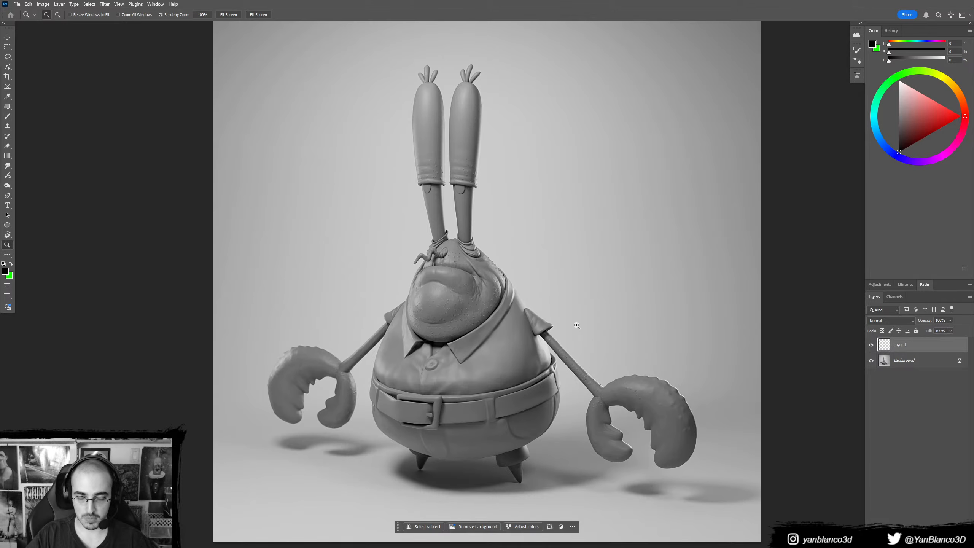
pyautogui.click(522, 336)
pyautogui.click(523, 336)
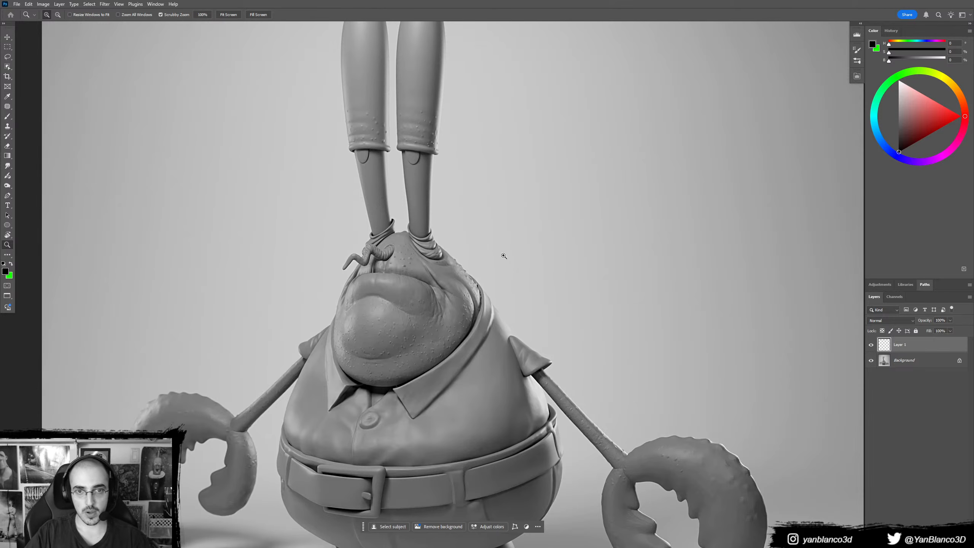
pyautogui.moveTo(489, 272); pyautogui.dragTo(504, 344)
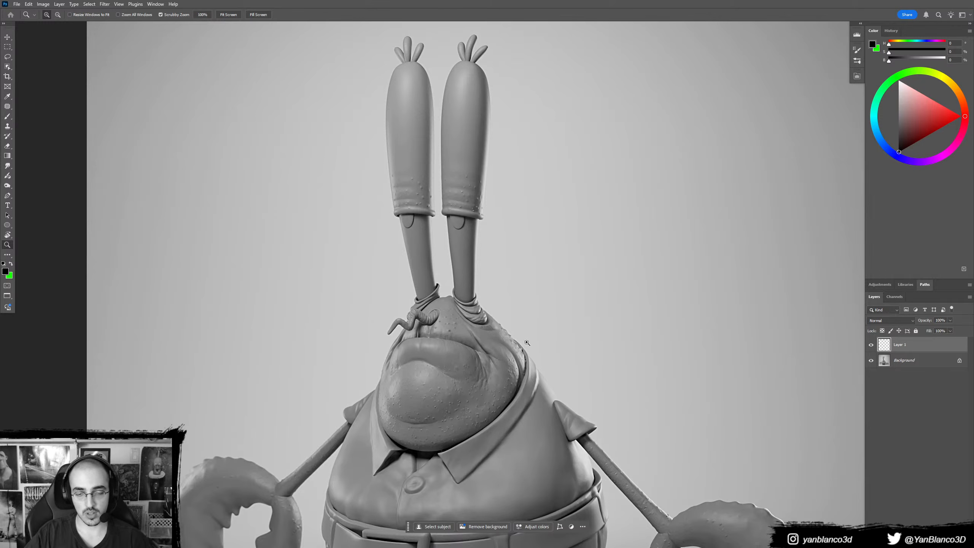
pyautogui.moveTo(520, 367); pyautogui.dragTo(523, 324)
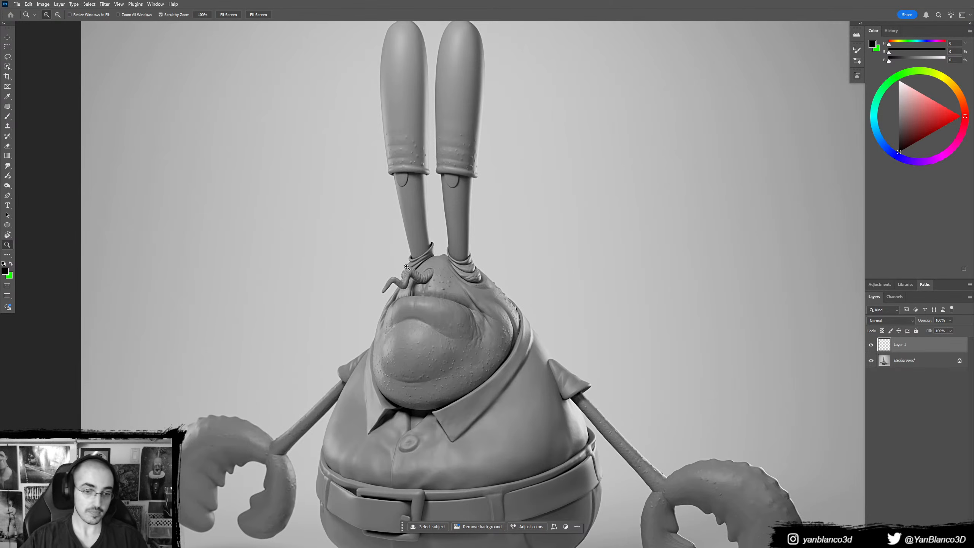
# - Switch to ZBrush and select the head4_2 subtool, framing the character's face
pyautogui.press('super')
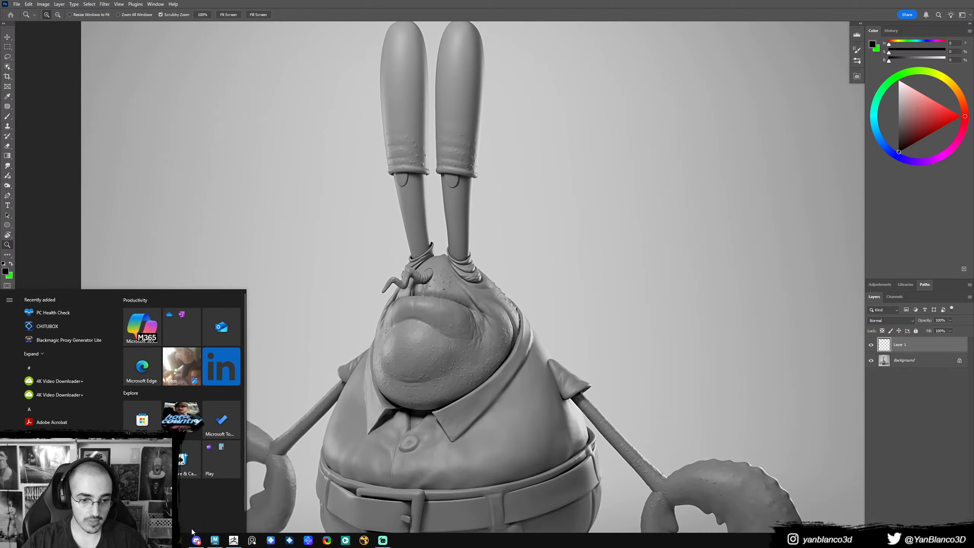
pyautogui.click(237, 541)
pyautogui.moveTo(462, 358); pyautogui.dragTo(489, 397, button='right')
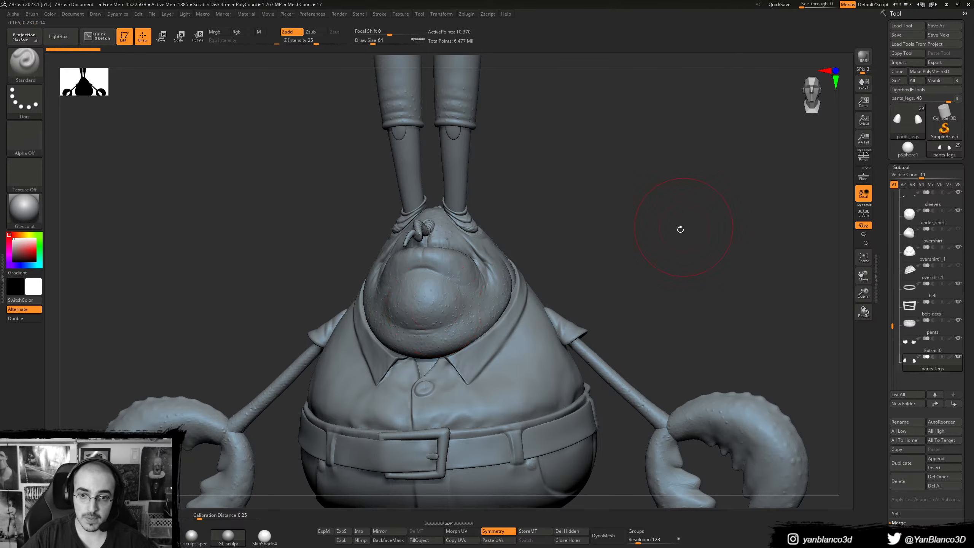
pyautogui.moveTo(686, 225); pyautogui.dragTo(595, 229)
pyautogui.keyDown('alt'); pyautogui.click(456, 273); pyautogui.keyUp('alt')
pyautogui.keyDown('ctrl'); pyautogui.moveTo(540, 248); pyautogui.dragTo(582, 249, button='right'); pyautogui.keyUp('ctrl')
pyautogui.keyDown('alt'); pyautogui.moveTo(641, 230); pyautogui.dragTo(663, 300, button='right'); pyautogui.keyUp('alt')
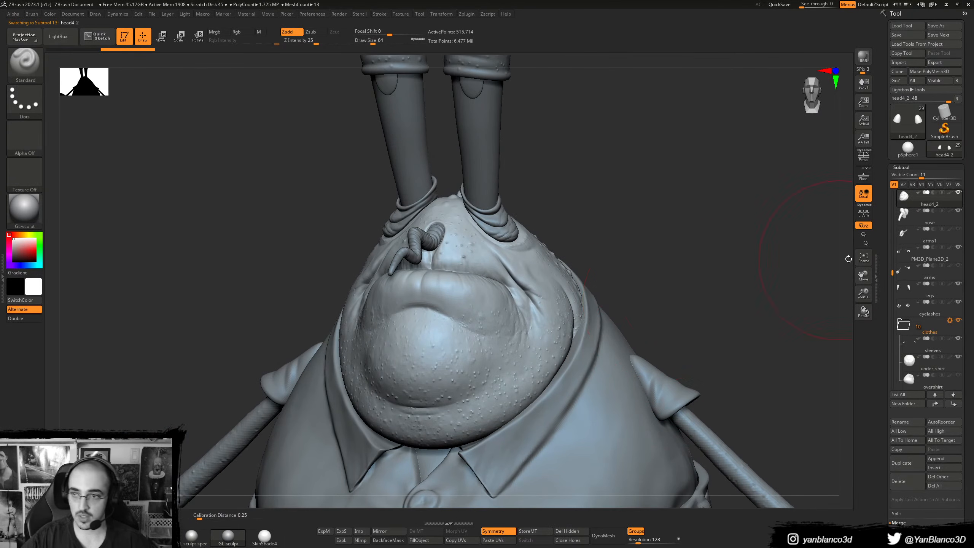
# - Hide the head4_2 subtool and go back through the earlier head versions to the first one, head
pyautogui.moveTo(892, 273); pyautogui.dragTo(893, 233)
pyautogui.click(959, 283)
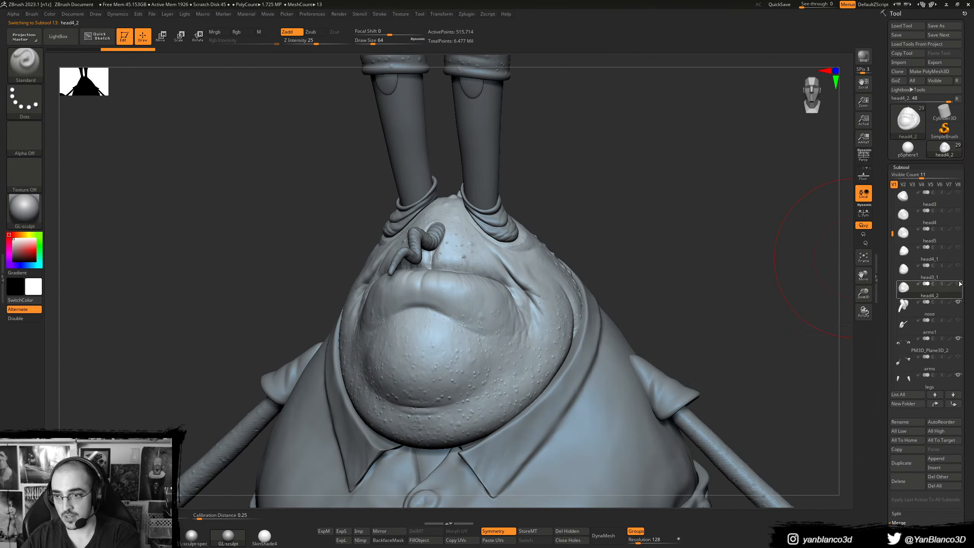
pyautogui.press('Up')
pyautogui.press('Up')
pyautogui.moveTo(641, 293); pyautogui.dragTo(677, 234)
pyautogui.press('Up')
pyautogui.press('Up')
pyautogui.press('Up')
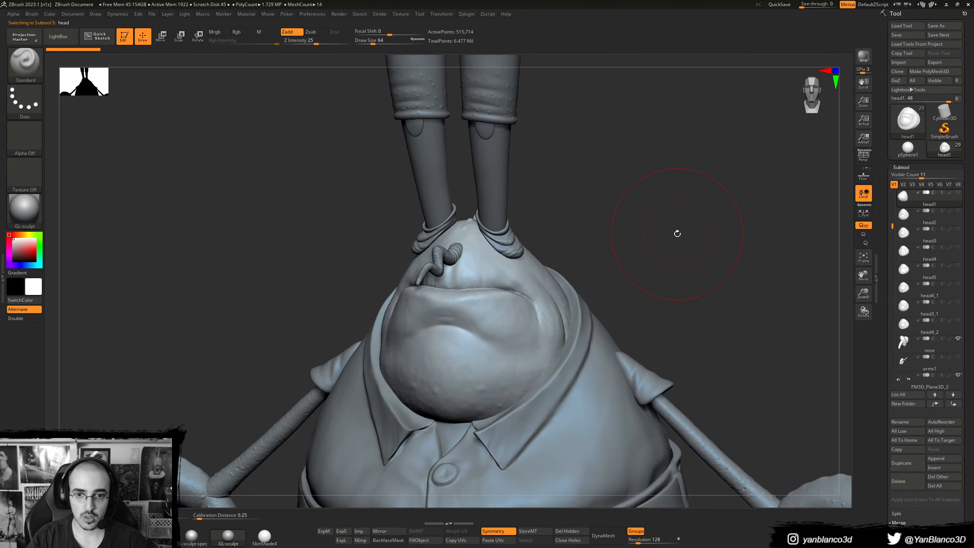
pyautogui.press('Up')
pyautogui.press('Up')
pyautogui.moveTo(724, 231); pyautogui.dragTo(639, 255)
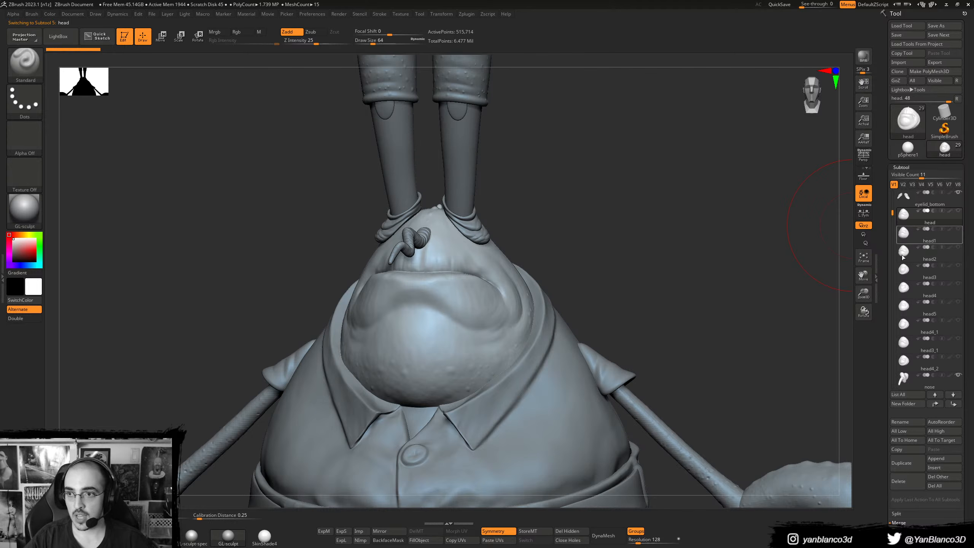
# - Go forward through the head versions from head to head4_2 to compare their expressions
pyautogui.press('Down')
pyautogui.press('Down')
pyautogui.press('Down')
pyautogui.press('Down')
pyautogui.press('Down')
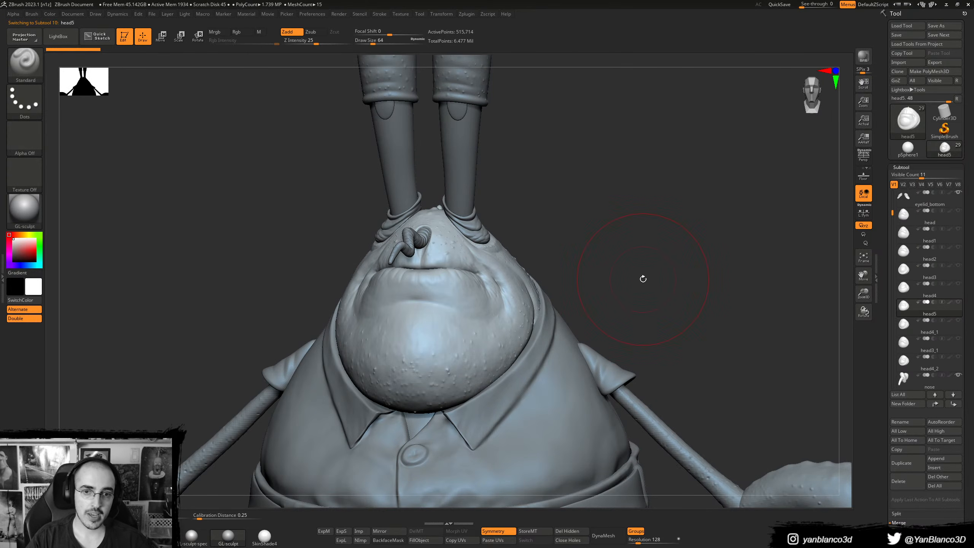
pyautogui.press('Down')
pyautogui.press('Down')
pyautogui.press('Down')
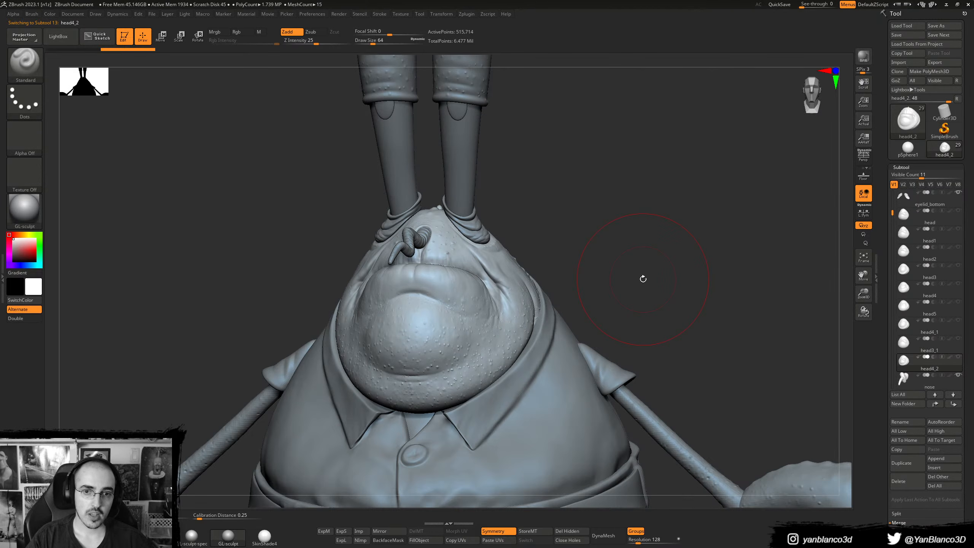
# - Examine the head4_2 version on the whole character from the front and from three-quarter angles
pyautogui.moveTo(643, 279)
pyautogui.mouseDown()
pyautogui.moveTo(741, 265)
pyautogui.moveTo(646, 274)
pyautogui.moveTo(694, 276)
pyautogui.moveTo(675, 271)
pyautogui.moveTo(681, 333)
pyautogui.moveTo(648, 322)
pyautogui.mouseUp()
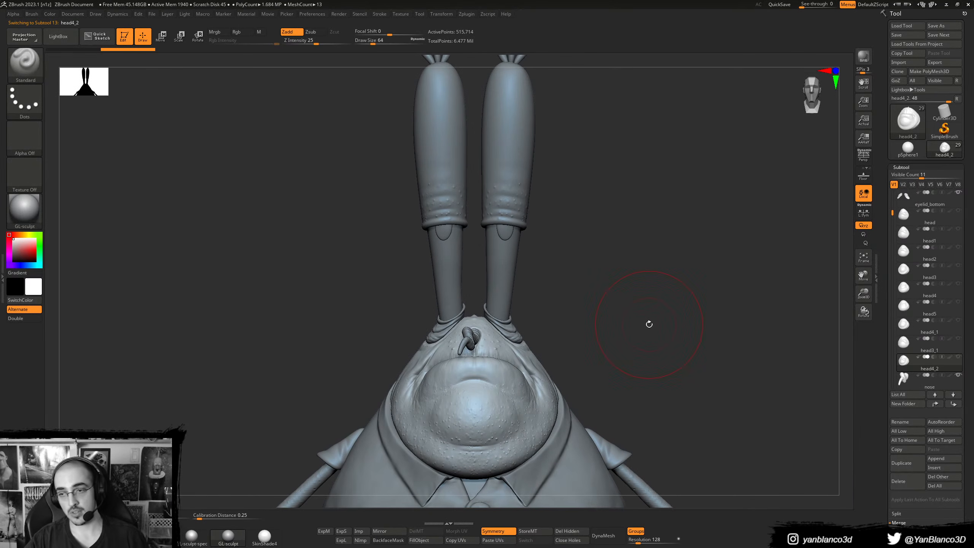
pyautogui.hotkey('alt', 'Down')
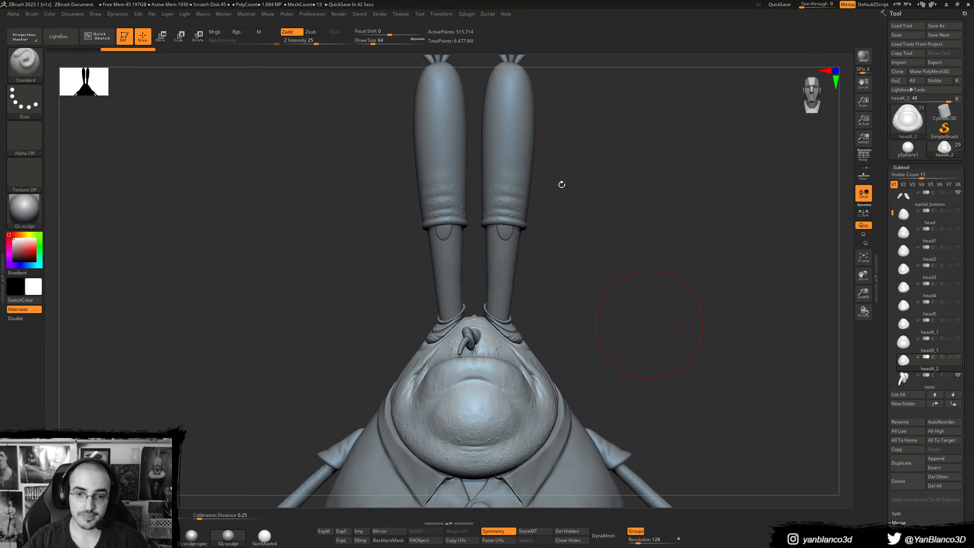
pyautogui.moveTo(602, 276)
pyautogui.keyDown('ctrl'); pyautogui.mouseDown(button='right')
pyautogui.moveTo(614, 319)
pyautogui.moveTo(639, 295)
pyautogui.moveTo(633, 307)
pyautogui.moveTo(604, 302)
pyautogui.moveTo(623, 271)
pyautogui.moveTo(614, 263)
pyautogui.mouseUp(button='right'); pyautogui.keyUp('ctrl')
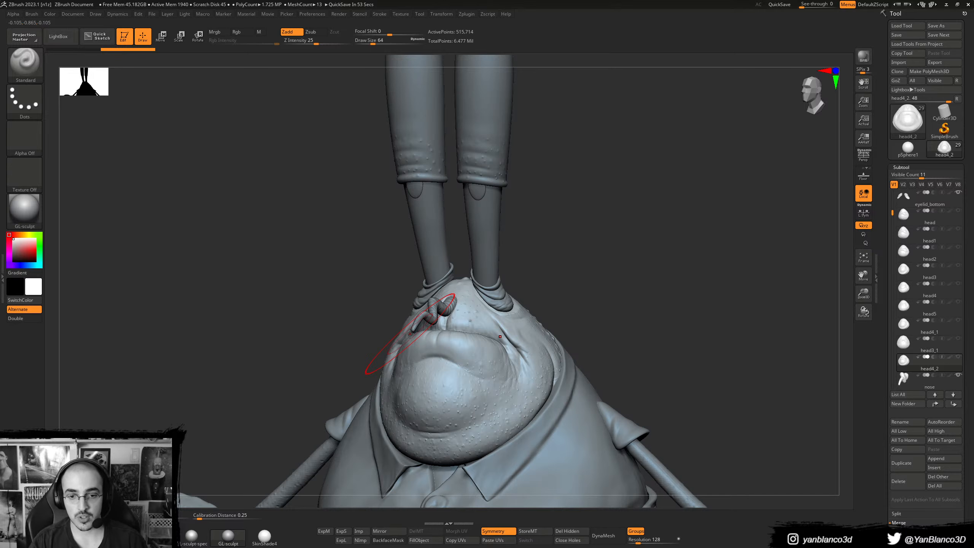
pyautogui.moveTo(656, 305); pyautogui.dragTo(648, 254)
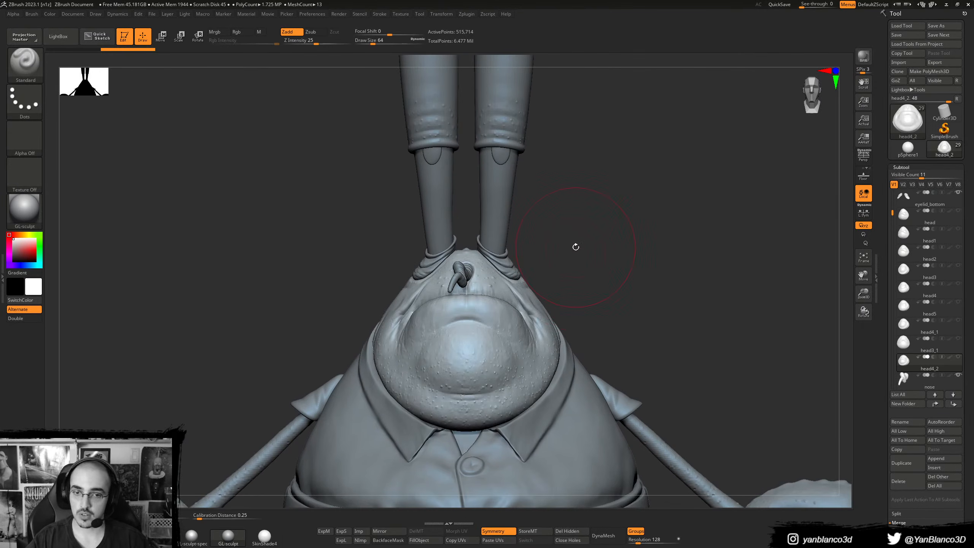
pyautogui.moveTo(645, 290); pyautogui.dragTo(611, 259)
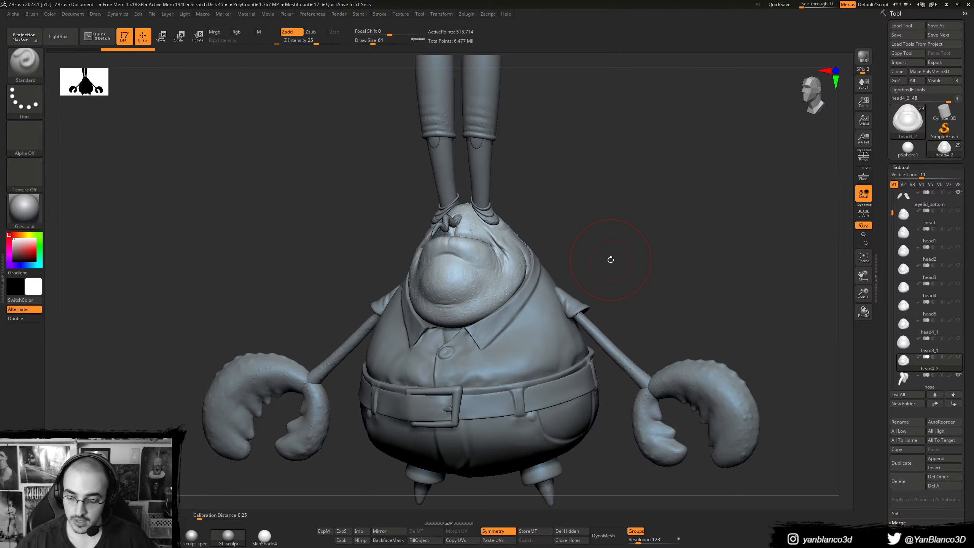
pyautogui.moveTo(674, 245); pyautogui.dragTo(666, 286)
pyautogui.moveTo(667, 286)
pyautogui.mouseDown(button='right')
pyautogui.moveTo(659, 299)
pyautogui.moveTo(652, 269)
pyautogui.moveTo(647, 323)
pyautogui.mouseUp(button='right')
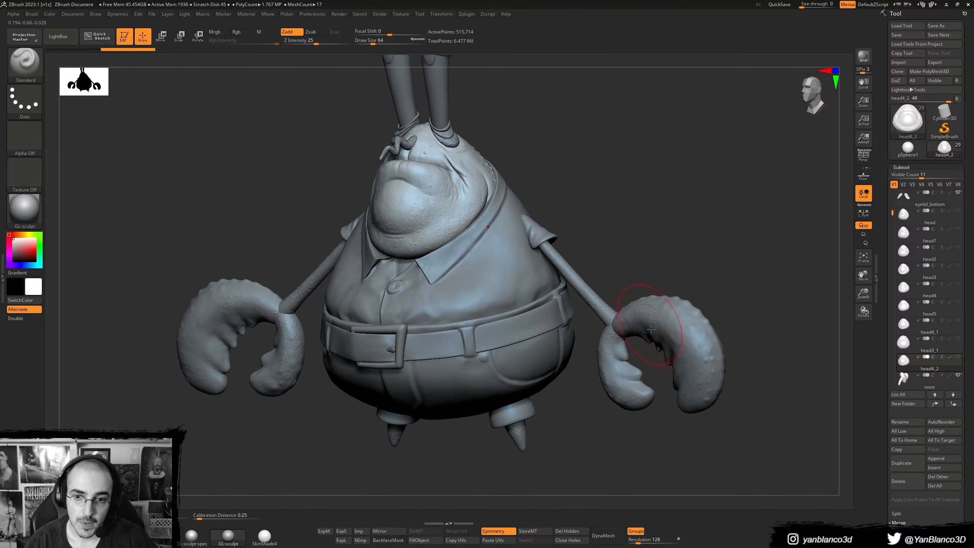
# - Select the PM3D_Plane3D_2 arms subtool and make the head4_2 subtool visible again
pyautogui.hotkey('ctrl', 'z')
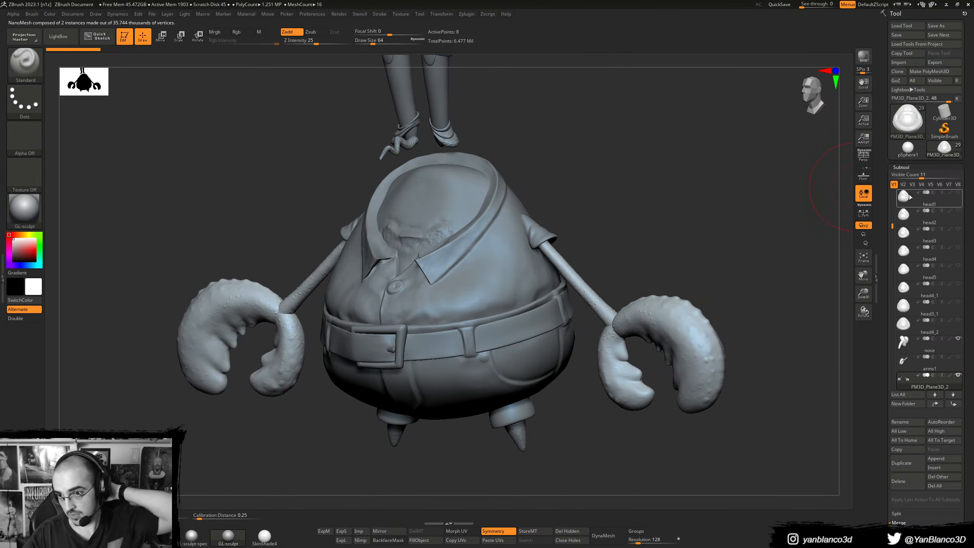
pyautogui.scroll(-2, 921, 261)
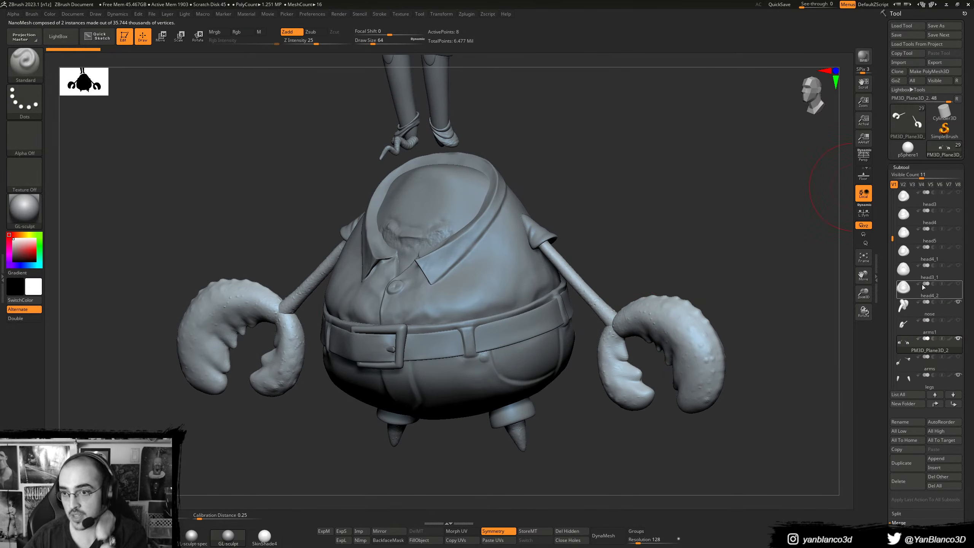
pyautogui.click(958, 321)
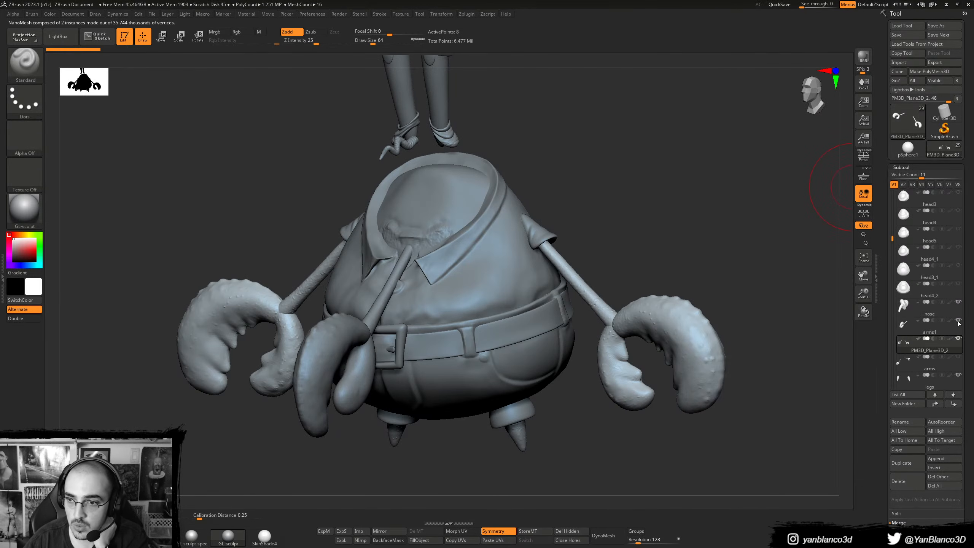
pyautogui.click(958, 284)
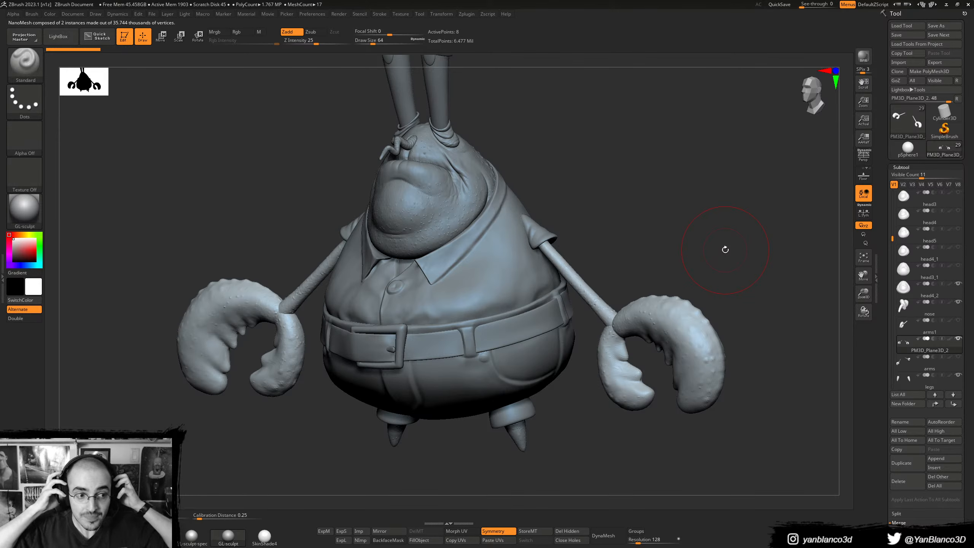
# - Check the geometry settings of the PM3D_Plane3D_2 arms and return to the subtool list
pyautogui.keyDown('shift'); pyautogui.moveTo(740, 224); pyautogui.dragTo(731, 279); pyautogui.keyUp('shift')
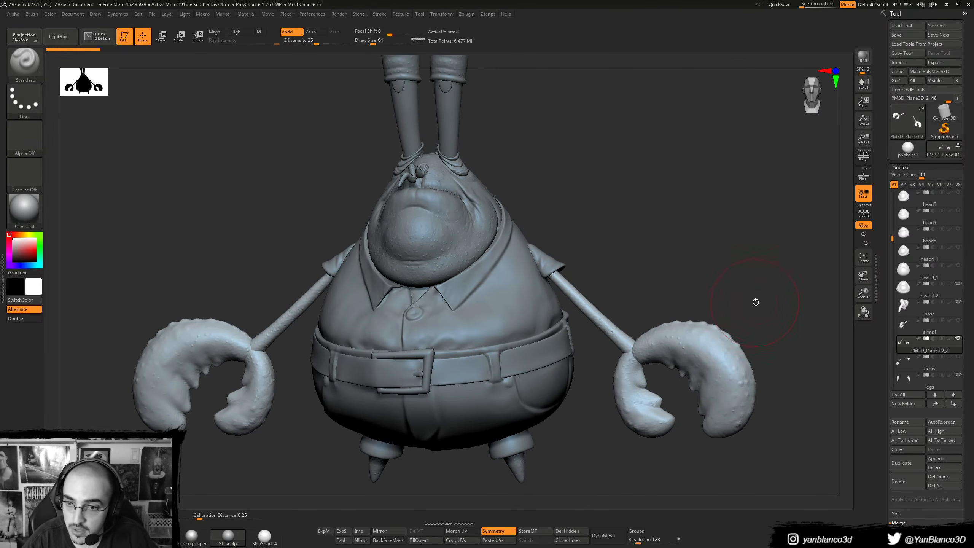
pyautogui.moveTo(973, 404); pyautogui.dragTo(972, 297)
pyautogui.keyDown('shift'); pyautogui.moveTo(718, 246); pyautogui.dragTo(769, 275); pyautogui.keyUp('shift')
pyautogui.scroll(-3, 907, 412)
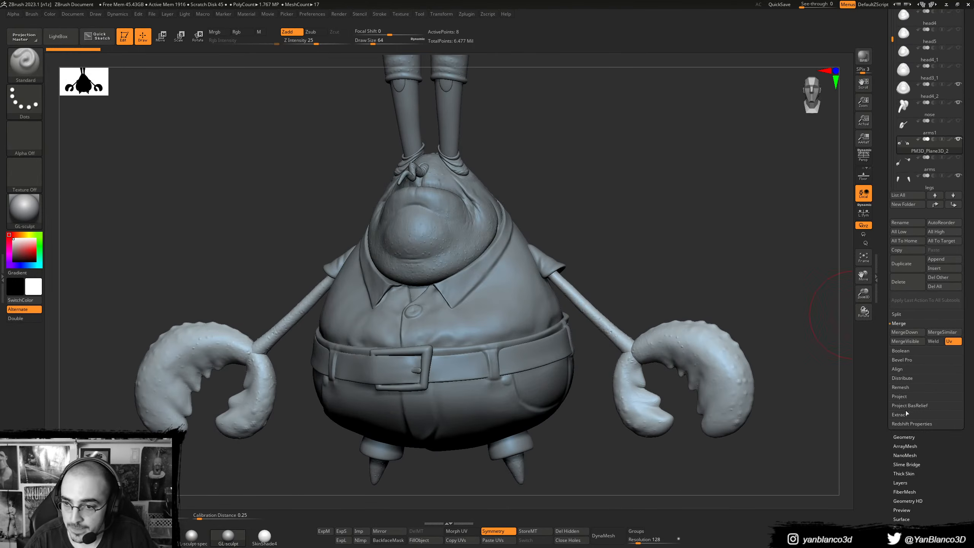
pyautogui.click(905, 438)
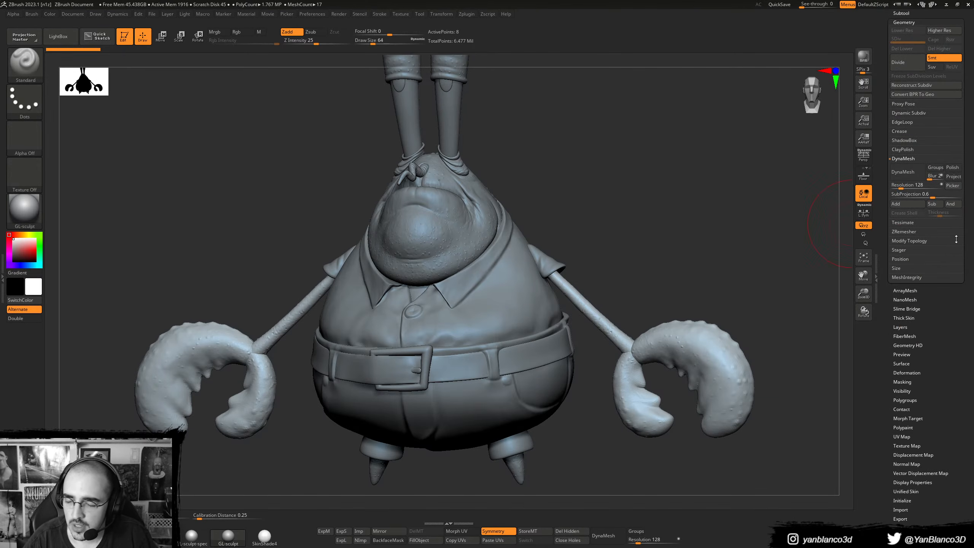
pyautogui.scroll(3, 938, 227)
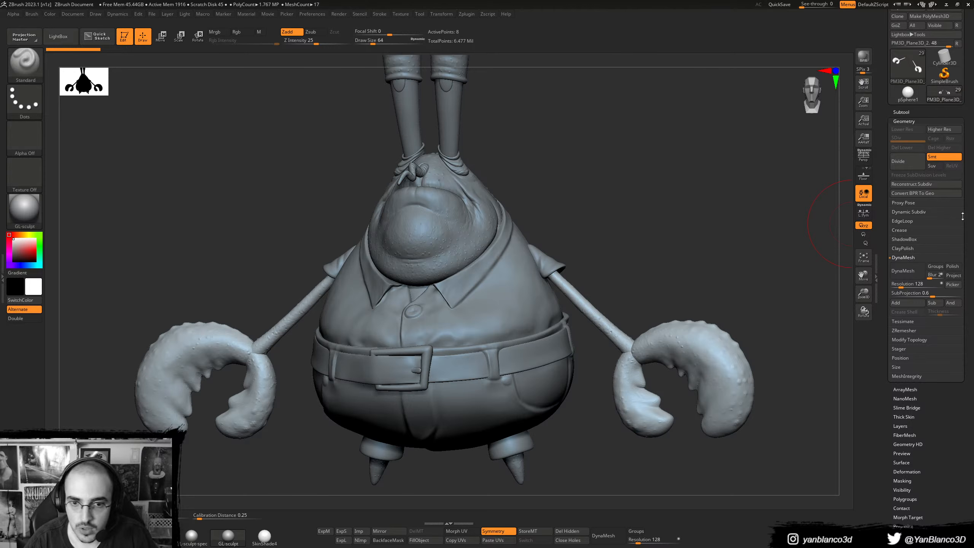
pyautogui.scroll(2, 907, 165)
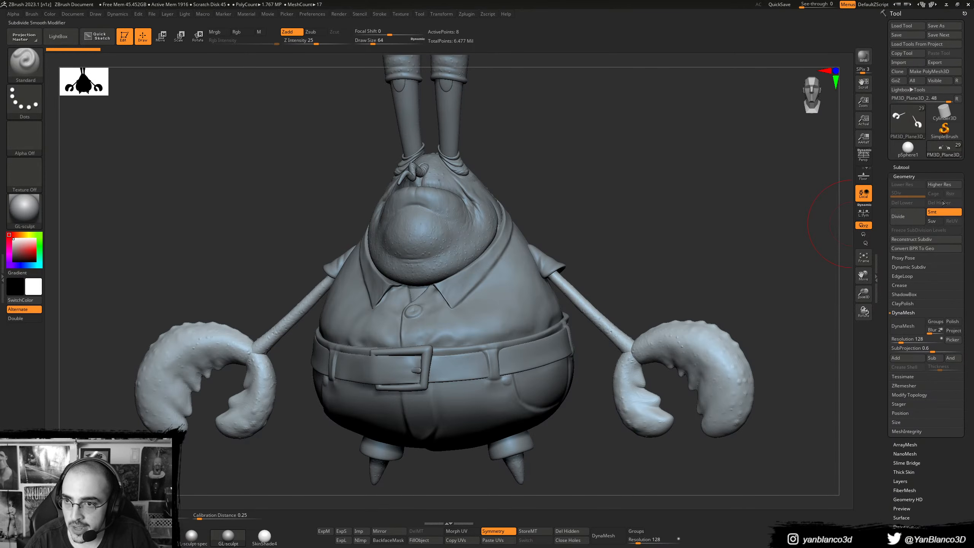
pyautogui.click(902, 167)
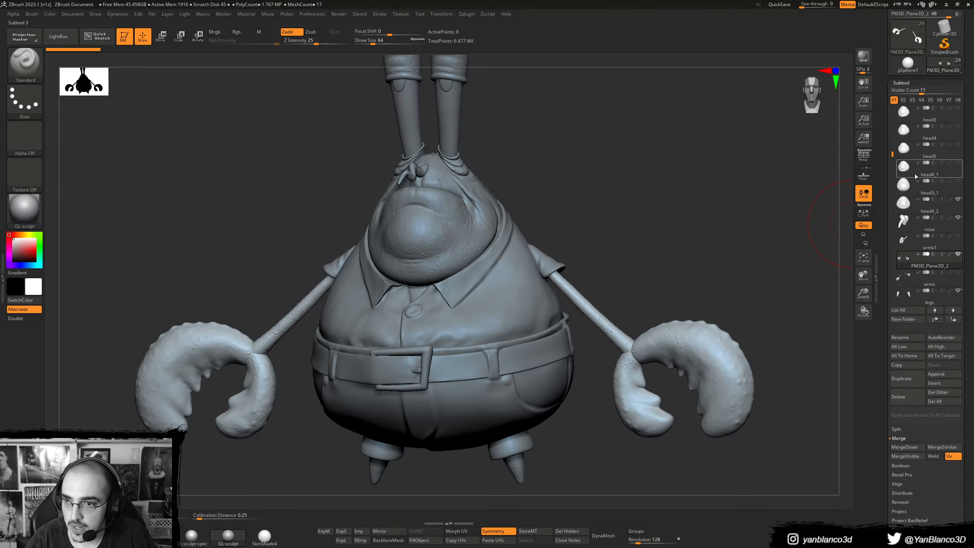
# - Find the arms1 subtool in the list, select it and inspect its claw from the front
pyautogui.moveTo(920, 168)
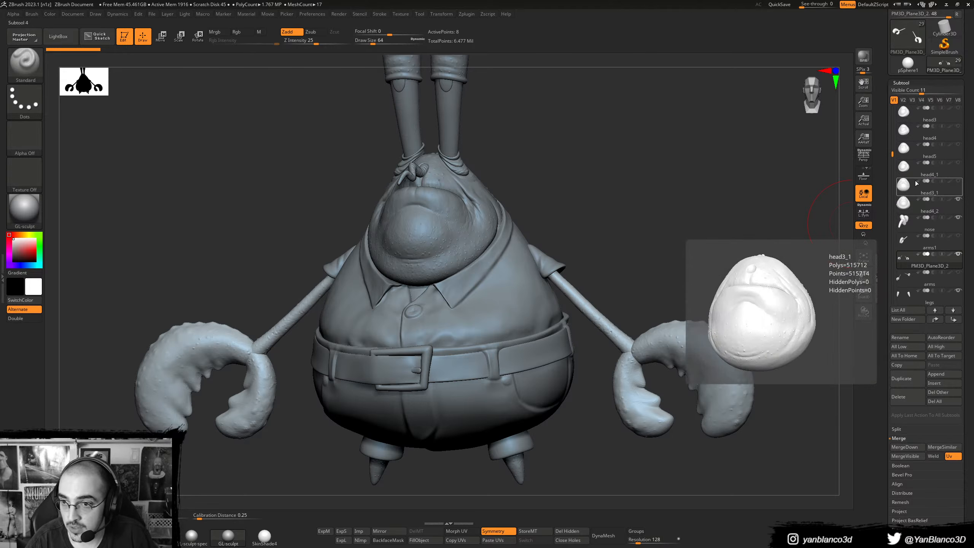
pyautogui.moveTo(892, 155); pyautogui.dragTo(893, 170)
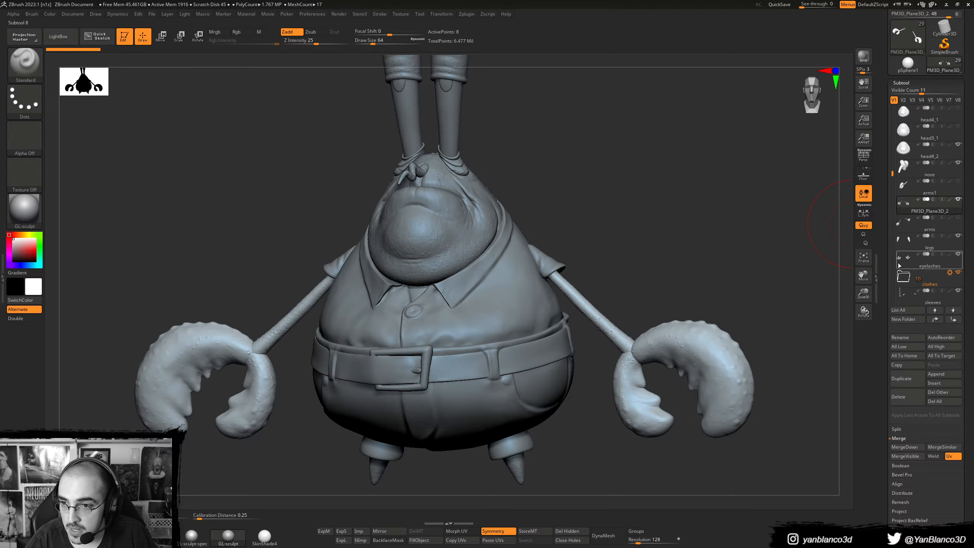
pyautogui.moveTo(891, 175); pyautogui.dragTo(892, 181)
pyautogui.click(906, 168)
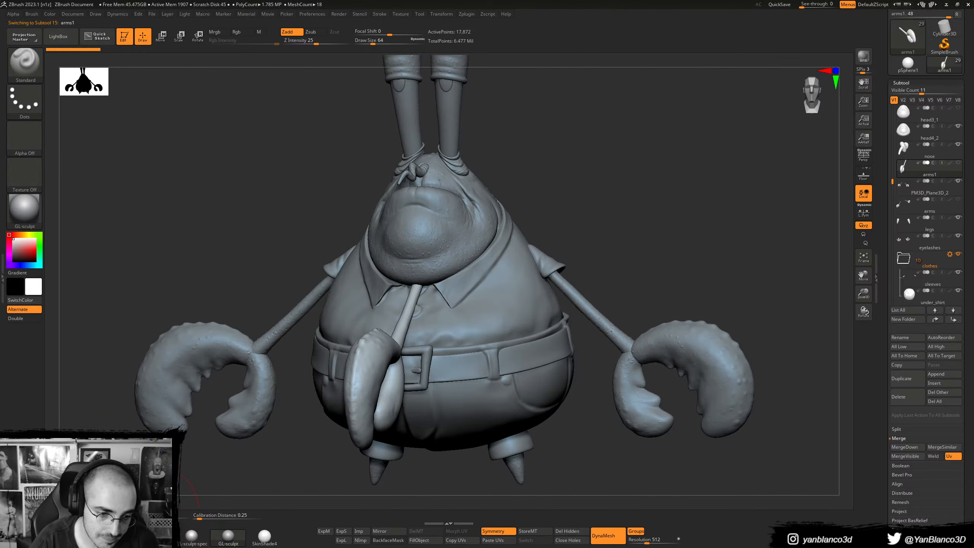
pyautogui.keyDown('shift'); pyautogui.moveTo(456, 362); pyautogui.dragTo(500, 326, button='right'); pyautogui.keyUp('shift')
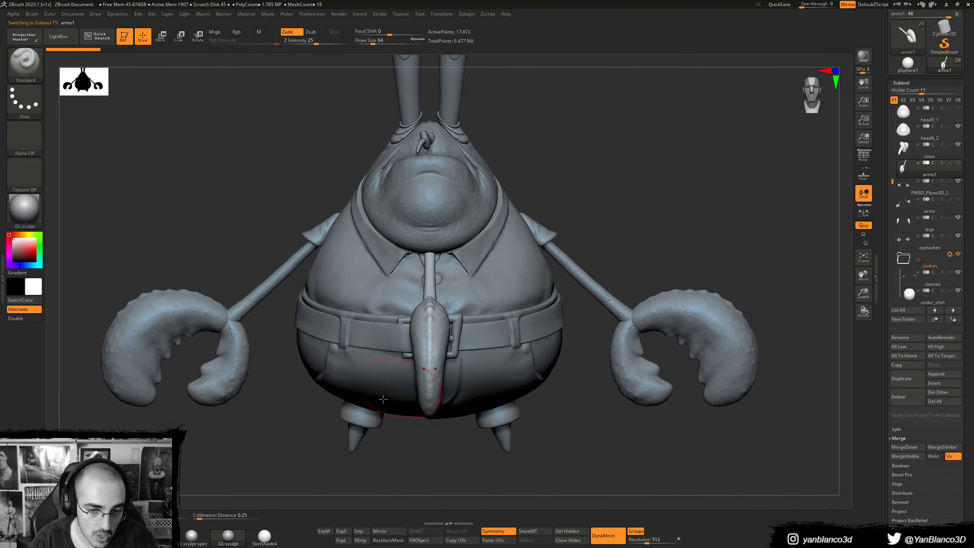
pyautogui.keyDown('ctrl'); pyautogui.moveTo(630, 284); pyautogui.dragTo(635, 322, button='right'); pyautogui.keyUp('ctrl')
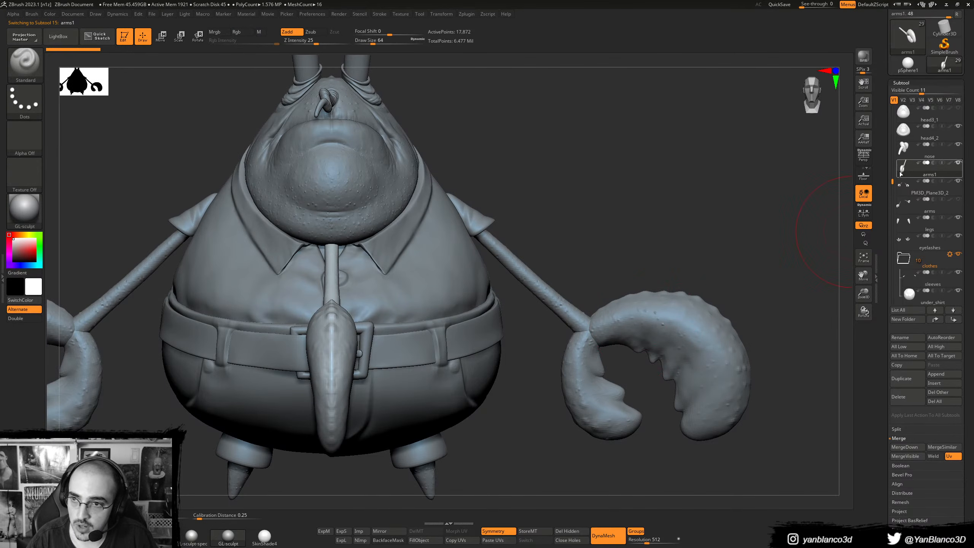
pyautogui.click(865, 163)
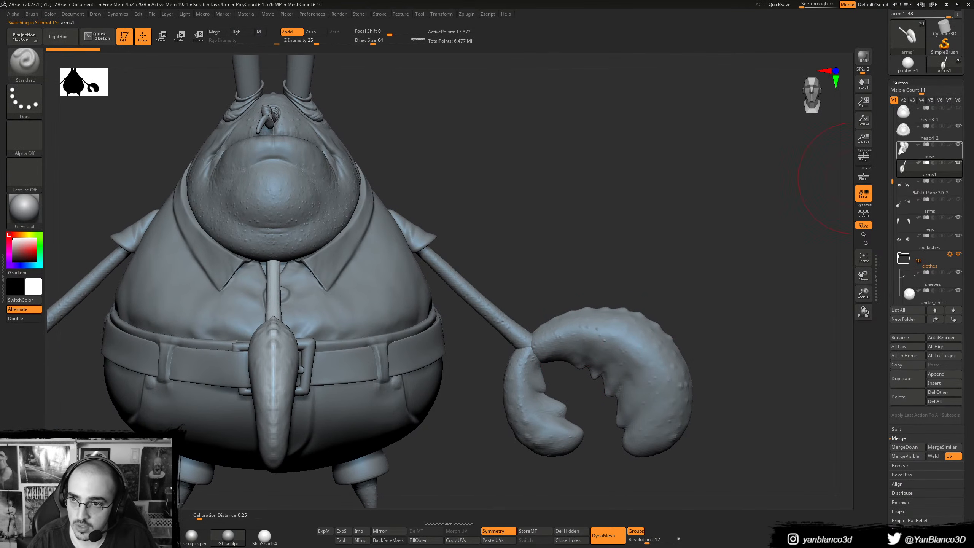
# - Select the arms subtool and isolate it from the rest of the character
pyautogui.click(902, 204)
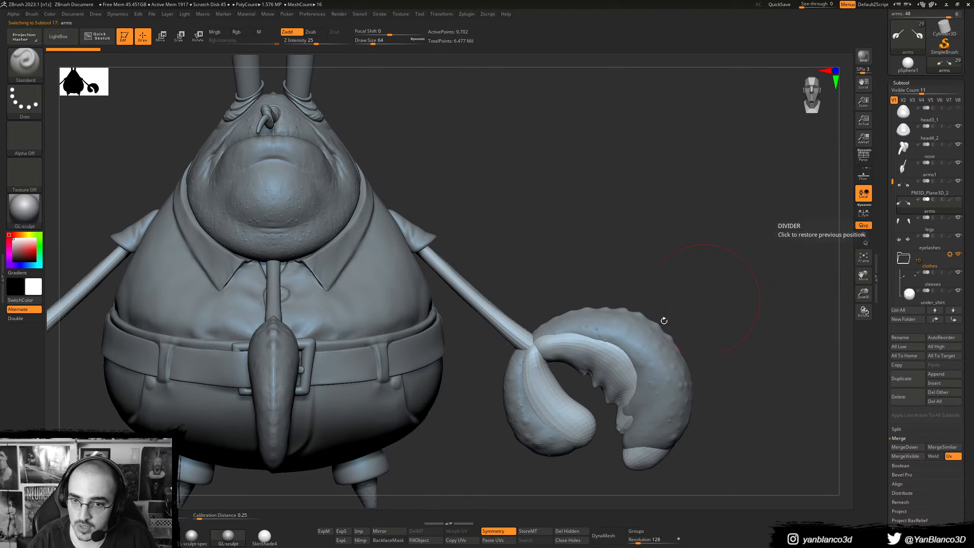
pyautogui.hotkey('shift', 's')
pyautogui.keyDown('ctrl'); pyautogui.moveTo(480, 414); pyautogui.dragTo(473, 355, button='right'); pyautogui.keyUp('ctrl')
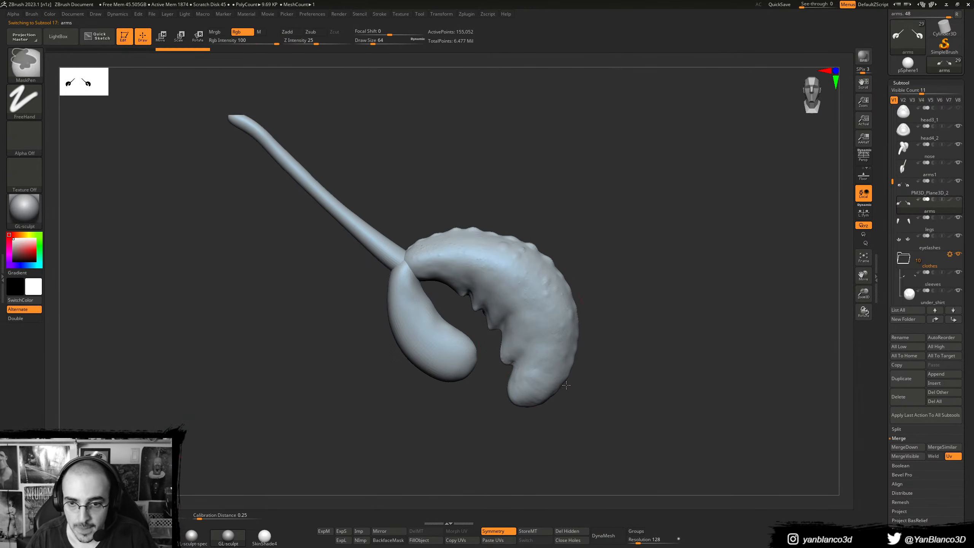
# - Build up a rounded lump on the broad face of the claw with the ClayBuildup brush and check the opposite arm
pyautogui.press('b')
pyautogui.press('c')
pyautogui.press('b')
pyautogui.moveTo(528, 312); pyautogui.dragTo(531, 322)
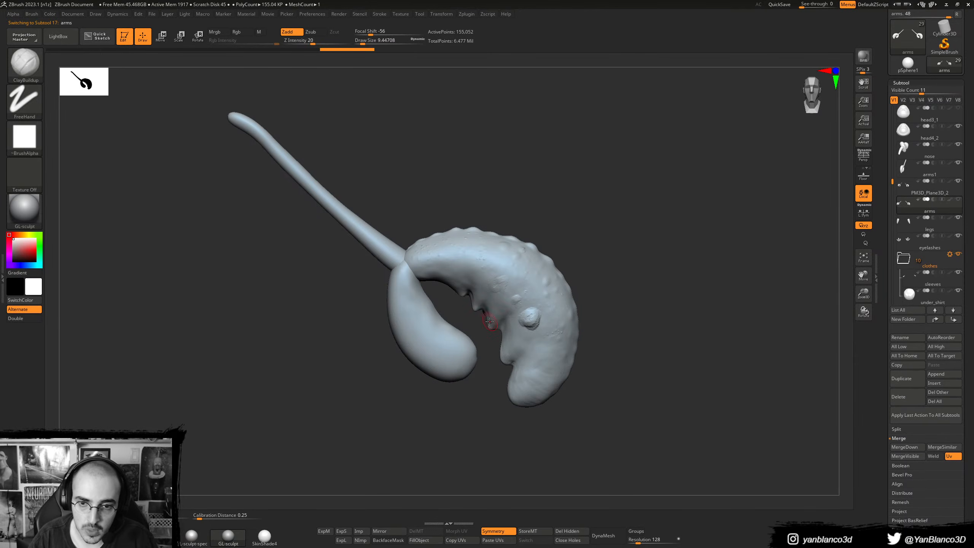
pyautogui.keyDown('shift'); pyautogui.moveTo(495, 325); pyautogui.dragTo(436, 341); pyautogui.keyUp('shift')
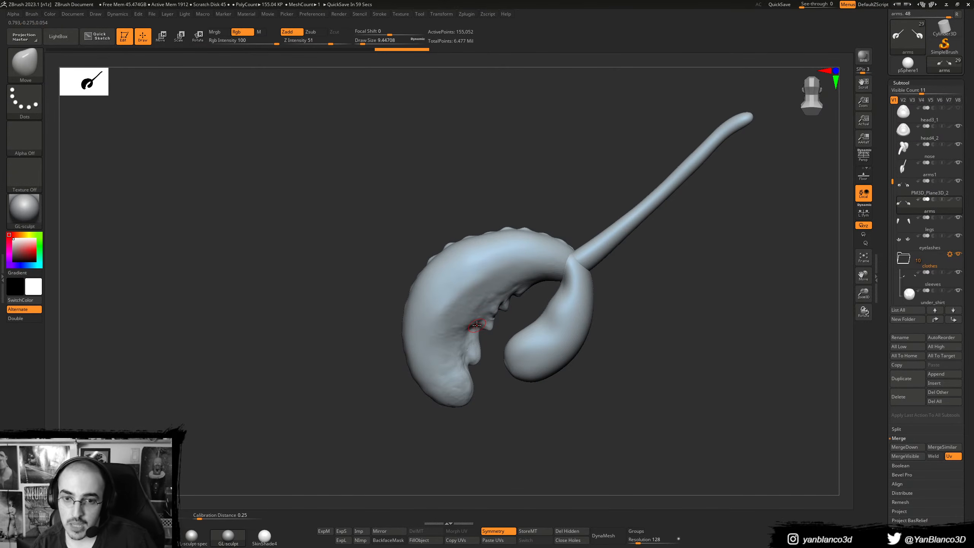
pyautogui.moveTo(495, 293)
pyautogui.mouseDown(button='right')
pyautogui.moveTo(567, 301)
pyautogui.moveTo(496, 300)
pyautogui.moveTo(528, 294)
pyautogui.moveTo(498, 303)
pyautogui.mouseUp(button='right')
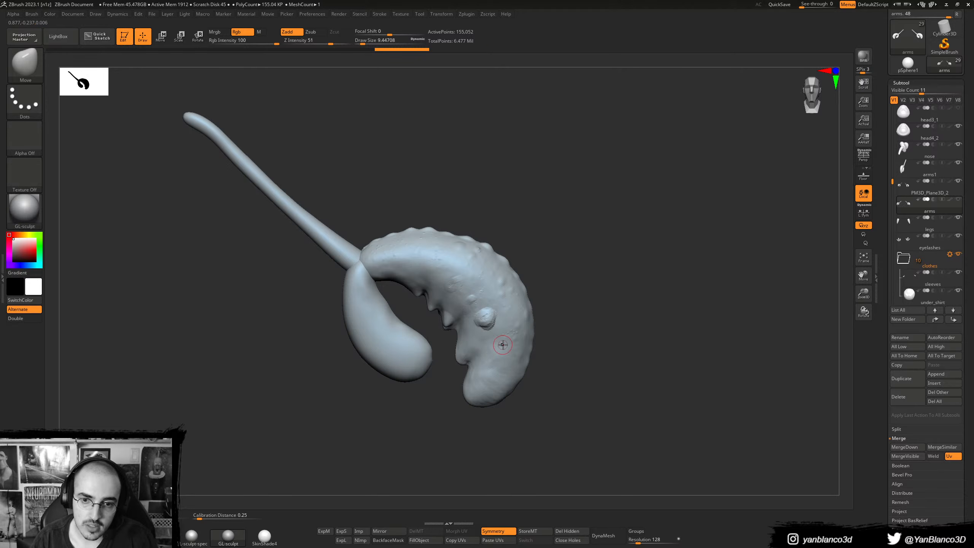
# - Try a ClayBuildup stroke on the other arm's claw and compare both arms from the side and the front
pyautogui.press('b')
pyautogui.press('c')
pyautogui.press('b')
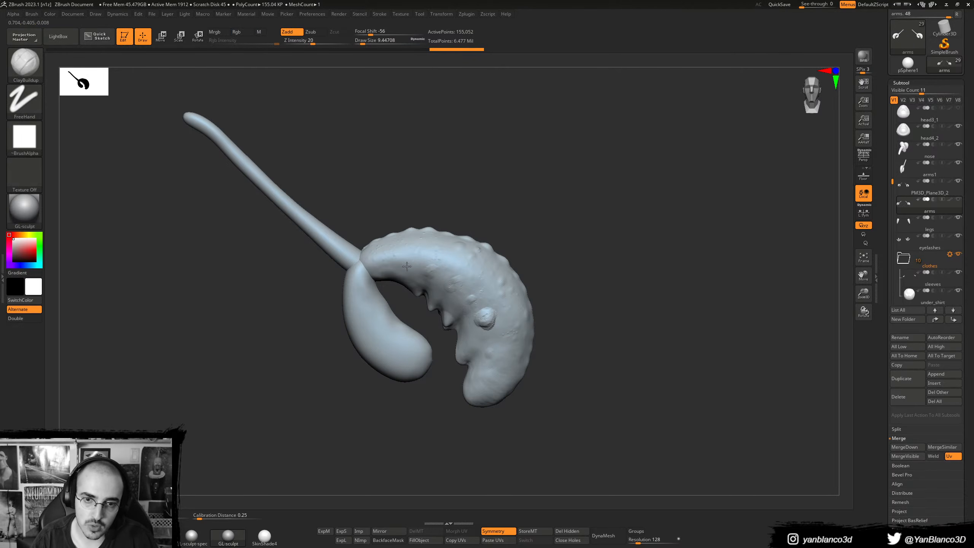
pyautogui.moveTo(462, 277); pyautogui.dragTo(473, 311, button='right')
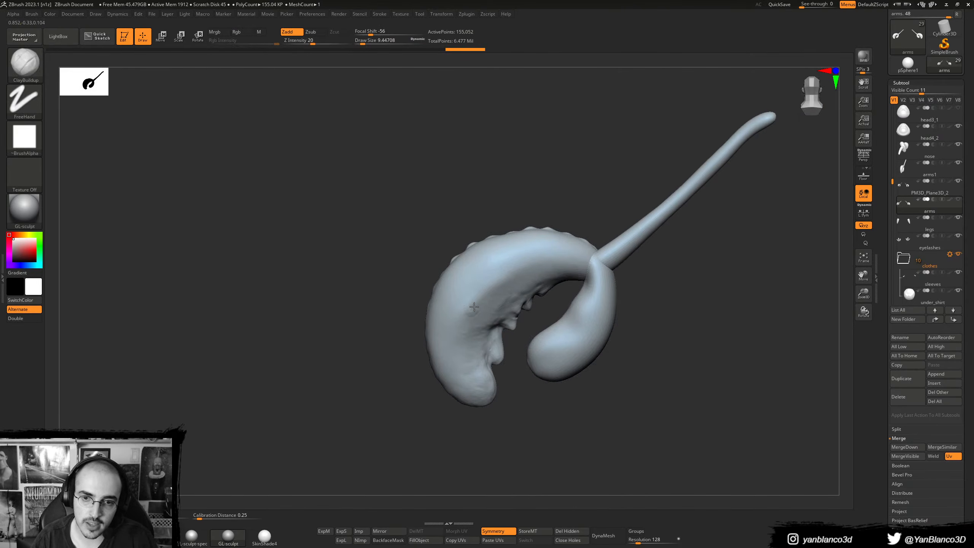
pyautogui.moveTo(491, 302)
pyautogui.mouseDown()
pyautogui.moveTo(489, 287)
pyautogui.moveTo(506, 283)
pyautogui.moveTo(461, 296)
pyautogui.moveTo(462, 330)
pyautogui.mouseUp()
pyautogui.moveTo(466, 353)
pyautogui.mouseDown(button='right')
pyautogui.moveTo(482, 349)
pyautogui.moveTo(458, 344)
pyautogui.moveTo(512, 336)
pyautogui.mouseUp(button='right')
pyautogui.moveTo(478, 309); pyautogui.dragTo(545, 262, button='right')
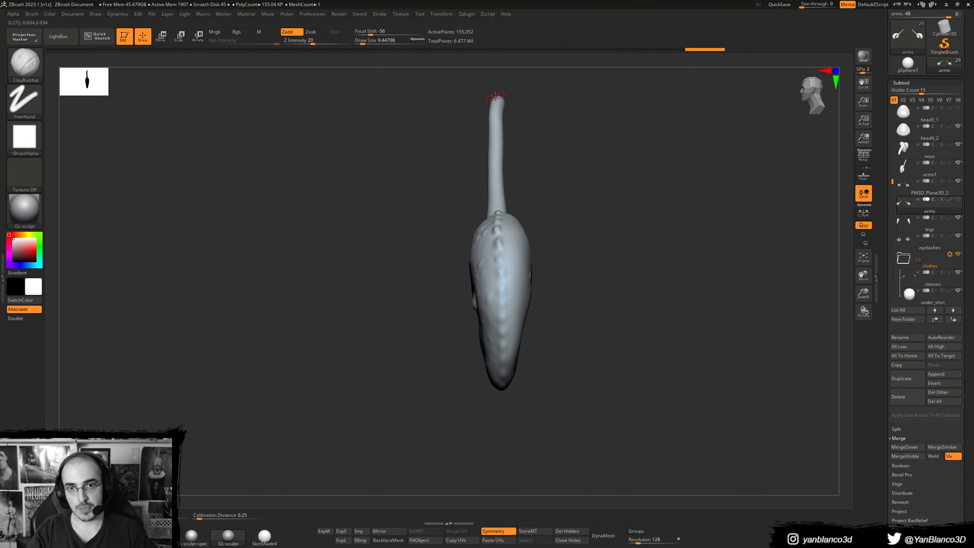
pyautogui.keyDown('alt'); pyautogui.moveTo(496, 288); pyautogui.dragTo(474, 332, button='right'); pyautogui.keyUp('alt')
pyautogui.moveTo(472, 370)
pyautogui.mouseDown(button='right')
pyautogui.moveTo(457, 355)
pyautogui.moveTo(545, 337)
pyautogui.mouseUp(button='right')
pyautogui.keyDown('ctrl'); pyautogui.moveTo(544, 338); pyautogui.dragTo(498, 337, button='right'); pyautogui.keyUp('ctrl')
pyautogui.keyDown('alt'); pyautogui.moveTo(498, 338); pyautogui.dragTo(612, 312, button='right'); pyautogui.keyUp('alt')
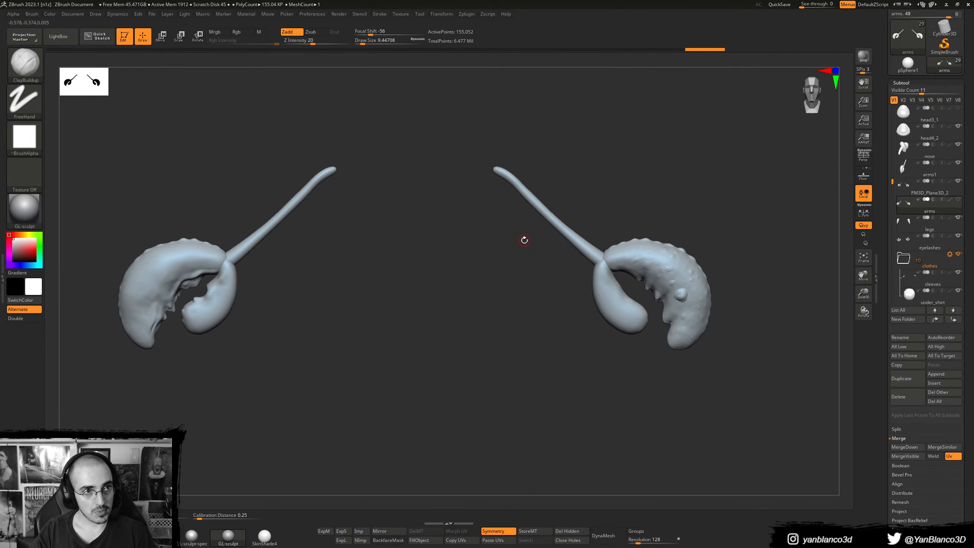
pyautogui.keyDown('alt'); pyautogui.moveTo(700, 237); pyautogui.dragTo(670, 265, button='right'); pyautogui.keyUp('alt')
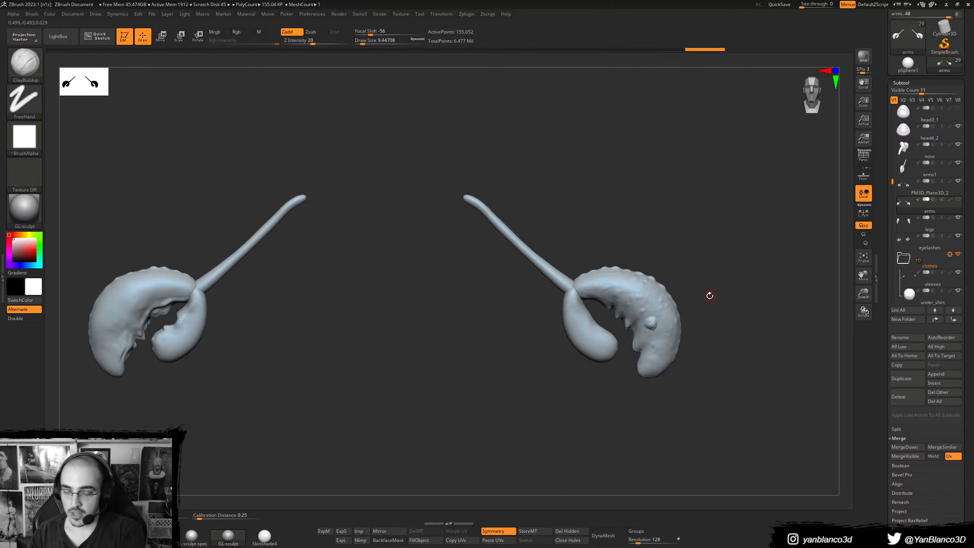
# - Select the arms1 subtool, show the whole character around it and view the single arm from an angle
pyautogui.press('Up')
pyautogui.press('Down')
pyautogui.press('Down')
pyautogui.press('Up')
pyautogui.press('Up')
pyautogui.press('Up')
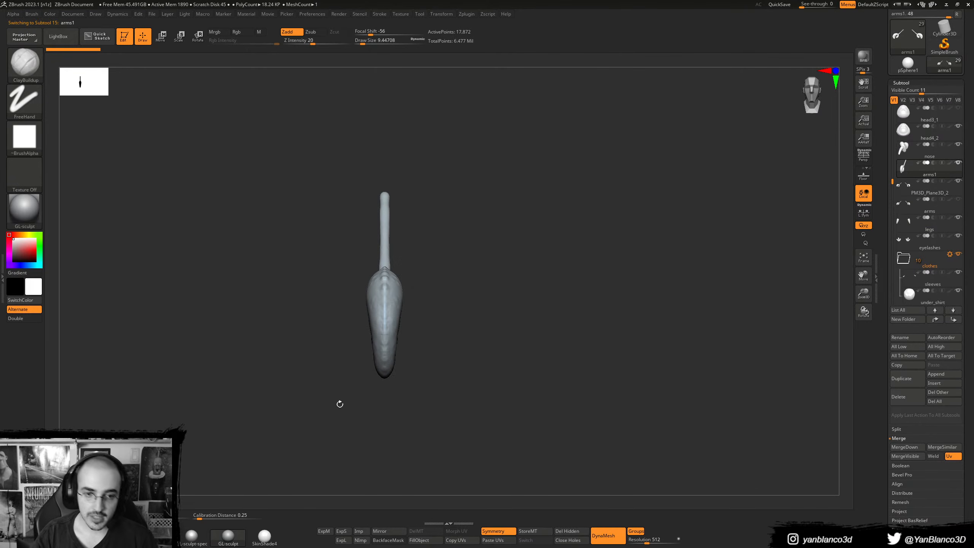
pyautogui.moveTo(763, 248); pyautogui.dragTo(720, 255)
pyautogui.moveTo(451, 274); pyautogui.dragTo(495, 274, button='right')
pyautogui.keyDown('ctrl'); pyautogui.moveTo(407, 272); pyautogui.dragTo(429, 219, button='right'); pyautogui.keyUp('ctrl')
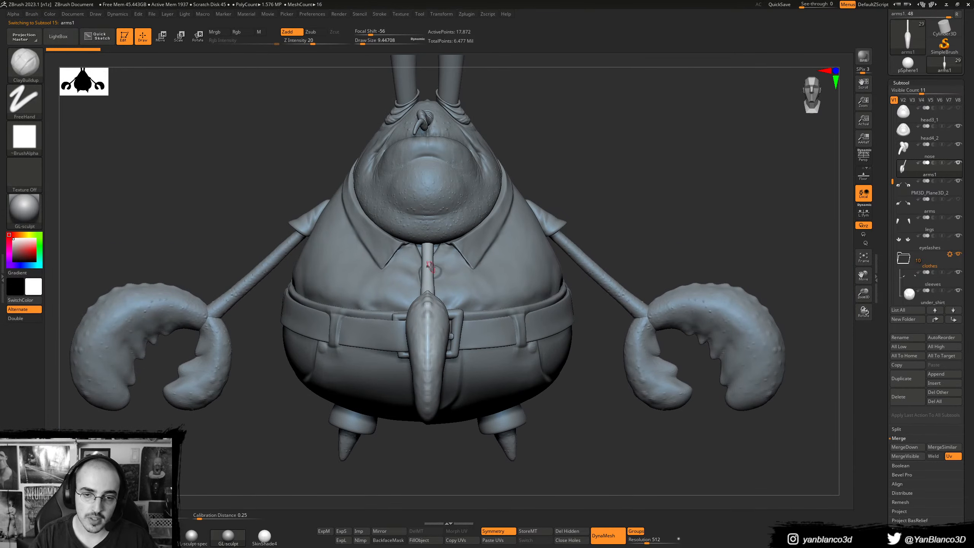
pyautogui.moveTo(448, 331); pyautogui.dragTo(469, 327, button='right')
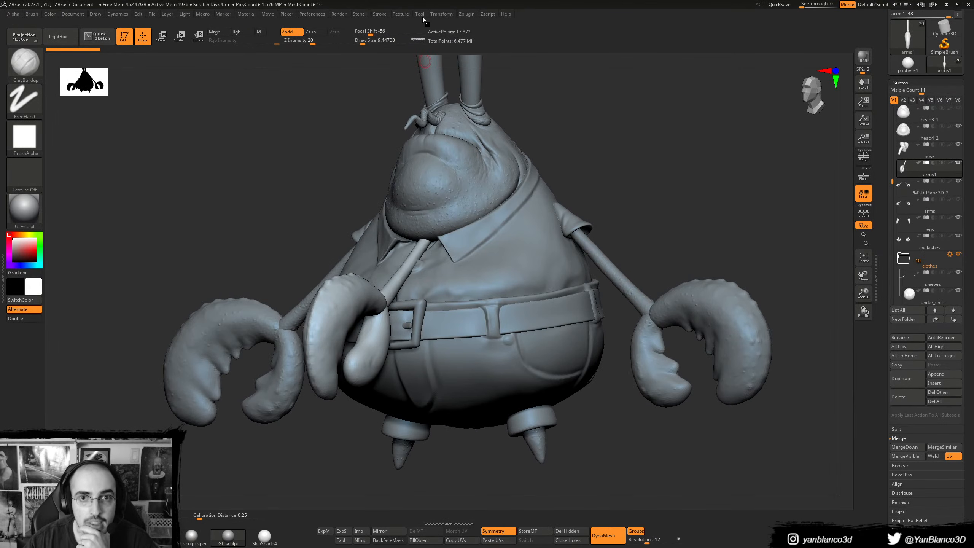
pyautogui.click(464, 14)
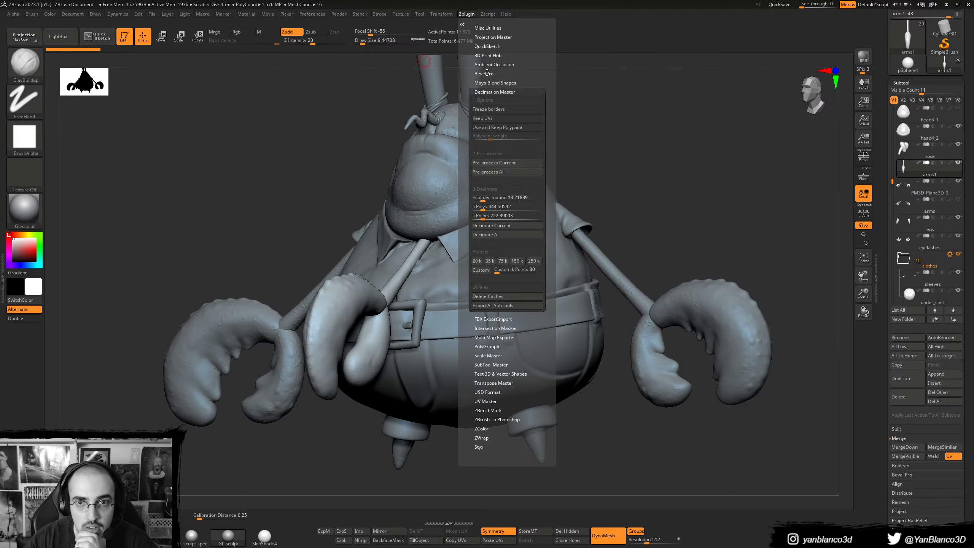
pyautogui.click(487, 92)
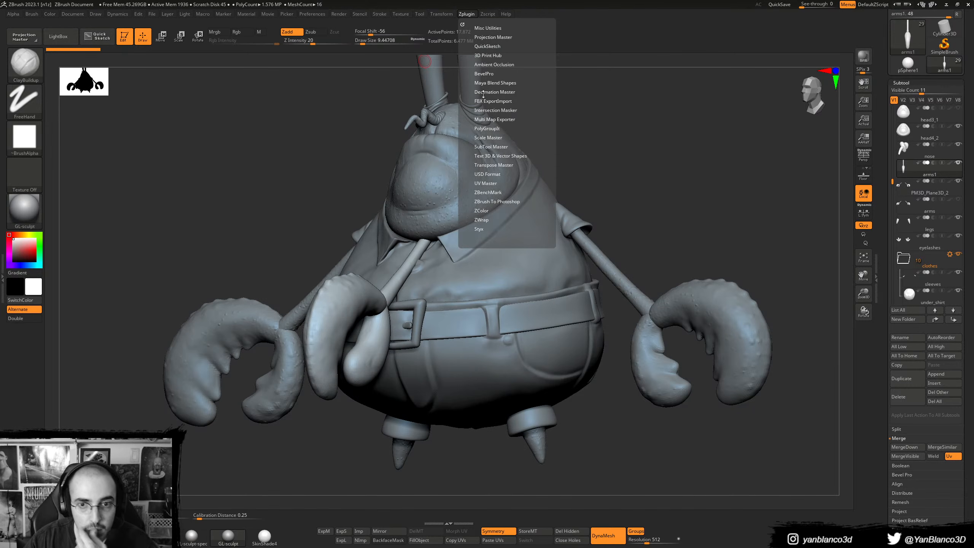
pyautogui.moveTo(438, 14)
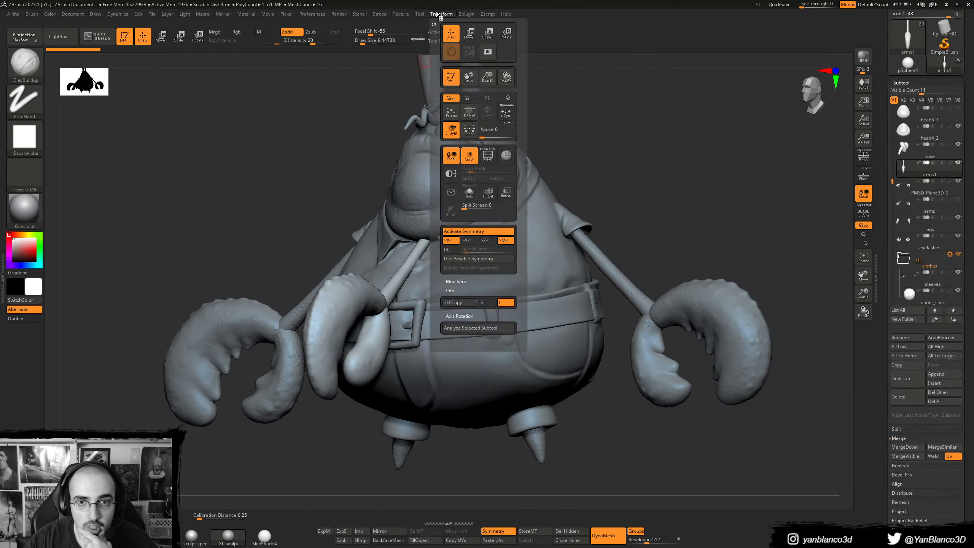
pyautogui.click(424, 18)
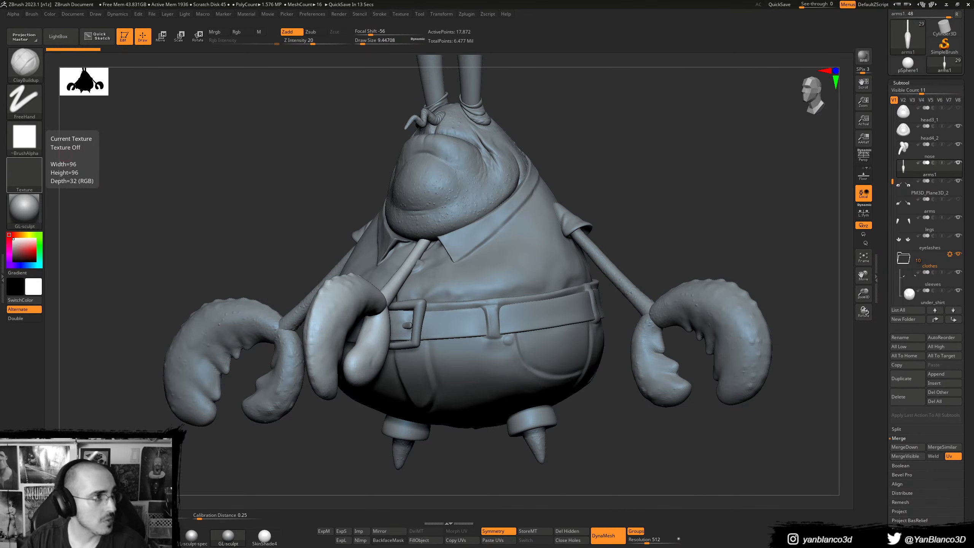
# - Switch to the browser video on ZBrush subtool instances and find the part showing the Create Instance Subtool macro
pyautogui.moveTo(0, 101); pyautogui.dragTo(422, 1)
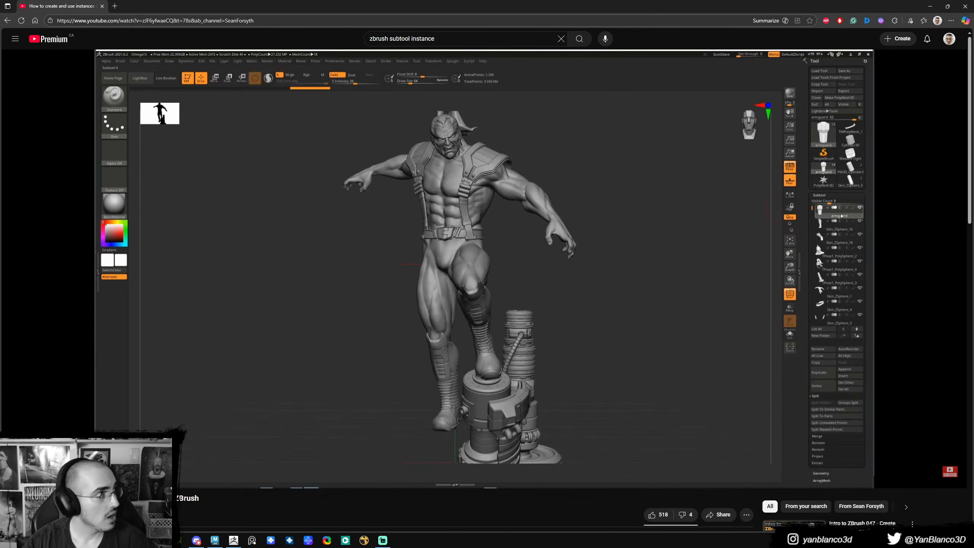
pyautogui.click(360, 253)
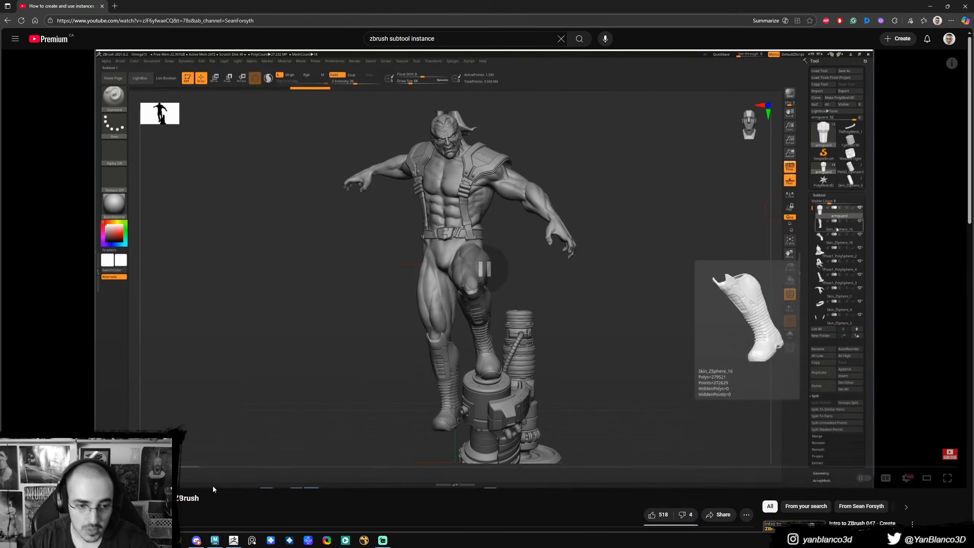
pyautogui.moveTo(97, 467); pyautogui.dragTo(80, 467)
pyautogui.press('Right')
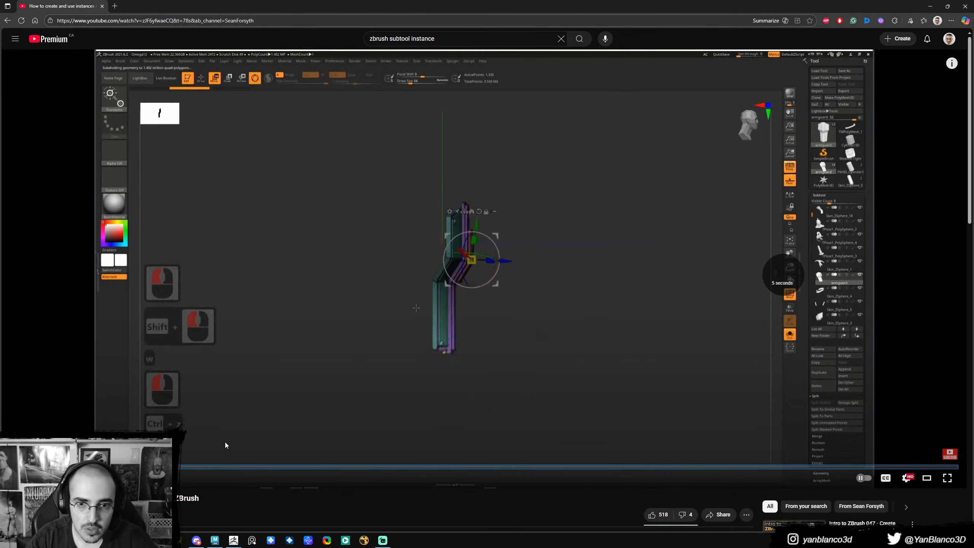
pyautogui.press('Left')
pyautogui.press('space')
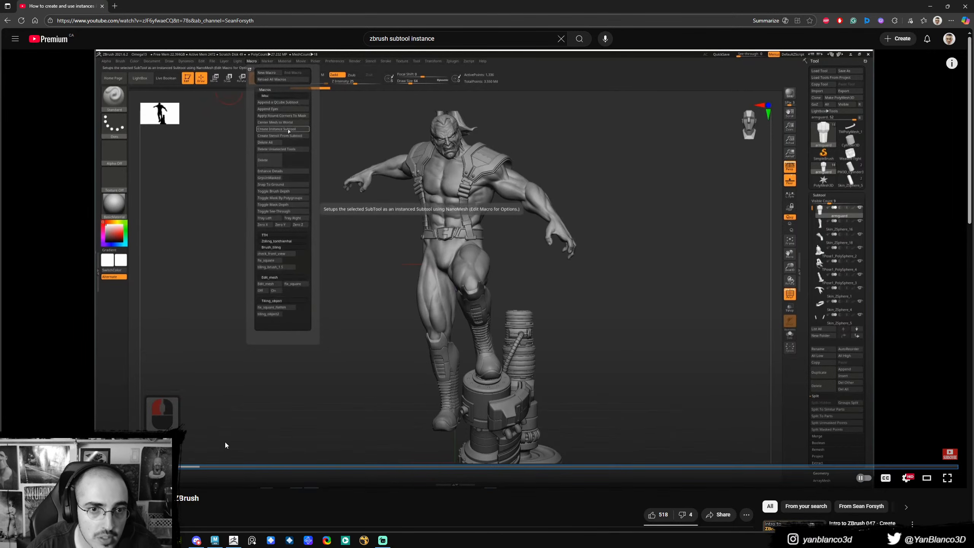
# - Return to ZBrush, set the brush's Z Intensity to 53 and view the arms1 claw against the body
pyautogui.hotkey('alt', 'Tab')
pyautogui.moveTo(426, 348); pyautogui.dragTo(484, 341, button='right')
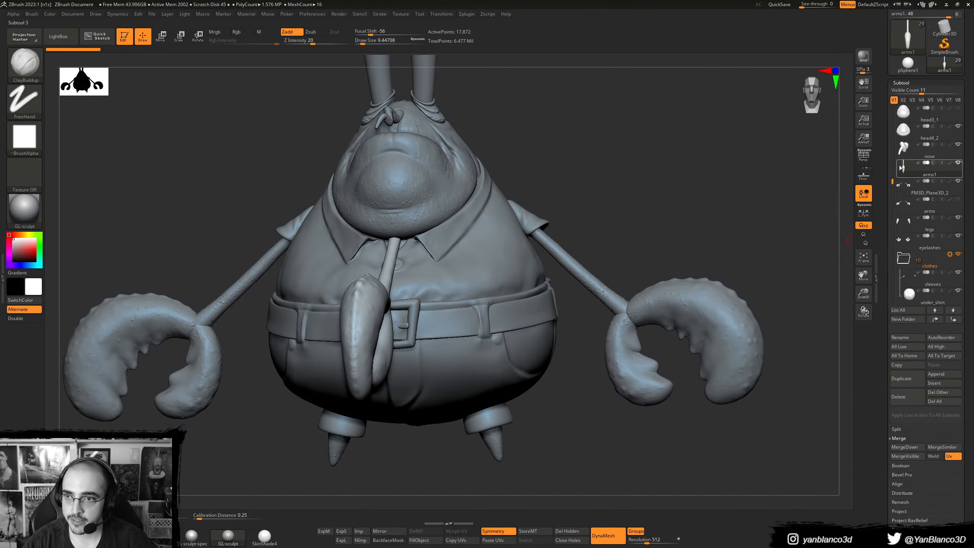
pyautogui.keyDown('shift'); pyautogui.moveTo(615, 244); pyautogui.dragTo(620, 291); pyautogui.keyUp('shift')
pyautogui.press('space')
pyautogui.click(659, 268)
pyautogui.moveTo(640, 212)
pyautogui.mouseDown()
pyautogui.moveTo(668, 224)
pyautogui.moveTo(641, 230)
pyautogui.mouseUp()
pyautogui.press('space')
pyautogui.moveTo(650, 194); pyautogui.dragTo(529, 204)
pyautogui.keyDown('alt'); pyautogui.moveTo(486, 228); pyautogui.dragTo(511, 233); pyautogui.keyUp('alt')
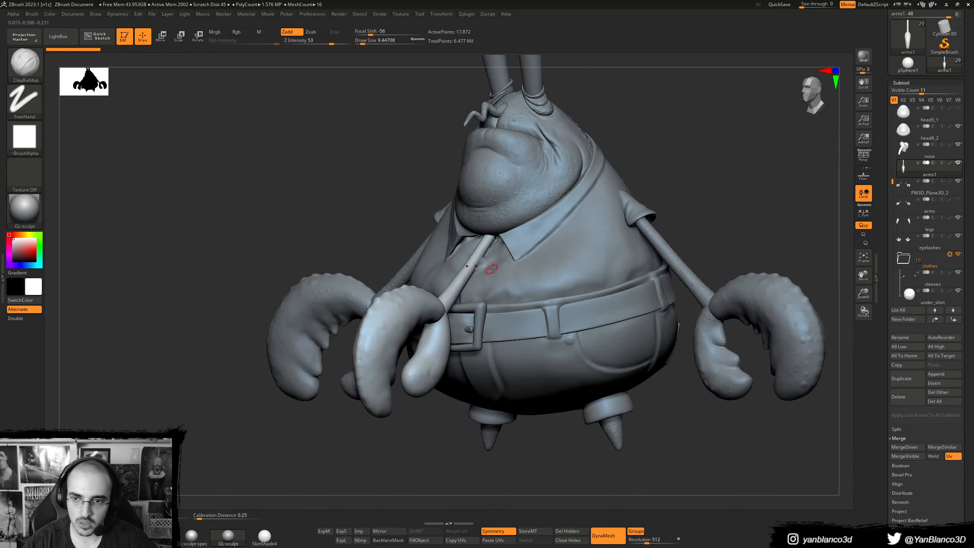
pyautogui.keyDown('shift'); pyautogui.moveTo(433, 324); pyautogui.dragTo(429, 334, button='right'); pyautogui.keyUp('shift')
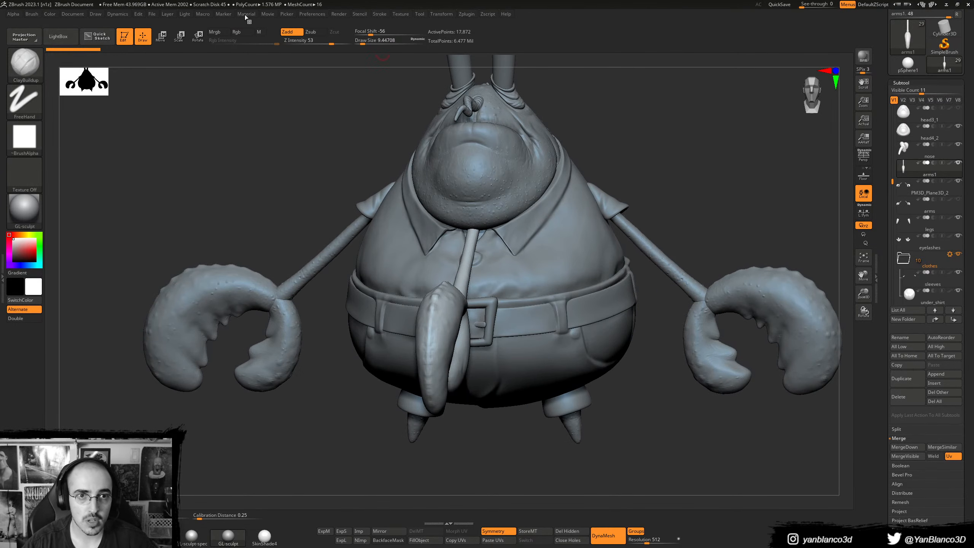
# - Create an instance of the arms1 subtool with the Create Instance Subtool macro
pyautogui.click(205, 15)
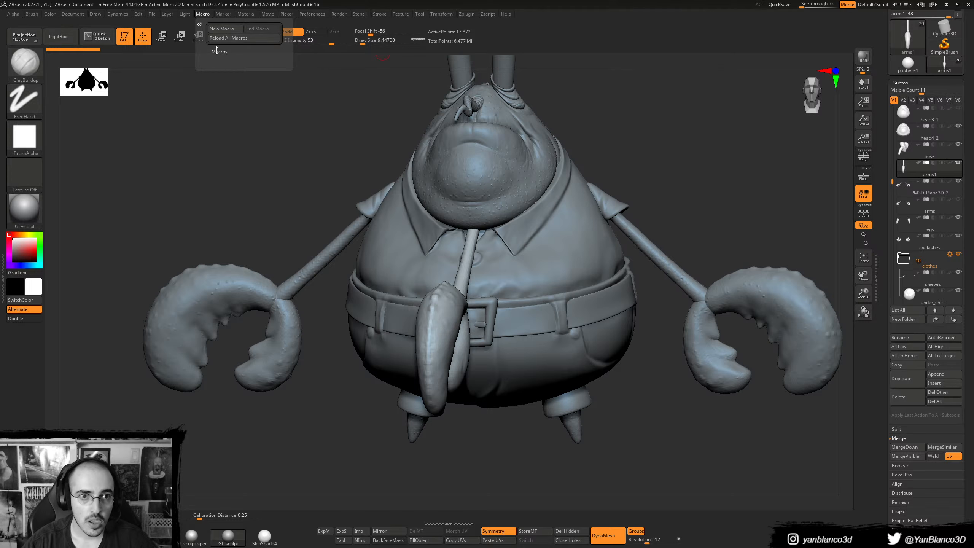
pyautogui.click(220, 51)
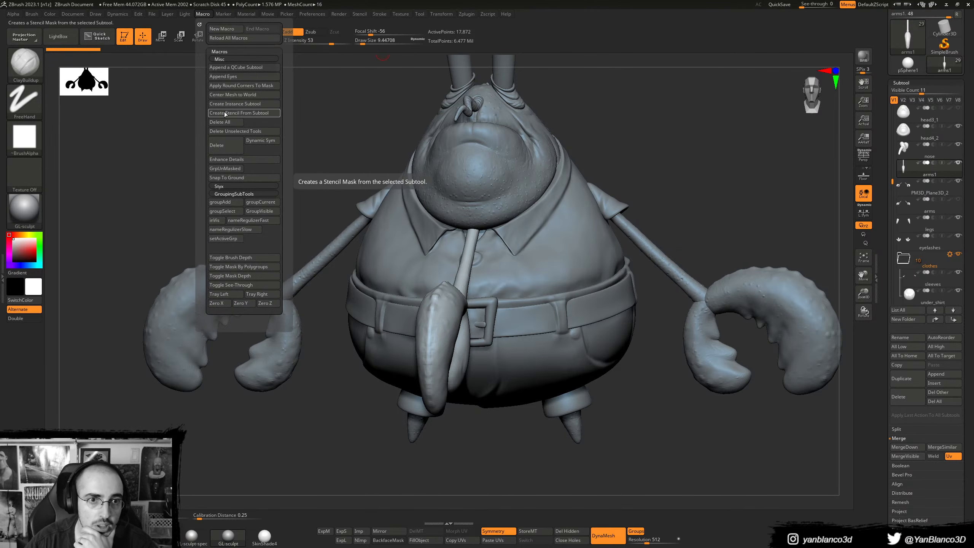
pyautogui.click(236, 105)
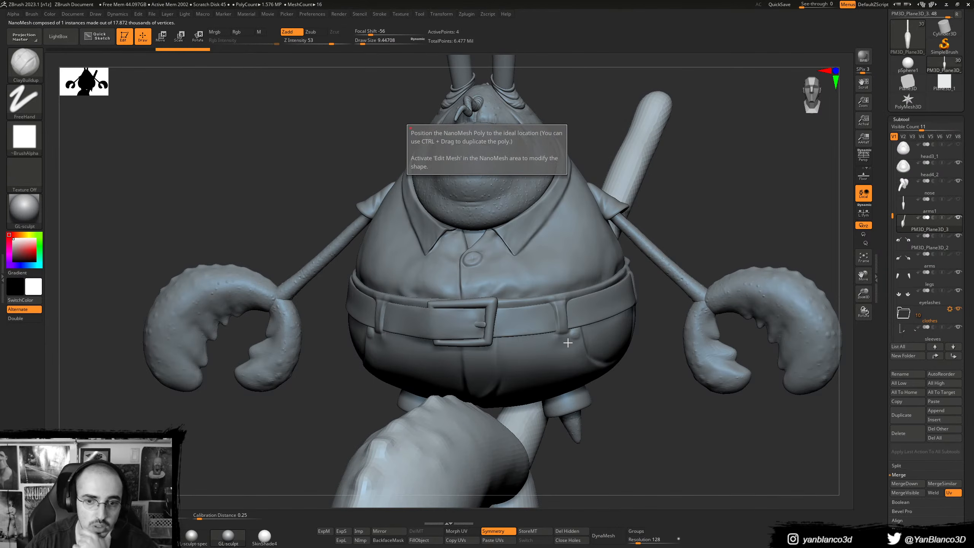
# - Shrink the instanced arm, turn its claw outward and move it beside the character's existing arm
pyautogui.keyDown('alt'); pyautogui.moveTo(589, 355); pyautogui.dragTo(514, 335, button='right'); pyautogui.keyUp('alt')
pyautogui.press('w')
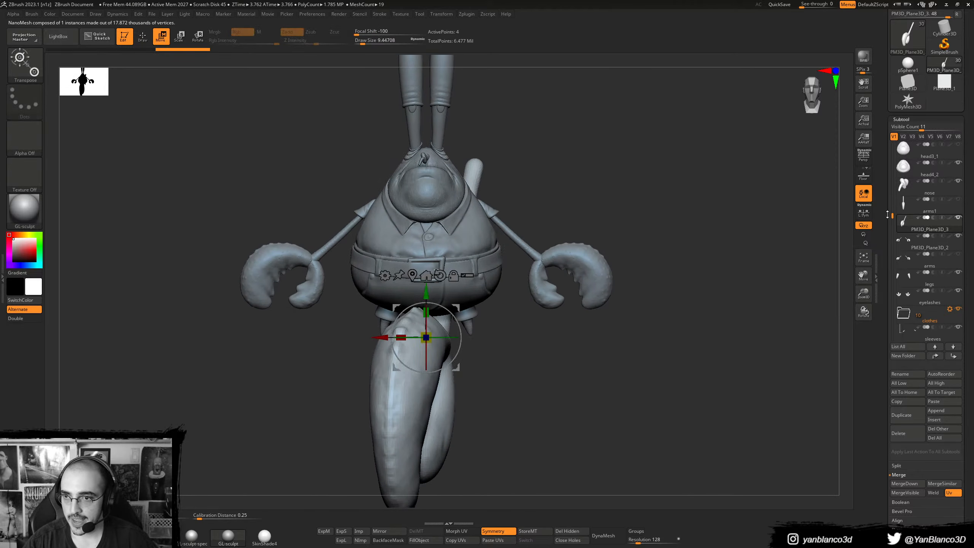
pyautogui.scroll(-1, 891, 216)
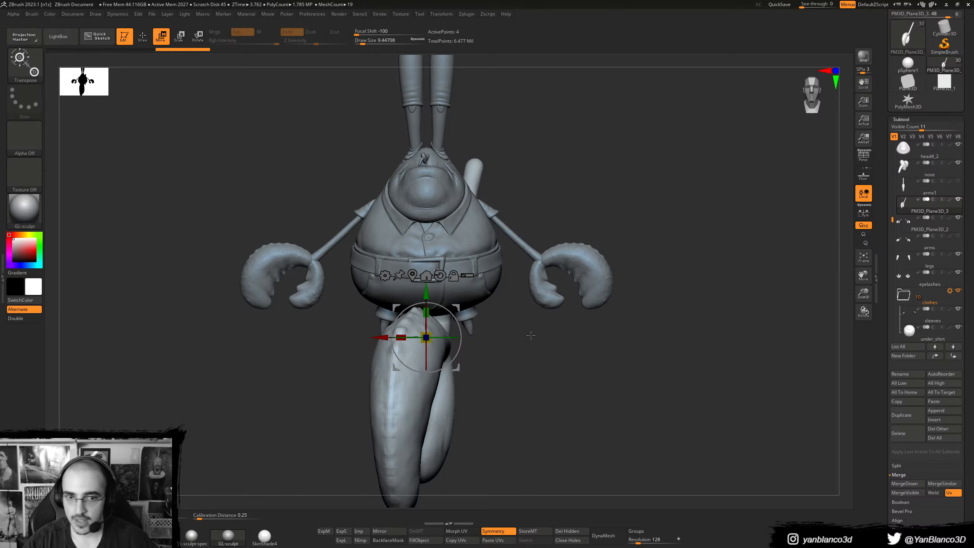
pyautogui.moveTo(403, 334); pyautogui.dragTo(560, 326)
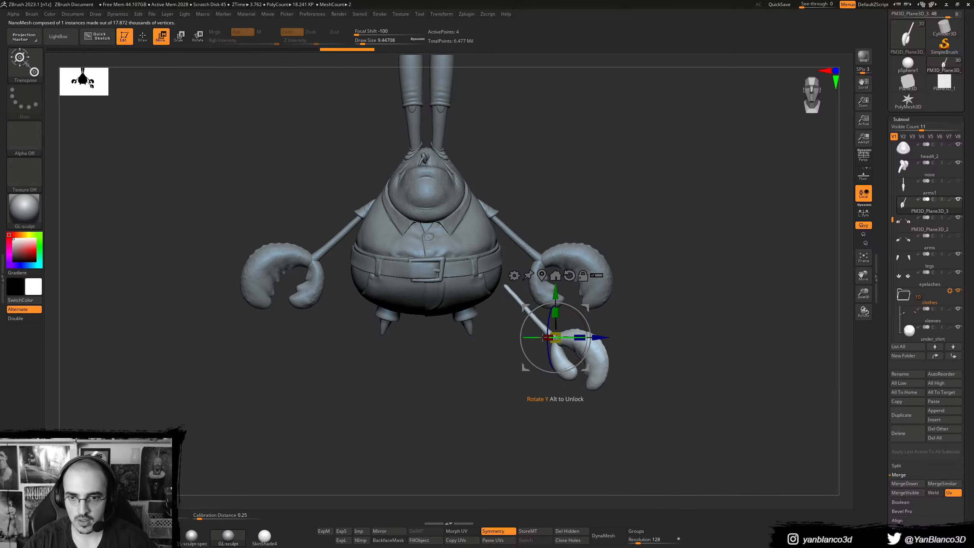
pyautogui.click(582, 314)
pyautogui.moveTo(594, 305); pyautogui.dragTo(674, 225)
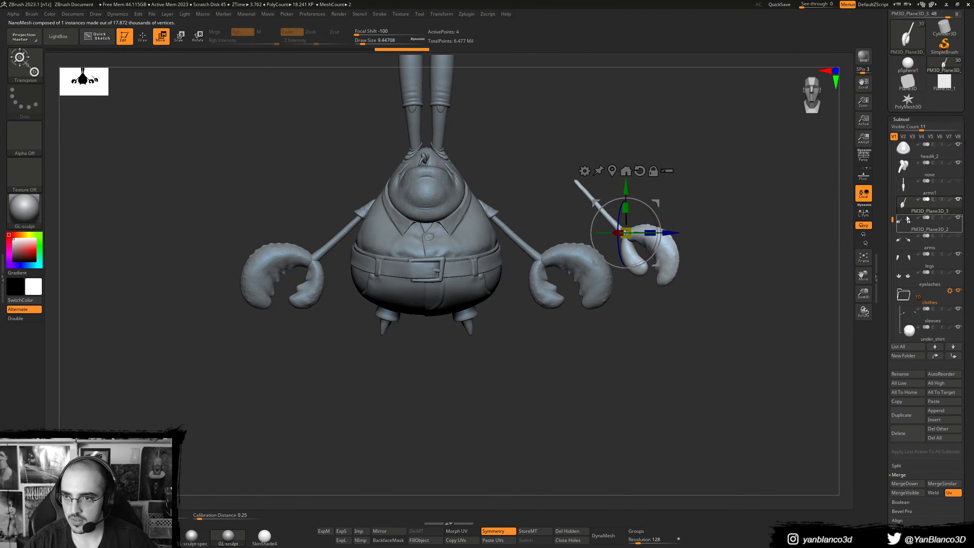
# - Scale the instanced arm to match the character, hide the PM3D_Plane3D_2 arms and fit the instance into the sleeve
pyautogui.scroll(-3, 957, 276)
pyautogui.moveTo(655, 204); pyautogui.dragTo(612, 208)
pyautogui.moveTo(586, 237); pyautogui.dragTo(602, 235)
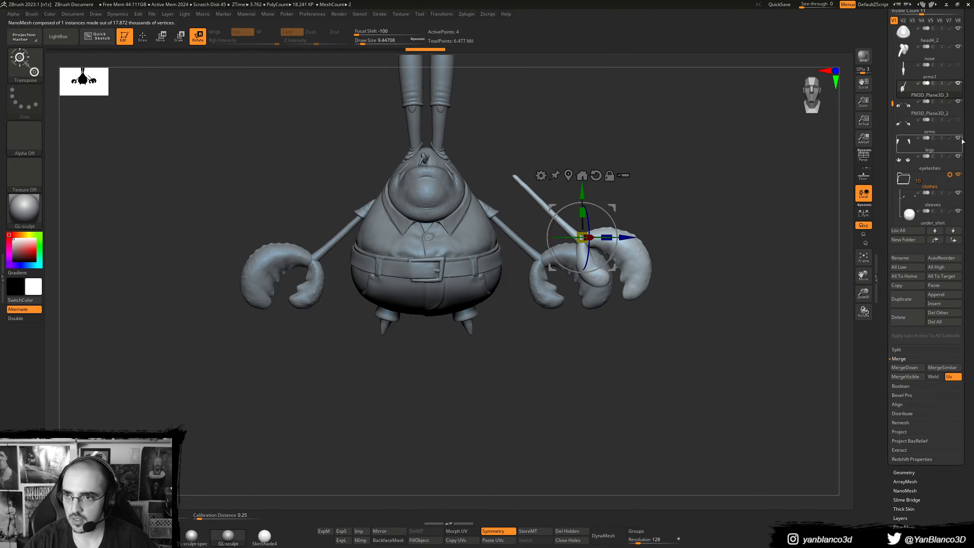
pyautogui.click(959, 102)
pyautogui.moveTo(613, 207); pyautogui.dragTo(514, 267)
pyautogui.keyDown('shift'); pyautogui.moveTo(468, 289); pyautogui.dragTo(588, 318); pyautogui.keyUp('shift')
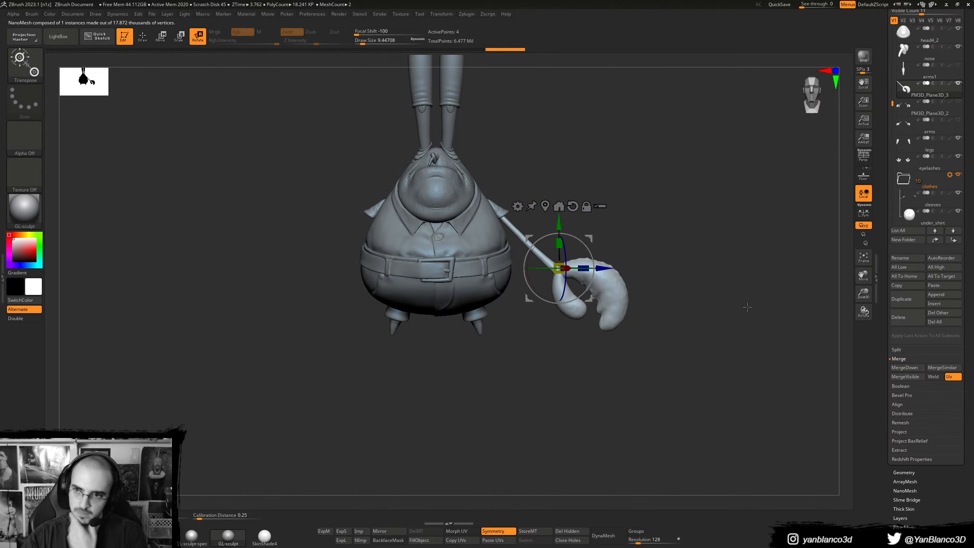
# - Turn on Edit Mesh in the instance's NanoMesh settings and frame the source arm beside the character
pyautogui.click(920, 474)
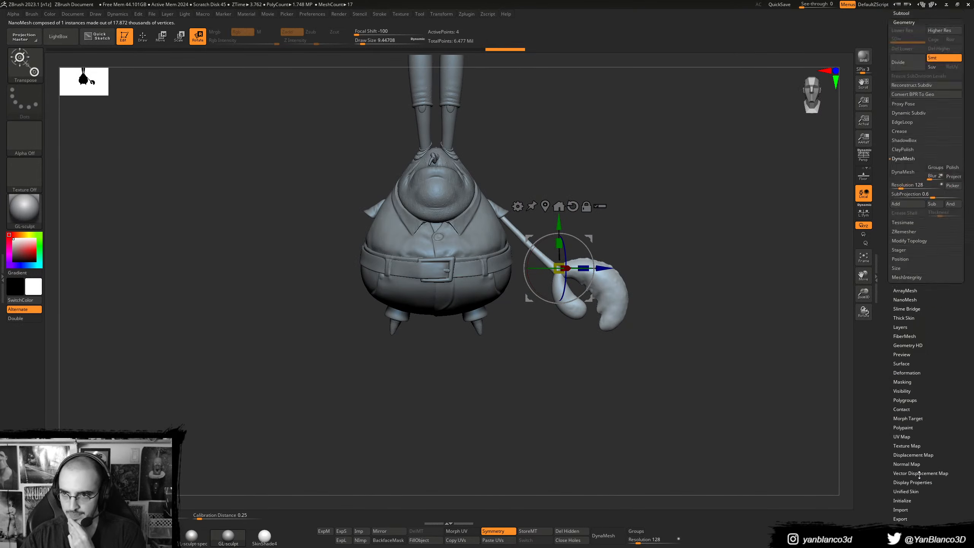
pyautogui.click(911, 300)
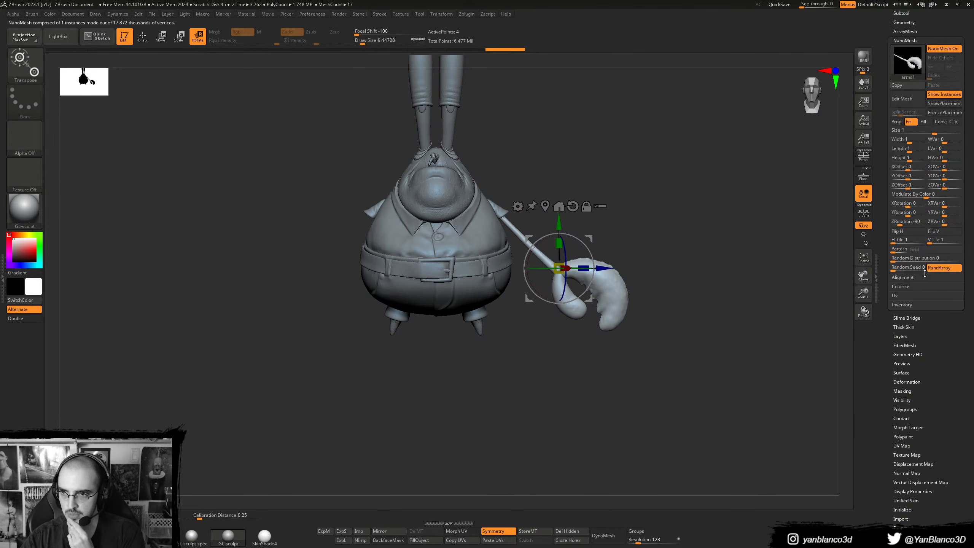
pyautogui.click(903, 98)
pyautogui.keyDown('alt'); pyautogui.moveTo(239, 274); pyautogui.dragTo(610, 293, button='right'); pyautogui.keyUp('alt')
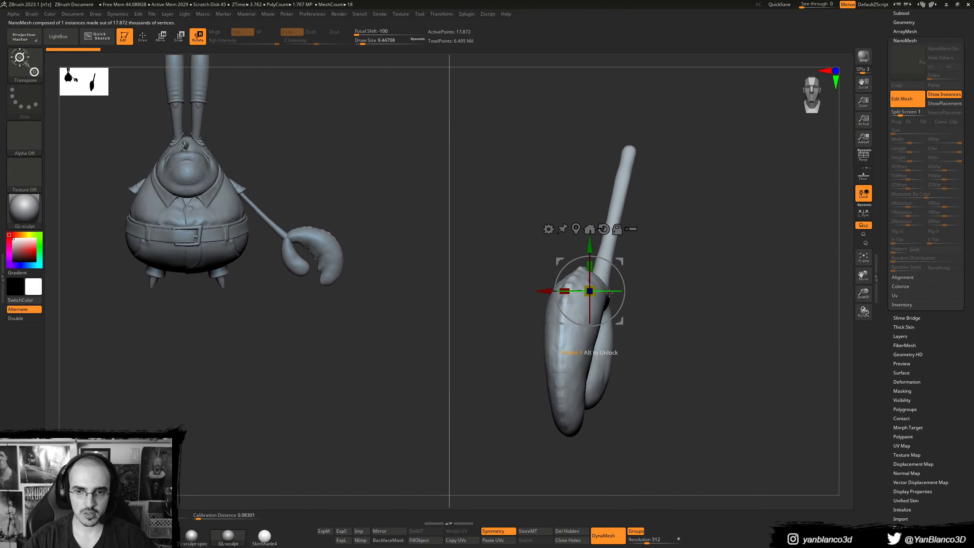
# - Sculpt raised lumps on both sides of the source arm's claw with the ClayBuildup brush at a draw size of about 108
pyautogui.press('q')
pyautogui.press('s')
pyautogui.moveTo(577, 319); pyautogui.dragTo(594, 319)
pyautogui.moveTo(579, 311); pyautogui.dragTo(537, 318, button='right')
pyautogui.press('s')
pyautogui.moveTo(589, 321); pyautogui.dragTo(590, 319)
pyautogui.moveTo(589, 319); pyautogui.dragTo(683, 320, button='right')
pyautogui.moveTo(585, 334); pyautogui.dragTo(572, 323)
pyautogui.moveTo(363, 331)
pyautogui.keyDown('shift'); pyautogui.mouseDown(button='right')
pyautogui.moveTo(307, 327)
pyautogui.moveTo(367, 313)
pyautogui.moveTo(344, 332)
pyautogui.moveTo(306, 289)
pyautogui.moveTo(309, 222)
pyautogui.mouseUp(button='right'); pyautogui.keyUp('shift')
pyautogui.press('e')
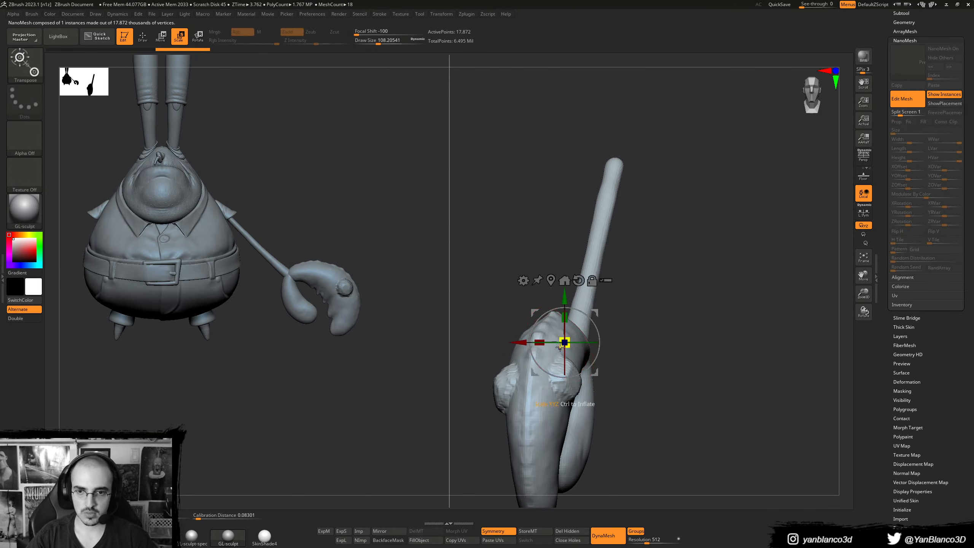
# - Sculpt smaller lumps on the front of the source claw at a draw size of about 77 and smooth the side lumps
pyautogui.moveTo(552, 343); pyautogui.dragTo(563, 344)
pyautogui.keyDown('alt'); pyautogui.moveTo(562, 343); pyautogui.dragTo(554, 333, button='right'); pyautogui.keyUp('alt')
pyautogui.moveTo(515, 332); pyautogui.dragTo(509, 333)
pyautogui.press('q')
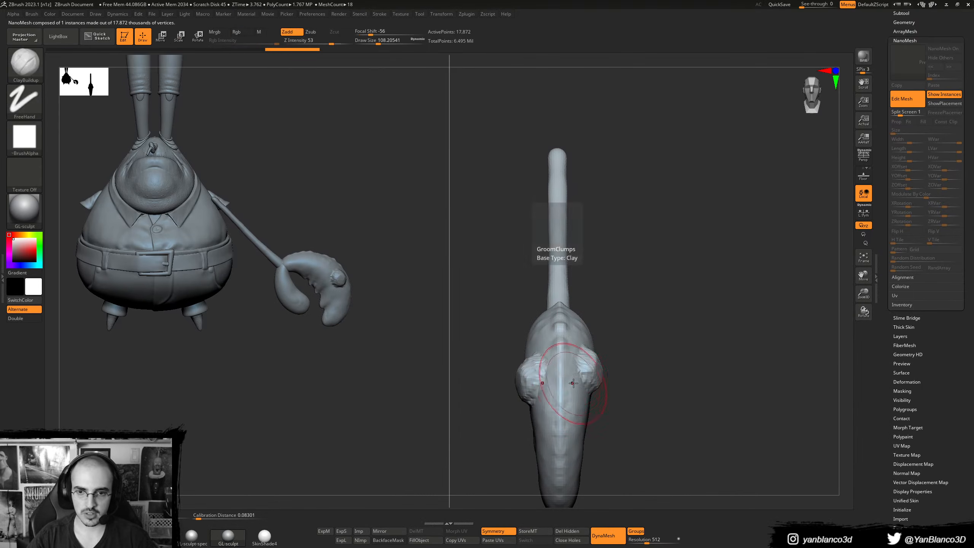
pyautogui.press('s')
pyautogui.moveTo(578, 380); pyautogui.dragTo(578, 401)
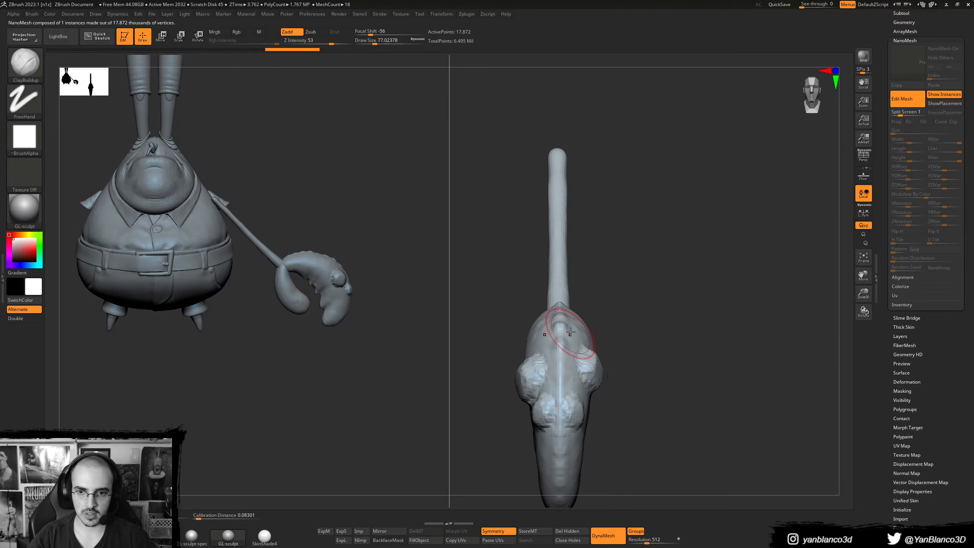
pyautogui.moveTo(345, 359); pyautogui.dragTo(424, 319)
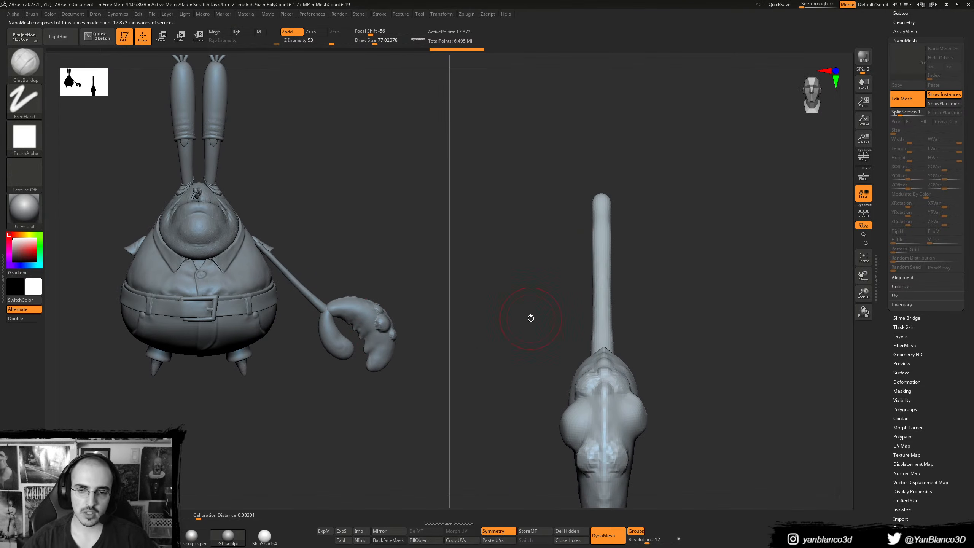
pyautogui.keyDown('alt'); pyautogui.moveTo(531, 318); pyautogui.dragTo(581, 318); pyautogui.keyUp('alt')
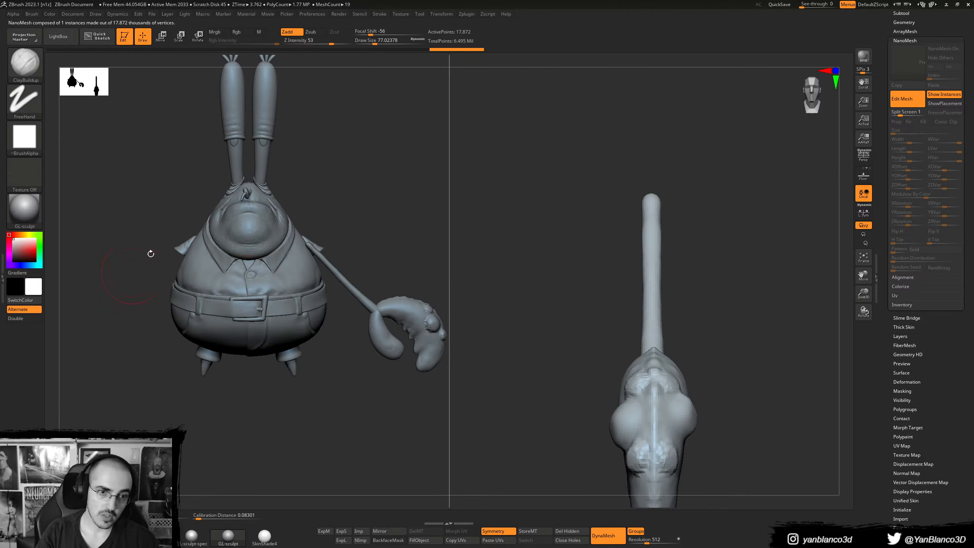
pyautogui.keyDown('alt'); pyautogui.moveTo(328, 309); pyautogui.dragTo(268, 360); pyautogui.keyUp('alt')
# - Turn off Edit Mesh in the NanoMesh settings and frame the instanced claw on the character
pyautogui.click(904, 97)
pyautogui.keyDown('ctrl'); pyautogui.moveTo(739, 191); pyautogui.dragTo(646, 230, button='right'); pyautogui.keyUp('ctrl')
pyautogui.keyDown('alt'); pyautogui.moveTo(646, 230); pyautogui.dragTo(624, 271); pyautogui.keyUp('alt')
pyautogui.keyDown('ctrl'); pyautogui.moveTo(543, 282); pyautogui.dragTo(591, 322, button='right'); pyautogui.keyUp('ctrl')
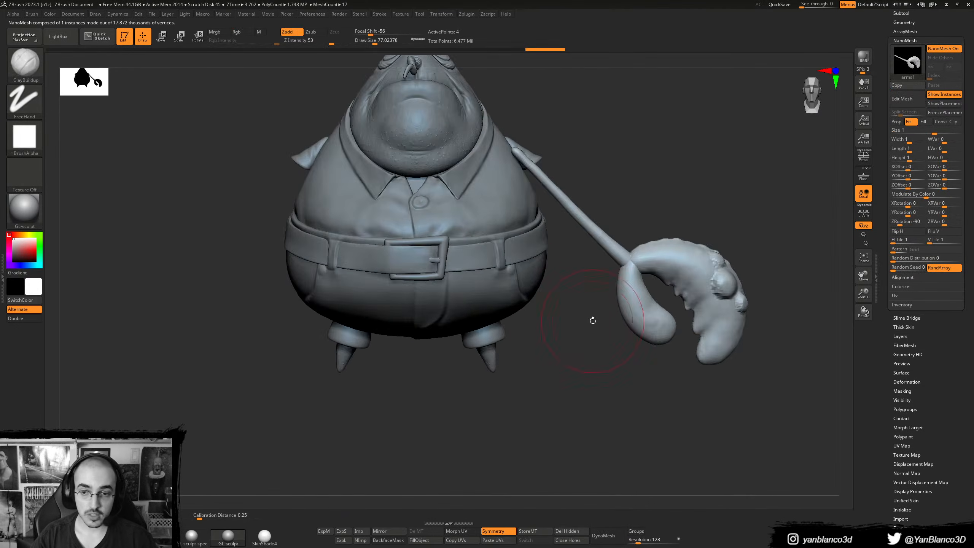
pyautogui.moveTo(592, 322); pyautogui.dragTo(582, 322)
pyautogui.keyDown('alt'); pyautogui.moveTo(620, 292); pyautogui.dragTo(582, 334); pyautogui.keyUp('alt')
# - Delete the PM3D_Plane3D_3 instance subtool and frame the whole character from the front
pyautogui.moveTo(961, 67); pyautogui.dragTo(961, 163)
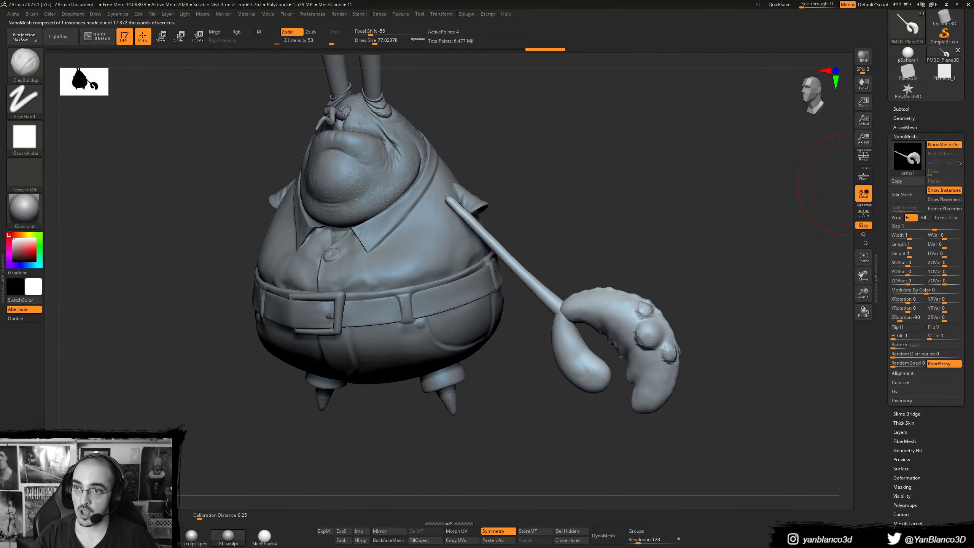
pyautogui.click(921, 109)
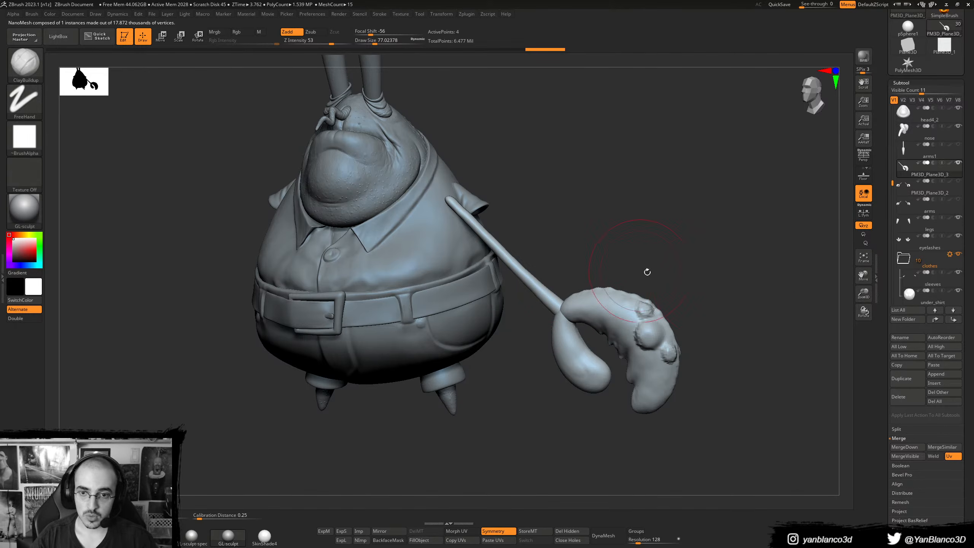
pyautogui.click(907, 396)
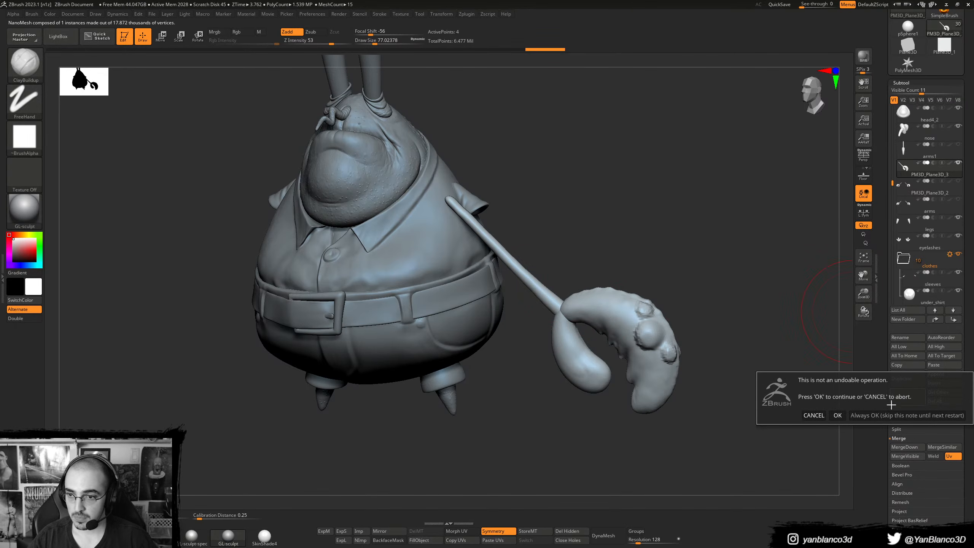
pyautogui.click(838, 415)
pyautogui.keyDown('shift'); pyautogui.moveTo(678, 278); pyautogui.dragTo(572, 262); pyautogui.keyUp('shift')
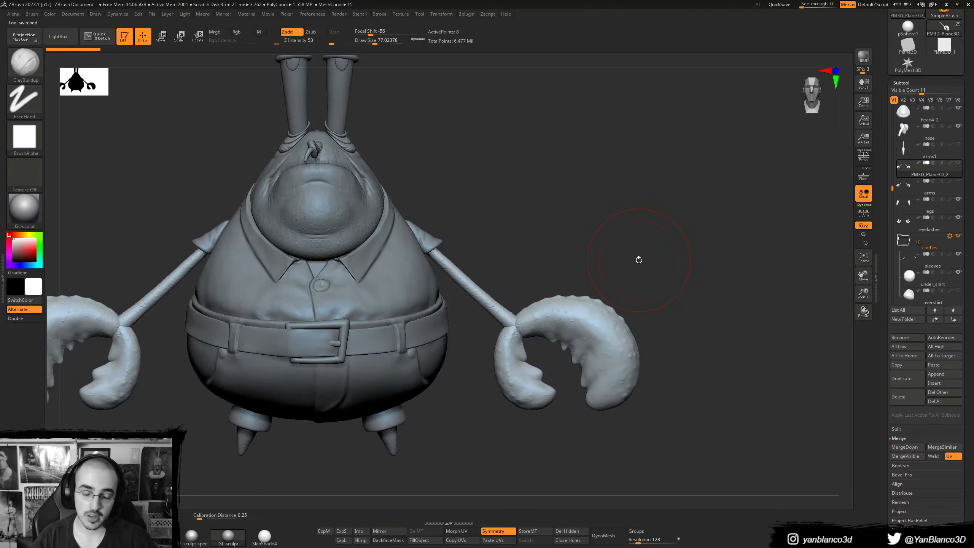
pyautogui.moveTo(575, 225)
pyautogui.keyDown('alt'); pyautogui.mouseDown()
pyautogui.moveTo(641, 274)
pyautogui.moveTo(687, 217)
pyautogui.moveTo(686, 228)
pyautogui.mouseUp(); pyautogui.keyUp('alt')
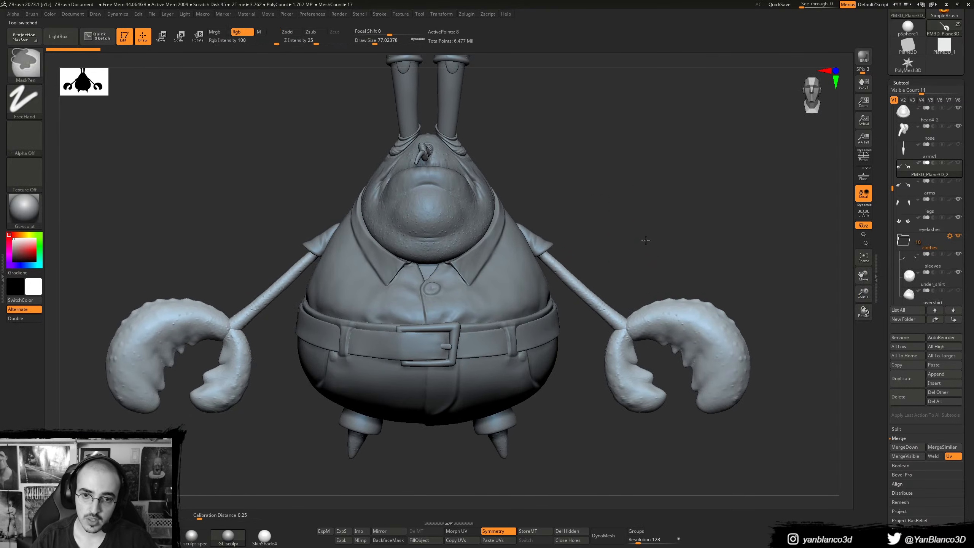
pyautogui.keyDown('ctrl'); pyautogui.moveTo(651, 240); pyautogui.dragTo(635, 237, button='right'); pyautogui.keyUp('ctrl')
pyautogui.keyDown('alt'); pyautogui.moveTo(636, 238); pyautogui.dragTo(624, 282); pyautogui.keyUp('alt')
# - Compare the arms subtool with the PM3D_Plane3D_2 instanced arms by switching between them repeatedly
pyautogui.press('Up')
pyautogui.press('Down')
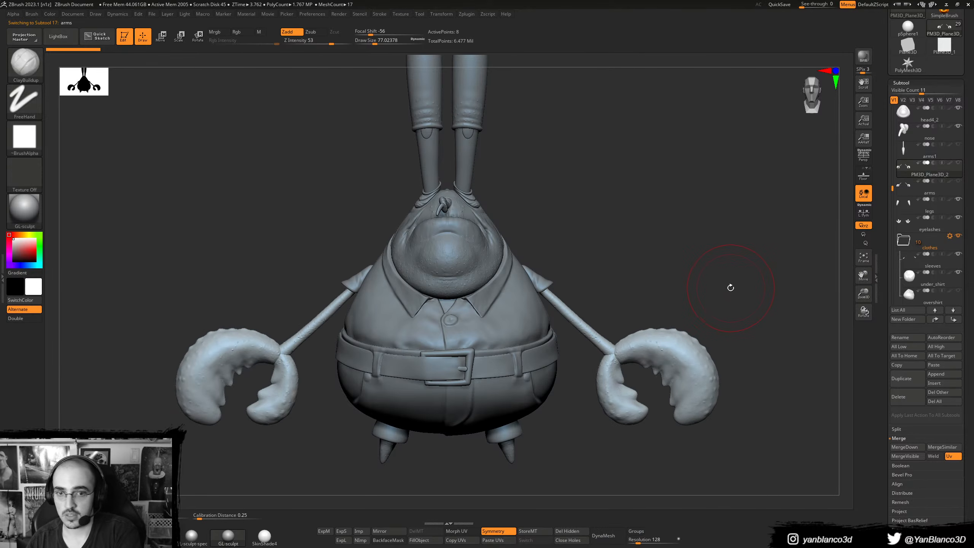
pyautogui.press('Up')
pyautogui.press('Down')
pyautogui.press('Down')
pyautogui.press('Up')
pyautogui.press('Up')
pyautogui.press('Down')
pyautogui.press('Down')
pyautogui.press('Up')
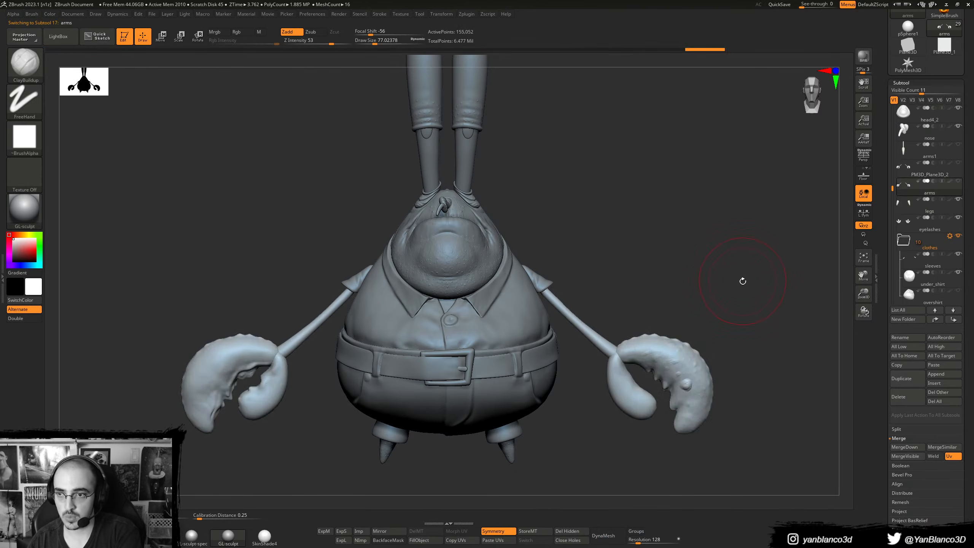
pyautogui.press('Up')
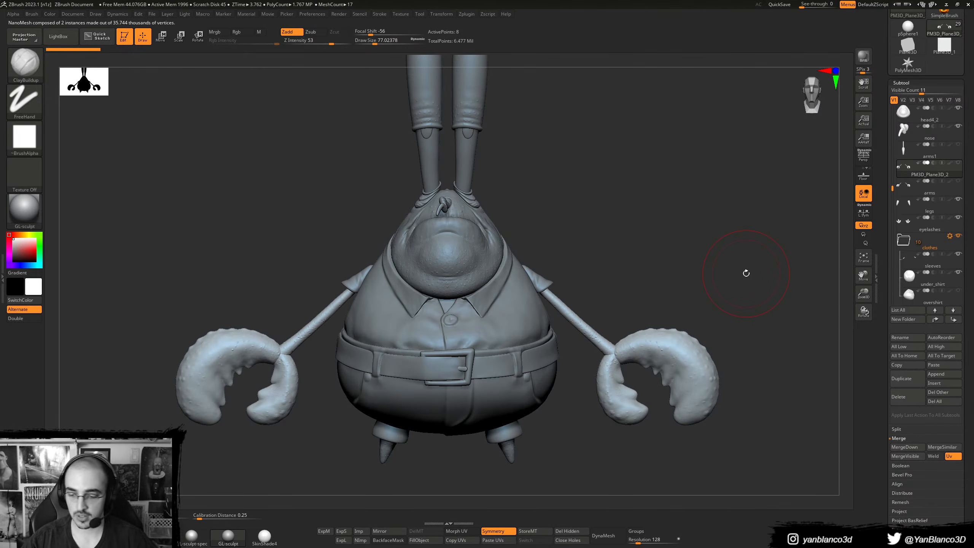
pyautogui.keyDown('alt'); pyautogui.moveTo(590, 347); pyautogui.dragTo(551, 346); pyautogui.keyUp('alt')
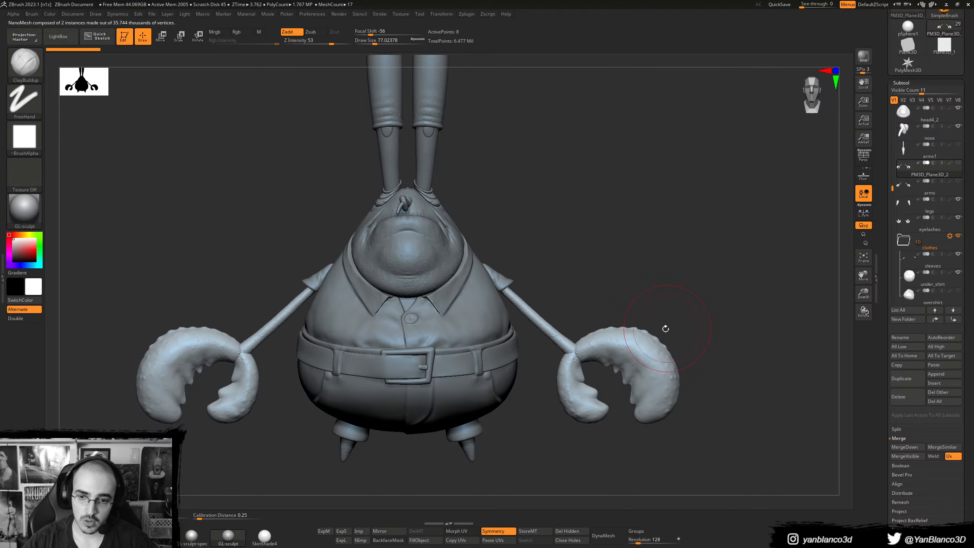
# - Select the head4_2 subtool, switch to Photoshop and frame the full crab render
pyautogui.keyDown('alt'); pyautogui.click(424, 268); pyautogui.keyUp('alt')
pyautogui.moveTo(264, 448); pyautogui.dragTo(277, 451)
pyautogui.press('super')
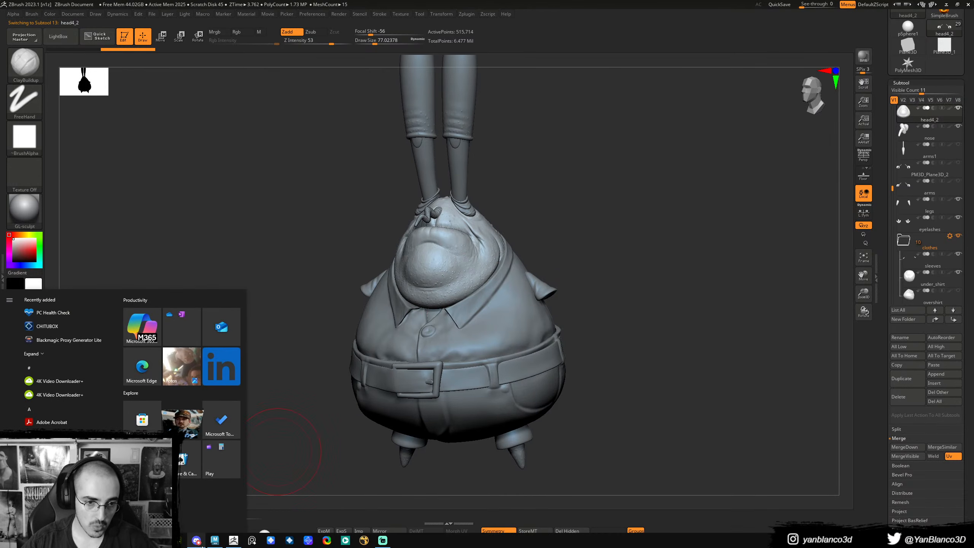
pyautogui.click(315, 498)
pyautogui.click(945, 4)
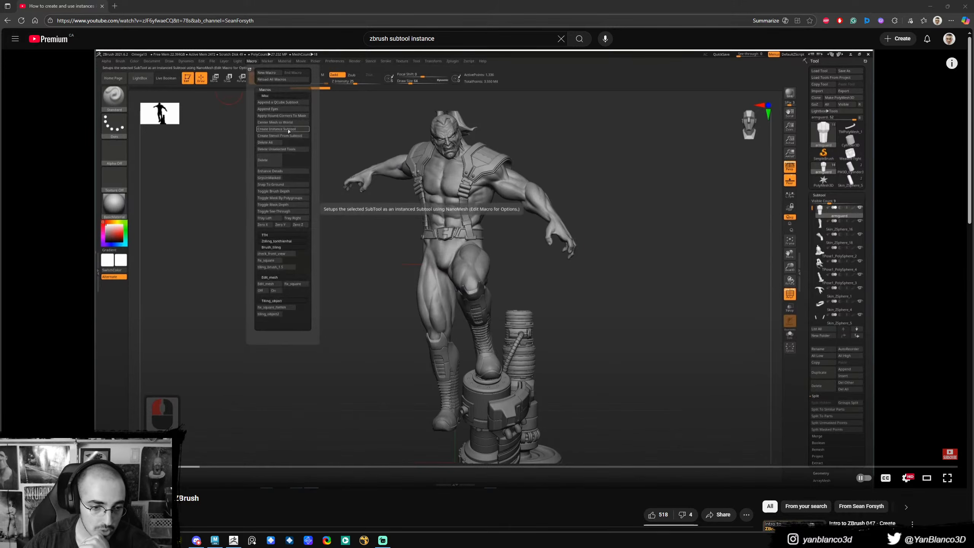
pyautogui.click(160, 541)
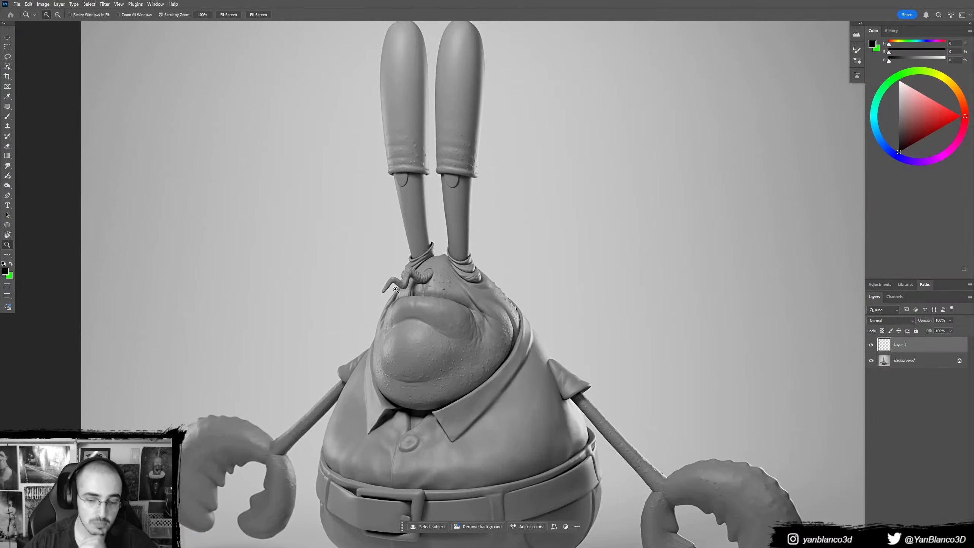
pyautogui.keyDown('alt'); pyautogui.scroll(-6, 607, 246); pyautogui.keyUp('alt')
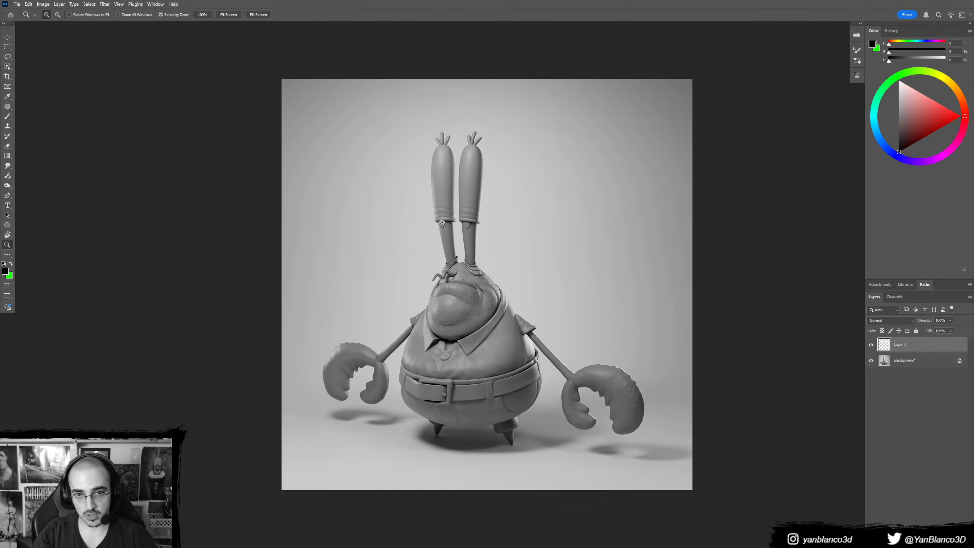
pyautogui.click(443, 222)
# - Write "MAYA" freehand with a black brush on Layer 1, beside the character's eye stalks
pyautogui.press('b')
pyautogui.moveTo(357, 178); pyautogui.dragTo(342, 181)
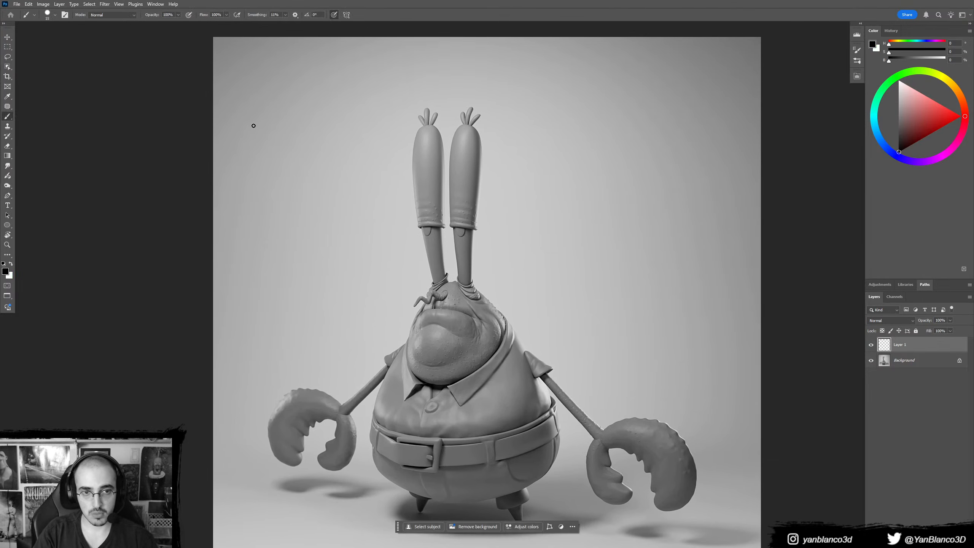
pyautogui.moveTo(247, 110)
pyautogui.mouseDown()
pyautogui.moveTo(249, 101)
pyautogui.moveTo(282, 112)
pyautogui.moveTo(292, 94)
pyautogui.moveTo(344, 103)
pyautogui.mouseUp()
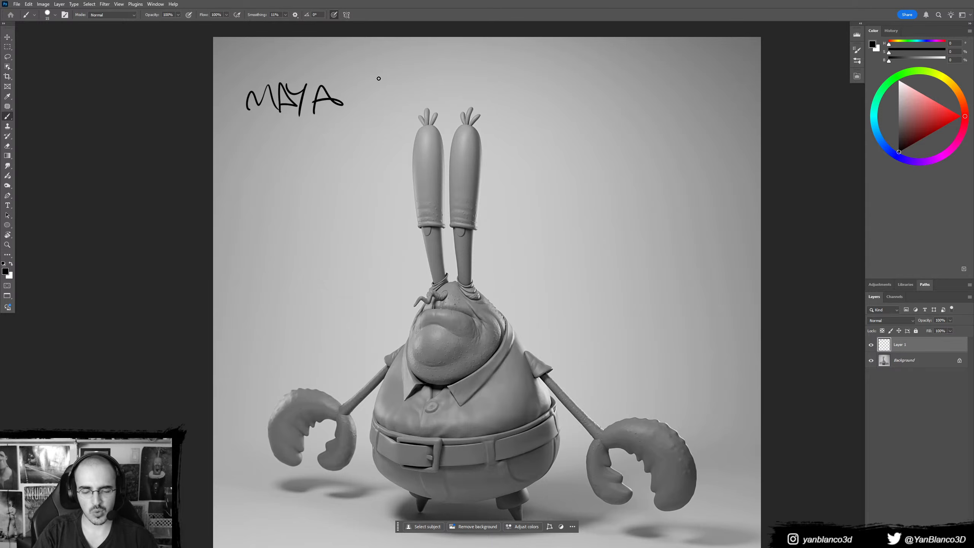
# - Switch to Maya and show the Modeling Toolkit beside the imported character
pyautogui.press('super')
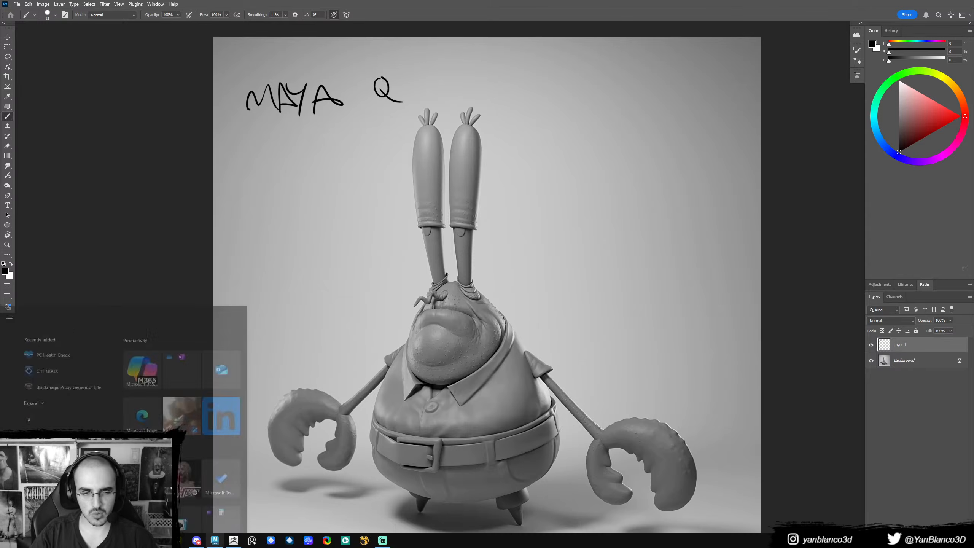
pyautogui.press('super')
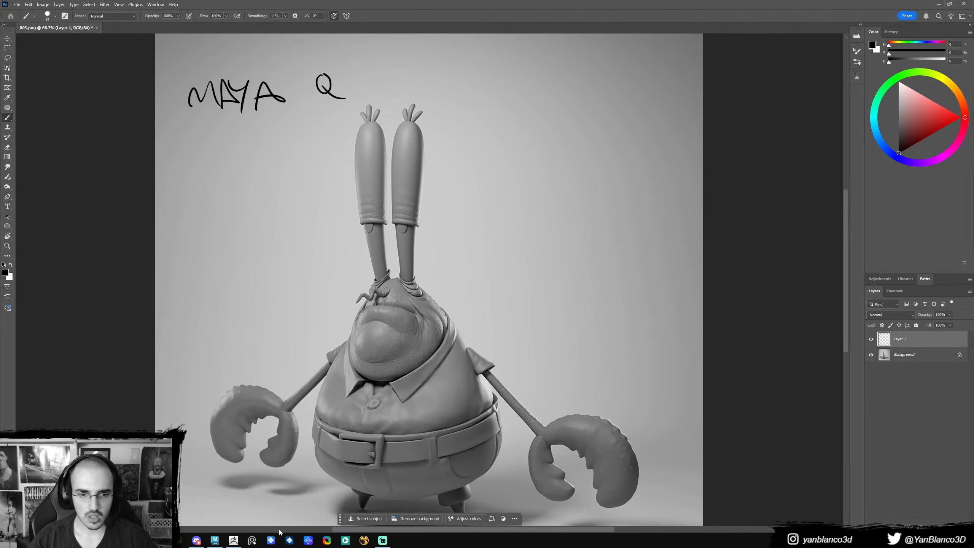
pyautogui.click(214, 540)
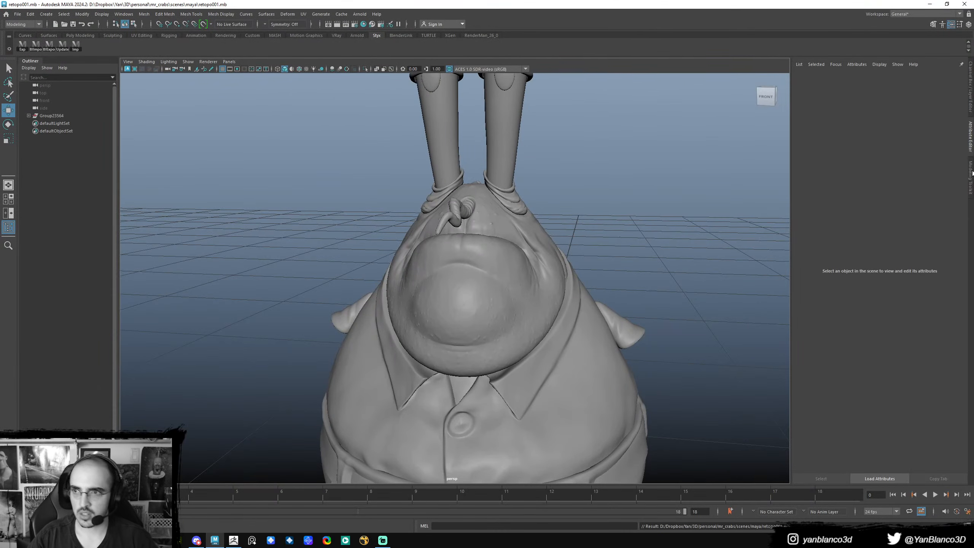
pyautogui.click(933, 24)
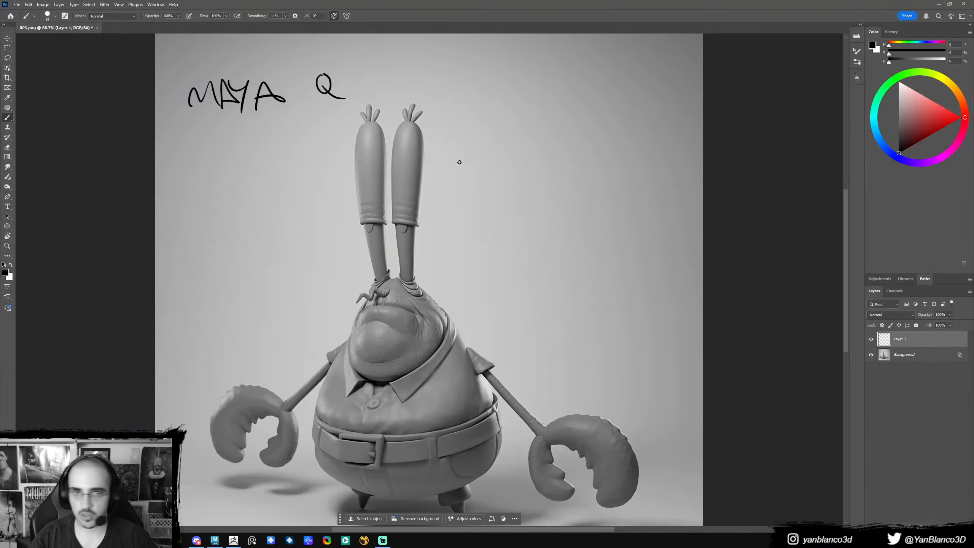
# - In Photoshop, complete the first handwritten note as "MAYA QUAD DRAW" and write "BLENDER POLY MOD." beneath it
pyautogui.moveTo(340, 97)
pyautogui.mouseDown()
pyautogui.moveTo(346, 70)
pyautogui.moveTo(377, 84)
pyautogui.moveTo(422, 78)
pyautogui.moveTo(455, 56)
pyautogui.mouseUp()
pyautogui.moveTo(192, 134)
pyautogui.mouseDown()
pyautogui.moveTo(206, 161)
pyautogui.moveTo(259, 137)
pyautogui.moveTo(311, 133)
pyautogui.moveTo(335, 111)
pyautogui.moveTo(352, 131)
pyautogui.moveTo(379, 123)
pyautogui.moveTo(379, 112)
pyautogui.mouseUp()
pyautogui.moveTo(392, 108); pyautogui.dragTo(389, 116)
pyautogui.moveTo(451, 94); pyautogui.dragTo(478, 97)
pyautogui.moveTo(480, 90); pyautogui.dragTo(516, 99)
pyautogui.click(528, 93)
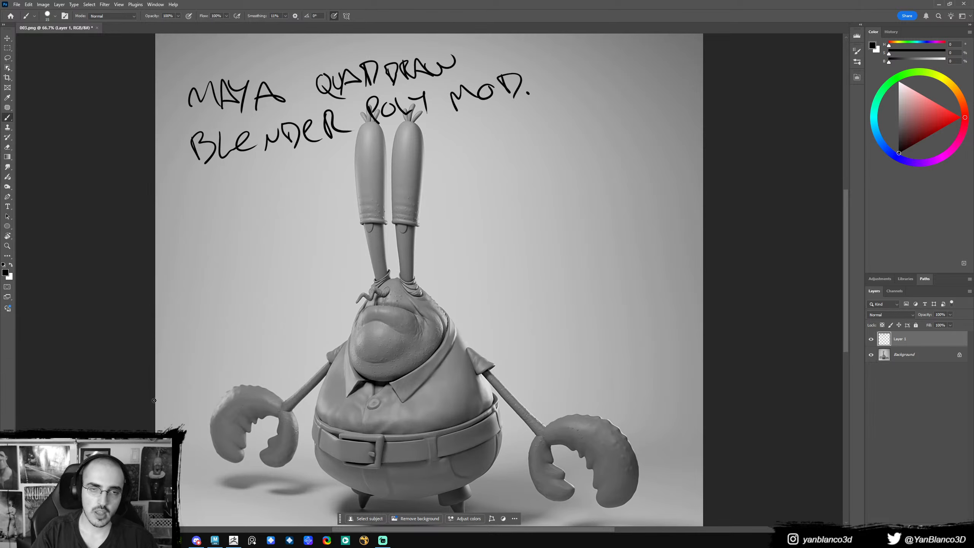
# - Write "ZREMESHER" freehand below the Blender note as the third entry
pyautogui.moveTo(197, 189)
pyautogui.mouseDown()
pyautogui.moveTo(242, 200)
pyautogui.moveTo(286, 177)
pyautogui.moveTo(304, 180)
pyautogui.mouseUp()
pyautogui.click(323, 175)
pyautogui.moveTo(306, 159); pyautogui.dragTo(350, 173)
pyautogui.moveTo(353, 162); pyautogui.dragTo(395, 162)
pyautogui.moveTo(399, 137)
pyautogui.mouseDown()
pyautogui.moveTo(401, 161)
pyautogui.moveTo(424, 158)
pyautogui.mouseUp()
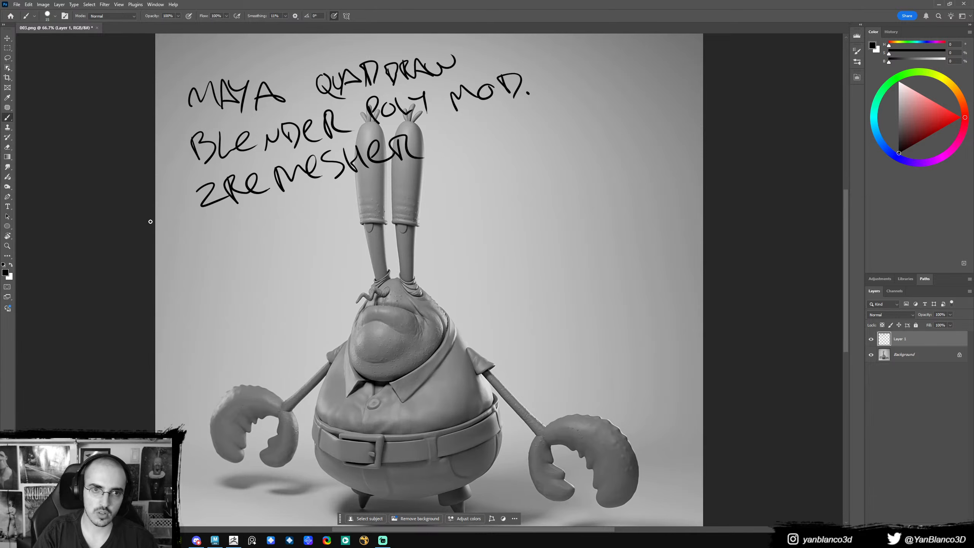
# - Number the three handwritten notes 1, 2 and 3 and circle each number
pyautogui.moveTo(164, 102); pyautogui.dragTo(201, 192)
pyautogui.moveTo(192, 151); pyautogui.dragTo(189, 176)
pyautogui.moveTo(191, 100)
pyautogui.mouseDown()
pyautogui.moveTo(162, 115)
pyautogui.moveTo(157, 103)
pyautogui.mouseUp()
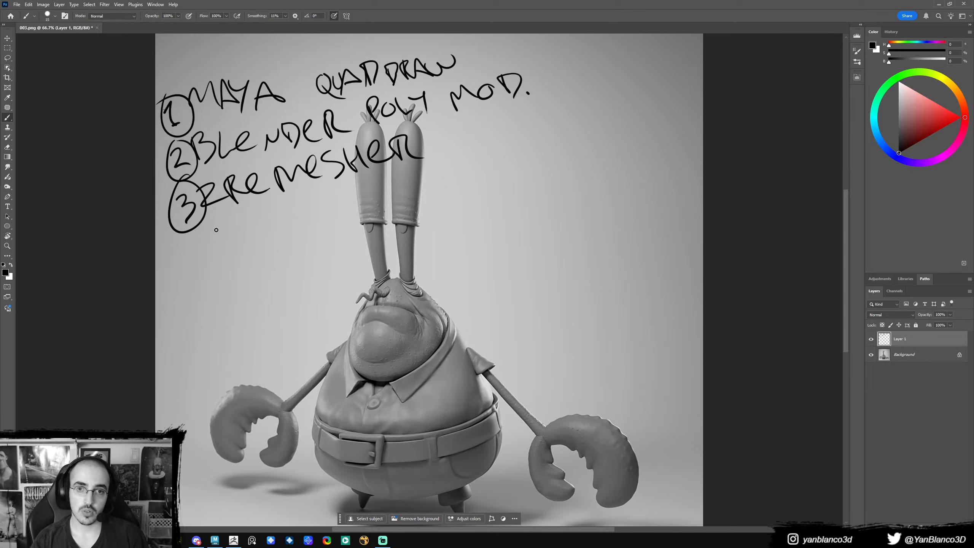
# - Circle the character's head, torso and one arm with its claw, and underline the Maya Quad Draw and ZRemesher notes
pyautogui.moveTo(417, 263)
pyautogui.mouseDown()
pyautogui.moveTo(381, 274)
pyautogui.moveTo(429, 284)
pyautogui.mouseUp()
pyautogui.moveTo(224, 126); pyautogui.dragTo(439, 65)
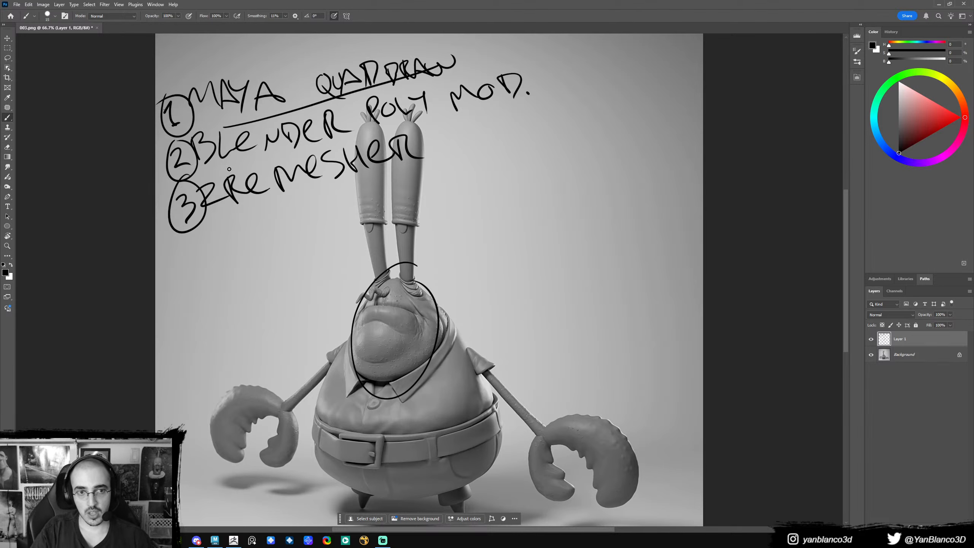
pyautogui.moveTo(455, 332)
pyautogui.mouseDown()
pyautogui.moveTo(486, 385)
pyautogui.moveTo(383, 331)
pyautogui.mouseUp()
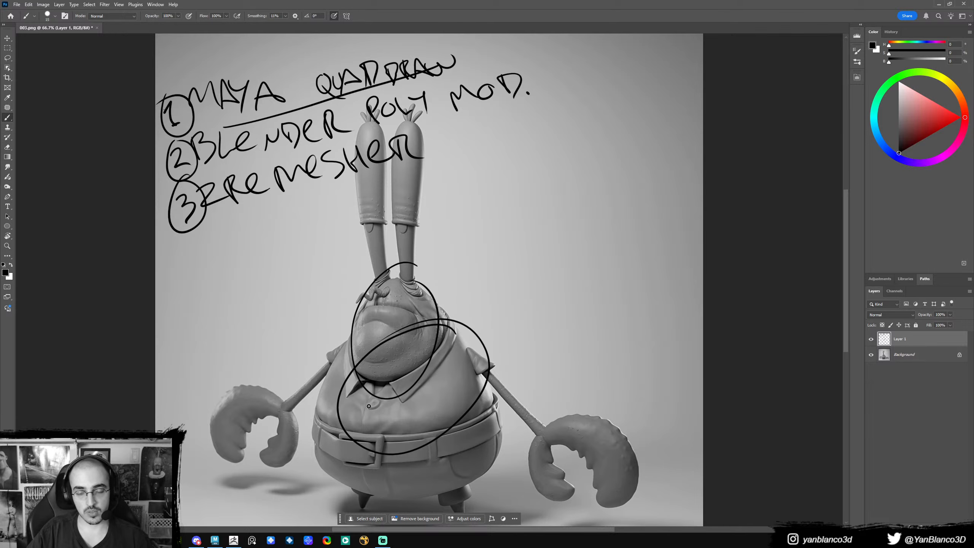
pyautogui.moveTo(222, 230); pyautogui.dragTo(441, 157)
pyautogui.moveTo(539, 372)
pyautogui.mouseDown()
pyautogui.moveTo(610, 514)
pyautogui.moveTo(498, 375)
pyautogui.mouseUp()
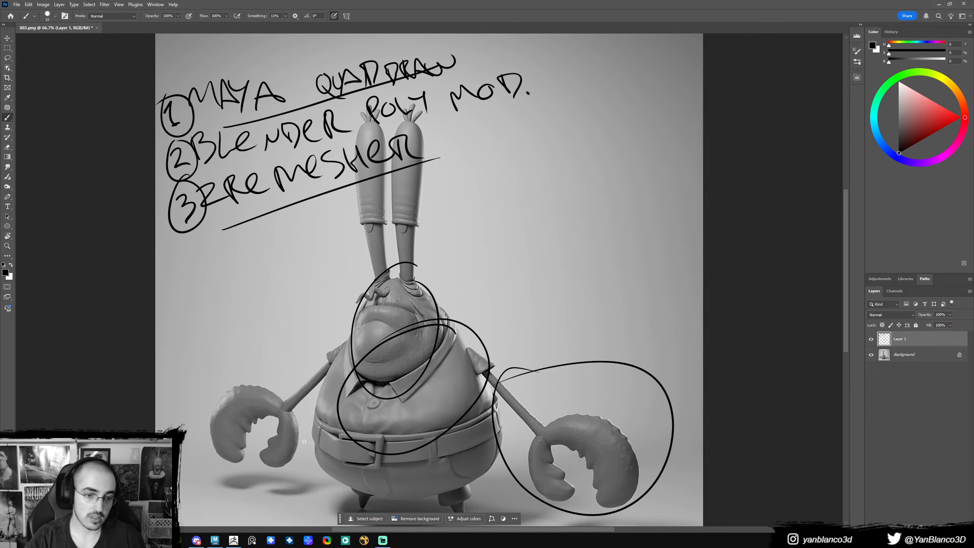
# - Switch to Maya and examine the character's head mesh from several angles, selecting it to show its dense wireframe
pyautogui.click(215, 541)
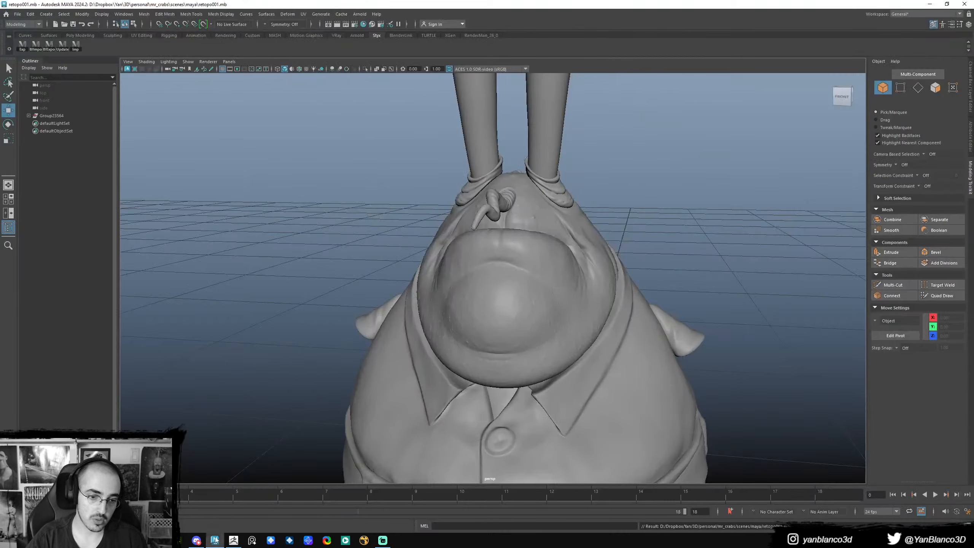
pyautogui.keyDown('alt'); pyautogui.moveTo(675, 253); pyautogui.dragTo(638, 273, button='middle'); pyautogui.keyUp('alt')
pyautogui.keyDown('alt'); pyautogui.moveTo(657, 261); pyautogui.dragTo(519, 308); pyautogui.keyUp('alt')
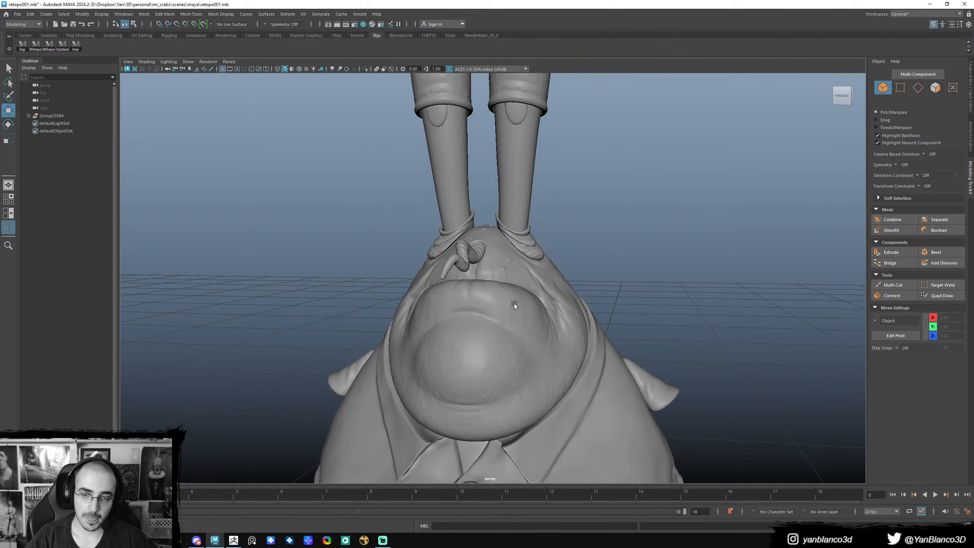
pyautogui.click(516, 306)
pyautogui.keyDown('alt'); pyautogui.moveTo(630, 259); pyautogui.dragTo(533, 286); pyautogui.keyUp('alt')
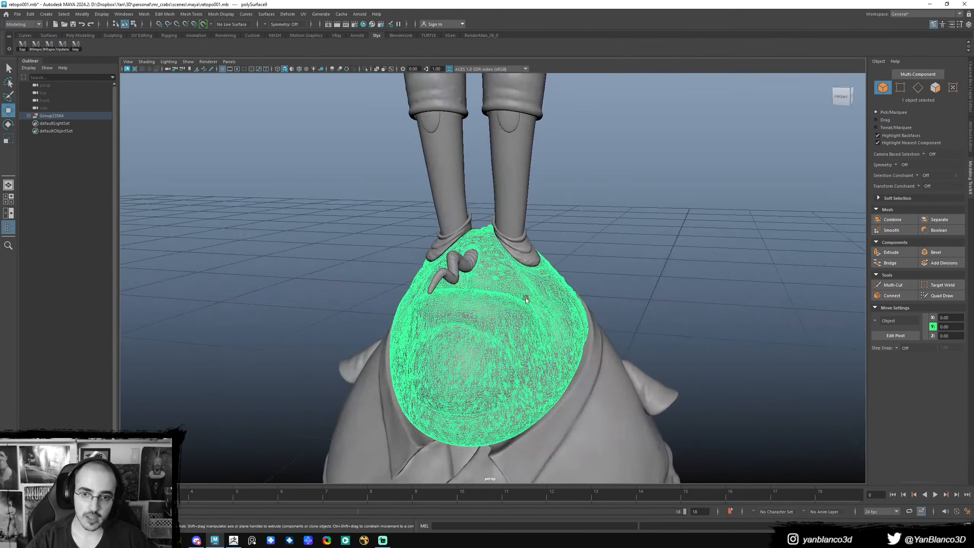
pyautogui.keyDown('alt'); pyautogui.moveTo(579, 250); pyautogui.dragTo(565, 278); pyautogui.keyUp('alt')
pyautogui.click(596, 252)
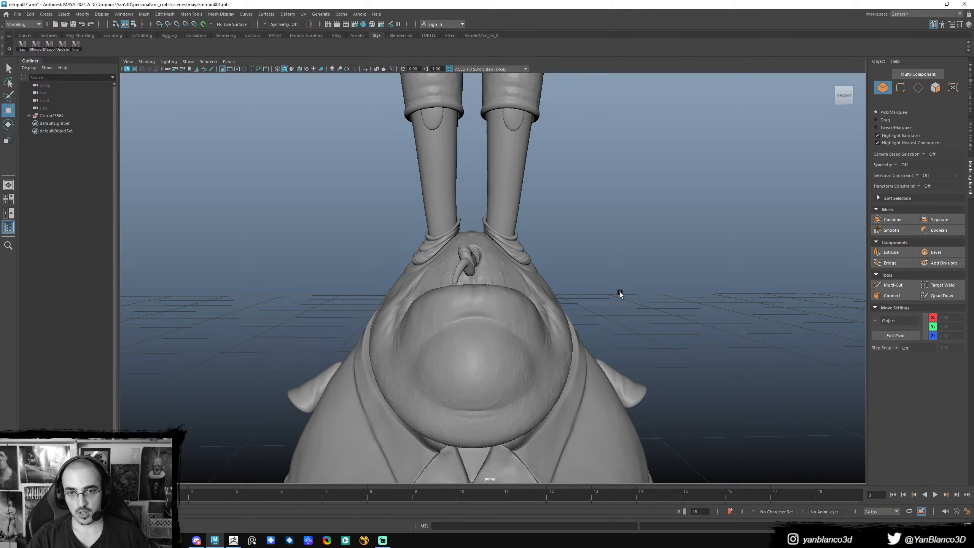
# - Examine the character's head and eye stalks from the front at several distances
pyautogui.keyDown('alt'); pyautogui.moveTo(578, 290); pyautogui.dragTo(248, 333, button='right'); pyautogui.keyUp('alt')
pyautogui.keyDown('alt'); pyautogui.moveTo(444, 341); pyautogui.dragTo(532, 364); pyautogui.keyUp('alt')
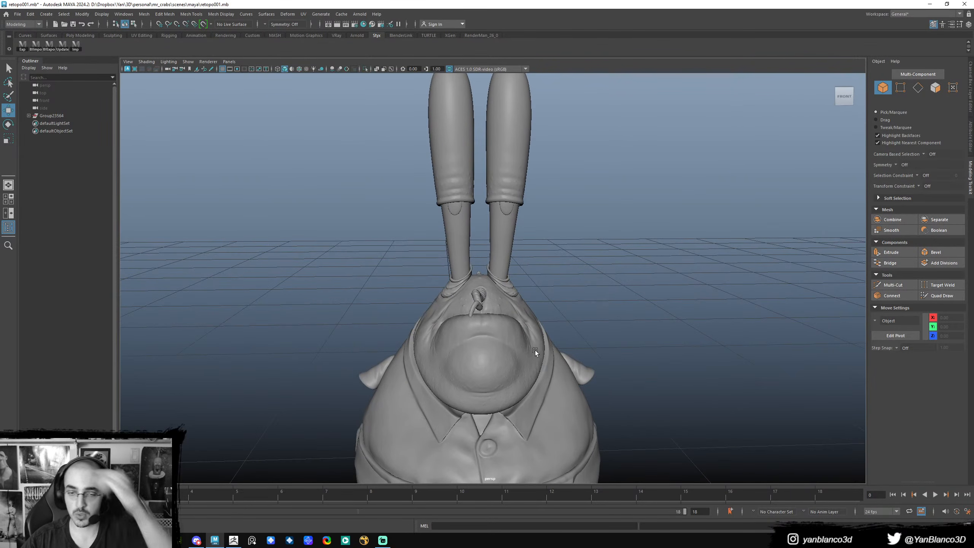
pyautogui.keyDown('alt'); pyautogui.moveTo(527, 346); pyautogui.dragTo(522, 345); pyautogui.keyUp('alt')
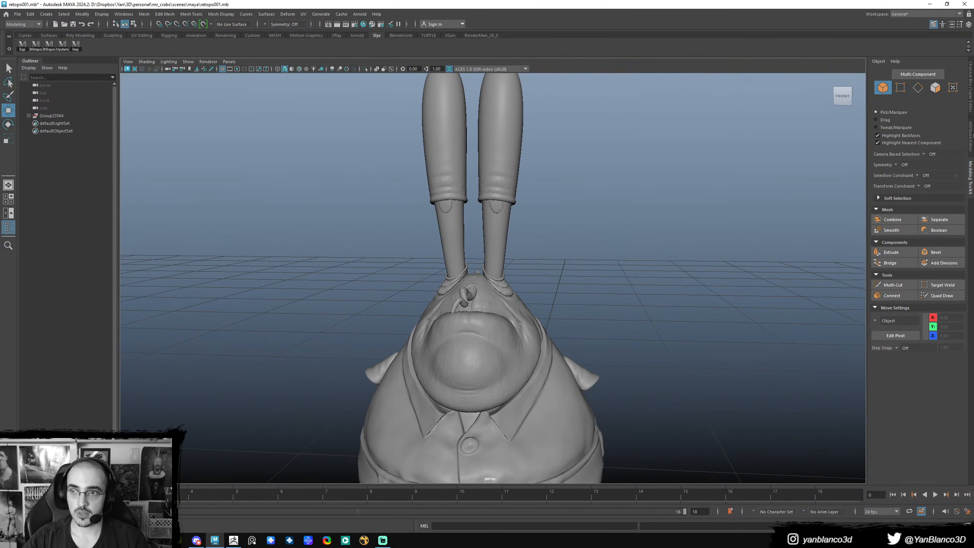
pyautogui.moveTo(536, 325)
pyautogui.keyDown('alt'); pyautogui.mouseDown()
pyautogui.moveTo(543, 324)
pyautogui.moveTo(519, 325)
pyautogui.mouseUp(); pyautogui.keyUp('alt')
pyautogui.keyDown('alt'); pyautogui.moveTo(520, 325); pyautogui.dragTo(519, 348, button='right'); pyautogui.keyUp('alt')
pyautogui.keyDown('alt'); pyautogui.moveTo(519, 348); pyautogui.dragTo(523, 307, button='middle'); pyautogui.keyUp('alt')
pyautogui.keyDown('alt'); pyautogui.moveTo(524, 307); pyautogui.dragTo(535, 308); pyautogui.keyUp('alt')
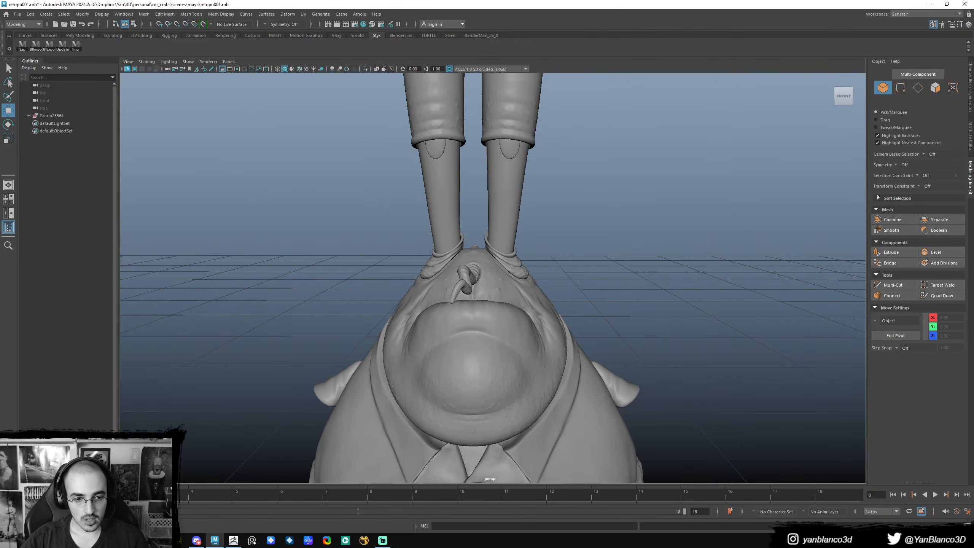
# - Switch to Photoshop, draw loops around the nose and mouth on the character's head, and hide the annotation layer
pyautogui.hotkey('alt', 'Tab')
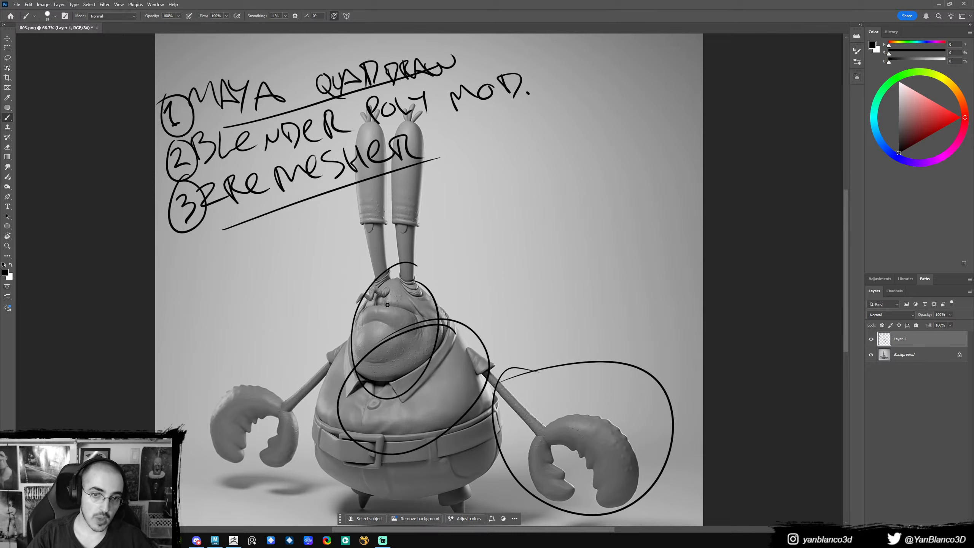
pyautogui.moveTo(381, 298)
pyautogui.mouseDown()
pyautogui.moveTo(419, 327)
pyautogui.moveTo(365, 324)
pyautogui.moveTo(393, 291)
pyautogui.moveTo(383, 289)
pyautogui.moveTo(395, 298)
pyautogui.moveTo(429, 289)
pyautogui.mouseUp()
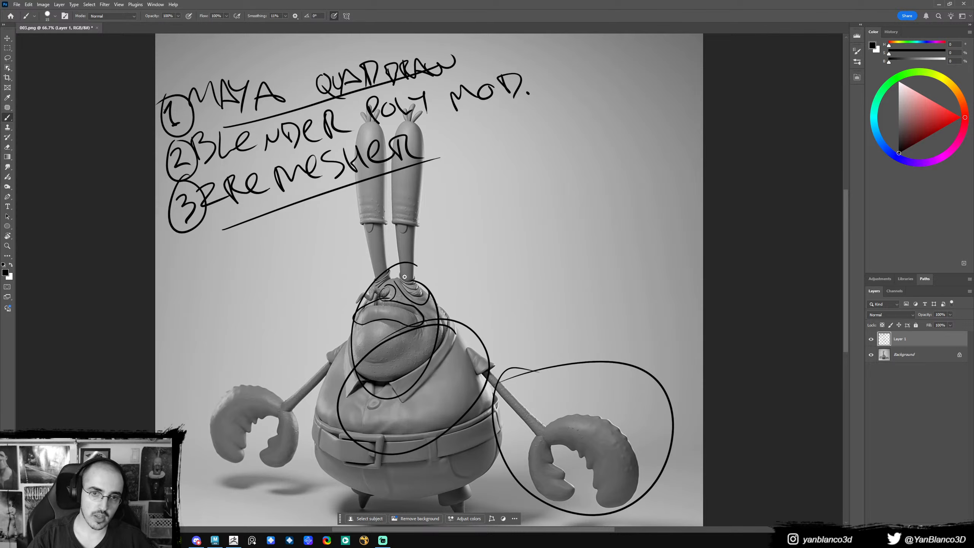
pyautogui.click(871, 339)
# - Add a new layer for sketching over the face and reduce the brush size
pyautogui.press('z')
pyautogui.click(385, 314)
pyautogui.click(386, 315)
pyautogui.press('b')
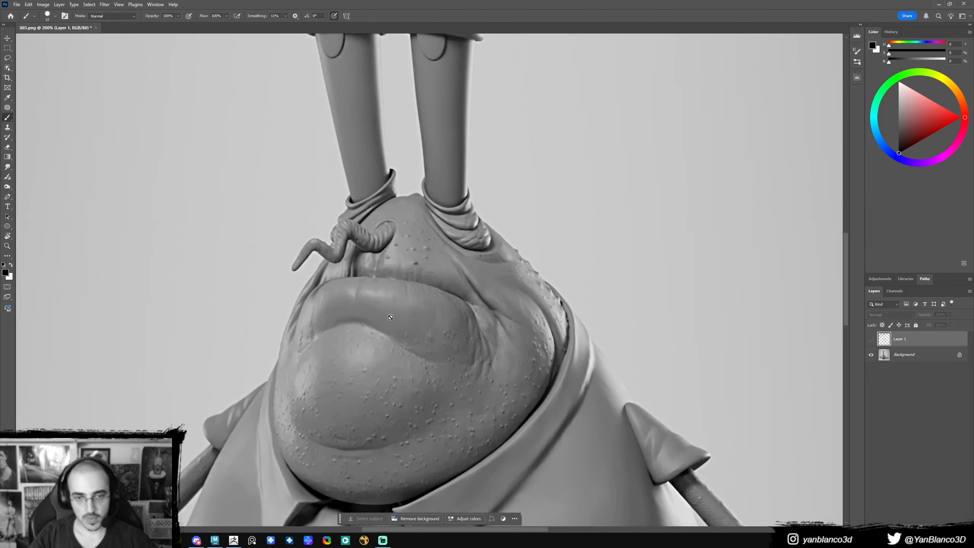
pyautogui.hotkey('ctrl', 'shift', 'n')
pyautogui.press('Return')
pyautogui.press('[')
# - Try circling the curled nose freehand
pyautogui.moveTo(395, 216)
pyautogui.mouseDown()
pyautogui.moveTo(329, 227)
pyautogui.moveTo(374, 212)
pyautogui.mouseUp()
pyautogui.hotkey('ctrl', 'z')
pyautogui.hotkey('ctrl', 'z')
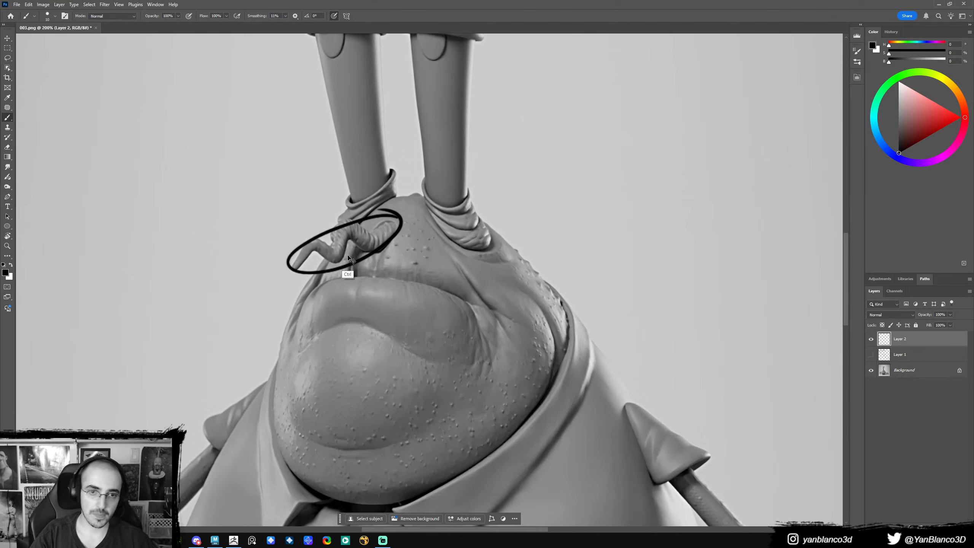
pyautogui.hotkey('ctrl', 'z')
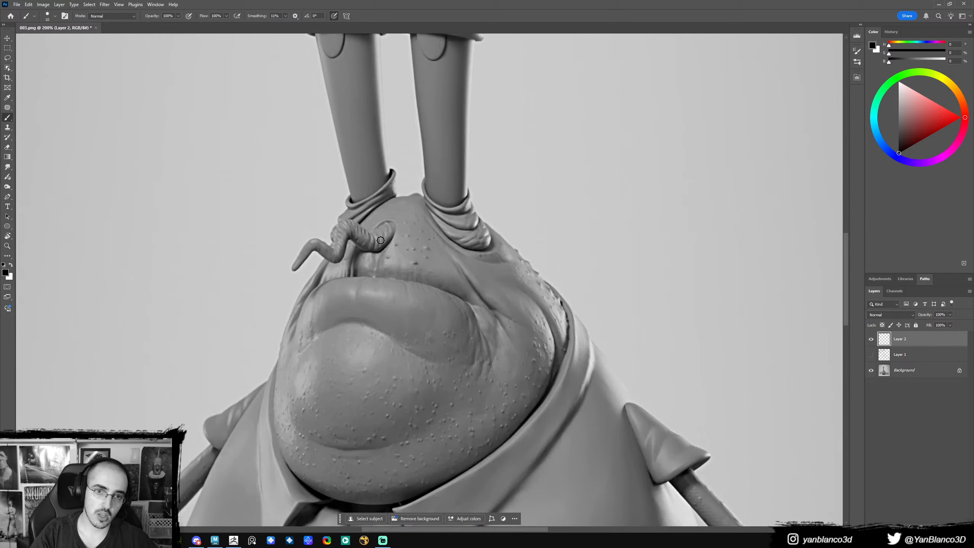
# - Sketch several alternative bent poses of the nose freehand, and delete the sketch layer
pyautogui.moveTo(378, 240)
pyautogui.mouseDown()
pyautogui.moveTo(309, 224)
pyautogui.moveTo(260, 249)
pyautogui.mouseUp()
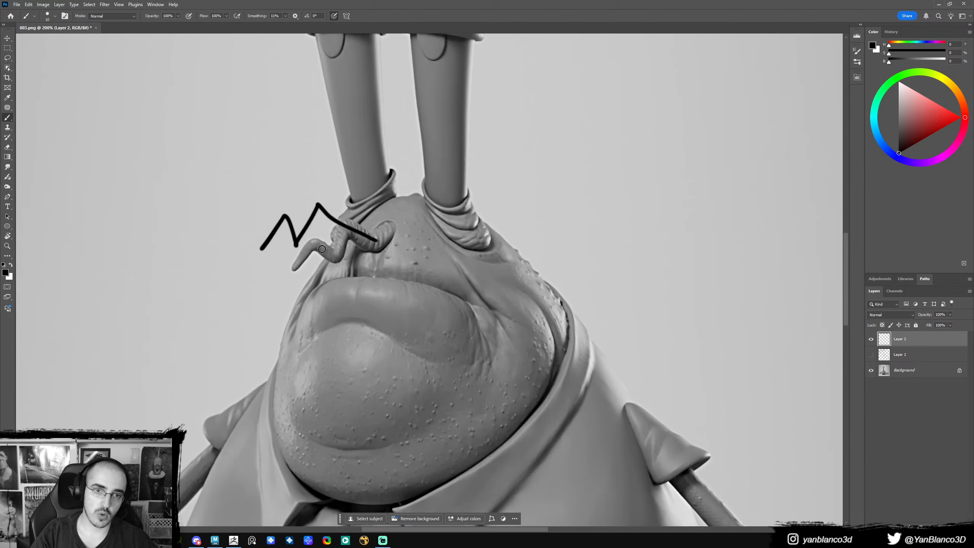
pyautogui.hotkey('ctrl', 'z')
pyautogui.moveTo(385, 234); pyautogui.dragTo(340, 280)
pyautogui.hotkey('ctrl', 'z')
pyautogui.moveTo(379, 247)
pyautogui.mouseDown()
pyautogui.moveTo(352, 247)
pyautogui.moveTo(326, 304)
pyautogui.mouseUp()
pyautogui.moveTo(340, 191)
pyautogui.mouseDown()
pyautogui.moveTo(274, 335)
pyautogui.moveTo(341, 198)
pyautogui.mouseUp()
pyautogui.hotkey('ctrl', 'z')
pyautogui.hotkey('ctrl', 'z')
pyautogui.moveTo(332, 250)
pyautogui.mouseDown()
pyautogui.moveTo(291, 278)
pyautogui.moveTo(312, 253)
pyautogui.moveTo(325, 260)
pyautogui.moveTo(295, 303)
pyautogui.mouseUp()
pyautogui.moveTo(330, 245); pyautogui.dragTo(342, 215)
pyautogui.press('Delete')
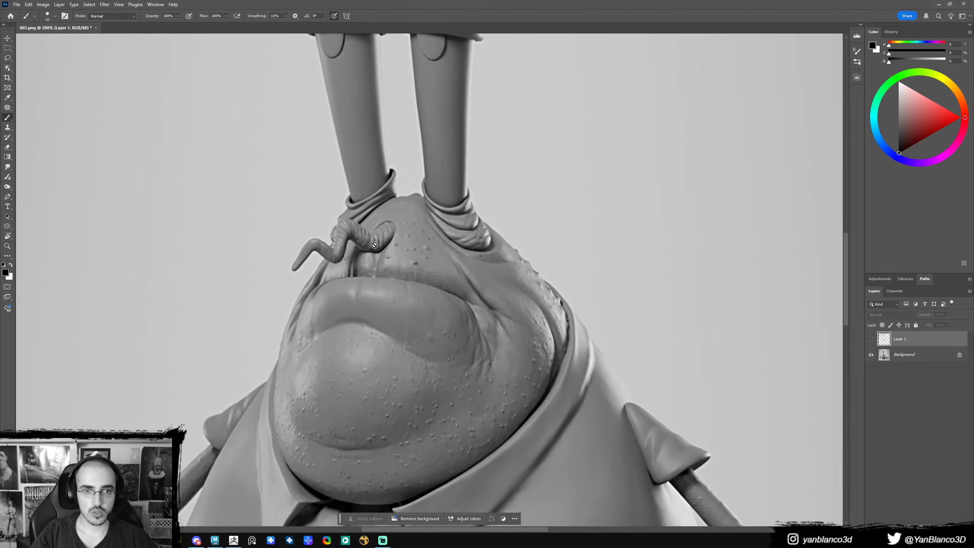
# - Add a fresh layer and try sketching the nose's zigzag bends and an outstretched nose over the face
pyautogui.hotkey('ctrl', 'shift', 'alt', 'n')
pyautogui.moveTo(383, 240); pyautogui.dragTo(305, 261)
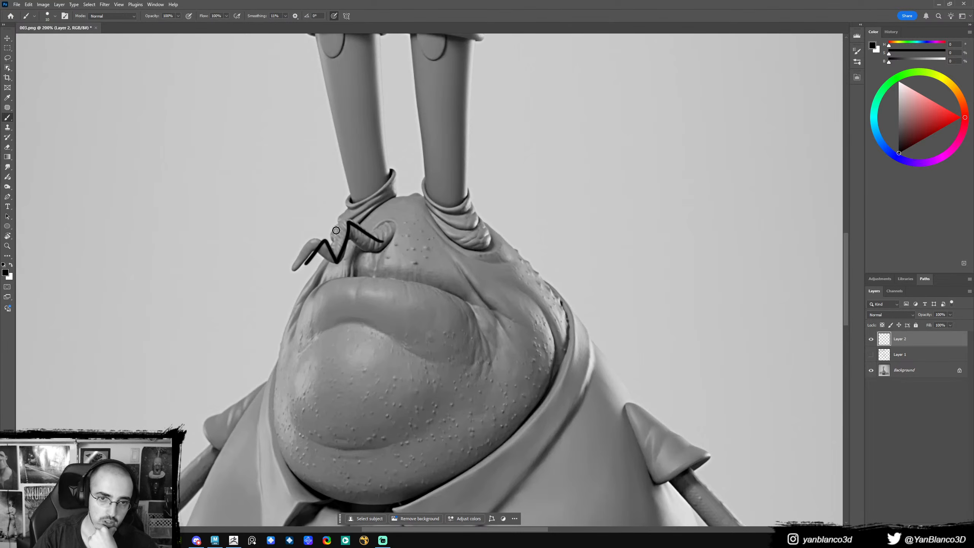
pyautogui.hotkey('ctrl', 'z')
pyautogui.moveTo(337, 258)
pyautogui.mouseDown()
pyautogui.moveTo(389, 237)
pyautogui.moveTo(345, 234)
pyautogui.moveTo(221, 296)
pyautogui.mouseUp()
pyautogui.hotkey('ctrl', 'z')
pyautogui.hotkey('ctrl', 'z')
pyautogui.moveTo(372, 244)
pyautogui.mouseDown()
pyautogui.moveTo(346, 234)
pyautogui.moveTo(226, 288)
pyautogui.mouseUp()
pyautogui.hotkey('ctrl', 'z')
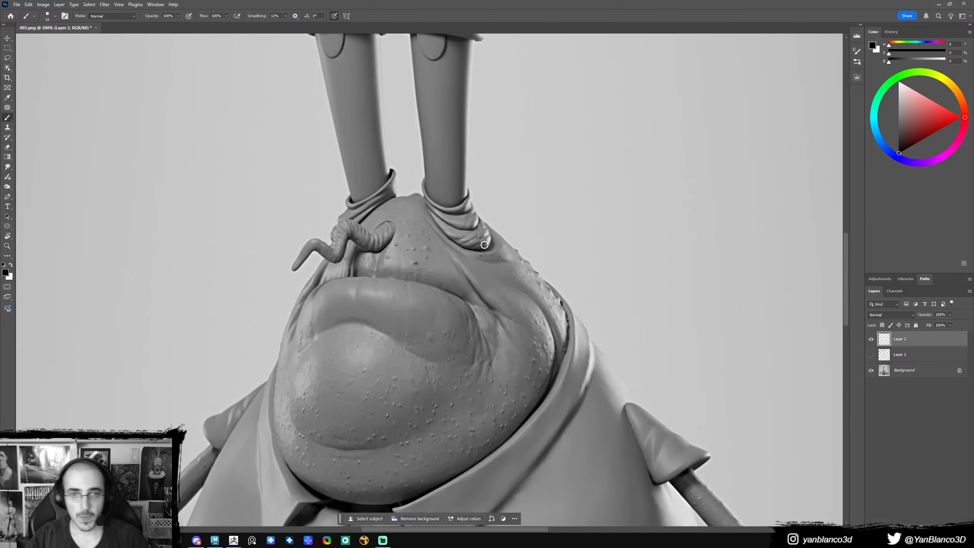
# - Try freehand strokes around the forehead, nose and mouth corner of the face
pyautogui.moveTo(421, 182)
pyautogui.mouseDown()
pyautogui.moveTo(481, 223)
pyautogui.moveTo(426, 186)
pyautogui.mouseUp()
pyautogui.moveTo(434, 242); pyautogui.dragTo(439, 322)
pyautogui.moveTo(440, 267); pyautogui.dragTo(440, 285)
pyautogui.moveTo(392, 221)
pyautogui.mouseDown()
pyautogui.moveTo(469, 239)
pyautogui.moveTo(380, 220)
pyautogui.mouseUp()
pyautogui.hotkey('ctrl', 'z')
pyautogui.moveTo(474, 356)
pyautogui.mouseDown()
pyautogui.moveTo(468, 258)
pyautogui.moveTo(487, 239)
pyautogui.mouseUp()
pyautogui.hotkey('ctrl', 'z')
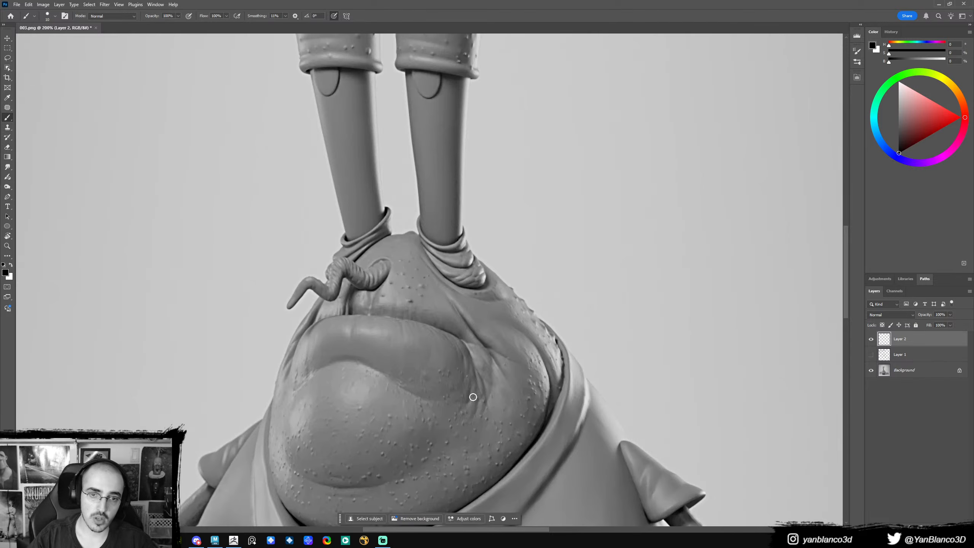
# - Outline the whole head freehand and sketch the mouth line with a loop and short cross lines around it
pyautogui.moveTo(473, 402); pyautogui.dragTo(467, 331)
pyautogui.moveTo(419, 185)
pyautogui.mouseDown()
pyautogui.moveTo(363, 216)
pyautogui.moveTo(298, 308)
pyautogui.moveTo(289, 392)
pyautogui.moveTo(372, 492)
pyautogui.moveTo(530, 415)
pyautogui.moveTo(560, 298)
pyautogui.moveTo(465, 206)
pyautogui.moveTo(420, 198)
pyautogui.moveTo(488, 212)
pyautogui.mouseUp()
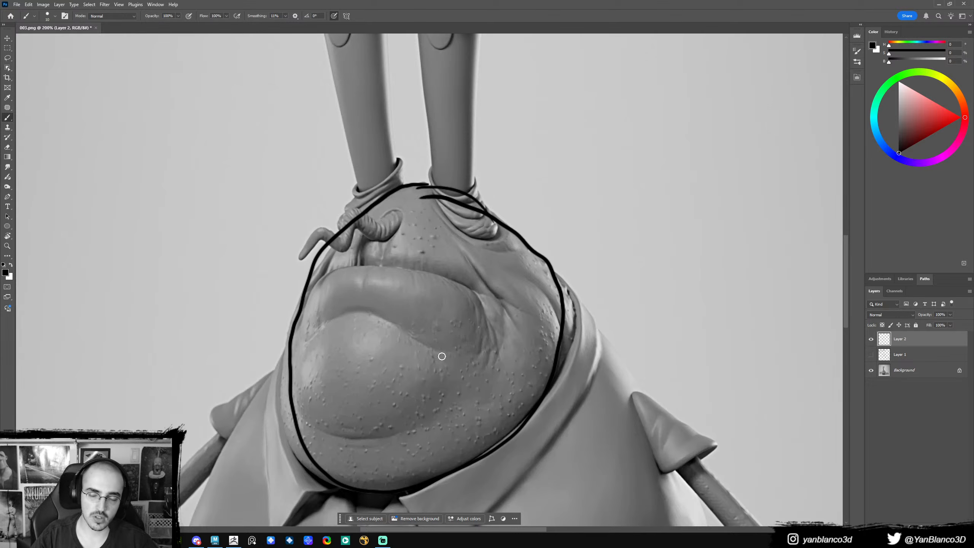
pyautogui.moveTo(327, 272)
pyautogui.mouseDown()
pyautogui.moveTo(422, 271)
pyautogui.moveTo(471, 292)
pyautogui.mouseUp()
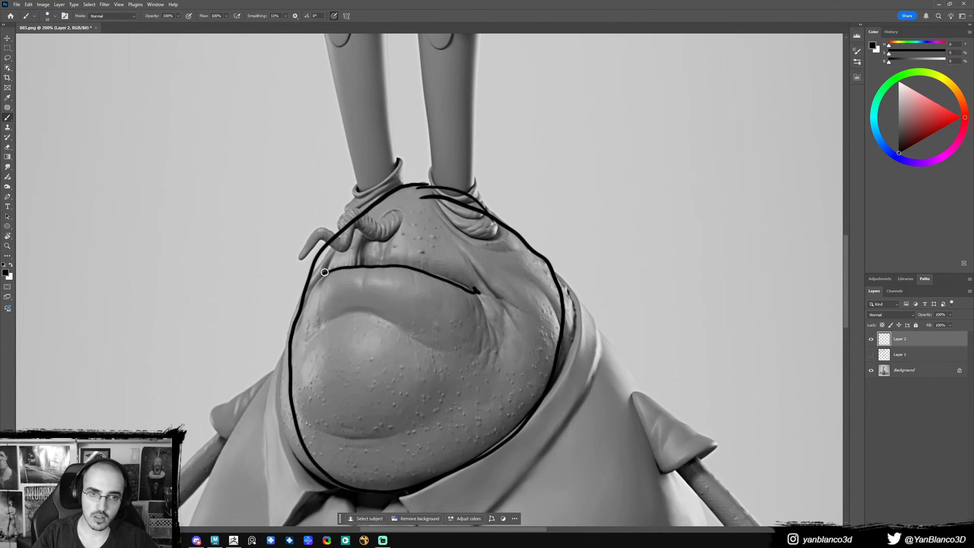
pyautogui.moveTo(328, 261)
pyautogui.mouseDown()
pyautogui.moveTo(376, 253)
pyautogui.moveTo(449, 264)
pyautogui.moveTo(492, 287)
pyautogui.moveTo(466, 317)
pyautogui.moveTo(421, 290)
pyautogui.moveTo(307, 289)
pyautogui.moveTo(329, 259)
pyautogui.moveTo(373, 288)
pyautogui.moveTo(426, 290)
pyautogui.mouseUp()
pyautogui.moveTo(441, 279)
pyautogui.mouseDown()
pyautogui.moveTo(444, 307)
pyautogui.moveTo(462, 316)
pyautogui.mouseUp()
pyautogui.moveTo(474, 294); pyautogui.dragTo(482, 311)
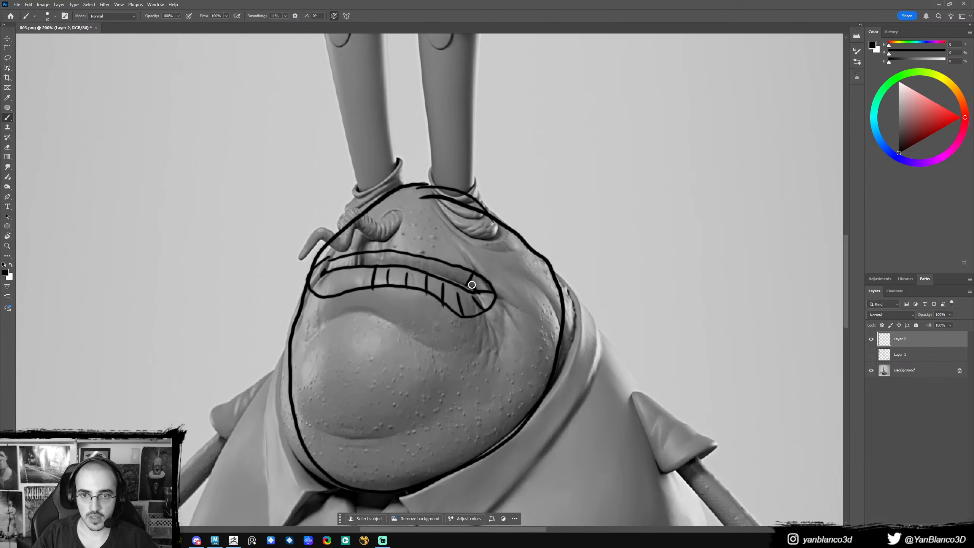
# - Try adding cross lines along the upper lip and a wider loop around the lips
pyautogui.moveTo(459, 265)
pyautogui.mouseDown()
pyautogui.moveTo(456, 282)
pyautogui.moveTo(444, 262)
pyautogui.moveTo(393, 255)
pyautogui.mouseUp()
pyautogui.moveTo(359, 303)
pyautogui.mouseDown()
pyautogui.moveTo(491, 337)
pyautogui.moveTo(505, 293)
pyautogui.moveTo(474, 251)
pyautogui.moveTo(414, 239)
pyautogui.moveTo(350, 242)
pyautogui.moveTo(306, 293)
pyautogui.moveTo(391, 302)
pyautogui.mouseUp()
pyautogui.moveTo(425, 304); pyautogui.dragTo(426, 315)
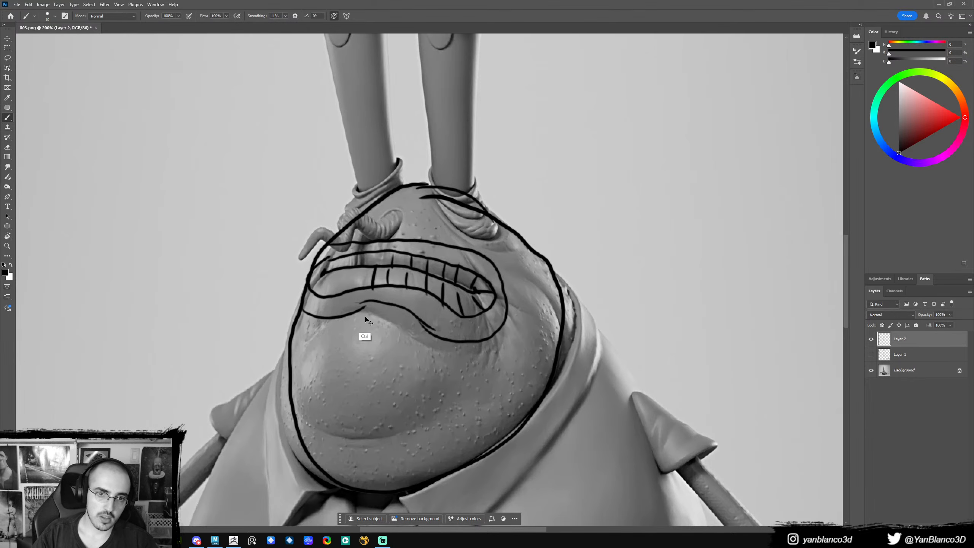
pyautogui.hotkey('ctrl', 'z')
pyautogui.hotkey('ctrl', 'z')
pyautogui.hotkey('ctrl', 'z')
pyautogui.hotkey('ctrl', 'z')
pyautogui.hotkey('ctrl', 'z')
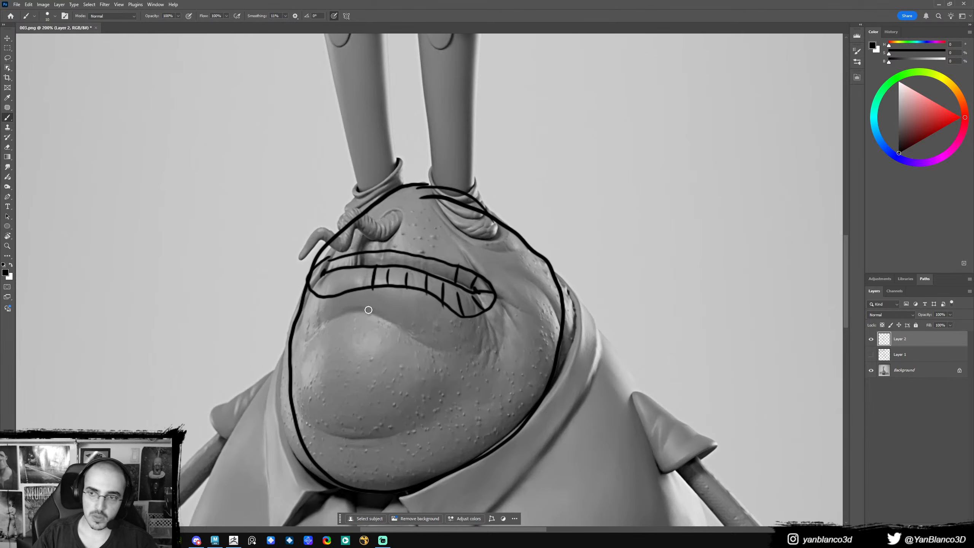
# - Draw the outer loop around the lips following the lower lip's edge, and trace the crease beneath the chin
pyautogui.moveTo(340, 317)
pyautogui.mouseDown()
pyautogui.moveTo(392, 327)
pyautogui.moveTo(317, 332)
pyautogui.mouseUp()
pyautogui.moveTo(328, 326)
pyautogui.mouseDown()
pyautogui.moveTo(342, 318)
pyautogui.moveTo(441, 349)
pyautogui.moveTo(476, 345)
pyautogui.moveTo(504, 309)
pyautogui.moveTo(503, 275)
pyautogui.moveTo(443, 246)
pyautogui.moveTo(400, 242)
pyautogui.moveTo(325, 256)
pyautogui.moveTo(304, 326)
pyautogui.moveTo(320, 333)
pyautogui.moveTo(331, 322)
pyautogui.mouseUp()
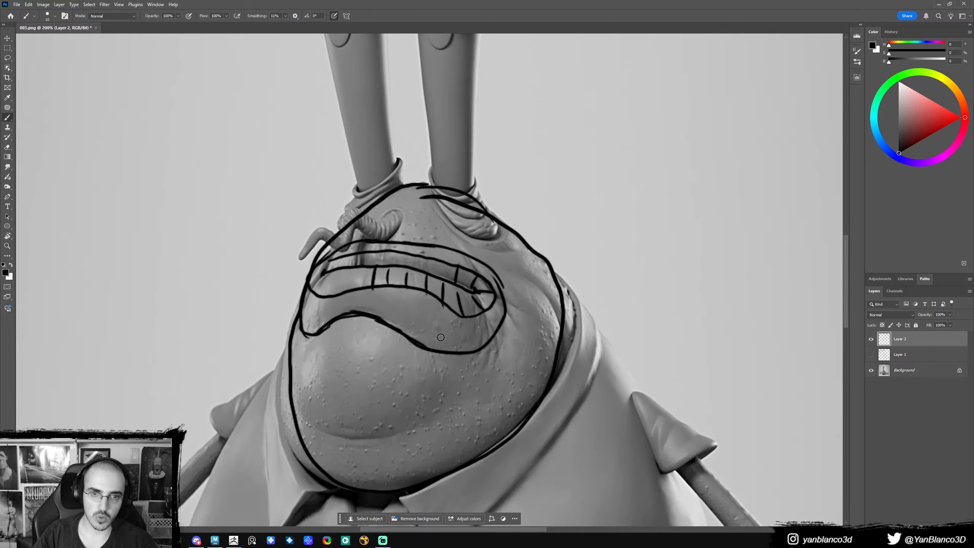
pyautogui.moveTo(316, 427); pyautogui.dragTo(400, 432)
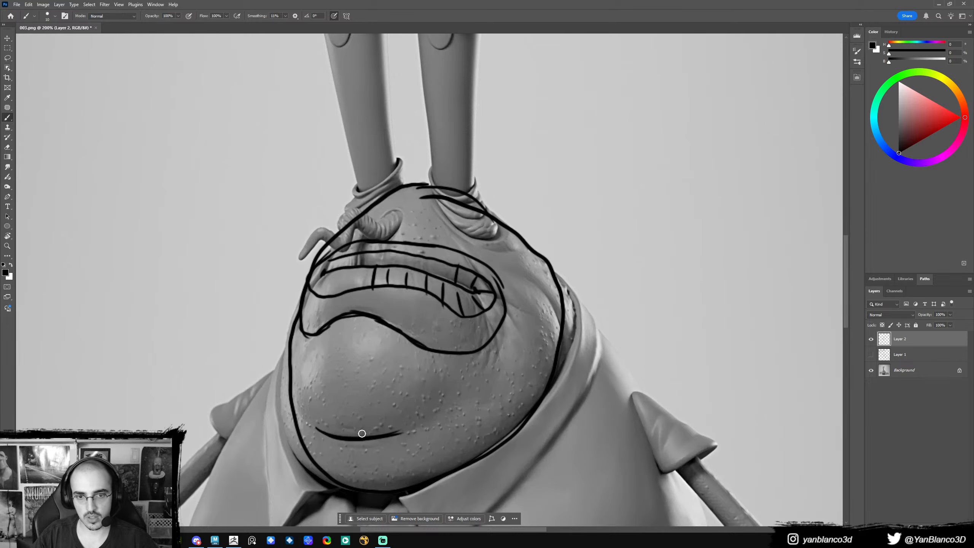
pyautogui.moveTo(296, 413)
pyautogui.mouseDown()
pyautogui.moveTo(370, 428)
pyautogui.moveTo(441, 420)
pyautogui.moveTo(354, 438)
pyautogui.moveTo(439, 420)
pyautogui.mouseUp()
pyautogui.hotkey('ctrl', 'z')
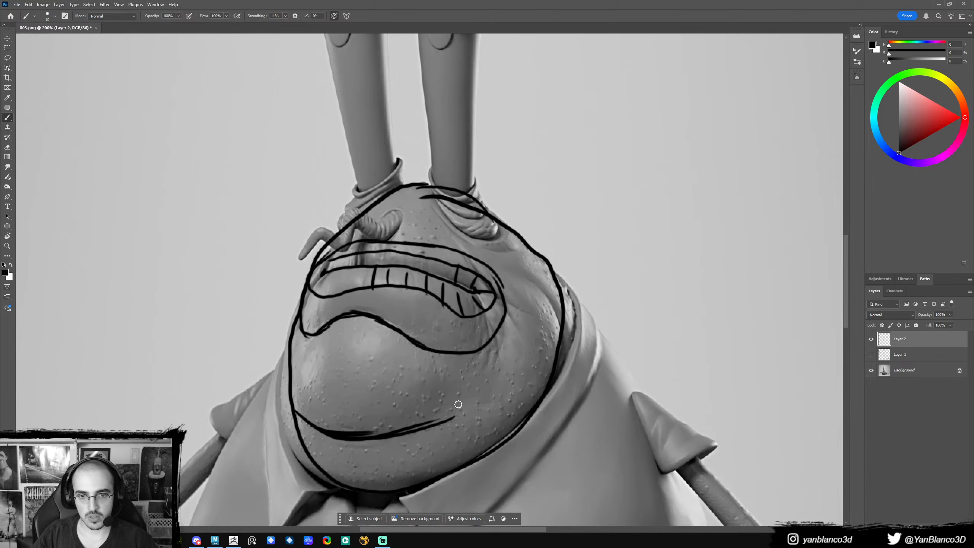
# - Thicken the line between the lips and mark dashes around the mouth between and outside the drawn loops
pyautogui.scroll(2, 524, 342)
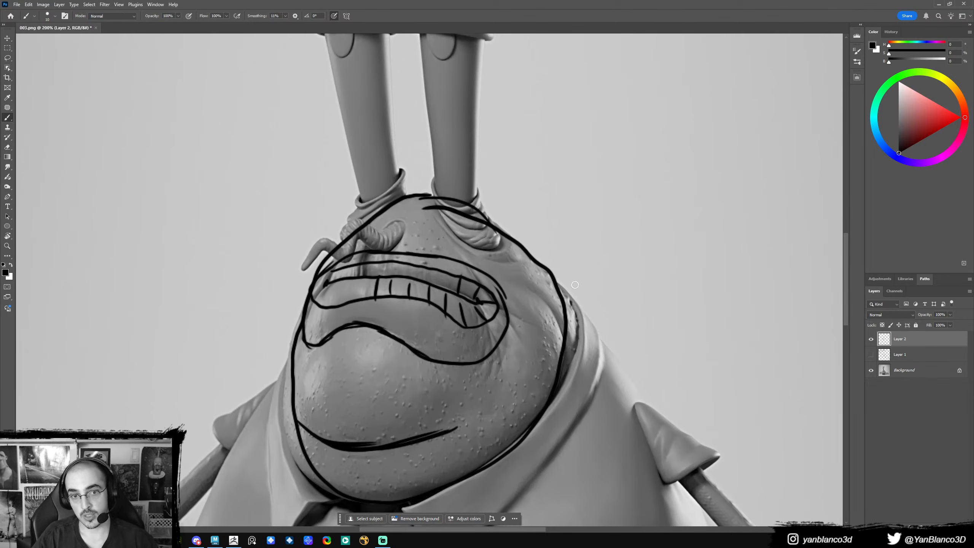
pyautogui.moveTo(471, 305)
pyautogui.mouseDown()
pyautogui.moveTo(418, 281)
pyautogui.moveTo(330, 283)
pyautogui.mouseUp()
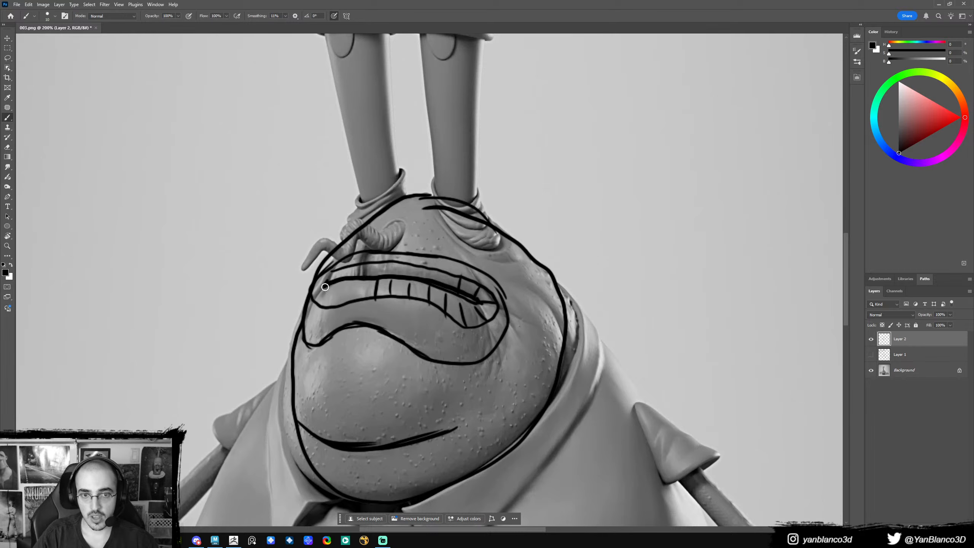
pyautogui.moveTo(362, 277)
pyautogui.mouseDown()
pyautogui.moveTo(468, 299)
pyautogui.moveTo(426, 279)
pyautogui.moveTo(325, 284)
pyautogui.moveTo(407, 285)
pyautogui.moveTo(381, 278)
pyautogui.moveTo(450, 293)
pyautogui.mouseUp()
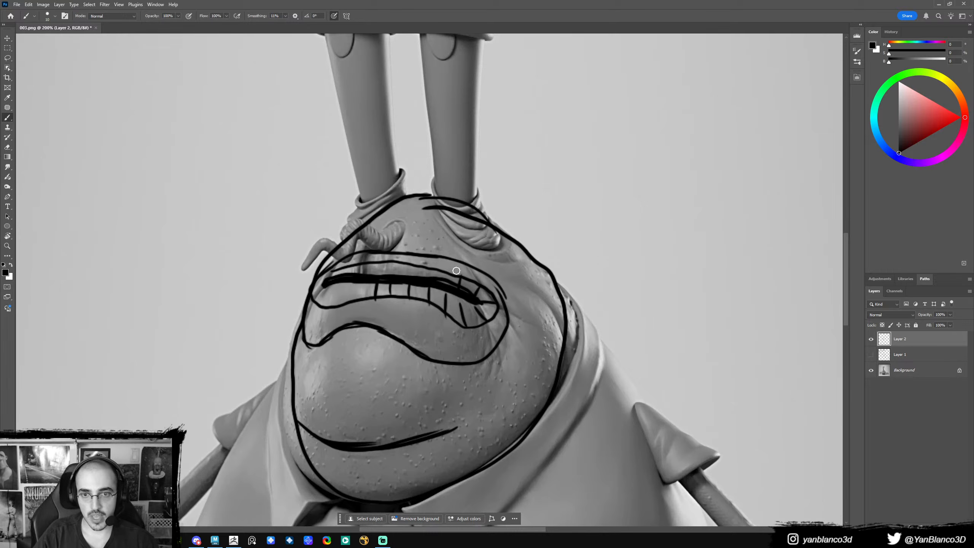
pyautogui.moveTo(331, 288)
pyautogui.mouseDown()
pyautogui.moveTo(374, 316)
pyautogui.moveTo(474, 339)
pyautogui.moveTo(514, 273)
pyautogui.moveTo(449, 244)
pyautogui.moveTo(341, 267)
pyautogui.mouseUp()
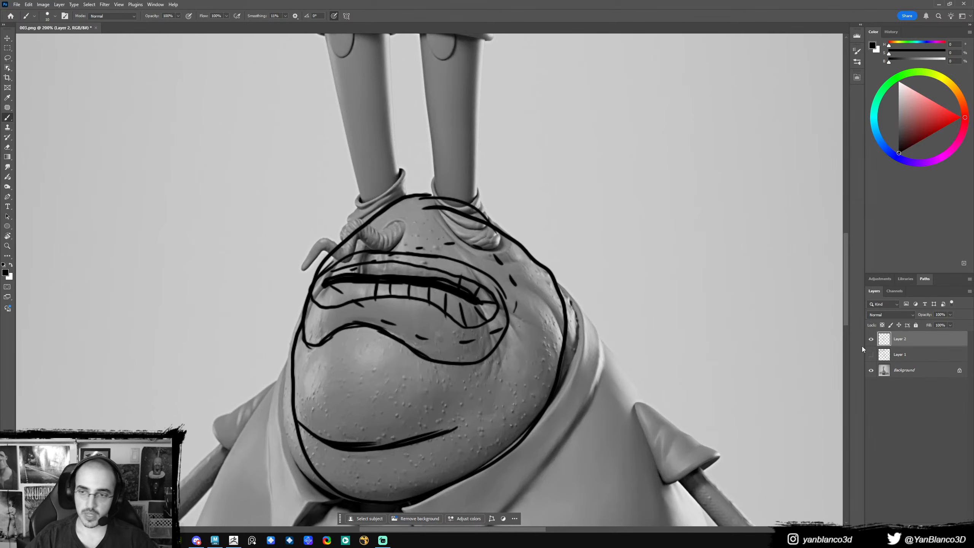
# - Hide the face sketch layer, and in Maya make the character's head mesh the live surface
pyautogui.click(871, 339)
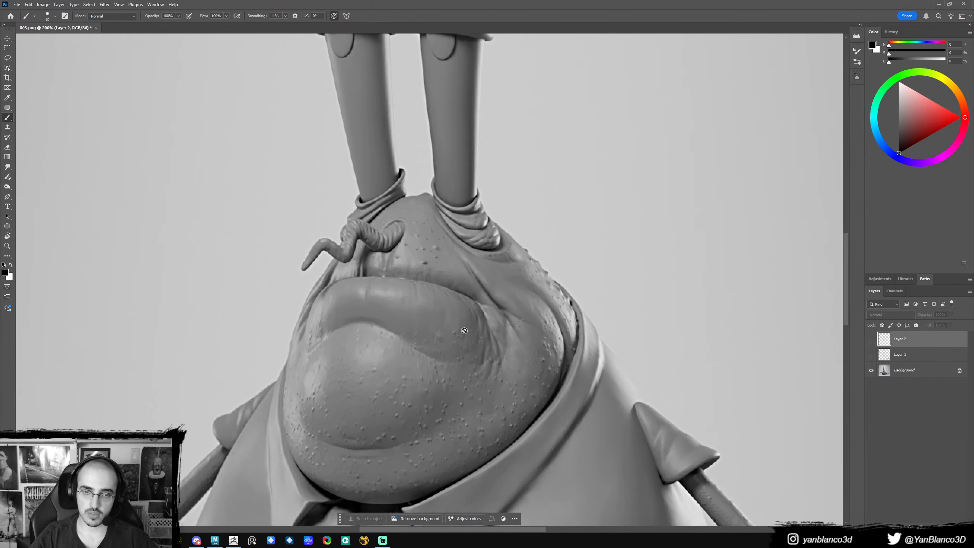
pyautogui.click(216, 542)
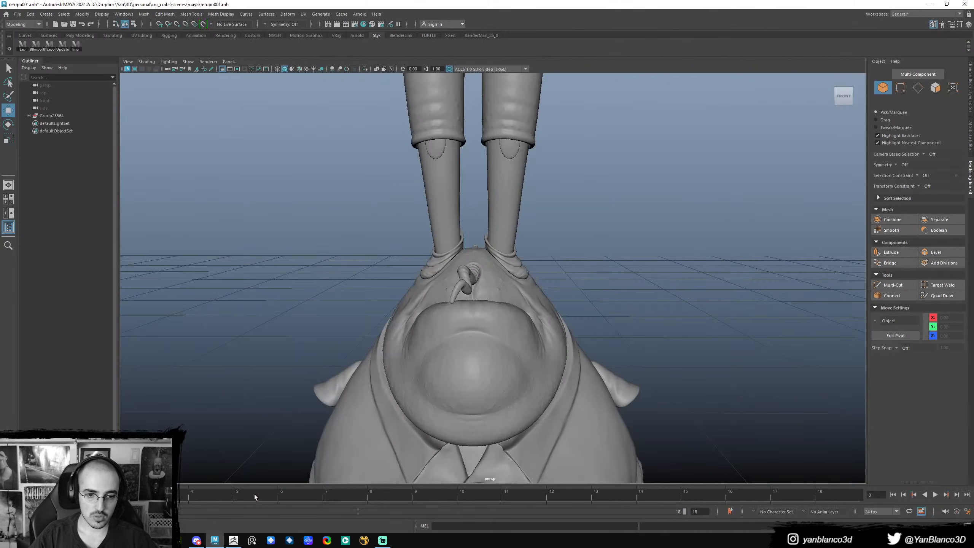
pyautogui.keyDown('alt'); pyautogui.moveTo(630, 282); pyautogui.dragTo(565, 297); pyautogui.keyUp('alt')
pyautogui.click(564, 298)
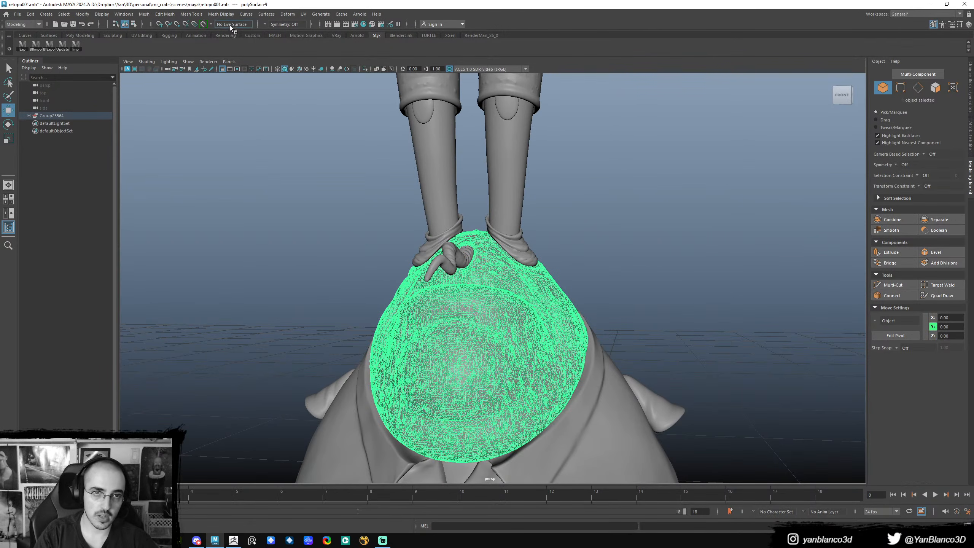
pyautogui.click(204, 24)
pyautogui.keyDown('alt'); pyautogui.moveTo(480, 332); pyautogui.dragTo(485, 330); pyautogui.keyUp('alt')
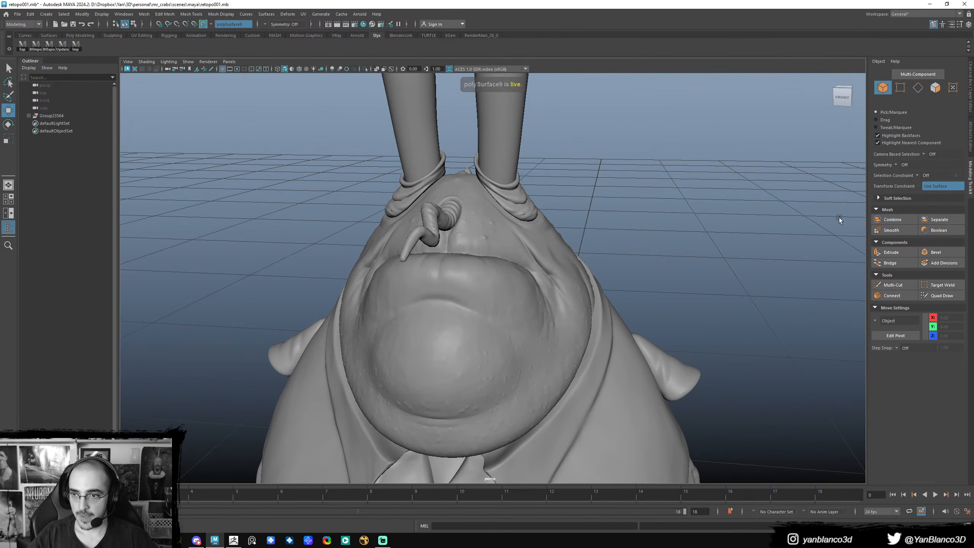
# - Start Quad Draw with symmetry set to World X
pyautogui.click(941, 295)
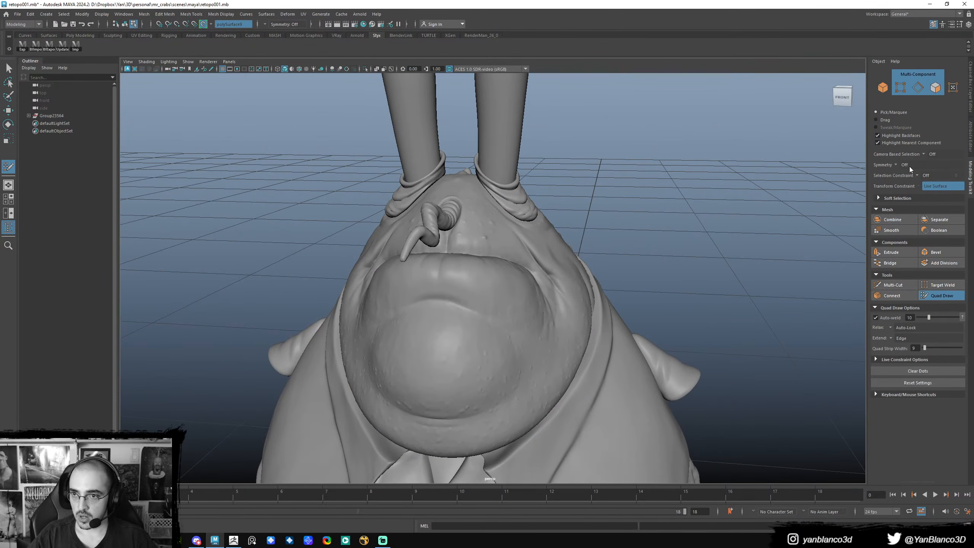
pyautogui.click(897, 165)
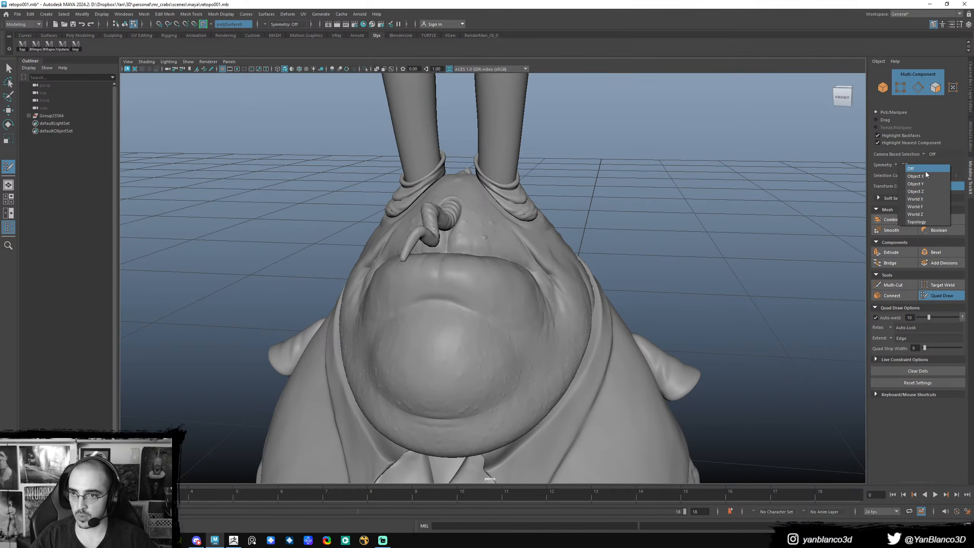
pyautogui.click(915, 199)
# - Draw the first pair of mirrored quads at the centre of the upper lip on the live head surface
pyautogui.scroll(2, 431, 290)
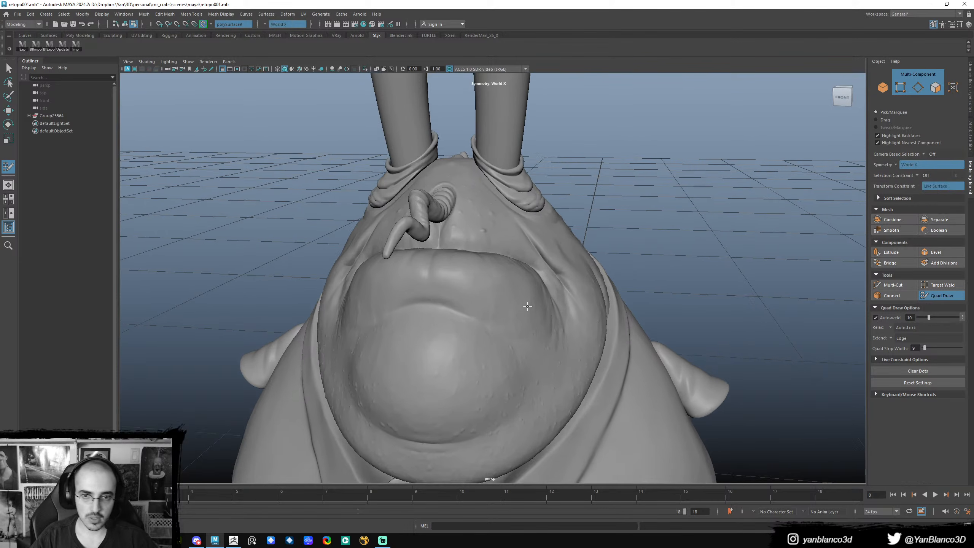
pyautogui.keyDown('alt'); pyautogui.moveTo(431, 289); pyautogui.dragTo(432, 293); pyautogui.keyUp('alt')
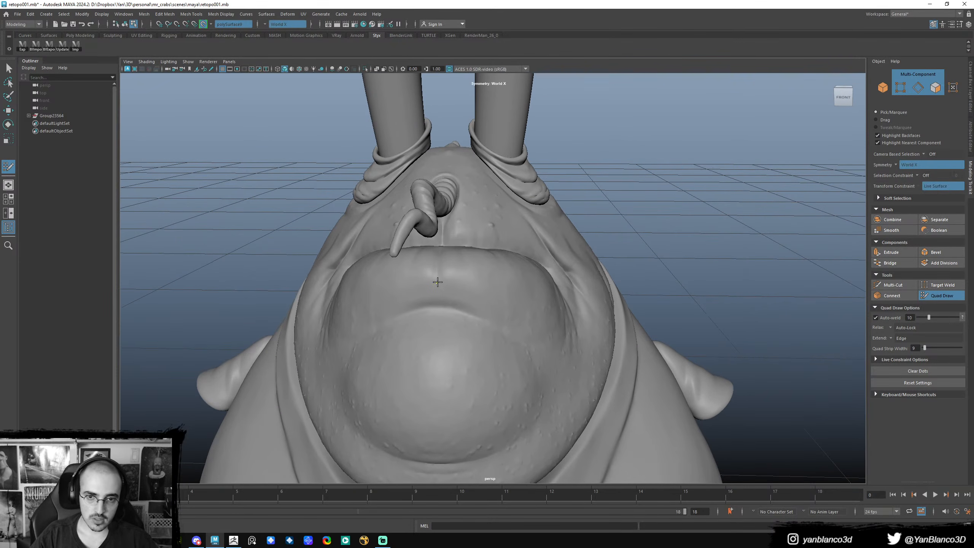
pyautogui.keyDown('shift'); pyautogui.click(460, 292); pyautogui.keyUp('shift')
pyautogui.moveTo(462, 298)
pyautogui.keyDown('alt'); pyautogui.mouseDown()
pyautogui.moveTo(442, 276)
pyautogui.moveTo(502, 283)
pyautogui.moveTo(477, 283)
pyautogui.mouseUp(); pyautogui.keyUp('alt')
pyautogui.moveTo(416, 262)
pyautogui.mouseDown()
pyautogui.moveTo(405, 290)
pyautogui.moveTo(431, 297)
pyautogui.mouseUp()
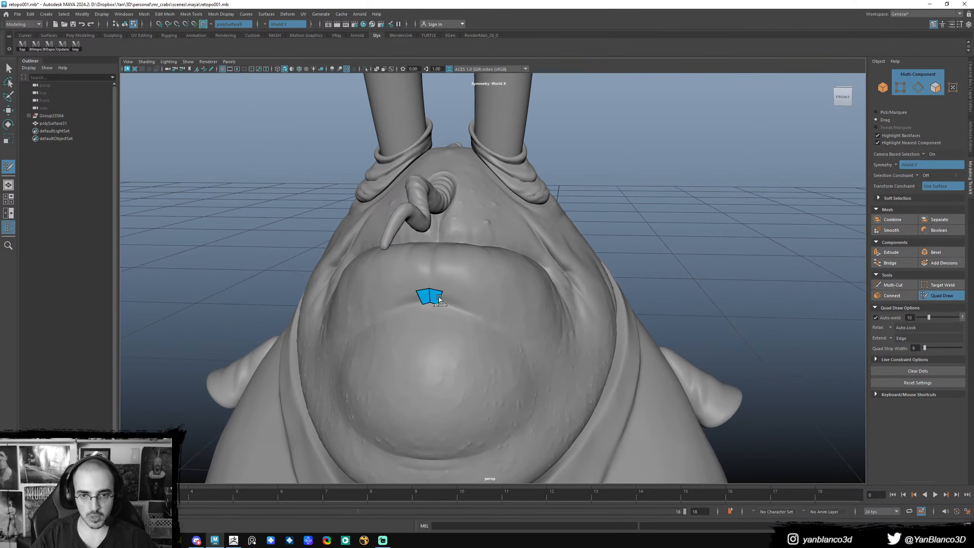
pyautogui.keyDown('alt'); pyautogui.moveTo(441, 300); pyautogui.dragTo(450, 328, button='right'); pyautogui.keyUp('alt')
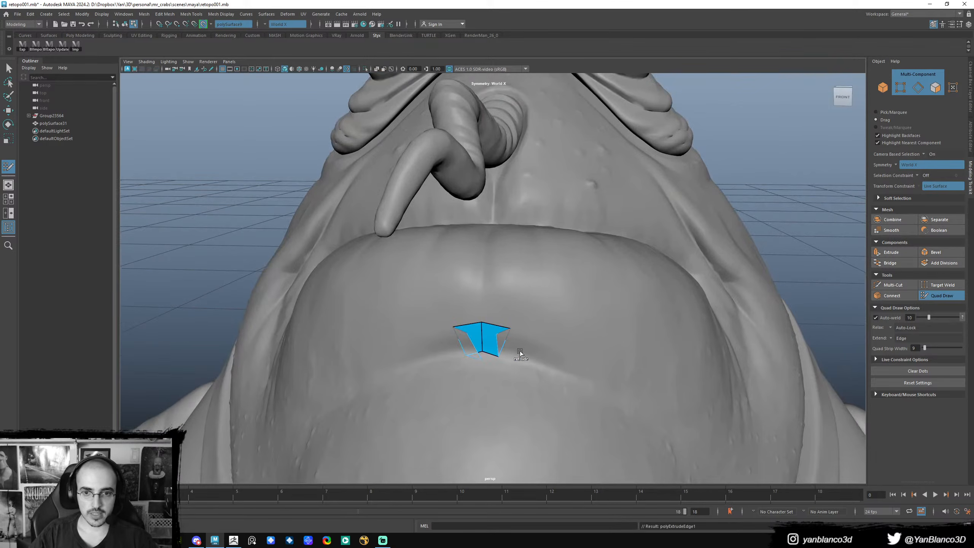
pyautogui.keyDown('alt'); pyautogui.moveTo(506, 351); pyautogui.dragTo(485, 337, button='middle'); pyautogui.keyUp('alt')
pyautogui.moveTo(413, 322); pyautogui.dragTo(381, 327)
pyautogui.hotkey('ctrl', 'z')
pyautogui.hotkey('ctrl', 'z')
pyautogui.hotkey('ctrl', 'z')
# - Extend the mirrored quad strip from the centre along the underside of the protruding lip towards the mouth corner
pyautogui.scroll(-5, 474, 289)
pyautogui.keyDown('alt'); pyautogui.moveTo(474, 289); pyautogui.dragTo(465, 315); pyautogui.keyUp('alt')
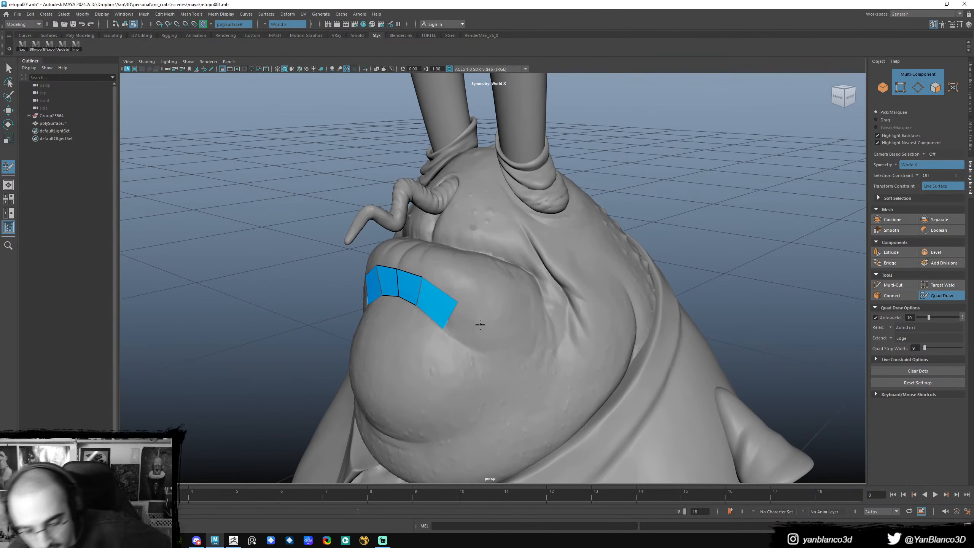
pyautogui.keyDown('alt'); pyautogui.moveTo(481, 319); pyautogui.dragTo(485, 312); pyautogui.keyUp('alt')
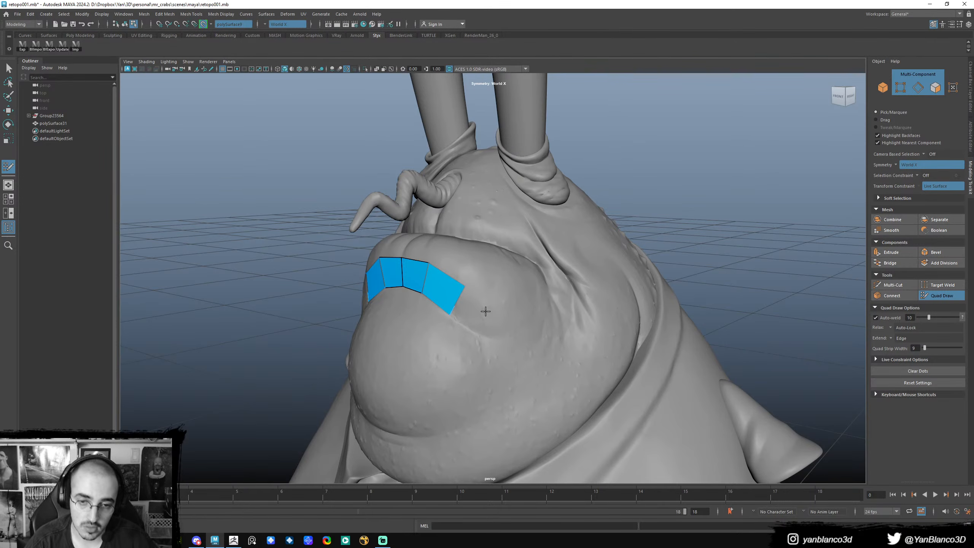
pyautogui.moveTo(464, 327)
pyautogui.keyDown('alt'); pyautogui.mouseDown()
pyautogui.moveTo(510, 326)
pyautogui.moveTo(475, 327)
pyautogui.moveTo(506, 326)
pyautogui.moveTo(515, 354)
pyautogui.moveTo(498, 336)
pyautogui.moveTo(479, 341)
pyautogui.moveTo(506, 312)
pyautogui.moveTo(525, 308)
pyautogui.mouseUp(); pyautogui.keyUp('alt')
pyautogui.keyDown('ctrl'); pyautogui.click(510, 325); pyautogui.keyUp('ctrl')
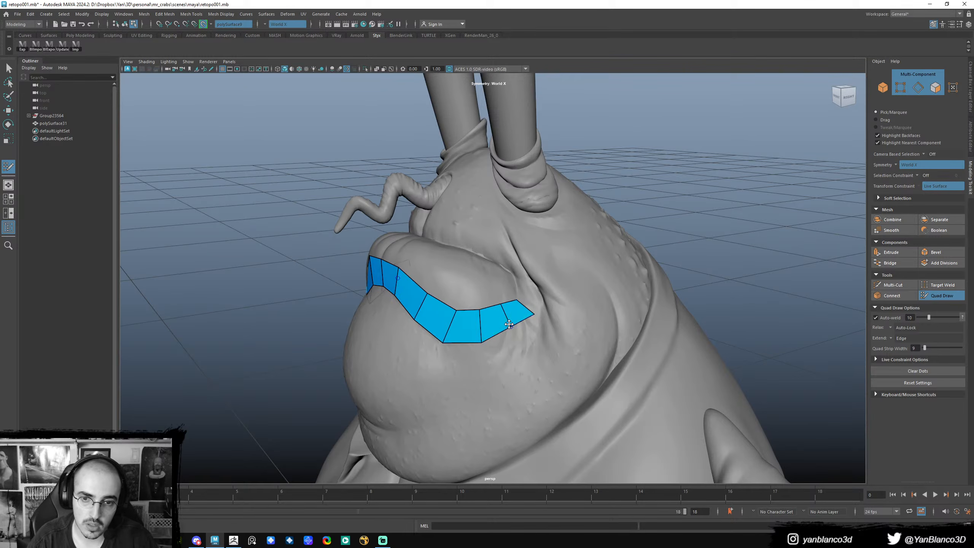
# - Continue the quad strip around the mouth corner and up the cheek crease towards the nose, adjusting its end points
pyautogui.moveTo(525, 311); pyautogui.dragTo(533, 287)
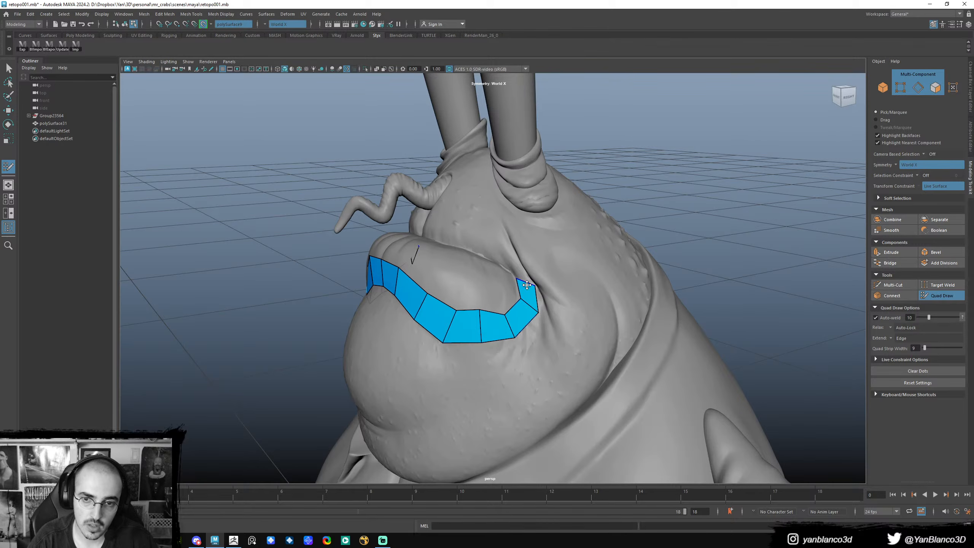
pyautogui.moveTo(529, 281); pyautogui.dragTo(506, 251)
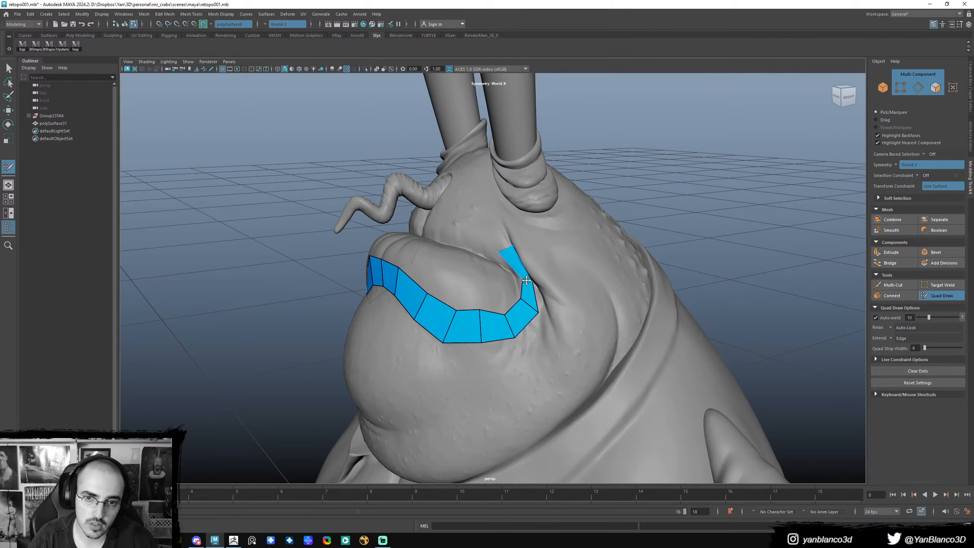
pyautogui.moveTo(499, 252); pyautogui.dragTo(509, 254)
pyautogui.keyDown('alt'); pyautogui.moveTo(467, 294); pyautogui.dragTo(492, 222); pyautogui.keyUp('alt')
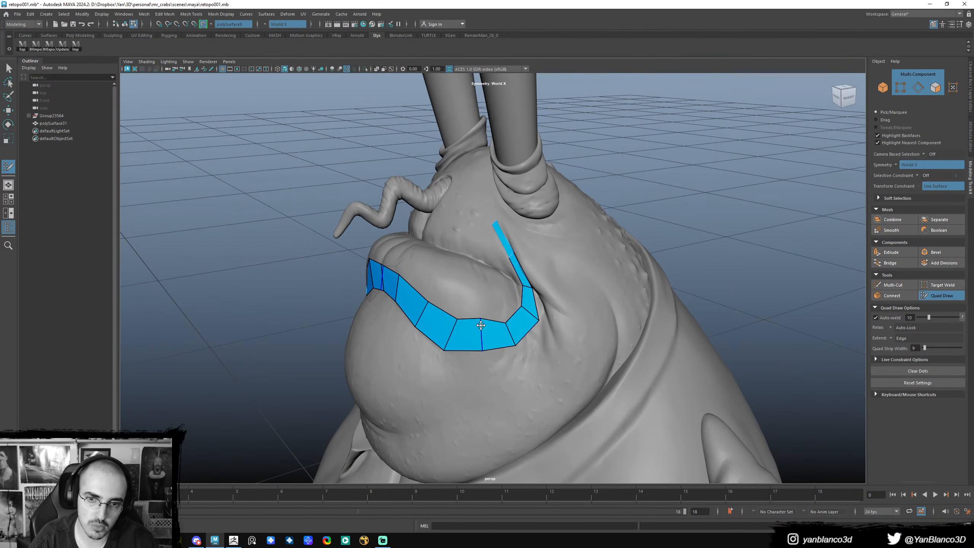
# - Delete the twisted nose tendril mesh and resume Quad Draw on the retopology mesh polySurface31
pyautogui.moveTo(477, 285)
pyautogui.keyDown('alt'); pyautogui.mouseDown()
pyautogui.moveTo(511, 266)
pyautogui.moveTo(477, 240)
pyautogui.moveTo(512, 241)
pyautogui.mouseUp(); pyautogui.keyUp('alt')
pyautogui.press('q')
pyautogui.click(471, 237)
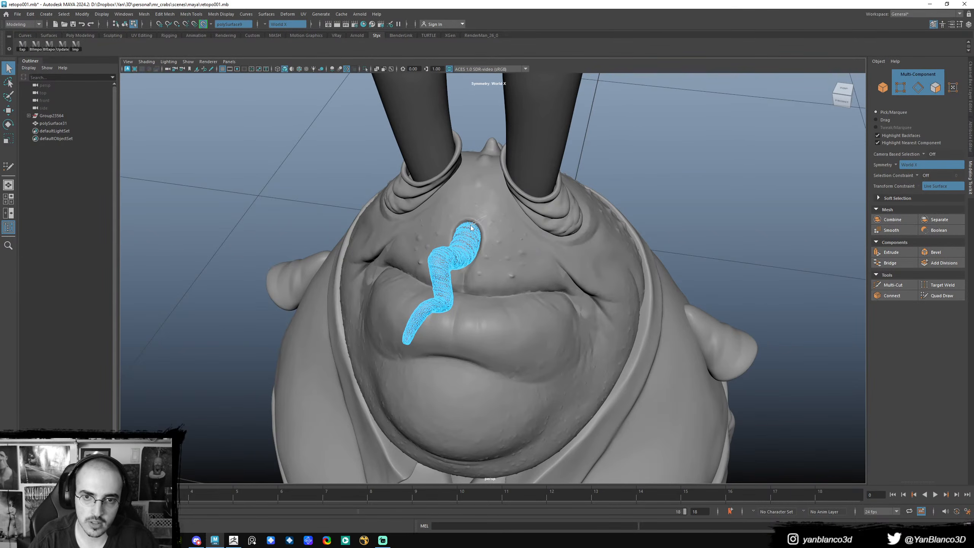
pyautogui.press('F8')
pyautogui.moveTo(470, 224); pyautogui.dragTo(481, 227, button='right')
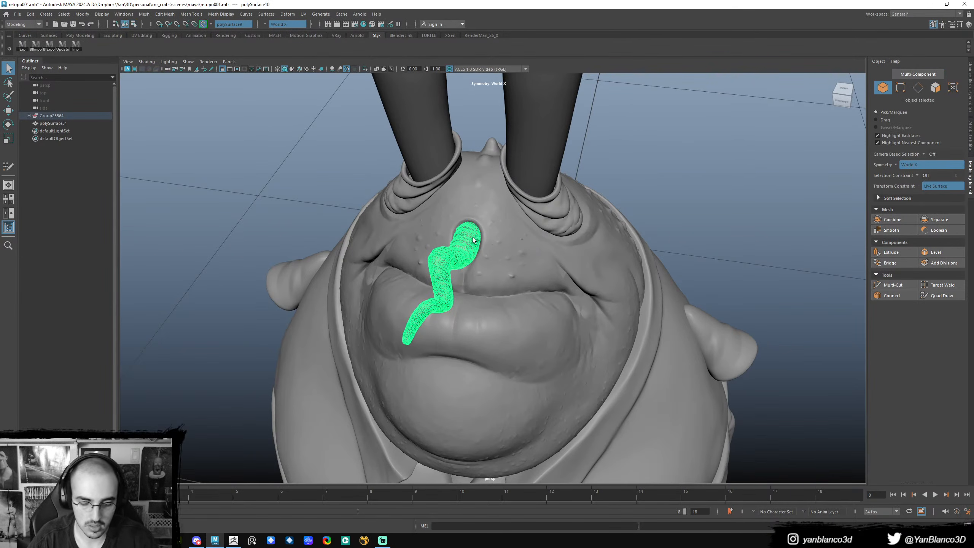
pyautogui.press('Delete')
pyautogui.click(519, 357)
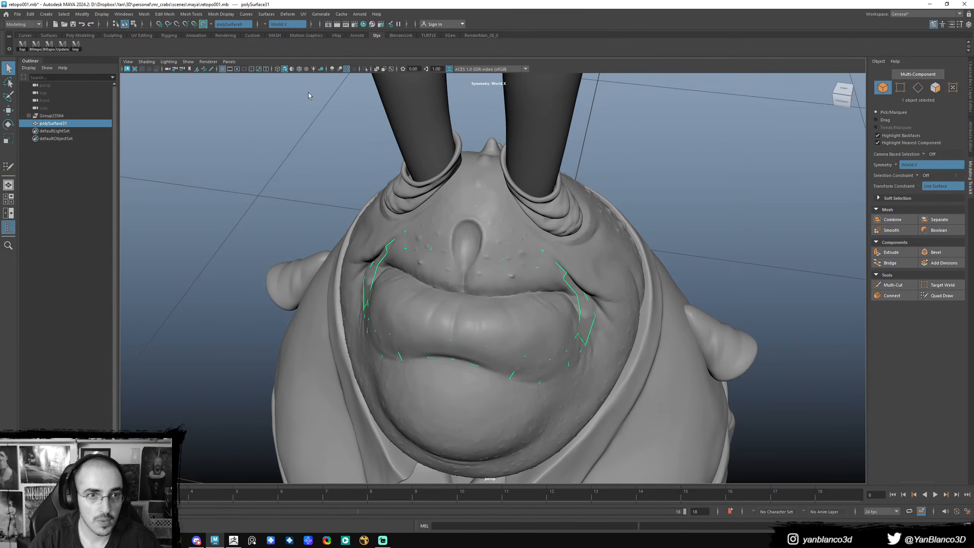
pyautogui.click(942, 296)
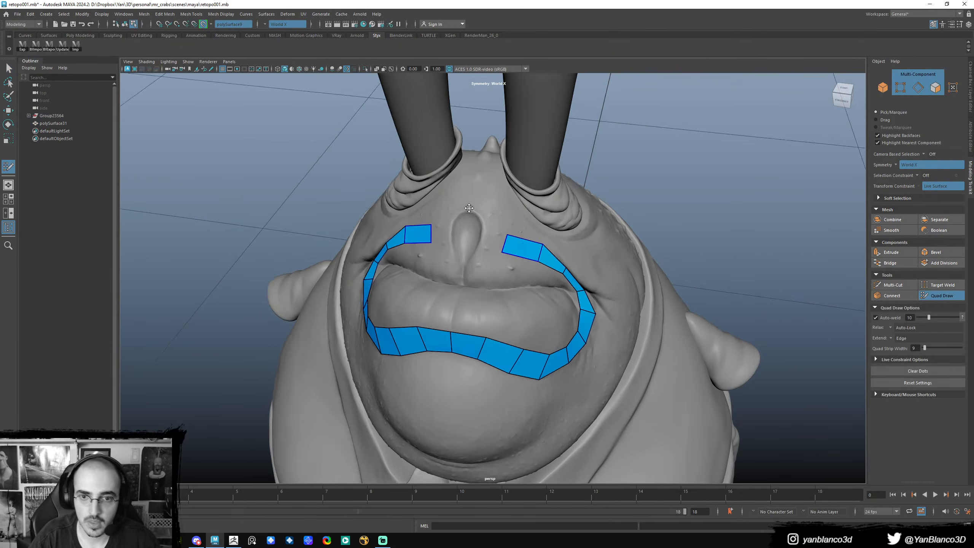
# - Place mirrored points above the nose socket and build an arch of quads around its upper rim
pyautogui.scroll(5, 473, 203)
pyautogui.scroll(-4, 473, 203)
pyautogui.scroll(3, 490, 235)
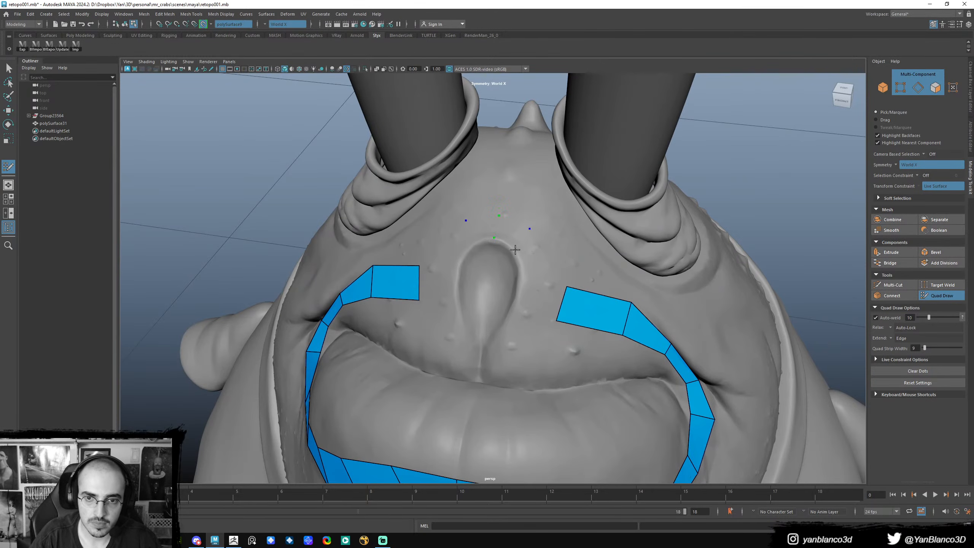
pyautogui.keyDown('shift'); pyautogui.click(509, 234); pyautogui.keyUp('shift')
pyautogui.keyDown('alt'); pyautogui.moveTo(526, 255); pyautogui.dragTo(559, 252); pyautogui.keyUp('alt')
pyautogui.moveTo(520, 260); pyautogui.dragTo(519, 230)
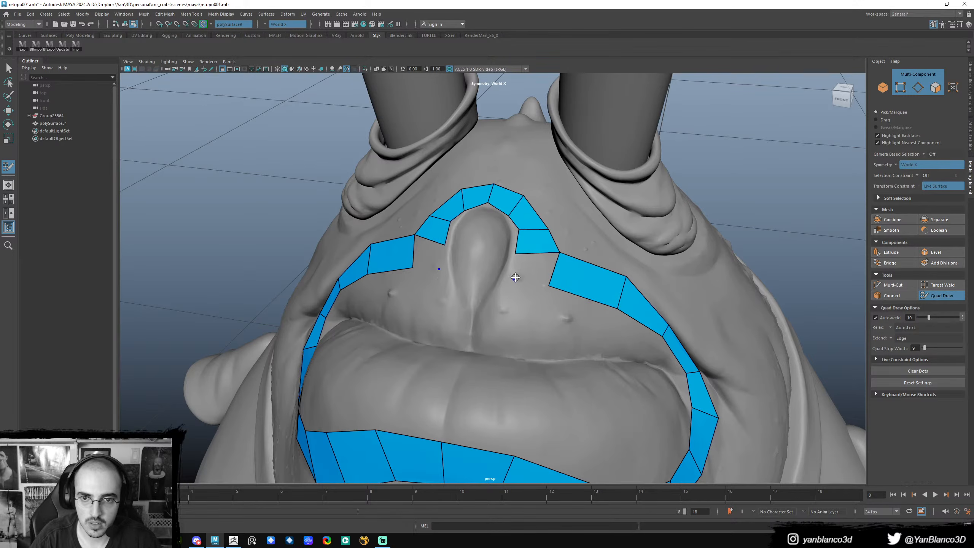
# - Fill the gaps between the nose arch and both cheek strips with quads and even out the arch's vertices
pyautogui.keyDown('shift'); pyautogui.click(537, 273); pyautogui.keyUp('shift')
pyautogui.moveTo(513, 279); pyautogui.dragTo(516, 233)
pyautogui.keyDown('alt'); pyautogui.moveTo(507, 220); pyautogui.dragTo(524, 211, button='middle'); pyautogui.keyUp('alt')
pyautogui.moveTo(540, 187)
pyautogui.mouseDown()
pyautogui.moveTo(561, 216)
pyautogui.moveTo(537, 219)
pyautogui.mouseUp()
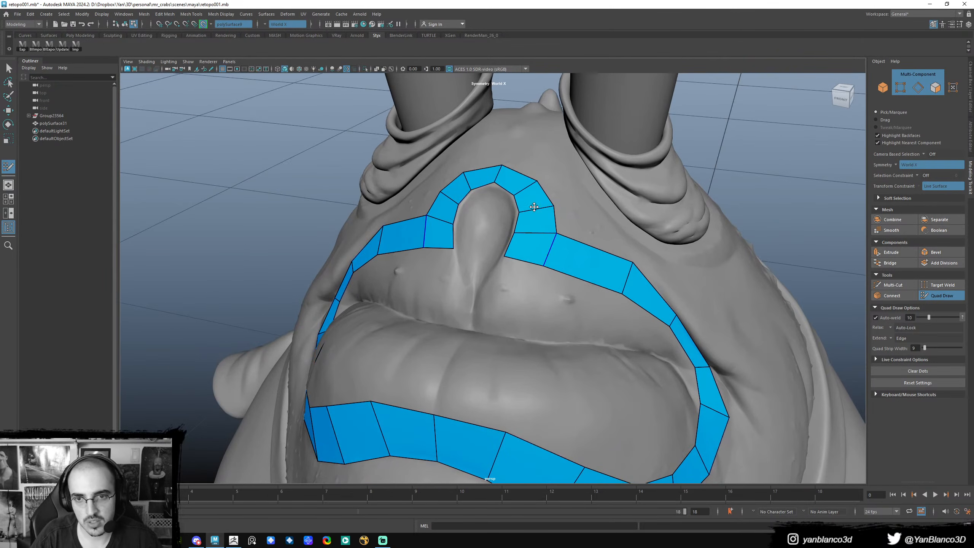
pyautogui.keyDown('alt'); pyautogui.moveTo(526, 268); pyautogui.dragTo(500, 206); pyautogui.keyUp('alt')
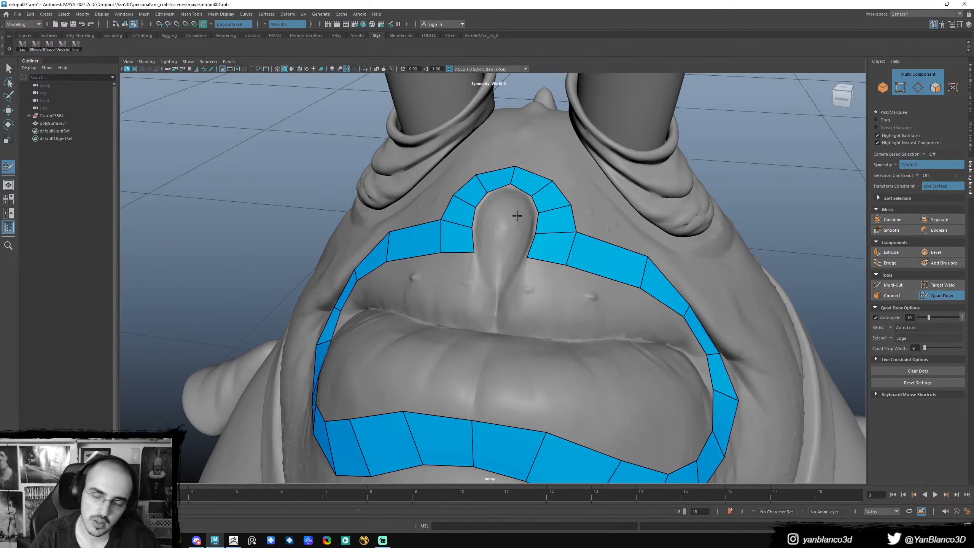
# - Extend the nose arch downwards with a mirrored quad on each side of the socket
pyautogui.moveTo(535, 273)
pyautogui.keyDown('alt'); pyautogui.mouseDown()
pyautogui.moveTo(516, 265)
pyautogui.moveTo(522, 280)
pyautogui.moveTo(505, 288)
pyautogui.moveTo(528, 279)
pyautogui.moveTo(561, 292)
pyautogui.moveTo(550, 273)
pyautogui.moveTo(544, 291)
pyautogui.moveTo(548, 283)
pyautogui.mouseUp(); pyautogui.keyUp('alt')
pyautogui.hotkey('ctrl', 'z')
pyautogui.hotkey('ctrl', 'z')
pyautogui.keyDown('alt'); pyautogui.moveTo(559, 268); pyautogui.dragTo(533, 278, button='middle'); pyautogui.keyUp('alt')
pyautogui.moveTo(466, 275); pyautogui.dragTo(507, 257)
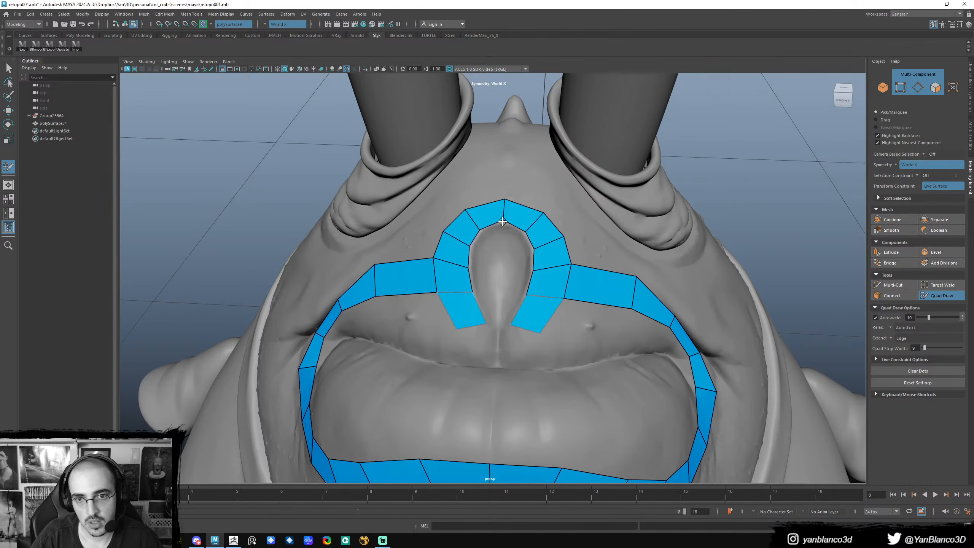
# - Draw the first inner quads at the top of the nose socket and switch the symmetry to Object X
pyautogui.moveTo(513, 229); pyautogui.dragTo(522, 253)
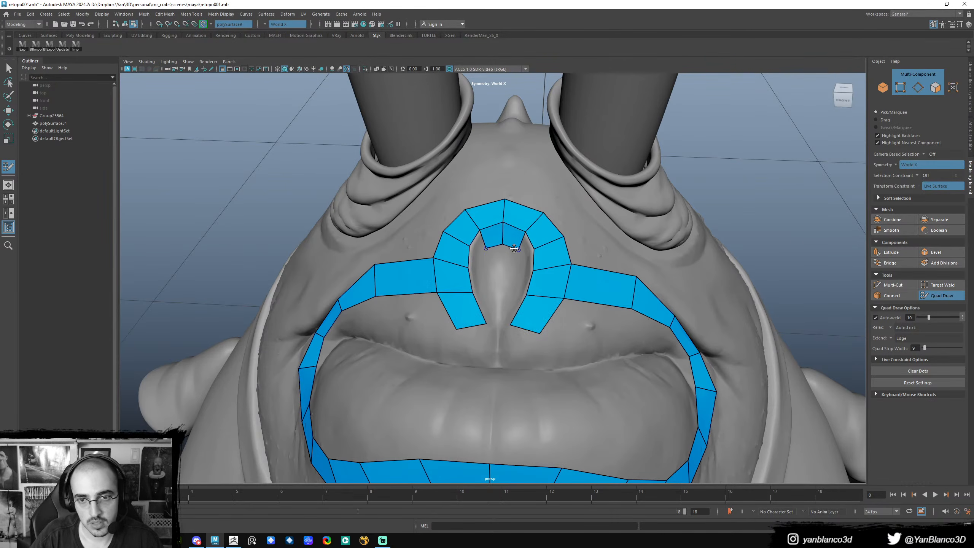
pyautogui.hotkey('ctrl', 'z')
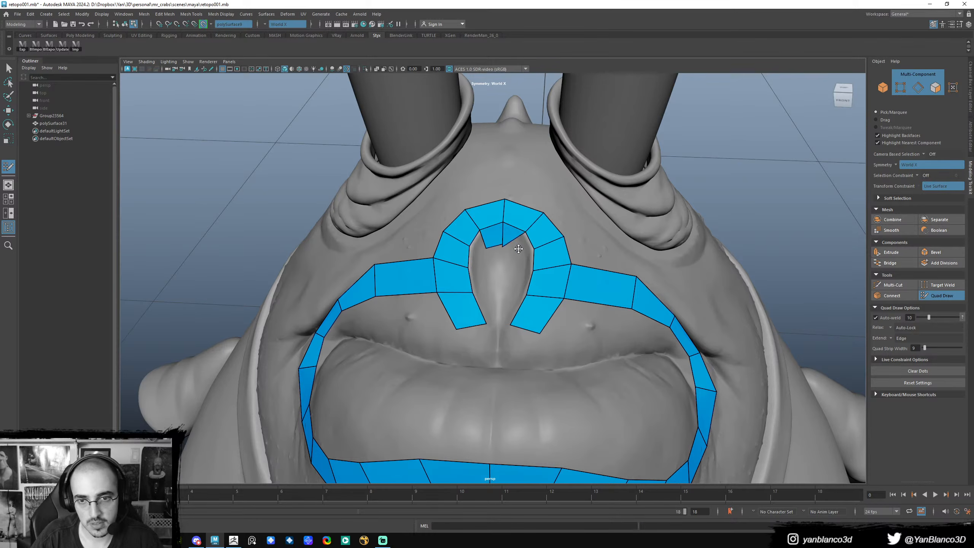
pyautogui.click(895, 165)
pyautogui.click(909, 179)
# - Continue the inner row of quads down both inner sides of the nose socket
pyautogui.keyDown('alt'); pyautogui.moveTo(535, 261); pyautogui.dragTo(523, 238); pyautogui.keyUp('alt')
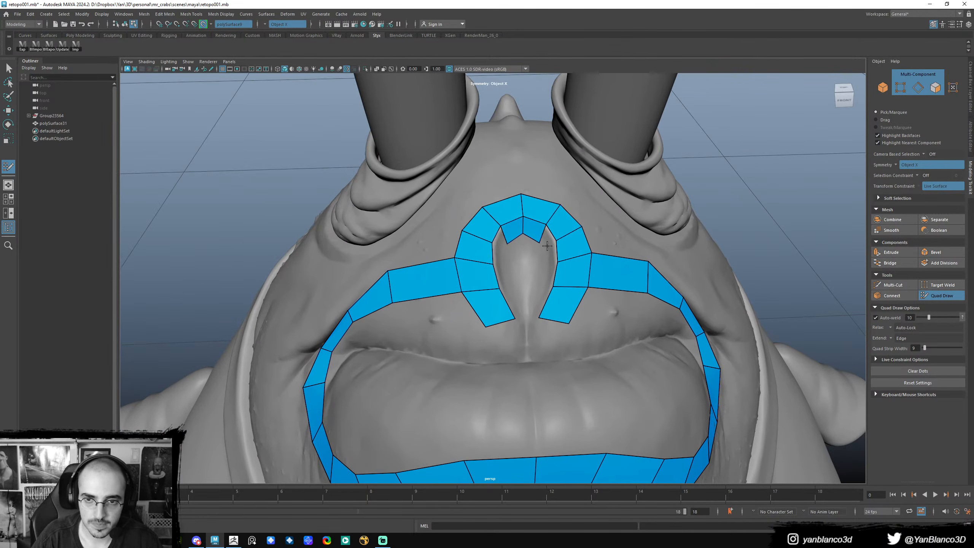
pyautogui.press('Tab')
pyautogui.keyDown('shift'); pyautogui.click(547, 241); pyautogui.keyUp('shift')
pyautogui.moveTo(546, 249); pyautogui.dragTo(541, 296)
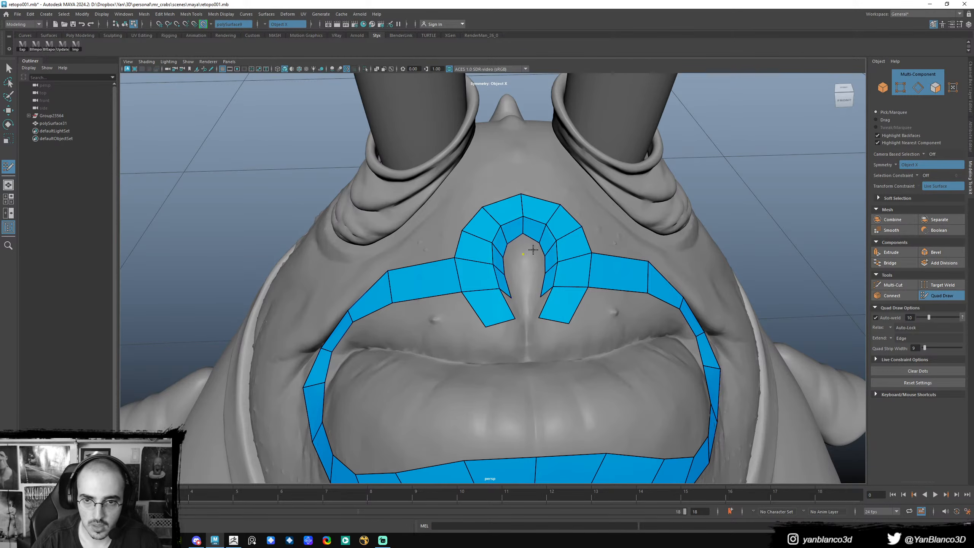
pyautogui.press('Tab')
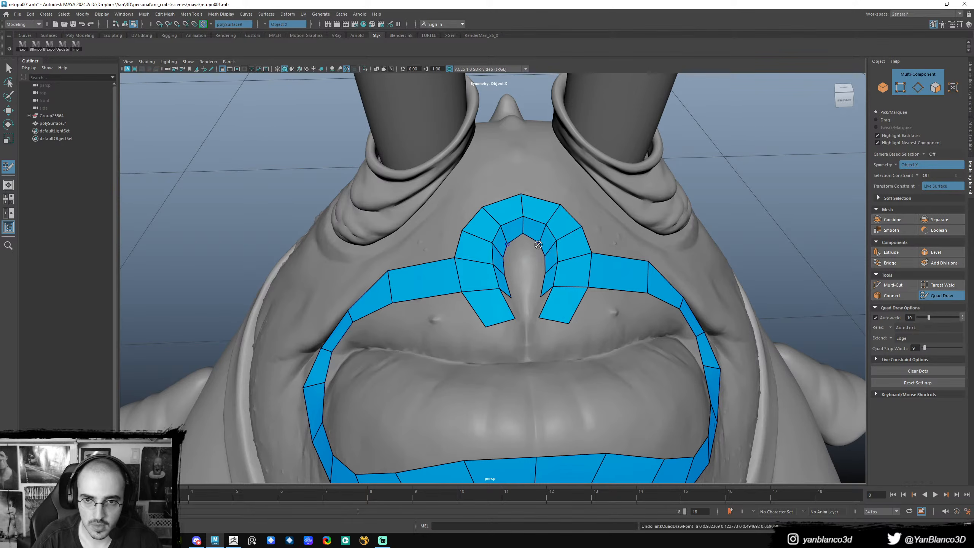
pyautogui.moveTo(530, 247)
pyautogui.keyDown('alt'); pyautogui.mouseDown()
pyautogui.moveTo(516, 245)
pyautogui.moveTo(554, 217)
pyautogui.moveTo(533, 238)
pyautogui.mouseUp(); pyautogui.keyUp('alt')
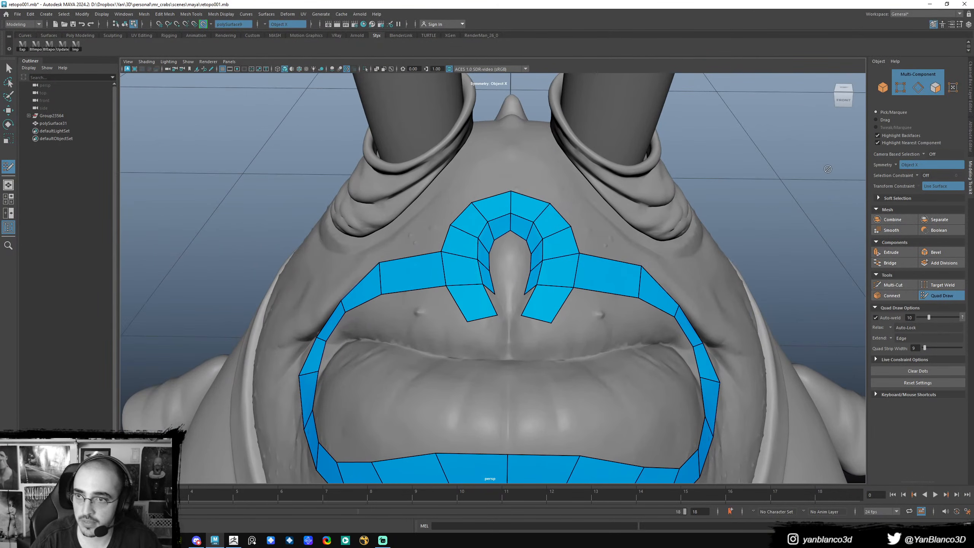
# - Turn symmetry off, fill the nose socket with quads and extend one outer nose strip down to the mouth line
pyautogui.click(896, 165)
pyautogui.click(909, 167)
pyautogui.moveTo(522, 238)
pyautogui.mouseDown()
pyautogui.moveTo(511, 254)
pyautogui.moveTo(512, 296)
pyautogui.moveTo(585, 298)
pyautogui.moveTo(558, 287)
pyautogui.moveTo(557, 317)
pyautogui.moveTo(544, 331)
pyautogui.moveTo(557, 324)
pyautogui.moveTo(546, 328)
pyautogui.mouseUp()
pyautogui.keyDown('shift'); pyautogui.click(500, 245); pyautogui.keyUp('shift')
pyautogui.keyDown('alt'); pyautogui.moveTo(540, 282); pyautogui.dragTo(540, 304); pyautogui.keyUp('alt')
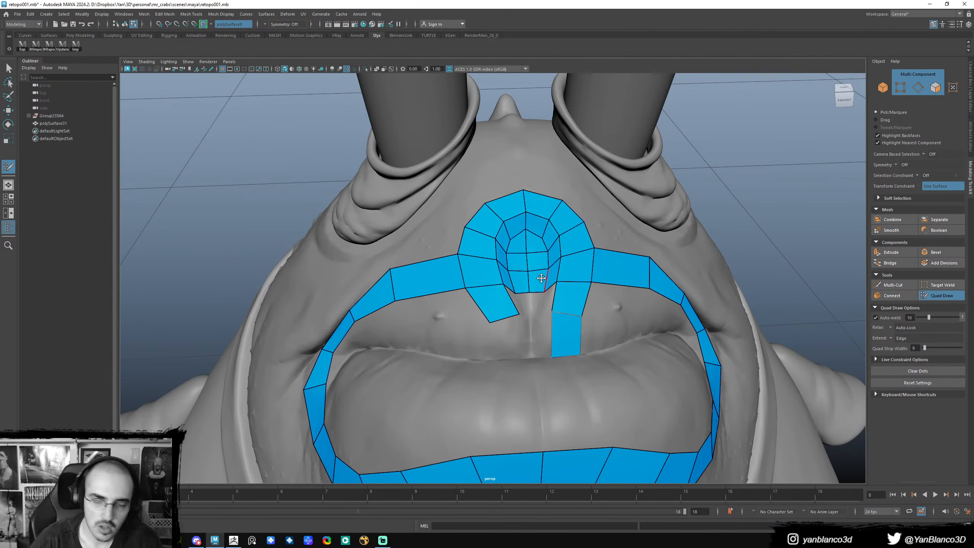
# - Extend quads from beneath the nose socket to the mouth line and fill the gap beside the extended nose strip
pyautogui.keyDown('alt'); pyautogui.moveTo(563, 281); pyautogui.dragTo(554, 300); pyautogui.keyUp('alt')
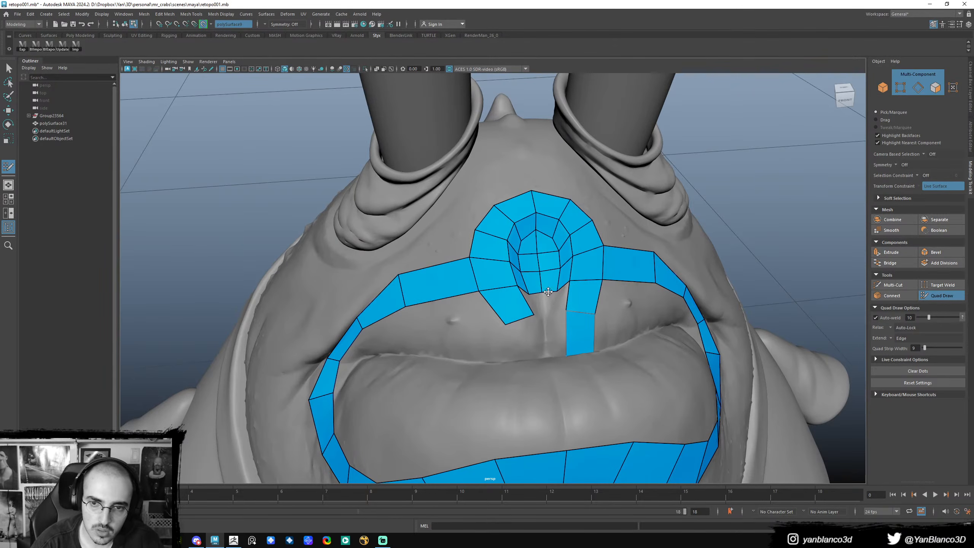
pyautogui.moveTo(545, 292)
pyautogui.keyDown('alt'); pyautogui.mouseDown()
pyautogui.moveTo(554, 283)
pyautogui.moveTo(546, 280)
pyautogui.moveTo(536, 306)
pyautogui.mouseUp(); pyautogui.keyUp('alt')
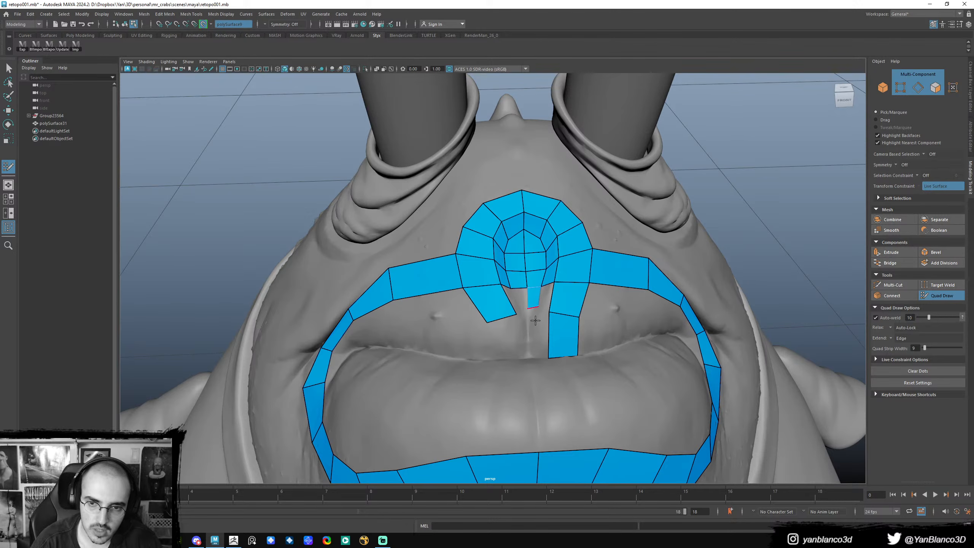
pyautogui.moveTo(548, 331); pyautogui.dragTo(530, 314)
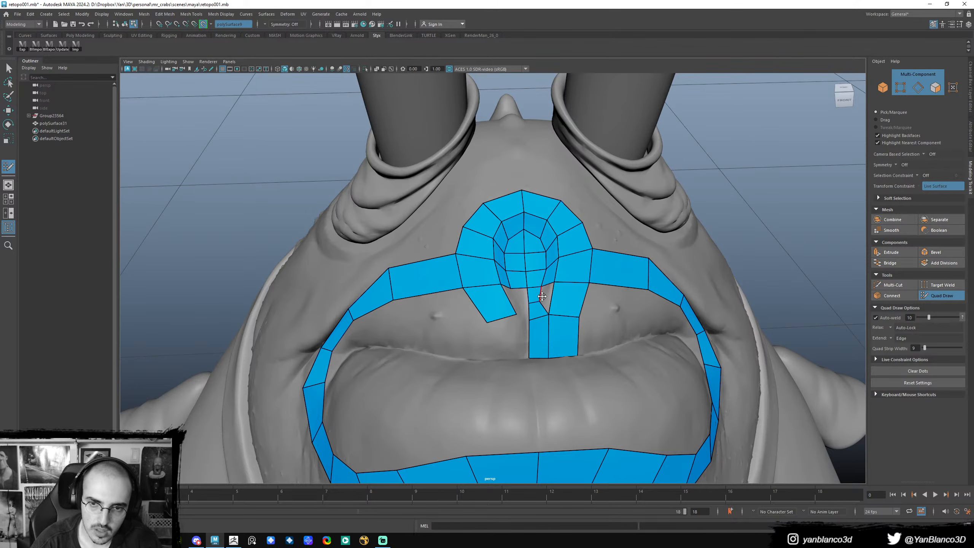
pyautogui.keyDown('shift'); pyautogui.click(545, 298); pyautogui.keyUp('shift')
pyautogui.keyDown('alt'); pyautogui.moveTo(545, 298); pyautogui.dragTo(520, 348); pyautogui.keyUp('alt')
pyautogui.moveTo(517, 304); pyautogui.dragTo(519, 306)
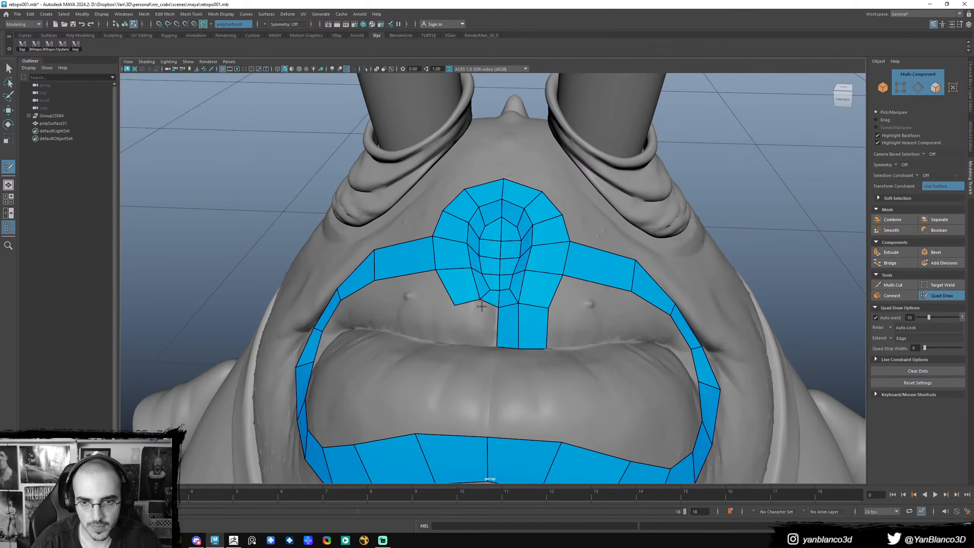
# - Fill the remaining side beneath the nose with quads reaching the mouth line
pyautogui.keyDown('ctrl'); pyautogui.moveTo(484, 302); pyautogui.dragTo(466, 332); pyautogui.keyUp('ctrl')
pyautogui.hotkey('ctrl', 'z')
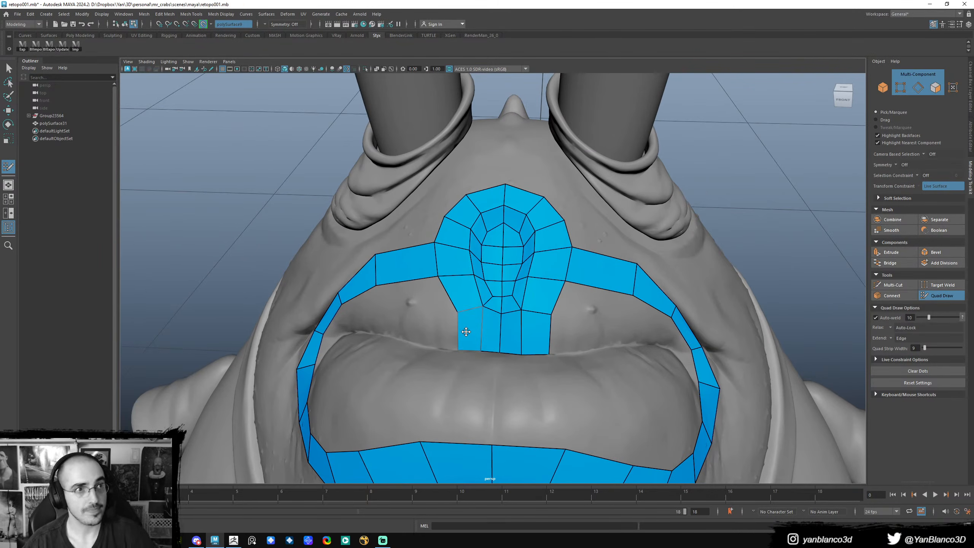
pyautogui.keyDown('alt'); pyautogui.moveTo(598, 334); pyautogui.dragTo(504, 267); pyautogui.keyUp('alt')
pyautogui.keyDown('alt'); pyautogui.moveTo(546, 301); pyautogui.dragTo(515, 316); pyautogui.keyUp('alt')
pyautogui.press('Tab')
pyautogui.hotkey('ctrl', 'z')
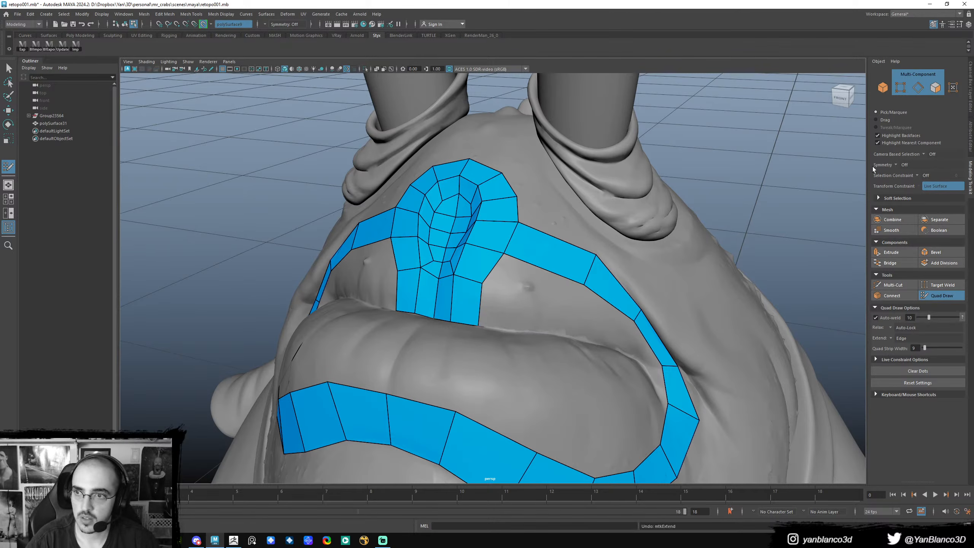
# - Set the symmetry to Object X and extend a mirrored quad strip along the mouth line from beneath the nose to the mouth corner
pyautogui.click(896, 165)
pyautogui.click(904, 176)
pyautogui.keyDown('alt'); pyautogui.moveTo(556, 306); pyautogui.dragTo(617, 315); pyautogui.keyUp('alt')
pyautogui.keyDown('alt'); pyautogui.moveTo(523, 321); pyautogui.dragTo(508, 301); pyautogui.keyUp('alt')
pyautogui.moveTo(495, 294); pyautogui.dragTo(447, 311)
pyautogui.hotkey('ctrl', 'z')
pyautogui.hotkey('ctrl', 'z')
pyautogui.moveTo(528, 306); pyautogui.dragTo(644, 316)
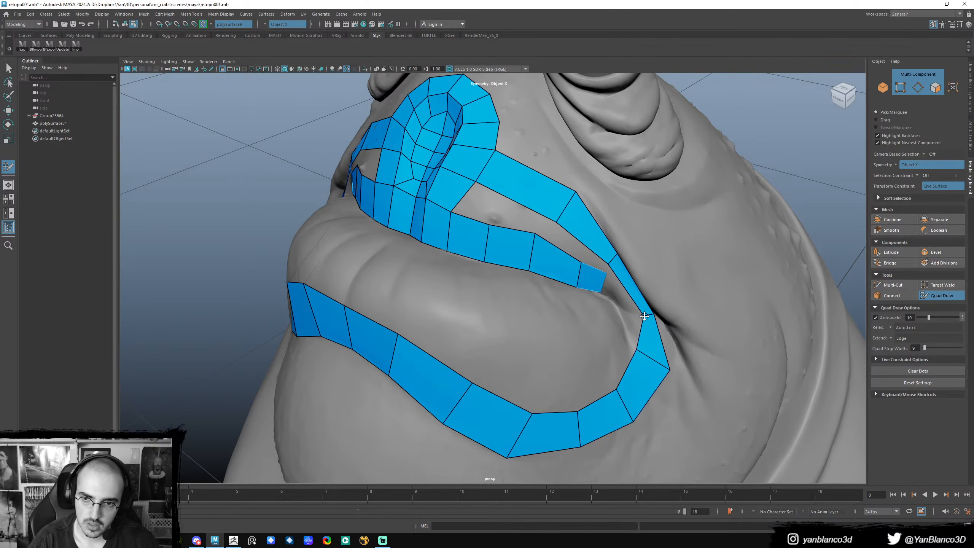
pyautogui.moveTo(609, 283); pyautogui.dragTo(628, 309)
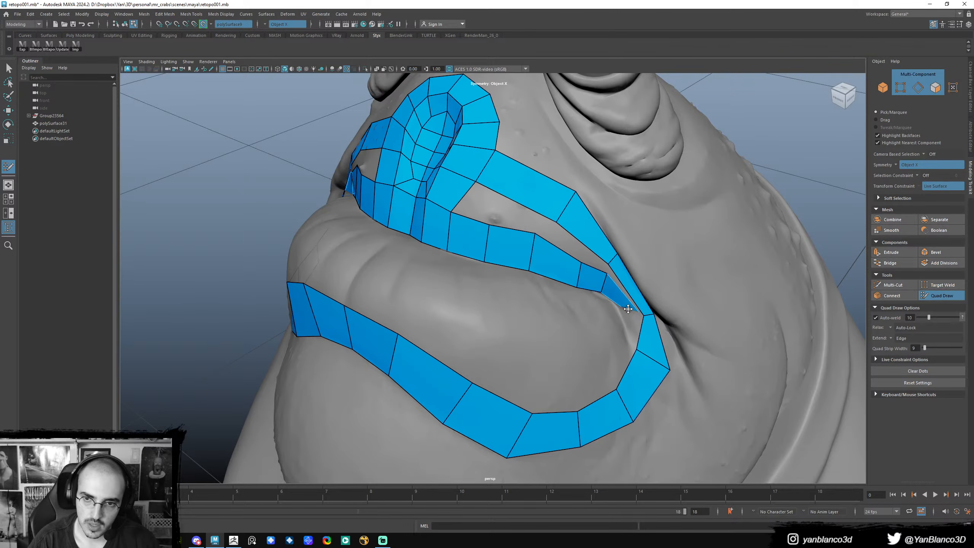
pyautogui.moveTo(577, 286); pyautogui.dragTo(577, 283)
# - Start a mirrored quad strip at the mouth corner and extend it inward along the lower lip's upper edge
pyautogui.keyDown('alt'); pyautogui.moveTo(549, 253); pyautogui.dragTo(551, 227); pyautogui.keyUp('alt')
pyautogui.keyDown('alt'); pyautogui.moveTo(537, 247); pyautogui.dragTo(522, 245); pyautogui.keyUp('alt')
pyautogui.keyDown('alt'); pyautogui.moveTo(522, 246); pyautogui.dragTo(519, 281, button='right'); pyautogui.keyUp('alt')
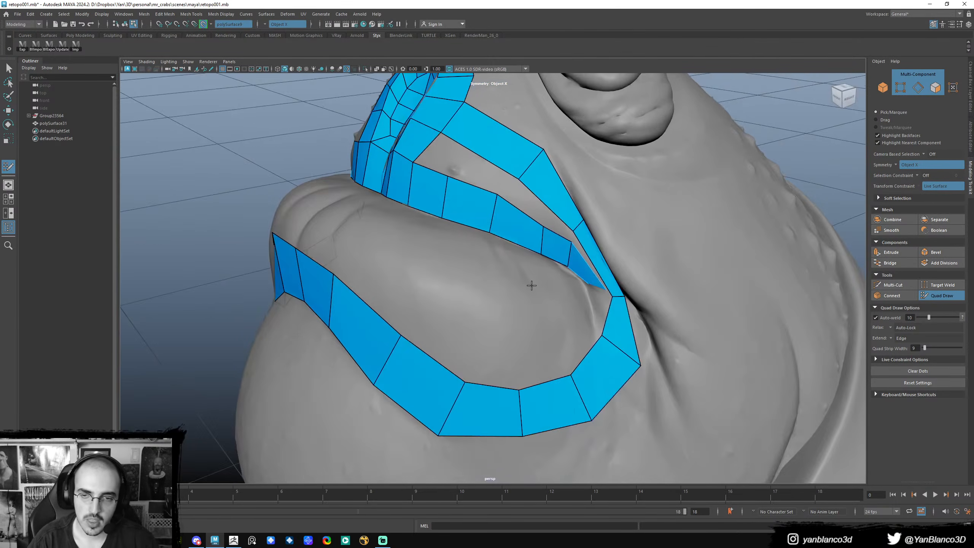
pyautogui.keyDown('alt'); pyautogui.moveTo(559, 293); pyautogui.dragTo(548, 292); pyautogui.keyUp('alt')
pyautogui.keyDown('alt'); pyautogui.moveTo(548, 292); pyautogui.dragTo(625, 268, button='right'); pyautogui.keyUp('alt')
pyautogui.moveTo(566, 297)
pyautogui.keyDown('alt'); pyautogui.mouseDown()
pyautogui.moveTo(571, 271)
pyautogui.moveTo(635, 270)
pyautogui.mouseUp(); pyautogui.keyUp('alt')
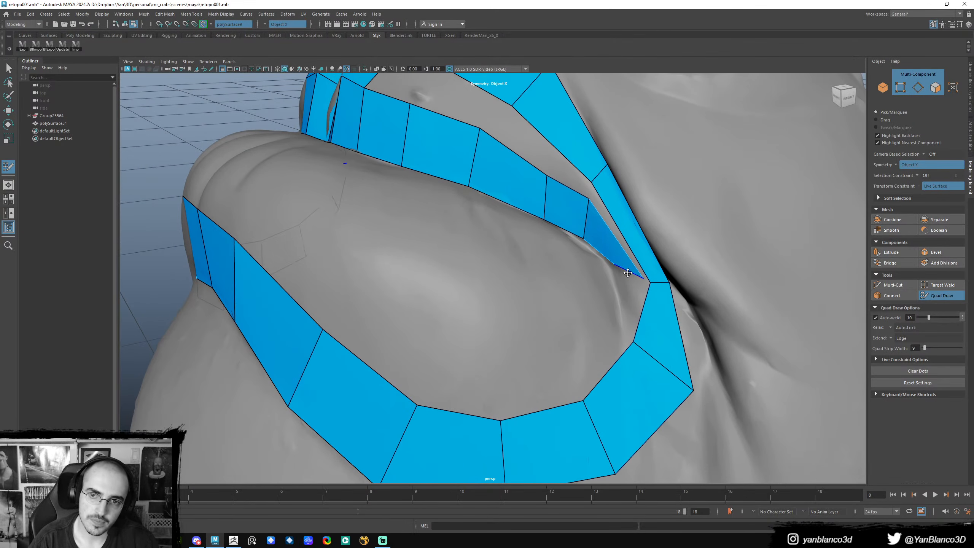
pyautogui.moveTo(630, 276); pyautogui.dragTo(633, 276)
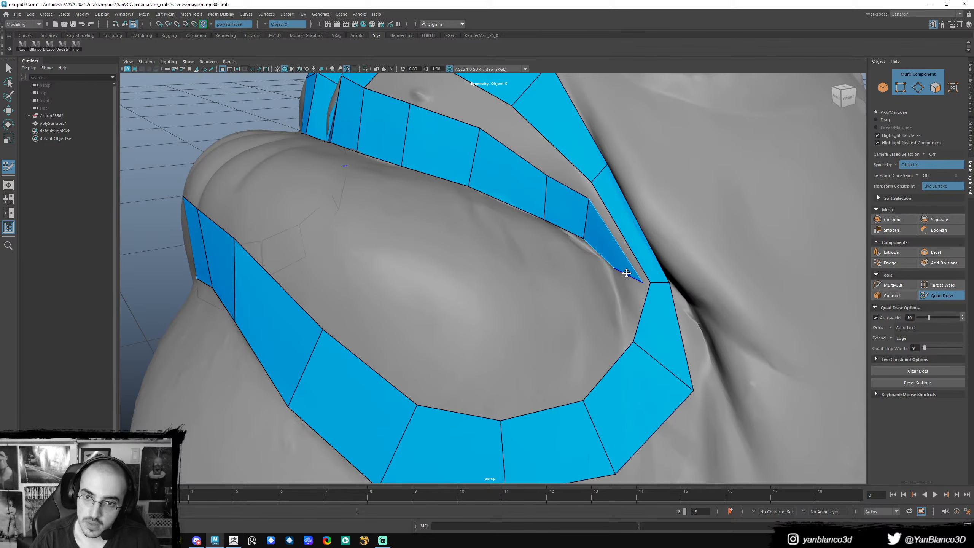
pyautogui.moveTo(631, 279)
pyautogui.mouseDown()
pyautogui.moveTo(606, 290)
pyautogui.moveTo(591, 286)
pyautogui.moveTo(594, 278)
pyautogui.mouseUp()
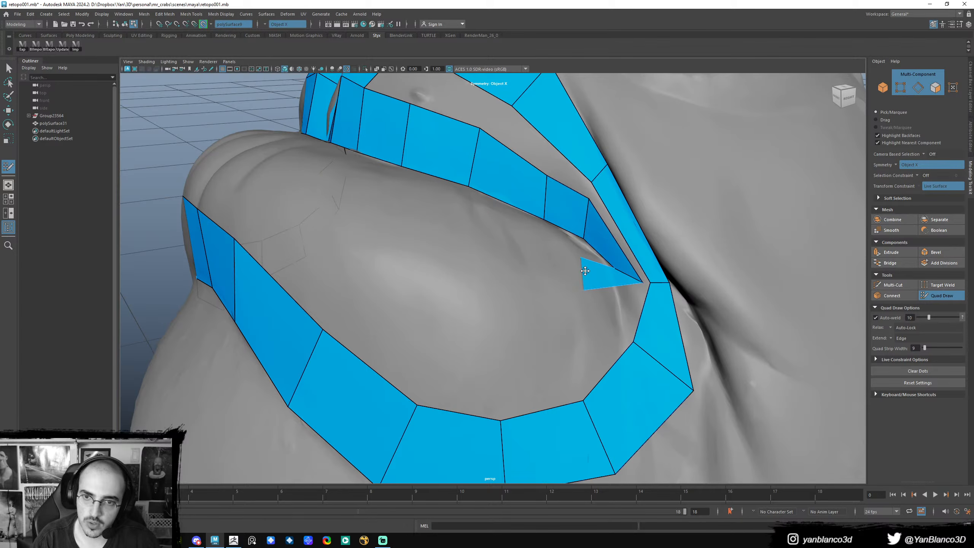
pyautogui.keyDown('alt'); pyautogui.moveTo(585, 283); pyautogui.dragTo(575, 258); pyautogui.keyUp('alt')
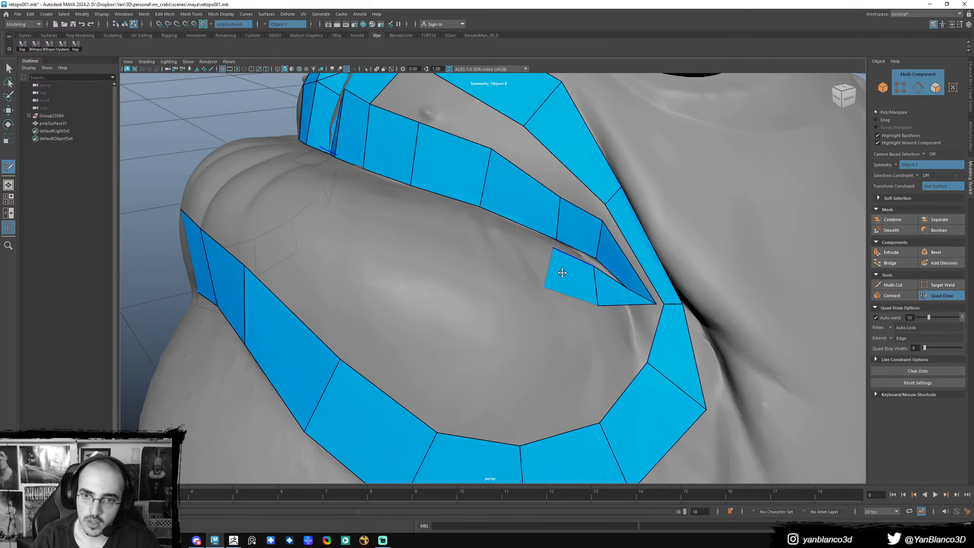
pyautogui.moveTo(561, 293); pyautogui.dragTo(548, 325)
# - Continue the mirrored strip along the lower lip and close it across the centre line
pyautogui.press('Tab')
pyautogui.keyDown('alt'); pyautogui.moveTo(571, 262); pyautogui.dragTo(587, 273); pyautogui.keyUp('alt')
pyautogui.press('Tab')
pyautogui.moveTo(604, 316); pyautogui.dragTo(583, 278)
pyautogui.press('Tab')
pyautogui.press('Tab')
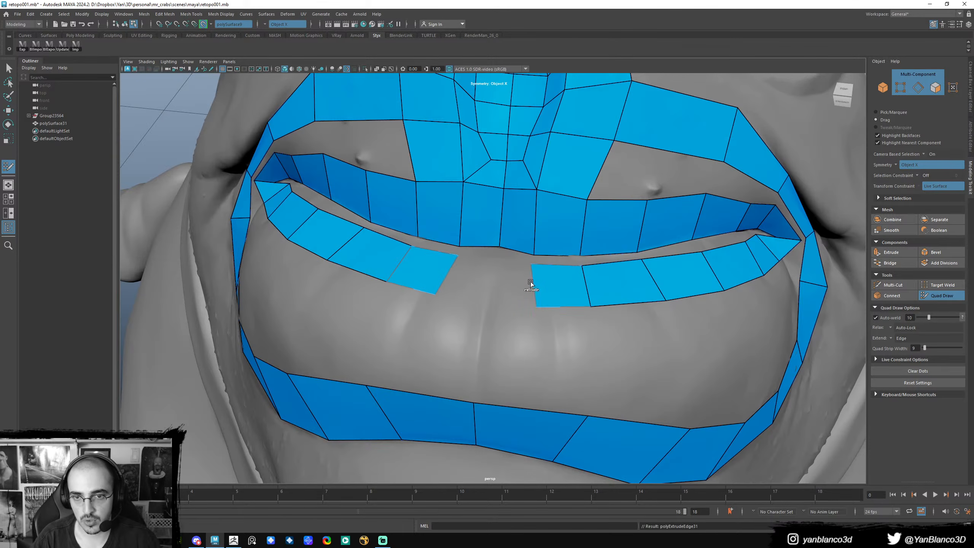
pyautogui.moveTo(532, 284); pyautogui.dragTo(547, 352)
pyautogui.hotkey('ctrl', 'z')
pyautogui.press('Tab')
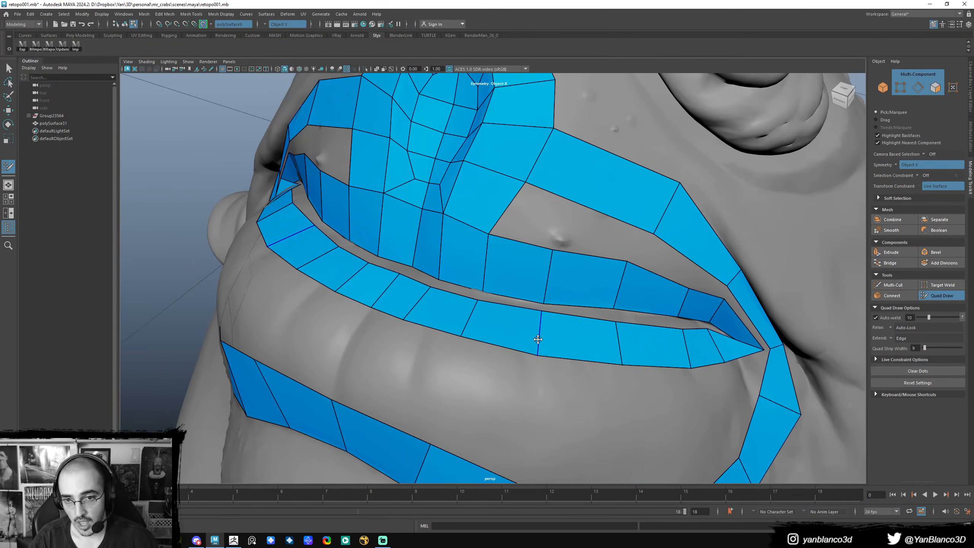
# - Insert mirrored edge loops across the upper and lower lip strips to even out their quads
pyautogui.keyDown('alt'); pyautogui.moveTo(540, 313); pyautogui.dragTo(593, 244); pyautogui.keyUp('alt')
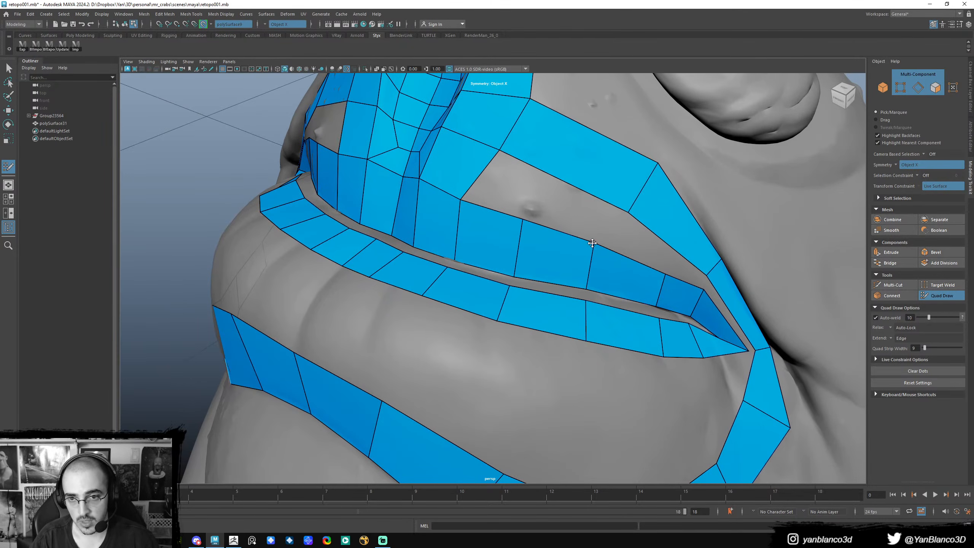
pyautogui.moveTo(655, 324)
pyautogui.keyDown('alt'); pyautogui.mouseDown()
pyautogui.moveTo(646, 321)
pyautogui.moveTo(670, 307)
pyautogui.moveTo(649, 287)
pyautogui.moveTo(645, 254)
pyautogui.moveTo(648, 285)
pyautogui.moveTo(644, 275)
pyautogui.moveTo(634, 300)
pyautogui.mouseUp(); pyautogui.keyUp('alt')
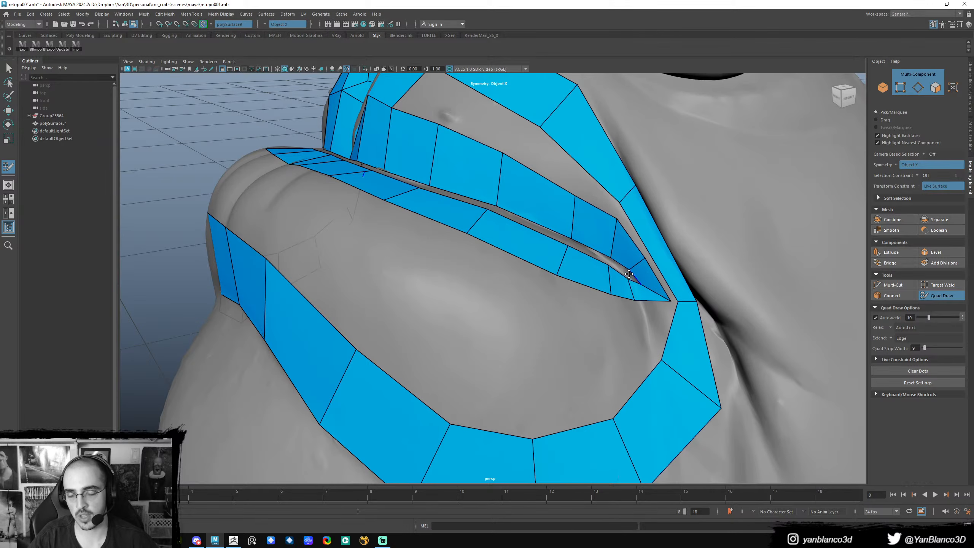
pyautogui.keyDown('alt'); pyautogui.moveTo(622, 288); pyautogui.dragTo(623, 298); pyautogui.keyUp('alt')
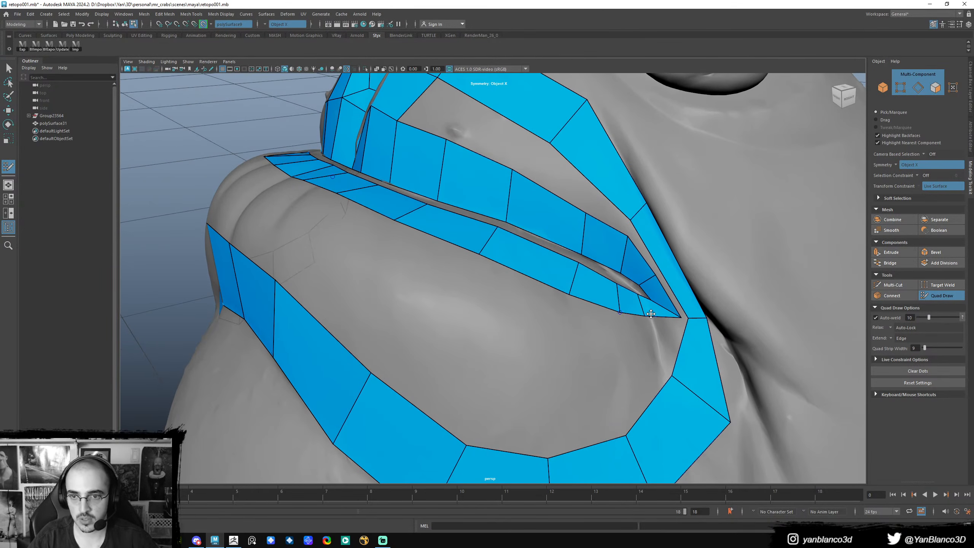
pyautogui.moveTo(613, 300)
pyautogui.keyDown('alt'); pyautogui.mouseDown()
pyautogui.moveTo(641, 317)
pyautogui.moveTo(626, 319)
pyautogui.moveTo(587, 273)
pyautogui.moveTo(552, 311)
pyautogui.moveTo(516, 277)
pyautogui.moveTo(503, 287)
pyautogui.mouseUp(); pyautogui.keyUp('alt')
pyautogui.keyDown('ctrl'); pyautogui.click(516, 272); pyautogui.keyUp('ctrl')
pyautogui.keyDown('ctrl'); pyautogui.click(519, 306); pyautogui.keyUp('ctrl')
pyautogui.scroll(-3, 503, 287)
pyautogui.scroll(-5, 487, 269)
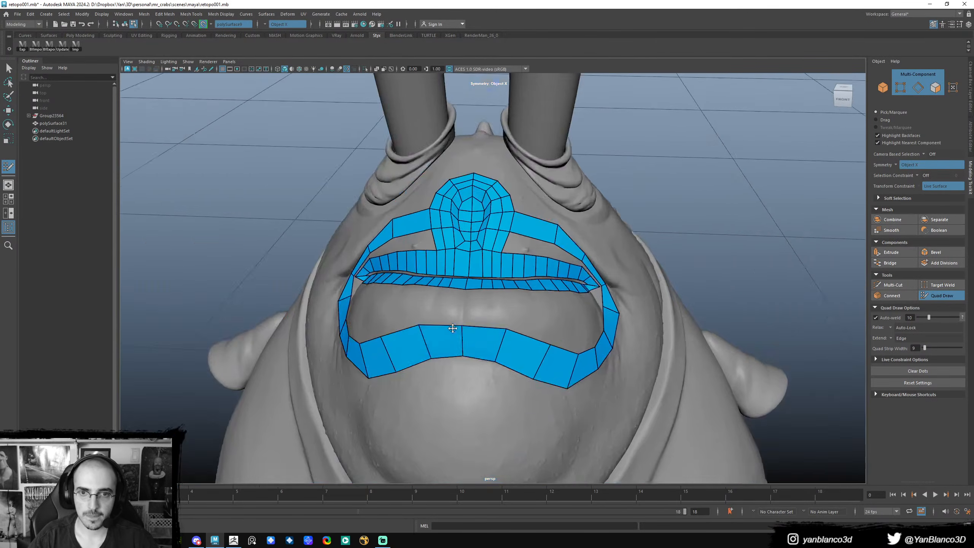
pyautogui.keyDown('ctrl'); pyautogui.click(487, 265); pyautogui.keyUp('ctrl')
# - Extend the centre quads down over the lower lip and insert a mirrored edge loop beside the centre of the strip beneath it
pyautogui.keyDown('alt'); pyautogui.moveTo(517, 266); pyautogui.dragTo(526, 351); pyautogui.keyUp('alt')
pyautogui.hotkey('ctrl', 'z')
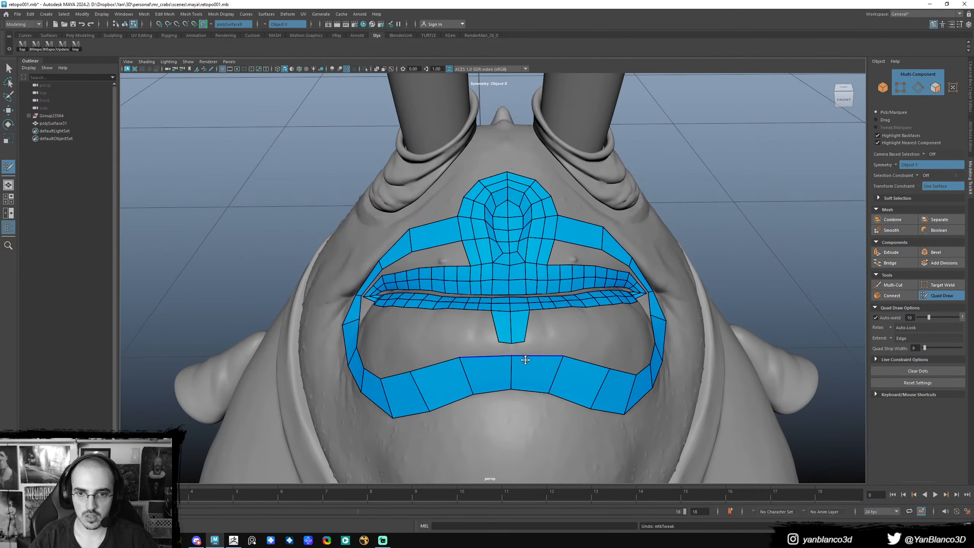
pyautogui.keyDown('alt'); pyautogui.moveTo(524, 363); pyautogui.dragTo(520, 353); pyautogui.keyUp('alt')
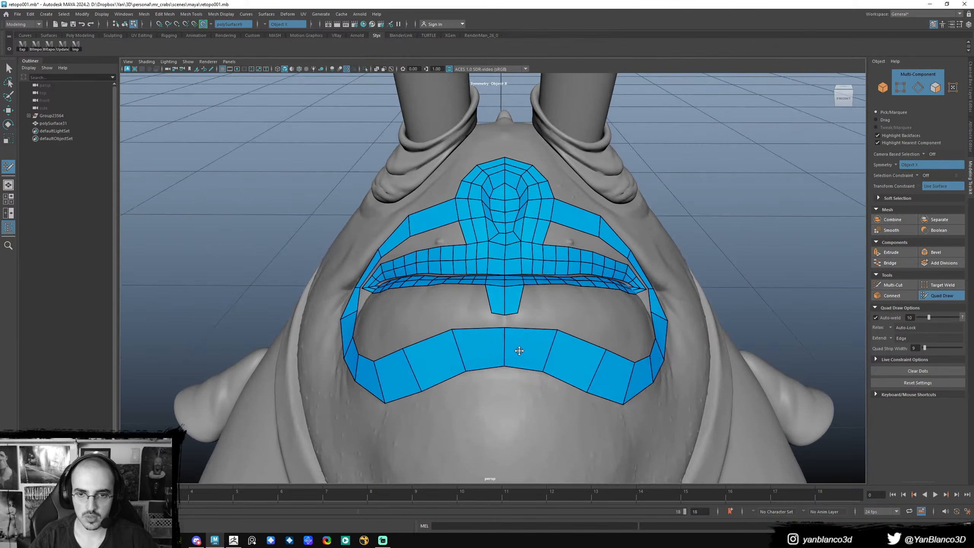
pyautogui.keyDown('ctrl'); pyautogui.click(534, 328); pyautogui.keyUp('ctrl')
pyautogui.moveTo(529, 340); pyautogui.dragTo(518, 342, button='middle')
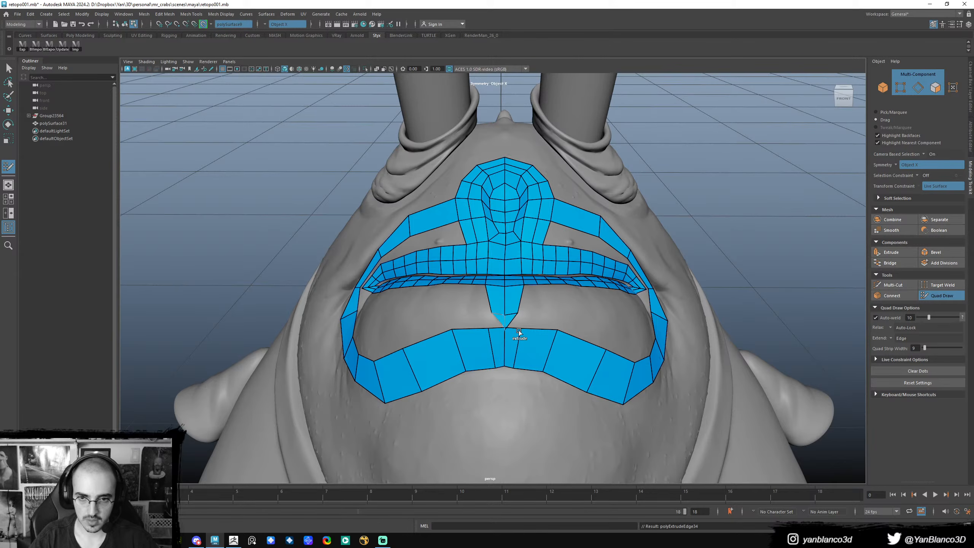
pyautogui.hotkey('ctrl', 'z')
pyautogui.hotkey('ctrl', 'z')
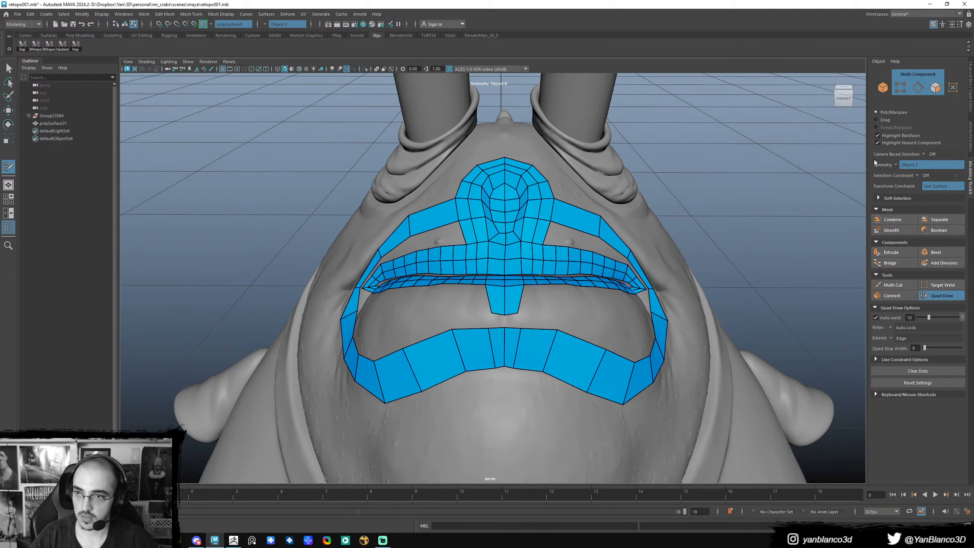
# - Turn symmetry off and join the centre lip quads to the strip beneath the lower lip
pyautogui.click(912, 165)
pyautogui.click(909, 168)
pyautogui.moveTo(513, 318)
pyautogui.mouseDown()
pyautogui.moveTo(518, 328)
pyautogui.moveTo(493, 328)
pyautogui.moveTo(518, 326)
pyautogui.mouseUp()
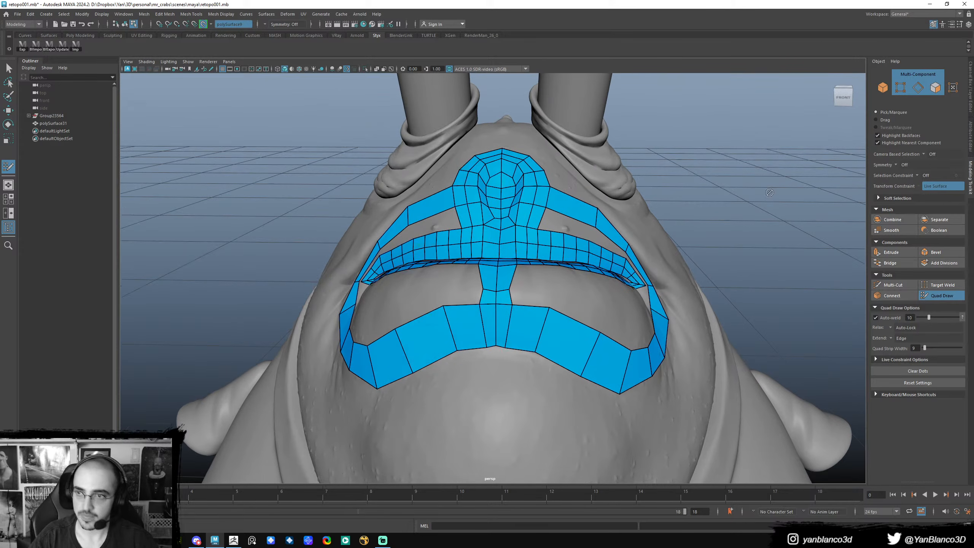
pyautogui.click(905, 165)
pyautogui.click(905, 171)
pyautogui.click(905, 165)
pyautogui.click(900, 178)
pyautogui.moveTo(504, 348)
pyautogui.mouseDown()
pyautogui.moveTo(554, 347)
pyautogui.moveTo(507, 348)
pyautogui.mouseUp()
pyautogui.hotkey('ctrl', 'z')
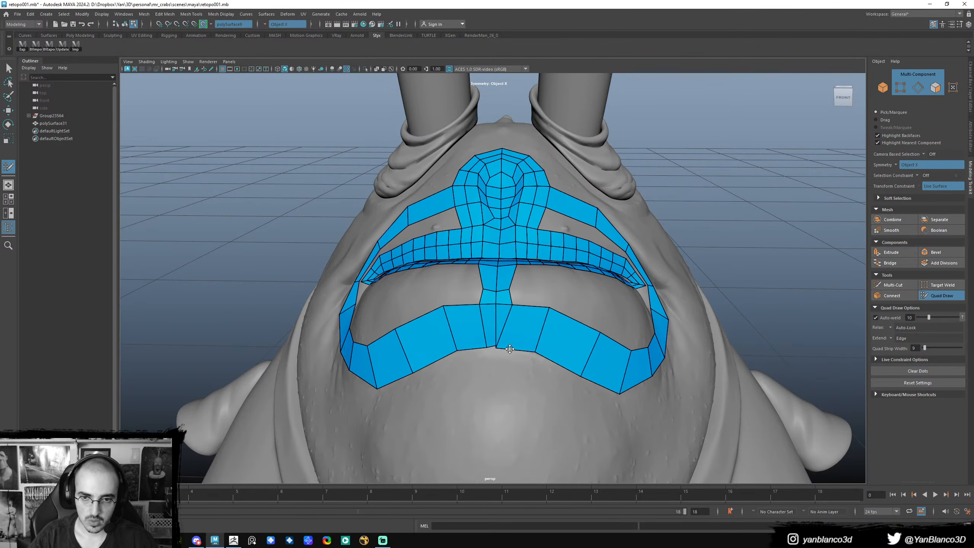
pyautogui.hotkey('ctrl', 'z')
# - Turn symmetry off and move the lower vertex beside the centre line outward to straighten its edge
pyautogui.click(894, 166)
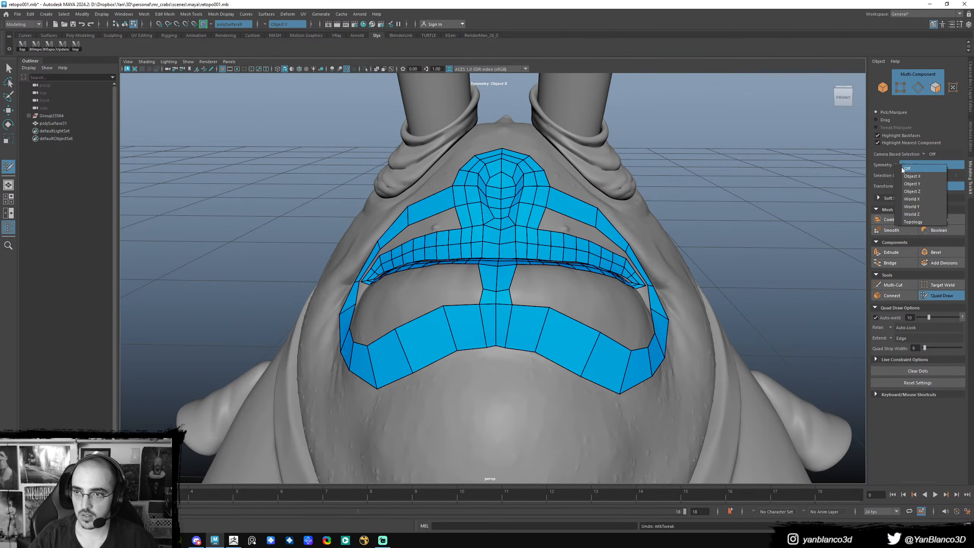
pyautogui.click(902, 169)
pyautogui.moveTo(505, 347); pyautogui.dragTo(514, 349)
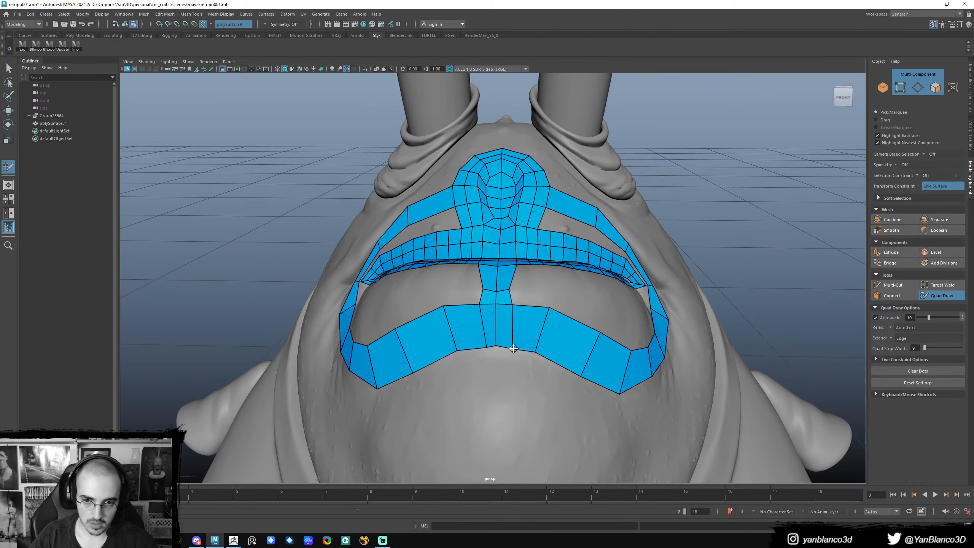
# - Extend the two centre quad columns from beneath the lip strip down the chin and divide them with an edge loop
pyautogui.keyDown('alt'); pyautogui.moveTo(486, 348); pyautogui.dragTo(508, 261, button='middle'); pyautogui.keyUp('alt')
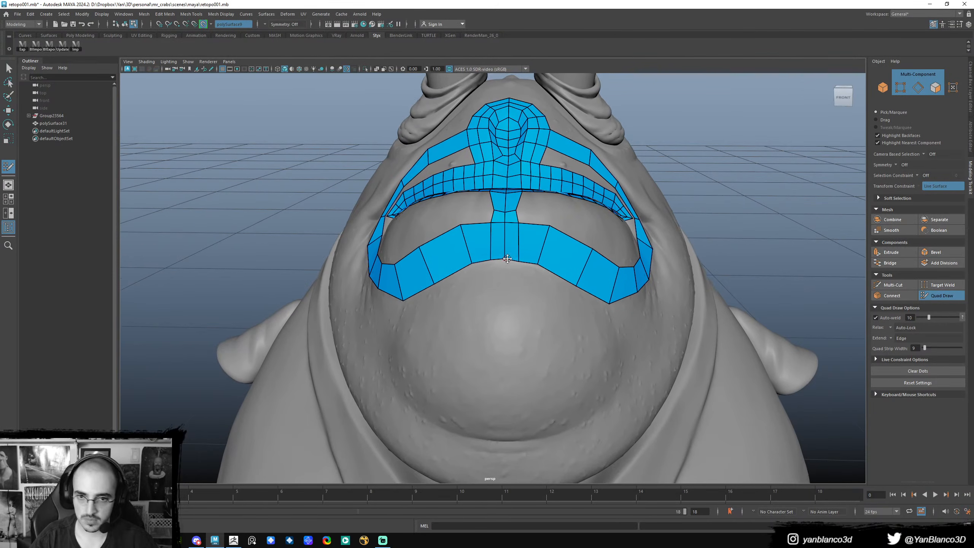
pyautogui.press('Tab')
pyautogui.moveTo(513, 260); pyautogui.dragTo(498, 272)
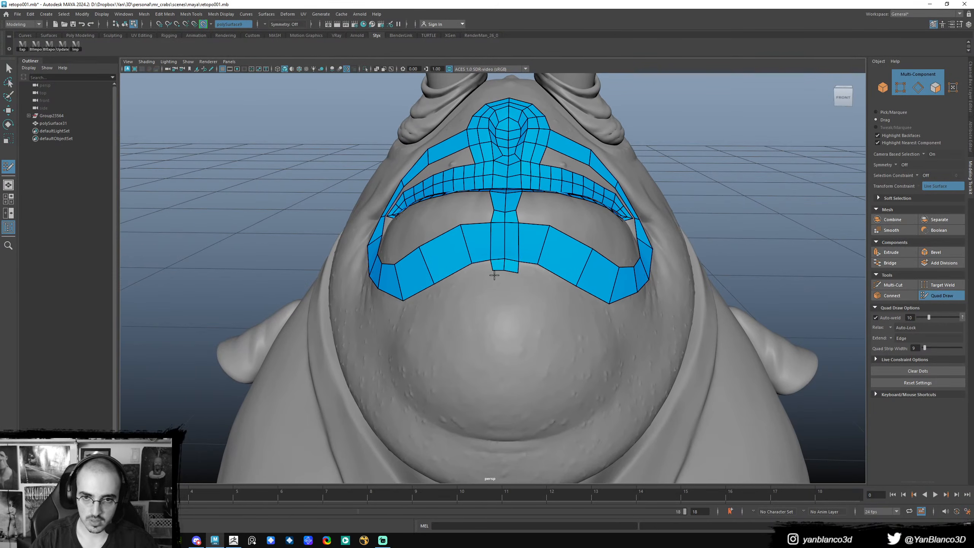
pyautogui.moveTo(499, 274); pyautogui.dragTo(491, 443, button='middle')
pyautogui.keyDown('alt'); pyautogui.moveTo(507, 397); pyautogui.dragTo(492, 379); pyautogui.keyUp('alt')
pyautogui.keyDown('ctrl'); pyautogui.click(491, 352); pyautogui.keyUp('ctrl')
pyautogui.moveTo(494, 337)
pyautogui.keyDown('alt'); pyautogui.mouseDown()
pyautogui.moveTo(513, 358)
pyautogui.moveTo(506, 351)
pyautogui.mouseUp(); pyautogui.keyUp('alt')
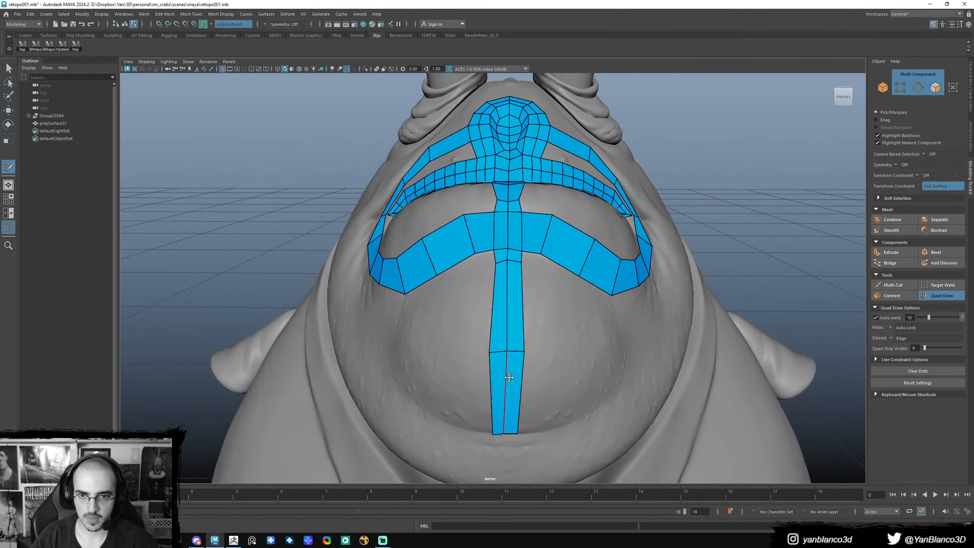
# - Add further edge loops to the centre chin strip and extend its end to the underside of the chin
pyautogui.moveTo(515, 433); pyautogui.dragTo(509, 318)
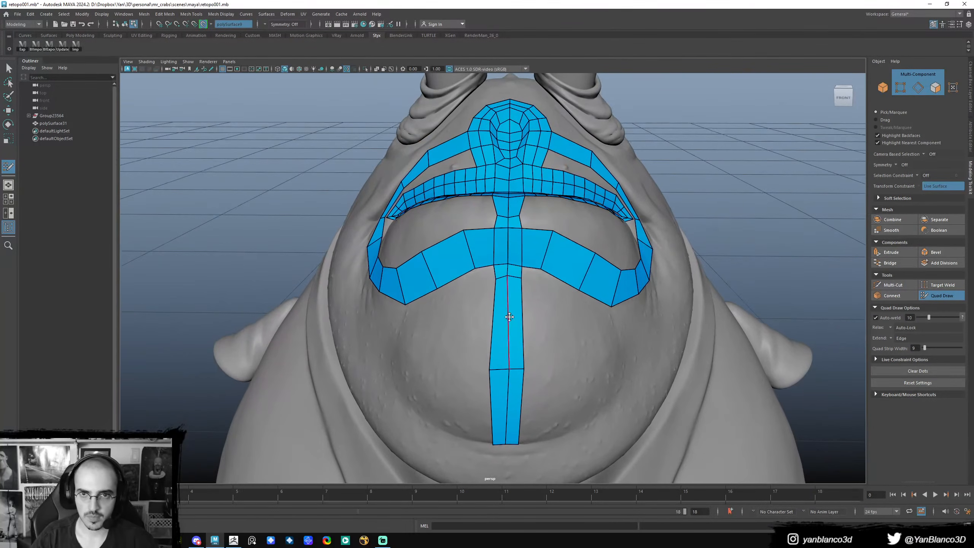
pyautogui.keyDown('ctrl'); pyautogui.middleClick(515, 321); pyautogui.keyUp('ctrl')
pyautogui.keyDown('alt'); pyautogui.moveTo(521, 351); pyautogui.dragTo(516, 344); pyautogui.keyUp('alt')
pyautogui.keyDown('ctrl'); pyautogui.middleClick(518, 380); pyautogui.keyUp('ctrl')
pyautogui.keyDown('alt'); pyautogui.moveTo(521, 387); pyautogui.dragTo(499, 372); pyautogui.keyUp('alt')
pyautogui.moveTo(510, 457); pyautogui.dragTo(503, 471, button='middle')
pyautogui.keyDown('ctrl'); pyautogui.click(502, 425); pyautogui.keyUp('ctrl')
pyautogui.keyDown('alt'); pyautogui.moveTo(510, 426); pyautogui.dragTo(475, 348); pyautogui.keyUp('alt')
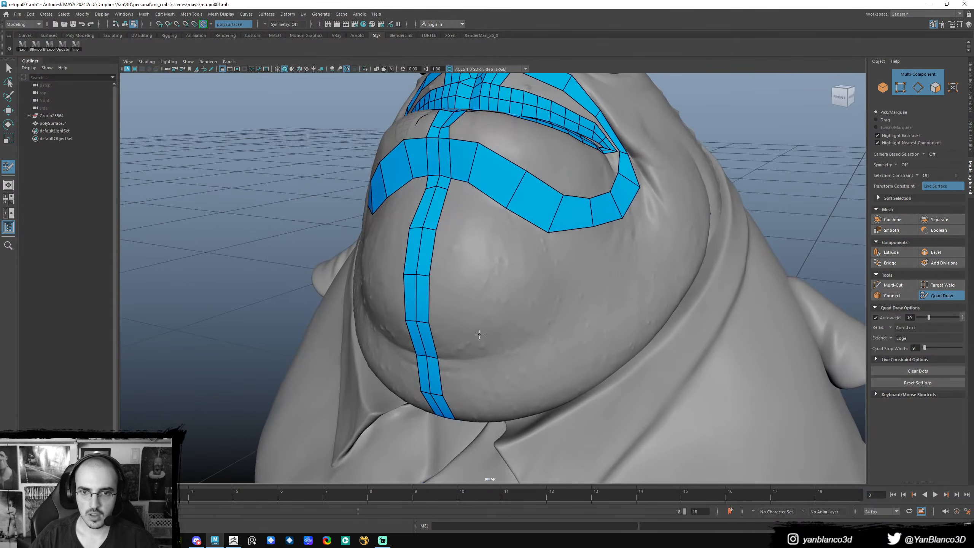
# - Set the symmetry to Object X and extend mirrored quads outward from the centre strip beneath the chin
pyautogui.click(895, 165)
pyautogui.click(902, 177)
pyautogui.moveTo(430, 341); pyautogui.dragTo(513, 339)
pyautogui.moveTo(460, 365)
pyautogui.keyDown('alt'); pyautogui.mouseDown()
pyautogui.moveTo(465, 349)
pyautogui.moveTo(496, 352)
pyautogui.moveTo(490, 364)
pyautogui.moveTo(456, 365)
pyautogui.moveTo(470, 364)
pyautogui.mouseUp(); pyautogui.keyUp('alt')
pyautogui.moveTo(404, 330); pyautogui.dragTo(466, 326)
pyautogui.keyDown('alt'); pyautogui.moveTo(409, 349); pyautogui.dragTo(473, 341); pyautogui.keyUp('alt')
pyautogui.keyDown('alt'); pyautogui.moveTo(540, 322); pyautogui.dragTo(489, 298); pyautogui.keyUp('alt')
# - Continue the mirrored quad strip around the side of the chin, leave Quad Draw and save the scene
pyautogui.press('Tab')
pyautogui.moveTo(487, 337); pyautogui.dragTo(514, 328)
pyautogui.hotkey('ctrl', 'z')
pyautogui.moveTo(488, 341); pyautogui.dragTo(544, 318, button='middle')
pyautogui.keyDown('alt'); pyautogui.moveTo(544, 318); pyautogui.dragTo(468, 309, button='right'); pyautogui.keyUp('alt')
pyautogui.keyDown('alt'); pyautogui.moveTo(469, 309); pyautogui.dragTo(543, 316); pyautogui.keyUp('alt')
pyautogui.hotkey('ctrl', 'z')
pyautogui.hotkey('ctrl', 'z')
pyautogui.hotkey('ctrl', 'z')
pyautogui.press('q')
pyautogui.hotkey('ctrl', 's')
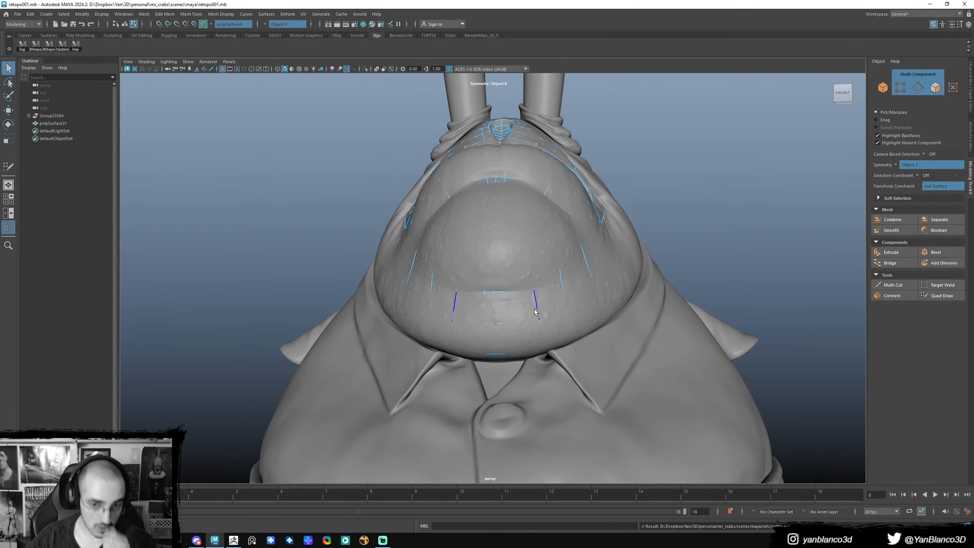
# - Disable the live surface and select the crab's head sculpt mesh in object mode
pyautogui.click(203, 25)
pyautogui.moveTo(431, 143); pyautogui.dragTo(479, 132, button='right')
pyautogui.keyDown('alt'); pyautogui.moveTo(569, 215); pyautogui.dragTo(565, 237); pyautogui.keyUp('alt')
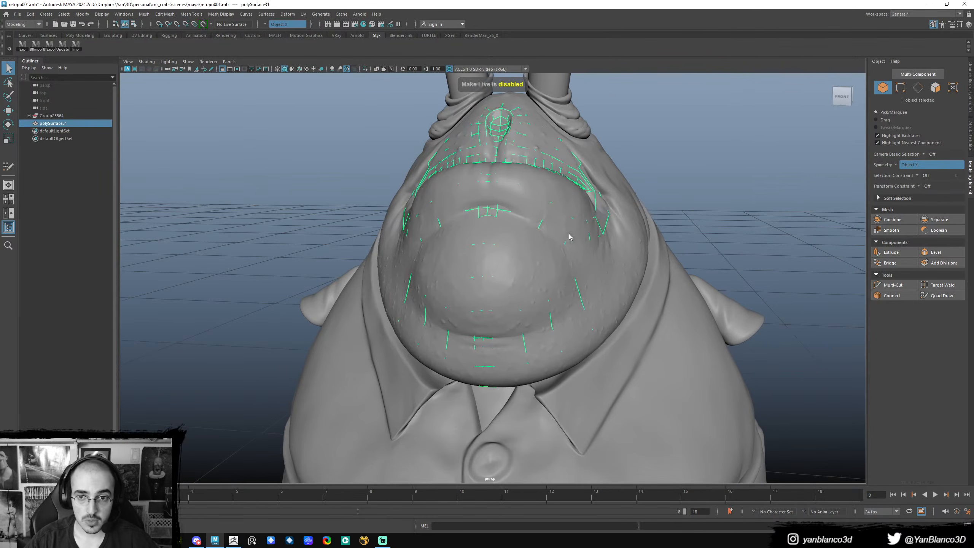
pyautogui.click(615, 250)
pyautogui.moveTo(620, 253)
pyautogui.keyDown('alt'); pyautogui.mouseDown()
pyautogui.moveTo(632, 250)
pyautogui.moveTo(616, 266)
pyautogui.mouseUp(); pyautogui.keyUp('alt')
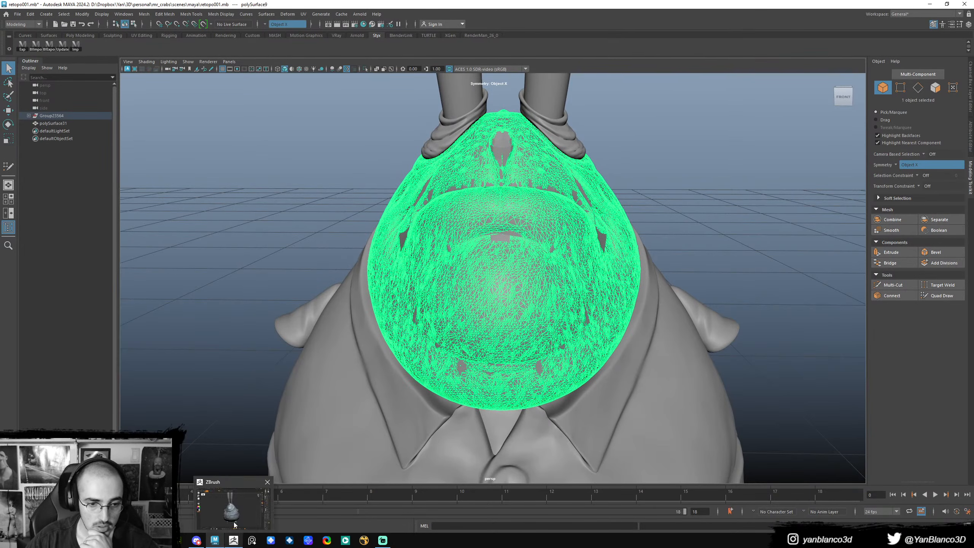
# - Switch to ZBrush, close the open project without saving its changes and bring up a fresh ZBrush session
pyautogui.click(234, 539)
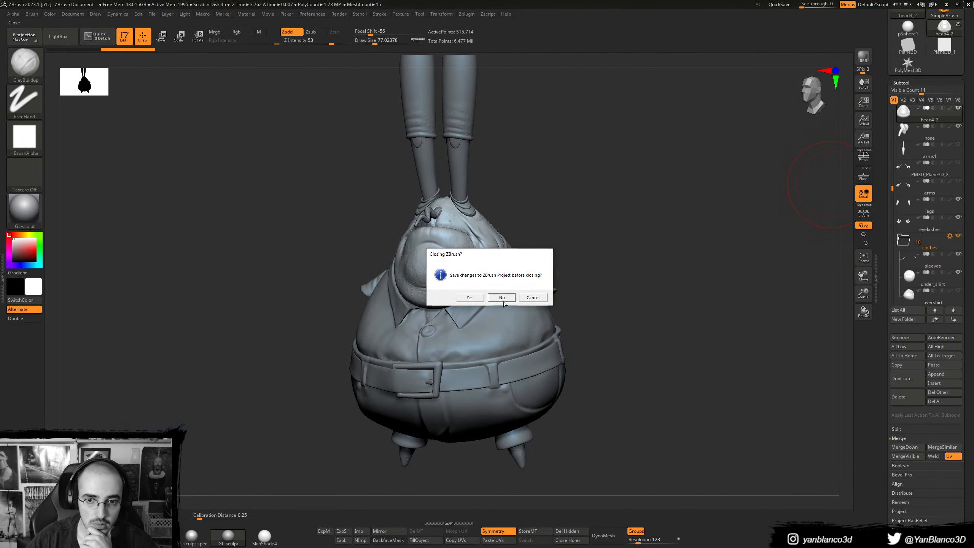
pyautogui.click(234, 539)
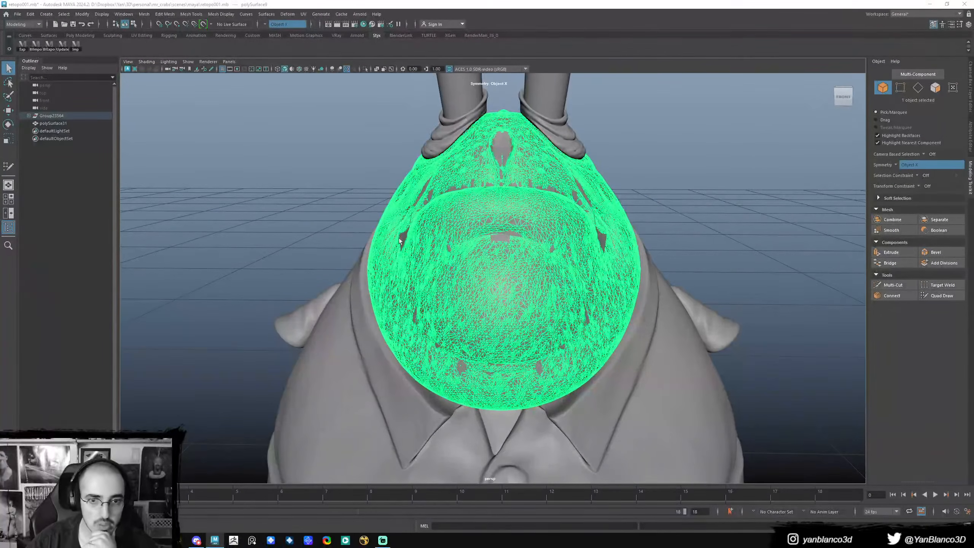
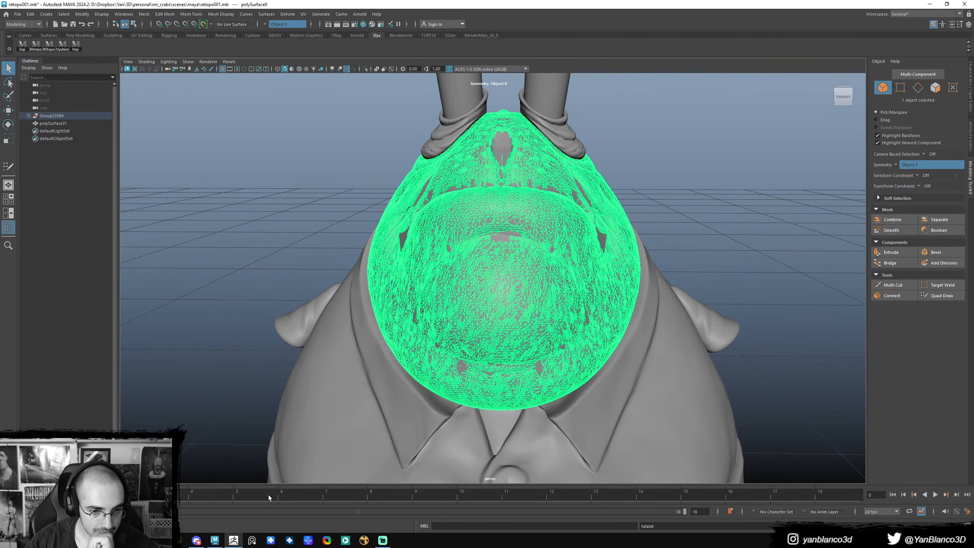
pyautogui.click(231, 539)
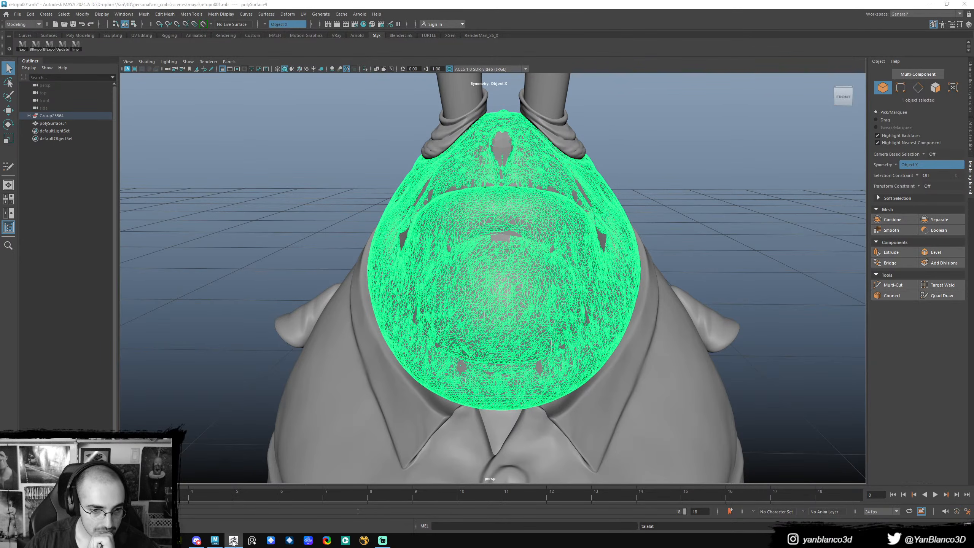
pyautogui.moveTo(233, 540)
pyautogui.click(233, 513)
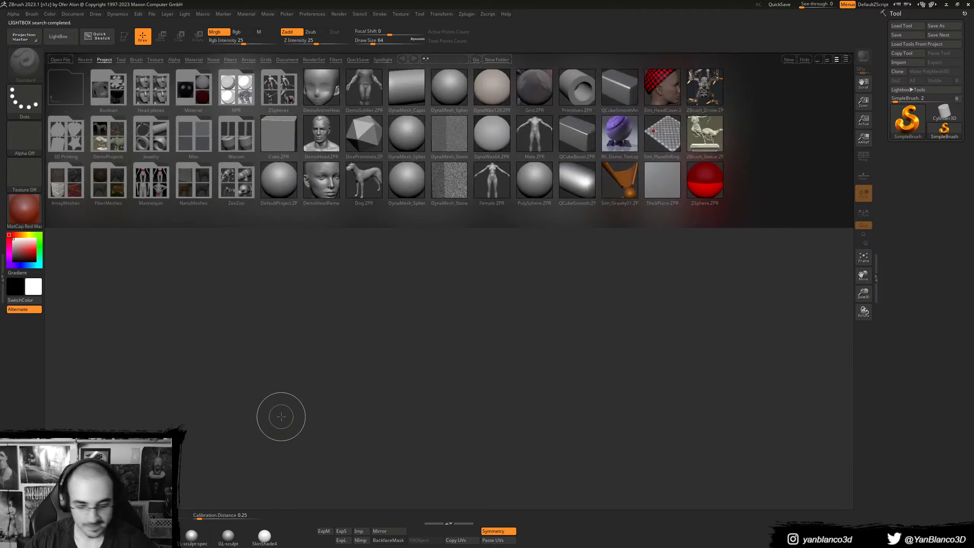
# - Hide LightBox and import the exported head mesh polySurface9
pyautogui.press(',')
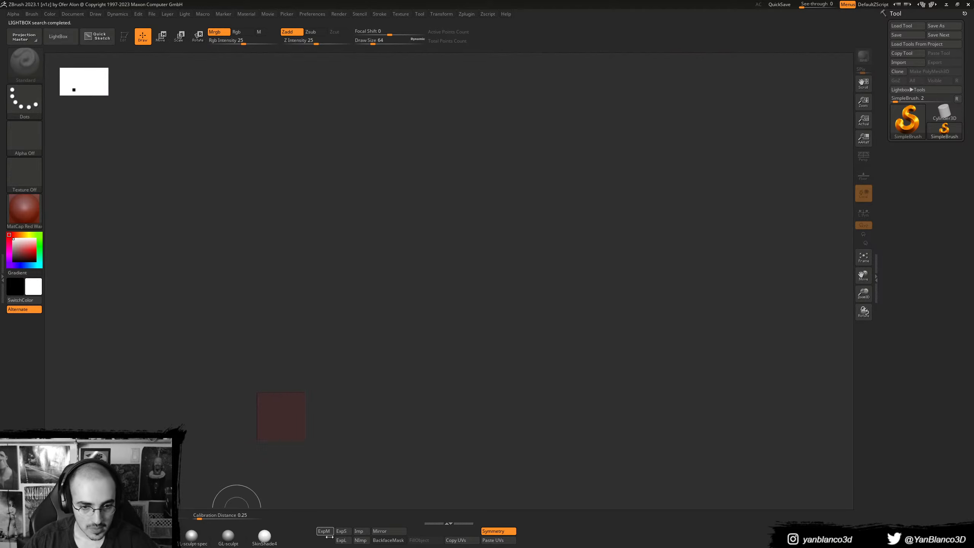
pyautogui.click(342, 540)
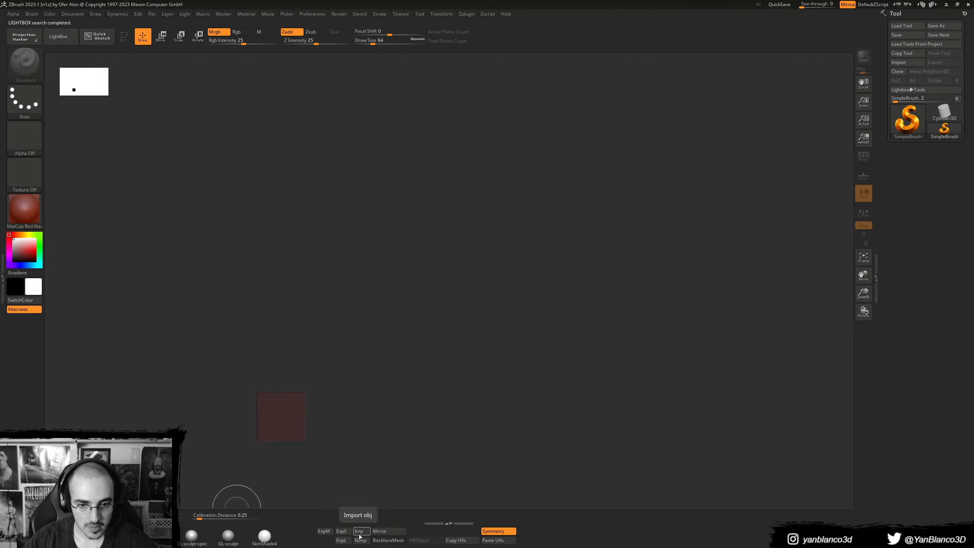
pyautogui.click(360, 540)
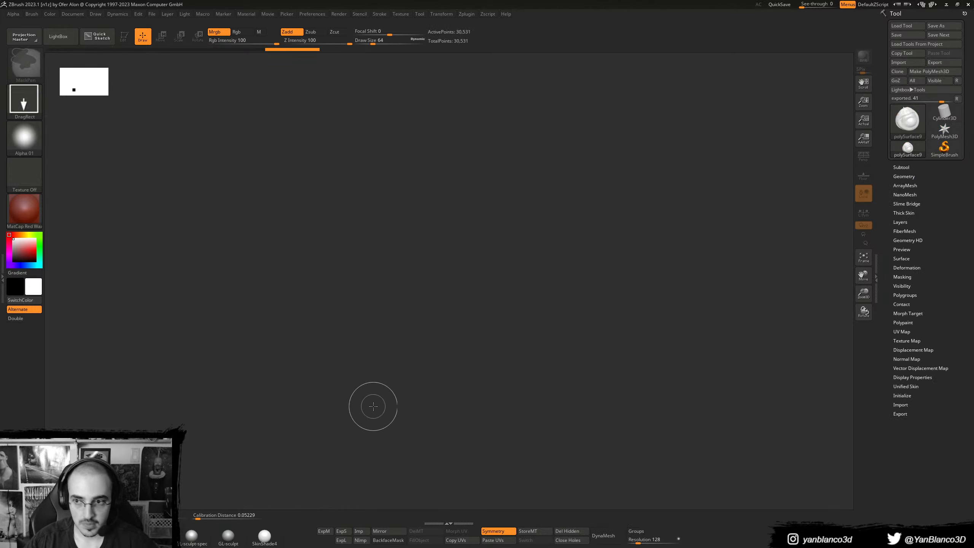
# - Place the imported head mesh on the canvas in Edit mode, frame it and apply the GL-sculpt material
pyautogui.moveTo(420, 403); pyautogui.dragTo(446, 427)
pyautogui.press('t')
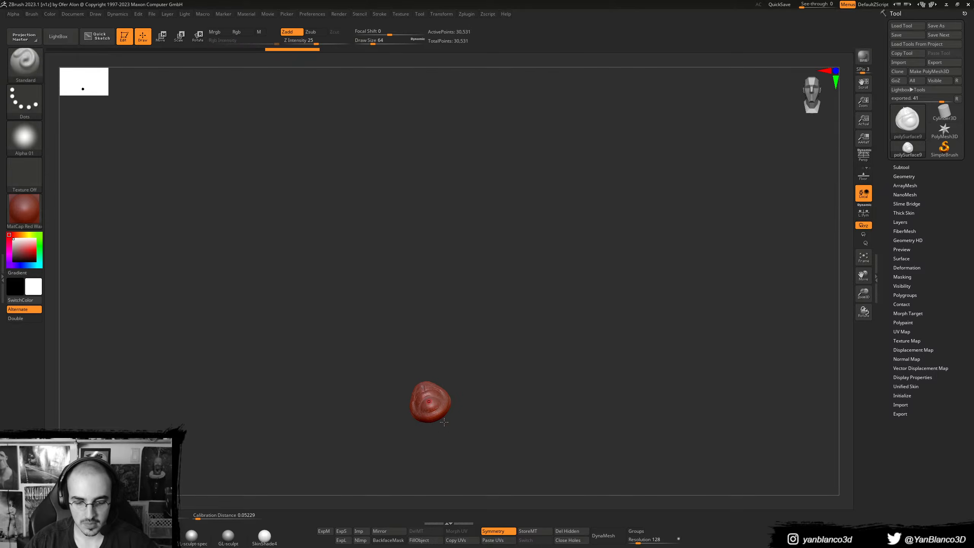
pyautogui.press('f')
pyautogui.click(228, 536)
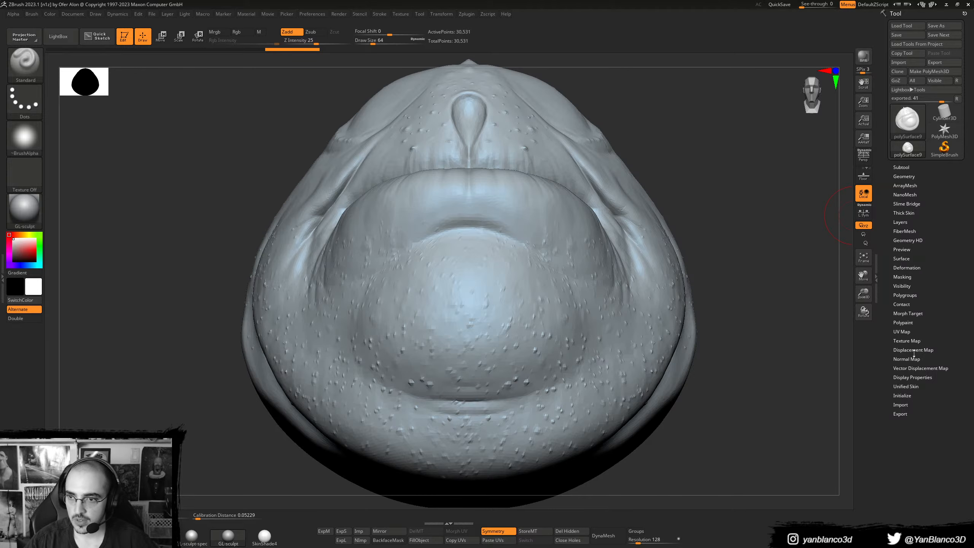
# - Apply the Mirror deformation to the head mesh
pyautogui.click(908, 268)
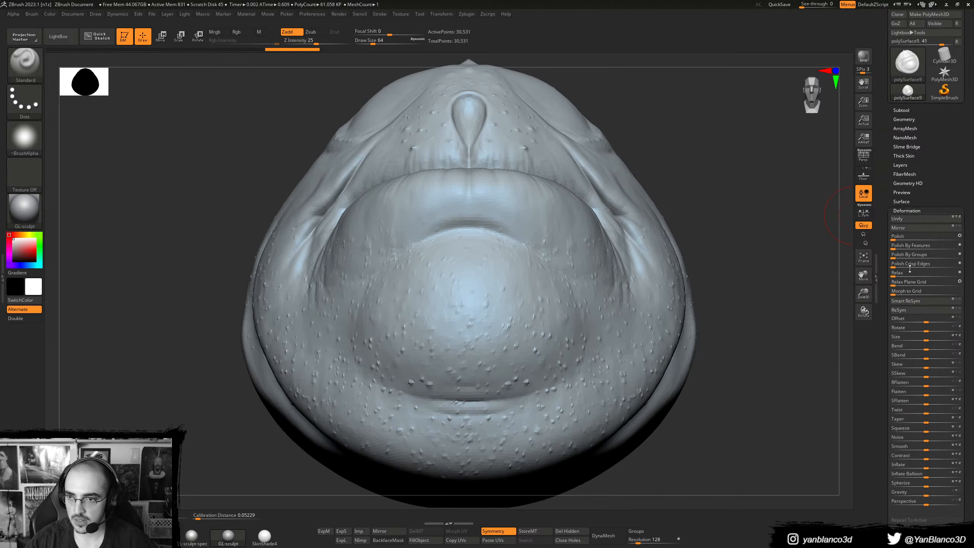
pyautogui.scroll(-5, 928, 284)
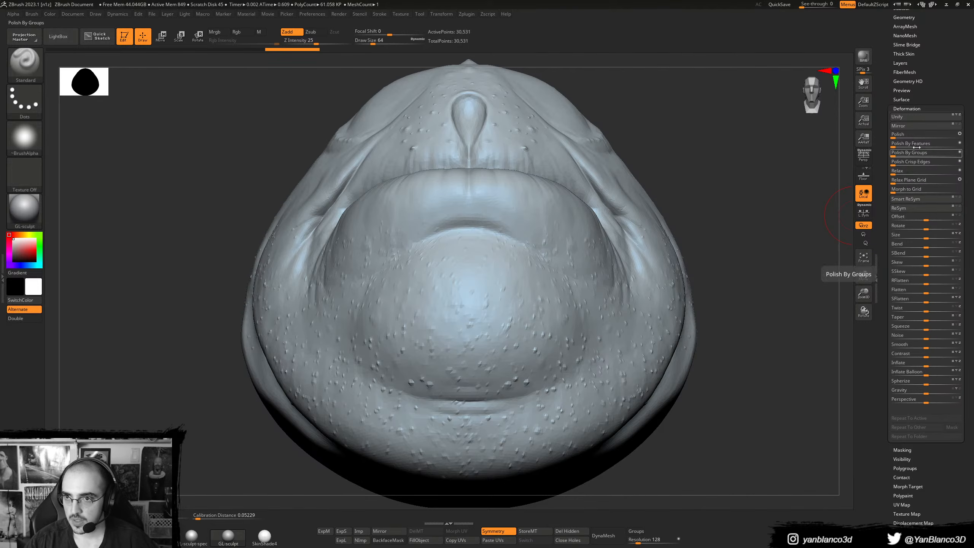
pyautogui.click(942, 126)
pyautogui.keyDown('alt'); pyautogui.moveTo(653, 249); pyautogui.dragTo(625, 276, button='right'); pyautogui.keyUp('alt')
pyautogui.keyDown('ctrl'); pyautogui.moveTo(625, 276); pyautogui.dragTo(616, 283, button='right'); pyautogui.keyUp('ctrl')
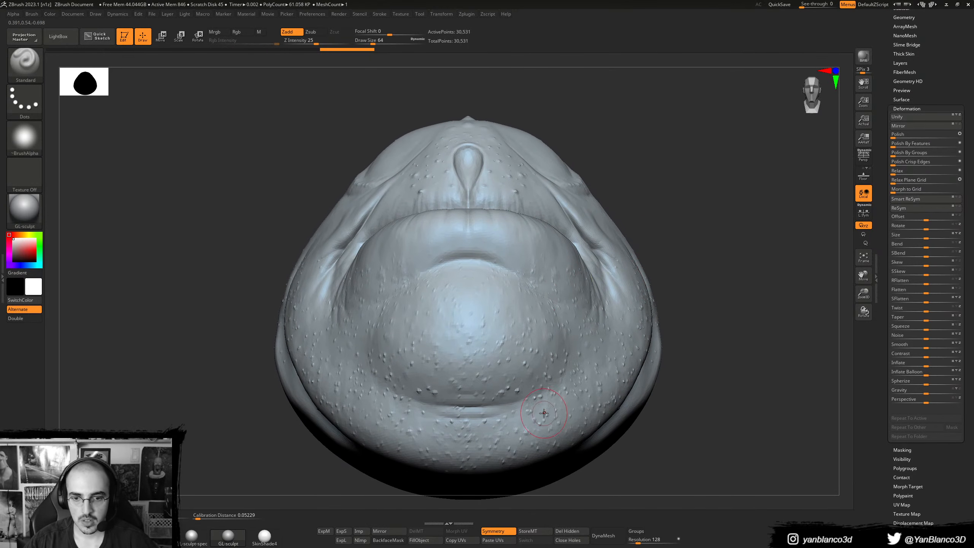
# - Mirror the head across the X axis merged into one SubTool, and compare it with the unmirrored state
pyautogui.click(401, 534)
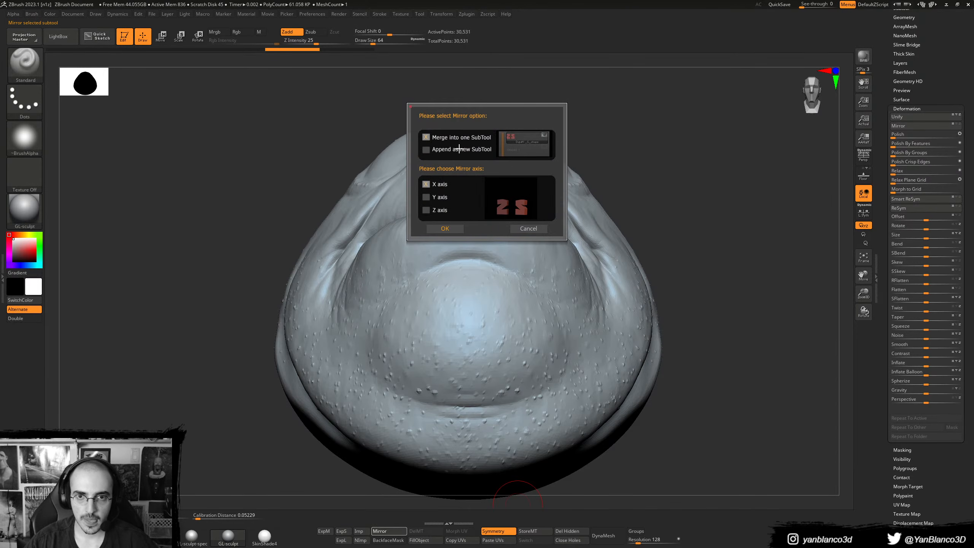
pyautogui.click(447, 227)
pyautogui.moveTo(525, 267)
pyautogui.mouseDown(button='right')
pyautogui.moveTo(524, 328)
pyautogui.moveTo(495, 309)
pyautogui.mouseUp(button='right')
pyautogui.hotkey('ctrl', 'z')
pyautogui.hotkey('ctrl', 'shift', 'z')
pyautogui.moveTo(485, 272)
pyautogui.mouseDown(button='right')
pyautogui.moveTo(526, 478)
pyautogui.moveTo(627, 256)
pyautogui.moveTo(485, 302)
pyautogui.moveTo(667, 309)
pyautogui.mouseUp(button='right')
pyautogui.hotkey('ctrl', 'z')
pyautogui.hotkey('ctrl', 'shift', 'z')
pyautogui.keyDown('alt'); pyautogui.moveTo(668, 309); pyautogui.dragTo(570, 309, button='right'); pyautogui.keyUp('alt')
pyautogui.keyDown('alt'); pyautogui.moveTo(464, 317); pyautogui.dragTo(500, 312, button='right'); pyautogui.keyUp('alt')
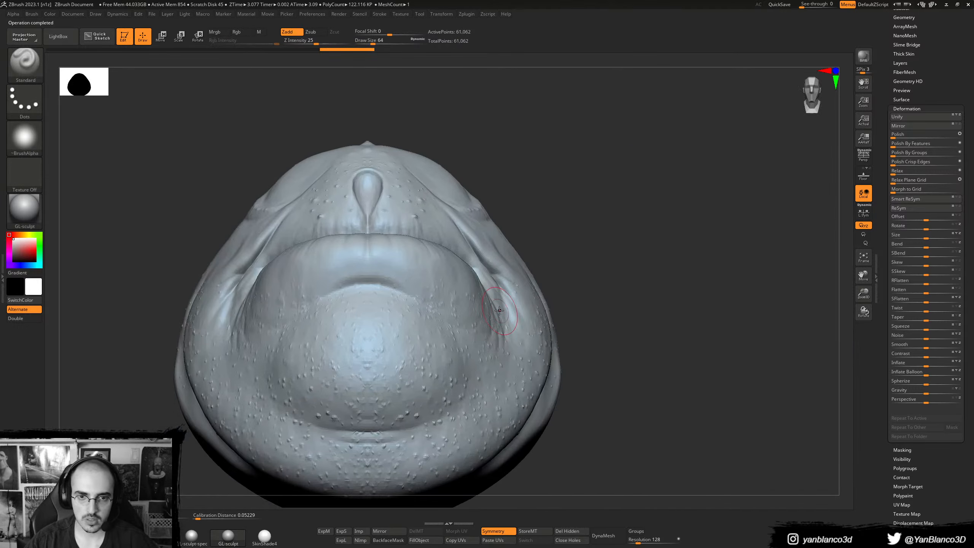
# - Switch back to Maya and make the head sculpt polySurface9 the live surface
pyautogui.press('super')
pyautogui.press('super')
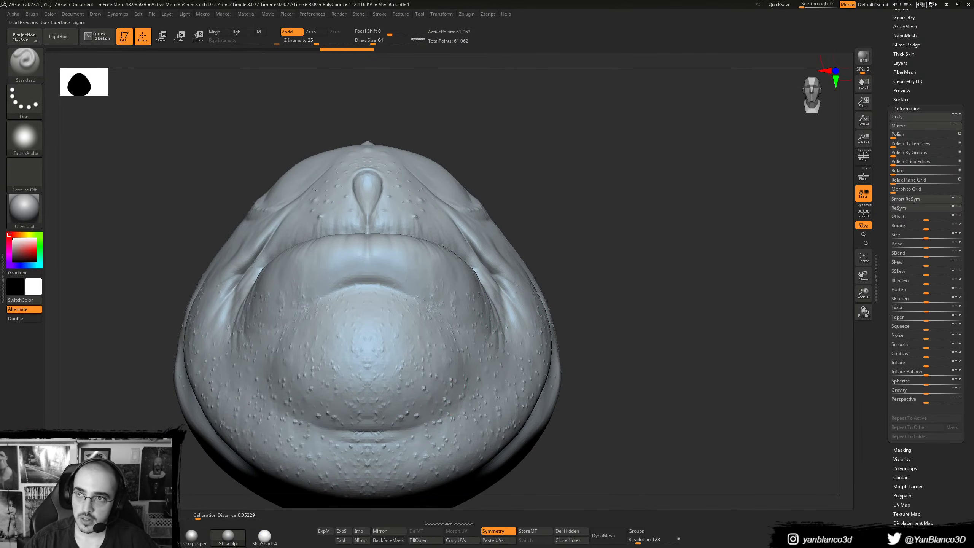
pyautogui.hotkey('alt', 'Tab')
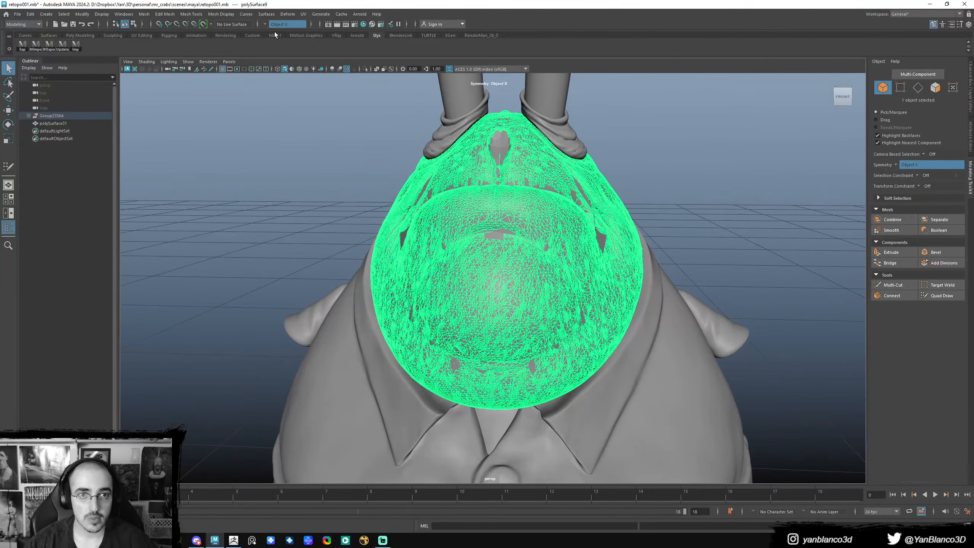
pyautogui.click(203, 25)
pyautogui.scroll(1, 447, 213)
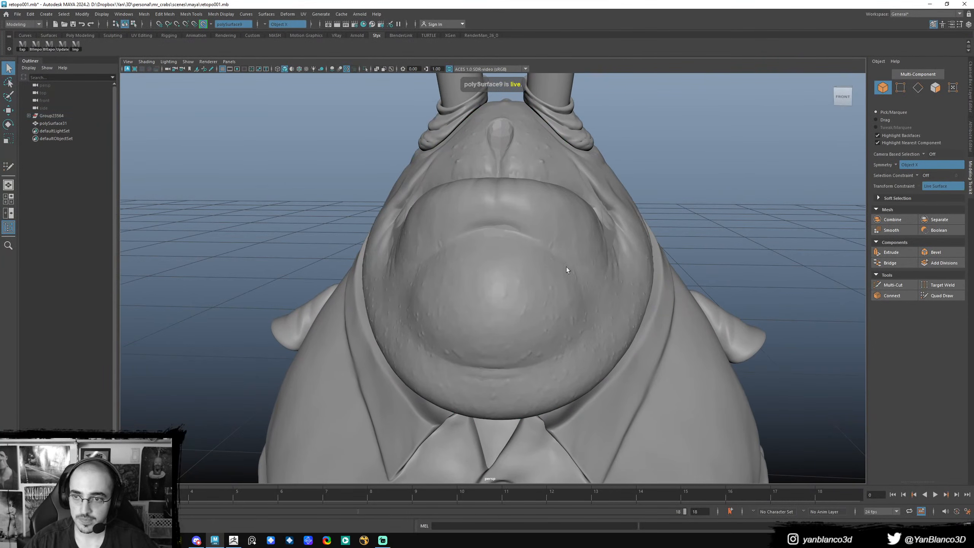
# - Select the retopology mesh polySurface31 and start Quad Draw on it
pyautogui.click(553, 269)
pyautogui.click(538, 221)
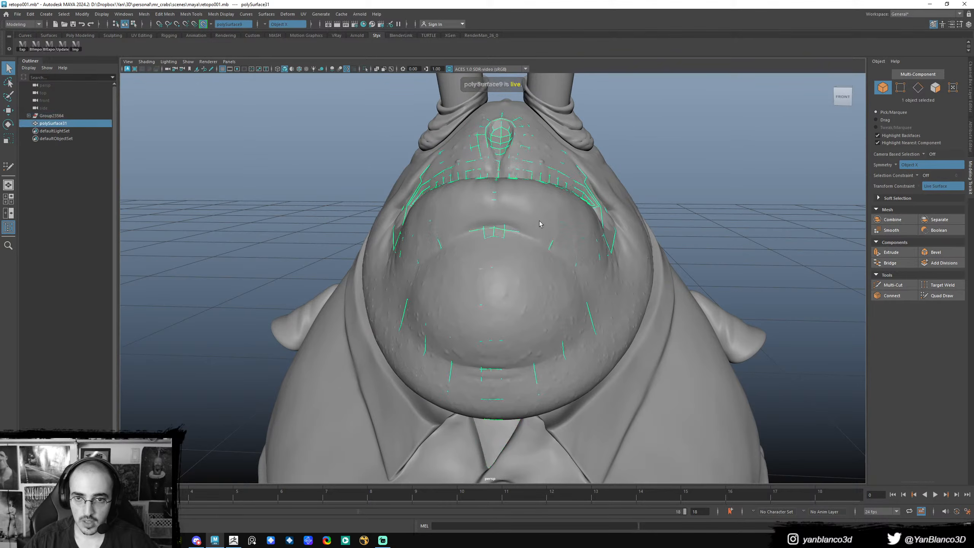
pyautogui.click(932, 296)
# - Extend the mirrored chin band further up around the side of the jaw and even out its vertices
pyautogui.moveTo(583, 307)
pyautogui.keyDown('alt'); pyautogui.mouseDown()
pyautogui.moveTo(467, 322)
pyautogui.moveTo(521, 348)
pyautogui.moveTo(526, 338)
pyautogui.moveTo(520, 328)
pyautogui.moveTo(482, 372)
pyautogui.moveTo(525, 366)
pyautogui.moveTo(577, 351)
pyautogui.moveTo(484, 336)
pyautogui.mouseUp(); pyautogui.keyUp('alt')
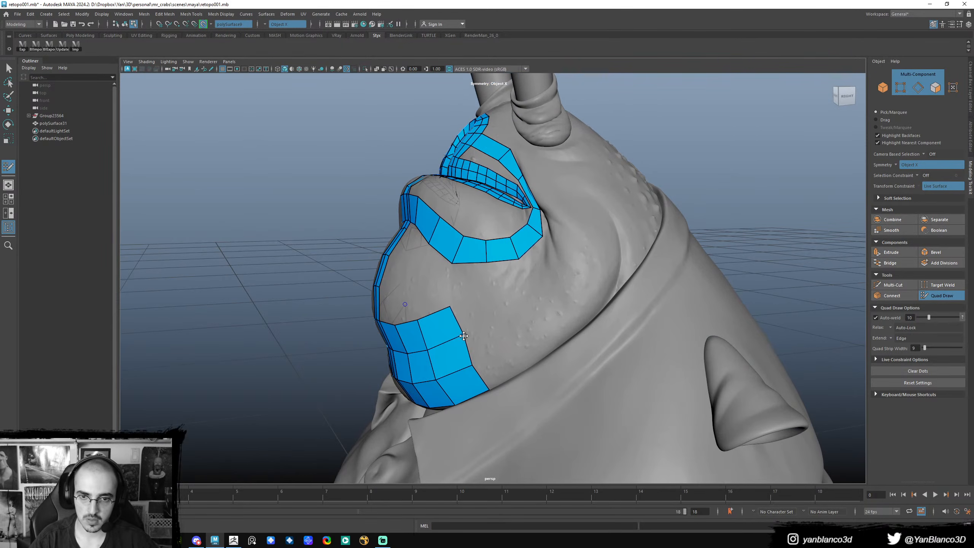
pyautogui.moveTo(484, 377); pyautogui.dragTo(528, 359)
pyautogui.moveTo(528, 360)
pyautogui.mouseDown(button='middle')
pyautogui.moveTo(545, 348)
pyautogui.moveTo(538, 345)
pyautogui.mouseUp(button='middle')
pyautogui.moveTo(502, 281); pyautogui.dragTo(518, 338)
pyautogui.press('Tab')
pyautogui.moveTo(519, 334); pyautogui.dragTo(559, 307, button='middle')
pyautogui.moveTo(499, 297)
pyautogui.mouseDown()
pyautogui.moveTo(480, 315)
pyautogui.moveTo(497, 304)
pyautogui.mouseUp()
pyautogui.moveTo(537, 271); pyautogui.dragTo(533, 294)
pyautogui.moveTo(566, 333); pyautogui.dragTo(563, 336)
# - Adjust the vertices at the upper end of the narrow central chin strip, just beneath the lip band
pyautogui.keyDown('alt'); pyautogui.moveTo(495, 327); pyautogui.dragTo(544, 307); pyautogui.keyUp('alt')
pyautogui.moveTo(501, 236); pyautogui.dragTo(501, 239)
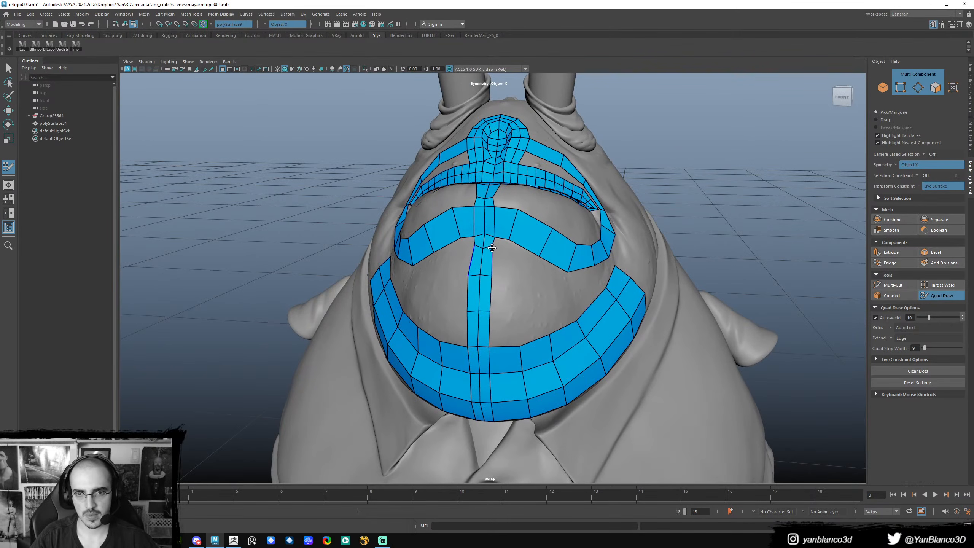
pyautogui.hotkey('ctrl', 'z')
pyautogui.moveTo(494, 247); pyautogui.dragTo(497, 250)
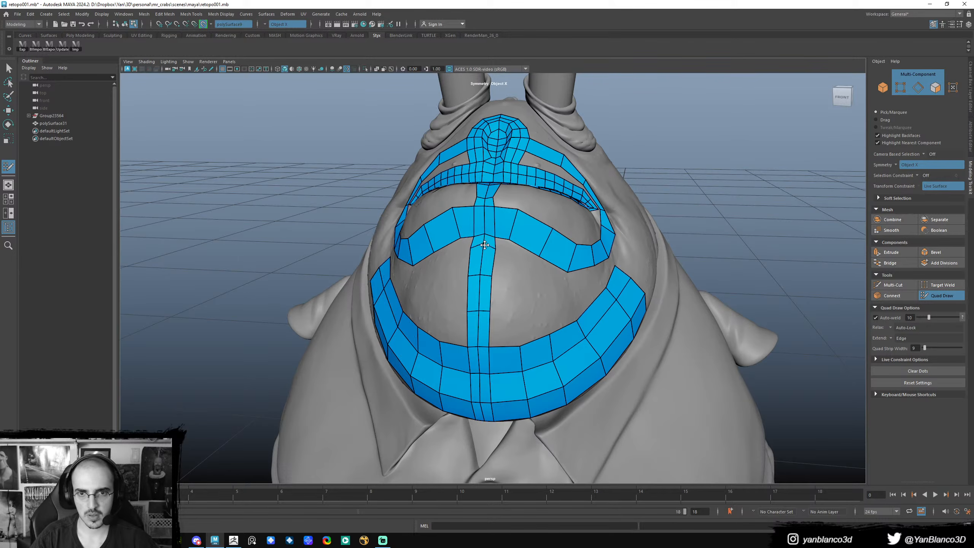
# - Add a mirrored column of wider quads beside the central strip, connecting the lip band to the chin band
pyautogui.keyDown('alt'); pyautogui.moveTo(491, 292); pyautogui.dragTo(517, 302); pyautogui.keyUp('alt')
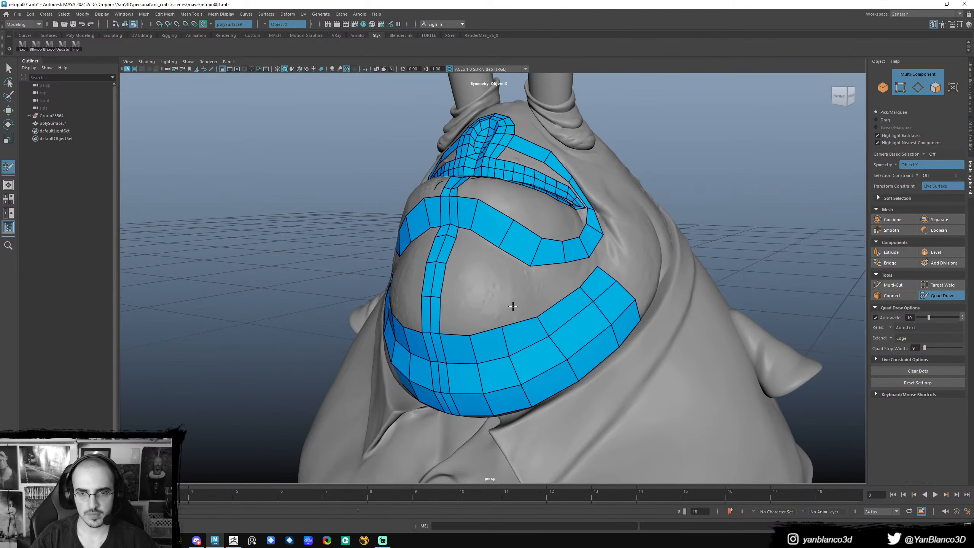
pyautogui.keyDown('alt'); pyautogui.moveTo(476, 327); pyautogui.dragTo(479, 233); pyautogui.keyUp('alt')
pyautogui.moveTo(508, 273); pyautogui.dragTo(481, 275)
pyautogui.keyDown('alt'); pyautogui.moveTo(481, 275); pyautogui.dragTo(456, 283); pyautogui.keyUp('alt')
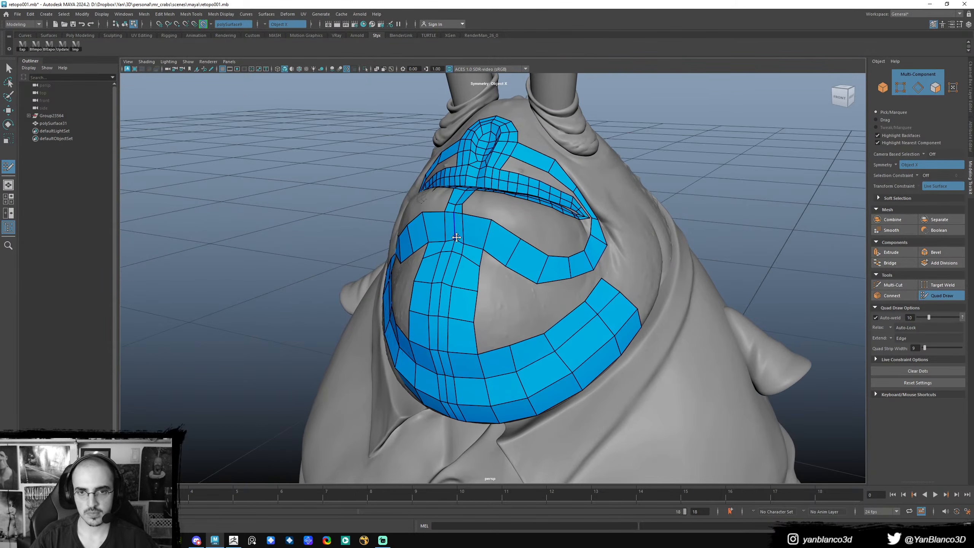
pyautogui.keyDown('alt'); pyautogui.moveTo(504, 244); pyautogui.dragTo(493, 312); pyautogui.keyUp('alt')
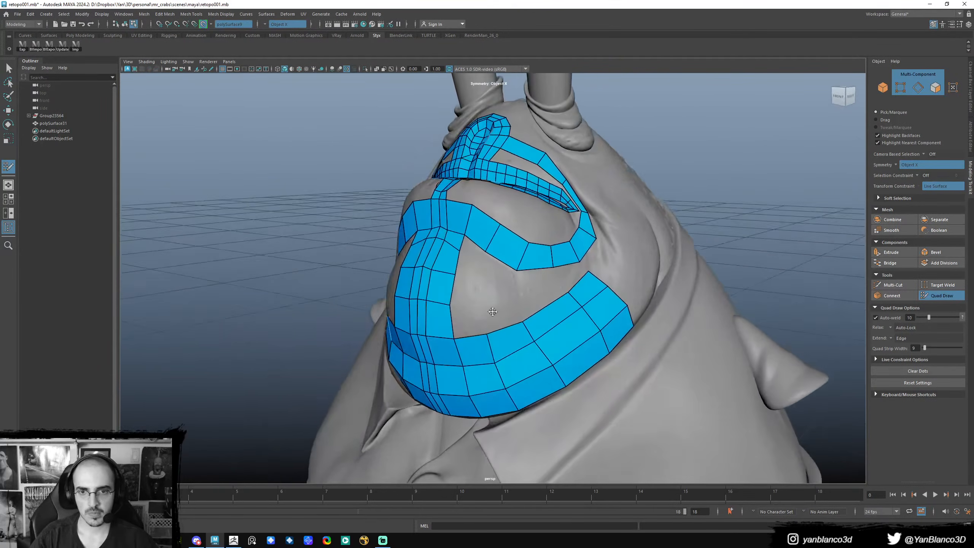
pyautogui.keyDown('shift'); pyautogui.click(510, 345); pyautogui.keyUp('shift')
pyautogui.moveTo(510, 346)
pyautogui.keyDown('alt'); pyautogui.mouseDown()
pyautogui.moveTo(512, 321)
pyautogui.moveTo(537, 309)
pyautogui.mouseUp(); pyautogui.keyUp('alt')
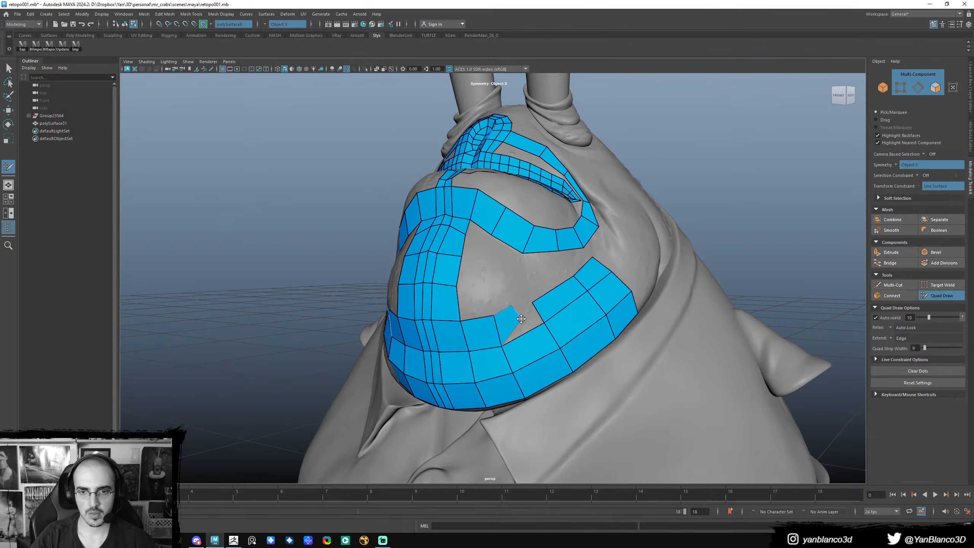
pyautogui.keyDown('ctrl'); pyautogui.keyDown('shift'); pyautogui.click(519, 350); pyautogui.keyUp('shift'); pyautogui.keyUp('ctrl')
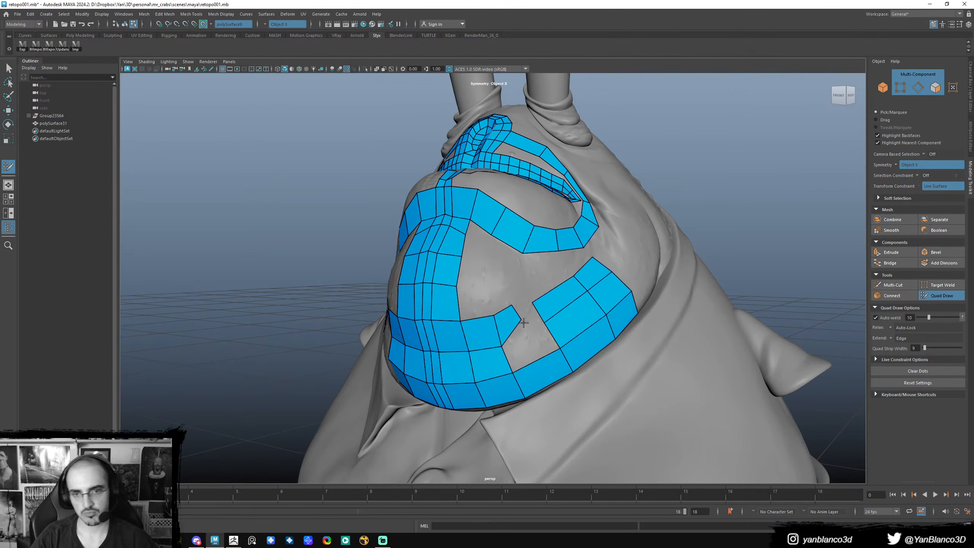
pyautogui.keyDown('alt'); pyautogui.moveTo(531, 339); pyautogui.dragTo(540, 329); pyautogui.keyUp('alt')
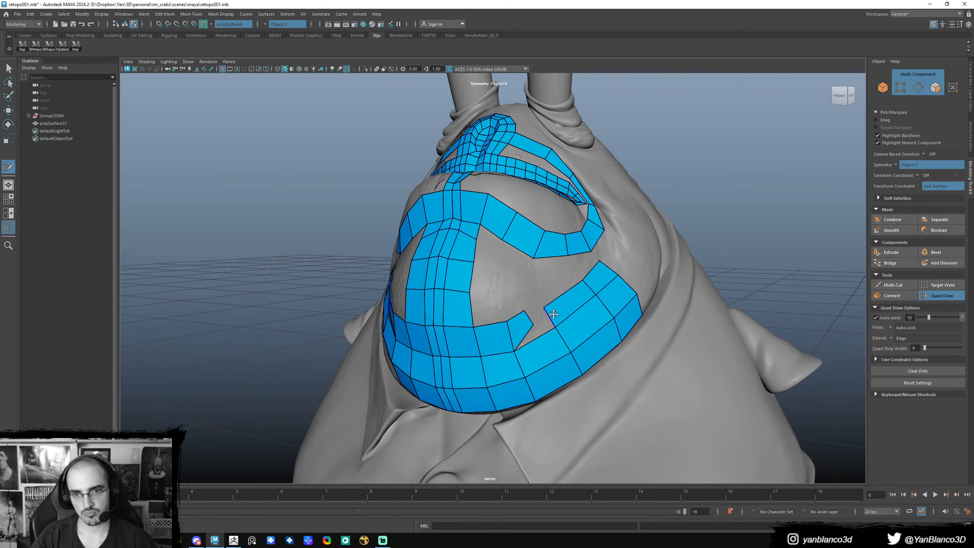
pyautogui.keyDown('shift'); pyautogui.click(534, 330); pyautogui.keyUp('shift')
pyautogui.moveTo(534, 312)
pyautogui.keyDown('alt'); pyautogui.mouseDown()
pyautogui.moveTo(531, 276)
pyautogui.moveTo(534, 316)
pyautogui.mouseUp(); pyautogui.keyUp('alt')
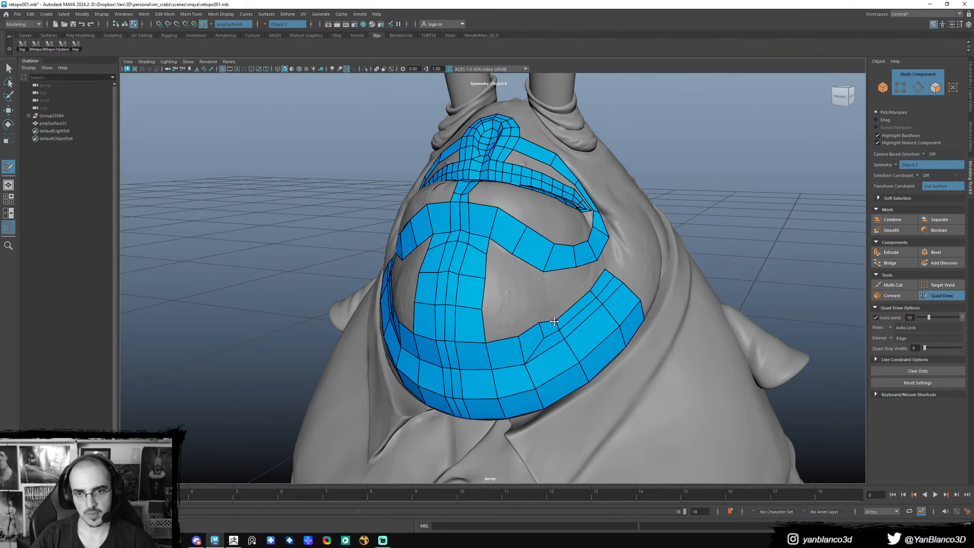
pyautogui.keyDown('ctrl'); pyautogui.keyDown('shift'); pyautogui.click(542, 342); pyautogui.keyUp('shift'); pyautogui.keyUp('ctrl')
pyautogui.moveTo(567, 320)
pyautogui.keyDown('ctrl'); pyautogui.keyDown('shift'); pyautogui.mouseDown()
pyautogui.moveTo(601, 286)
pyautogui.moveTo(609, 290)
pyautogui.mouseUp(); pyautogui.keyUp('shift'); pyautogui.keyUp('ctrl')
pyautogui.moveTo(537, 343)
pyautogui.keyDown('alt'); pyautogui.mouseDown()
pyautogui.moveTo(545, 325)
pyautogui.moveTo(557, 336)
pyautogui.moveTo(548, 330)
pyautogui.mouseUp(); pyautogui.keyUp('alt')
pyautogui.keyDown('ctrl'); pyautogui.keyDown('shift'); pyautogui.click(545, 326); pyautogui.keyUp('shift'); pyautogui.keyUp('ctrl')
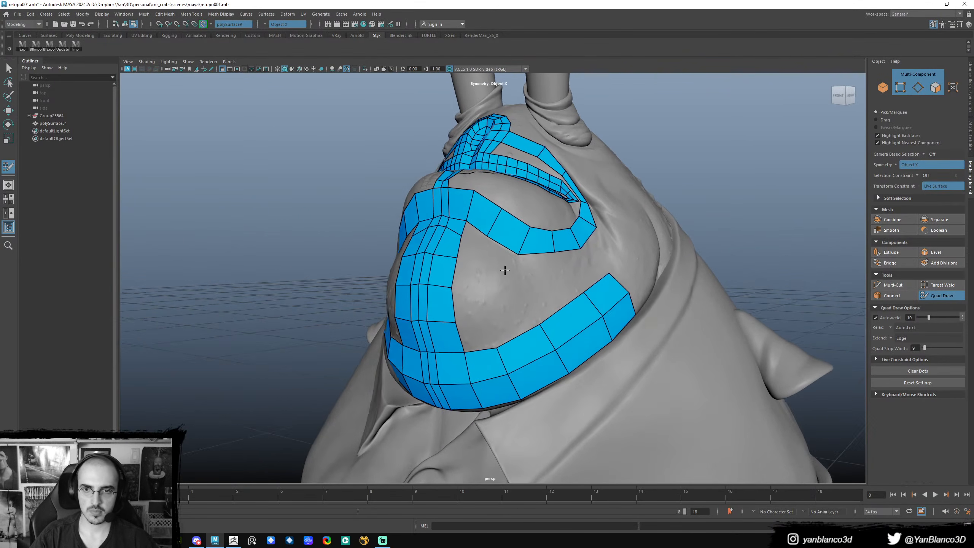
# - Add a second row of quads beneath the lip band, joined to the central columns, with one quad extending down the chin's side
pyautogui.keyDown('alt'); pyautogui.moveTo(505, 270); pyautogui.dragTo(519, 272); pyautogui.keyUp('alt')
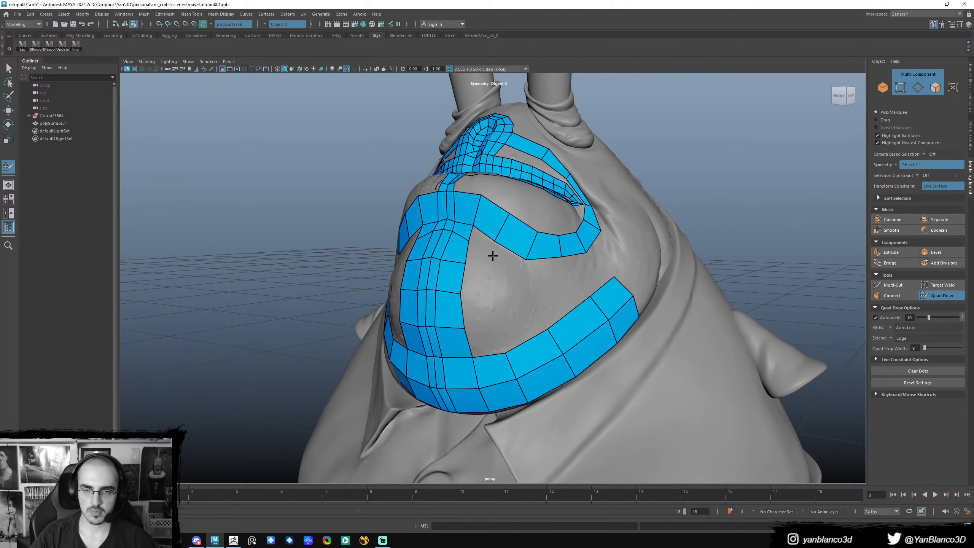
pyautogui.moveTo(510, 254); pyautogui.dragTo(516, 288)
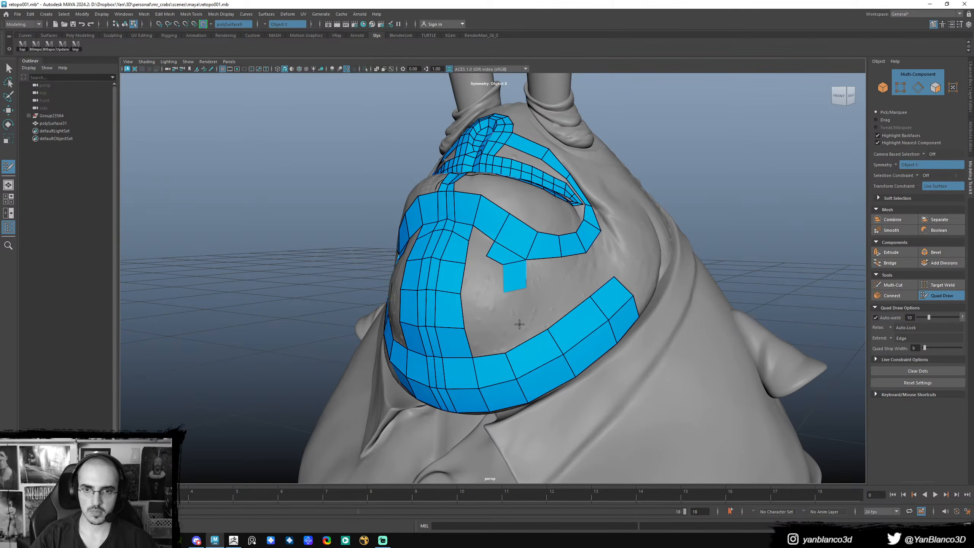
pyautogui.keyDown('alt'); pyautogui.moveTo(517, 322); pyautogui.dragTo(523, 319); pyautogui.keyUp('alt')
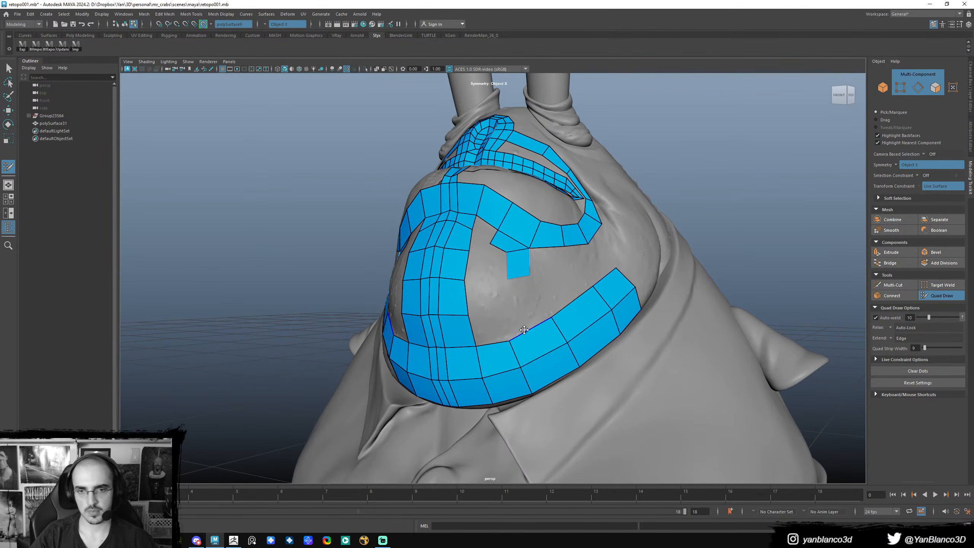
pyautogui.keyDown('alt'); pyautogui.moveTo(524, 332); pyautogui.dragTo(530, 331); pyautogui.keyUp('alt')
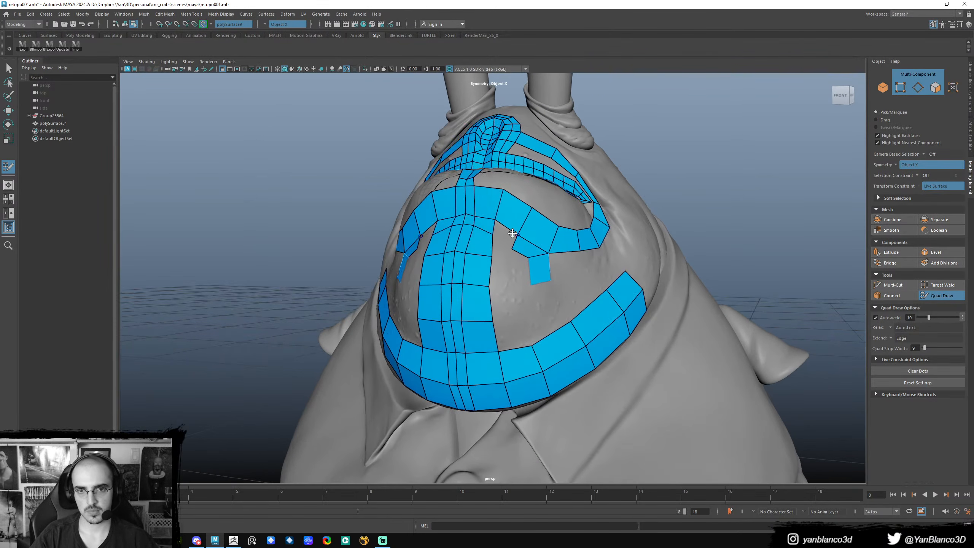
pyautogui.keyDown('shift'); pyautogui.click(502, 235); pyautogui.keyUp('shift')
pyautogui.keyDown('alt'); pyautogui.moveTo(528, 286); pyautogui.dragTo(523, 287); pyautogui.keyUp('alt')
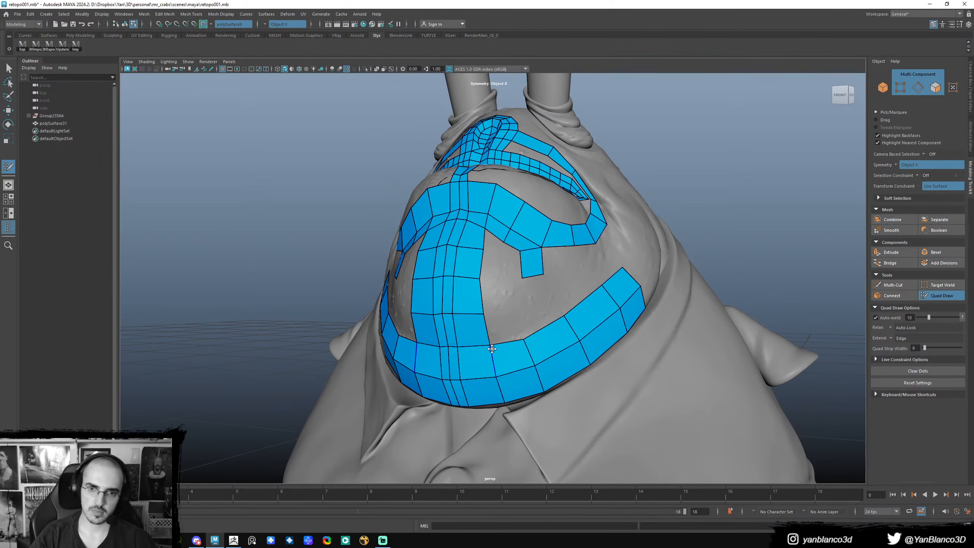
# - Add a partial quad row above the chin band and extend the strip descending from the lip band toward it
pyautogui.moveTo(490, 331); pyautogui.dragTo(536, 300)
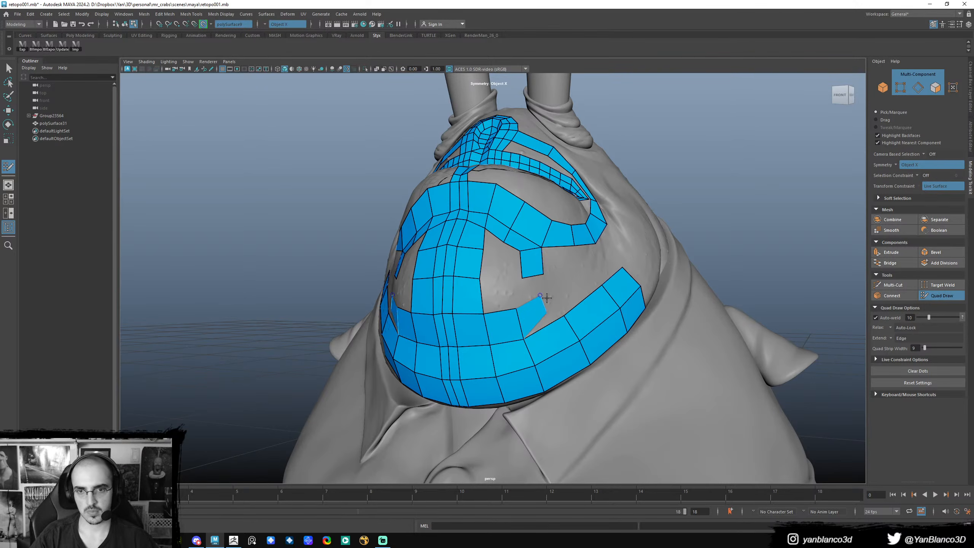
pyautogui.keyDown('alt'); pyautogui.moveTo(554, 302); pyautogui.dragTo(553, 307); pyautogui.keyUp('alt')
pyautogui.keyDown('shift'); pyautogui.click(538, 298); pyautogui.keyUp('shift')
pyautogui.moveTo(524, 341); pyautogui.dragTo(551, 316)
pyautogui.keyDown('ctrl'); pyautogui.keyDown('shift'); pyautogui.click(552, 306); pyautogui.keyUp('shift'); pyautogui.keyUp('ctrl')
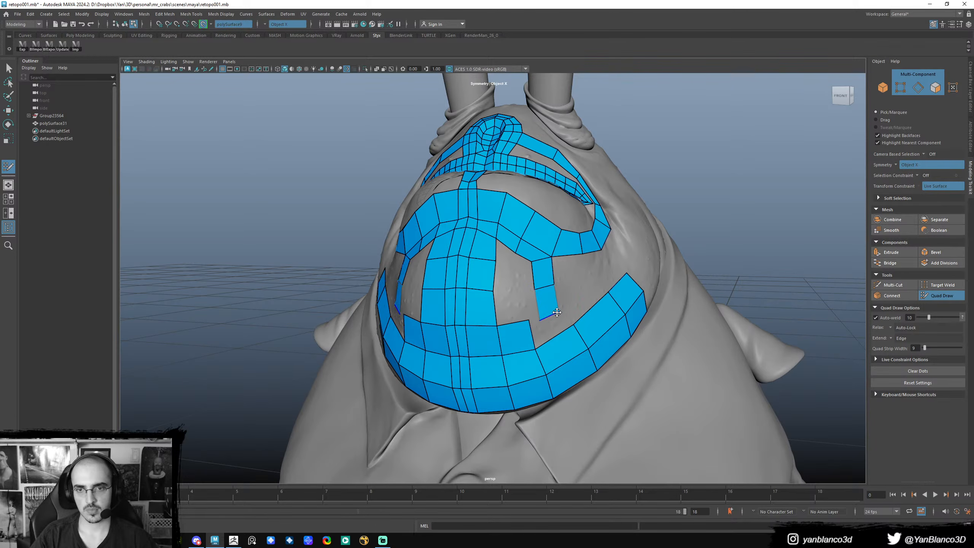
# - Bridge the descending strip to the chin row and reposition the joining vertices to close the loop around the chin
pyautogui.moveTo(530, 320); pyautogui.dragTo(529, 325)
pyautogui.moveTo(548, 316); pyautogui.dragTo(546, 311)
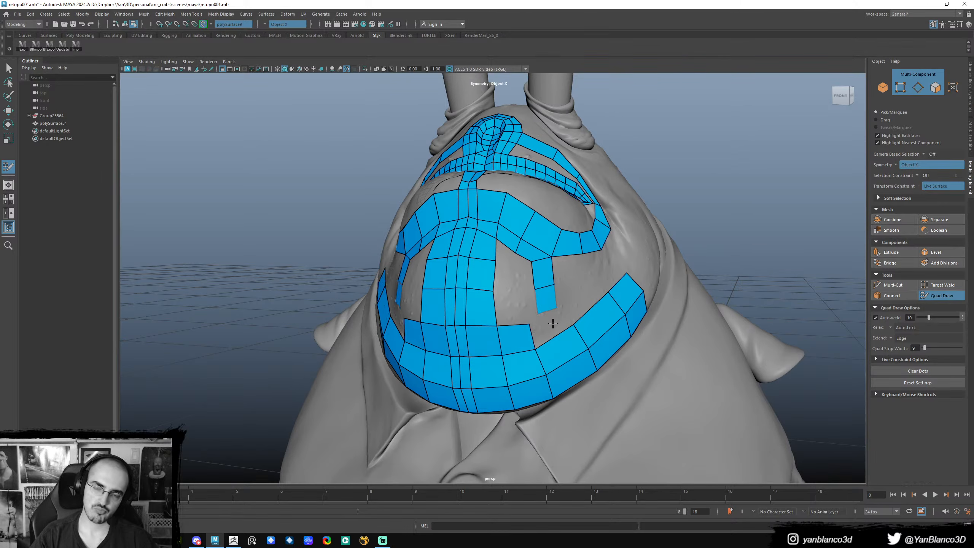
pyautogui.keyDown('ctrl'); pyautogui.keyDown('shift'); pyautogui.moveTo(553, 339); pyautogui.dragTo(546, 323); pyautogui.keyUp('shift'); pyautogui.keyUp('ctrl')
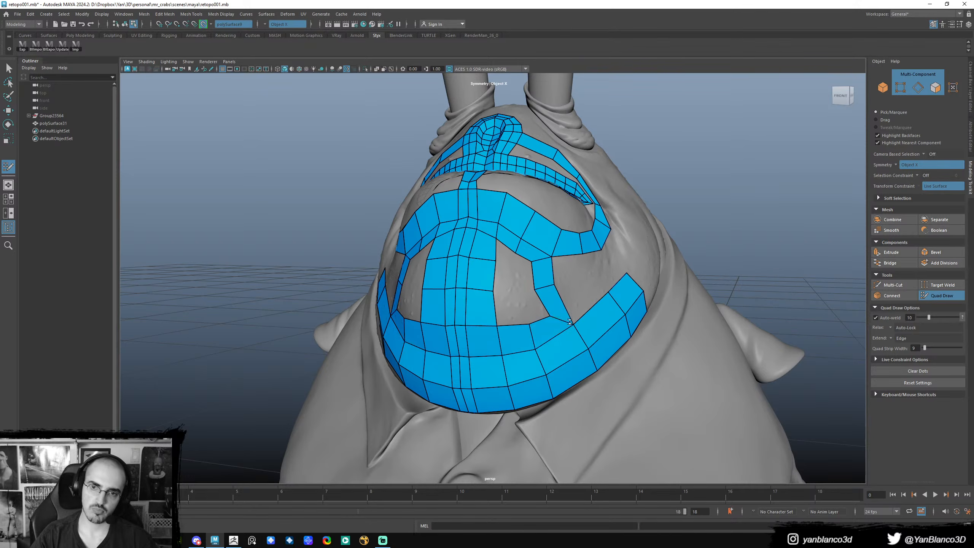
pyautogui.moveTo(551, 317); pyautogui.dragTo(521, 325)
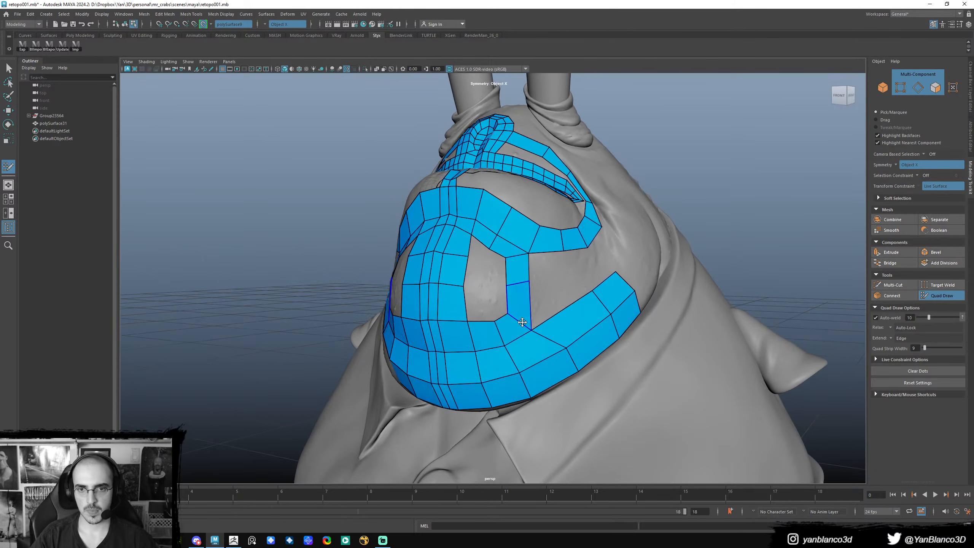
pyautogui.keyDown('alt'); pyautogui.moveTo(559, 363); pyautogui.dragTo(528, 279); pyautogui.keyUp('alt')
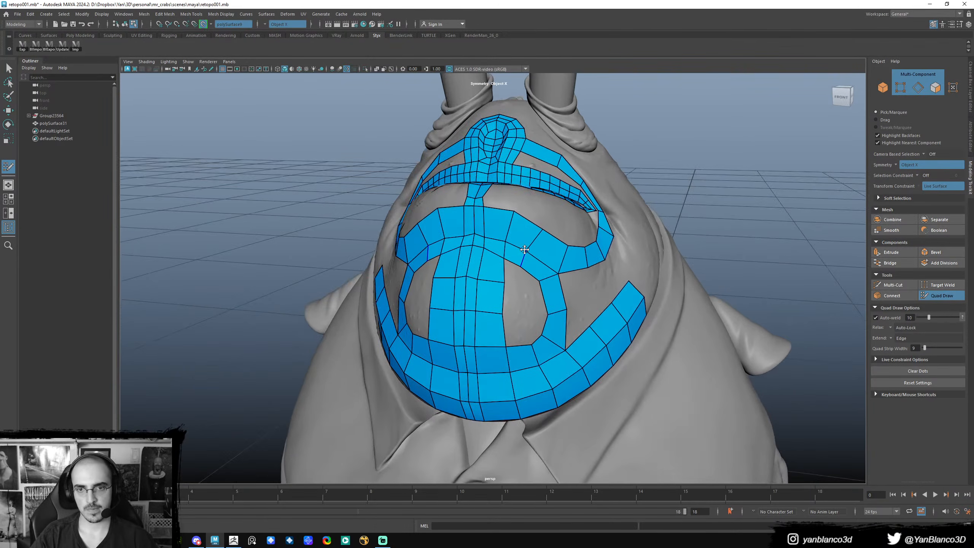
# - Adjust a lip band vertex and insert mirrored edge loops through the lip band and the chin loop
pyautogui.moveTo(536, 232); pyautogui.dragTo(532, 223)
pyautogui.keyDown('ctrl'); pyautogui.click(548, 251); pyautogui.keyUp('ctrl')
pyautogui.keyDown('alt'); pyautogui.moveTo(535, 296); pyautogui.dragTo(521, 273); pyautogui.keyUp('alt')
pyautogui.keyDown('ctrl'); pyautogui.click(550, 307); pyautogui.keyUp('ctrl')
# - Fill the gap between the central chin columns and the side loop with mirrored quads, and relax the filled area
pyautogui.keyDown('alt'); pyautogui.moveTo(527, 335); pyautogui.dragTo(525, 295); pyautogui.keyUp('alt')
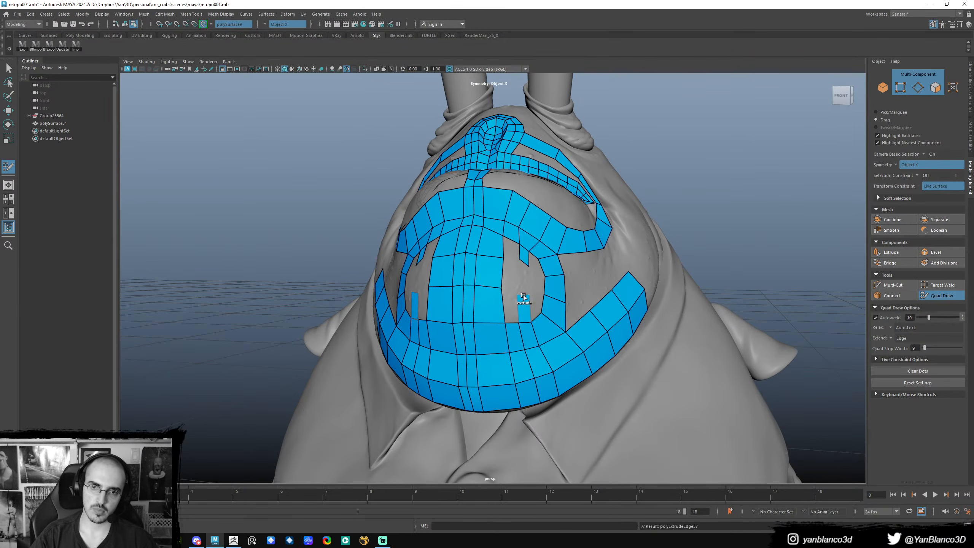
pyautogui.keyDown('shift'); pyautogui.click(524, 277); pyautogui.keyUp('shift')
pyautogui.keyDown('shift'); pyautogui.click(537, 306); pyautogui.keyUp('shift')
pyautogui.keyDown('shift'); pyautogui.click(536, 282); pyautogui.keyUp('shift')
pyautogui.keyDown('shift'); pyautogui.click(513, 256); pyautogui.keyUp('shift')
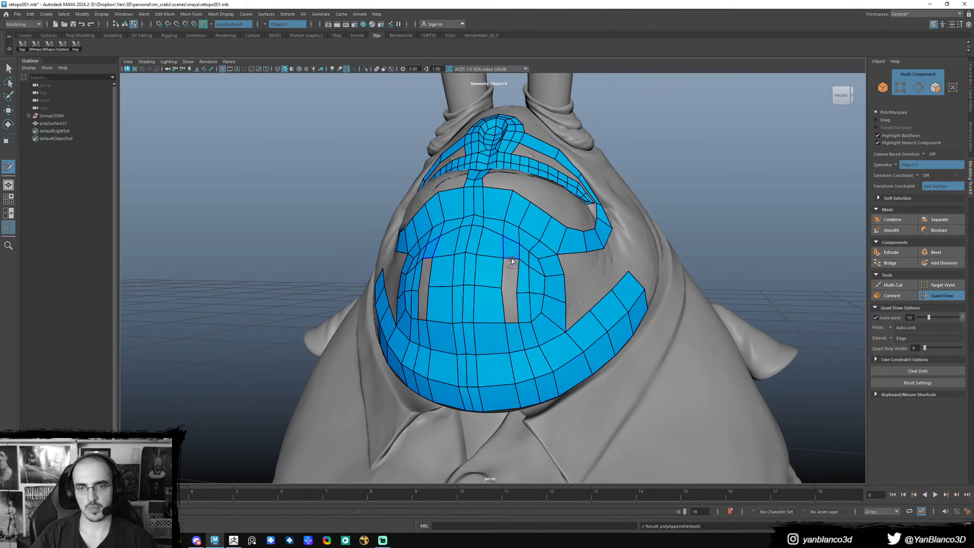
pyautogui.keyDown('shift'); pyautogui.click(512, 280); pyautogui.keyUp('shift')
pyautogui.keyDown('shift'); pyautogui.click(513, 310); pyautogui.keyUp('shift')
pyautogui.keyDown('alt'); pyautogui.moveTo(512, 313); pyautogui.dragTo(506, 323); pyautogui.keyUp('alt')
pyautogui.moveTo(496, 270)
pyautogui.keyDown('shift'); pyautogui.mouseDown()
pyautogui.moveTo(472, 321)
pyautogui.moveTo(516, 287)
pyautogui.moveTo(532, 322)
pyautogui.moveTo(535, 288)
pyautogui.moveTo(522, 309)
pyautogui.mouseUp(); pyautogui.keyUp('shift')
# - Extend a column of quads outward from the chin's side, joining the lip band to the lower chin band
pyautogui.press('Tab')
pyautogui.moveTo(520, 350); pyautogui.dragTo(526, 341)
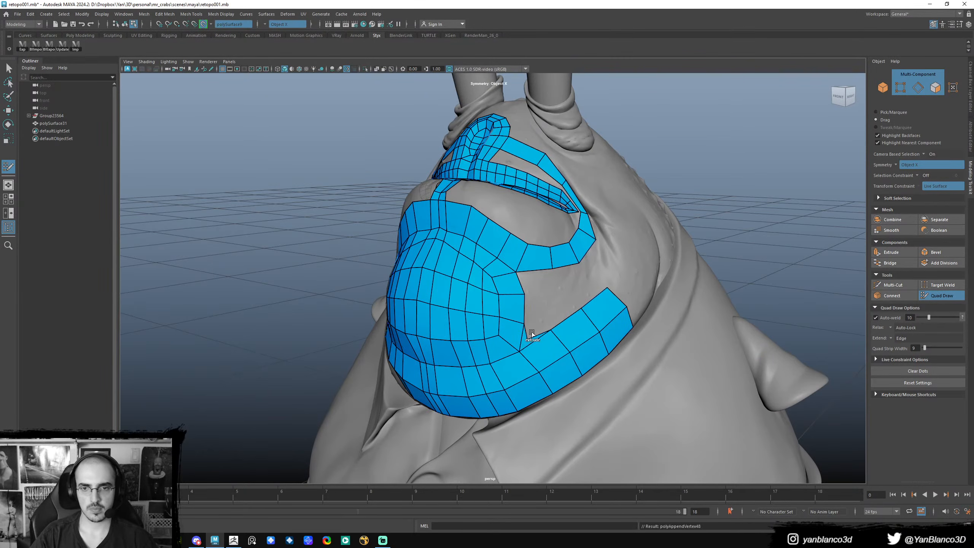
pyautogui.moveTo(519, 280); pyautogui.dragTo(551, 277)
pyautogui.keyDown('shift'); pyautogui.click(538, 308); pyautogui.keyUp('shift')
pyautogui.moveTo(546, 322)
pyautogui.mouseDown()
pyautogui.moveTo(558, 316)
pyautogui.moveTo(541, 303)
pyautogui.moveTo(535, 277)
pyautogui.mouseUp()
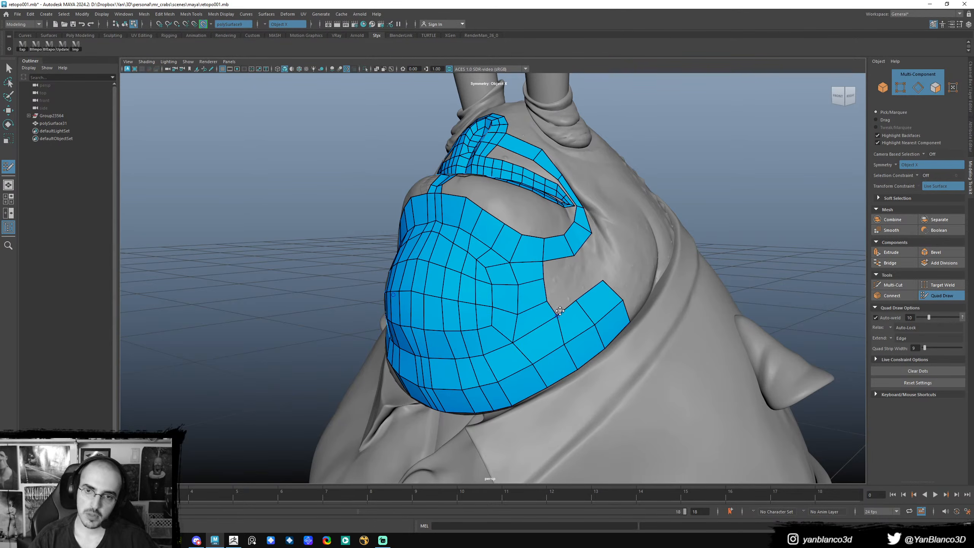
pyautogui.moveTo(557, 330)
pyautogui.keyDown('alt'); pyautogui.mouseDown()
pyautogui.moveTo(535, 356)
pyautogui.moveTo(497, 374)
pyautogui.moveTo(521, 372)
pyautogui.mouseUp(); pyautogui.keyUp('alt')
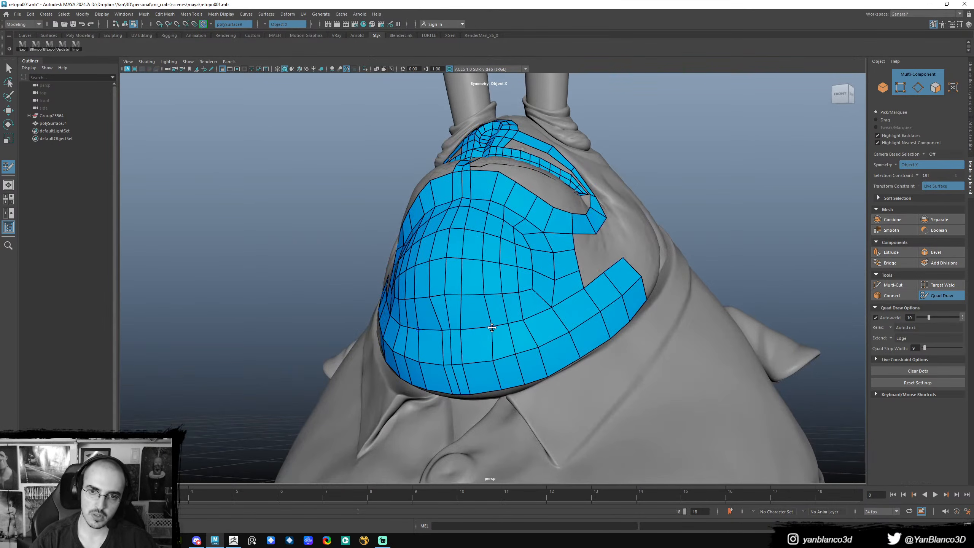
pyautogui.moveTo(493, 328)
pyautogui.keyDown('alt'); pyautogui.mouseDown()
pyautogui.moveTo(540, 336)
pyautogui.moveTo(537, 368)
pyautogui.moveTo(544, 335)
pyautogui.moveTo(559, 335)
pyautogui.mouseUp(); pyautogui.keyUp('alt')
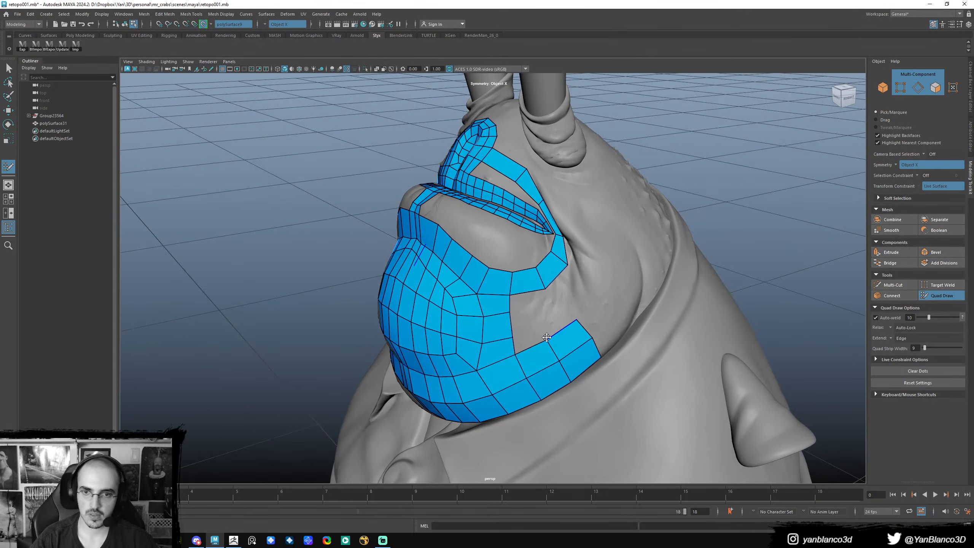
# - Reposition edges and vertices along the chin's side and relax the surrounding quads
pyautogui.moveTo(512, 324); pyautogui.dragTo(547, 318, button='middle')
pyautogui.moveTo(548, 339); pyautogui.dragTo(524, 301)
pyautogui.moveTo(534, 237)
pyautogui.keyDown('shift'); pyautogui.mouseDown()
pyautogui.moveTo(487, 255)
pyautogui.moveTo(475, 324)
pyautogui.moveTo(538, 321)
pyautogui.moveTo(498, 307)
pyautogui.moveTo(443, 319)
pyautogui.moveTo(514, 306)
pyautogui.moveTo(530, 308)
pyautogui.moveTo(498, 312)
pyautogui.moveTo(537, 311)
pyautogui.moveTo(408, 314)
pyautogui.moveTo(456, 296)
pyautogui.moveTo(521, 336)
pyautogui.mouseUp(); pyautogui.keyUp('shift')
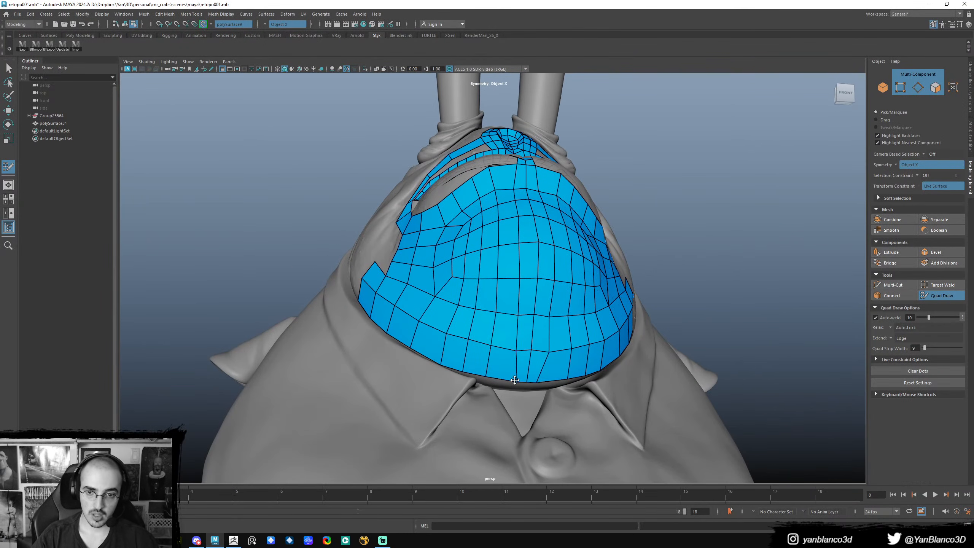
pyautogui.moveTo(506, 380)
pyautogui.keyDown('alt'); pyautogui.mouseDown()
pyautogui.moveTo(512, 363)
pyautogui.moveTo(487, 341)
pyautogui.moveTo(537, 315)
pyautogui.moveTo(528, 300)
pyautogui.moveTo(508, 307)
pyautogui.moveTo(542, 321)
pyautogui.moveTo(504, 307)
pyautogui.moveTo(501, 288)
pyautogui.mouseUp(); pyautogui.keyUp('alt')
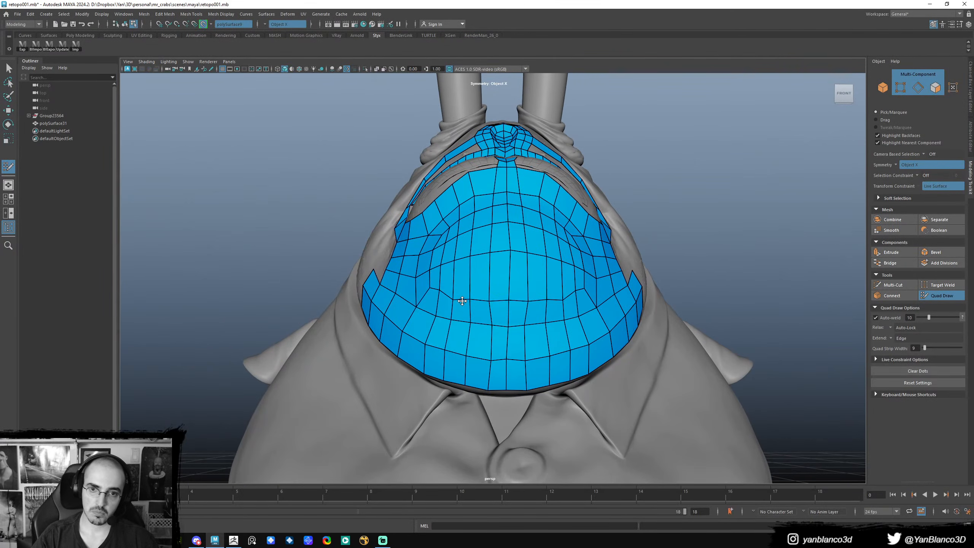
pyautogui.keyDown('alt'); pyautogui.moveTo(452, 295); pyautogui.dragTo(489, 308); pyautogui.keyUp('alt')
pyautogui.moveTo(437, 290); pyautogui.dragTo(438, 284)
pyautogui.moveTo(519, 274); pyautogui.dragTo(453, 304)
# - Insert a mirrored edge loop across the chin's side and smooth the vertex spacing with a resized relax brush
pyautogui.keyDown('ctrl'); pyautogui.click(498, 297); pyautogui.keyUp('ctrl')
pyautogui.press('b')
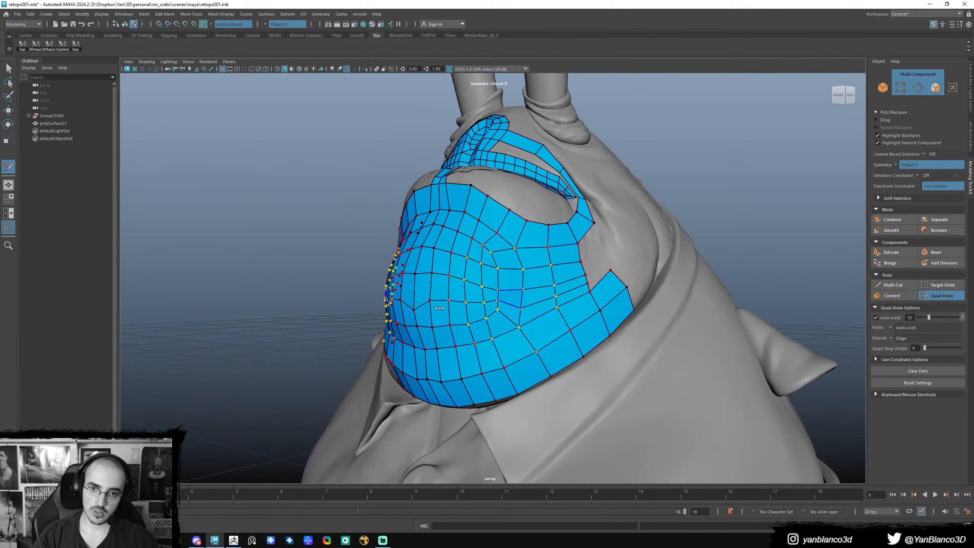
pyautogui.moveTo(512, 305)
pyautogui.keyDown('shift'); pyautogui.mouseDown()
pyautogui.moveTo(511, 293)
pyautogui.moveTo(435, 298)
pyautogui.moveTo(557, 278)
pyautogui.moveTo(523, 294)
pyautogui.moveTo(463, 270)
pyautogui.moveTo(537, 289)
pyautogui.moveTo(488, 349)
pyautogui.moveTo(447, 343)
pyautogui.moveTo(521, 341)
pyautogui.moveTo(467, 339)
pyautogui.mouseUp(); pyautogui.keyUp('shift')
pyautogui.press('q')
pyautogui.scroll(2, 513, 288)
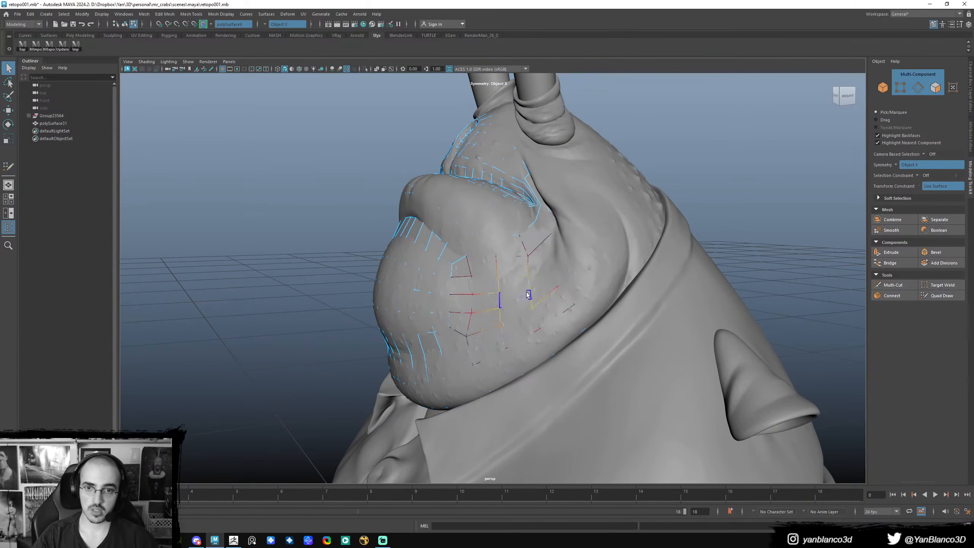
pyautogui.click(934, 299)
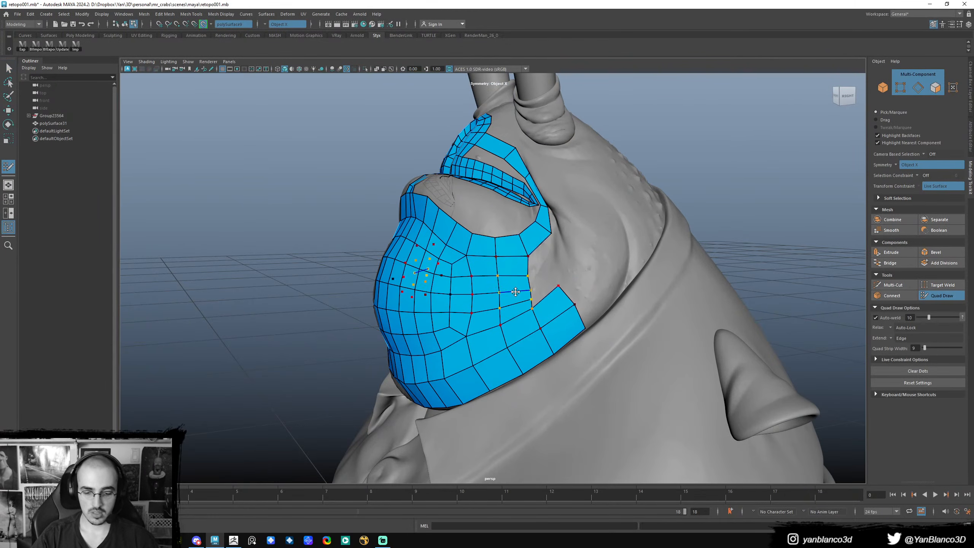
# - Extend quads from the outer edge of the strip running from the nose to the mouth corner, along the cheek fold
pyautogui.press('q')
pyautogui.keyDown('alt'); pyautogui.moveTo(554, 282); pyautogui.dragTo(587, 268); pyautogui.keyUp('alt')
pyautogui.press('y')
pyautogui.scroll(6, 576, 271)
pyautogui.keyDown('alt'); pyautogui.moveTo(576, 230); pyautogui.dragTo(529, 283, button='middle'); pyautogui.keyUp('alt')
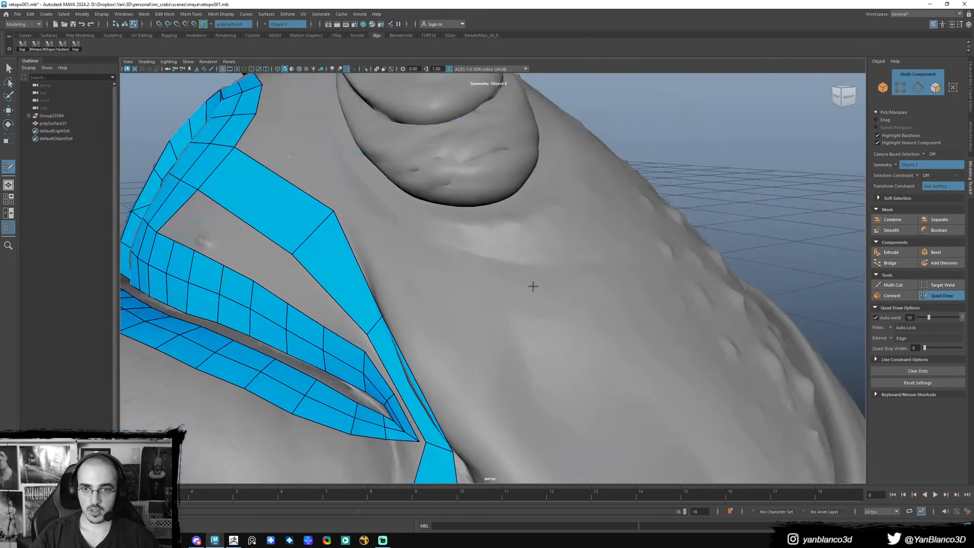
pyautogui.keyDown('alt'); pyautogui.moveTo(528, 283); pyautogui.dragTo(540, 268); pyautogui.keyUp('alt')
pyautogui.keyDown('alt'); pyautogui.moveTo(541, 276); pyautogui.dragTo(549, 267, button='middle'); pyautogui.keyUp('alt')
pyautogui.scroll(-3, 556, 273)
pyautogui.moveTo(533, 300); pyautogui.dragTo(554, 285)
pyautogui.keyDown('alt'); pyautogui.moveTo(554, 285); pyautogui.dragTo(543, 256, button='middle'); pyautogui.keyUp('alt')
pyautogui.moveTo(538, 217); pyautogui.dragTo(600, 278)
pyautogui.keyDown('alt'); pyautogui.moveTo(570, 220); pyautogui.dragTo(567, 256); pyautogui.keyUp('alt')
pyautogui.keyDown('alt'); pyautogui.moveTo(567, 256); pyautogui.dragTo(575, 293, button='middle'); pyautogui.keyUp('alt')
pyautogui.moveTo(573, 298); pyautogui.dragTo(526, 288)
# - Continue the cheek fold strip down past the mouth corner and adjust its edges to follow the crease
pyautogui.keyDown('alt'); pyautogui.moveTo(526, 290); pyautogui.dragTo(494, 161, button='middle'); pyautogui.keyUp('alt')
pyautogui.keyDown('alt'); pyautogui.moveTo(575, 276); pyautogui.dragTo(526, 281, button='right'); pyautogui.keyUp('alt')
pyautogui.keyDown('alt'); pyautogui.moveTo(610, 295); pyautogui.dragTo(511, 269, button='middle'); pyautogui.keyUp('alt')
pyautogui.keyDown('alt'); pyautogui.moveTo(522, 284); pyautogui.dragTo(499, 290, button='right'); pyautogui.keyUp('alt')
pyautogui.keyDown('alt'); pyautogui.moveTo(498, 291); pyautogui.dragTo(548, 283, button='middle'); pyautogui.keyUp('alt')
pyautogui.moveTo(521, 244); pyautogui.dragTo(567, 286)
pyautogui.keyDown('alt'); pyautogui.moveTo(514, 215); pyautogui.dragTo(545, 294, button='middle'); pyautogui.keyUp('alt')
pyautogui.moveTo(542, 300); pyautogui.dragTo(547, 299)
pyautogui.keyDown('alt'); pyautogui.moveTo(529, 260); pyautogui.dragTo(520, 265); pyautogui.keyUp('alt')
pyautogui.moveTo(510, 265); pyautogui.dragTo(522, 260, button='middle')
pyautogui.moveTo(459, 171); pyautogui.dragTo(457, 176, button='middle')
pyautogui.keyDown('alt'); pyautogui.moveTo(565, 378); pyautogui.dragTo(561, 283, button='middle'); pyautogui.keyUp('alt')
pyautogui.keyDown('alt'); pyautogui.moveTo(561, 283); pyautogui.dragTo(562, 293); pyautogui.keyUp('alt')
pyautogui.hotkey('ctrl', 'z')
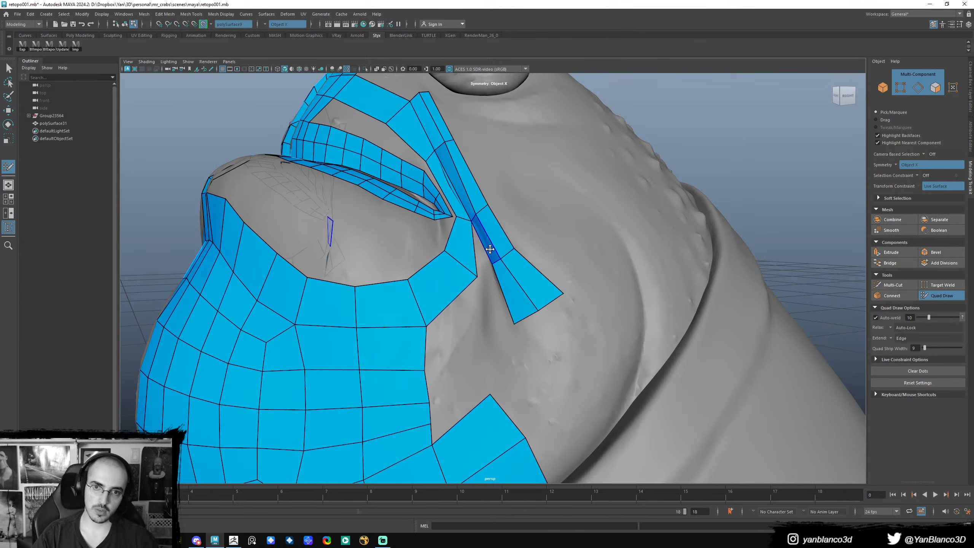
# - Insert edge loops across the cheek fold strip and the band quad just below the mouth corner
pyautogui.keyDown('alt'); pyautogui.moveTo(486, 245); pyautogui.dragTo(521, 229, button='middle'); pyautogui.keyUp('alt')
pyautogui.keyDown('ctrl'); pyautogui.click(516, 231); pyautogui.keyUp('ctrl')
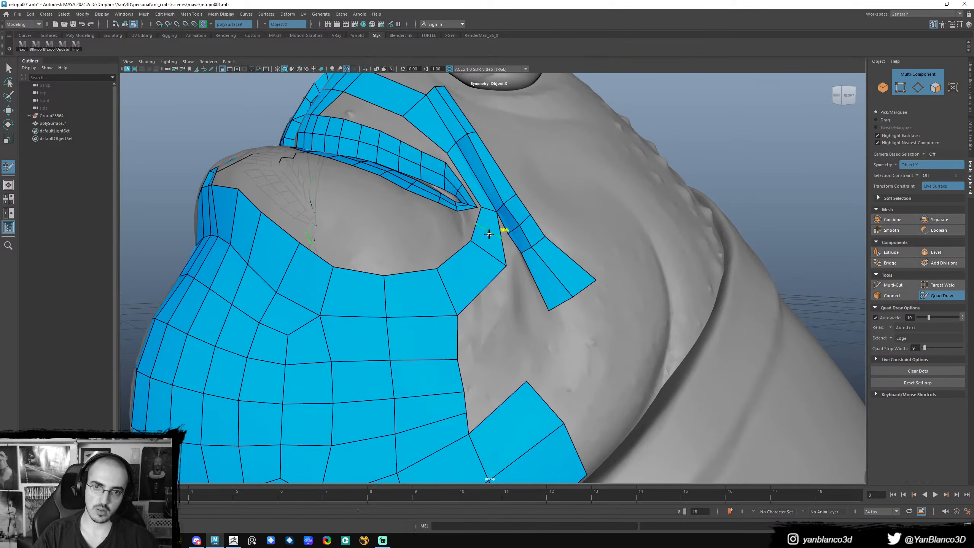
pyautogui.keyDown('ctrl'); pyautogui.keyDown('shift'); pyautogui.click(510, 242); pyautogui.keyUp('shift'); pyautogui.keyUp('ctrl')
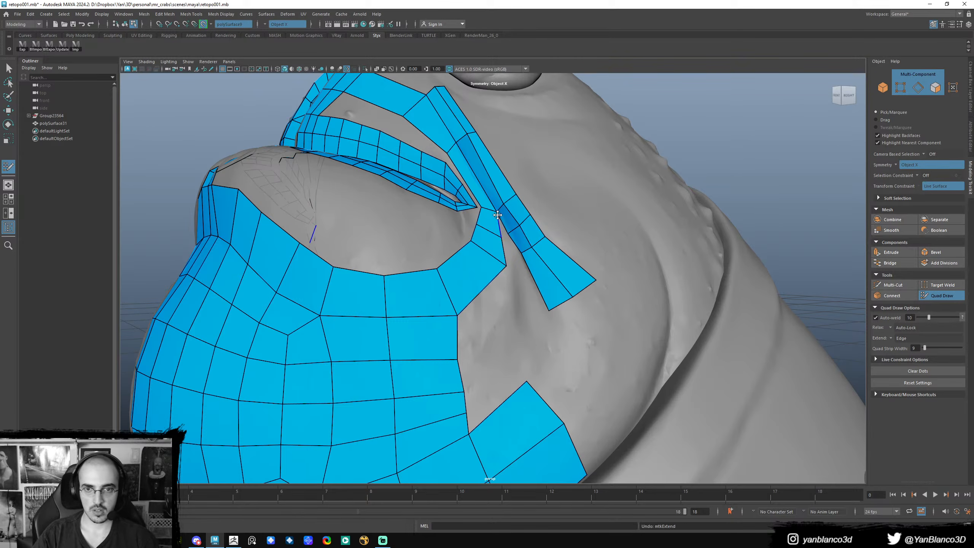
# - Extend a quad from the mouth corner's outer edge toward the cheek fold strip and try adjusting the joining vertices
pyautogui.keyDown('ctrl'); pyautogui.keyDown('shift'); pyautogui.moveTo(504, 246); pyautogui.dragTo(518, 272); pyautogui.keyUp('shift'); pyautogui.keyUp('ctrl')
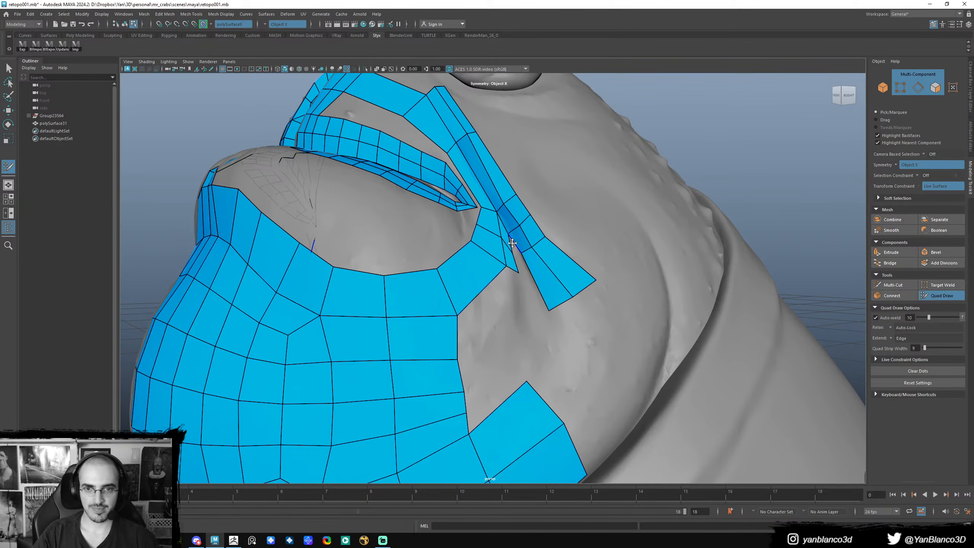
pyautogui.moveTo(521, 268); pyautogui.dragTo(521, 273)
pyautogui.hotkey('ctrl', 'z')
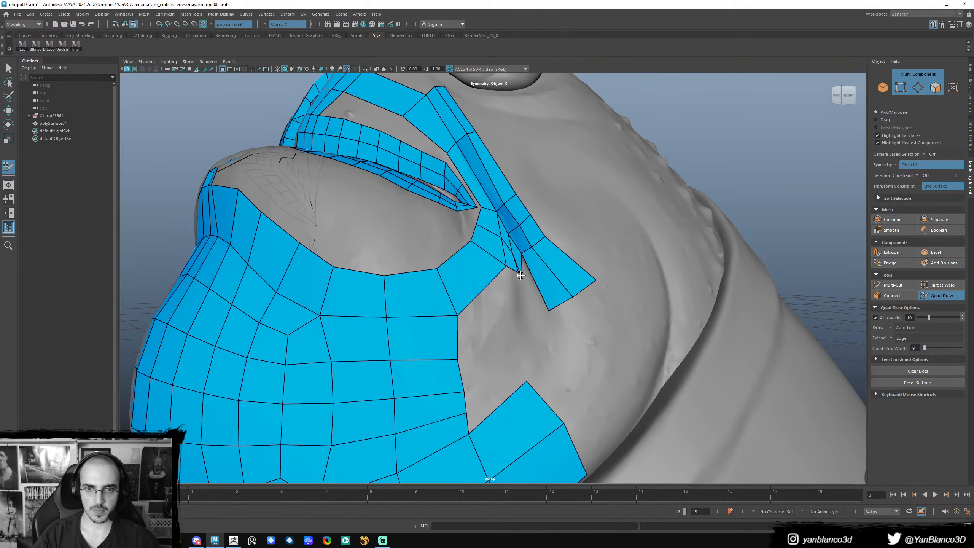
pyautogui.moveTo(538, 276); pyautogui.dragTo(541, 275)
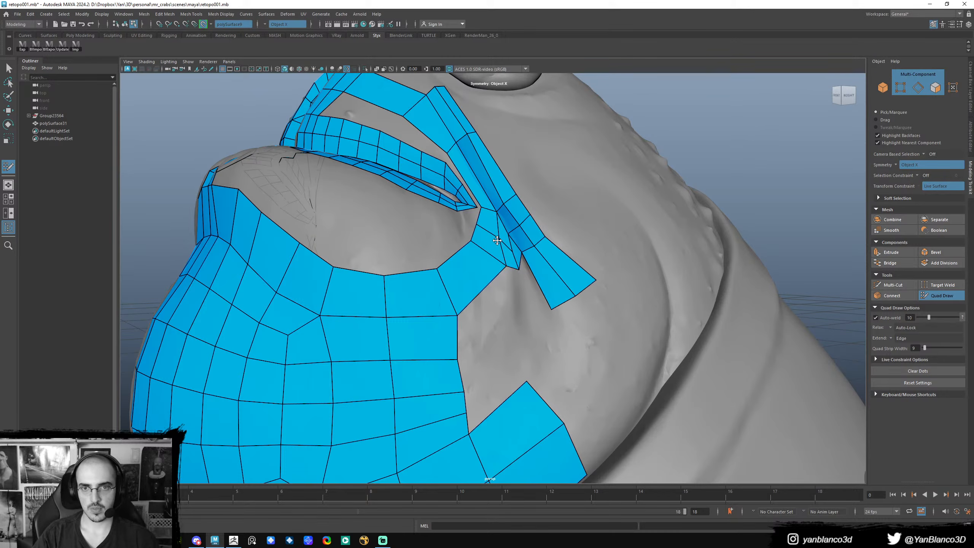
pyautogui.moveTo(500, 239); pyautogui.dragTo(532, 258)
pyautogui.hotkey('ctrl', 'z')
pyautogui.hotkey('ctrl', 'z')
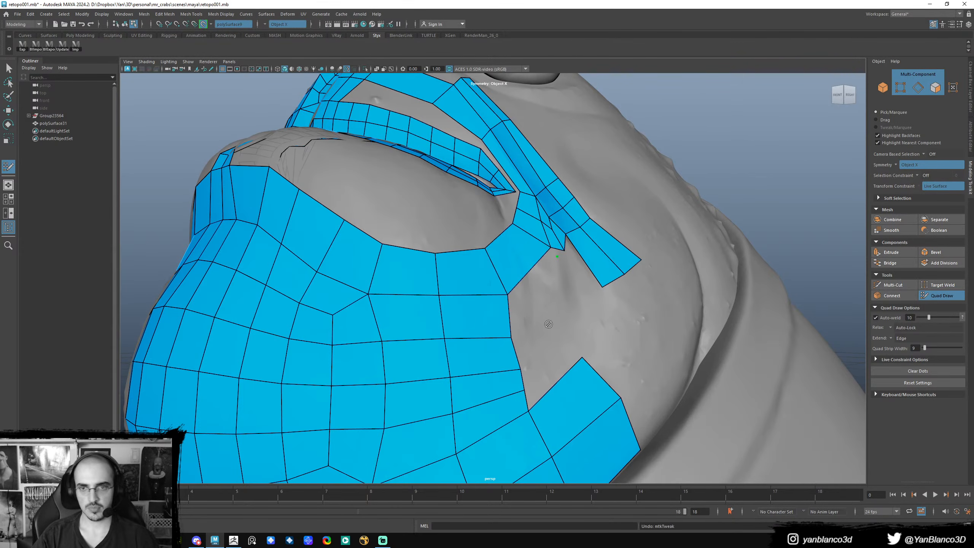
# - Subdivide the mouth corner patch and rebuild the quads beneath it, separated from the lip band
pyautogui.keyDown('alt'); pyautogui.moveTo(561, 321); pyautogui.dragTo(565, 253); pyautogui.keyUp('alt')
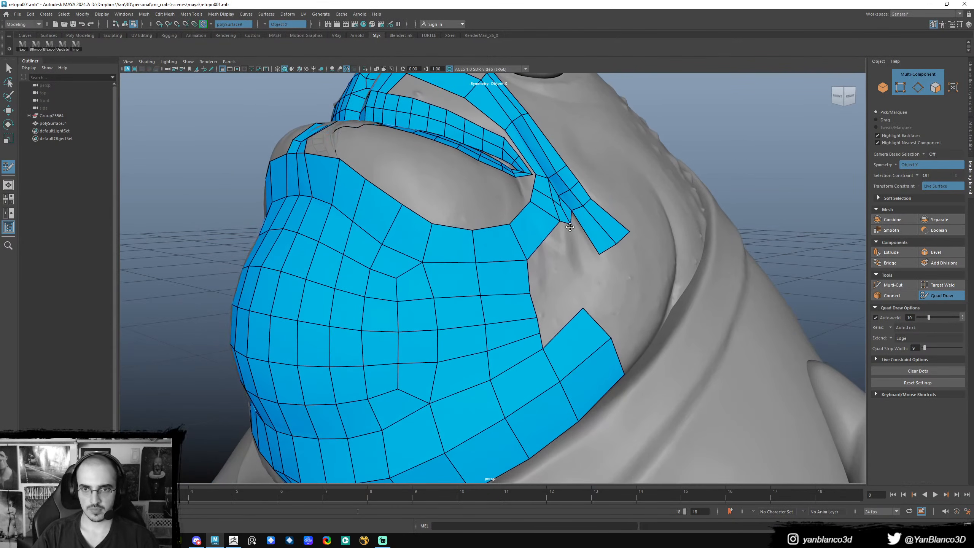
pyautogui.moveTo(571, 214); pyautogui.dragTo(586, 238)
pyautogui.keyDown('ctrl'); pyautogui.click(594, 242); pyautogui.keyUp('ctrl')
pyautogui.keyDown('alt'); pyautogui.moveTo(586, 260); pyautogui.dragTo(579, 243); pyautogui.keyUp('alt')
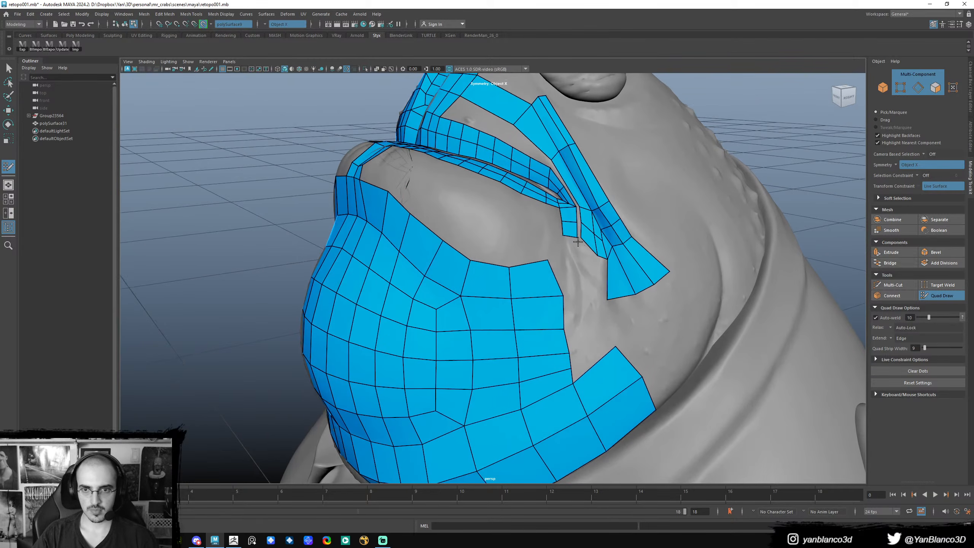
pyautogui.keyDown('shift'); pyautogui.click(579, 232); pyautogui.keyUp('shift')
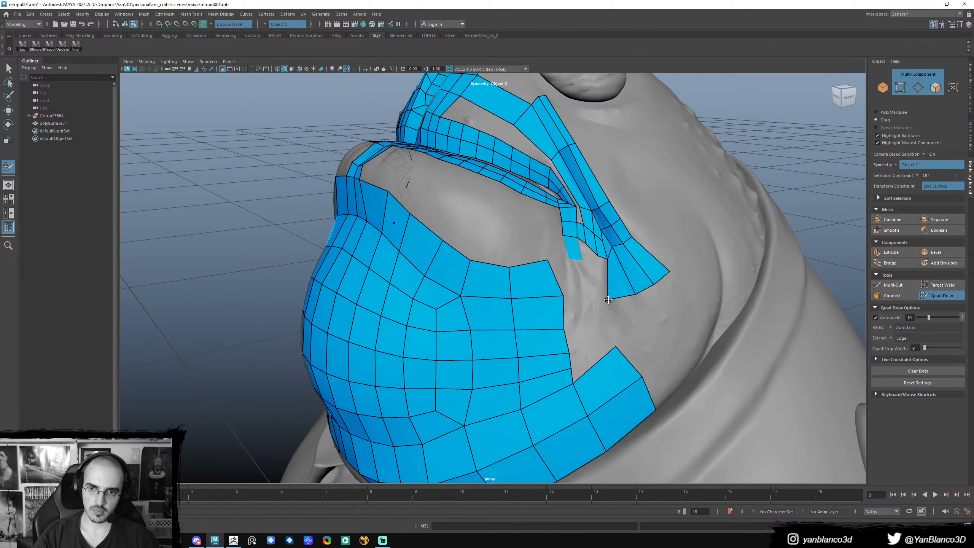
pyautogui.keyDown('ctrl'); pyautogui.click(614, 273); pyautogui.keyUp('ctrl')
pyautogui.moveTo(599, 258); pyautogui.dragTo(600, 275, button='middle')
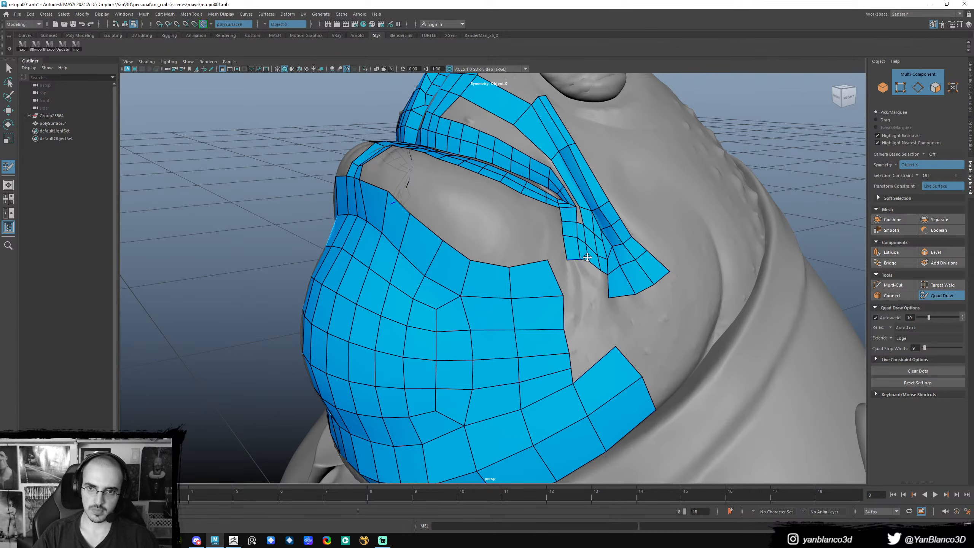
# - Fill the gap between the mouth corner patch and the lip band, closing the loop around the lower lip
pyautogui.keyDown('alt'); pyautogui.moveTo(563, 249); pyautogui.dragTo(547, 226); pyautogui.keyUp('alt')
pyautogui.scroll(4, 529, 265)
pyautogui.keyDown('alt'); pyautogui.moveTo(556, 236); pyautogui.dragTo(549, 257); pyautogui.keyUp('alt')
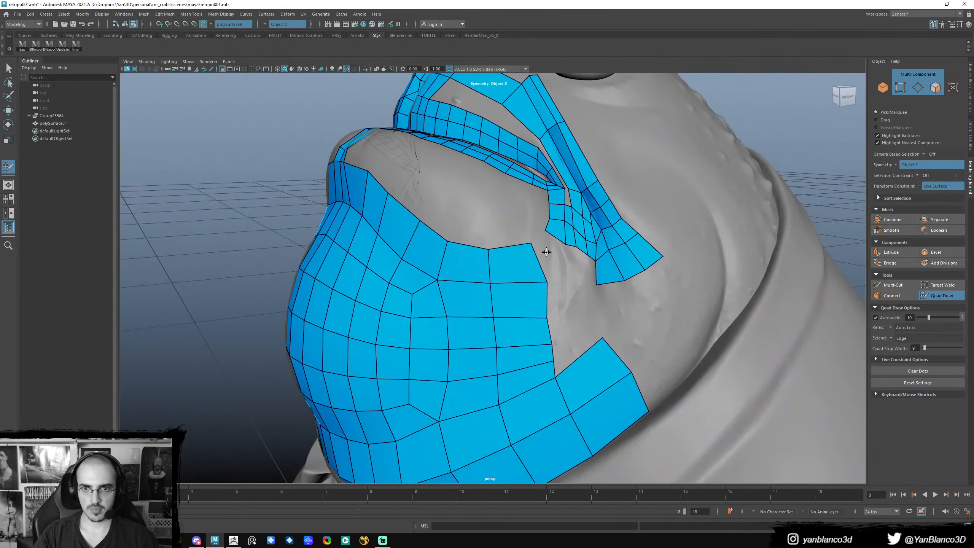
pyautogui.keyDown('shift'); pyautogui.click(543, 245); pyautogui.keyUp('shift')
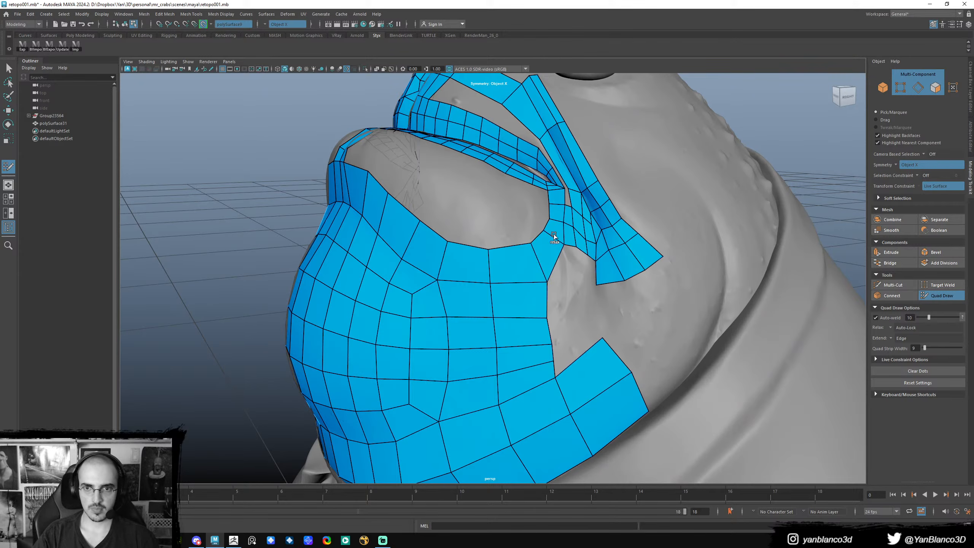
pyautogui.keyDown('alt'); pyautogui.moveTo(576, 229); pyautogui.dragTo(590, 259); pyautogui.keyUp('alt')
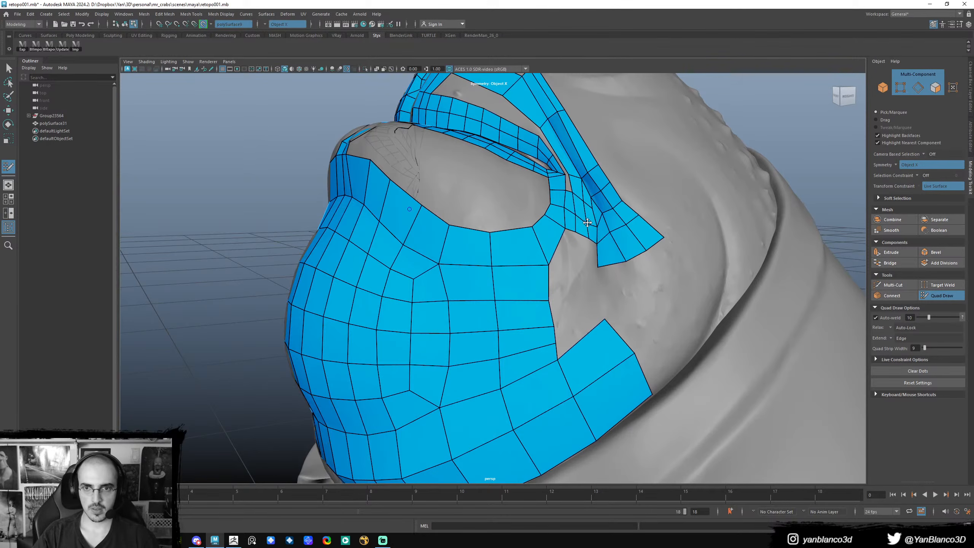
pyautogui.keyDown('alt'); pyautogui.moveTo(593, 216); pyautogui.dragTo(606, 245); pyautogui.keyUp('alt')
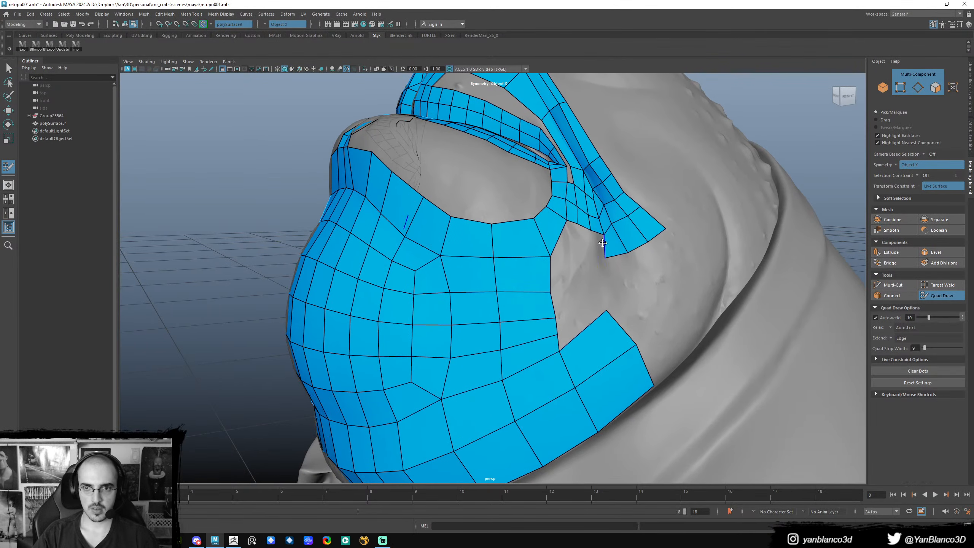
pyautogui.keyDown('alt'); pyautogui.moveTo(560, 283); pyautogui.dragTo(543, 304); pyautogui.keyUp('alt')
pyautogui.keyDown('alt'); pyautogui.moveTo(567, 264); pyautogui.dragTo(587, 267); pyautogui.keyUp('alt')
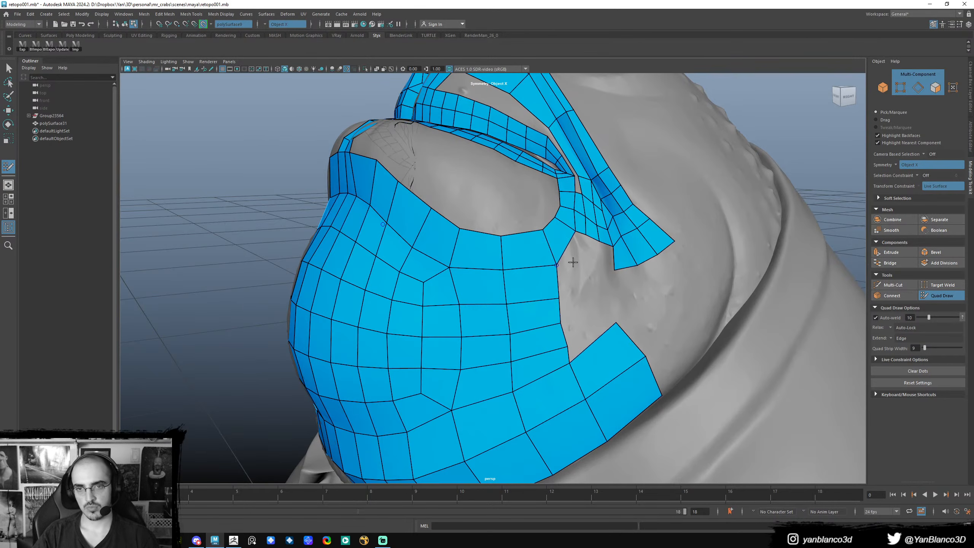
pyautogui.moveTo(585, 261)
pyautogui.keyDown('alt'); pyautogui.mouseDown()
pyautogui.moveTo(601, 259)
pyautogui.moveTo(560, 266)
pyautogui.moveTo(603, 275)
pyautogui.mouseUp(); pyautogui.keyUp('alt')
pyautogui.moveTo(593, 272)
pyautogui.mouseDown()
pyautogui.moveTo(575, 212)
pyautogui.moveTo(604, 235)
pyautogui.moveTo(552, 278)
pyautogui.mouseUp()
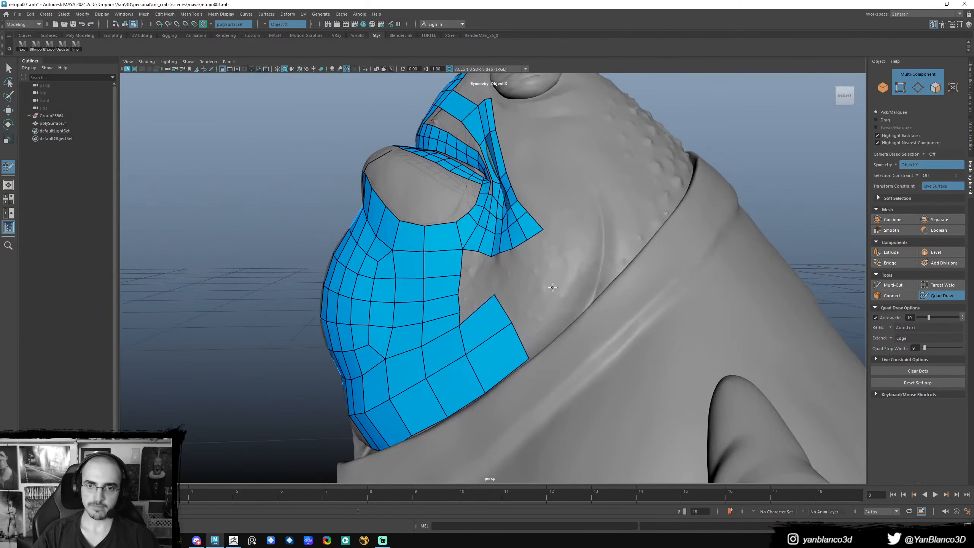
# - Extend a mirrored quad strip from the chin band's outer end up the cheek to the base of the eye stalk
pyautogui.moveTo(523, 348)
pyautogui.mouseDown()
pyautogui.moveTo(537, 328)
pyautogui.moveTo(587, 307)
pyautogui.moveTo(591, 262)
pyautogui.moveTo(566, 244)
pyautogui.moveTo(583, 230)
pyautogui.moveTo(583, 209)
pyautogui.moveTo(574, 236)
pyautogui.mouseUp()
pyautogui.moveTo(565, 278)
pyautogui.mouseDown()
pyautogui.moveTo(570, 246)
pyautogui.moveTo(557, 249)
pyautogui.moveTo(581, 269)
pyautogui.moveTo(591, 255)
pyautogui.moveTo(560, 254)
pyautogui.moveTo(587, 252)
pyautogui.moveTo(583, 228)
pyautogui.mouseUp()
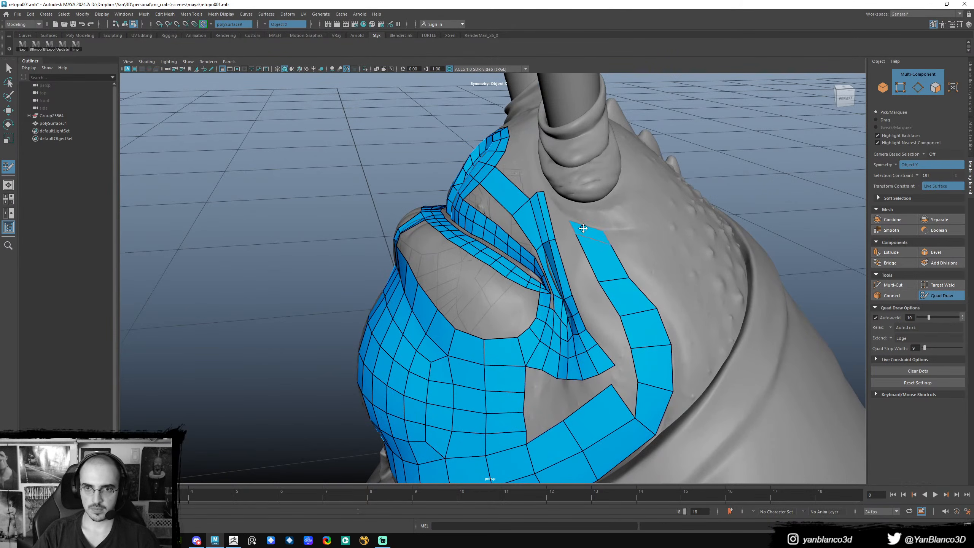
pyautogui.keyDown('alt'); pyautogui.moveTo(513, 172); pyautogui.dragTo(604, 250, button='right'); pyautogui.keyUp('alt')
pyautogui.moveTo(605, 249)
pyautogui.keyDown('alt'); pyautogui.mouseDown()
pyautogui.moveTo(553, 278)
pyautogui.moveTo(559, 294)
pyautogui.moveTo(586, 291)
pyautogui.mouseUp(); pyautogui.keyUp('alt')
pyautogui.moveTo(522, 286); pyautogui.dragTo(553, 280)
pyautogui.moveTo(556, 321); pyautogui.dragTo(607, 331)
pyautogui.hotkey('ctrl', 'z')
# - Continue the strip around the eye stalk's base and extend a central pair of quads from the nose loop onto the forehead
pyautogui.keyDown('alt'); pyautogui.moveTo(570, 279); pyautogui.dragTo(494, 299, button='right'); pyautogui.keyUp('alt')
pyautogui.keyDown('alt'); pyautogui.moveTo(494, 298); pyautogui.dragTo(557, 285); pyautogui.keyUp('alt')
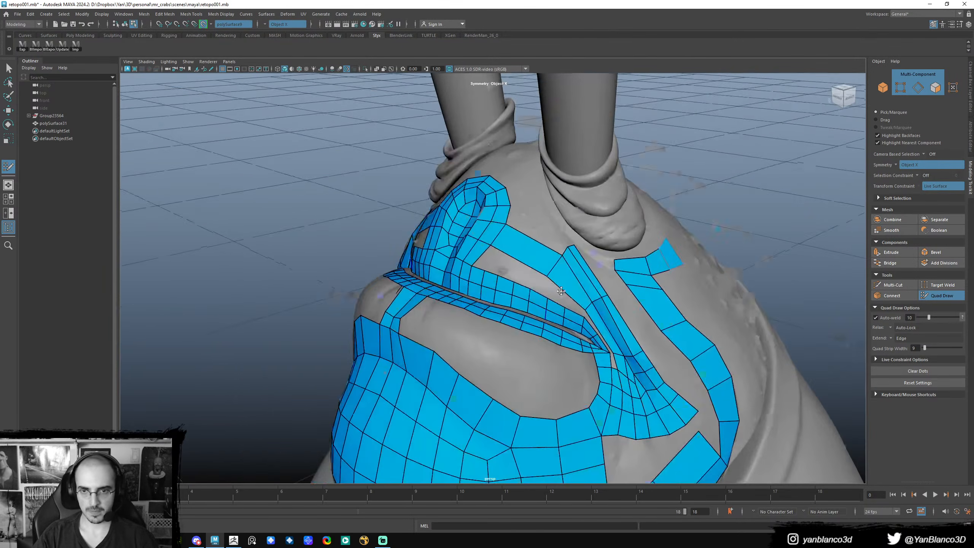
pyautogui.keyDown('alt'); pyautogui.moveTo(557, 285); pyautogui.dragTo(491, 303, button='middle'); pyautogui.keyUp('alt')
pyautogui.keyDown('alt'); pyautogui.moveTo(491, 303); pyautogui.dragTo(541, 329, button='right'); pyautogui.keyUp('alt')
pyautogui.keyDown('alt'); pyautogui.moveTo(541, 329); pyautogui.dragTo(533, 328, button='middle'); pyautogui.keyUp('alt')
pyautogui.moveTo(592, 293)
pyautogui.mouseDown()
pyautogui.moveTo(525, 266)
pyautogui.moveTo(464, 169)
pyautogui.moveTo(489, 252)
pyautogui.moveTo(467, 215)
pyautogui.moveTo(487, 194)
pyautogui.moveTo(541, 266)
pyautogui.moveTo(499, 281)
pyautogui.moveTo(545, 278)
pyautogui.moveTo(524, 259)
pyautogui.moveTo(552, 244)
pyautogui.moveTo(515, 235)
pyautogui.mouseUp()
pyautogui.hotkey('ctrl', 'z')
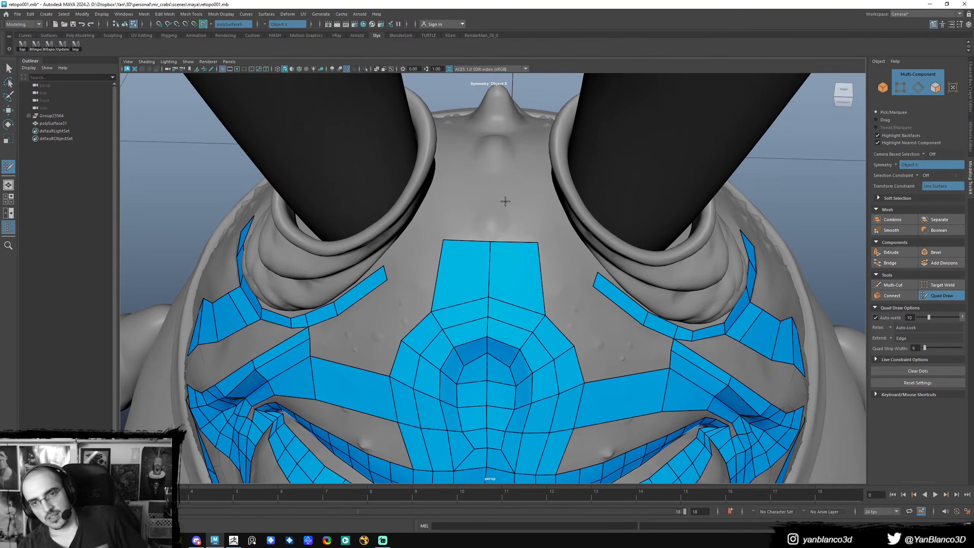
# - Extend the central pair of quads from the forehead back between the eye stalks along the head's midline
pyautogui.keyDown('alt'); pyautogui.moveTo(515, 196); pyautogui.dragTo(622, 202); pyautogui.keyUp('alt')
pyautogui.keyDown('alt'); pyautogui.moveTo(495, 227); pyautogui.dragTo(551, 293, button='right'); pyautogui.keyUp('alt')
pyautogui.keyDown('alt'); pyautogui.moveTo(500, 176); pyautogui.dragTo(529, 232, button='middle'); pyautogui.keyUp('alt')
pyautogui.keyDown('alt'); pyautogui.moveTo(529, 232); pyautogui.dragTo(557, 244, button='right'); pyautogui.keyUp('alt')
pyautogui.keyDown('alt'); pyautogui.moveTo(561, 241); pyautogui.dragTo(575, 267); pyautogui.keyUp('alt')
pyautogui.moveTo(555, 310); pyautogui.dragTo(554, 316)
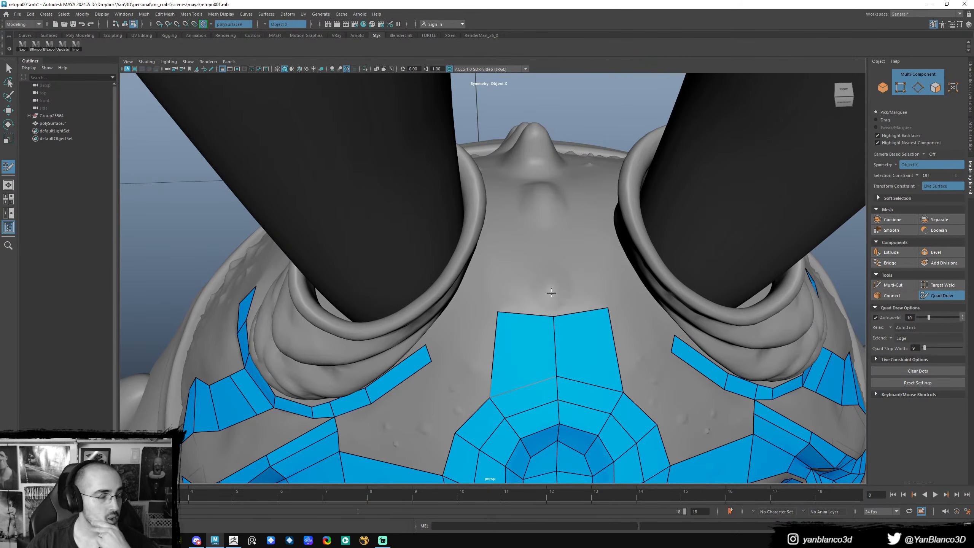
pyautogui.keyDown('alt'); pyautogui.moveTo(609, 270); pyautogui.dragTo(512, 292); pyautogui.keyUp('alt')
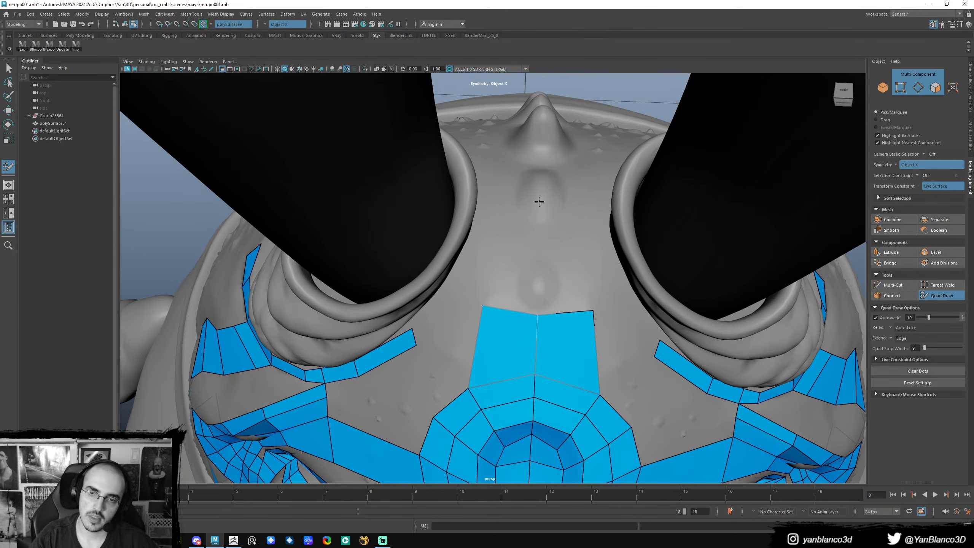
pyautogui.moveTo(568, 292)
pyautogui.keyDown('alt'); pyautogui.mouseDown()
pyautogui.moveTo(574, 259)
pyautogui.moveTo(529, 234)
pyautogui.moveTo(593, 292)
pyautogui.moveTo(569, 327)
pyautogui.moveTo(569, 290)
pyautogui.mouseUp(); pyautogui.keyUp('alt')
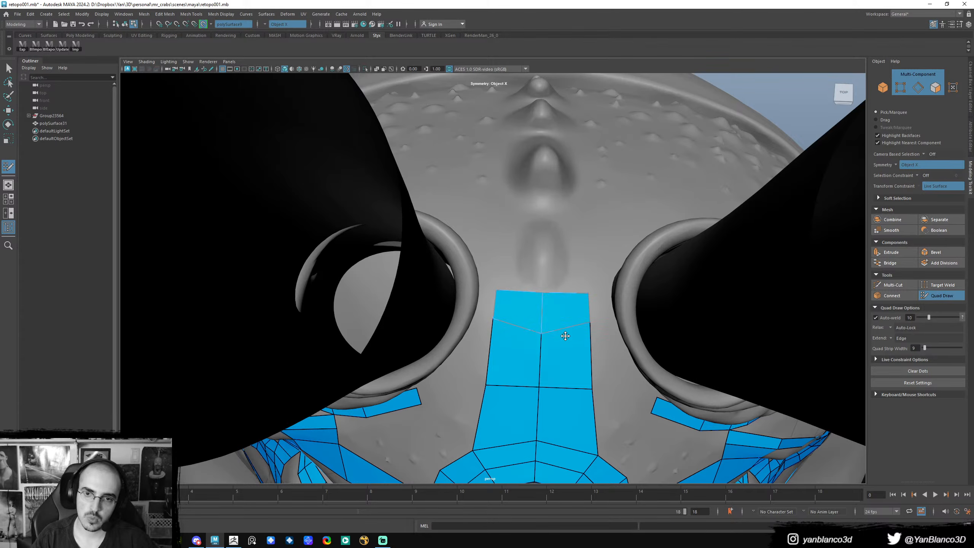
pyautogui.moveTo(565, 324)
pyautogui.keyDown('alt'); pyautogui.mouseDown()
pyautogui.moveTo(572, 313)
pyautogui.moveTo(564, 339)
pyautogui.mouseUp(); pyautogui.keyUp('alt')
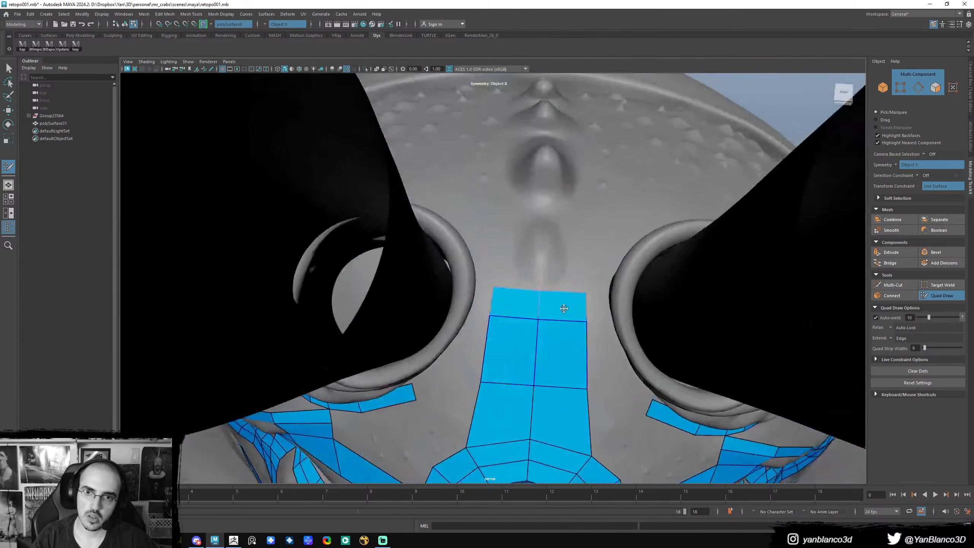
# - Try to continue the central strip towards the first back spike and undo the uneven extensions
pyautogui.moveTo(560, 297)
pyautogui.mouseDown()
pyautogui.moveTo(568, 268)
pyautogui.moveTo(572, 318)
pyautogui.moveTo(599, 286)
pyautogui.moveTo(520, 272)
pyautogui.moveTo(483, 252)
pyautogui.moveTo(528, 298)
pyautogui.moveTo(507, 373)
pyautogui.moveTo(541, 335)
pyautogui.mouseUp()
pyautogui.hotkey('ctrl', 'z')
pyautogui.hotkey('ctrl', 'z')
pyautogui.hotkey('ctrl', 'z')
pyautogui.hotkey('ctrl', 'z')
pyautogui.moveTo(504, 365); pyautogui.dragTo(544, 345)
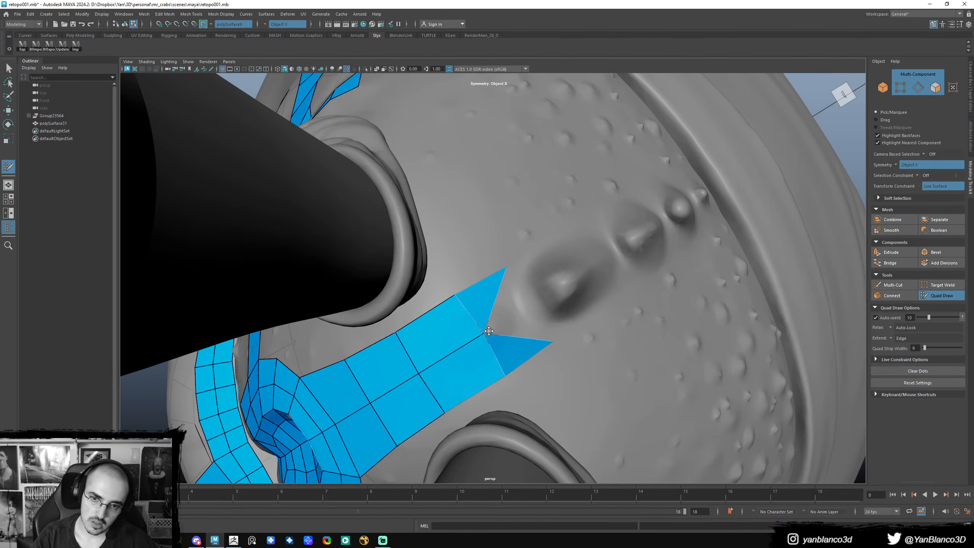
pyautogui.hotkey('ctrl', 'z')
# - Extend the central strip by another mirrored pair of quads towards the first spike behind the eye stalks
pyautogui.keyDown('alt'); pyautogui.moveTo(522, 348); pyautogui.dragTo(496, 320); pyautogui.keyUp('alt')
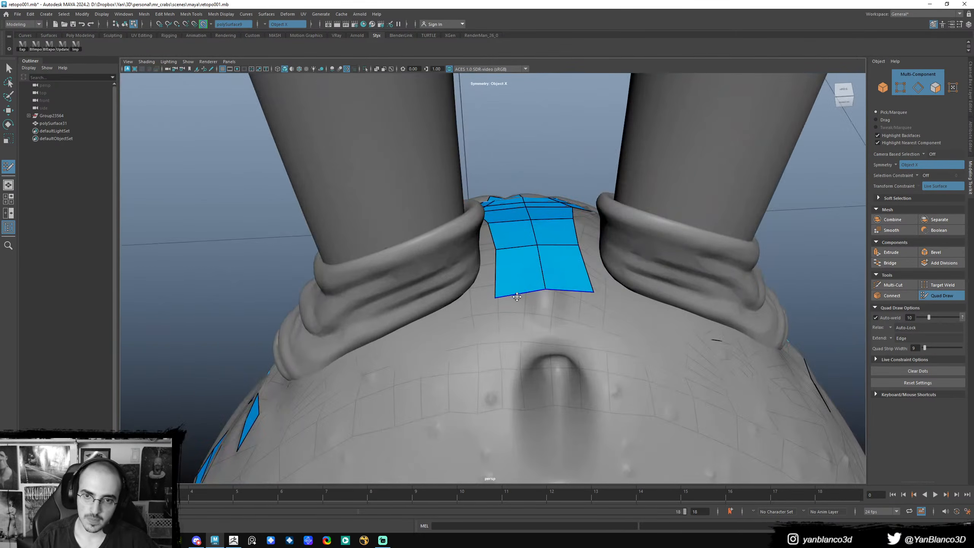
pyautogui.keyDown('alt'); pyautogui.moveTo(517, 295); pyautogui.dragTo(521, 257, button='middle'); pyautogui.keyUp('alt')
pyautogui.moveTo(521, 257); pyautogui.dragTo(506, 291)
pyautogui.hotkey('ctrl', 'z')
pyautogui.hotkey('ctrl', 'z')
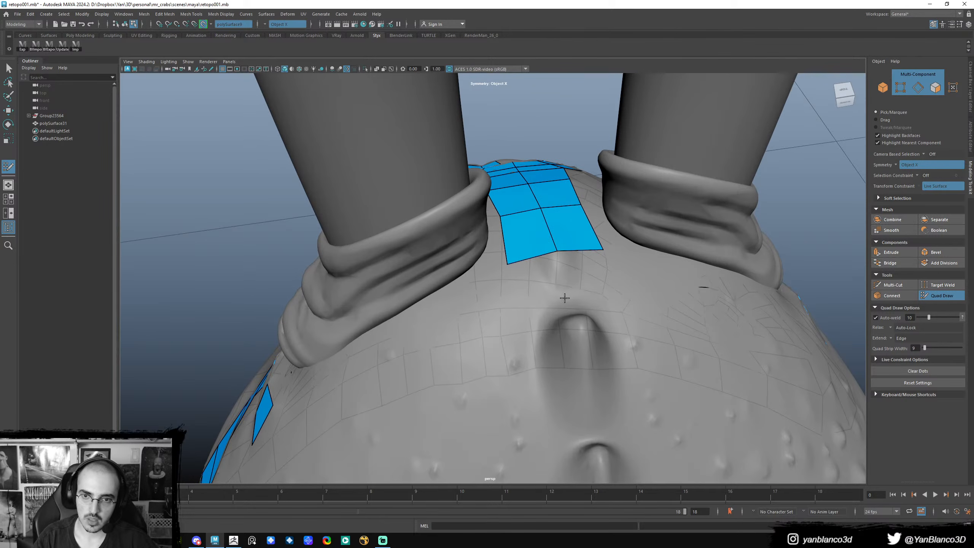
pyautogui.keyDown('shift'); pyautogui.click(536, 295); pyautogui.keyUp('shift')
# - Add a narrow angled pair of quads at the strip's end, following the upper edge of the first spike
pyautogui.keyDown('alt'); pyautogui.moveTo(541, 334); pyautogui.dragTo(552, 305); pyautogui.keyUp('alt')
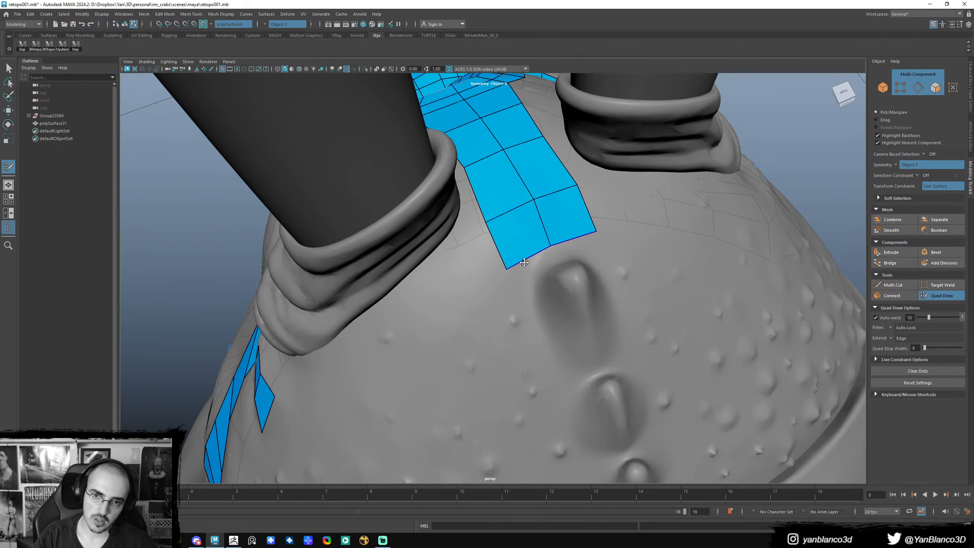
pyautogui.moveTo(523, 263); pyautogui.dragTo(530, 272)
pyautogui.hotkey('ctrl', 'z')
pyautogui.keyDown('shift'); pyautogui.click(539, 261); pyautogui.keyUp('shift')
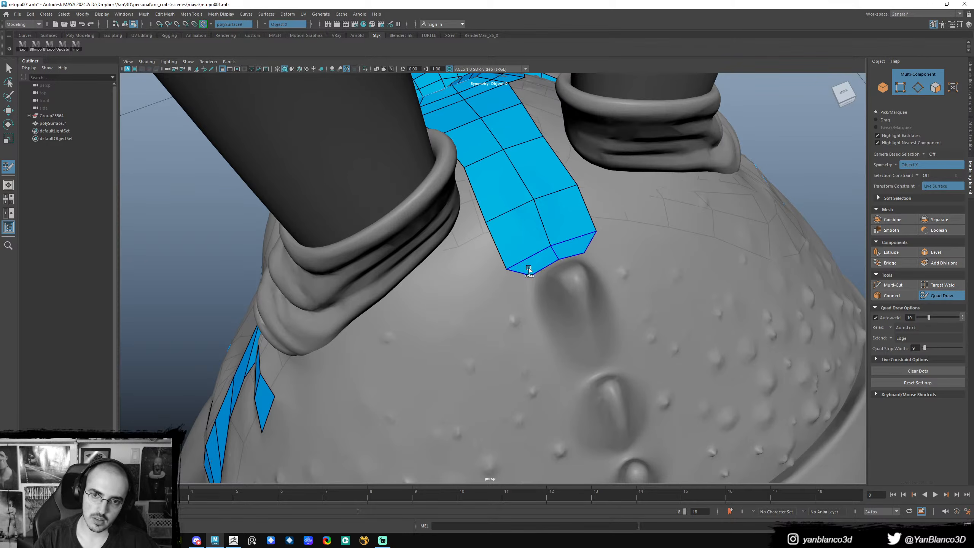
pyautogui.moveTo(518, 272)
pyautogui.mouseDown()
pyautogui.moveTo(542, 322)
pyautogui.moveTo(522, 279)
pyautogui.mouseUp()
pyautogui.hotkey('ctrl', 'z')
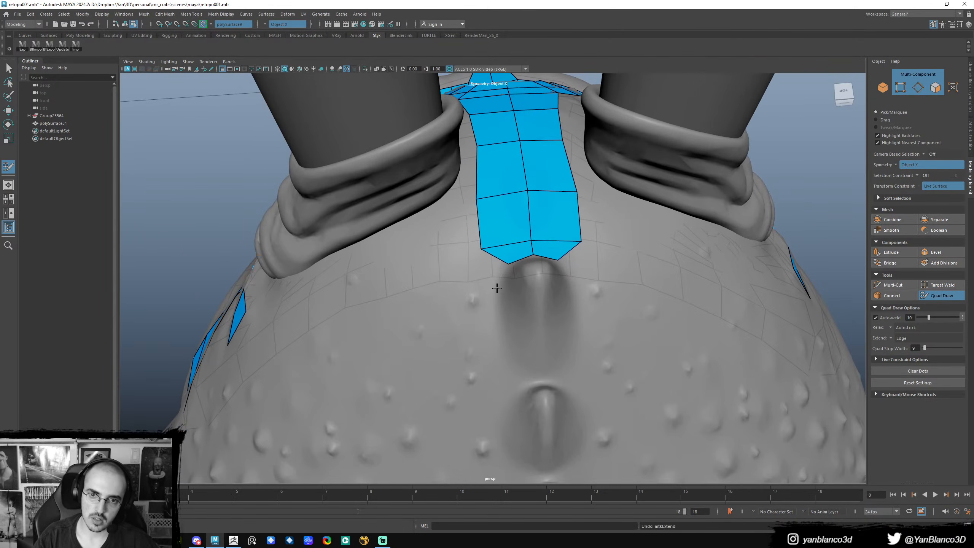
# - Build mirrored quads down both sides of the first spike and close them into a ring beneath it
pyautogui.click(479, 290)
pyautogui.keyDown('shift'); pyautogui.click(494, 275); pyautogui.keyUp('shift')
pyautogui.moveTo(491, 288)
pyautogui.mouseDown()
pyautogui.moveTo(499, 354)
pyautogui.moveTo(511, 341)
pyautogui.moveTo(494, 367)
pyautogui.moveTo(533, 359)
pyautogui.mouseUp()
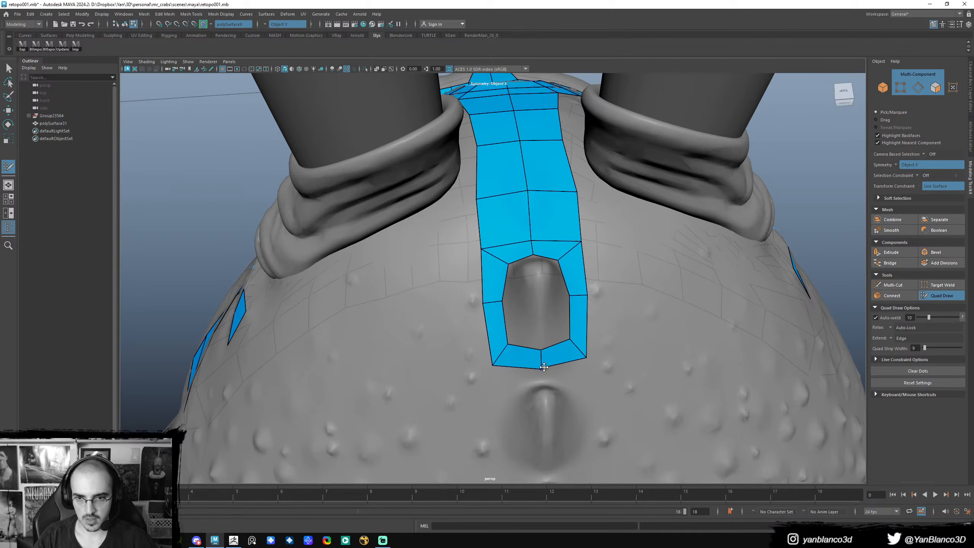
pyautogui.moveTo(541, 362); pyautogui.dragTo(513, 331)
# - Undo the stretched fill inside the ring and cap the first spike with quads around a central point
pyautogui.moveTo(485, 290); pyautogui.dragTo(520, 317)
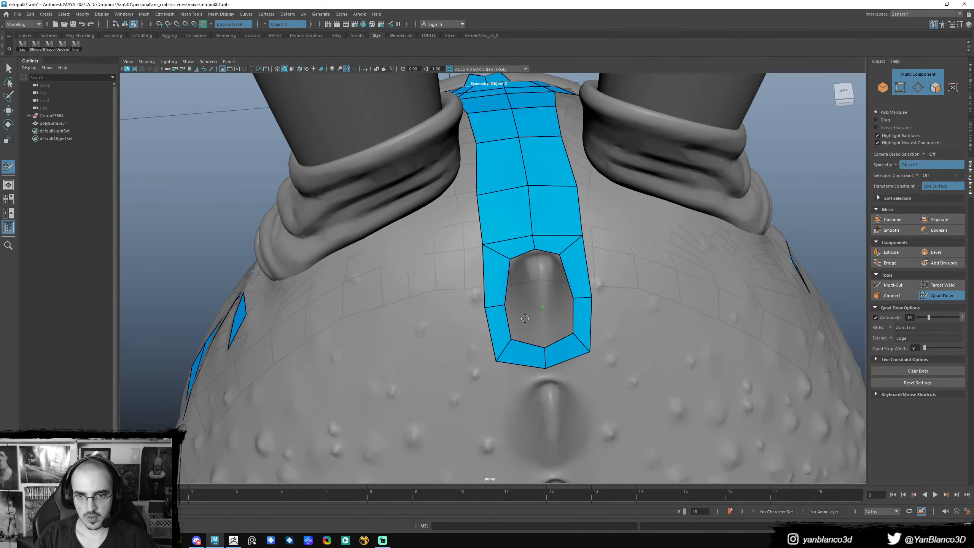
pyautogui.keyDown('alt'); pyautogui.moveTo(525, 318); pyautogui.dragTo(530, 328); pyautogui.keyUp('alt')
pyautogui.hotkey('ctrl', 'z')
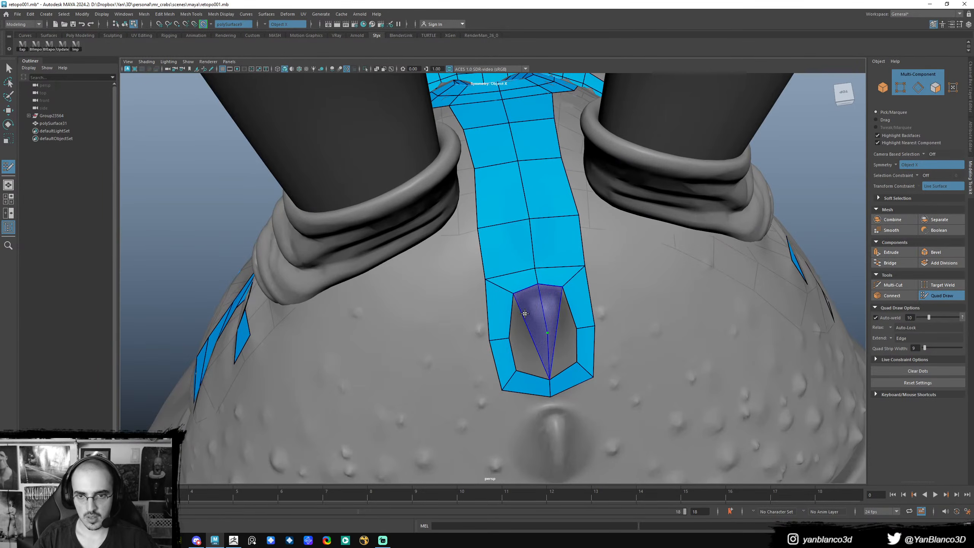
pyautogui.hotkey('ctrl', 'z')
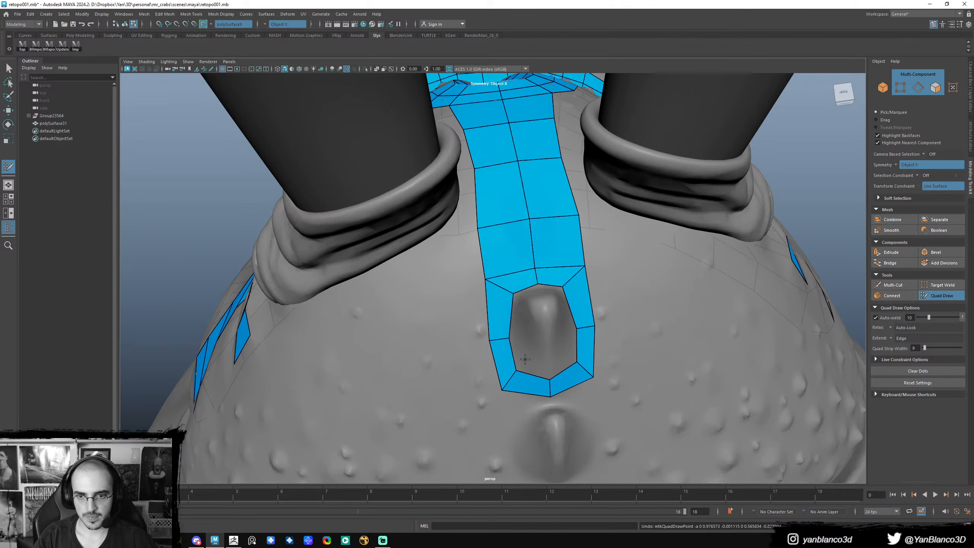
pyautogui.click(544, 333)
pyautogui.moveTo(540, 354)
pyautogui.keyDown('alt'); pyautogui.mouseDown()
pyautogui.moveTo(536, 311)
pyautogui.moveTo(529, 316)
pyautogui.mouseUp(); pyautogui.keyUp('alt')
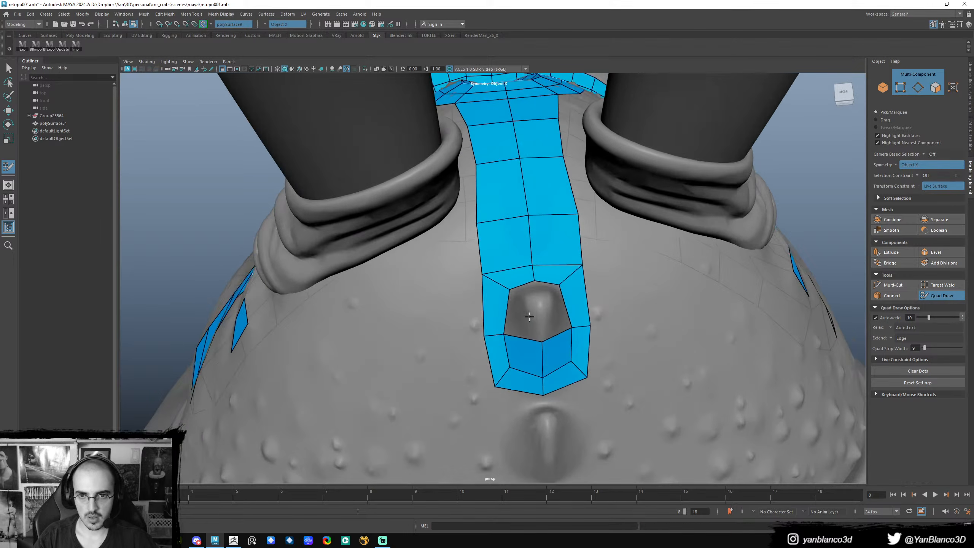
pyautogui.keyDown('ctrl'); pyautogui.keyDown('shift'); pyautogui.click(508, 290); pyautogui.keyUp('shift'); pyautogui.keyUp('ctrl')
pyautogui.hotkey('ctrl', 'z')
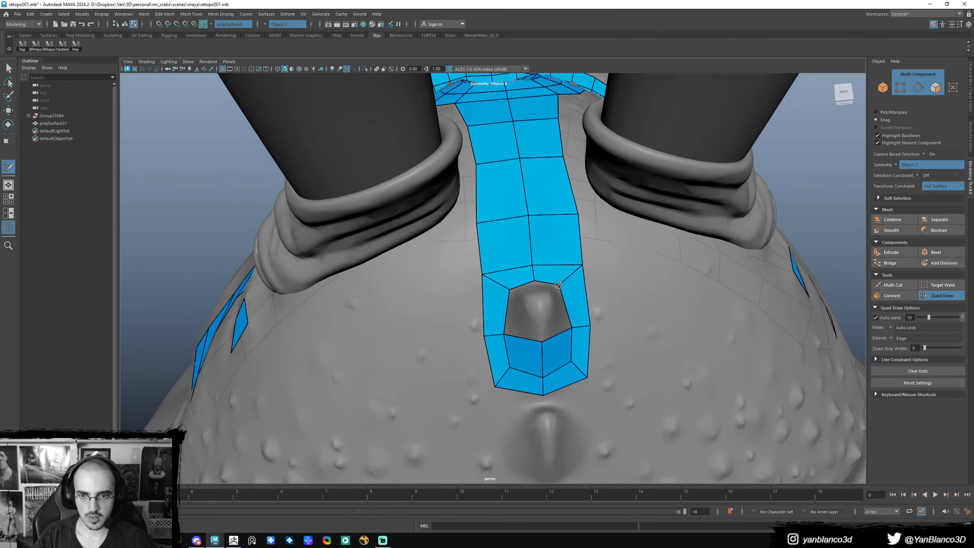
pyautogui.moveTo(543, 312)
pyautogui.keyDown('alt'); pyautogui.mouseDown()
pyautogui.moveTo(520, 271)
pyautogui.moveTo(524, 295)
pyautogui.moveTo(474, 269)
pyautogui.moveTo(524, 308)
pyautogui.moveTo(519, 274)
pyautogui.mouseUp(); pyautogui.keyUp('alt')
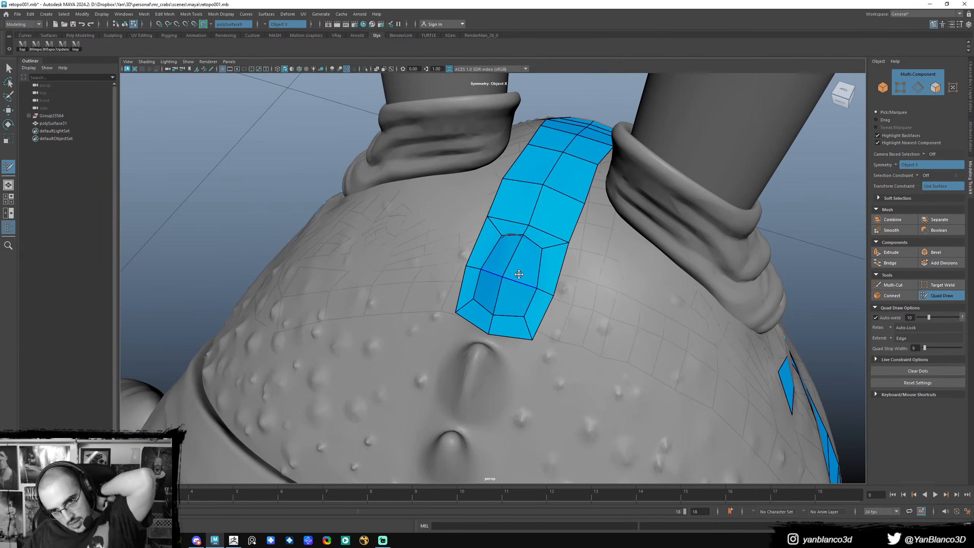
# - Turn symmetry off and reposition the cap's inner vertices around the tip of the first spike
pyautogui.moveTo(519, 274)
pyautogui.keyDown('alt'); pyautogui.mouseDown()
pyautogui.moveTo(561, 322)
pyautogui.moveTo(503, 279)
pyautogui.moveTo(531, 266)
pyautogui.moveTo(535, 244)
pyautogui.moveTo(531, 276)
pyautogui.moveTo(516, 241)
pyautogui.moveTo(537, 246)
pyautogui.moveTo(537, 260)
pyautogui.moveTo(550, 264)
pyautogui.moveTo(591, 157)
pyautogui.mouseUp(); pyautogui.keyUp('alt')
pyautogui.click(895, 165)
pyautogui.click(883, 176)
pyautogui.keyDown('alt'); pyautogui.moveTo(590, 157); pyautogui.dragTo(556, 263, button='middle'); pyautogui.keyUp('alt')
pyautogui.keyDown('alt'); pyautogui.moveTo(556, 264); pyautogui.dragTo(499, 254); pyautogui.keyUp('alt')
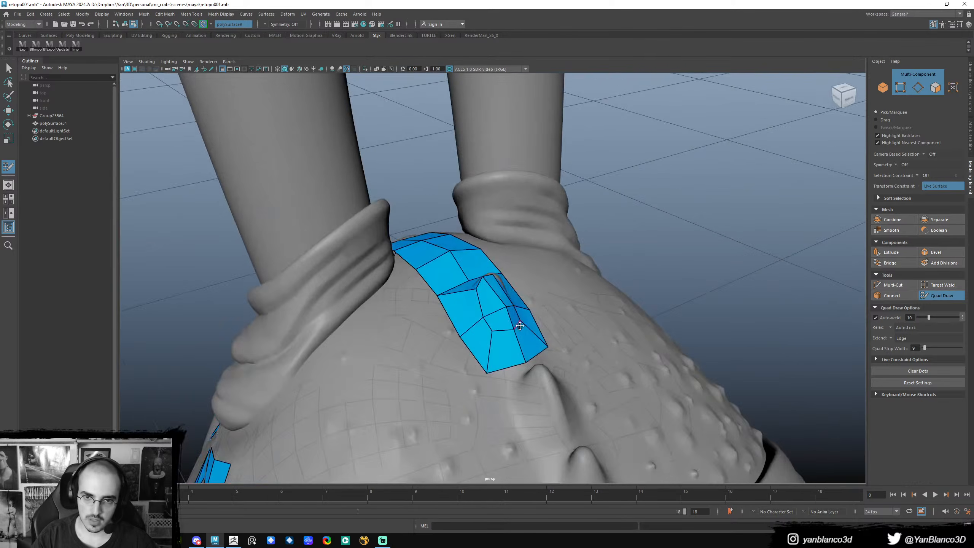
pyautogui.scroll(5, 502, 337)
pyautogui.moveTo(502, 337)
pyautogui.keyDown('alt'); pyautogui.mouseDown()
pyautogui.moveTo(535, 281)
pyautogui.moveTo(529, 265)
pyautogui.moveTo(533, 299)
pyautogui.mouseUp(); pyautogui.keyUp('alt')
pyautogui.keyDown('alt'); pyautogui.moveTo(533, 300); pyautogui.dragTo(479, 298, button='right'); pyautogui.keyUp('alt')
pyautogui.keyDown('alt'); pyautogui.moveTo(478, 298); pyautogui.dragTo(509, 301); pyautogui.keyUp('alt')
pyautogui.moveTo(536, 355)
pyautogui.mouseDown()
pyautogui.moveTo(543, 331)
pyautogui.moveTo(562, 329)
pyautogui.moveTo(504, 374)
pyautogui.moveTo(481, 355)
pyautogui.moveTo(559, 335)
pyautogui.moveTo(589, 285)
pyautogui.moveTo(555, 294)
pyautogui.moveTo(502, 331)
pyautogui.mouseUp()
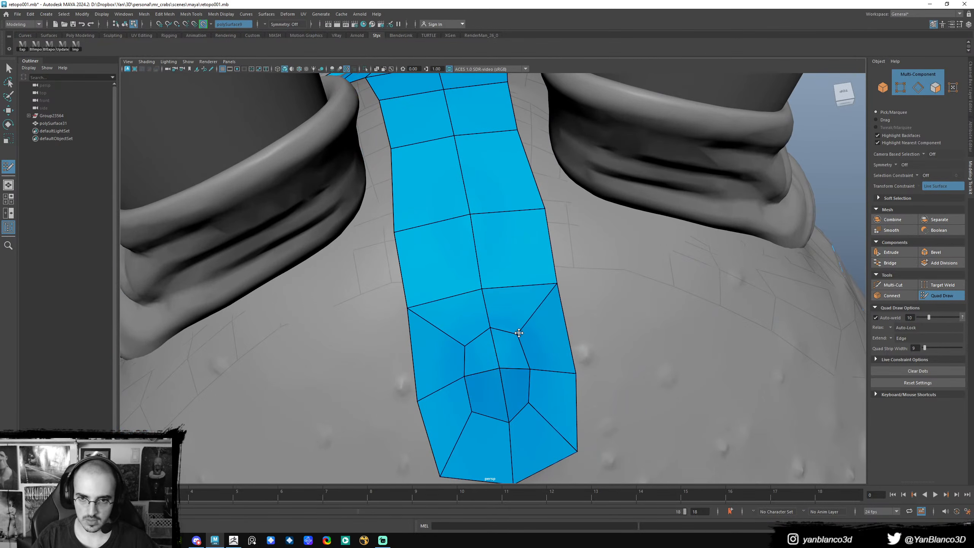
pyautogui.keyDown('alt'); pyautogui.moveTo(499, 369); pyautogui.dragTo(515, 314); pyautogui.keyUp('alt')
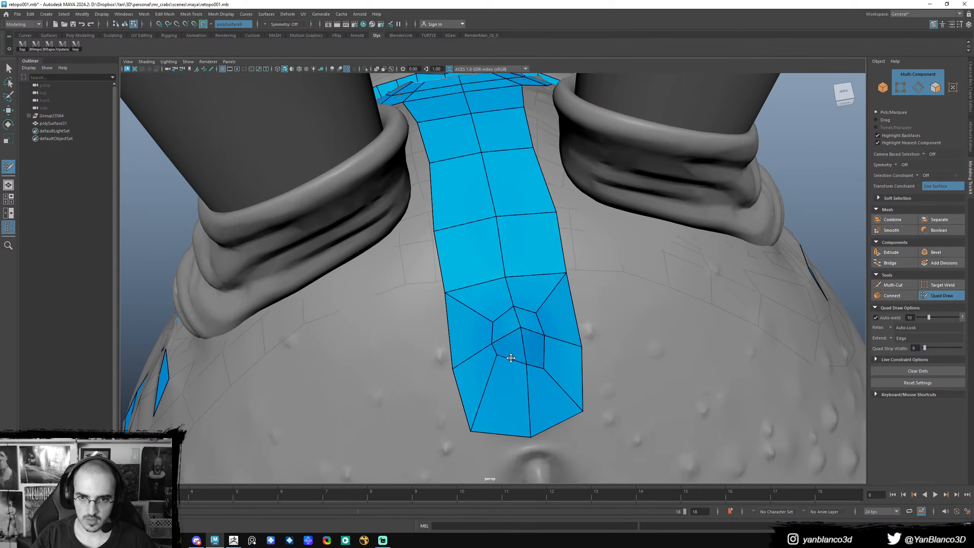
# - Insert concentric edge loops between the first spike's outer ring and tip, fitting them to the sculpt
pyautogui.moveTo(528, 341)
pyautogui.keyDown('alt'); pyautogui.mouseDown()
pyautogui.moveTo(583, 322)
pyautogui.moveTo(590, 307)
pyautogui.moveTo(550, 332)
pyautogui.moveTo(523, 311)
pyautogui.moveTo(509, 314)
pyautogui.moveTo(539, 319)
pyautogui.moveTo(531, 346)
pyautogui.moveTo(552, 330)
pyautogui.moveTo(537, 337)
pyautogui.moveTo(546, 321)
pyautogui.moveTo(521, 382)
pyautogui.moveTo(537, 345)
pyautogui.moveTo(581, 326)
pyautogui.moveTo(539, 323)
pyautogui.moveTo(552, 326)
pyautogui.moveTo(542, 324)
pyautogui.moveTo(547, 283)
pyautogui.moveTo(545, 310)
pyautogui.moveTo(512, 314)
pyautogui.moveTo(521, 337)
pyautogui.moveTo(496, 323)
pyautogui.mouseUp(); pyautogui.keyUp('alt')
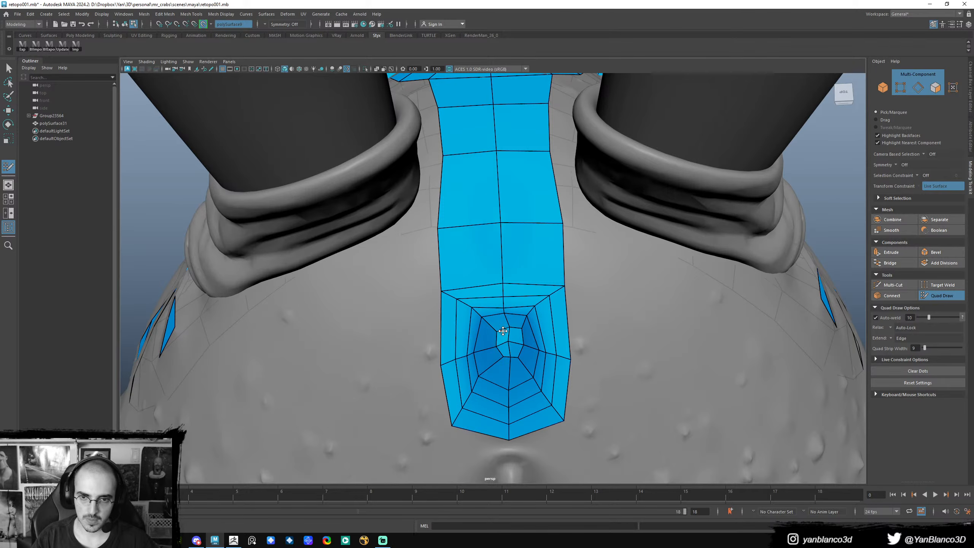
pyautogui.keyDown('alt'); pyautogui.moveTo(513, 344); pyautogui.dragTo(520, 313); pyautogui.keyUp('alt')
pyautogui.keyDown('alt'); pyautogui.moveTo(520, 314); pyautogui.dragTo(535, 368, button='right'); pyautogui.keyUp('alt')
pyautogui.keyDown('alt'); pyautogui.moveTo(535, 368); pyautogui.dragTo(480, 288); pyautogui.keyUp('alt')
pyautogui.keyDown('alt'); pyautogui.moveTo(479, 288); pyautogui.dragTo(483, 326, button='right'); pyautogui.keyUp('alt')
pyautogui.keyDown('alt'); pyautogui.moveTo(483, 326); pyautogui.dragTo(536, 302); pyautogui.keyUp('alt')
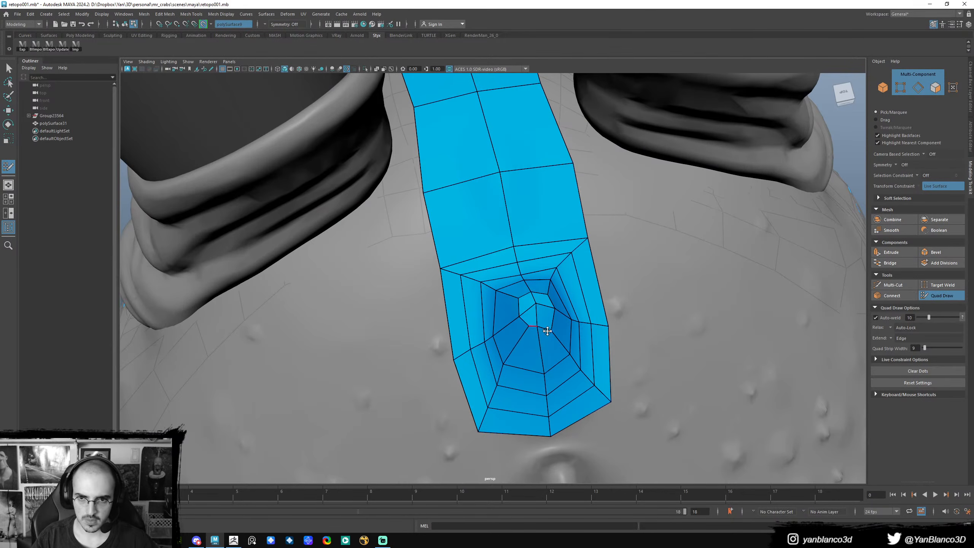
pyautogui.keyDown('alt'); pyautogui.moveTo(545, 322); pyautogui.dragTo(486, 320); pyautogui.keyUp('alt')
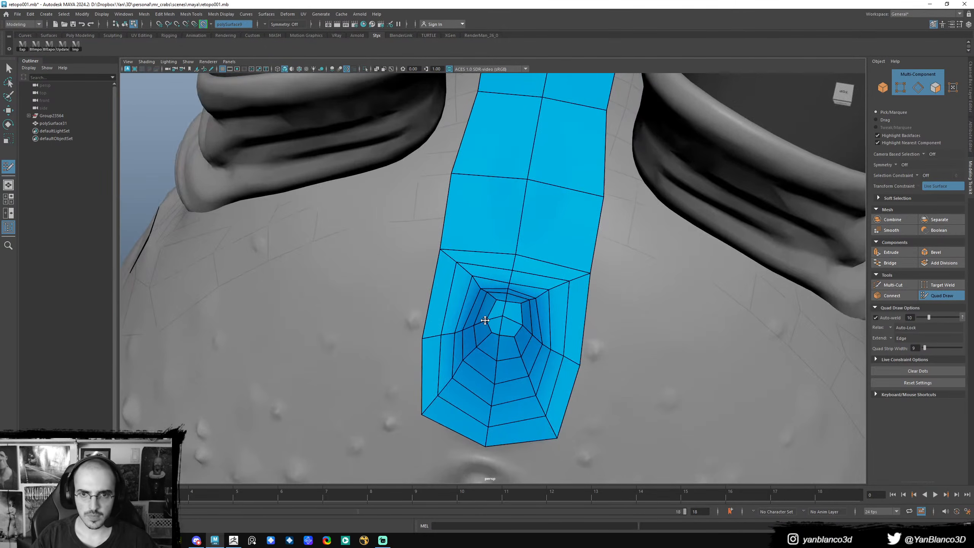
# - Adjust and relax the vertices of the concentric loops so they follow the first spike's shape evenly
pyautogui.keyDown('alt'); pyautogui.moveTo(464, 303); pyautogui.dragTo(410, 307, button='right'); pyautogui.keyUp('alt')
pyautogui.keyDown('alt'); pyautogui.moveTo(411, 307); pyautogui.dragTo(583, 274); pyautogui.keyUp('alt')
pyautogui.keyDown('alt'); pyautogui.moveTo(583, 274); pyautogui.dragTo(544, 276, button='right'); pyautogui.keyUp('alt')
pyautogui.keyDown('alt'); pyautogui.moveTo(544, 276); pyautogui.dragTo(525, 326); pyautogui.keyUp('alt')
pyautogui.keyDown('alt'); pyautogui.moveTo(500, 288); pyautogui.dragTo(560, 341); pyautogui.keyUp('alt')
pyautogui.keyDown('alt'); pyautogui.moveTo(488, 328); pyautogui.dragTo(530, 295); pyautogui.keyUp('alt')
pyautogui.keyDown('alt'); pyautogui.moveTo(528, 290); pyautogui.dragTo(527, 338, button='middle'); pyautogui.keyUp('alt')
pyautogui.keyDown('alt'); pyautogui.moveTo(527, 346); pyautogui.dragTo(501, 319); pyautogui.keyUp('alt')
pyautogui.moveTo(501, 319)
pyautogui.keyDown('shift'); pyautogui.mouseDown()
pyautogui.moveTo(510, 322)
pyautogui.moveTo(490, 332)
pyautogui.mouseUp(); pyautogui.keyUp('shift')
pyautogui.keyDown('alt'); pyautogui.moveTo(484, 332); pyautogui.dragTo(523, 244); pyautogui.keyUp('alt')
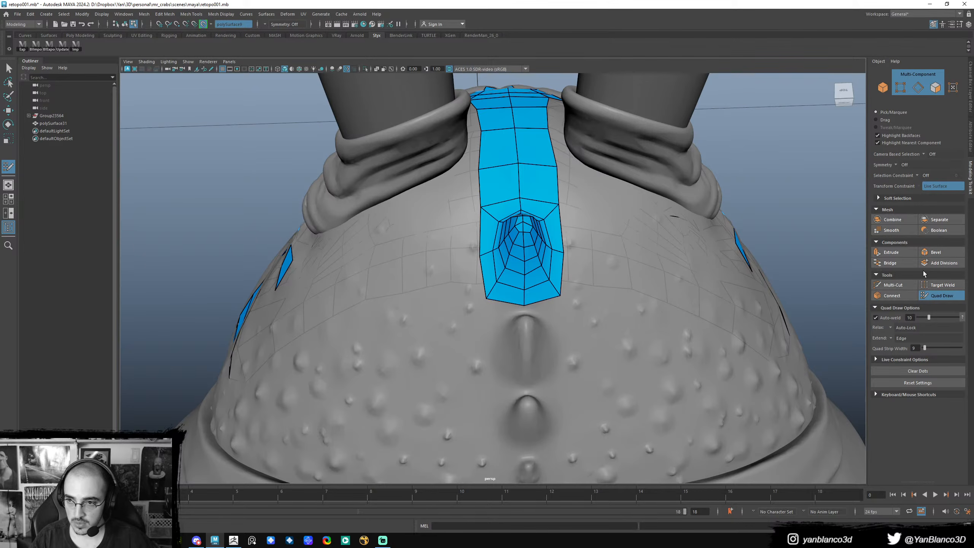
# - Set symmetry to Object X, widen the ring's lower corners and add a pair of quads over the second spike
pyautogui.click(899, 165)
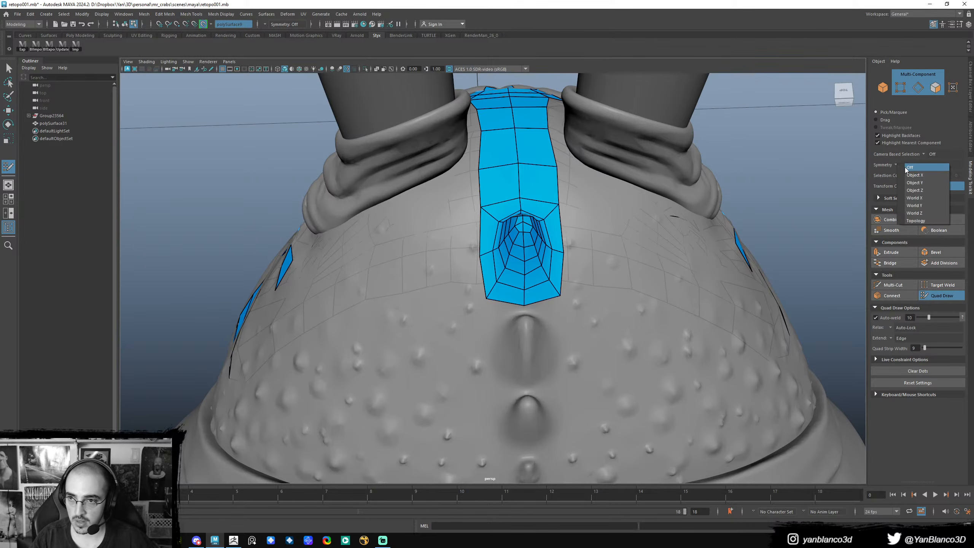
pyautogui.click(907, 168)
pyautogui.click(898, 164)
pyautogui.click(913, 178)
pyautogui.keyDown('alt'); pyautogui.moveTo(651, 262); pyautogui.dragTo(627, 273); pyautogui.keyUp('alt')
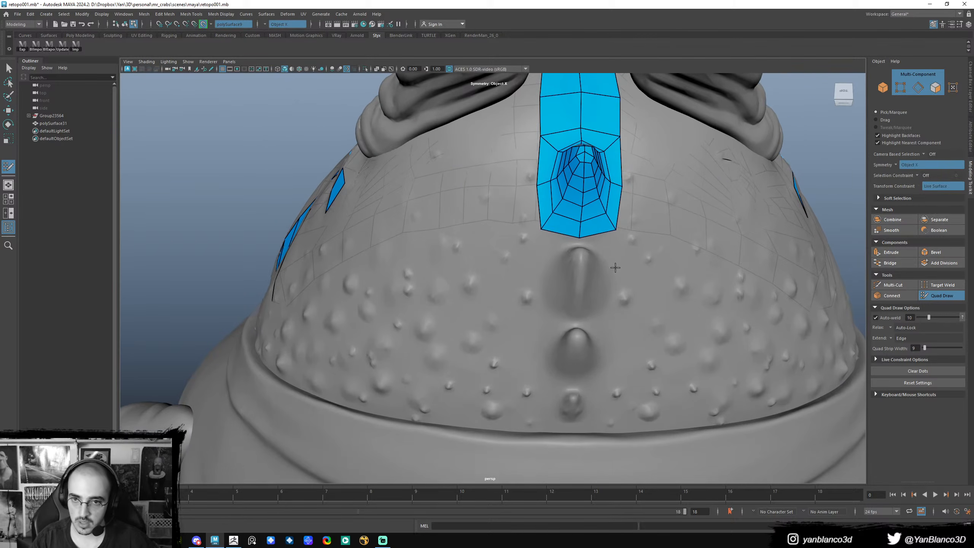
pyautogui.moveTo(616, 229); pyautogui.dragTo(619, 234)
pyautogui.keyDown('ctrl'); pyautogui.keyDown('shift'); pyautogui.moveTo(556, 241); pyautogui.dragTo(553, 284); pyautogui.keyUp('shift'); pyautogui.keyUp('ctrl')
pyautogui.hotkey('ctrl', 'z')
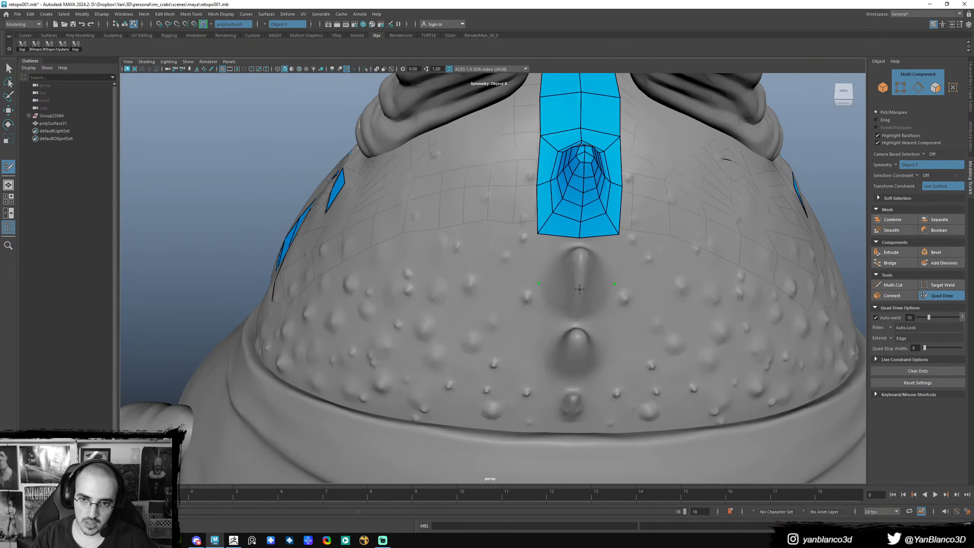
pyautogui.keyDown('shift'); pyautogui.click(557, 264); pyautogui.keyUp('shift')
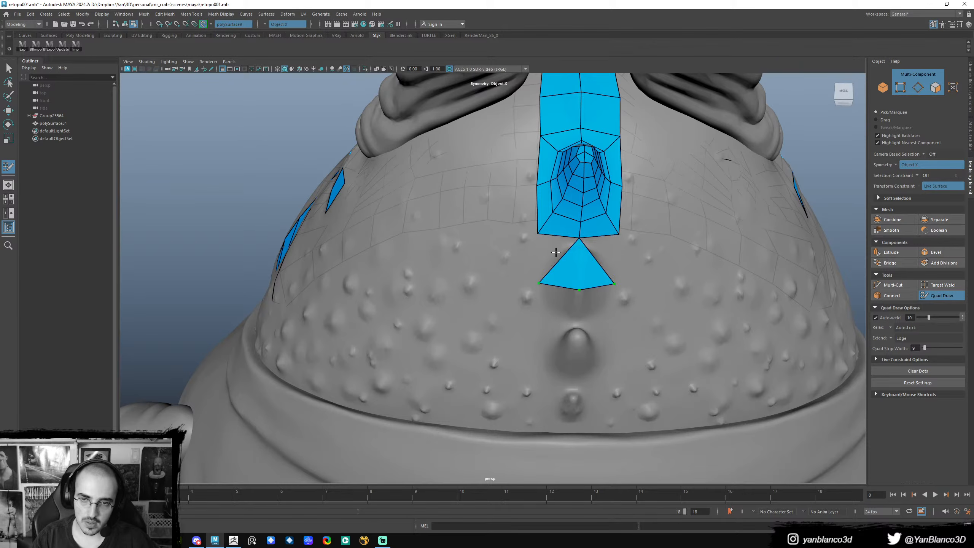
pyautogui.keyDown('shift'); pyautogui.click(554, 250); pyautogui.keyUp('shift')
# - Extend the central strip two more rows down the back, covering the third spike and reaching the smallest one
pyautogui.keyDown('alt'); pyautogui.moveTo(582, 272); pyautogui.dragTo(621, 226); pyautogui.keyUp('alt')
pyautogui.keyDown('alt'); pyautogui.moveTo(621, 227); pyautogui.dragTo(613, 243, button='middle'); pyautogui.keyUp('alt')
pyautogui.keyDown('alt'); pyautogui.moveTo(614, 244); pyautogui.dragTo(536, 229); pyautogui.keyUp('alt')
pyautogui.keyDown('alt'); pyautogui.moveTo(540, 131); pyautogui.dragTo(561, 179, button='middle'); pyautogui.keyUp('alt')
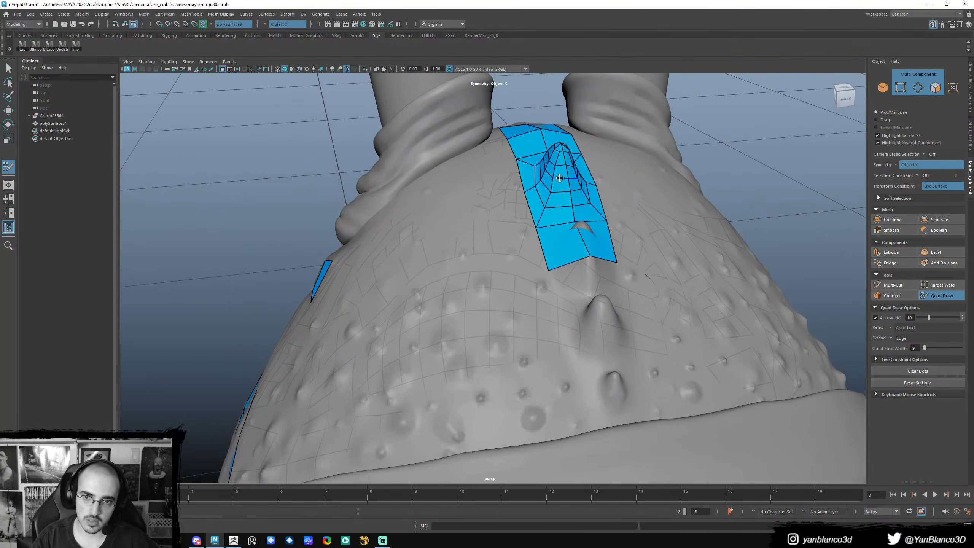
pyautogui.keyDown('alt'); pyautogui.moveTo(588, 275); pyautogui.dragTo(574, 373); pyautogui.keyUp('alt')
pyautogui.hotkey('ctrl', 'z')
pyautogui.moveTo(559, 334); pyautogui.dragTo(568, 383)
pyautogui.hotkey('ctrl', 'z')
pyautogui.click(560, 394)
pyautogui.click(634, 381)
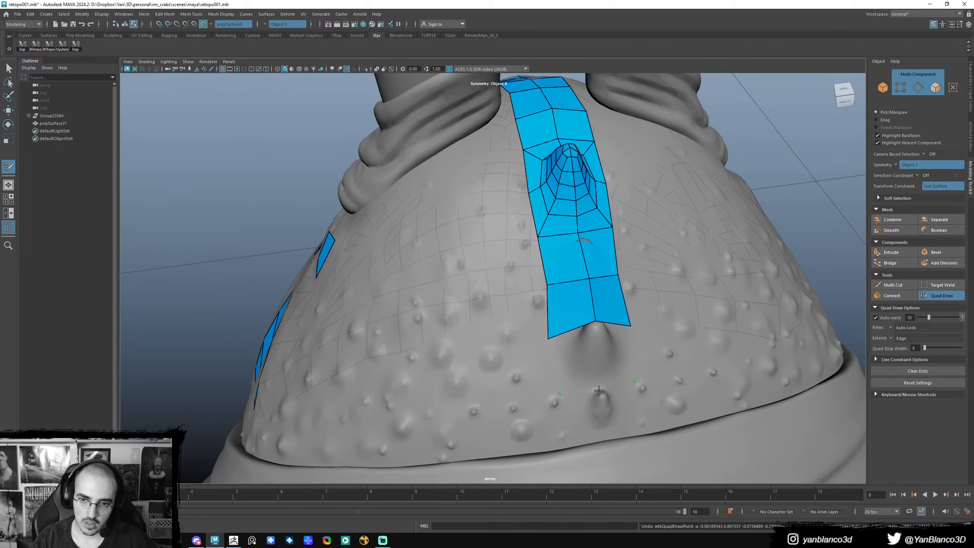
pyautogui.keyDown('shift'); pyautogui.click(573, 364); pyautogui.keyUp('shift')
pyautogui.moveTo(573, 365)
pyautogui.keyDown('alt'); pyautogui.mouseDown()
pyautogui.moveTo(634, 351)
pyautogui.moveTo(616, 355)
pyautogui.moveTo(610, 288)
pyautogui.mouseUp(); pyautogui.keyUp('alt')
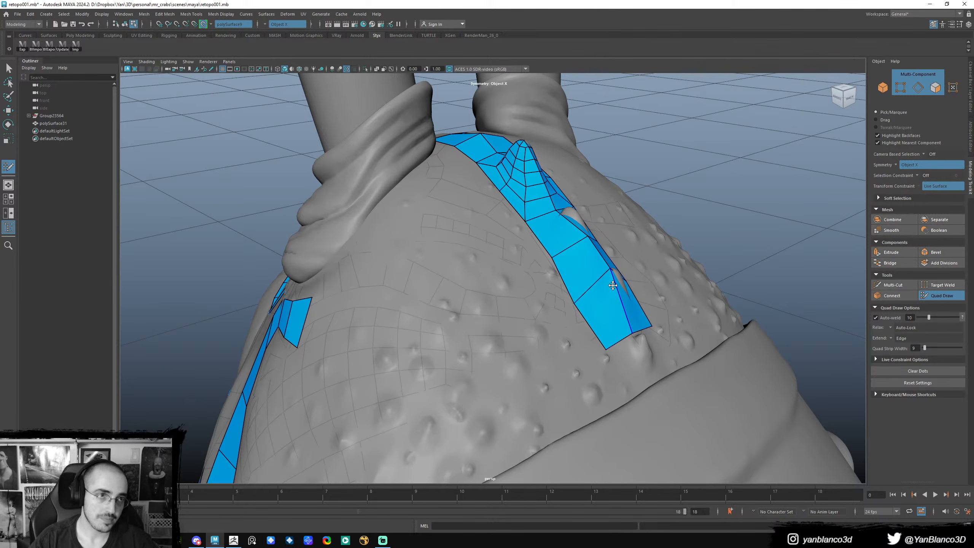
# - Draw a mirrored row of quads from the first spike's ring outwards around the head behind the eye stalks
pyautogui.keyDown('alt'); pyautogui.moveTo(551, 322); pyautogui.dragTo(558, 287); pyautogui.keyUp('alt')
pyautogui.keyDown('alt'); pyautogui.moveTo(558, 287); pyautogui.dragTo(516, 317); pyautogui.keyUp('alt')
pyautogui.moveTo(516, 319); pyautogui.dragTo(561, 309)
pyautogui.moveTo(536, 266); pyautogui.dragTo(613, 269)
pyautogui.keyDown('shift'); pyautogui.click(606, 265); pyautogui.keyUp('shift')
pyautogui.scroll(5, 604, 276)
pyautogui.scroll(-4, 549, 237)
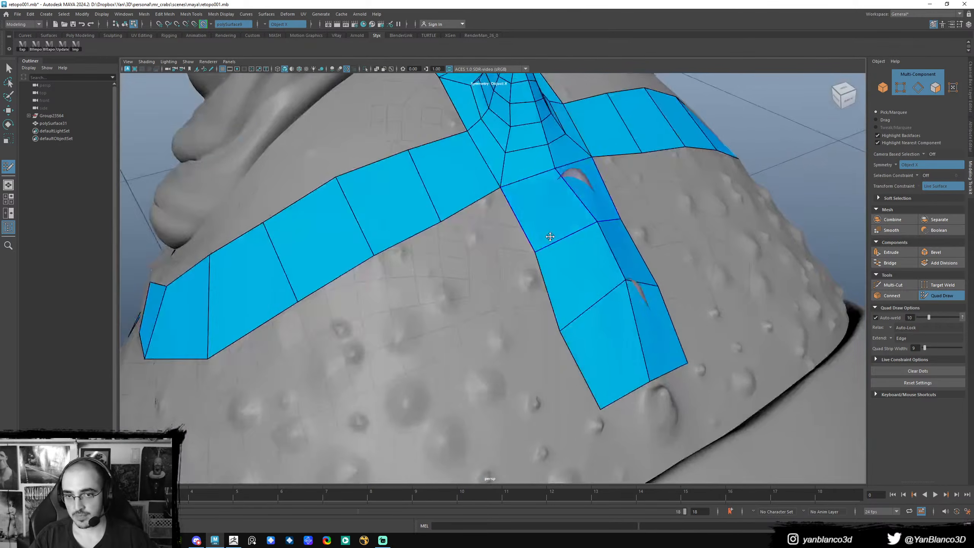
pyautogui.keyDown('alt'); pyautogui.moveTo(544, 234); pyautogui.dragTo(561, 246); pyautogui.keyUp('alt')
pyautogui.keyDown('alt'); pyautogui.moveTo(521, 281); pyautogui.dragTo(525, 246); pyautogui.keyUp('alt')
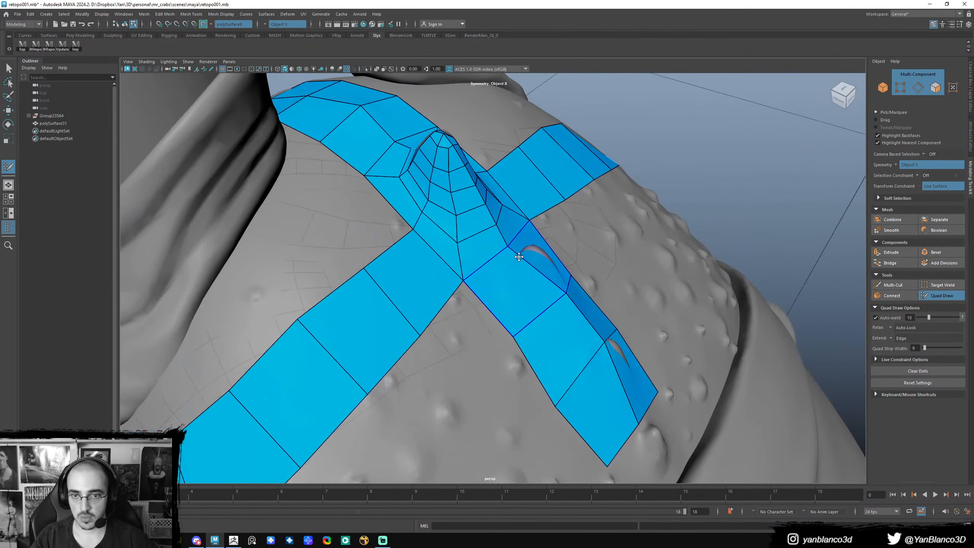
pyautogui.keyDown('alt'); pyautogui.moveTo(466, 194); pyautogui.dragTo(464, 178); pyautogui.keyUp('alt')
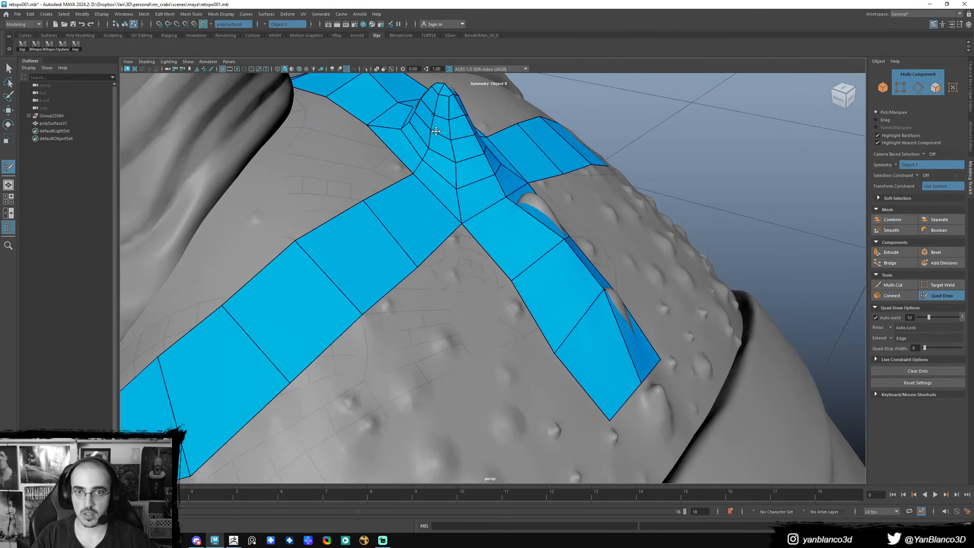
pyautogui.scroll(4, 561, 279)
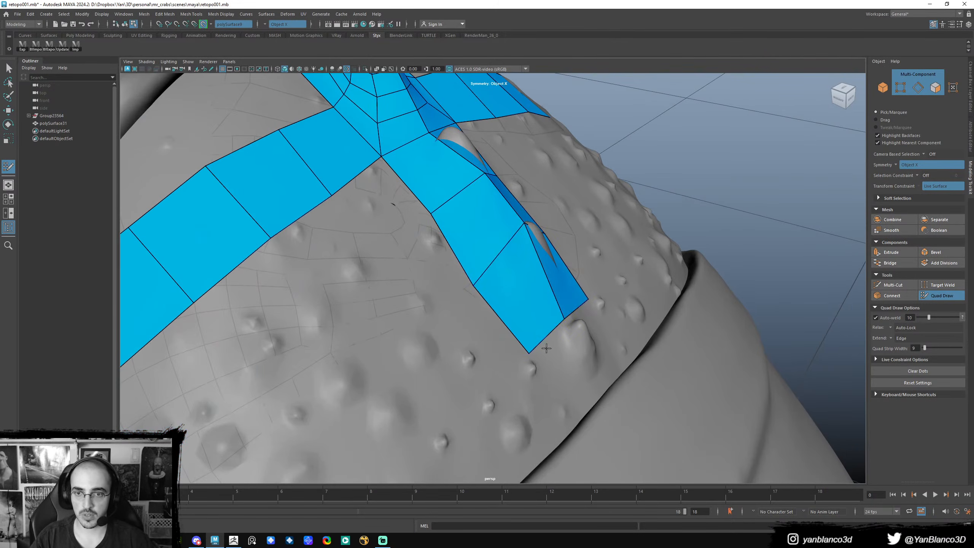
# - Examine the new row of quads behind the eye stalks and its relation to the forehead and face loops
pyautogui.keyDown('alt'); pyautogui.moveTo(553, 345); pyautogui.dragTo(572, 315); pyautogui.keyUp('alt')
pyautogui.scroll(-4, 572, 315)
pyautogui.keyDown('alt'); pyautogui.moveTo(479, 322); pyautogui.dragTo(536, 355); pyautogui.keyUp('alt')
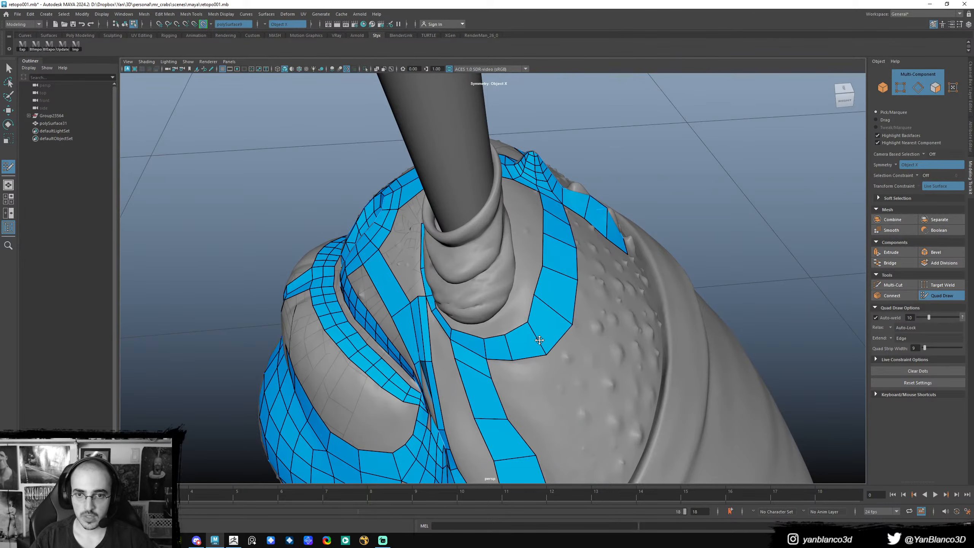
pyautogui.keyDown('alt'); pyautogui.moveTo(567, 309); pyautogui.dragTo(587, 320); pyautogui.keyUp('alt')
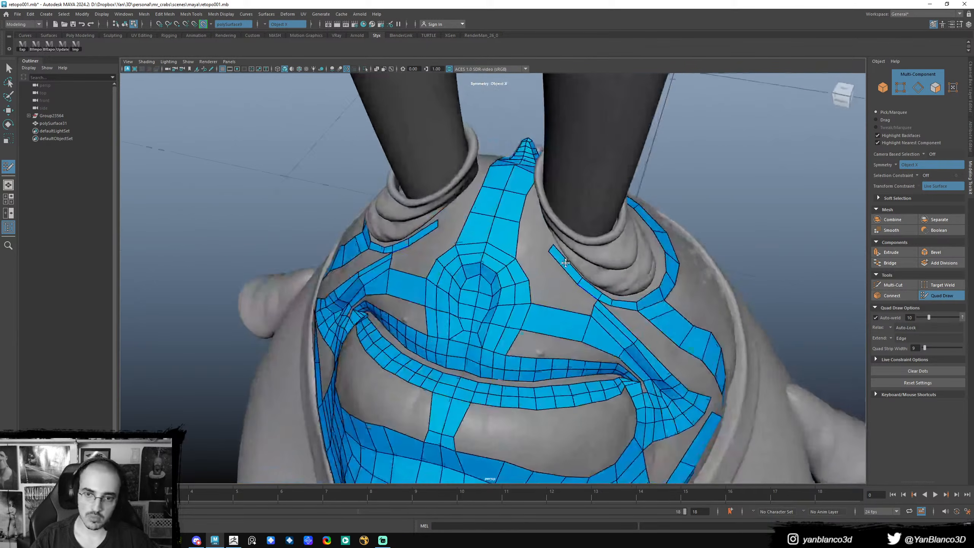
pyautogui.scroll(3, 552, 239)
pyautogui.keyDown('alt'); pyautogui.moveTo(552, 240); pyautogui.dragTo(530, 251); pyautogui.keyUp('alt')
pyautogui.scroll(2, 550, 257)
pyautogui.keyDown('alt'); pyautogui.moveTo(550, 267); pyautogui.dragTo(485, 249, button='right'); pyautogui.keyUp('alt')
pyautogui.keyDown('alt'); pyautogui.moveTo(554, 301); pyautogui.dragTo(585, 237); pyautogui.keyUp('alt')
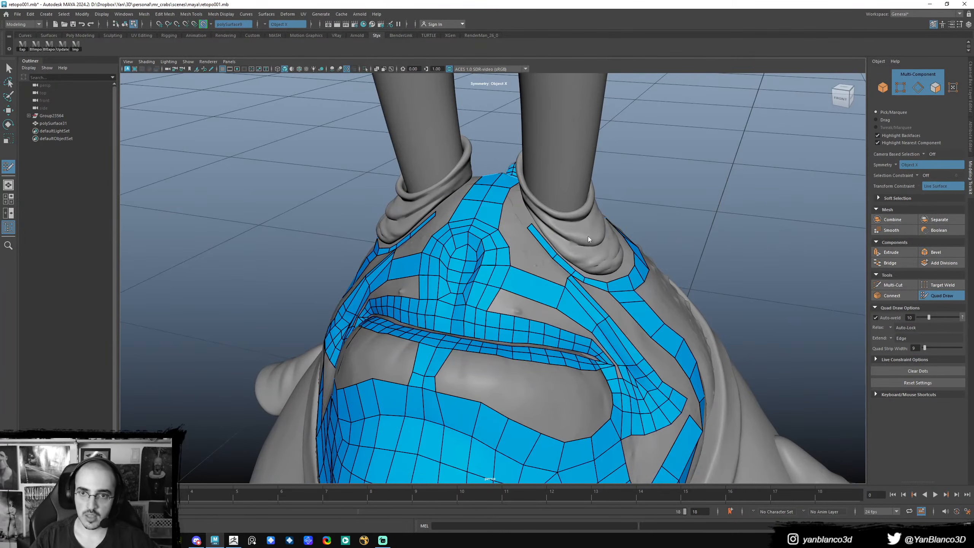
# - Hide the eye stalk and its folded base on one side of the head, reselect the retopology mesh and save the scene
pyautogui.moveTo(588, 238); pyautogui.dragTo(605, 238, button='right')
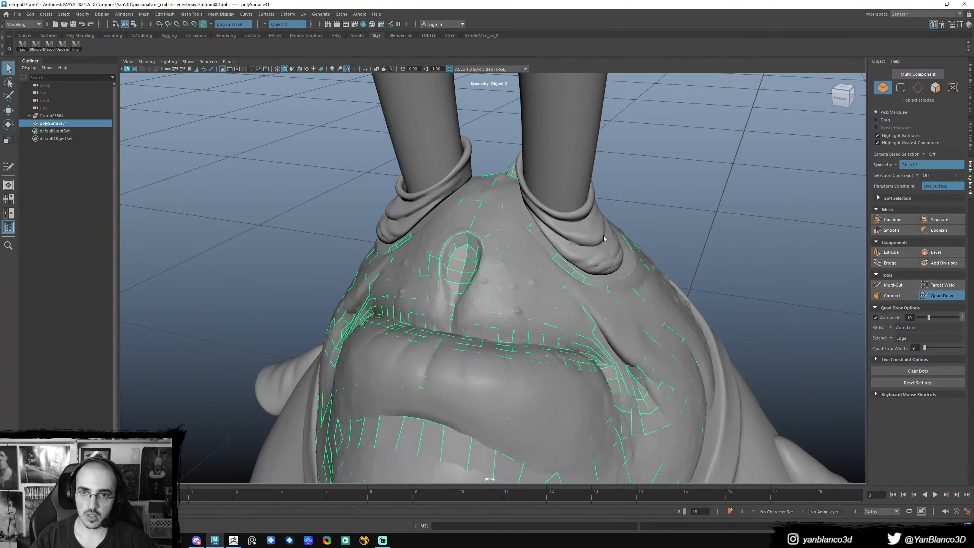
pyautogui.click(614, 235)
pyautogui.press('h')
pyautogui.click(584, 187)
pyautogui.press('h')
pyautogui.keyDown('alt'); pyautogui.moveTo(614, 245); pyautogui.dragTo(559, 274); pyautogui.keyUp('alt')
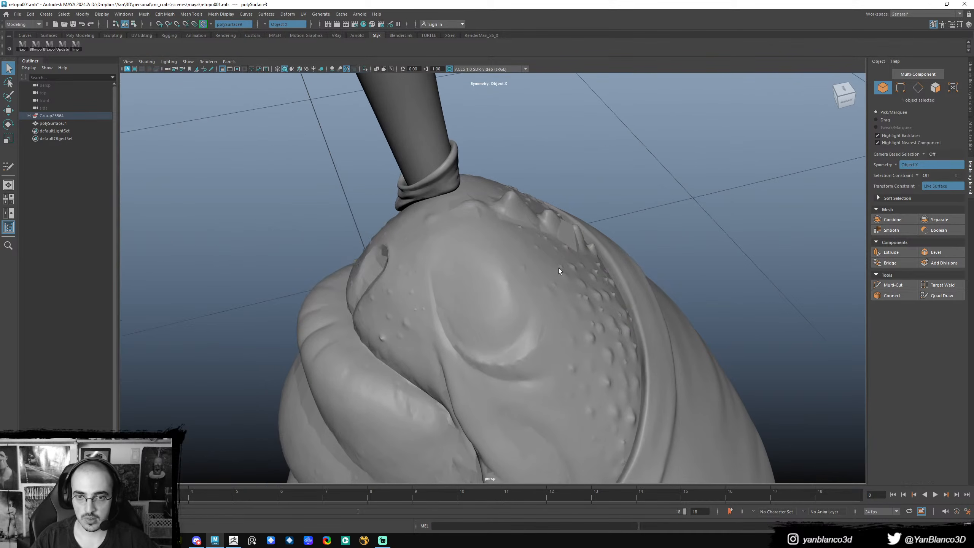
pyautogui.click(564, 236)
pyautogui.hotkey('ctrl', 's')
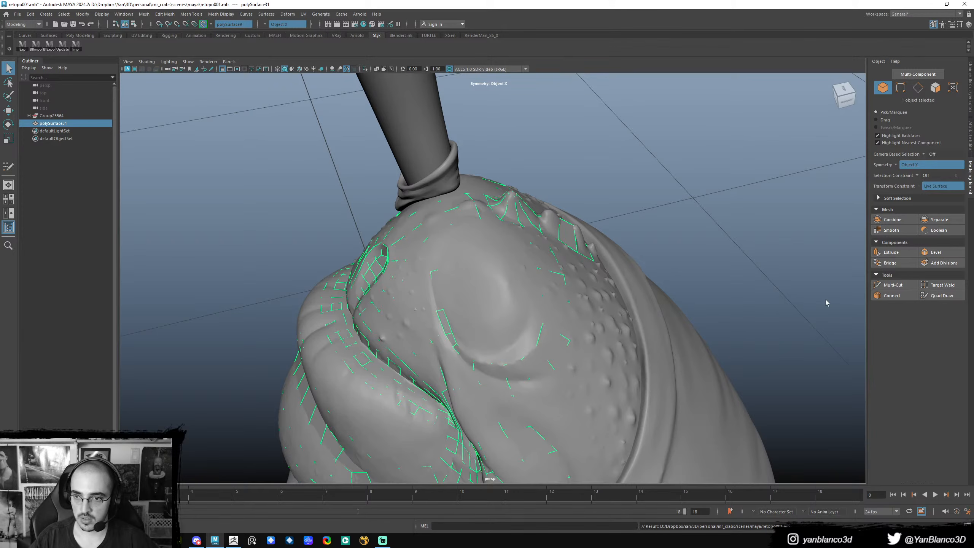
# - Resume Quad Draw and extend a second, inner row of quads along the front and lower part of the eye-socket loop
pyautogui.click(931, 298)
pyautogui.moveTo(552, 269)
pyautogui.keyDown('alt'); pyautogui.mouseDown()
pyautogui.moveTo(531, 263)
pyautogui.moveTo(542, 294)
pyautogui.moveTo(532, 303)
pyautogui.mouseUp(); pyautogui.keyUp('alt')
pyautogui.moveTo(518, 347)
pyautogui.keyDown('alt'); pyautogui.mouseDown()
pyautogui.moveTo(504, 352)
pyautogui.moveTo(508, 320)
pyautogui.mouseUp(); pyautogui.keyUp('alt')
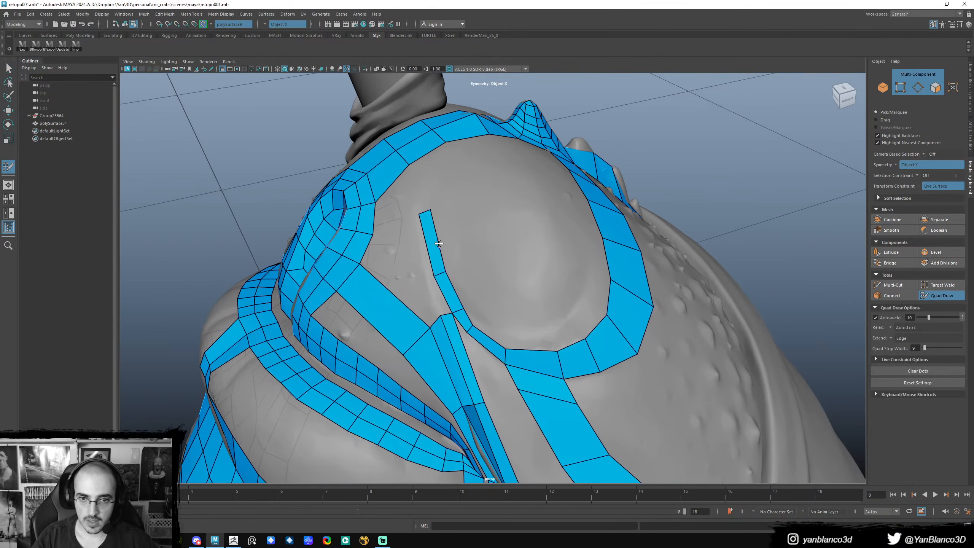
pyautogui.moveTo(439, 244); pyautogui.dragTo(452, 243)
pyautogui.moveTo(451, 279); pyautogui.dragTo(487, 321)
pyautogui.hotkey('ctrl', 'z')
pyautogui.keyDown('alt'); pyautogui.moveTo(541, 387); pyautogui.dragTo(545, 363, button='middle'); pyautogui.keyUp('alt')
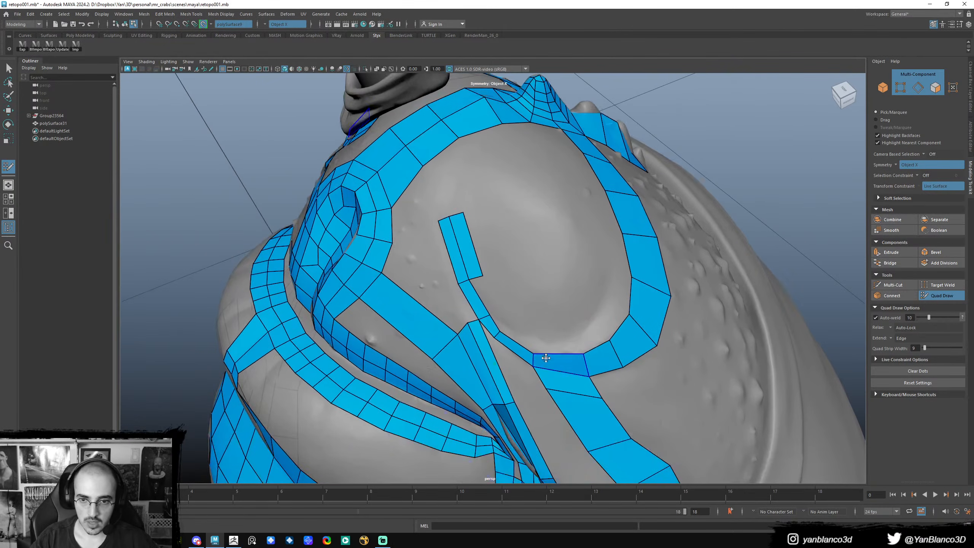
pyautogui.moveTo(560, 352)
pyautogui.mouseDown()
pyautogui.moveTo(561, 340)
pyautogui.moveTo(497, 319)
pyautogui.moveTo(487, 292)
pyautogui.moveTo(489, 314)
pyautogui.mouseUp()
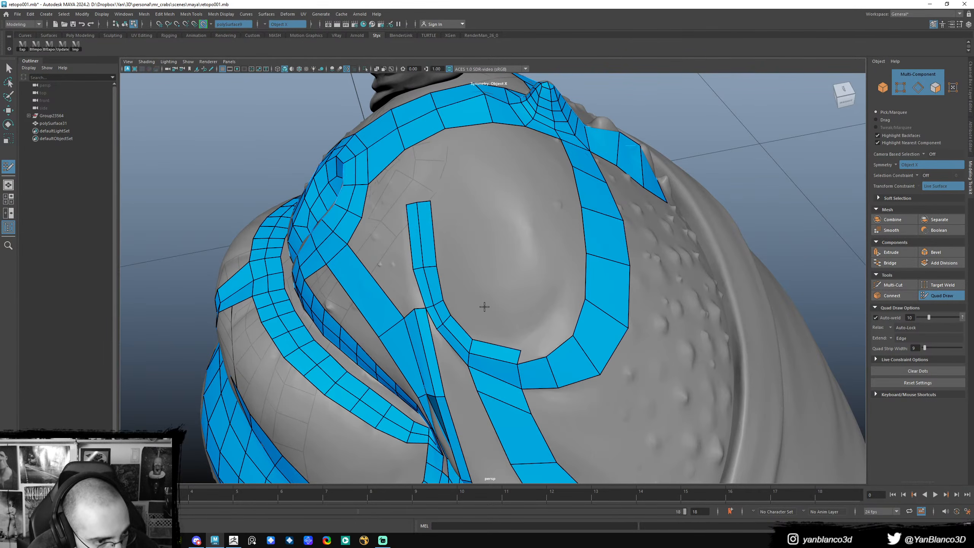
pyautogui.moveTo(533, 344)
pyautogui.keyDown('alt'); pyautogui.mouseDown()
pyautogui.moveTo(555, 359)
pyautogui.moveTo(582, 318)
pyautogui.moveTo(606, 315)
pyautogui.moveTo(604, 331)
pyautogui.mouseUp(); pyautogui.keyUp('alt')
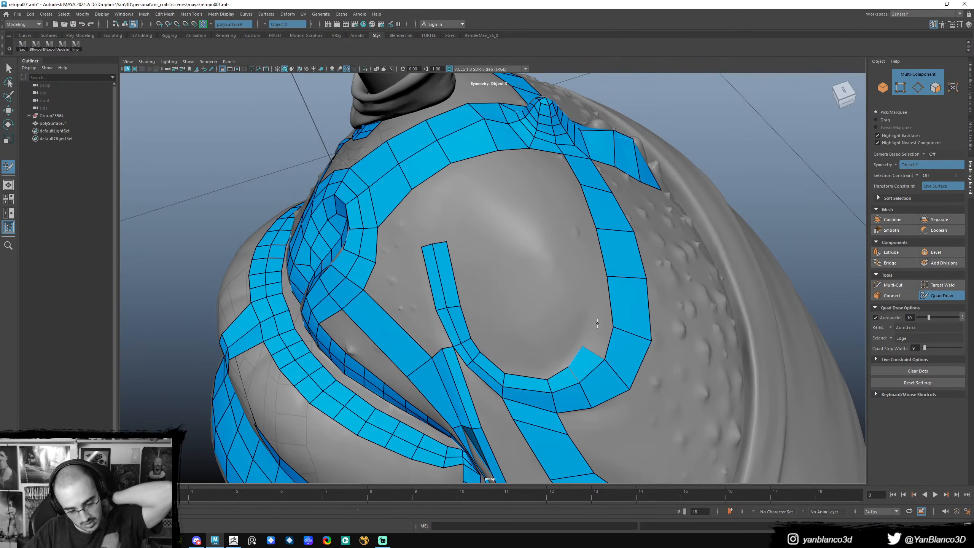
# - Continue the inner row of quads around the back of the eye socket up to the first spike's ring
pyautogui.moveTo(593, 353); pyautogui.dragTo(564, 333)
pyautogui.moveTo(582, 281); pyautogui.dragTo(571, 307)
pyautogui.moveTo(542, 338); pyautogui.dragTo(550, 325)
pyautogui.moveTo(551, 284); pyautogui.dragTo(576, 284)
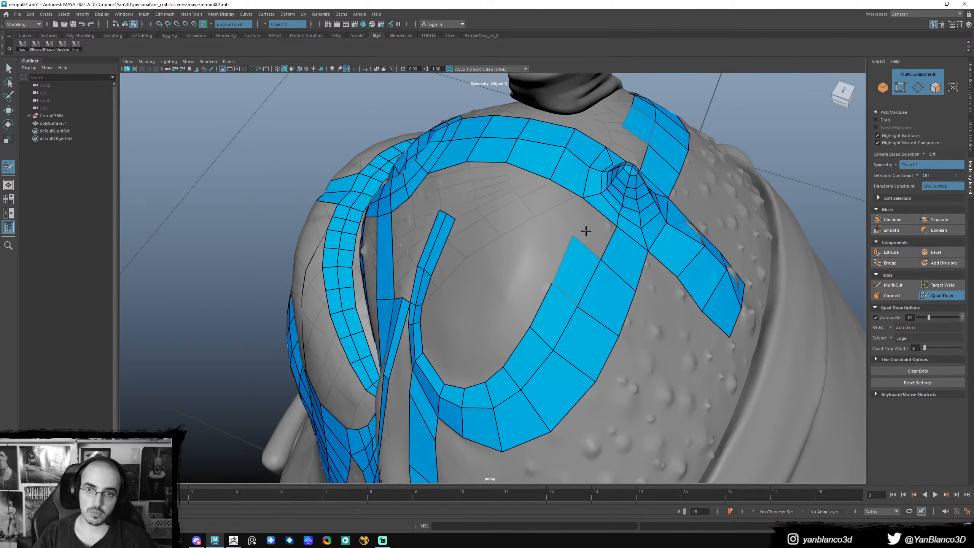
pyautogui.keyDown('alt'); pyautogui.moveTo(568, 241); pyautogui.dragTo(587, 296); pyautogui.keyUp('alt')
pyautogui.moveTo(544, 273)
pyautogui.keyDown('alt'); pyautogui.mouseDown()
pyautogui.moveTo(558, 277)
pyautogui.moveTo(558, 262)
pyautogui.mouseUp(); pyautogui.keyUp('alt')
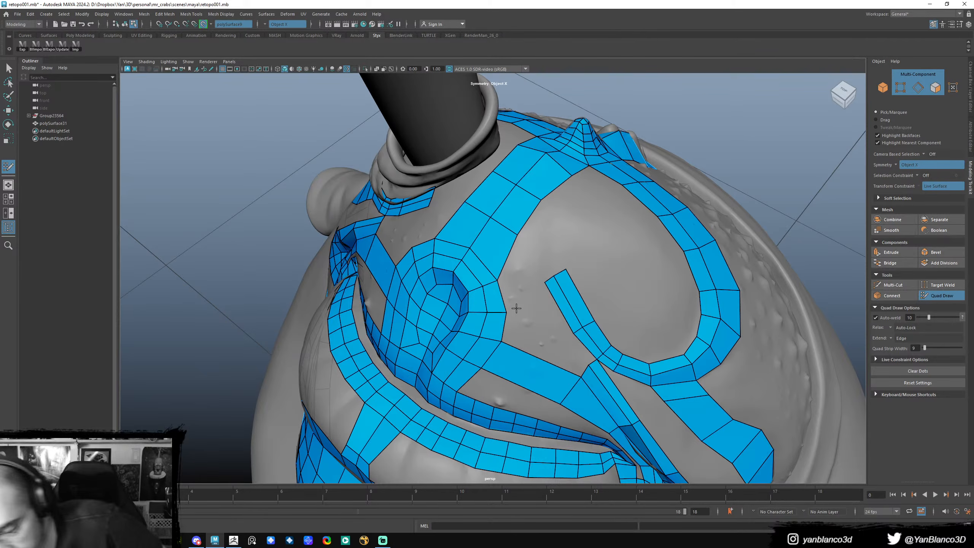
# - Examine how the open end of the eye-socket loop lines up with the forehead strip, forehead ring and mouth-corner loops
pyautogui.keyDown('alt'); pyautogui.moveTo(644, 276); pyautogui.dragTo(596, 264); pyautogui.keyUp('alt')
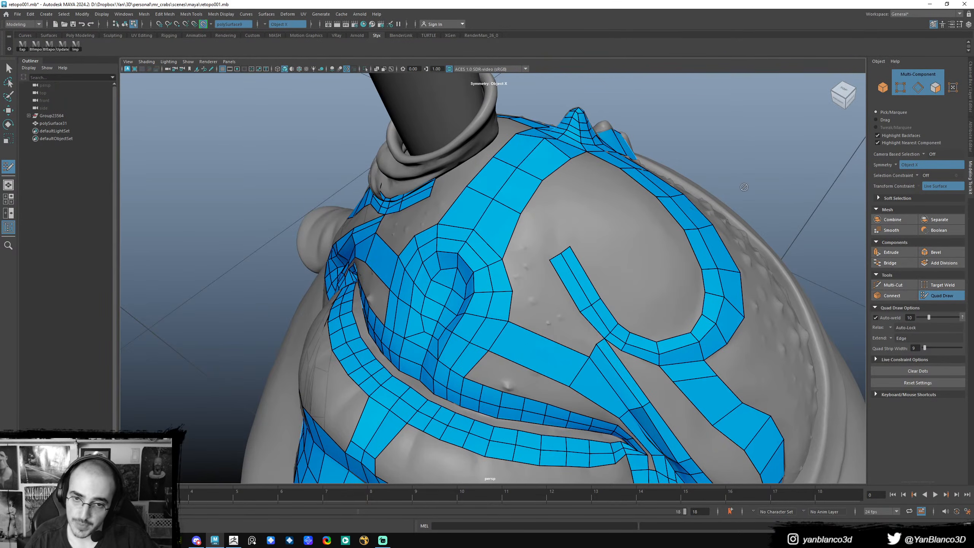
pyautogui.keyDown('alt'); pyautogui.moveTo(571, 259); pyautogui.dragTo(594, 248); pyautogui.keyUp('alt')
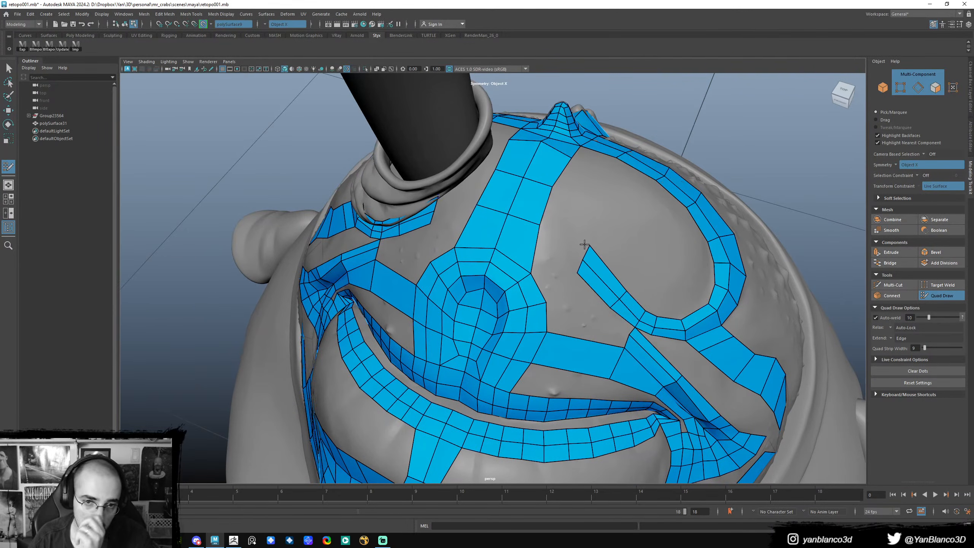
pyautogui.keyDown('alt'); pyautogui.moveTo(581, 248); pyautogui.dragTo(550, 276); pyautogui.keyUp('alt')
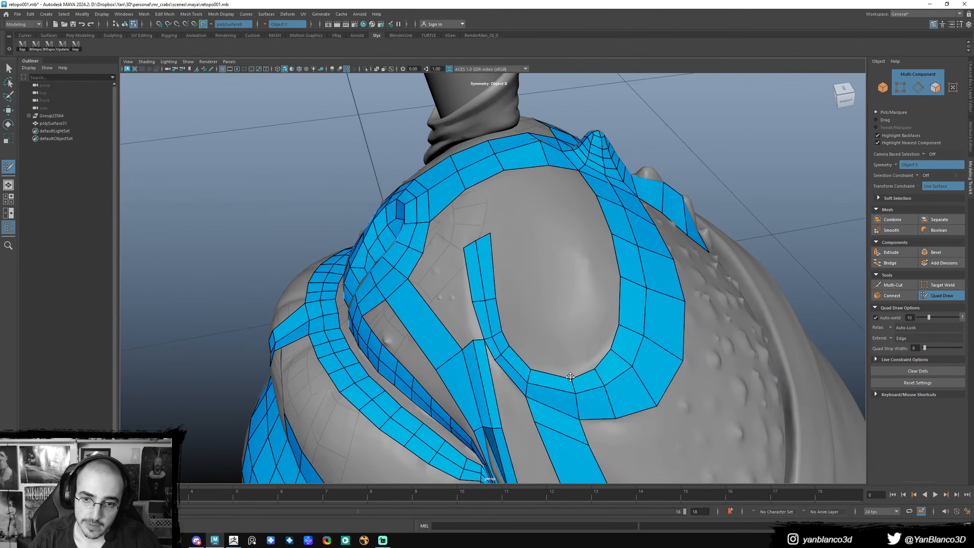
pyautogui.keyDown('alt'); pyautogui.moveTo(558, 364); pyautogui.dragTo(557, 320); pyautogui.keyUp('alt')
pyautogui.moveTo(563, 356)
pyautogui.mouseDown()
pyautogui.moveTo(558, 331)
pyautogui.moveTo(582, 327)
pyautogui.moveTo(596, 341)
pyautogui.mouseUp()
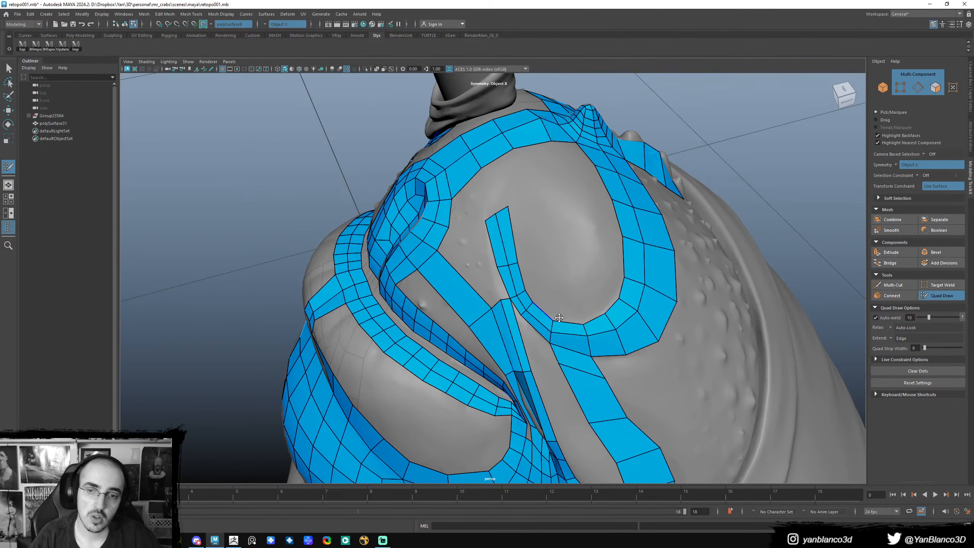
pyautogui.keyDown('alt'); pyautogui.moveTo(590, 326); pyautogui.dragTo(572, 259); pyautogui.keyUp('alt')
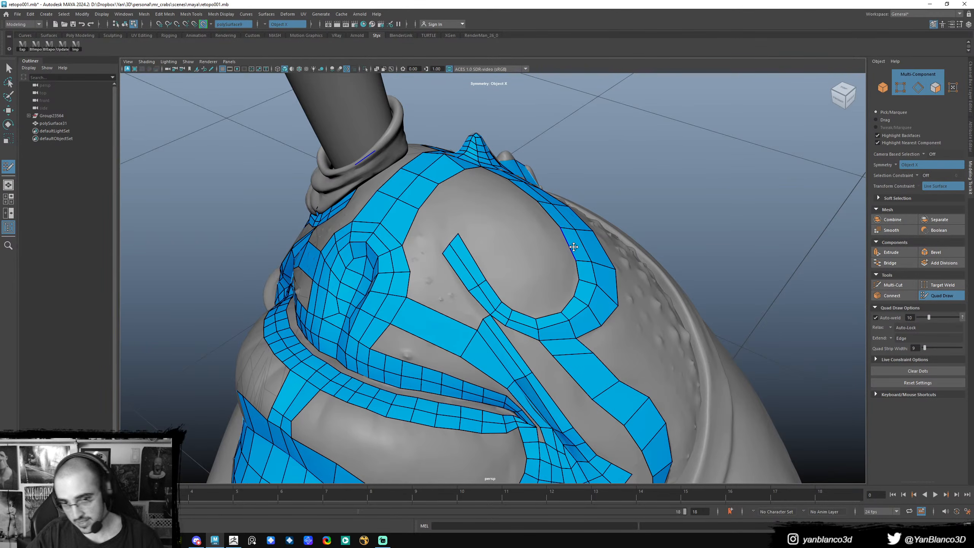
pyautogui.keyDown('alt'); pyautogui.moveTo(531, 277); pyautogui.dragTo(500, 330); pyautogui.keyUp('alt')
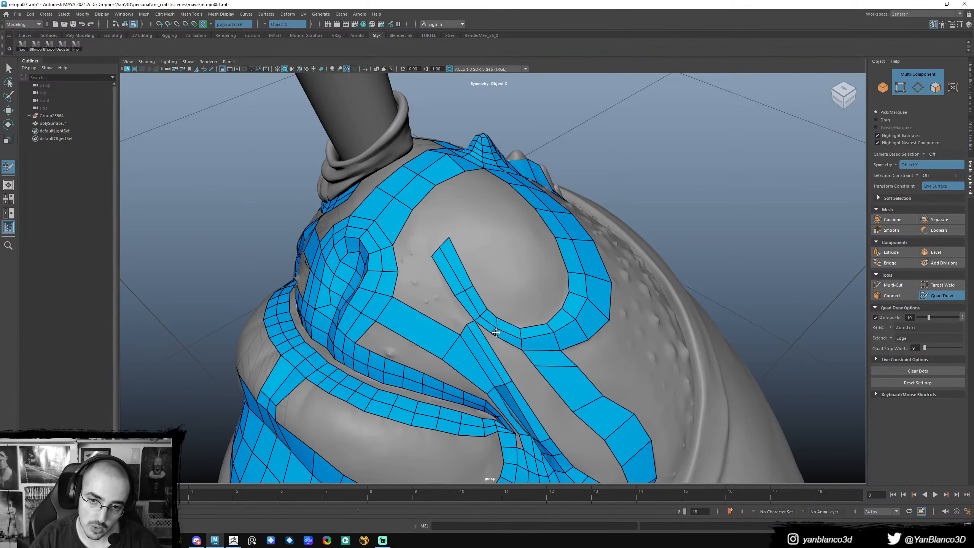
pyautogui.keyDown('alt'); pyautogui.moveTo(507, 324); pyautogui.dragTo(490, 276); pyautogui.keyUp('alt')
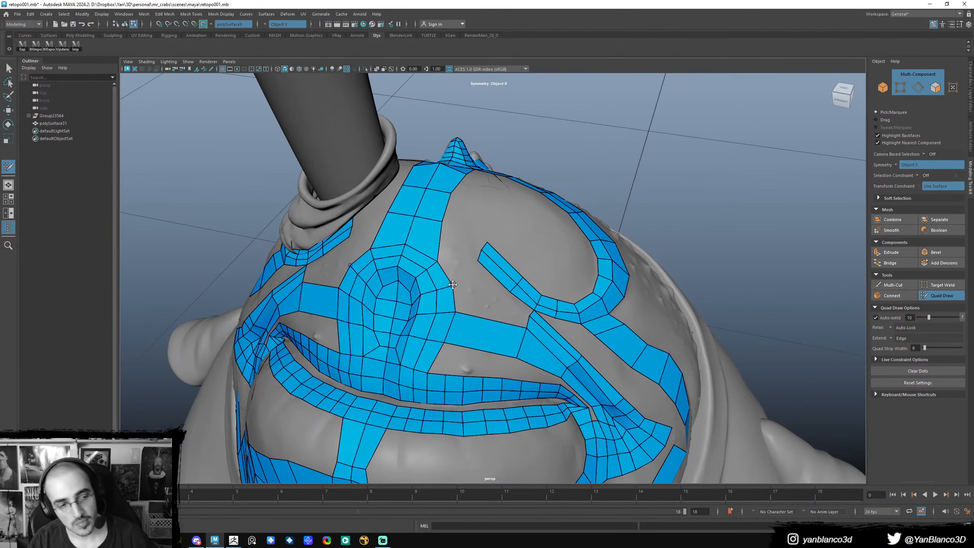
pyautogui.keyDown('alt'); pyautogui.moveTo(521, 291); pyautogui.dragTo(582, 278); pyautogui.keyUp('alt')
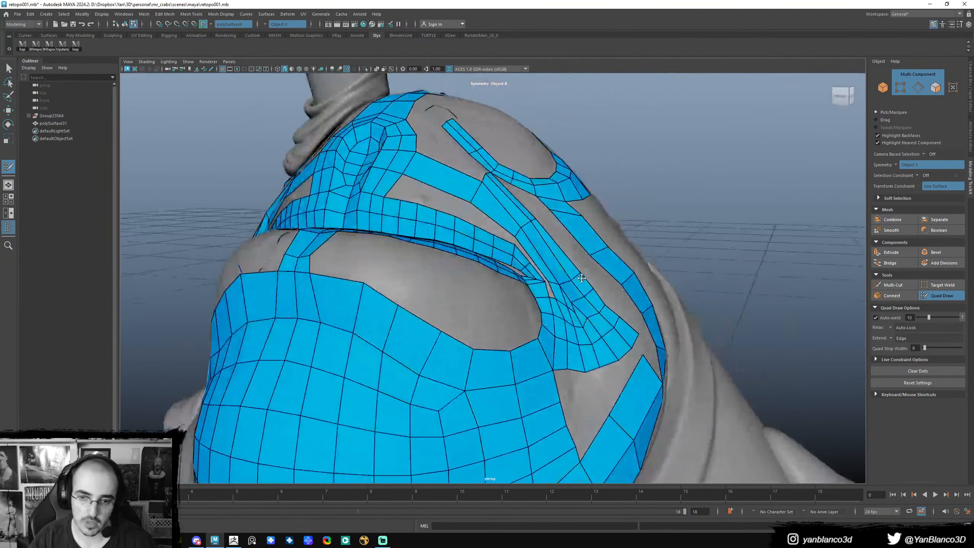
pyautogui.keyDown('alt'); pyautogui.moveTo(551, 245); pyautogui.dragTo(529, 250); pyautogui.keyUp('alt')
pyautogui.keyDown('alt'); pyautogui.moveTo(528, 249); pyautogui.dragTo(431, 258, button='right'); pyautogui.keyUp('alt')
pyautogui.keyDown('alt'); pyautogui.moveTo(524, 271); pyautogui.dragTo(501, 298); pyautogui.keyUp('alt')
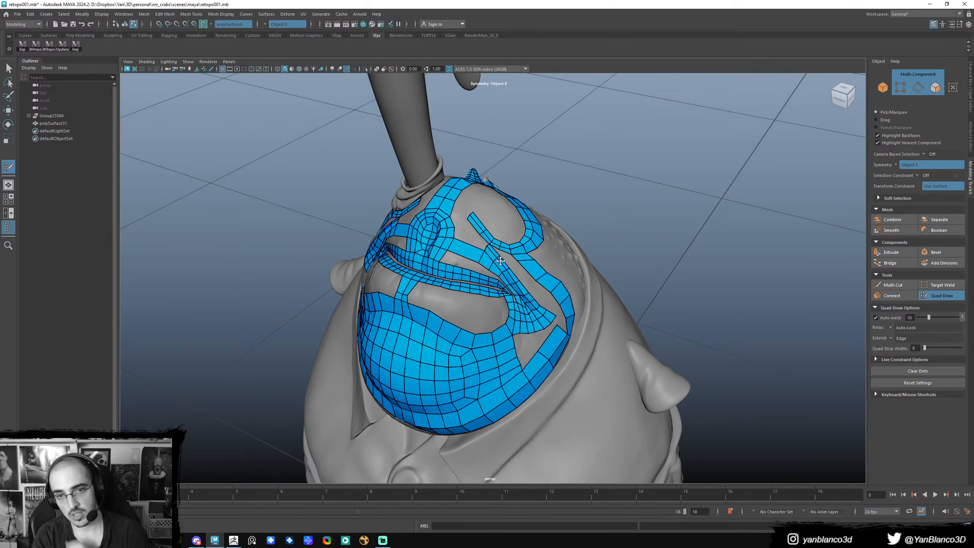
pyautogui.keyDown('alt'); pyautogui.moveTo(500, 261); pyautogui.dragTo(518, 280); pyautogui.keyUp('alt')
pyautogui.keyDown('alt'); pyautogui.moveTo(518, 280); pyautogui.dragTo(546, 269, button='right'); pyautogui.keyUp('alt')
pyautogui.keyDown('alt'); pyautogui.moveTo(546, 269); pyautogui.dragTo(524, 259, button='middle'); pyautogui.keyUp('alt')
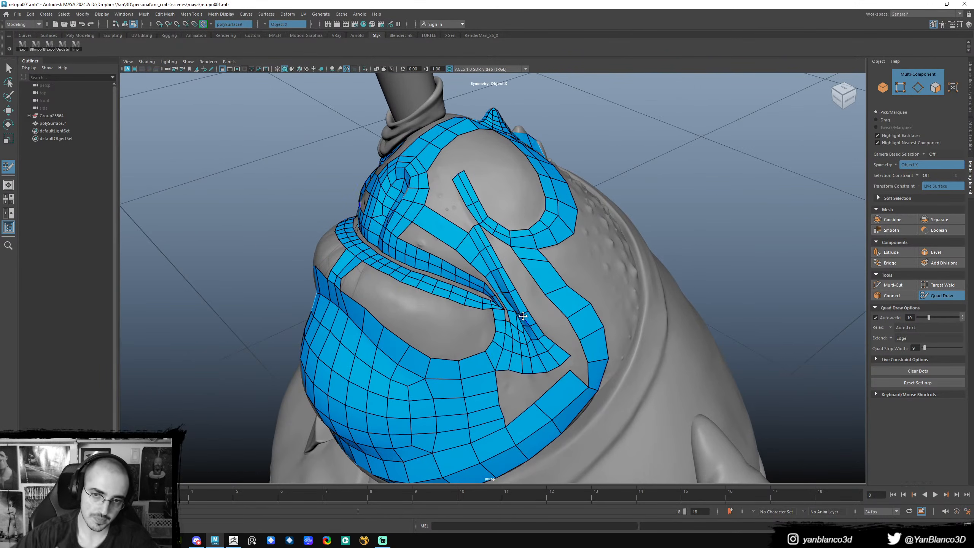
# - Bridge the open front end of the eye-socket loop to the central forehead strip with mirrored quads
pyautogui.keyDown('alt'); pyautogui.moveTo(517, 211); pyautogui.dragTo(534, 247, button='middle'); pyautogui.keyUp('alt')
pyautogui.keyDown('alt'); pyautogui.moveTo(535, 248); pyautogui.dragTo(499, 233); pyautogui.keyUp('alt')
pyautogui.keyDown('alt'); pyautogui.moveTo(499, 222); pyautogui.dragTo(522, 246, button='right'); pyautogui.keyUp('alt')
pyautogui.keyDown('alt'); pyautogui.moveTo(521, 246); pyautogui.dragTo(477, 245); pyautogui.keyUp('alt')
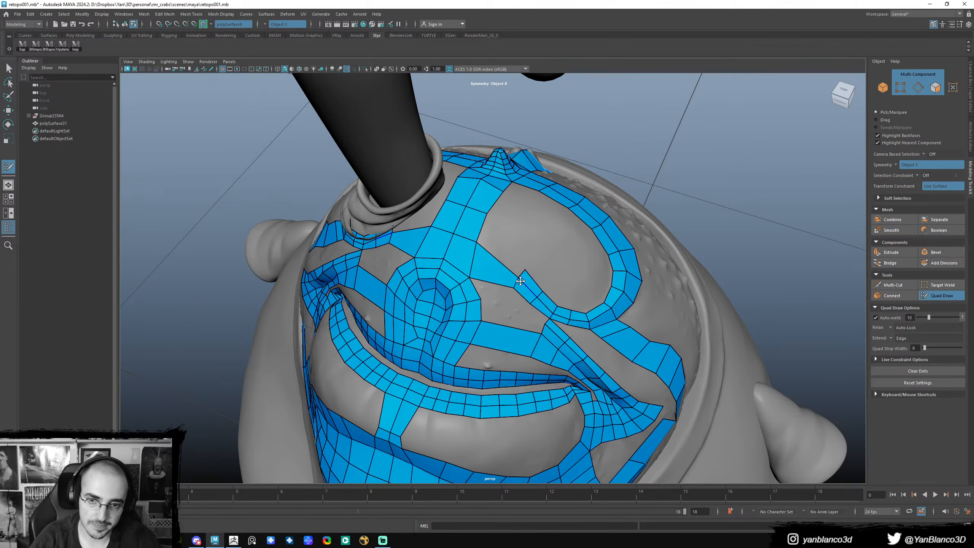
pyautogui.moveTo(521, 273)
pyautogui.mouseDown()
pyautogui.moveTo(480, 220)
pyautogui.moveTo(493, 224)
pyautogui.mouseUp()
pyautogui.moveTo(504, 260)
pyautogui.keyDown('alt'); pyautogui.mouseDown()
pyautogui.moveTo(524, 256)
pyautogui.moveTo(505, 274)
pyautogui.mouseUp(); pyautogui.keyUp('alt')
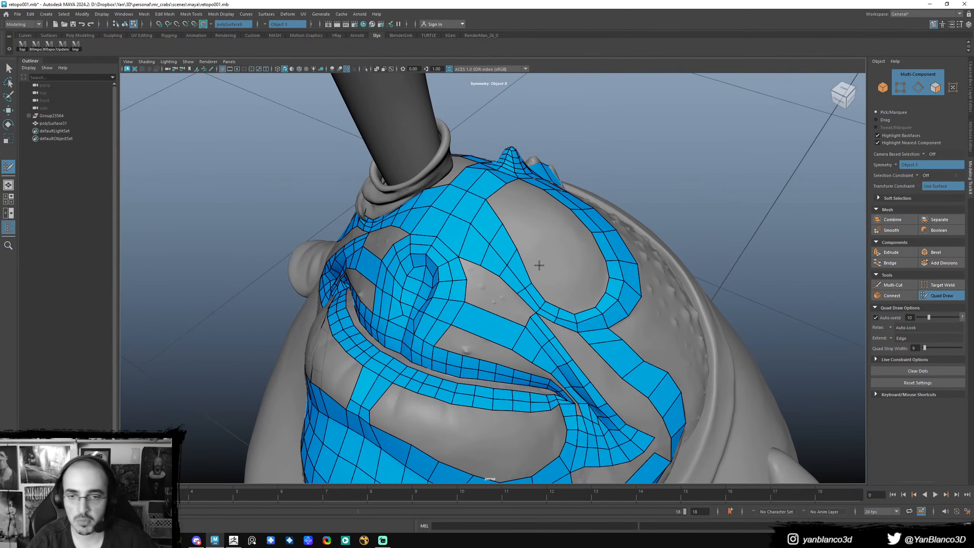
# - Examine the closed eye-socket loop and the unfilled gaps around the forehead, mouth corners and lower lip from several sides
pyautogui.keyDown('alt'); pyautogui.moveTo(555, 272); pyautogui.dragTo(499, 224); pyautogui.keyUp('alt')
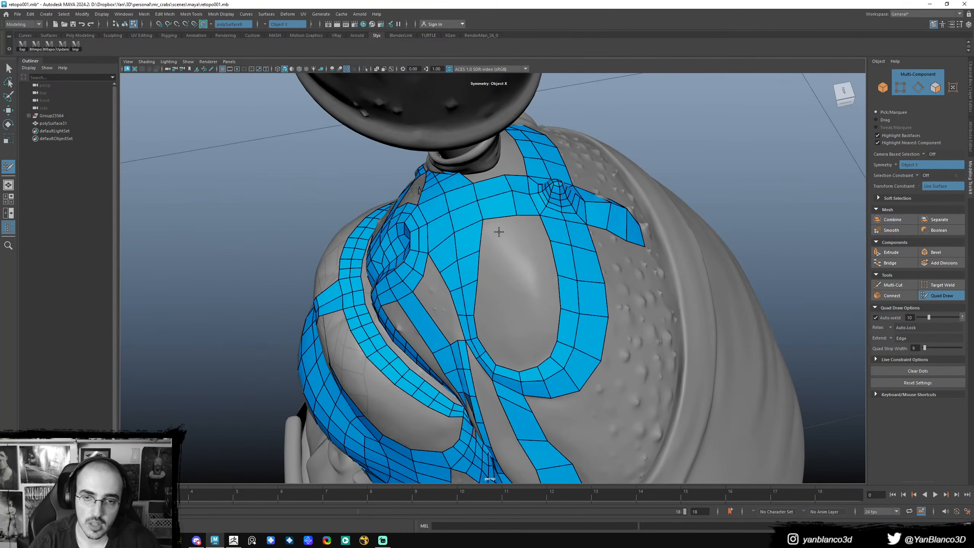
pyautogui.keyDown('alt'); pyautogui.moveTo(502, 260); pyautogui.dragTo(549, 302); pyautogui.keyUp('alt')
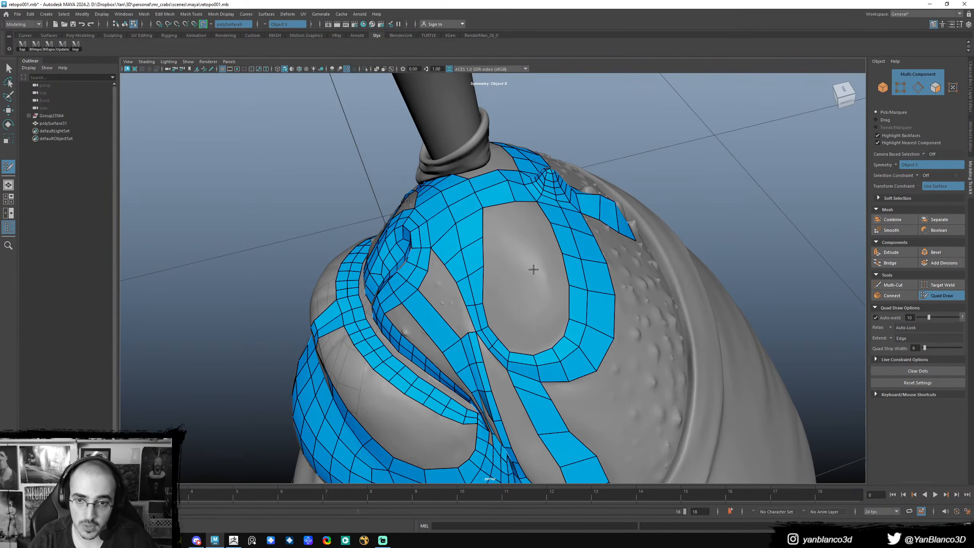
pyautogui.keyDown('alt'); pyautogui.moveTo(539, 291); pyautogui.dragTo(496, 228); pyautogui.keyUp('alt')
pyautogui.keyDown('alt'); pyautogui.moveTo(532, 258); pyautogui.dragTo(442, 288); pyautogui.keyUp('alt')
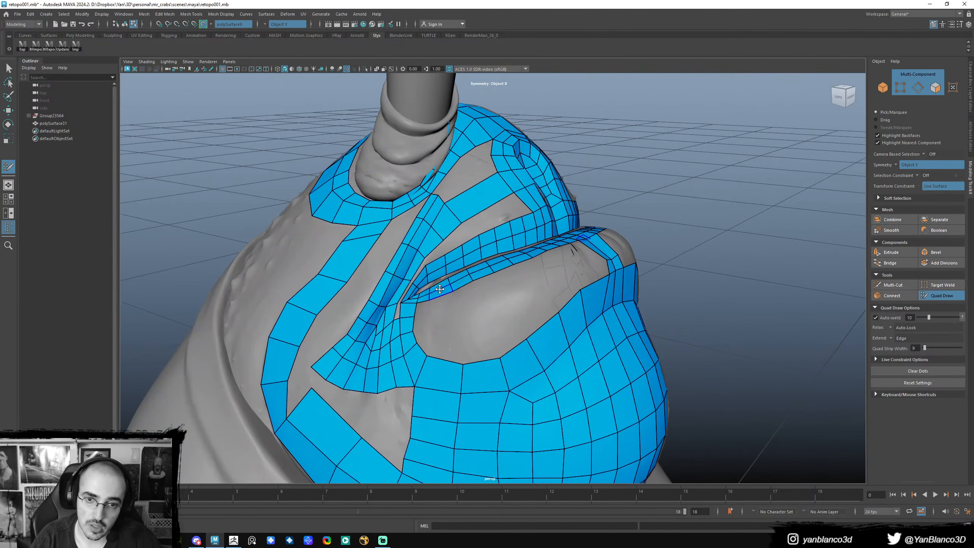
pyautogui.keyDown('alt'); pyautogui.moveTo(514, 233); pyautogui.dragTo(388, 244); pyautogui.keyUp('alt')
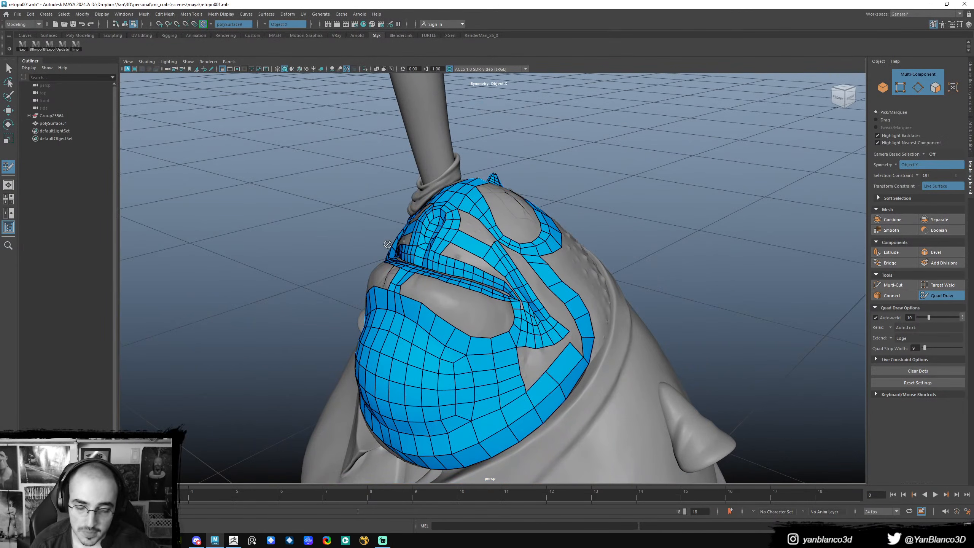
pyautogui.keyDown('alt'); pyautogui.moveTo(486, 245); pyautogui.dragTo(550, 249); pyautogui.keyUp('alt')
pyautogui.keyDown('alt'); pyautogui.moveTo(453, 236); pyautogui.dragTo(530, 216); pyautogui.keyUp('alt')
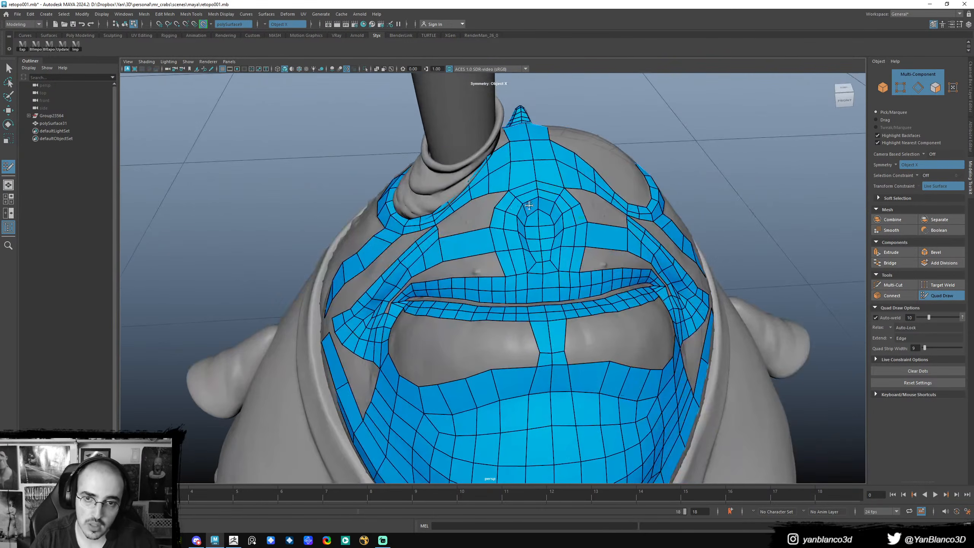
pyautogui.keyDown('alt'); pyautogui.moveTo(542, 266); pyautogui.dragTo(528, 258); pyautogui.keyUp('alt')
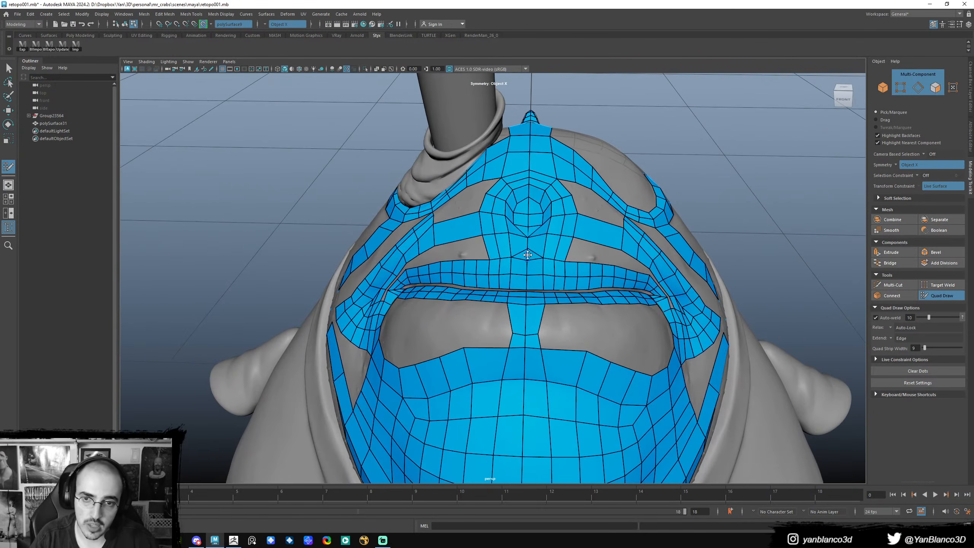
pyautogui.keyDown('alt'); pyautogui.moveTo(540, 220); pyautogui.dragTo(467, 241); pyautogui.keyUp('alt')
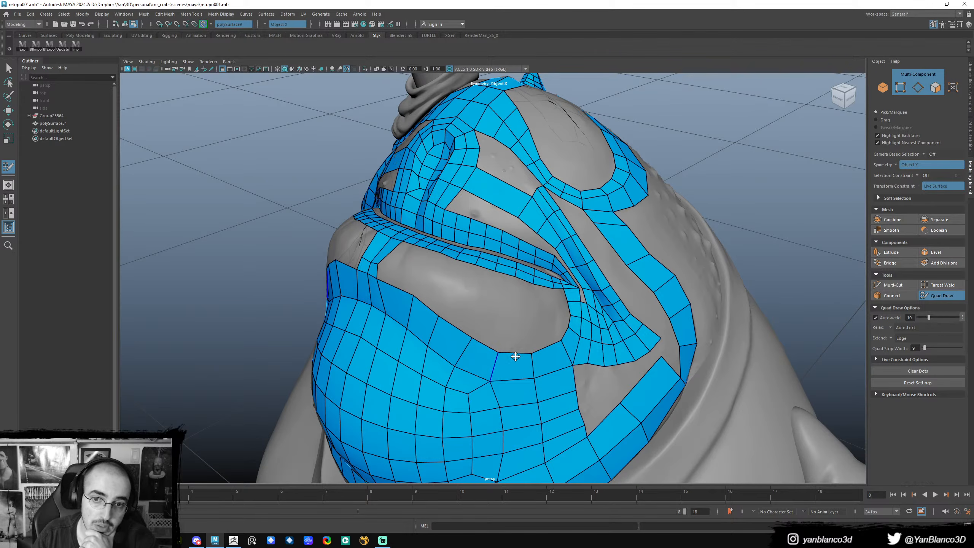
pyautogui.keyDown('alt'); pyautogui.moveTo(439, 260); pyautogui.dragTo(492, 236); pyautogui.keyUp('alt')
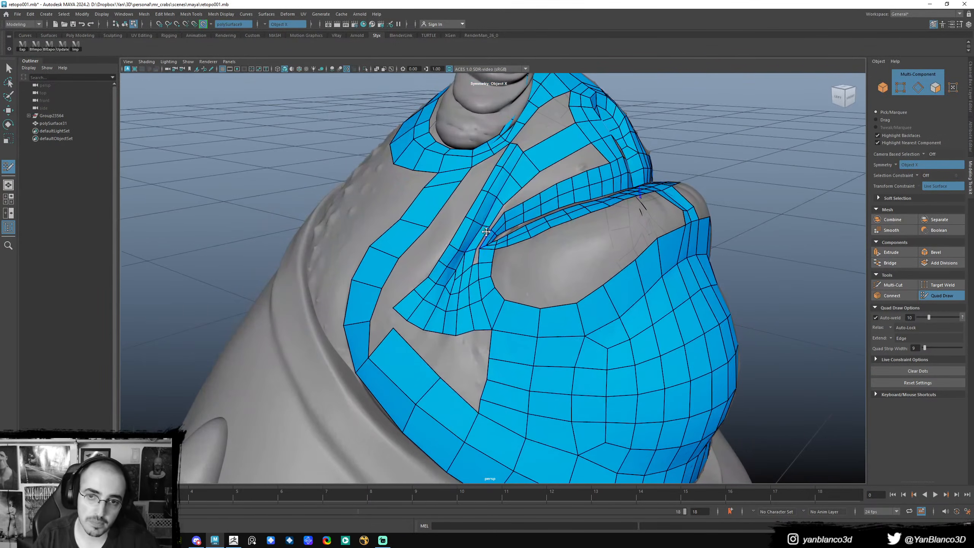
pyautogui.keyDown('alt'); pyautogui.moveTo(530, 283); pyautogui.dragTo(529, 248); pyautogui.keyUp('alt')
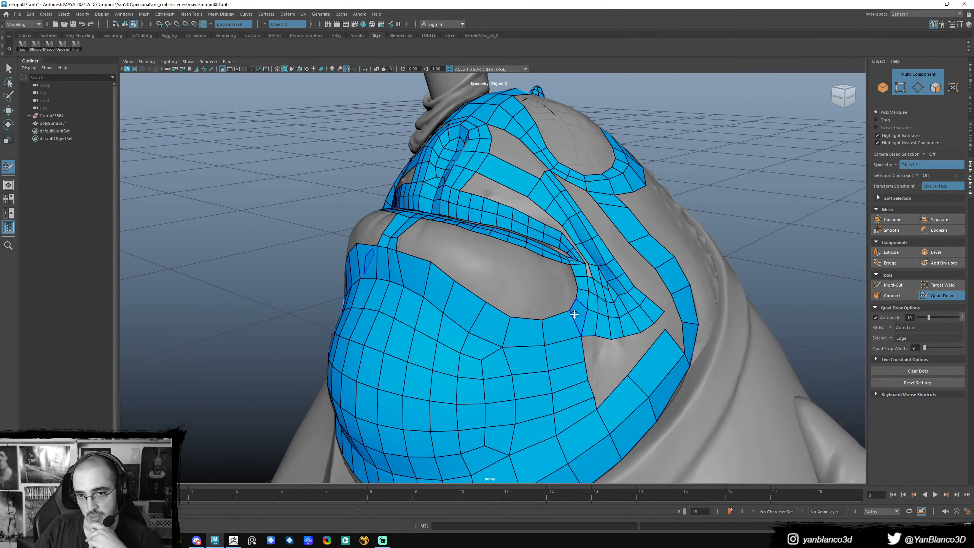
pyautogui.keyDown('alt'); pyautogui.moveTo(571, 267); pyautogui.dragTo(572, 306); pyautogui.keyUp('alt')
pyautogui.hotkey('ctrl', 'z')
pyautogui.keyDown('shift'); pyautogui.click(479, 250); pyautogui.keyUp('shift')
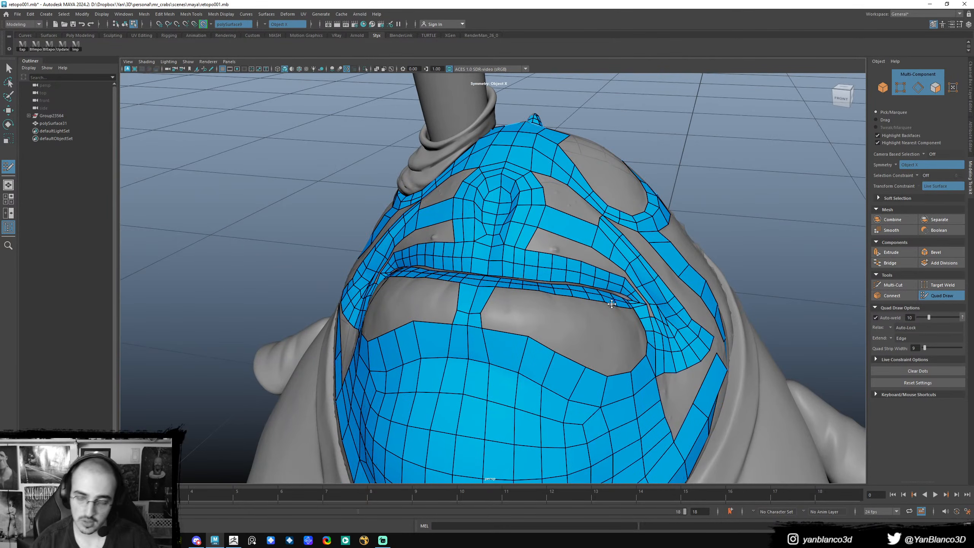
pyautogui.keyDown('alt'); pyautogui.moveTo(573, 315); pyautogui.dragTo(551, 319); pyautogui.keyUp('alt')
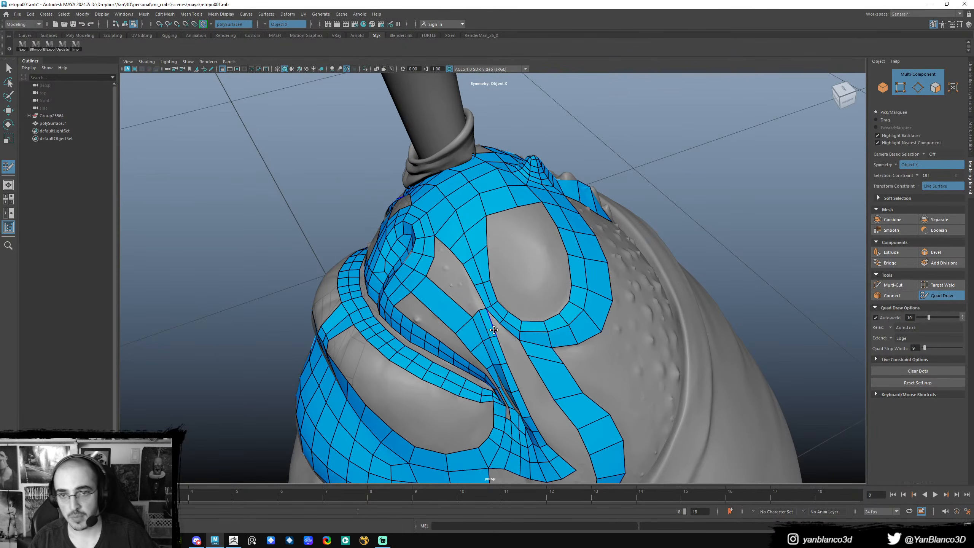
# - Build successive rows of mirrored quads inward from the lower edge of the eye-socket loop, aligning their vertices with the surrounding mesh
pyautogui.keyDown('alt'); pyautogui.moveTo(494, 330); pyautogui.dragTo(524, 274); pyautogui.keyUp('alt')
pyautogui.moveTo(529, 323)
pyautogui.mouseDown()
pyautogui.moveTo(522, 311)
pyautogui.moveTo(536, 322)
pyautogui.moveTo(538, 307)
pyautogui.mouseUp()
pyautogui.keyDown('shift'); pyautogui.click(502, 312); pyautogui.keyUp('shift')
pyautogui.keyDown('shift'); pyautogui.click(554, 308); pyautogui.keyUp('shift')
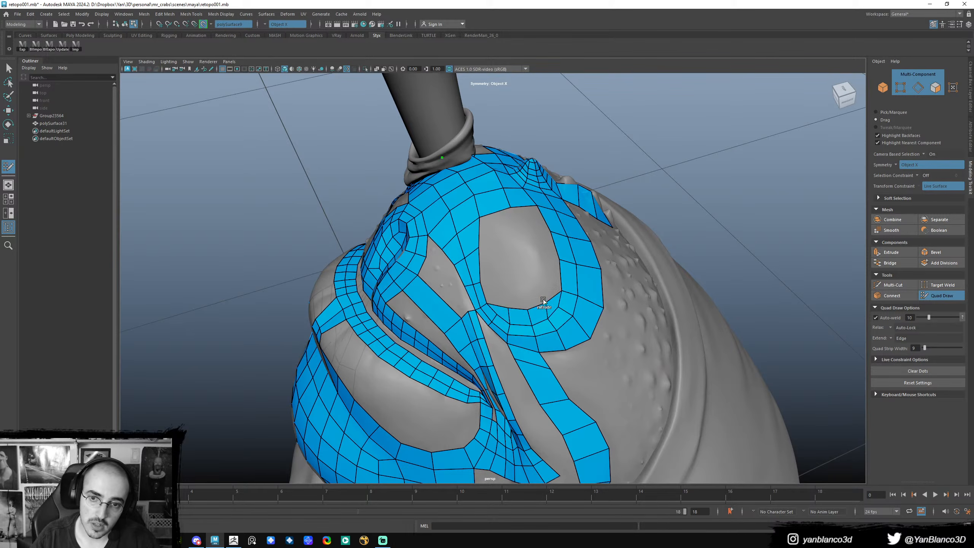
pyautogui.moveTo(537, 305)
pyautogui.keyDown('shift'); pyautogui.mouseDown()
pyautogui.moveTo(552, 284)
pyautogui.moveTo(544, 286)
pyautogui.mouseUp(); pyautogui.keyUp('shift')
pyautogui.moveTo(484, 295); pyautogui.dragTo(508, 301)
pyautogui.moveTo(503, 287)
pyautogui.mouseDown()
pyautogui.moveTo(500, 277)
pyautogui.moveTo(555, 293)
pyautogui.moveTo(551, 286)
pyautogui.mouseUp()
pyautogui.keyDown('shift'); pyautogui.click(533, 289); pyautogui.keyUp('shift')
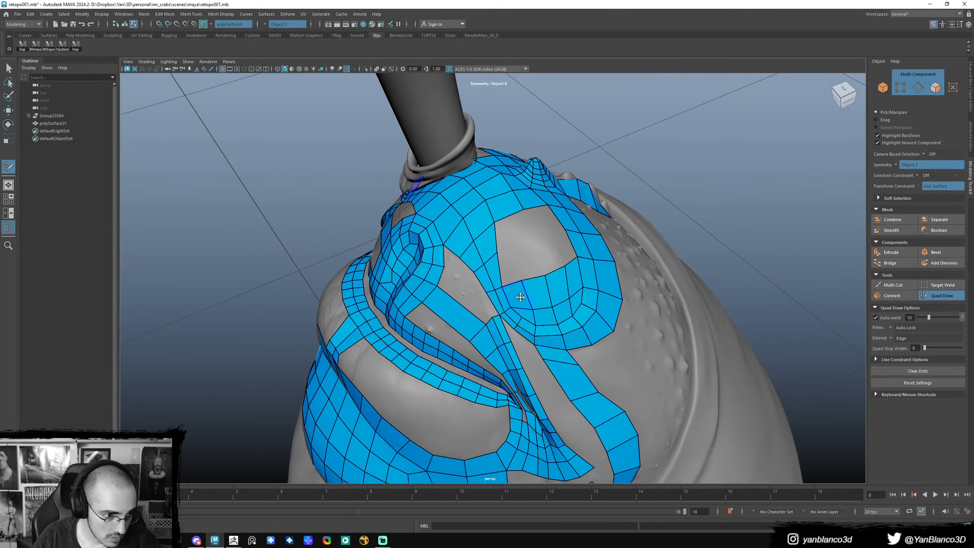
pyautogui.keyDown('alt'); pyautogui.moveTo(531, 304); pyautogui.dragTo(516, 306); pyautogui.keyUp('alt')
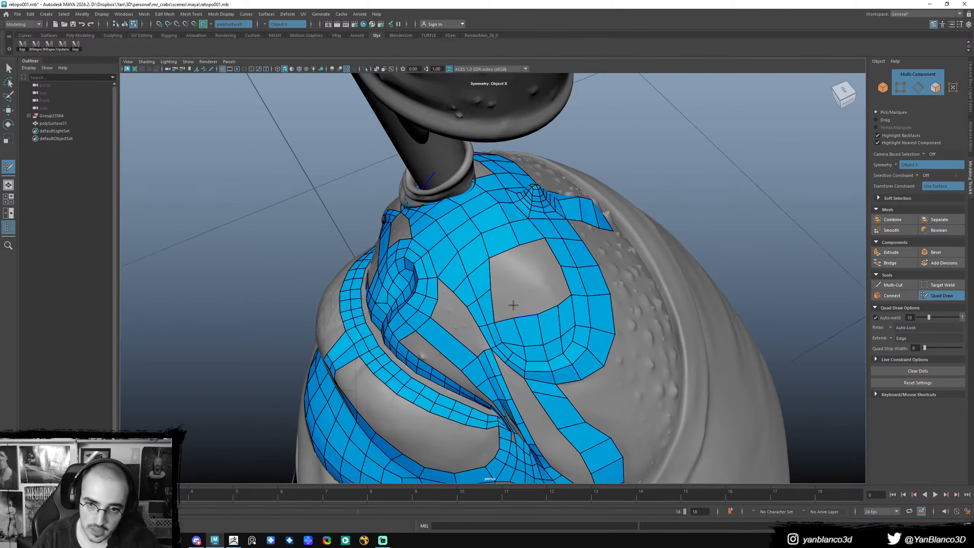
pyautogui.moveTo(525, 310); pyautogui.dragTo(521, 278, button='middle')
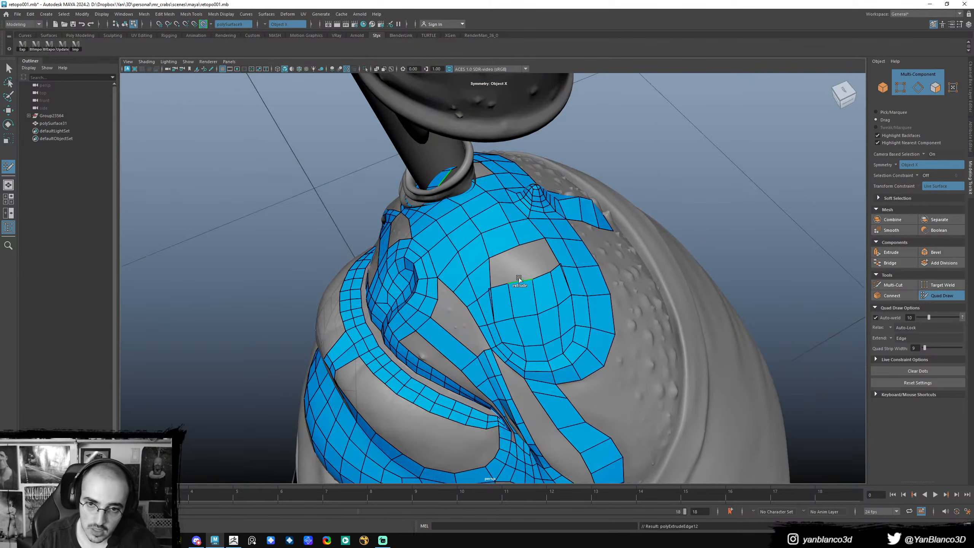
pyautogui.moveTo(500, 287)
pyautogui.mouseDown()
pyautogui.moveTo(510, 299)
pyautogui.moveTo(472, 261)
pyautogui.mouseUp()
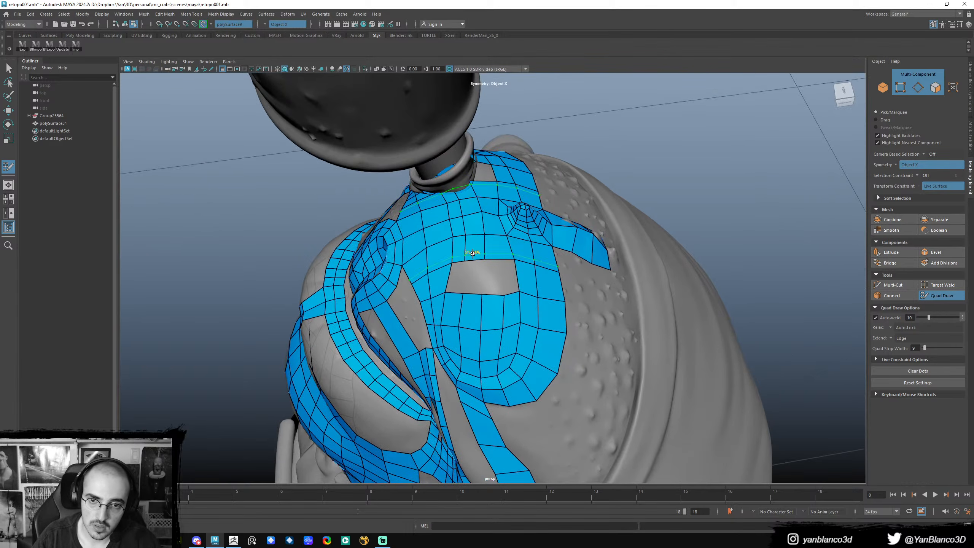
# - Insert an edge loop through the strip above the eye socket and fill the remaining gap with quads
pyautogui.keyDown('ctrl'); pyautogui.click(495, 253); pyautogui.keyUp('ctrl')
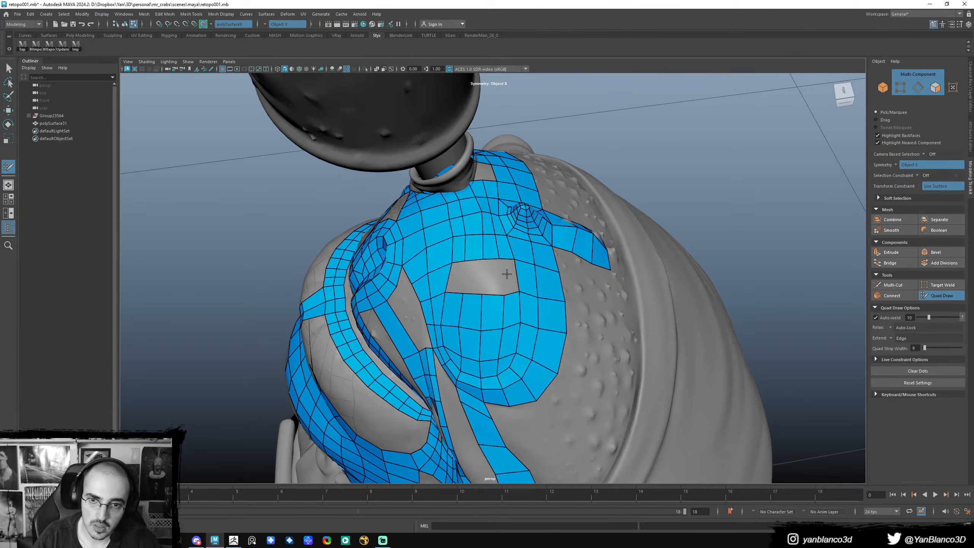
pyautogui.keyDown('shift'); pyautogui.click(492, 276); pyautogui.keyUp('shift')
pyautogui.keyDown('shift'); pyautogui.click(475, 279); pyautogui.keyUp('shift')
pyautogui.keyDown('alt'); pyautogui.moveTo(475, 294); pyautogui.dragTo(495, 238); pyautogui.keyUp('alt')
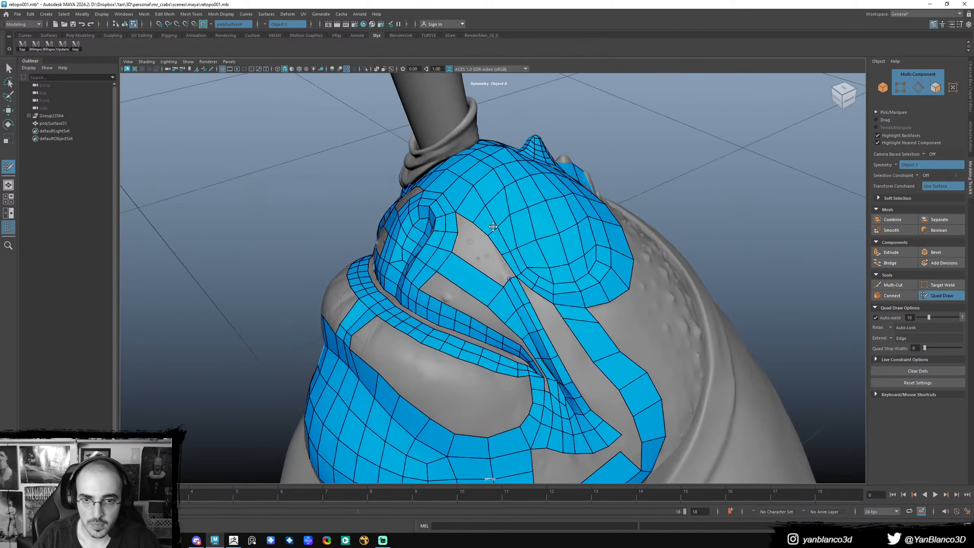
# - Leave Quad Draw, select the head retopology mesh as an object and turn off the live surface
pyautogui.keyDown('alt'); pyautogui.moveTo(588, 261); pyautogui.dragTo(563, 269); pyautogui.keyUp('alt')
pyautogui.keyDown('alt'); pyautogui.moveTo(536, 216); pyautogui.dragTo(518, 226); pyautogui.keyUp('alt')
pyautogui.keyDown('alt'); pyautogui.moveTo(517, 230); pyautogui.dragTo(525, 258, button='middle'); pyautogui.keyUp('alt')
pyautogui.keyDown('alt'); pyautogui.moveTo(524, 258); pyautogui.dragTo(541, 326); pyautogui.keyUp('alt')
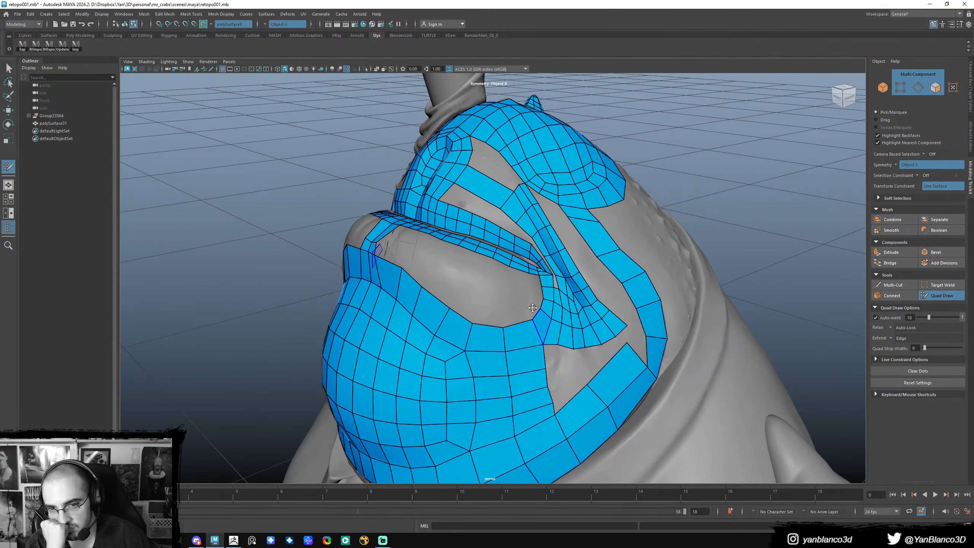
pyautogui.press('q')
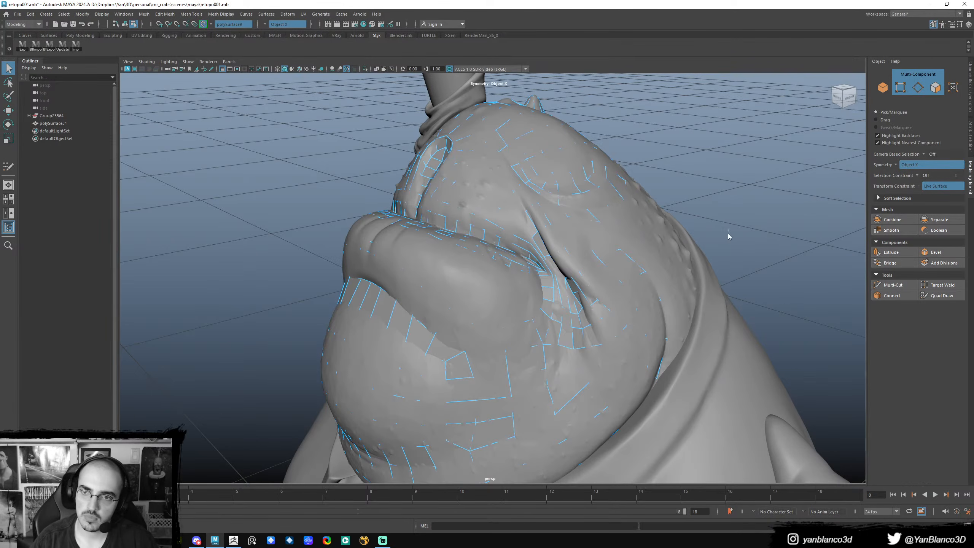
pyautogui.moveTo(721, 236); pyautogui.dragTo(693, 250, button='right')
pyautogui.moveTo(585, 286); pyautogui.dragTo(494, 301, button='right')
pyautogui.keyDown('alt'); pyautogui.moveTo(494, 302); pyautogui.dragTo(575, 297); pyautogui.keyUp('alt')
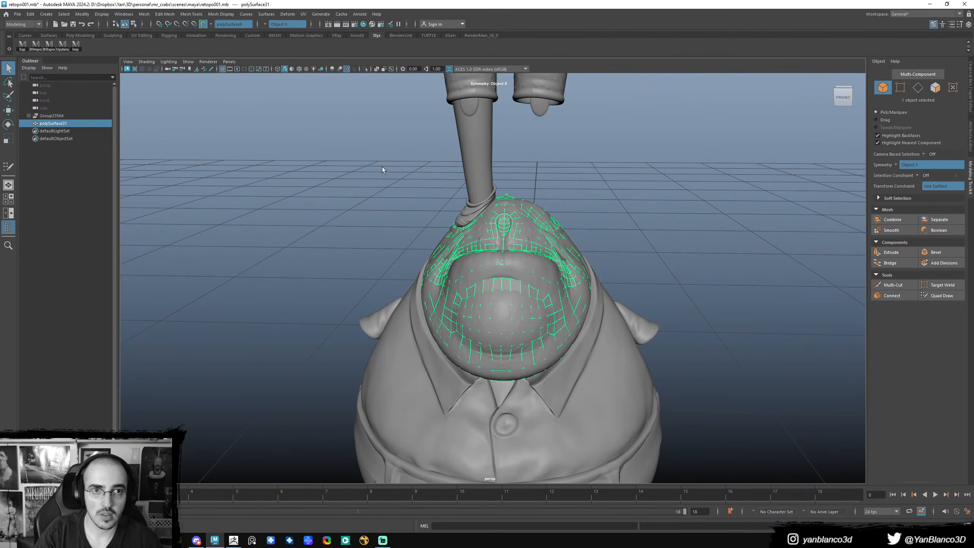
pyautogui.click(203, 24)
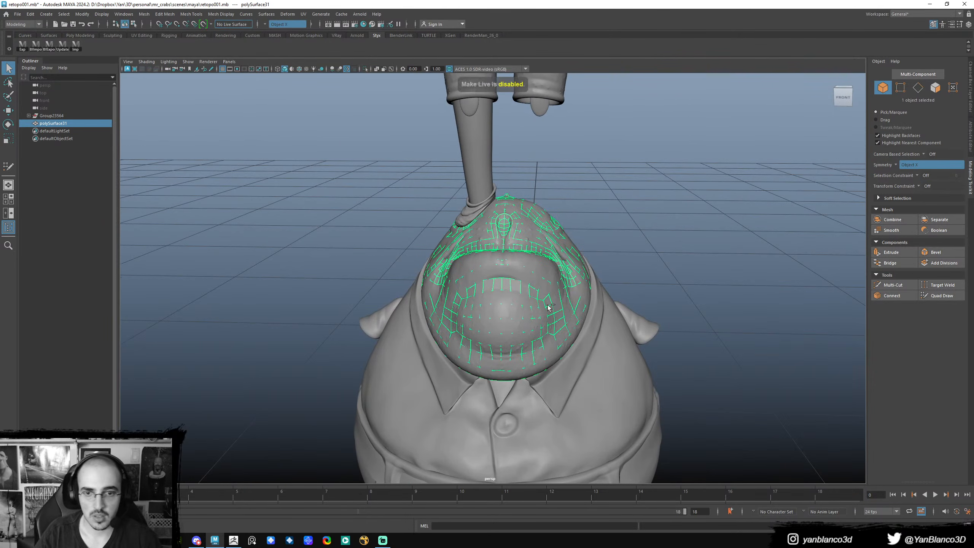
pyautogui.keyDown('alt'); pyautogui.moveTo(566, 313); pyautogui.dragTo(581, 315); pyautogui.keyUp('alt')
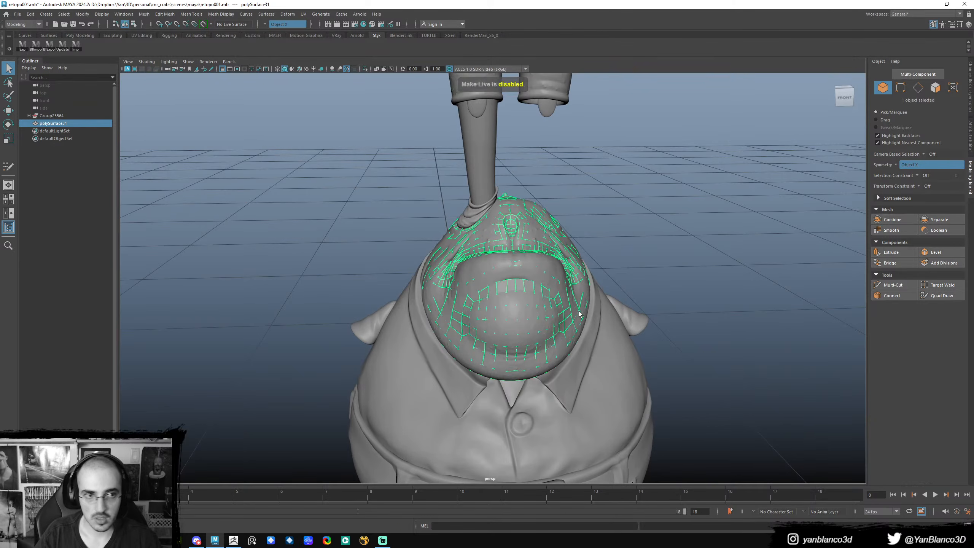
# - Duplicate the head retopology mesh and move the copy along X, clear of the character, as a backup
pyautogui.press('w')
pyautogui.hotkey('ctrl', 'd')
pyautogui.scroll(-5, 571, 298)
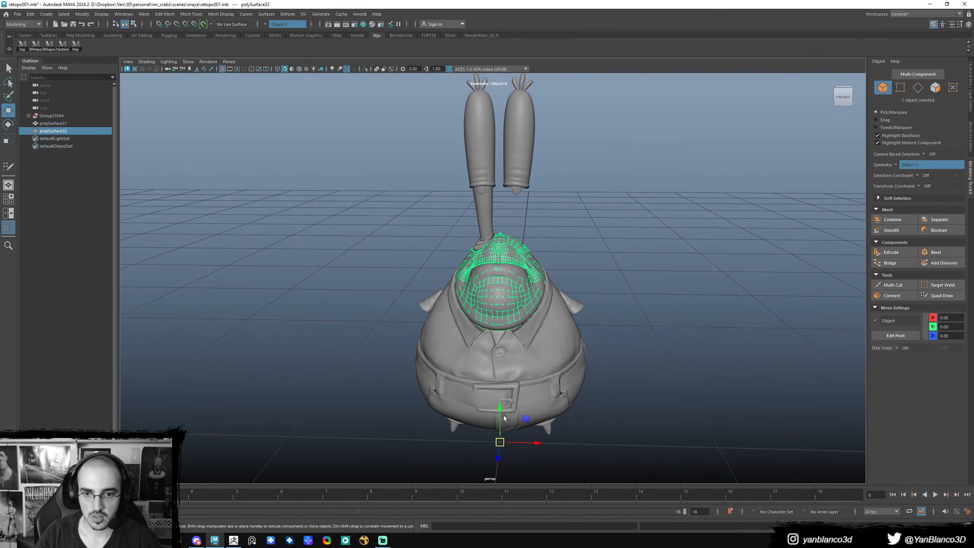
pyautogui.moveTo(530, 441); pyautogui.dragTo(406, 453)
pyautogui.scroll(4, 497, 349)
pyautogui.scroll(-4, 445, 300)
pyautogui.scroll(4, 534, 348)
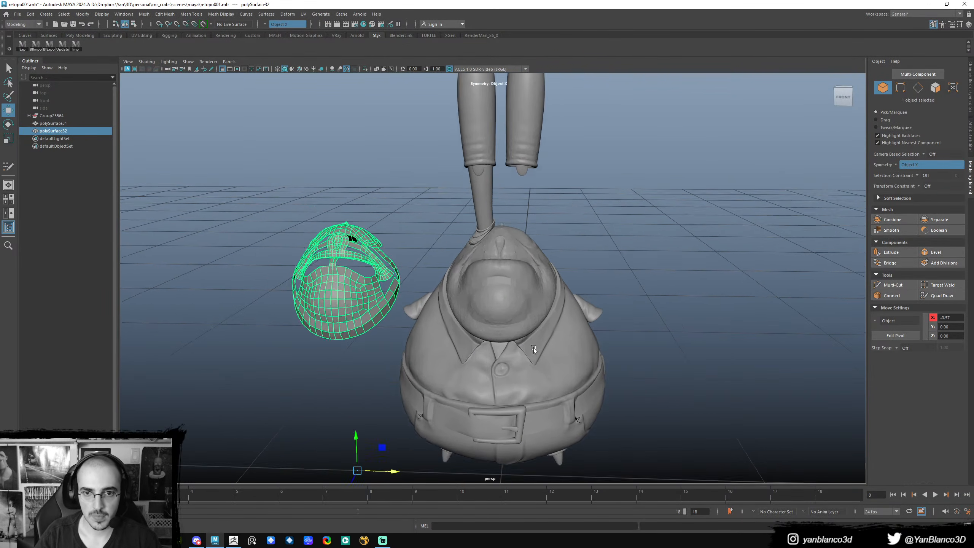
pyautogui.scroll(2, 533, 347)
# - Make the head sculpt live again and resume Quad Draw on the original retopology mesh
pyautogui.click(535, 294)
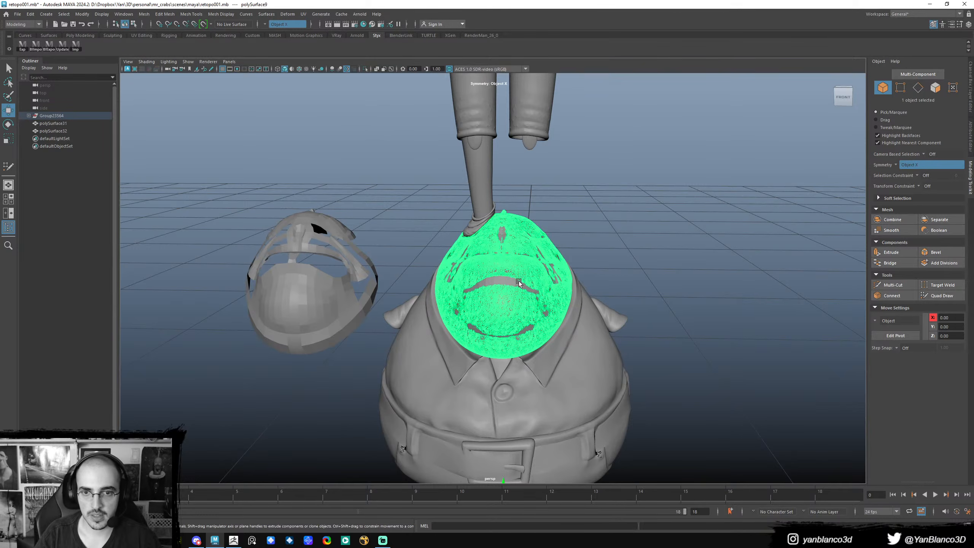
pyautogui.click(515, 280)
pyautogui.hotkey('ctrl', 'z')
pyautogui.click(203, 24)
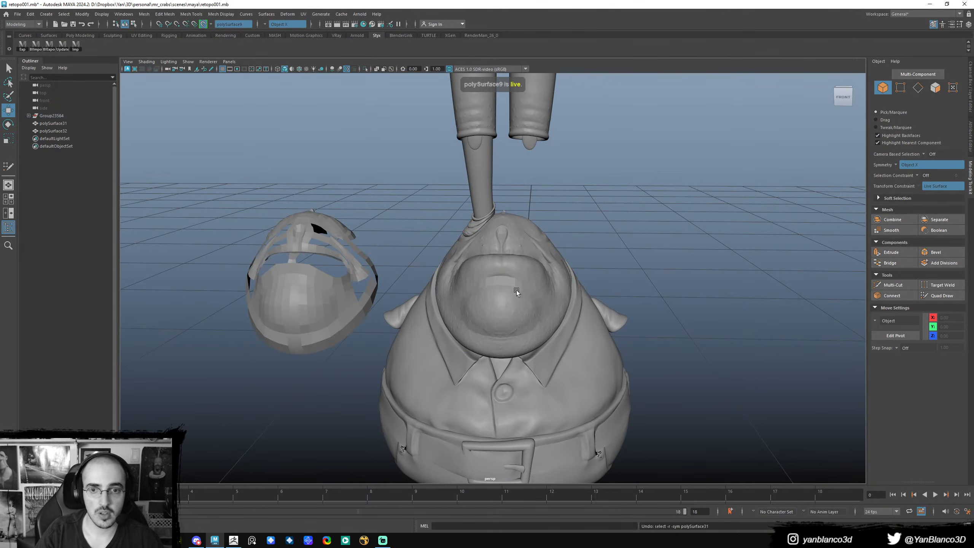
pyautogui.click(500, 272)
pyautogui.click(940, 295)
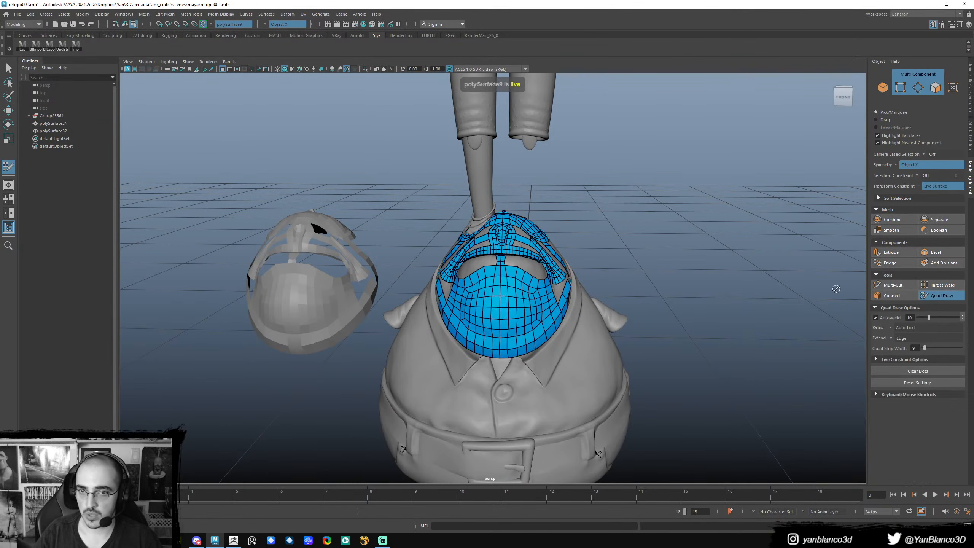
pyautogui.scroll(3, 598, 331)
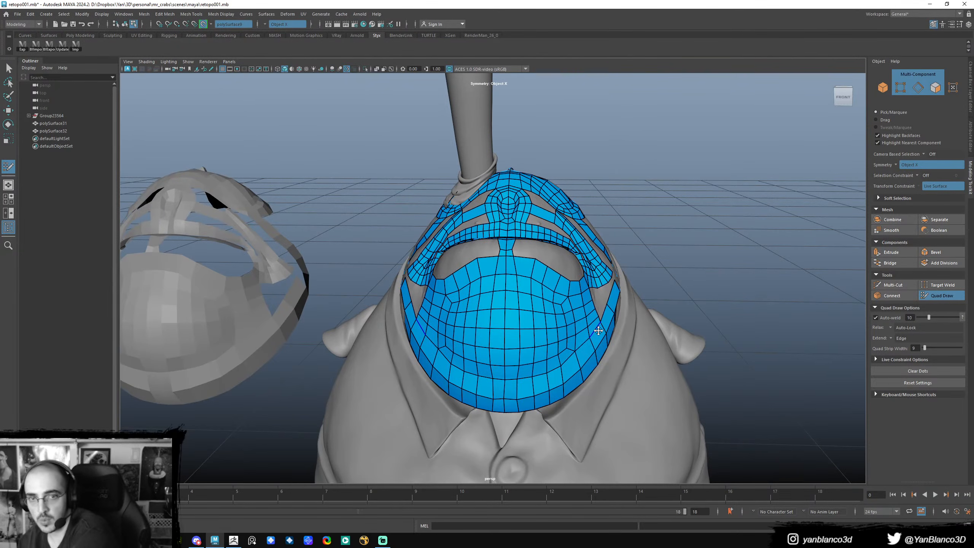
# - Delete the mouth-corner faces and the cheek strip running from them up to the eye socket
pyautogui.moveTo(598, 331)
pyautogui.keyDown('alt'); pyautogui.mouseDown()
pyautogui.moveTo(583, 290)
pyautogui.moveTo(553, 264)
pyautogui.mouseUp(); pyautogui.keyUp('alt')
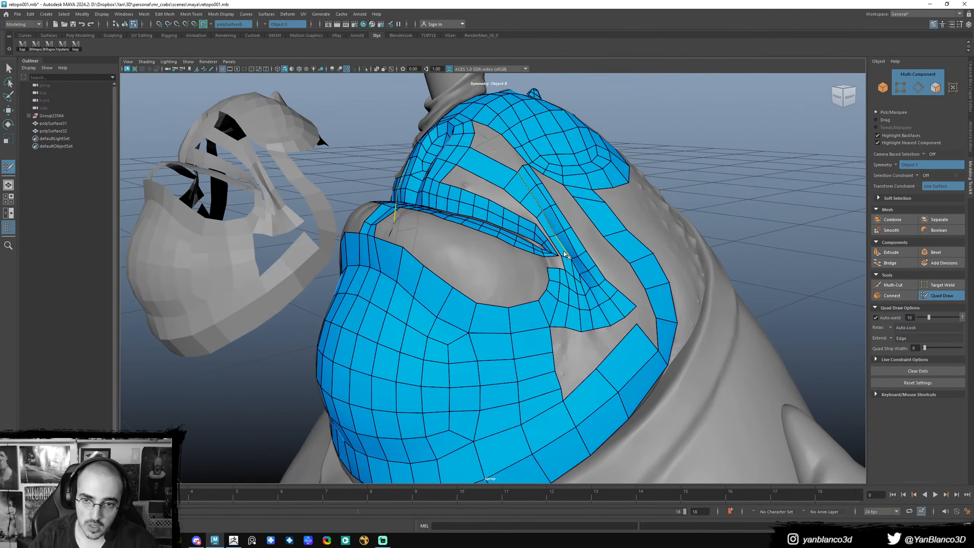
pyautogui.moveTo(565, 287)
pyautogui.keyDown('ctrl'); pyautogui.keyDown('shift'); pyautogui.mouseDown()
pyautogui.moveTo(602, 284)
pyautogui.moveTo(610, 304)
pyautogui.moveTo(625, 307)
pyautogui.mouseUp(); pyautogui.keyUp('shift'); pyautogui.keyUp('ctrl')
pyautogui.keyDown('alt'); pyautogui.moveTo(570, 249); pyautogui.dragTo(583, 255); pyautogui.keyUp('alt')
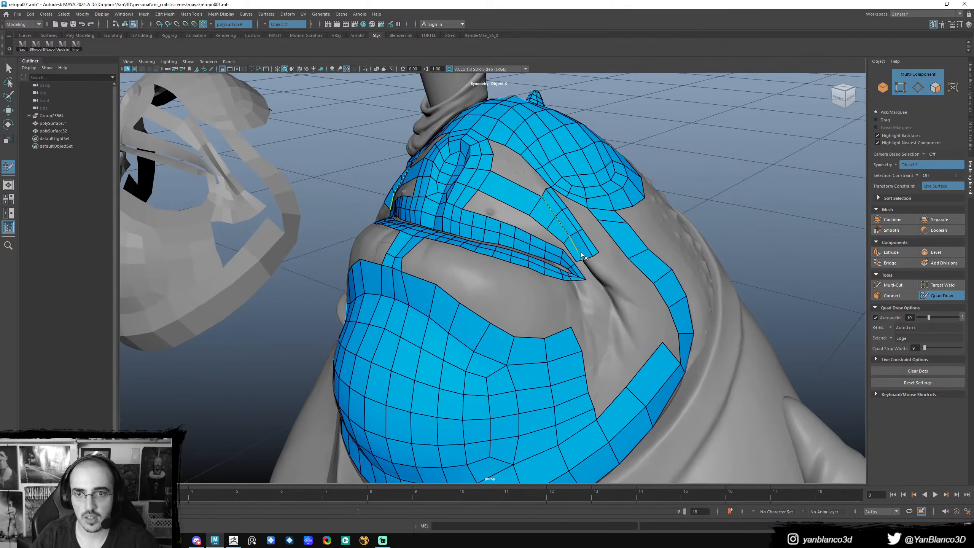
pyautogui.keyDown('ctrl'); pyautogui.keyDown('shift'); pyautogui.click(584, 248); pyautogui.keyUp('shift'); pyautogui.keyUp('ctrl')
pyautogui.keyDown('ctrl'); pyautogui.keyDown('shift'); pyautogui.click(581, 234); pyautogui.keyUp('shift'); pyautogui.keyUp('ctrl')
pyautogui.keyDown('alt'); pyautogui.moveTo(587, 249); pyautogui.dragTo(559, 204); pyautogui.keyUp('alt')
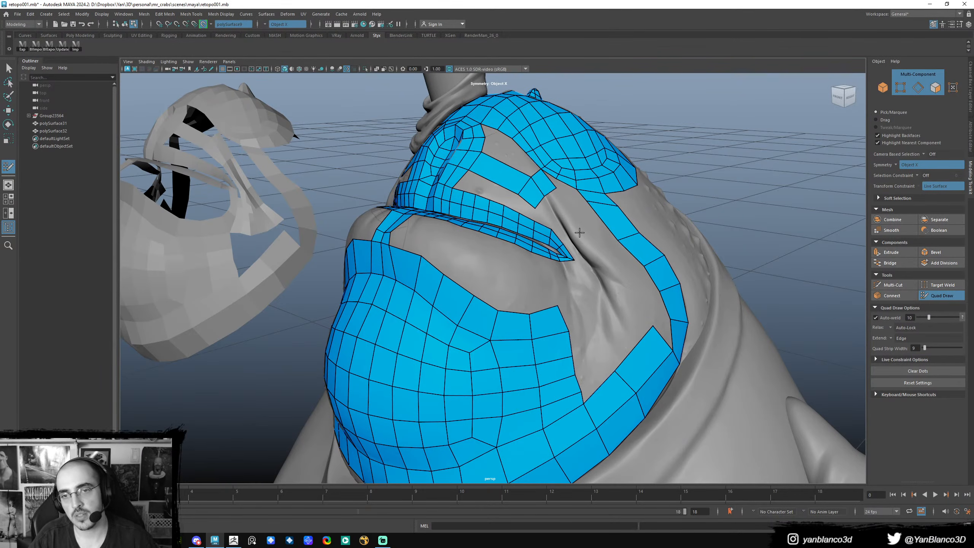
pyautogui.keyDown('alt'); pyautogui.moveTo(583, 267); pyautogui.dragTo(582, 268); pyautogui.keyUp('alt')
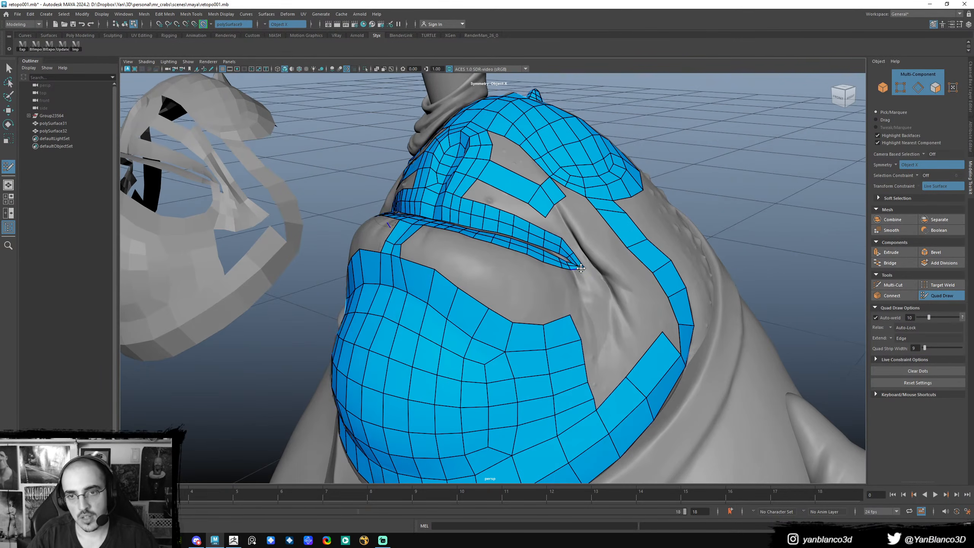
pyautogui.scroll(4, 577, 238)
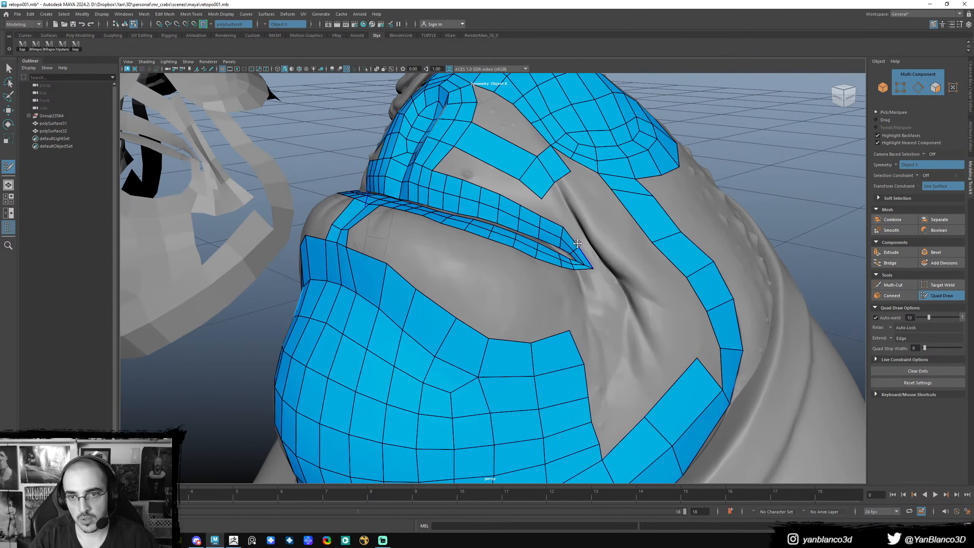
pyautogui.scroll(-4, 561, 214)
pyautogui.keyDown('alt'); pyautogui.moveTo(521, 268); pyautogui.dragTo(558, 269); pyautogui.keyUp('alt')
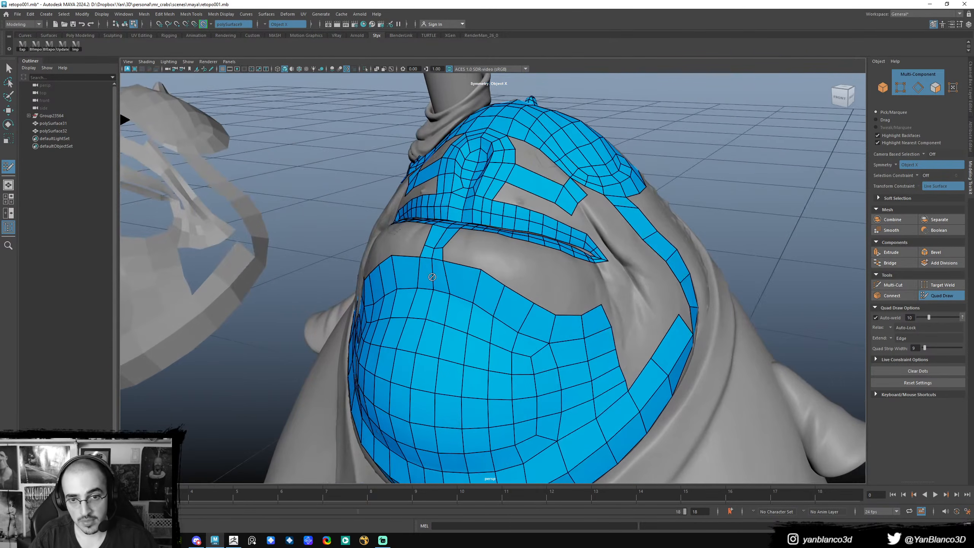
pyautogui.keyDown('ctrl'); pyautogui.keyDown('shift'); pyautogui.click(444, 281); pyautogui.keyUp('shift'); pyautogui.keyUp('ctrl')
pyautogui.hotkey('ctrl', 'z')
pyautogui.keyDown('ctrl'); pyautogui.keyDown('shift'); pyautogui.moveTo(453, 284); pyautogui.dragTo(602, 321); pyautogui.keyUp('shift'); pyautogui.keyUp('ctrl')
pyautogui.hotkey('ctrl', 'z')
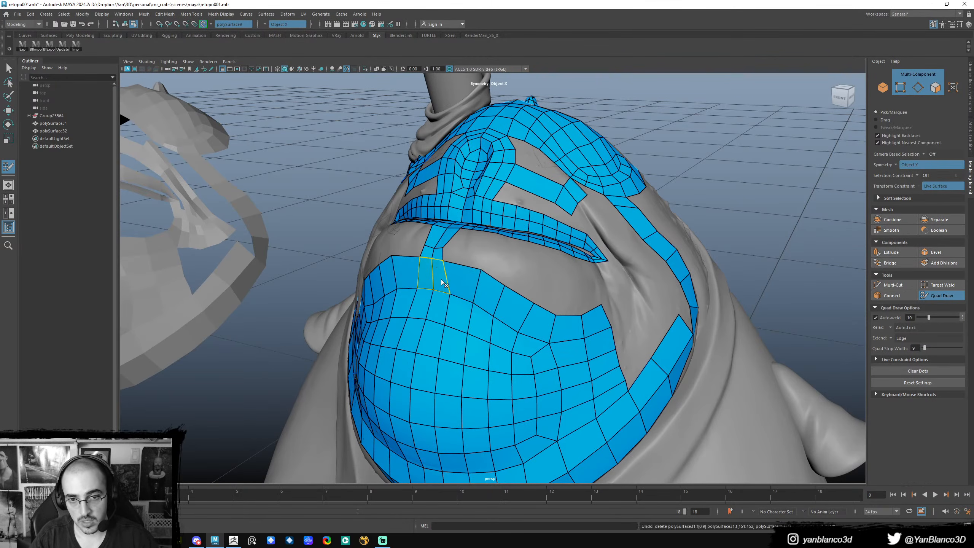
# - Delete the central quads that join the upper lip to the forehead ring and the lower lip to the chin
pyautogui.keyDown('alt'); pyautogui.moveTo(574, 331); pyautogui.dragTo(563, 323); pyautogui.keyUp('alt')
pyautogui.keyDown('alt'); pyautogui.moveTo(522, 217); pyautogui.dragTo(552, 222, button='right'); pyautogui.keyUp('alt')
pyautogui.moveTo(495, 226)
pyautogui.keyDown('alt'); pyautogui.mouseDown()
pyautogui.moveTo(545, 232)
pyautogui.moveTo(556, 227)
pyautogui.moveTo(549, 217)
pyautogui.mouseUp(); pyautogui.keyUp('alt')
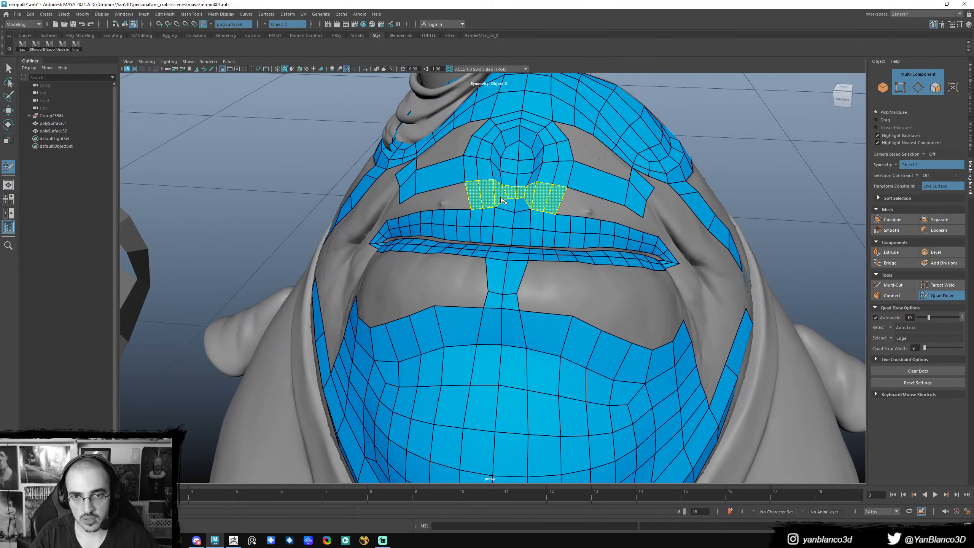
pyautogui.moveTo(500, 197)
pyautogui.keyDown('alt'); pyautogui.mouseDown()
pyautogui.moveTo(429, 250)
pyautogui.moveTo(433, 281)
pyautogui.moveTo(473, 268)
pyautogui.moveTo(500, 276)
pyautogui.moveTo(523, 244)
pyautogui.moveTo(551, 240)
pyautogui.moveTo(460, 290)
pyautogui.moveTo(452, 311)
pyautogui.mouseUp(); pyautogui.keyUp('alt')
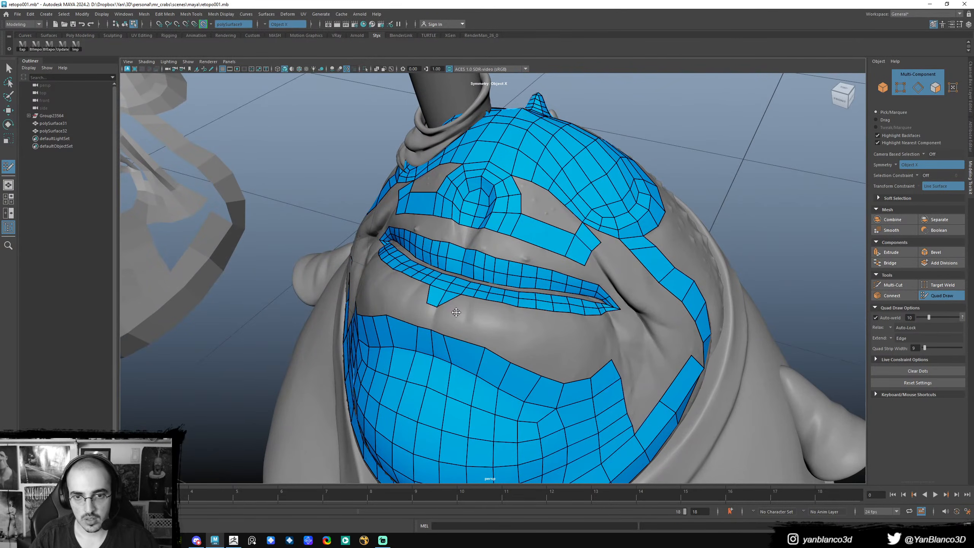
# - Extrude a short row of mirrored quads downward from the middle of the lower lip's outer edge
pyautogui.keyDown('alt'); pyautogui.moveTo(458, 311); pyautogui.dragTo(496, 339); pyautogui.keyUp('alt')
pyautogui.hotkey('ctrl', 'z')
pyautogui.keyDown('shift'); pyautogui.click(492, 331); pyautogui.keyUp('shift')
pyautogui.keyDown('shift'); pyautogui.click(495, 335); pyautogui.keyUp('shift')
pyautogui.moveTo(495, 334)
pyautogui.keyDown('alt'); pyautogui.mouseDown()
pyautogui.moveTo(485, 308)
pyautogui.moveTo(503, 319)
pyautogui.moveTo(469, 304)
pyautogui.mouseUp(); pyautogui.keyUp('alt')
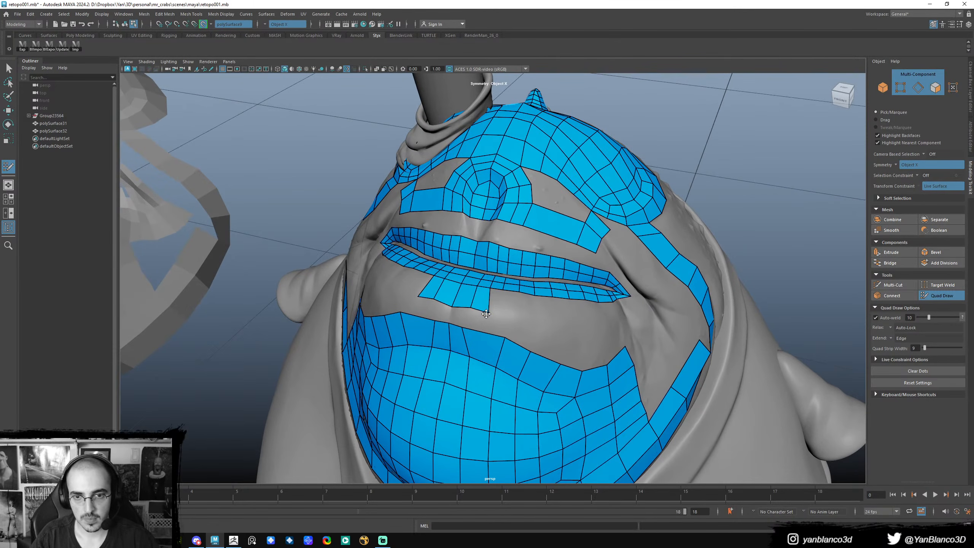
pyautogui.keyDown('alt'); pyautogui.moveTo(485, 311); pyautogui.dragTo(523, 279); pyautogui.keyUp('alt')
pyautogui.keyDown('ctrl'); pyautogui.keyDown('shift'); pyautogui.click(515, 238); pyautogui.keyUp('shift'); pyautogui.keyUp('ctrl')
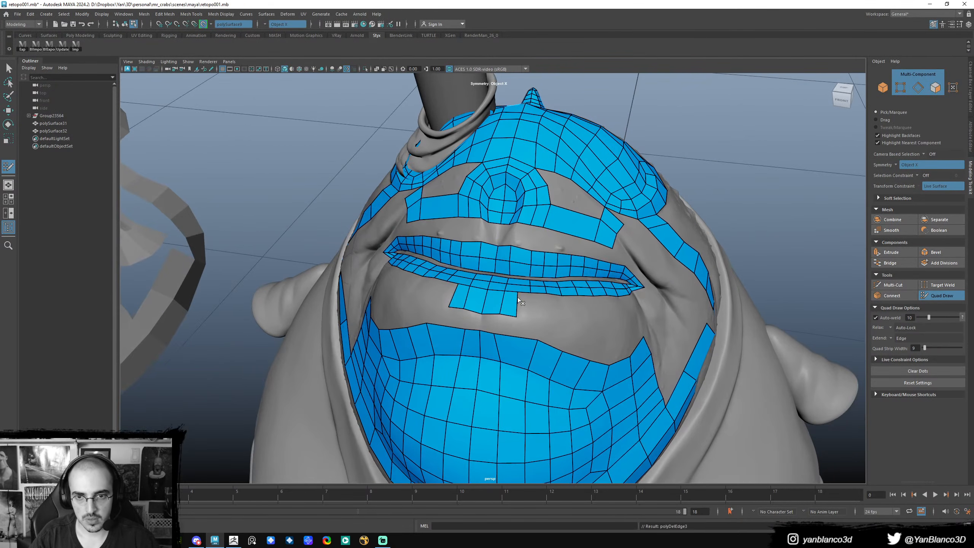
pyautogui.hotkey('ctrl', 'z')
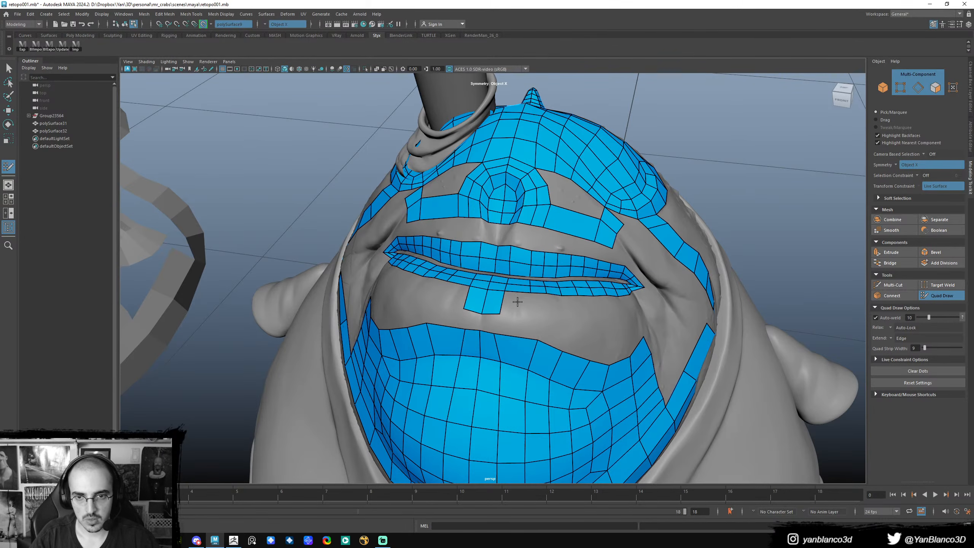
pyautogui.moveTo(501, 304)
pyautogui.mouseDown()
pyautogui.moveTo(522, 305)
pyautogui.moveTo(530, 258)
pyautogui.mouseUp()
pyautogui.keyDown('ctrl'); pyautogui.click(519, 295); pyautogui.keyUp('ctrl')
# - Thin out the lip loops by deleting surplus cross edges along both lips toward the mouth corners
pyautogui.keyDown('ctrl'); pyautogui.keyDown('shift'); pyautogui.click(529, 256); pyautogui.keyUp('shift'); pyautogui.keyUp('ctrl')
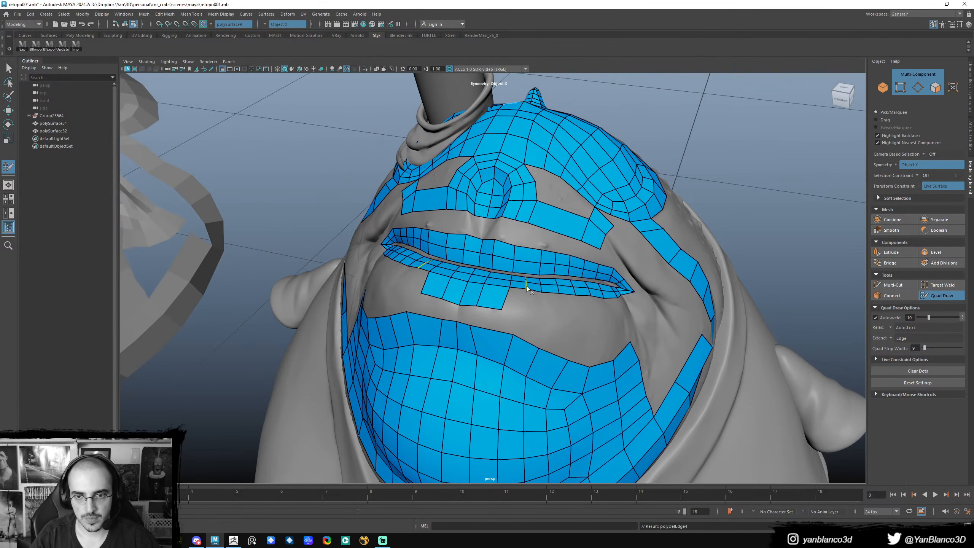
pyautogui.keyDown('ctrl'); pyautogui.keyDown('shift'); pyautogui.click(542, 277); pyautogui.keyUp('shift'); pyautogui.keyUp('ctrl')
pyautogui.keyDown('ctrl'); pyautogui.keyDown('shift'); pyautogui.click(553, 259); pyautogui.keyUp('shift'); pyautogui.keyUp('ctrl')
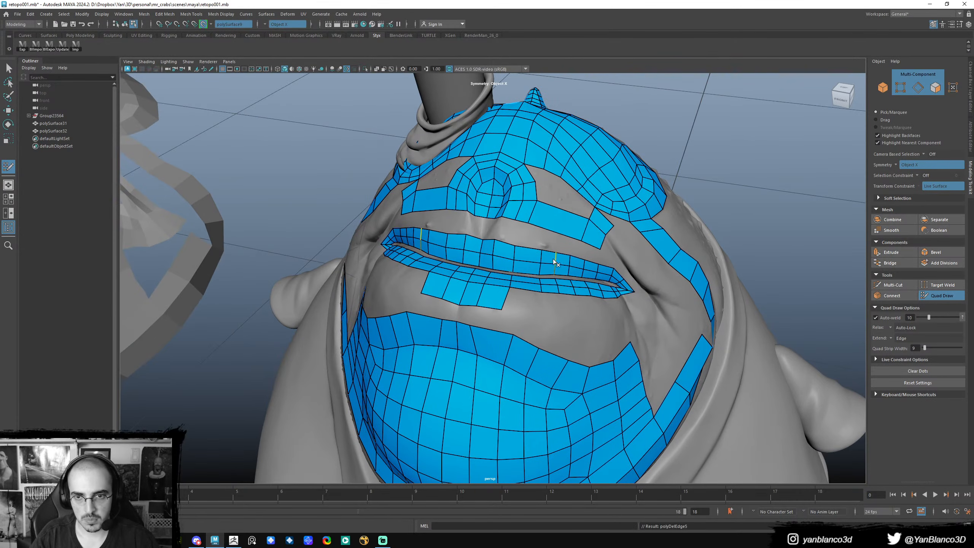
pyautogui.keyDown('alt'); pyautogui.moveTo(573, 279); pyautogui.dragTo(576, 266); pyautogui.keyUp('alt')
pyautogui.keyDown('ctrl'); pyautogui.keyDown('shift'); pyautogui.click(561, 282); pyautogui.keyUp('shift'); pyautogui.keyUp('ctrl')
pyautogui.keyDown('ctrl'); pyautogui.keyDown('shift'); pyautogui.click(586, 285); pyautogui.keyUp('shift'); pyautogui.keyUp('ctrl')
pyautogui.keyDown('ctrl'); pyautogui.keyDown('shift'); pyautogui.click(591, 278); pyautogui.keyUp('shift'); pyautogui.keyUp('ctrl')
pyautogui.hotkey('ctrl', 'z')
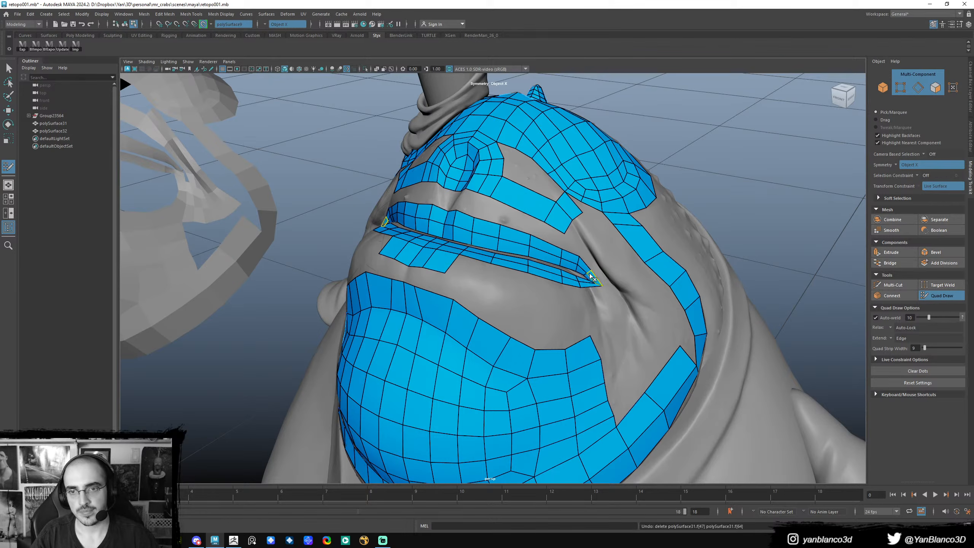
pyautogui.keyDown('ctrl'); pyautogui.keyDown('shift'); pyautogui.click(590, 272); pyautogui.keyUp('shift'); pyautogui.keyUp('ctrl')
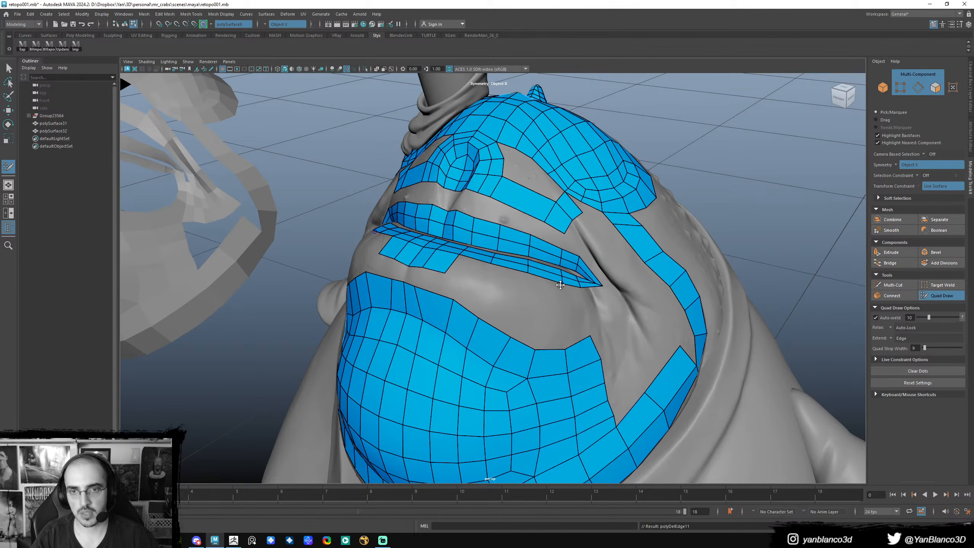
# - Extend the row below the lower lip out to the mouth corners and connect the upper lip's outer end to the cheek strip
pyautogui.moveTo(560, 284)
pyautogui.keyDown('alt'); pyautogui.mouseDown()
pyautogui.moveTo(568, 294)
pyautogui.moveTo(444, 264)
pyautogui.moveTo(491, 287)
pyautogui.moveTo(555, 271)
pyautogui.moveTo(564, 290)
pyautogui.moveTo(577, 287)
pyautogui.mouseUp(); pyautogui.keyUp('alt')
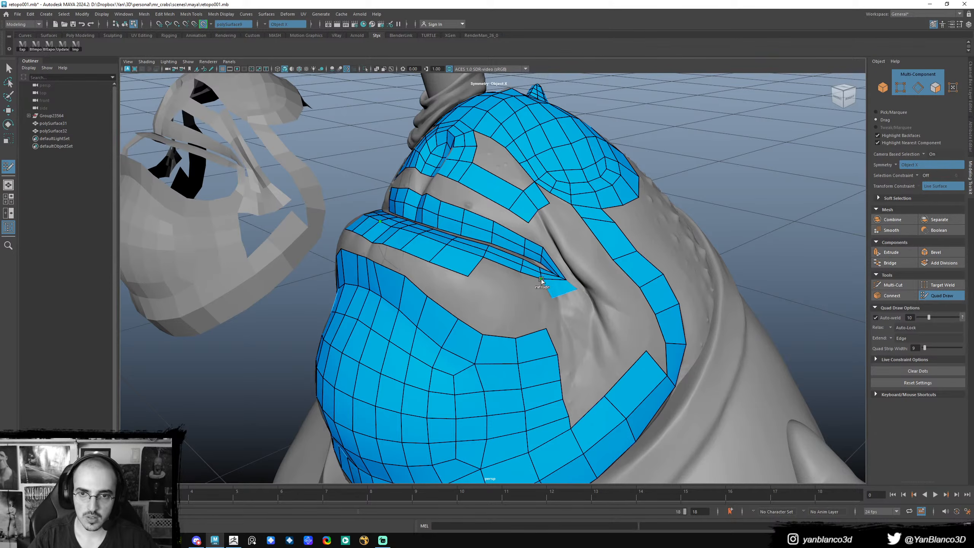
pyautogui.keyDown('alt'); pyautogui.moveTo(529, 285); pyautogui.dragTo(560, 279); pyautogui.keyUp('alt')
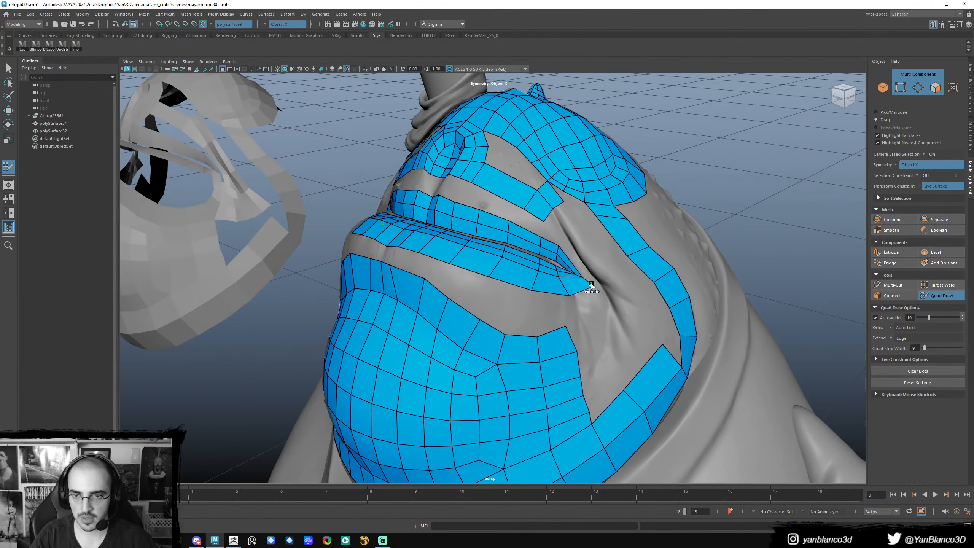
pyautogui.moveTo(587, 275)
pyautogui.mouseDown()
pyautogui.moveTo(543, 222)
pyautogui.moveTo(555, 249)
pyautogui.mouseUp()
pyautogui.keyDown('shift'); pyautogui.click(567, 252); pyautogui.keyUp('shift')
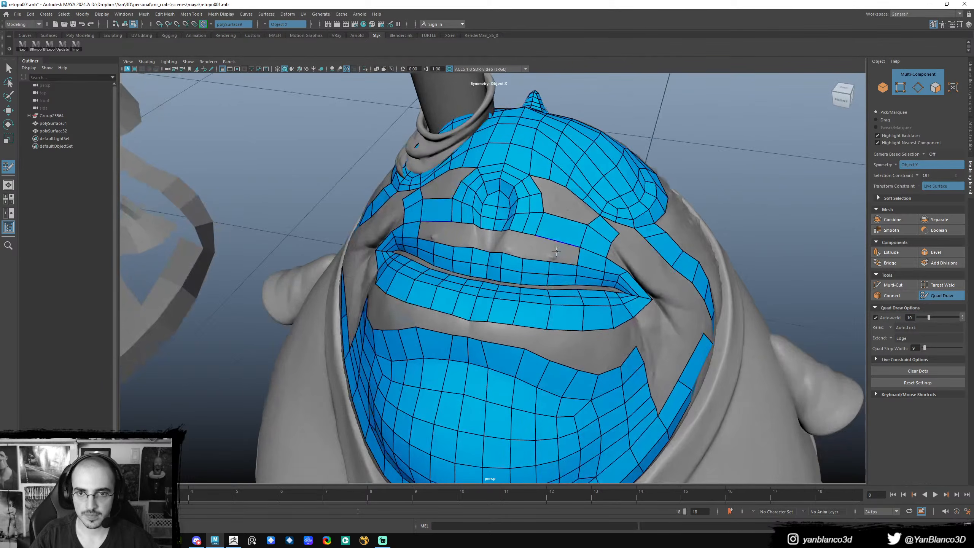
# - Delete the strip quads on both sides of the forehead ring and start extruding a new row from the upper lip's centre
pyautogui.keyDown('ctrl'); pyautogui.keyDown('shift'); pyautogui.click(557, 233); pyautogui.keyUp('shift'); pyautogui.keyUp('ctrl')
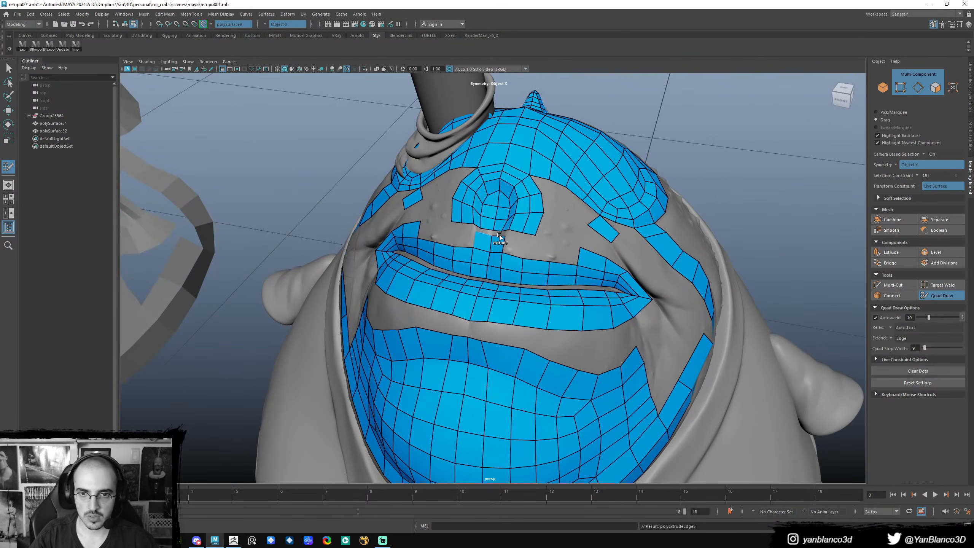
# - Extend a row of quads across the top edge of the upper lip below the nose, out to the mouth corner
pyautogui.moveTo(500, 235)
pyautogui.mouseDown()
pyautogui.moveTo(572, 258)
pyautogui.moveTo(548, 249)
pyautogui.moveTo(576, 269)
pyautogui.moveTo(605, 268)
pyautogui.moveTo(576, 257)
pyautogui.moveTo(532, 265)
pyautogui.mouseUp()
pyautogui.keyDown('alt'); pyautogui.moveTo(532, 266); pyautogui.dragTo(543, 291, button='right'); pyautogui.keyUp('alt')
pyautogui.keyDown('alt'); pyautogui.moveTo(543, 283); pyautogui.dragTo(547, 291, button='middle'); pyautogui.keyUp('alt')
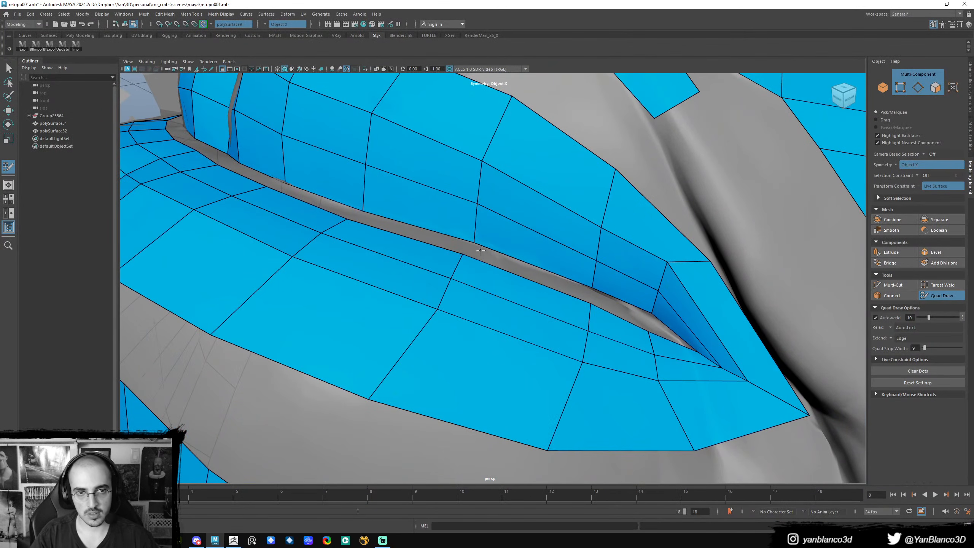
pyautogui.keyDown('alt'); pyautogui.moveTo(498, 257); pyautogui.dragTo(415, 249, button='right'); pyautogui.keyUp('alt')
pyautogui.keyDown('alt'); pyautogui.moveTo(415, 250); pyautogui.dragTo(482, 250); pyautogui.keyUp('alt')
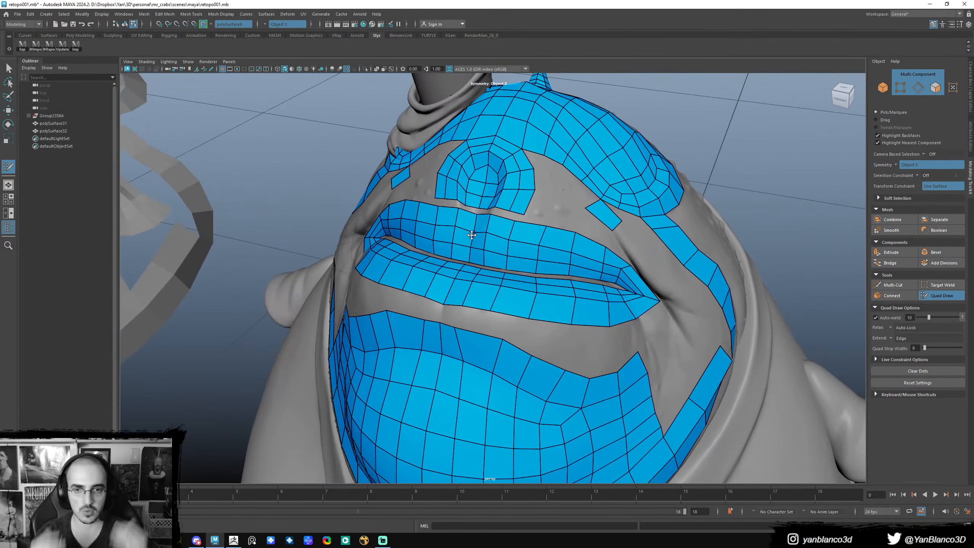
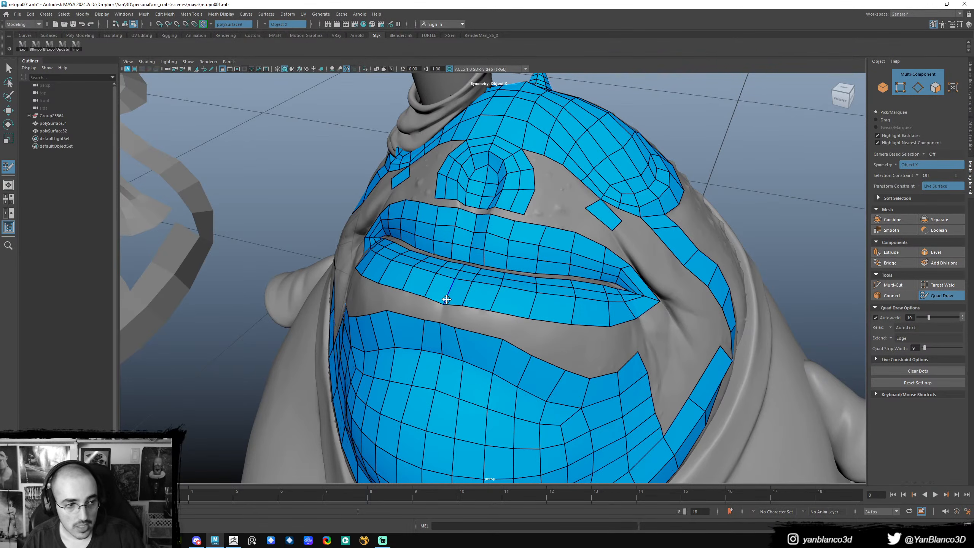
# - Examine the edge flow of both lips and the mouth corner from the front, above and the side
pyautogui.keyDown('alt'); pyautogui.moveTo(602, 269); pyautogui.dragTo(614, 256); pyautogui.keyUp('alt')
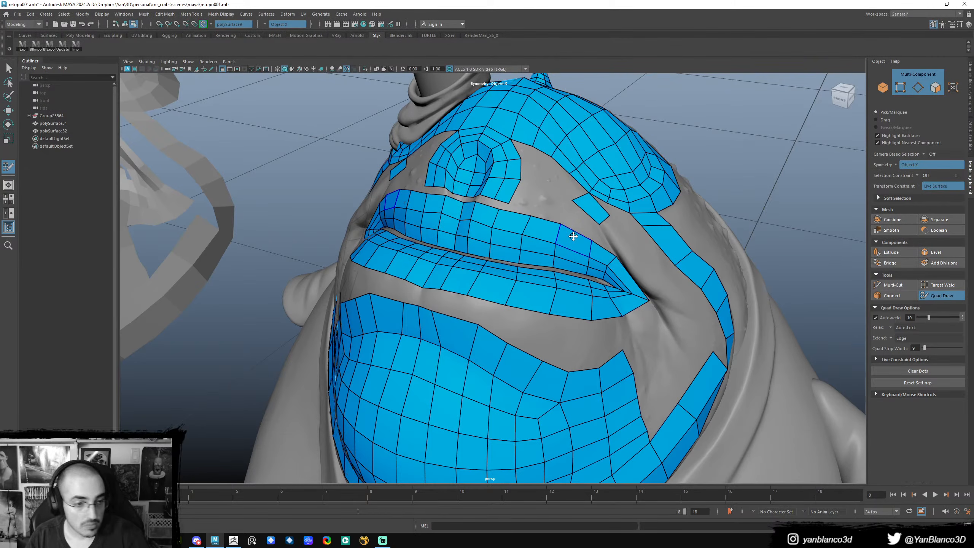
pyautogui.moveTo(578, 286)
pyautogui.keyDown('alt'); pyautogui.mouseDown()
pyautogui.moveTo(598, 288)
pyautogui.moveTo(577, 290)
pyautogui.mouseUp(); pyautogui.keyUp('alt')
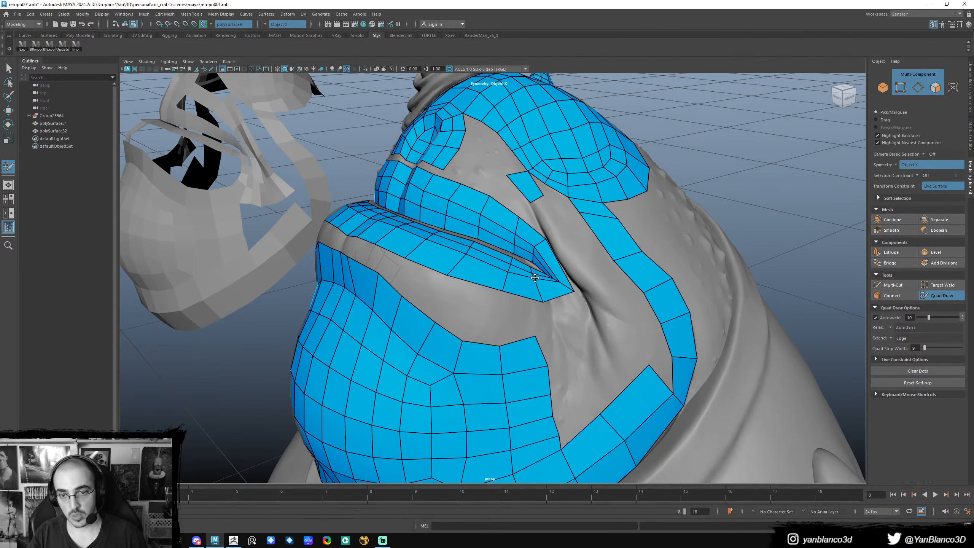
pyautogui.keyDown('alt'); pyautogui.moveTo(565, 276); pyautogui.dragTo(541, 352); pyautogui.keyUp('alt')
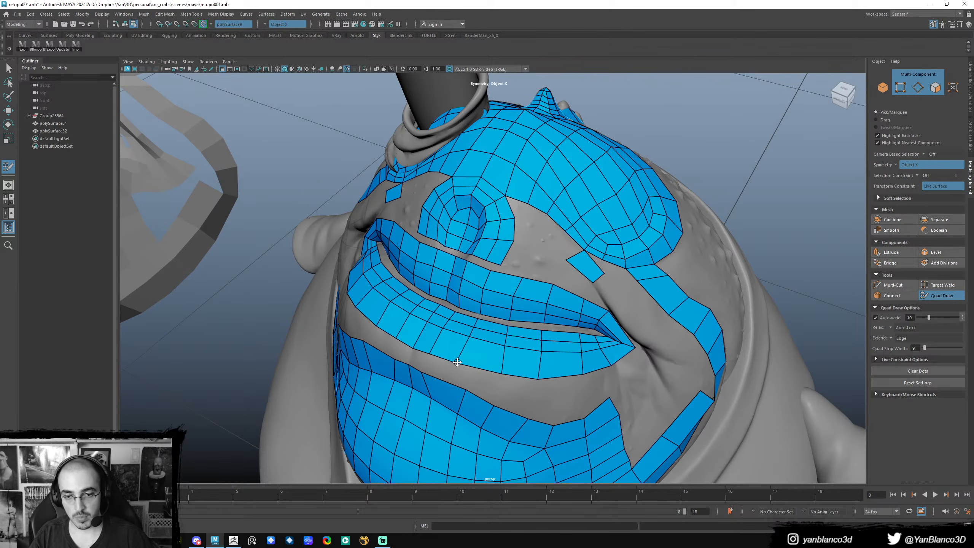
pyautogui.keyDown('alt'); pyautogui.moveTo(460, 363); pyautogui.dragTo(516, 354); pyautogui.keyUp('alt')
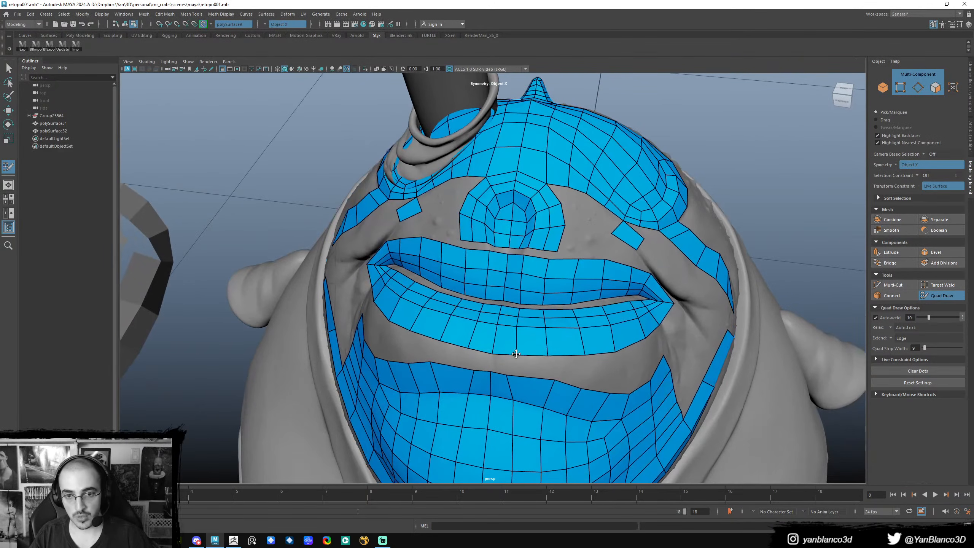
pyautogui.keyDown('alt'); pyautogui.moveTo(532, 321); pyautogui.dragTo(531, 249); pyautogui.keyUp('alt')
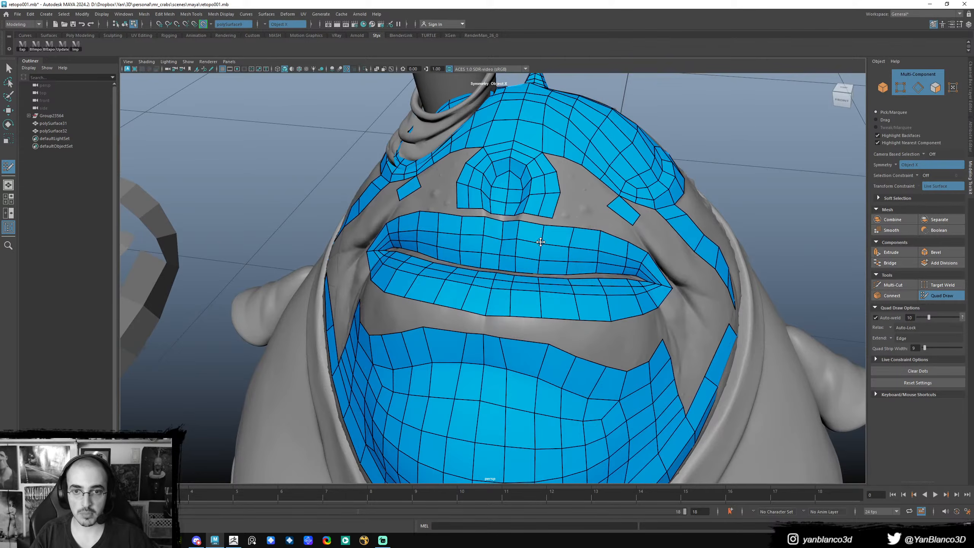
pyautogui.keyDown('alt'); pyautogui.moveTo(549, 248); pyautogui.dragTo(556, 235); pyautogui.keyUp('alt')
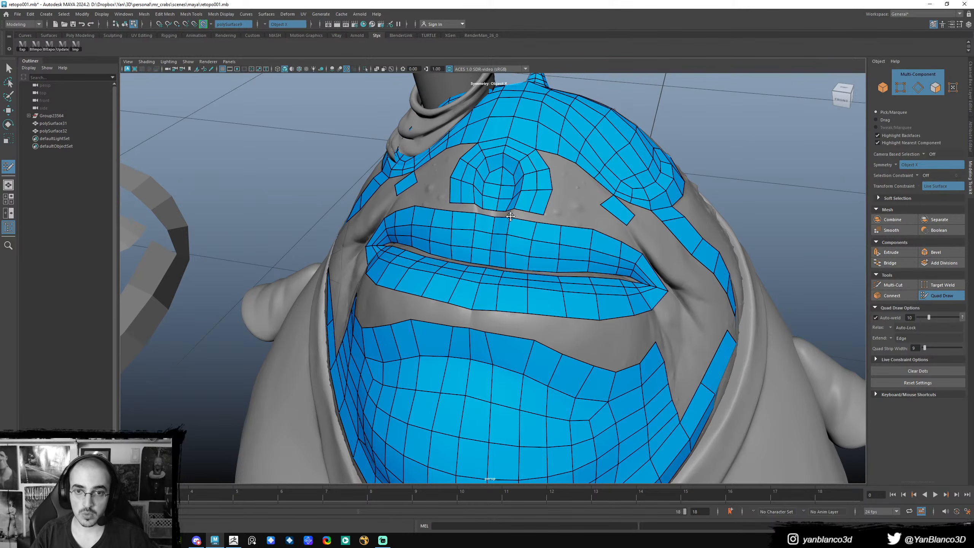
pyautogui.keyDown('alt'); pyautogui.moveTo(544, 236); pyautogui.dragTo(535, 232); pyautogui.keyUp('alt')
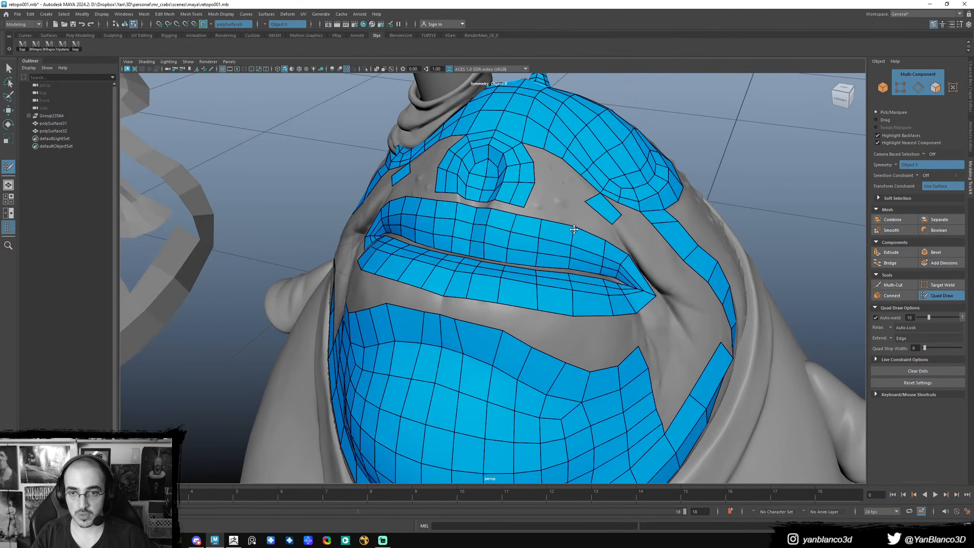
pyautogui.keyDown('alt'); pyautogui.moveTo(599, 263); pyautogui.dragTo(606, 258); pyautogui.keyUp('alt')
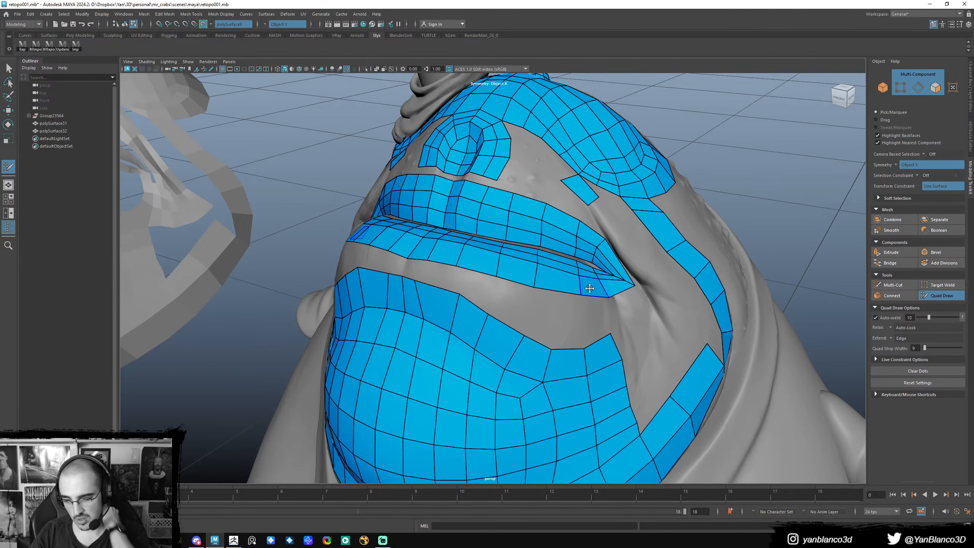
pyautogui.keyDown('alt'); pyautogui.moveTo(578, 299); pyautogui.dragTo(555, 290); pyautogui.keyUp('alt')
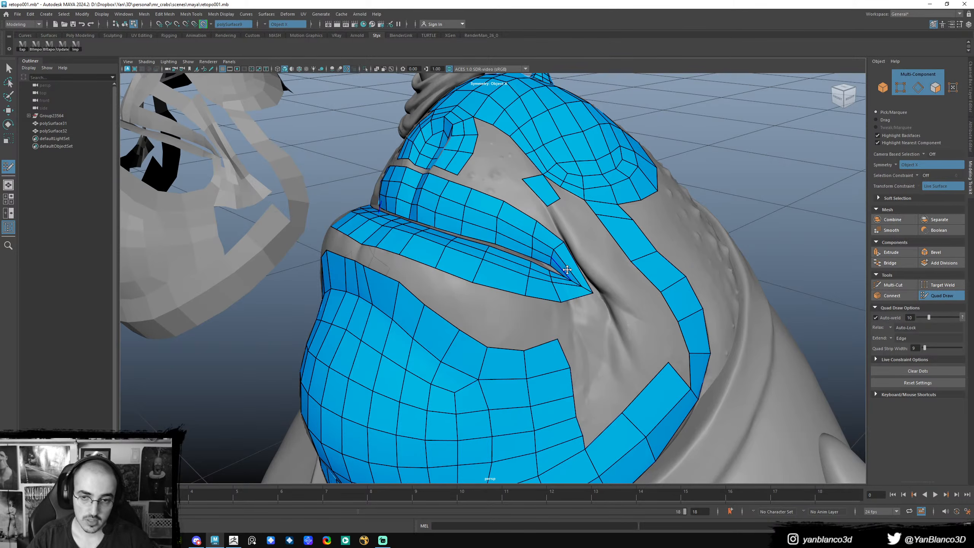
pyautogui.keyDown('alt'); pyautogui.moveTo(580, 292); pyautogui.dragTo(571, 295); pyautogui.keyUp('alt')
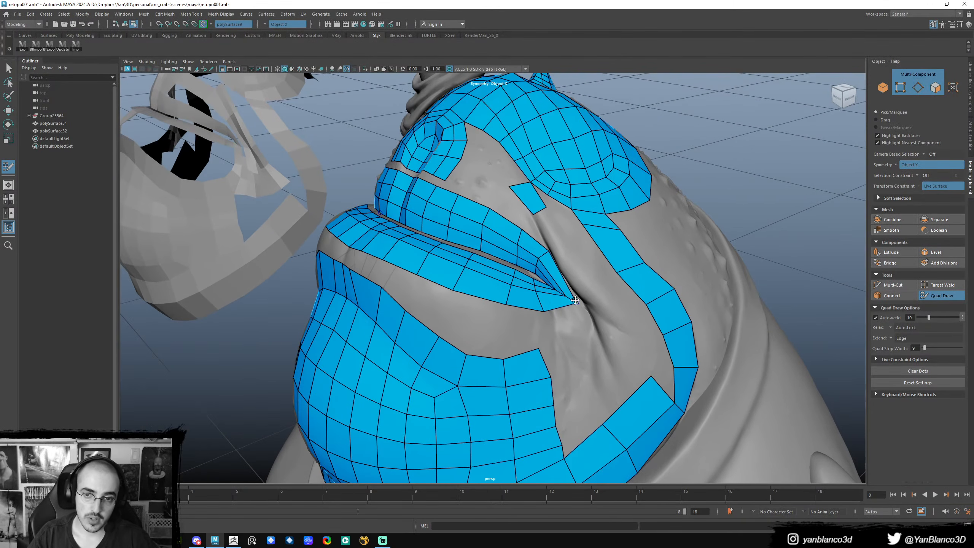
# - Insert an edge loop around the mouth opening near the lip corner, and undo the stray edits made after it
pyautogui.keyDown('ctrl'); pyautogui.click(556, 298); pyautogui.keyUp('ctrl')
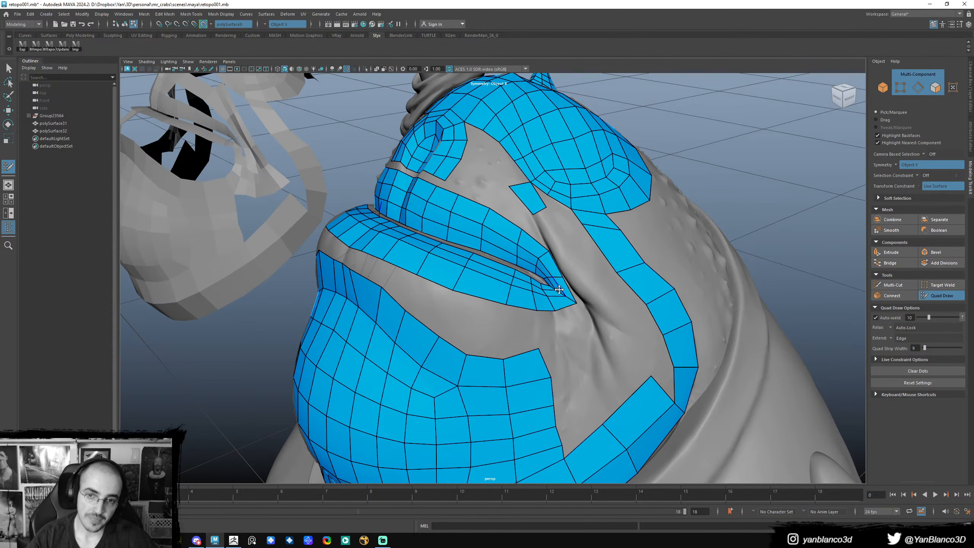
pyautogui.moveTo(556, 284)
pyautogui.keyDown('alt'); pyautogui.mouseDown()
pyautogui.moveTo(598, 261)
pyautogui.moveTo(587, 295)
pyautogui.moveTo(559, 311)
pyautogui.moveTo(524, 289)
pyautogui.moveTo(496, 288)
pyautogui.moveTo(489, 304)
pyautogui.moveTo(513, 303)
pyautogui.moveTo(491, 283)
pyautogui.moveTo(503, 291)
pyautogui.mouseUp(); pyautogui.keyUp('alt')
pyautogui.hotkey('ctrl', 'z')
pyautogui.hotkey('ctrl', 'z')
pyautogui.hotkey('ctrl', 'z')
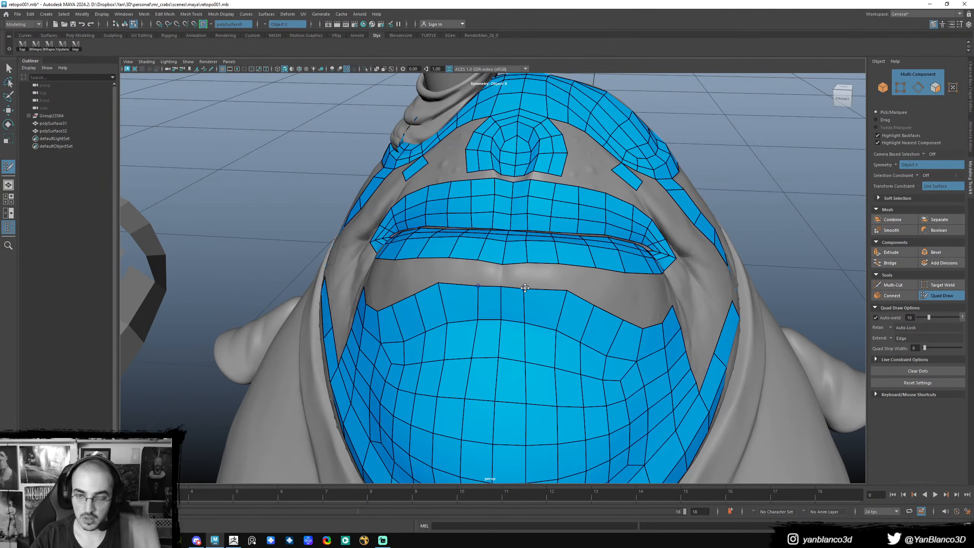
# - Fill the centre of the gap between the lower lip and the chin with quads
pyautogui.moveTo(566, 289); pyautogui.dragTo(531, 325)
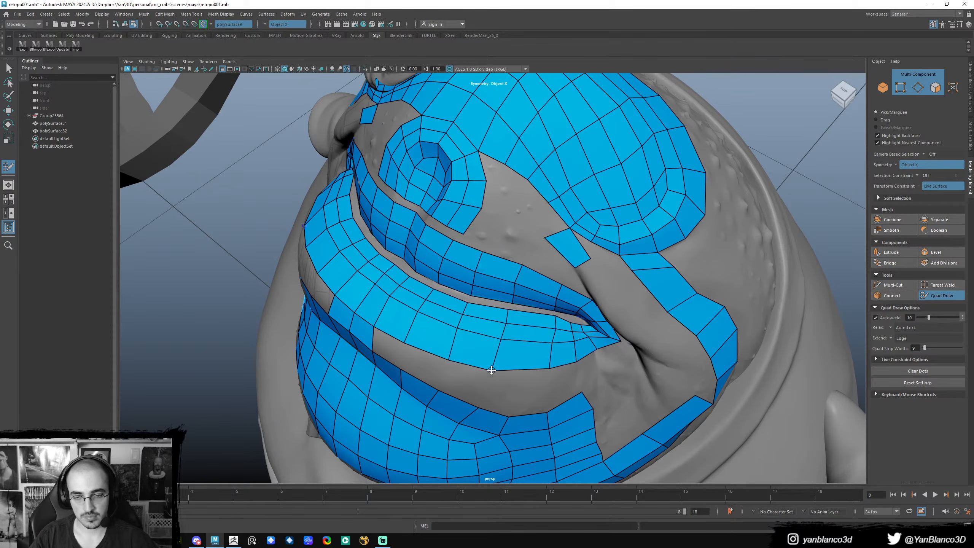
pyautogui.keyDown('alt'); pyautogui.moveTo(520, 349); pyautogui.dragTo(527, 327); pyautogui.keyUp('alt')
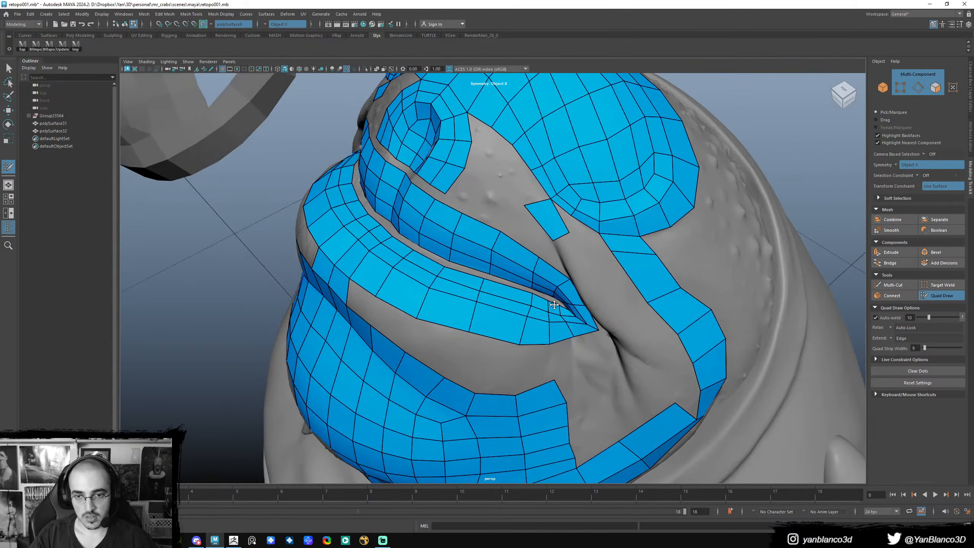
pyautogui.keyDown('alt'); pyautogui.moveTo(554, 310); pyautogui.dragTo(575, 258); pyautogui.keyUp('alt')
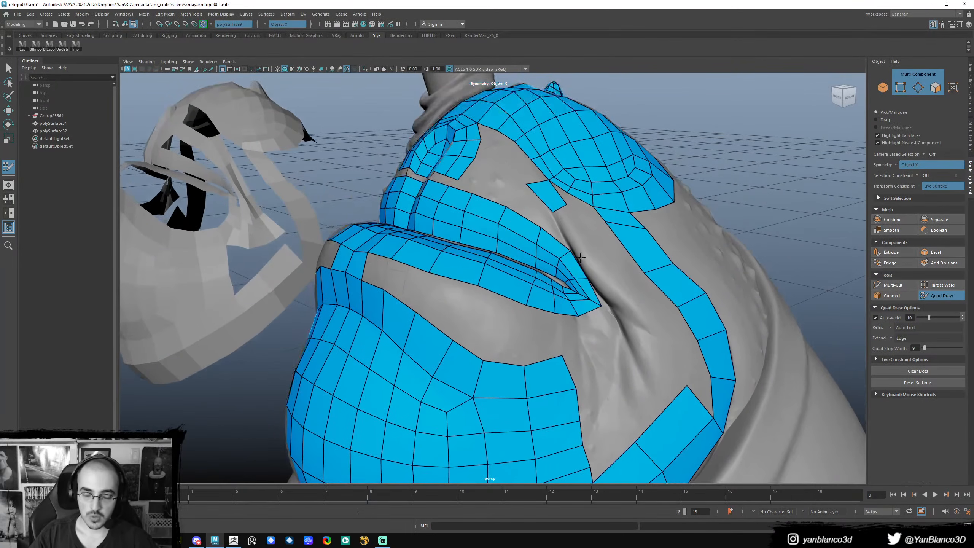
pyautogui.keyDown('alt'); pyautogui.moveTo(575, 297); pyautogui.dragTo(573, 297); pyautogui.keyUp('alt')
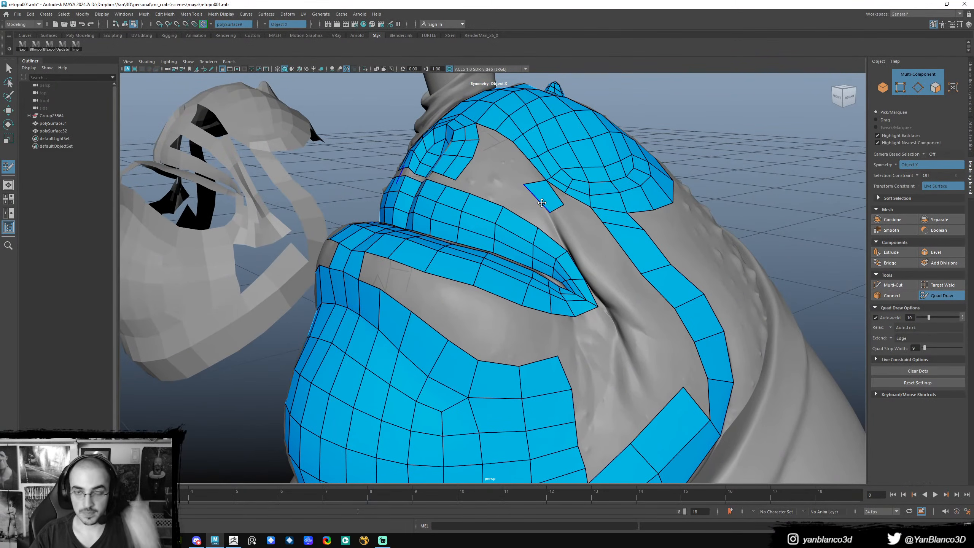
# - Delete the detached quad on the cheek between the nose and the eye area
pyautogui.keyDown('alt'); pyautogui.moveTo(524, 216); pyautogui.dragTo(546, 240); pyautogui.keyUp('alt')
pyautogui.moveTo(525, 204); pyautogui.dragTo(497, 190)
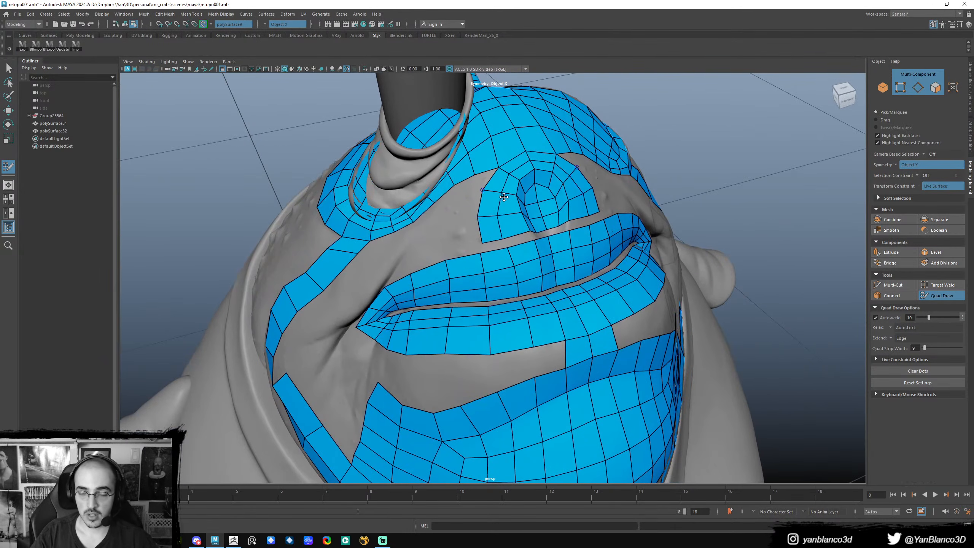
pyautogui.moveTo(531, 239)
pyautogui.keyDown('alt'); pyautogui.mouseDown()
pyautogui.moveTo(540, 244)
pyautogui.moveTo(503, 227)
pyautogui.moveTo(514, 234)
pyautogui.moveTo(533, 223)
pyautogui.moveTo(531, 235)
pyautogui.mouseUp(); pyautogui.keyUp('alt')
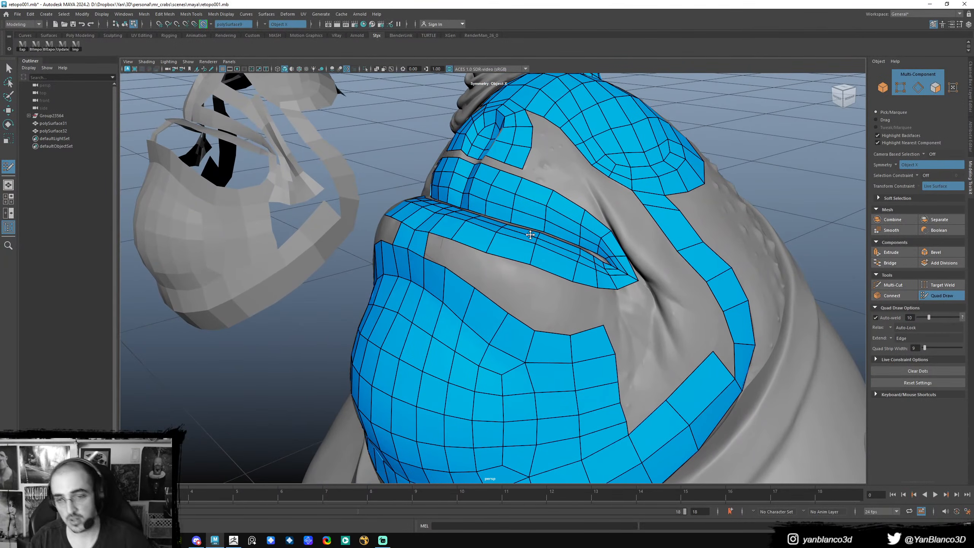
# - Continue bridging the lower lip to the chin and extend the lip's lower row of quads out to the mouth corner
pyautogui.moveTo(542, 273)
pyautogui.keyDown('alt'); pyautogui.mouseDown()
pyautogui.moveTo(556, 288)
pyautogui.moveTo(562, 262)
pyautogui.moveTo(589, 259)
pyautogui.moveTo(594, 274)
pyautogui.moveTo(483, 256)
pyautogui.moveTo(512, 278)
pyautogui.moveTo(538, 277)
pyautogui.moveTo(549, 306)
pyautogui.mouseUp(); pyautogui.keyUp('alt')
pyautogui.moveTo(525, 250); pyautogui.dragTo(551, 296)
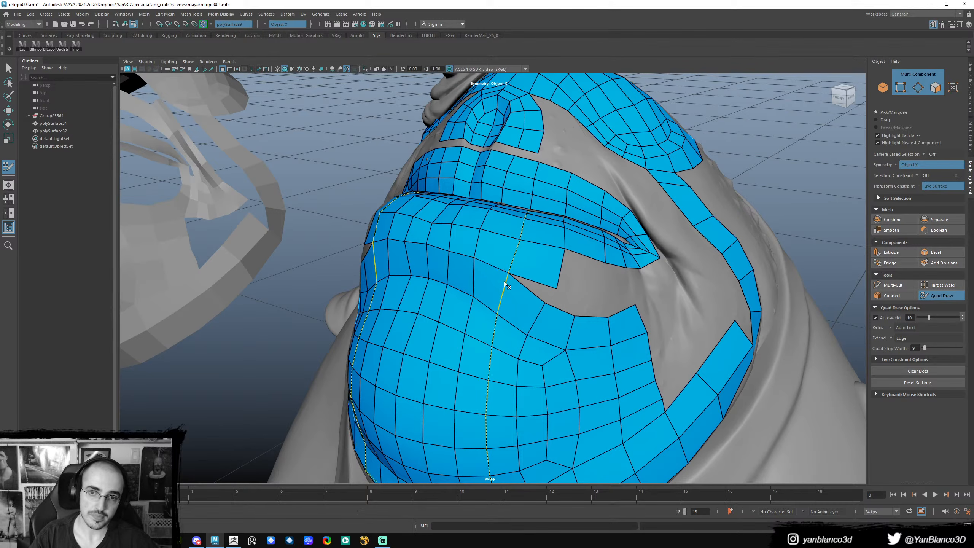
pyautogui.moveTo(552, 288)
pyautogui.keyDown('alt'); pyautogui.mouseDown()
pyautogui.moveTo(533, 279)
pyautogui.moveTo(543, 301)
pyautogui.mouseUp(); pyautogui.keyUp('alt')
pyautogui.moveTo(572, 334)
pyautogui.mouseDown()
pyautogui.moveTo(560, 303)
pyautogui.moveTo(599, 313)
pyautogui.moveTo(602, 286)
pyautogui.moveTo(633, 306)
pyautogui.moveTo(639, 274)
pyautogui.moveTo(660, 257)
pyautogui.moveTo(625, 237)
pyautogui.mouseUp()
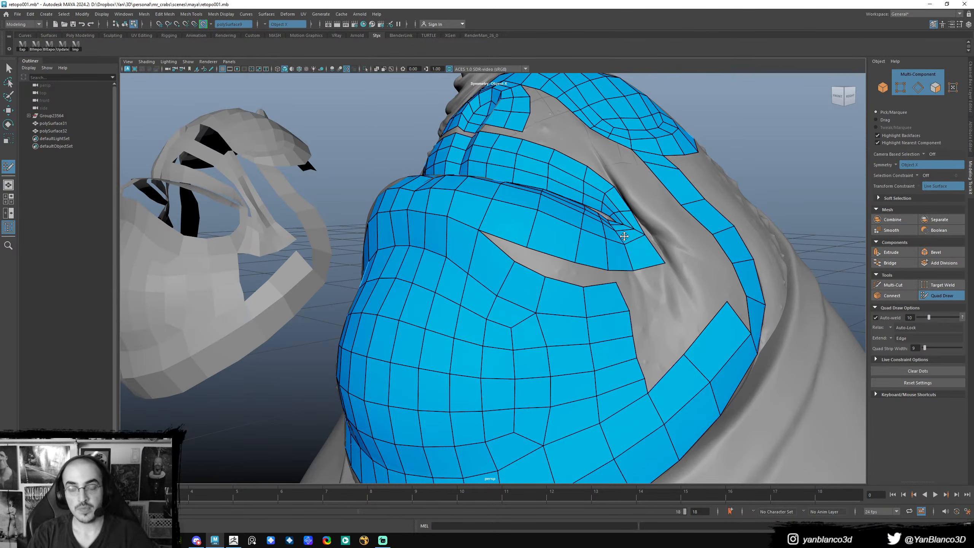
# - Examine the mouth corner and the remaining gap below the lower lip from several angles, undoing the last vertex tweak
pyautogui.keyDown('alt'); pyautogui.moveTo(624, 236); pyautogui.dragTo(667, 250); pyautogui.keyUp('alt')
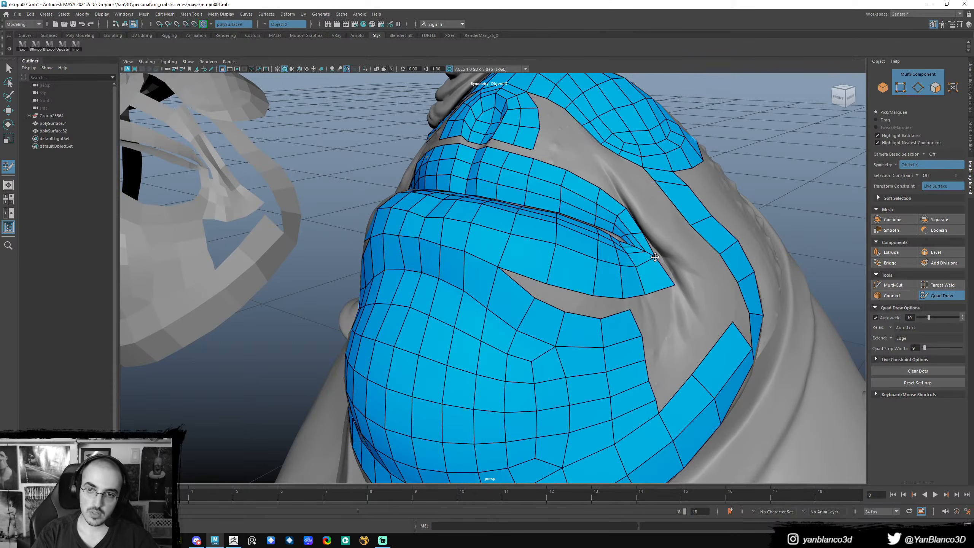
pyautogui.keyDown('alt'); pyautogui.moveTo(656, 259); pyautogui.dragTo(638, 220); pyautogui.keyUp('alt')
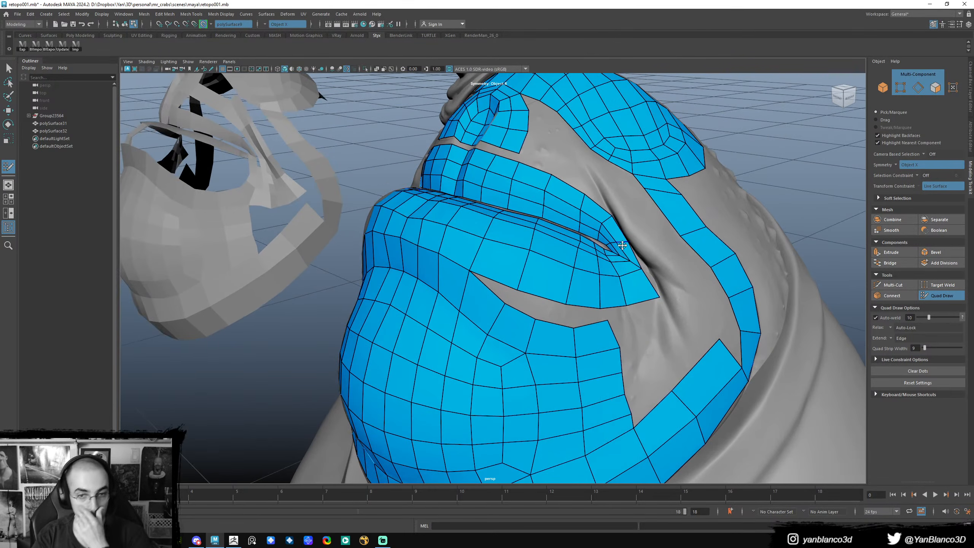
pyautogui.keyDown('alt'); pyautogui.moveTo(510, 288); pyautogui.dragTo(545, 310); pyautogui.keyUp('alt')
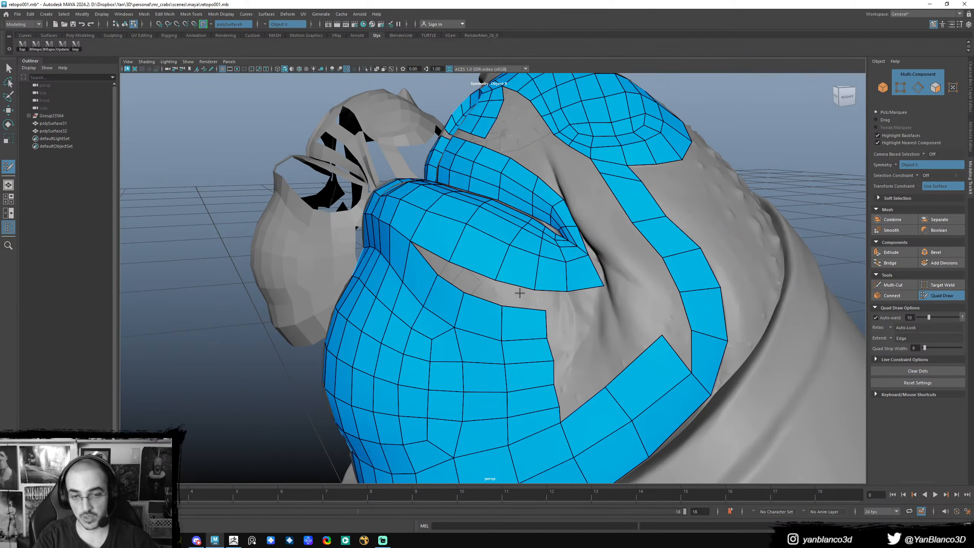
pyautogui.moveTo(525, 295)
pyautogui.keyDown('alt'); pyautogui.mouseDown()
pyautogui.moveTo(598, 282)
pyautogui.moveTo(553, 280)
pyautogui.moveTo(559, 265)
pyautogui.mouseUp(); pyautogui.keyUp('alt')
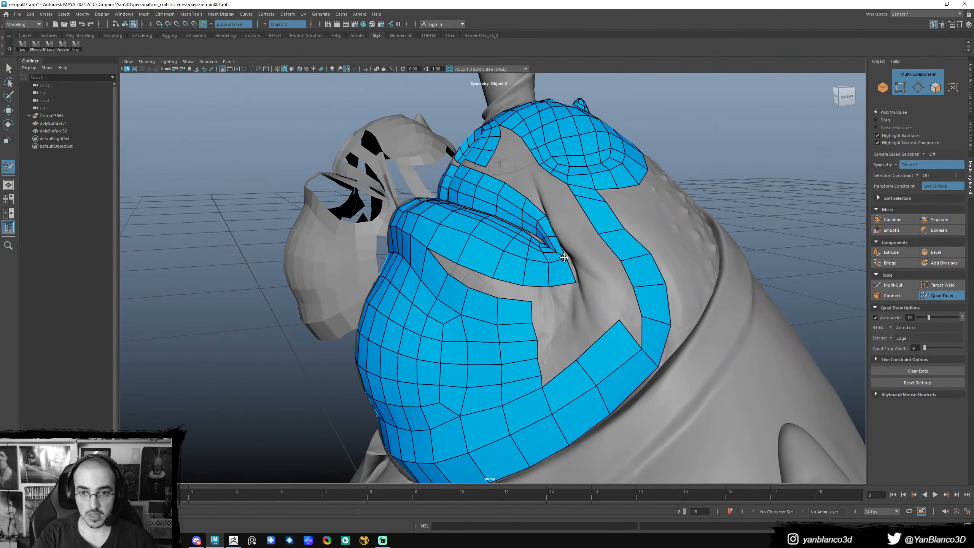
pyautogui.hotkey('ctrl', 'z')
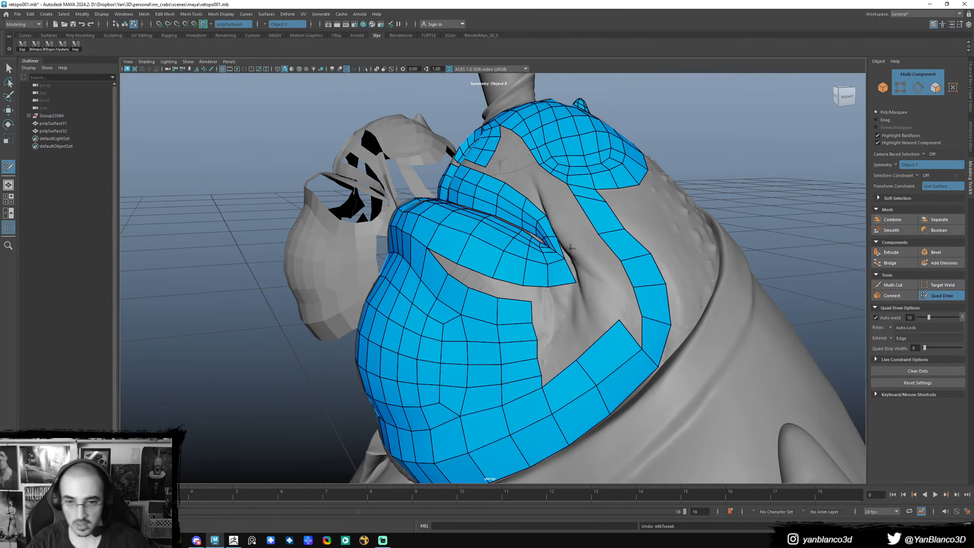
pyautogui.keyDown('alt'); pyautogui.moveTo(570, 249); pyautogui.dragTo(584, 275, button='right'); pyautogui.keyUp('alt')
pyautogui.keyDown('alt'); pyautogui.moveTo(569, 278); pyautogui.dragTo(563, 282, button='middle'); pyautogui.keyUp('alt')
pyautogui.keyDown('alt'); pyautogui.moveTo(564, 286); pyautogui.dragTo(572, 282); pyautogui.keyUp('alt')
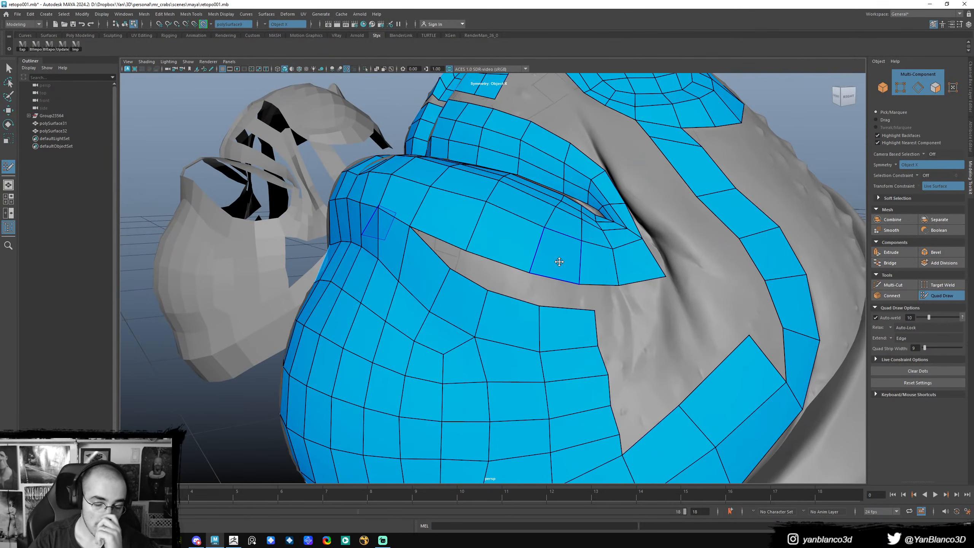
pyautogui.keyDown('alt'); pyautogui.moveTo(567, 260); pyautogui.dragTo(491, 270); pyautogui.keyUp('alt')
pyautogui.keyDown('alt'); pyautogui.moveTo(571, 246); pyautogui.dragTo(526, 266); pyautogui.keyUp('alt')
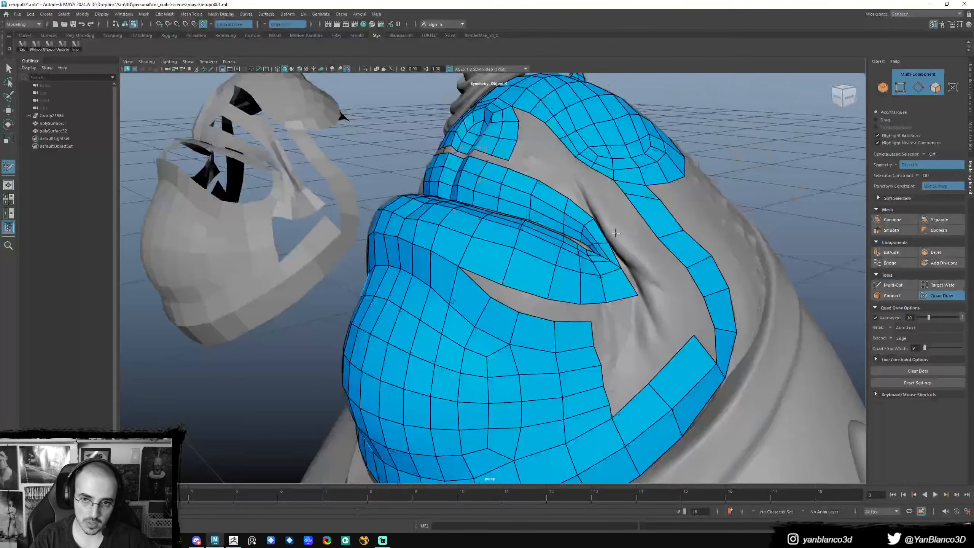
pyautogui.keyDown('alt'); pyautogui.moveTo(620, 274); pyautogui.dragTo(609, 252); pyautogui.keyUp('alt')
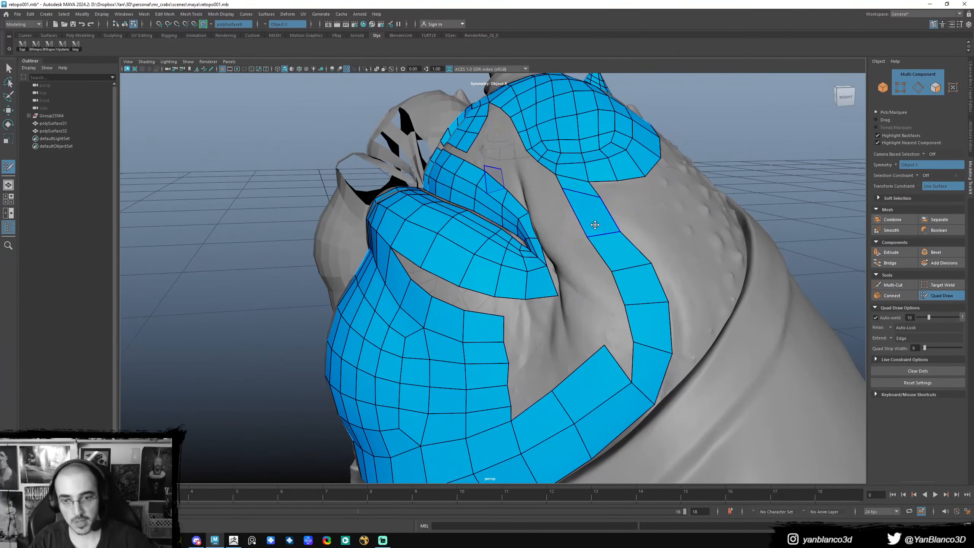
# - Try to extend a row of quads from the mouth corner up and along the upper lip toward the nose
pyautogui.keyDown('alt'); pyautogui.moveTo(580, 282); pyautogui.dragTo(616, 247); pyautogui.keyUp('alt')
pyautogui.hotkey('ctrl', 'z')
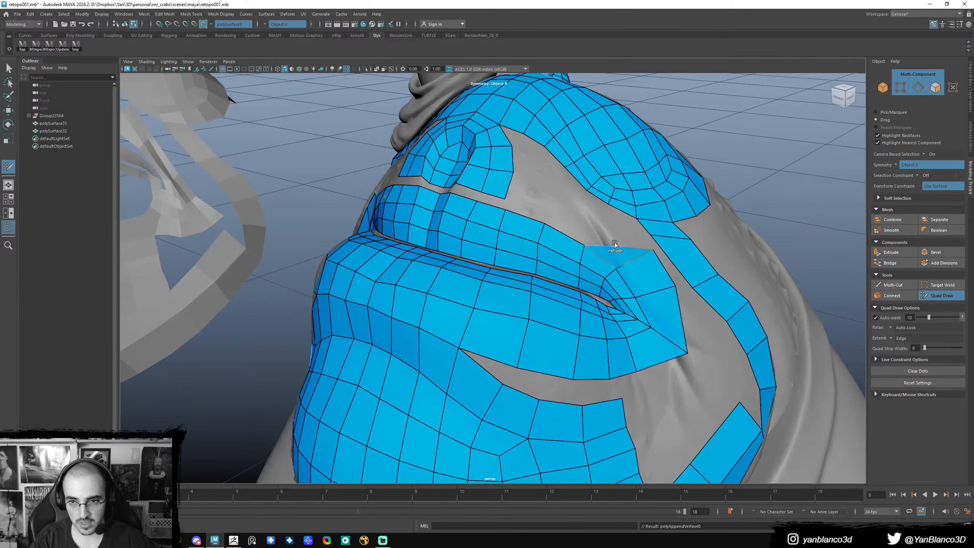
pyautogui.keyDown('alt'); pyautogui.moveTo(599, 213); pyautogui.dragTo(537, 200); pyautogui.keyUp('alt')
pyautogui.keyDown('alt'); pyautogui.moveTo(573, 261); pyautogui.dragTo(552, 223); pyautogui.keyUp('alt')
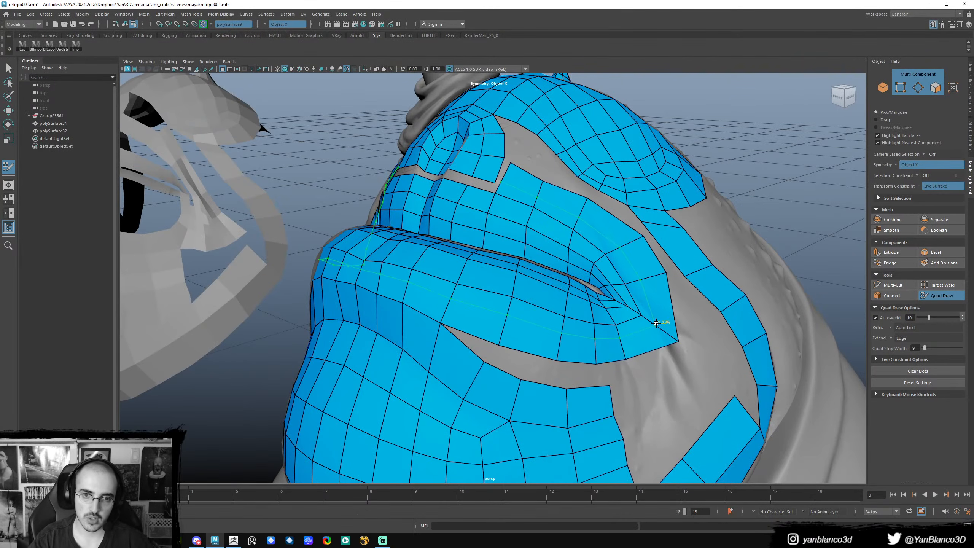
pyautogui.keyDown('alt'); pyautogui.moveTo(650, 351); pyautogui.dragTo(614, 350); pyautogui.keyUp('alt')
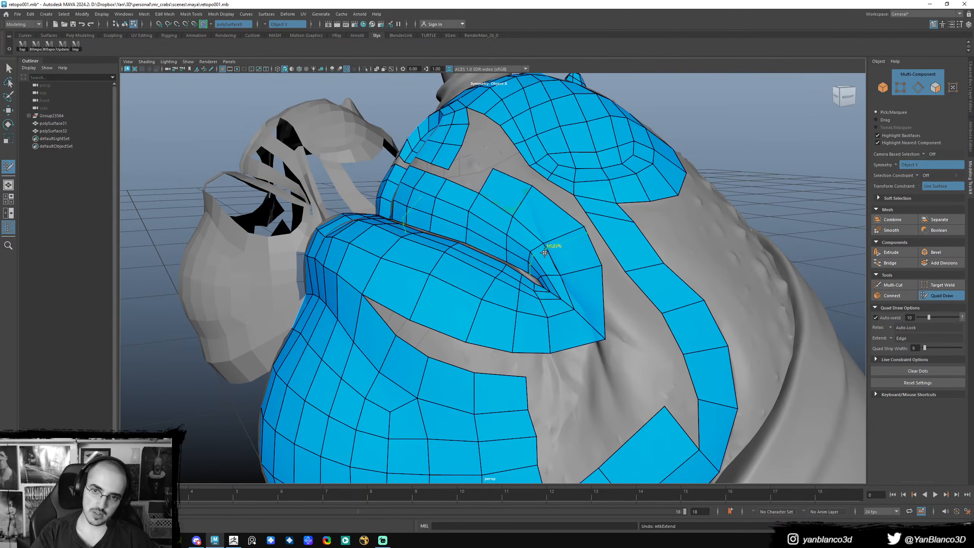
pyautogui.moveTo(547, 235)
pyautogui.keyDown('alt'); pyautogui.mouseDown()
pyautogui.moveTo(583, 255)
pyautogui.moveTo(597, 192)
pyautogui.mouseUp(); pyautogui.keyUp('alt')
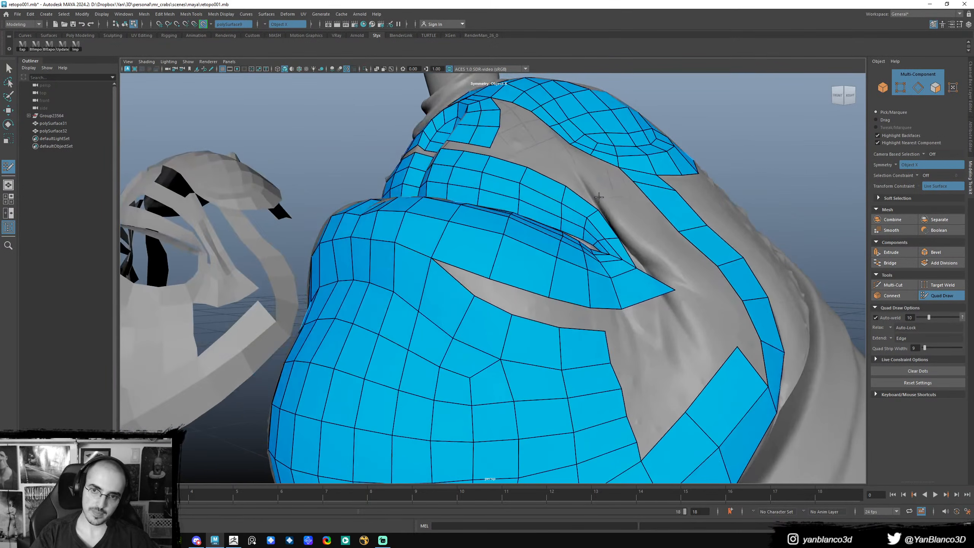
# - Lay a strip of quads down the cheek fold beside the mouth corner, from below the eye toward the lower cheek
pyautogui.keyDown('alt'); pyautogui.moveTo(638, 238); pyautogui.dragTo(605, 226); pyautogui.keyUp('alt')
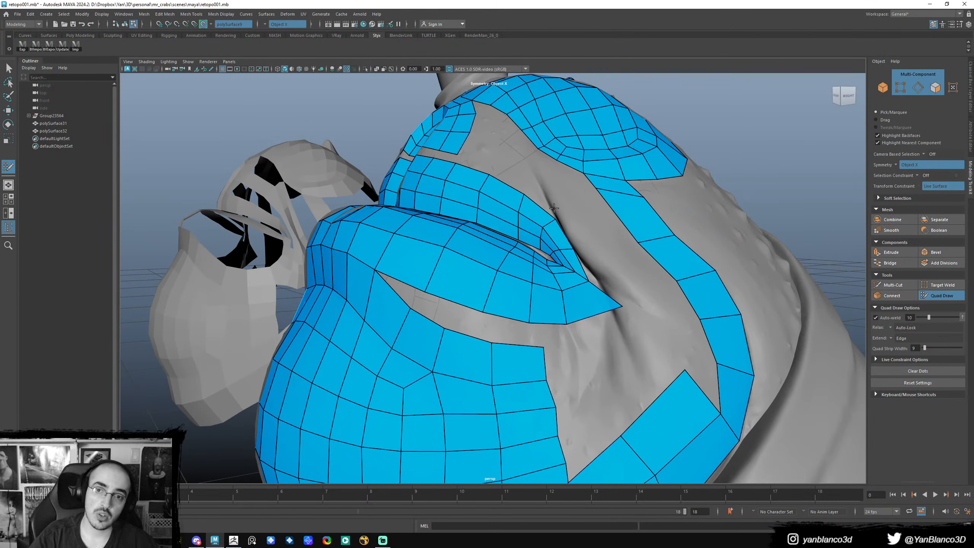
pyautogui.keyDown('alt'); pyautogui.moveTo(553, 206); pyautogui.dragTo(593, 219); pyautogui.keyUp('alt')
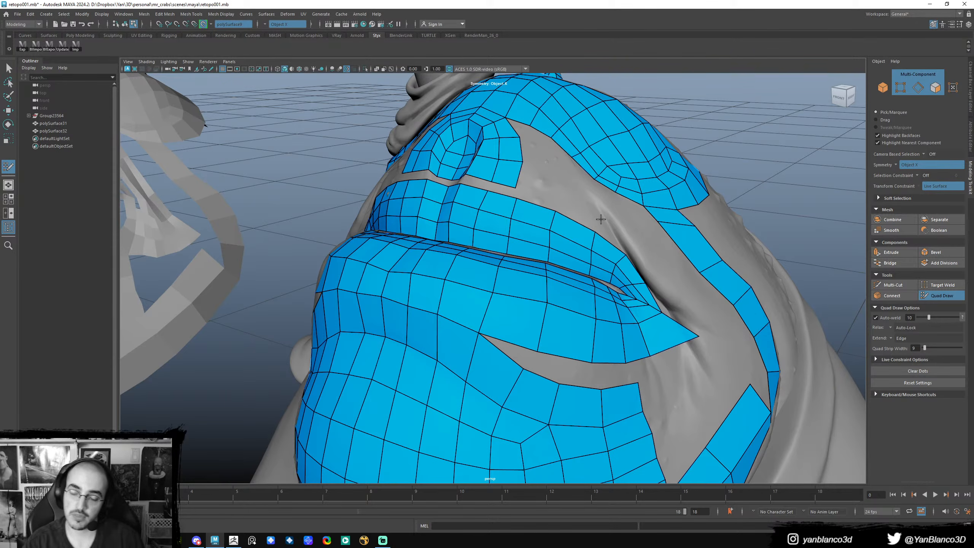
pyautogui.keyDown('alt'); pyautogui.moveTo(693, 296); pyautogui.dragTo(644, 234); pyautogui.keyUp('alt')
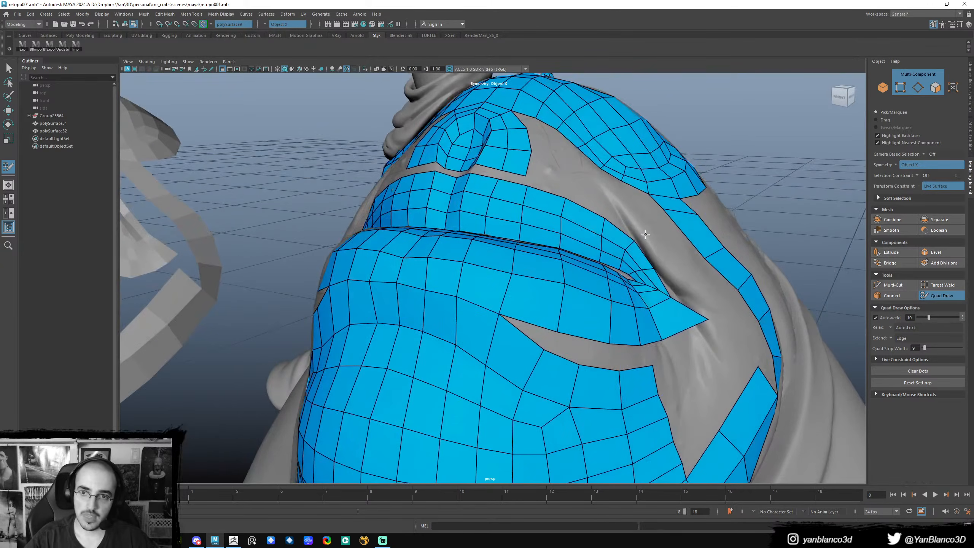
pyautogui.keyDown('shift'); pyautogui.click(659, 262); pyautogui.keyUp('shift')
pyautogui.keyDown('alt'); pyautogui.moveTo(699, 287); pyautogui.dragTo(683, 376); pyautogui.keyUp('alt')
pyautogui.moveTo(611, 242); pyautogui.dragTo(577, 192)
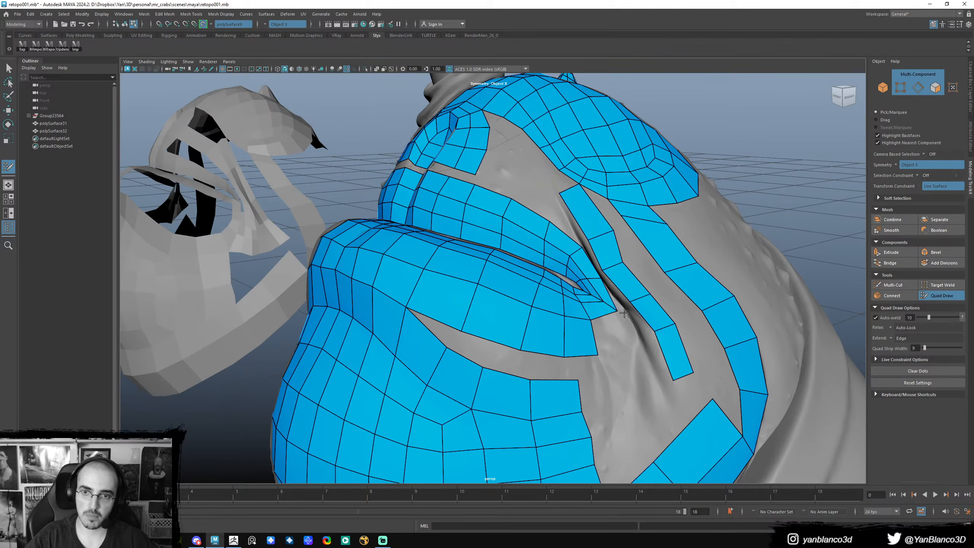
# - Join the new cheek strip to the mouth corner and the end of the upper lip, undoing the stray edit along the way
pyautogui.moveTo(627, 274)
pyautogui.keyDown('alt'); pyautogui.mouseDown()
pyautogui.moveTo(636, 224)
pyautogui.moveTo(650, 252)
pyautogui.moveTo(666, 252)
pyautogui.moveTo(657, 232)
pyautogui.moveTo(623, 223)
pyautogui.moveTo(608, 199)
pyautogui.mouseUp(); pyautogui.keyUp('alt')
pyautogui.hotkey('ctrl', 'z')
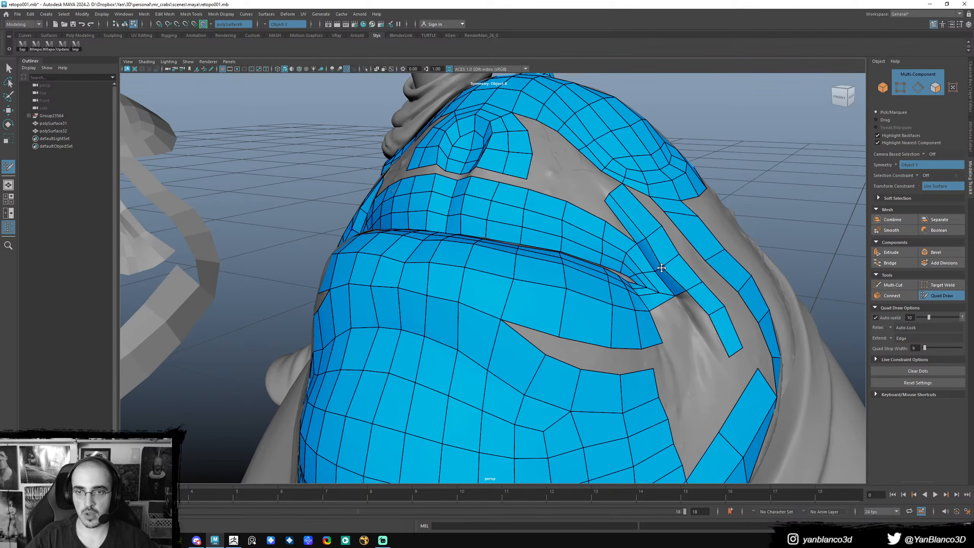
pyautogui.keyDown('alt'); pyautogui.moveTo(666, 268); pyautogui.dragTo(666, 318); pyautogui.keyUp('alt')
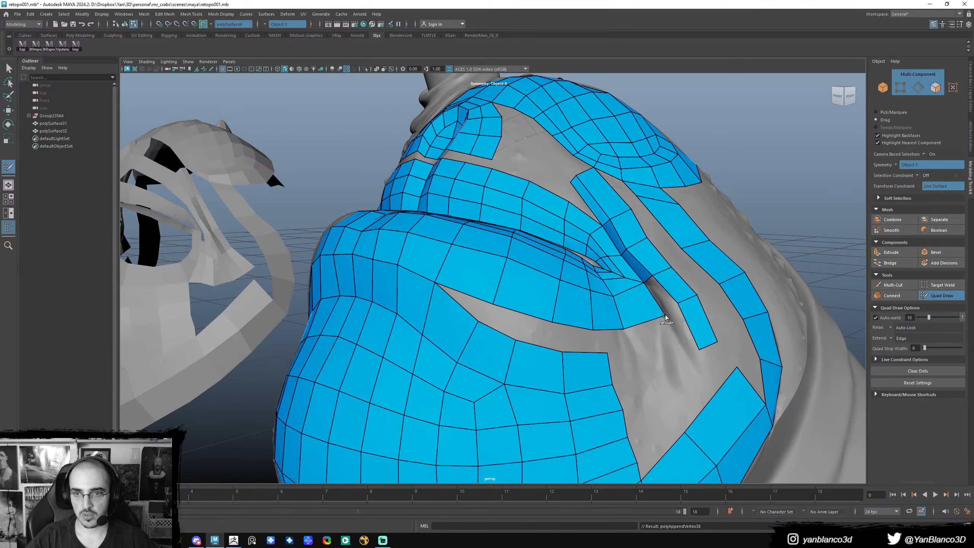
pyautogui.keyDown('alt'); pyautogui.moveTo(630, 282); pyautogui.dragTo(615, 271); pyautogui.keyUp('alt')
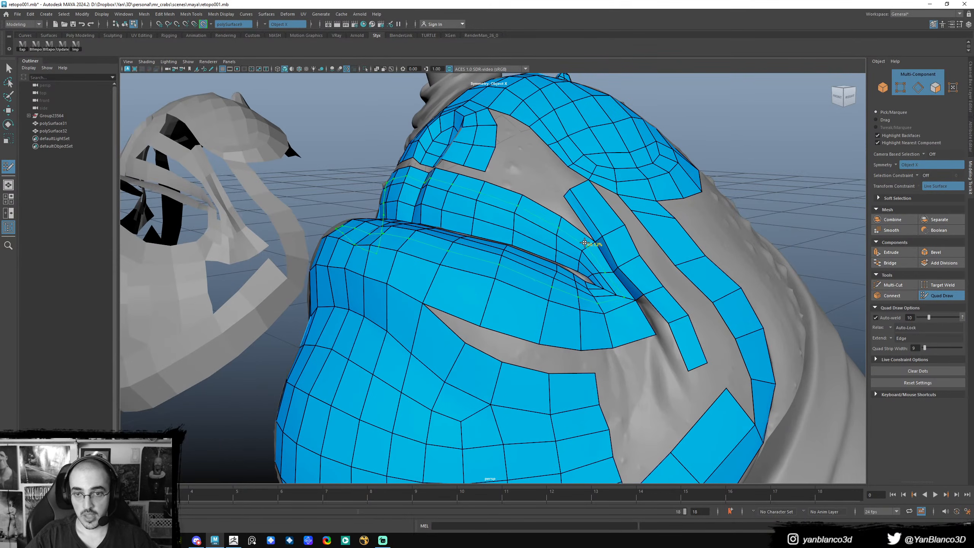
# - Insert an edge loop around the lips with Quad Draw and relax the vertices along them
pyautogui.moveTo(582, 254)
pyautogui.keyDown('alt'); pyautogui.mouseDown()
pyautogui.moveTo(608, 284)
pyautogui.moveTo(581, 288)
pyautogui.moveTo(622, 312)
pyautogui.moveTo(629, 331)
pyautogui.mouseUp(); pyautogui.keyUp('alt')
pyautogui.keyDown('ctrl'); pyautogui.click(589, 333); pyautogui.keyUp('ctrl')
pyautogui.moveTo(388, 286)
pyautogui.keyDown('shift'); pyautogui.mouseDown()
pyautogui.moveTo(420, 272)
pyautogui.moveTo(591, 250)
pyautogui.mouseUp(); pyautogui.keyUp('shift')
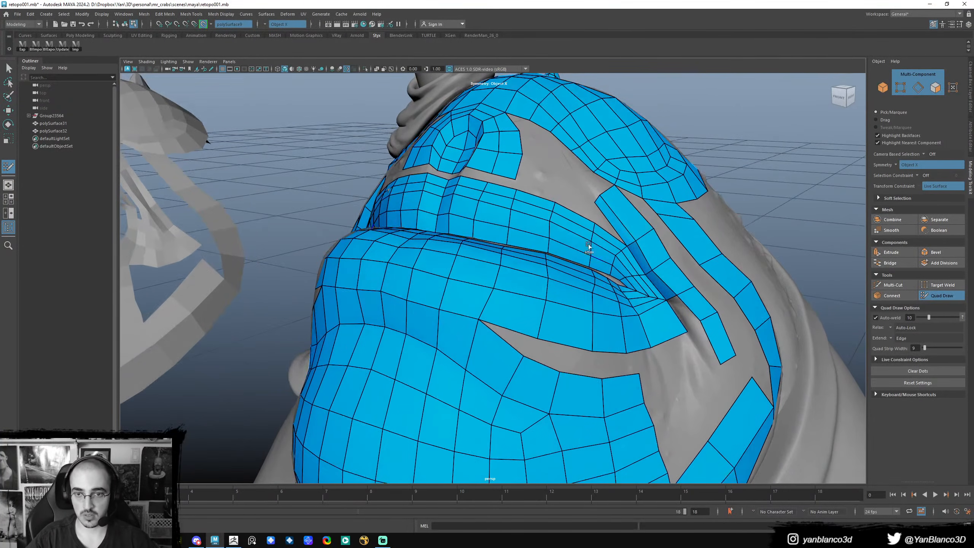
# - Examine the overall face topology around the lips, cheek strips and chin from several distances and angles
pyautogui.scroll(-6, 538, 215)
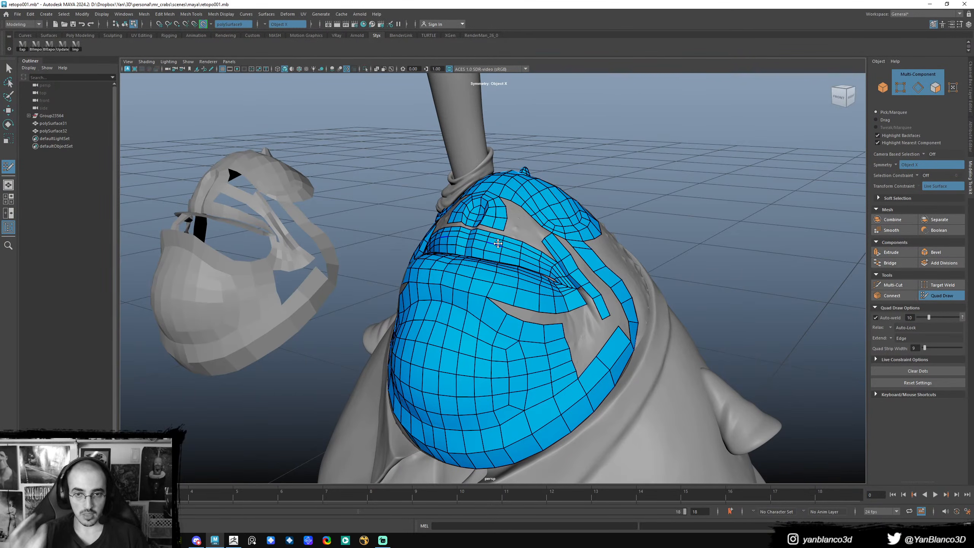
pyautogui.moveTo(570, 282)
pyautogui.keyDown('alt'); pyautogui.mouseDown()
pyautogui.moveTo(572, 307)
pyautogui.moveTo(601, 257)
pyautogui.moveTo(594, 240)
pyautogui.moveTo(642, 289)
pyautogui.moveTo(660, 337)
pyautogui.moveTo(668, 291)
pyautogui.moveTo(631, 227)
pyautogui.moveTo(630, 257)
pyautogui.mouseUp(); pyautogui.keyUp('alt')
pyautogui.scroll(5, 576, 276)
pyautogui.keyDown('alt'); pyautogui.moveTo(621, 236); pyautogui.dragTo(556, 253, button='right'); pyautogui.keyUp('alt')
pyautogui.keyDown('alt'); pyautogui.moveTo(555, 253); pyautogui.dragTo(543, 276); pyautogui.keyUp('alt')
pyautogui.keyDown('alt'); pyautogui.moveTo(534, 301); pyautogui.dragTo(554, 309, button='right'); pyautogui.keyUp('alt')
pyautogui.keyDown('alt'); pyautogui.moveTo(530, 311); pyautogui.dragTo(556, 303); pyautogui.keyUp('alt')
pyautogui.keyDown('alt'); pyautogui.moveTo(544, 309); pyautogui.dragTo(552, 222, button='right'); pyautogui.keyUp('alt')
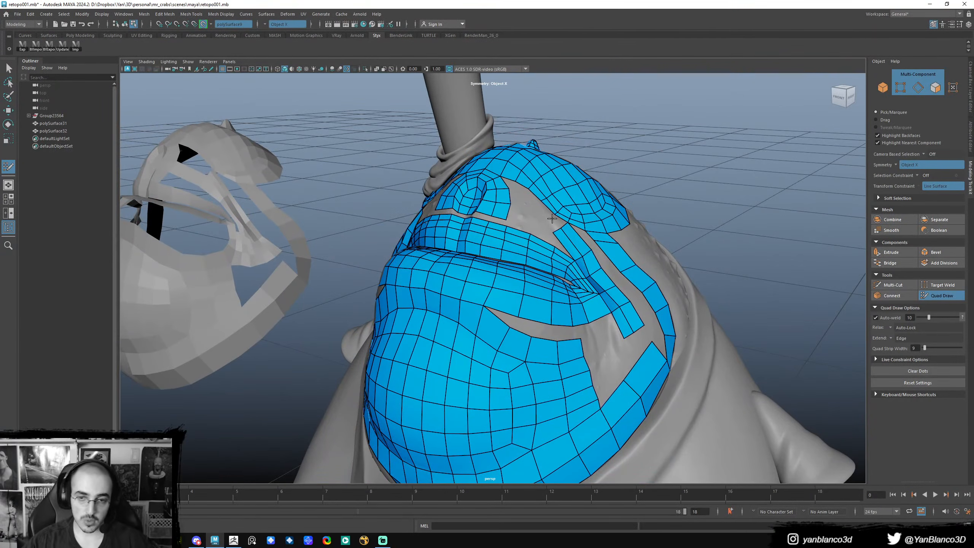
# - Return to object selection, disable the live surface, and isolate the retopology mesh around the mouth
pyautogui.moveTo(535, 256); pyautogui.dragTo(548, 253, button='right')
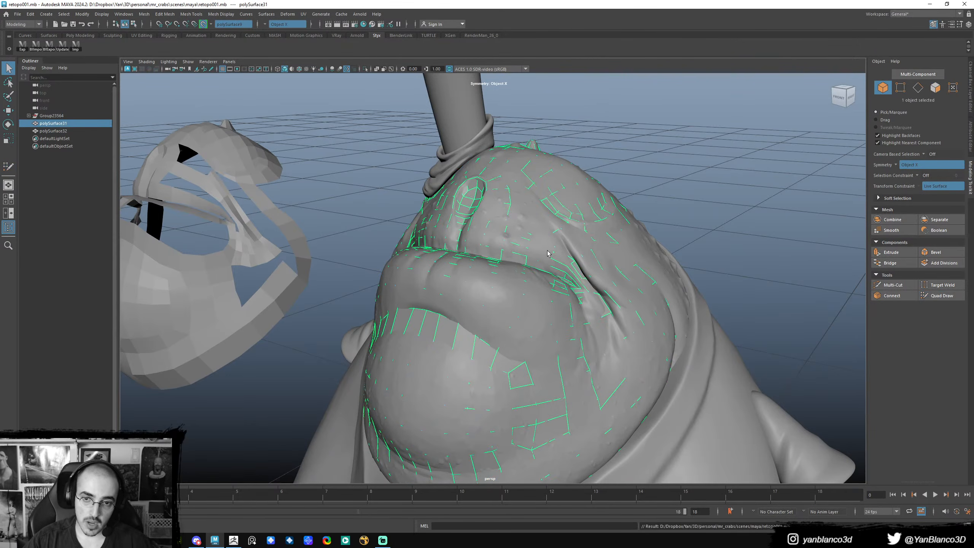
pyautogui.keyDown('alt'); pyautogui.moveTo(542, 241); pyautogui.dragTo(557, 265); pyautogui.keyUp('alt')
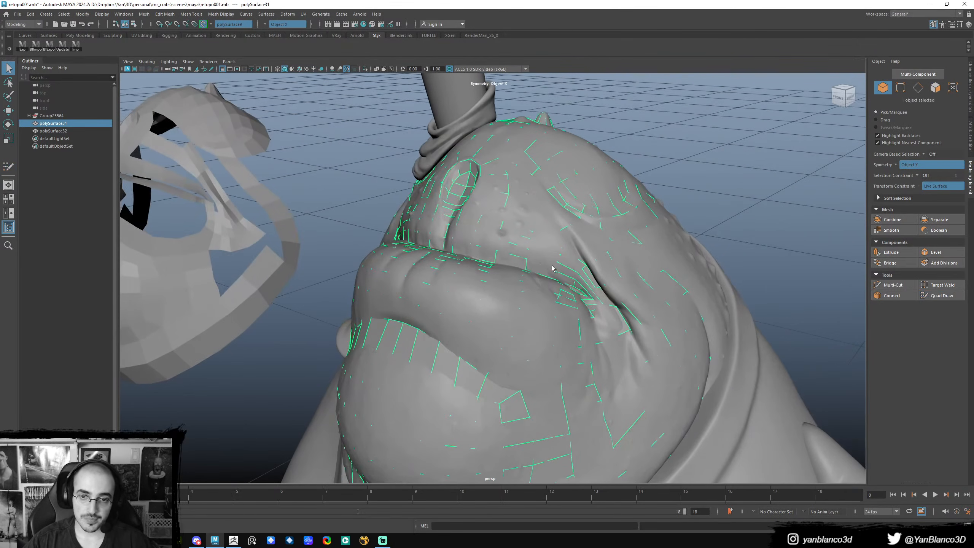
pyautogui.click(204, 24)
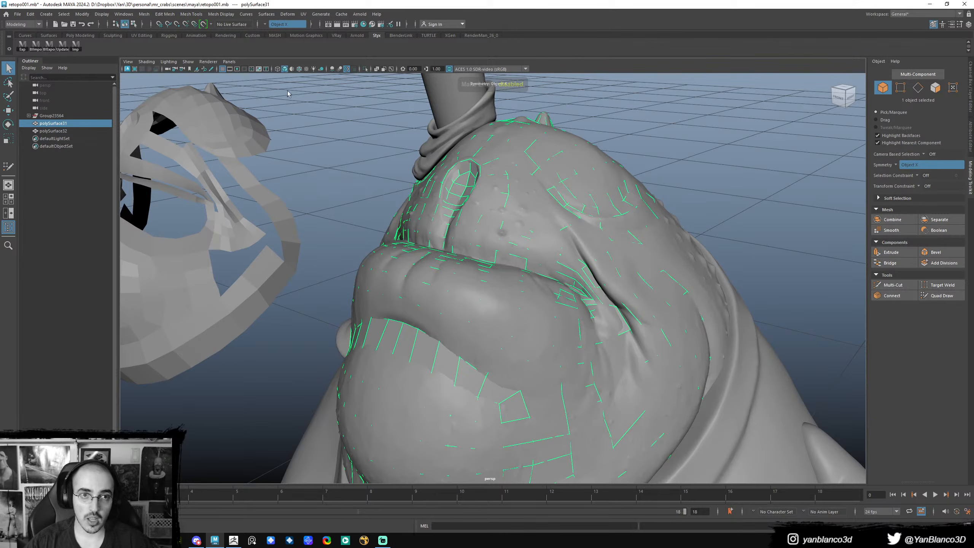
pyautogui.click(364, 70)
pyautogui.keyDown('alt'); pyautogui.moveTo(431, 144); pyautogui.dragTo(492, 216, button='right'); pyautogui.keyUp('alt')
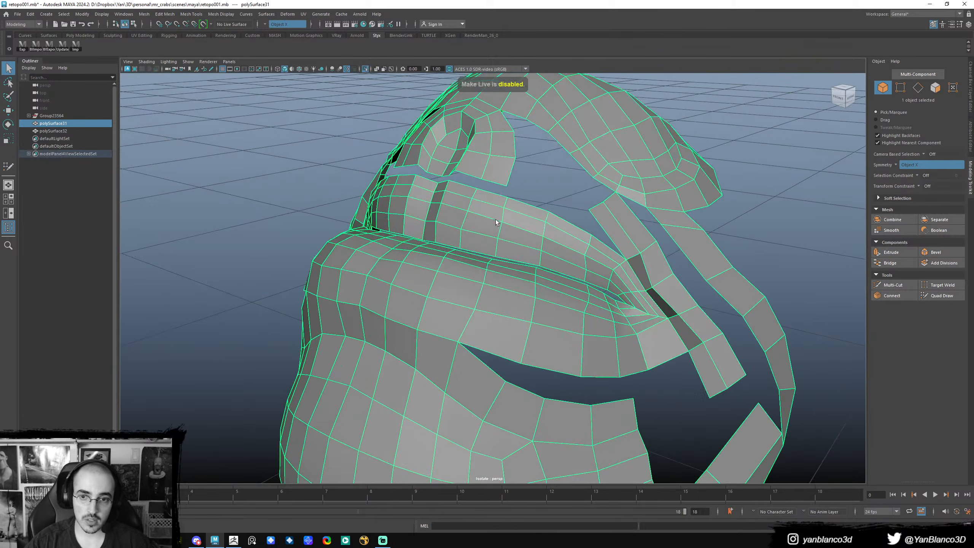
pyautogui.keyDown('alt'); pyautogui.moveTo(493, 216); pyautogui.dragTo(521, 242); pyautogui.keyUp('alt')
pyautogui.keyDown('alt'); pyautogui.moveTo(520, 242); pyautogui.dragTo(509, 226, button='middle'); pyautogui.keyUp('alt')
pyautogui.keyDown('alt'); pyautogui.moveTo(509, 227); pyautogui.dragTo(544, 226); pyautogui.keyUp('alt')
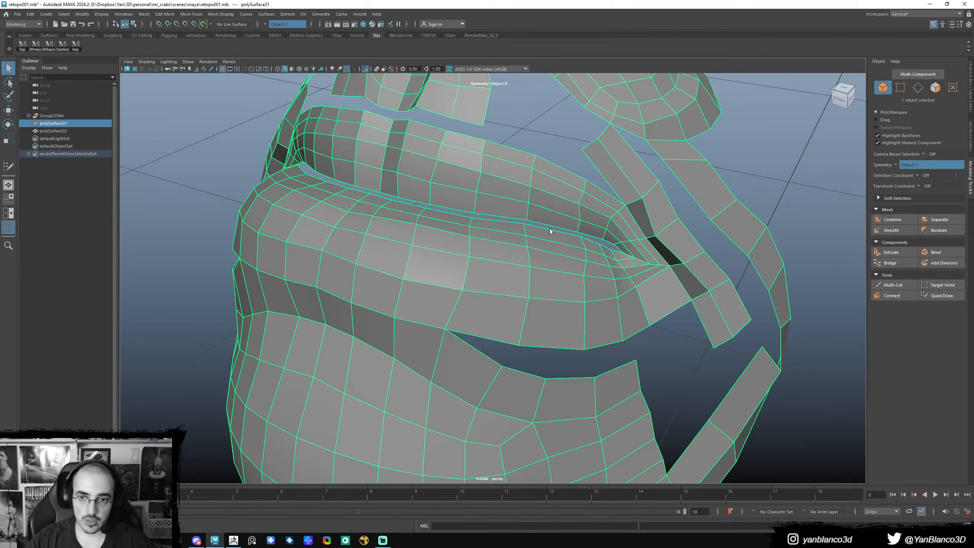
# - Select the inner border edges of the upper and lower lips and bridge them
pyautogui.moveTo(550, 228); pyautogui.dragTo(556, 207, button='right')
pyautogui.keyDown('alt'); pyautogui.moveTo(555, 207); pyautogui.dragTo(622, 257); pyautogui.keyUp('alt')
pyautogui.click(635, 244)
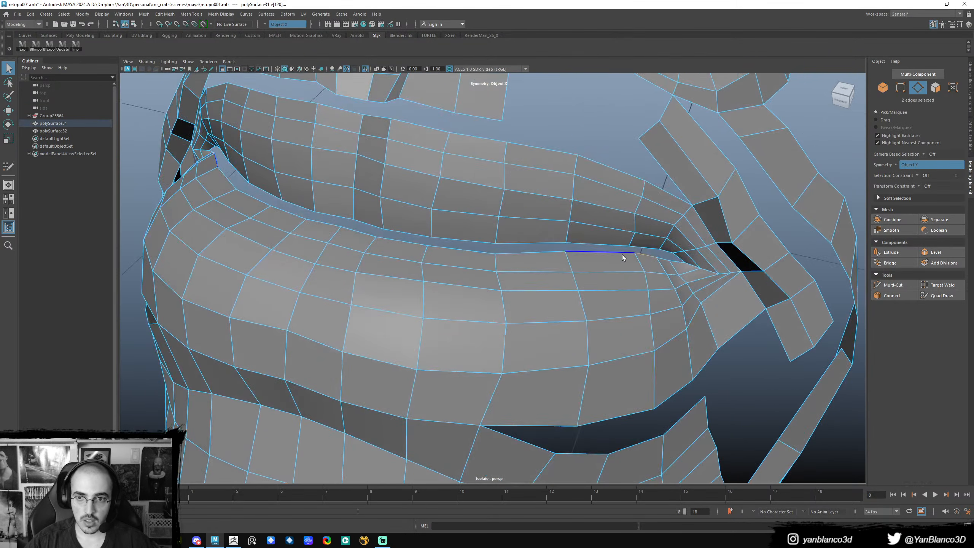
pyautogui.keyDown('alt'); pyautogui.moveTo(531, 256); pyautogui.dragTo(480, 255); pyautogui.keyUp('alt')
pyautogui.doubleClick(385, 255)
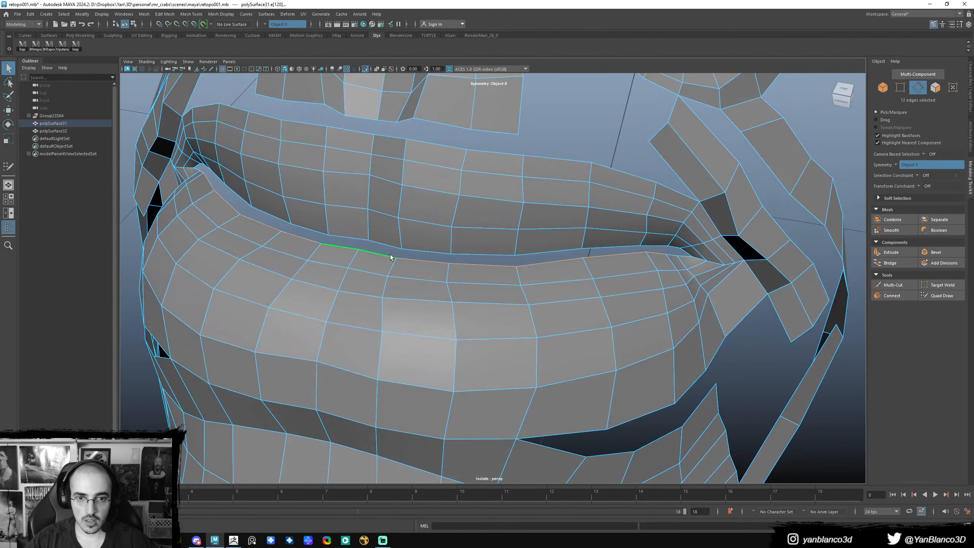
pyautogui.keyDown('alt'); pyautogui.moveTo(385, 255); pyautogui.dragTo(530, 257); pyautogui.keyUp('alt')
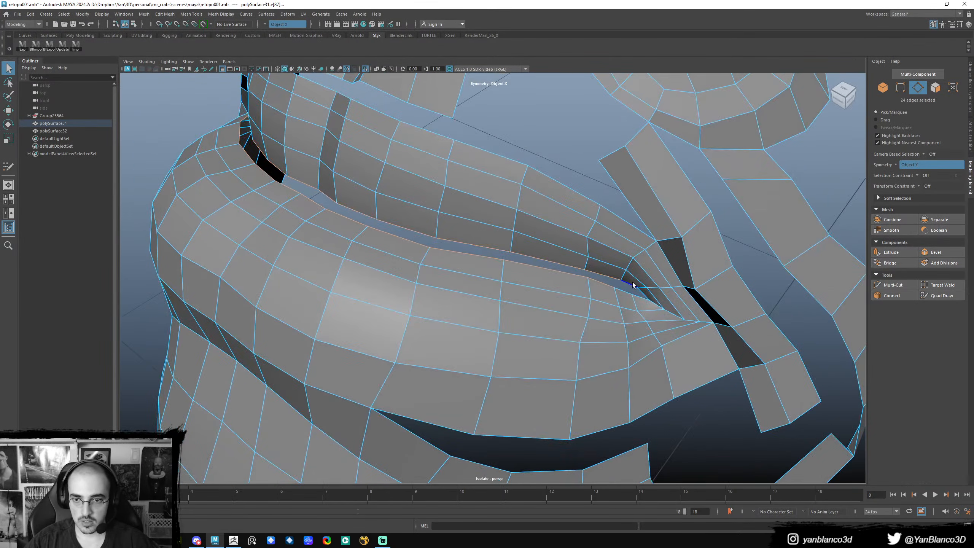
pyautogui.keyDown('alt'); pyautogui.moveTo(632, 285); pyautogui.dragTo(572, 268); pyautogui.keyUp('alt')
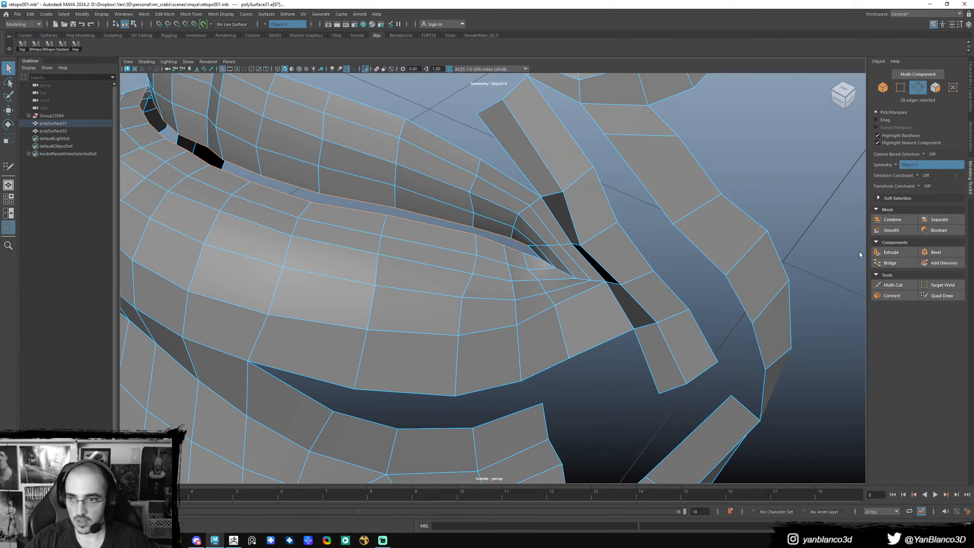
pyautogui.click(890, 262)
# - Set the lip bridge's divisions to 1
pyautogui.scroll(8, 580, 240)
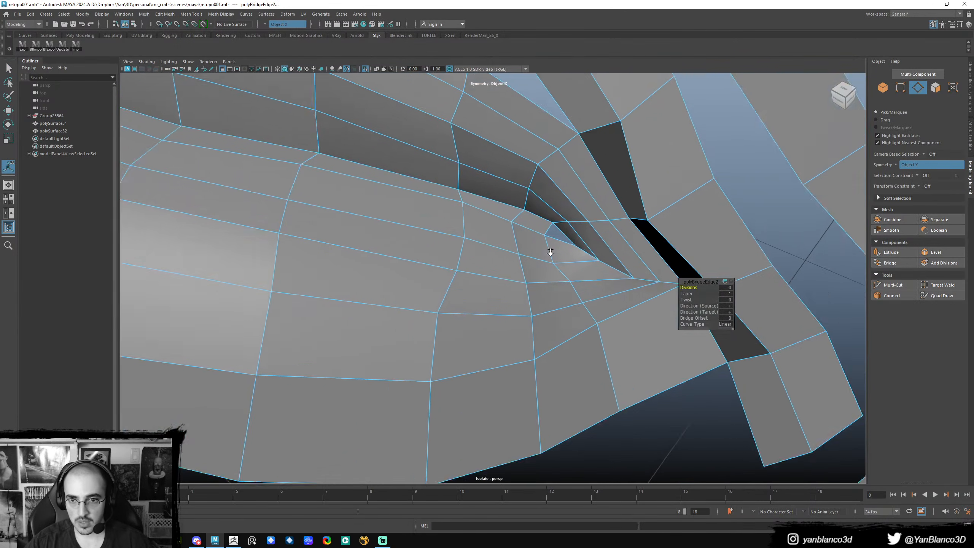
pyautogui.moveTo(550, 252)
pyautogui.keyDown('alt'); pyautogui.mouseDown(button='right')
pyautogui.moveTo(541, 245)
pyautogui.moveTo(550, 261)
pyautogui.mouseUp(button='right'); pyautogui.keyUp('alt')
pyautogui.keyDown('alt'); pyautogui.moveTo(550, 261); pyautogui.dragTo(542, 272, button='middle'); pyautogui.keyUp('alt')
pyautogui.keyDown('alt'); pyautogui.moveTo(542, 272); pyautogui.dragTo(536, 288); pyautogui.keyUp('alt')
pyautogui.keyDown('alt'); pyautogui.moveTo(536, 288); pyautogui.dragTo(537, 267, button='middle'); pyautogui.keyUp('alt')
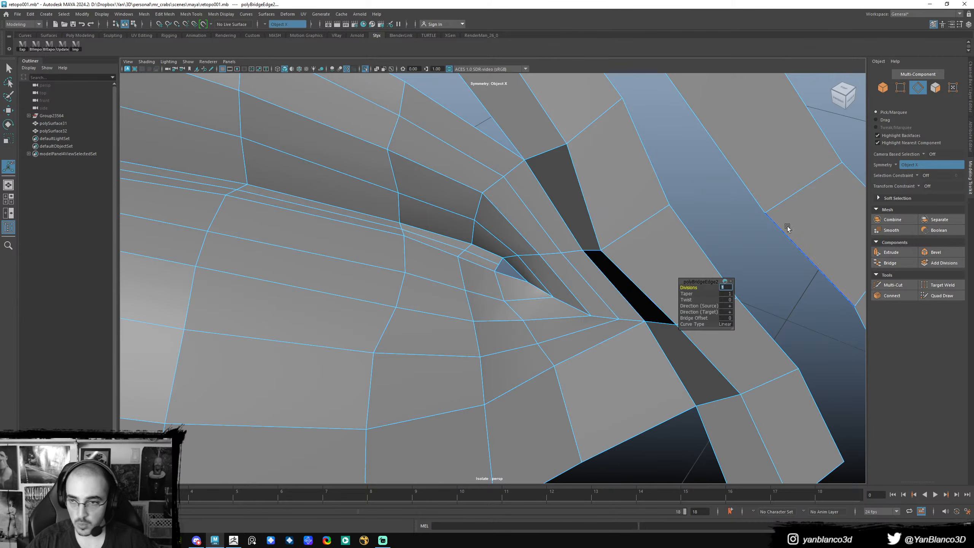
pyautogui.keyDown('alt'); pyautogui.moveTo(598, 295); pyautogui.dragTo(566, 280); pyautogui.keyUp('alt')
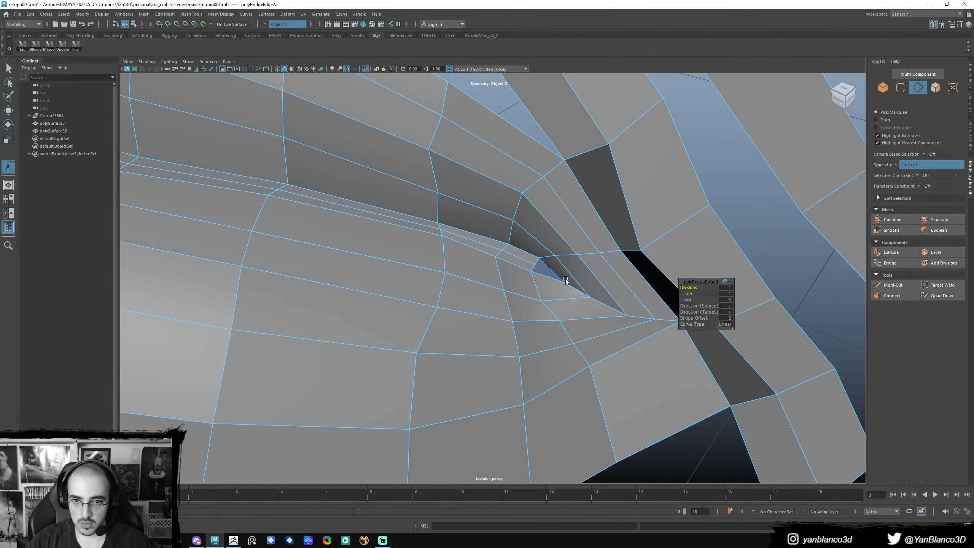
# - Fill the small remaining hole at the inner mouth corner with Quad Draw and return to the selection tool
pyautogui.click(551, 271)
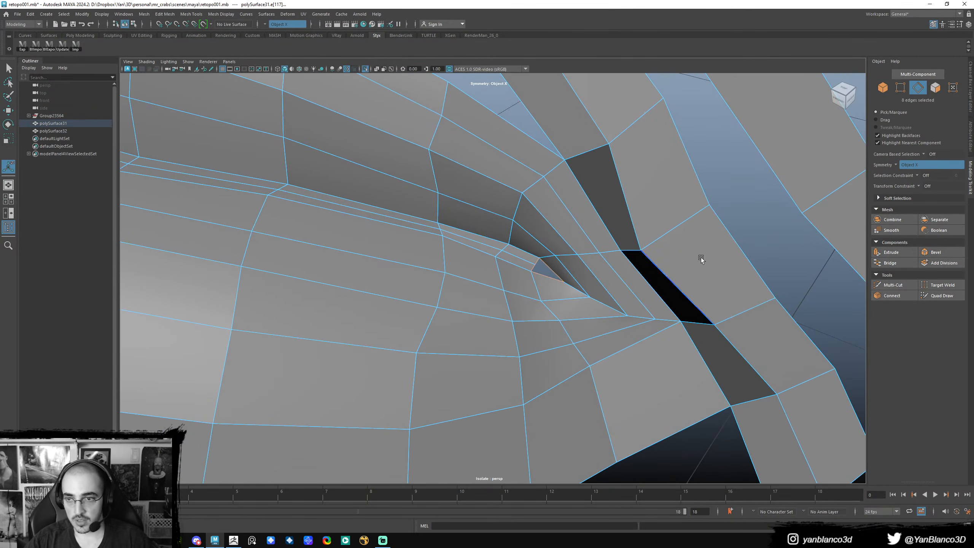
pyautogui.click(942, 295)
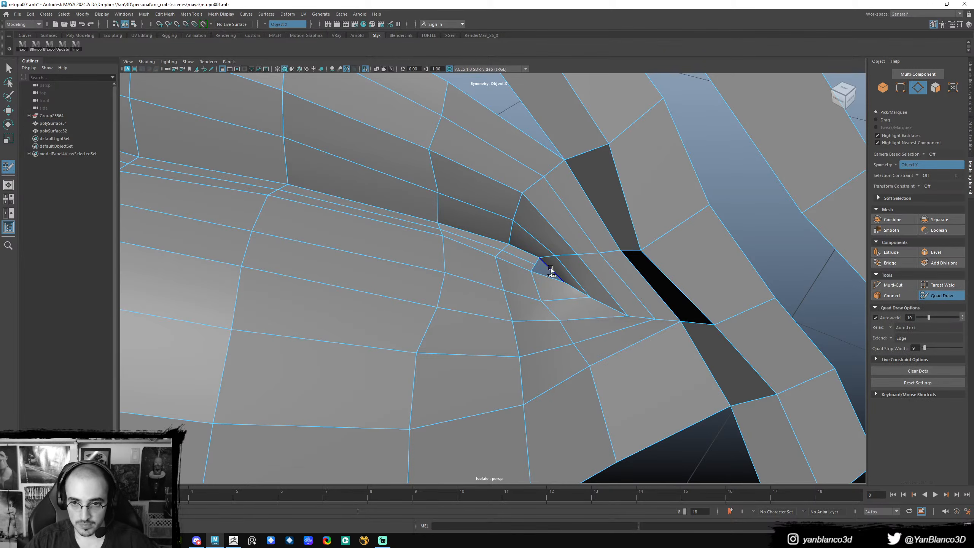
pyautogui.scroll(-5, 496, 282)
pyautogui.moveTo(496, 282)
pyautogui.keyDown('alt'); pyautogui.mouseDown()
pyautogui.moveTo(559, 292)
pyautogui.moveTo(485, 285)
pyautogui.mouseUp(); pyautogui.keyUp('alt')
pyautogui.keyDown('alt'); pyautogui.moveTo(485, 284); pyautogui.dragTo(518, 298, button='right'); pyautogui.keyUp('alt')
pyautogui.press('q')
pyautogui.keyDown('alt'); pyautogui.moveTo(670, 282); pyautogui.dragTo(649, 295); pyautogui.keyUp('alt')
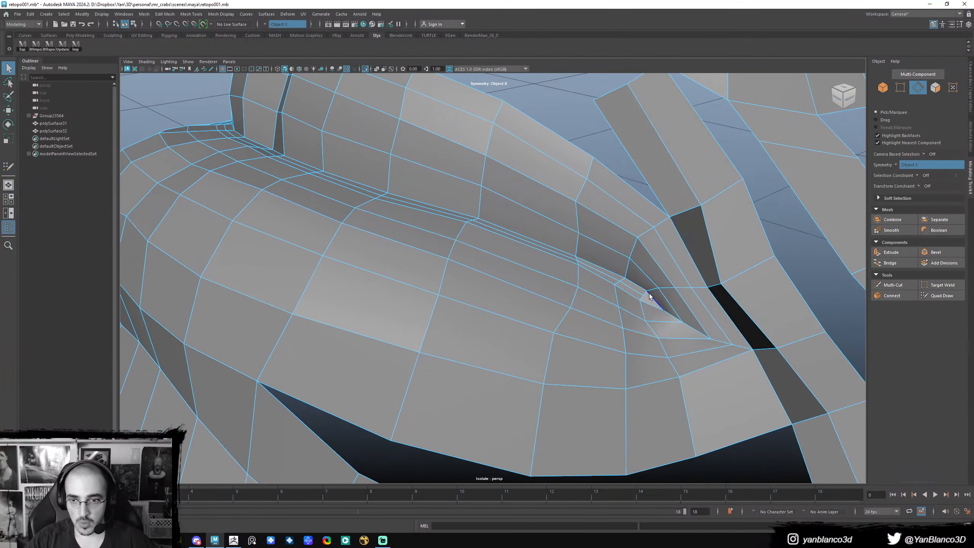
# - Select the rows of bridged faces between the lips, including the mouth corners, and extrude them back into the mouth
pyautogui.moveTo(645, 294); pyautogui.dragTo(676, 284, button='right')
pyautogui.click(645, 301)
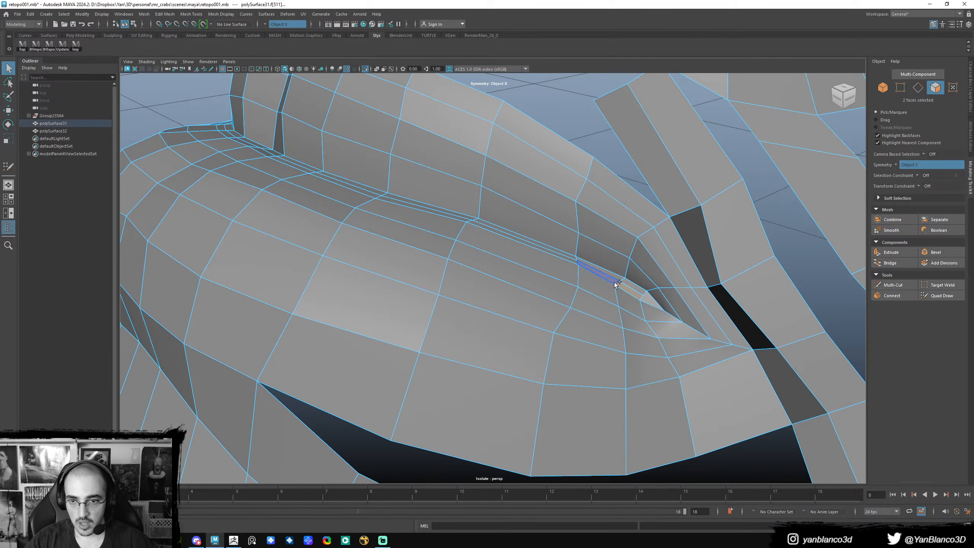
pyautogui.doubleClick(616, 285)
pyautogui.click(648, 300)
pyautogui.click(637, 296)
pyautogui.keyDown('alt'); pyautogui.moveTo(616, 288); pyautogui.dragTo(751, 284); pyautogui.keyUp('alt')
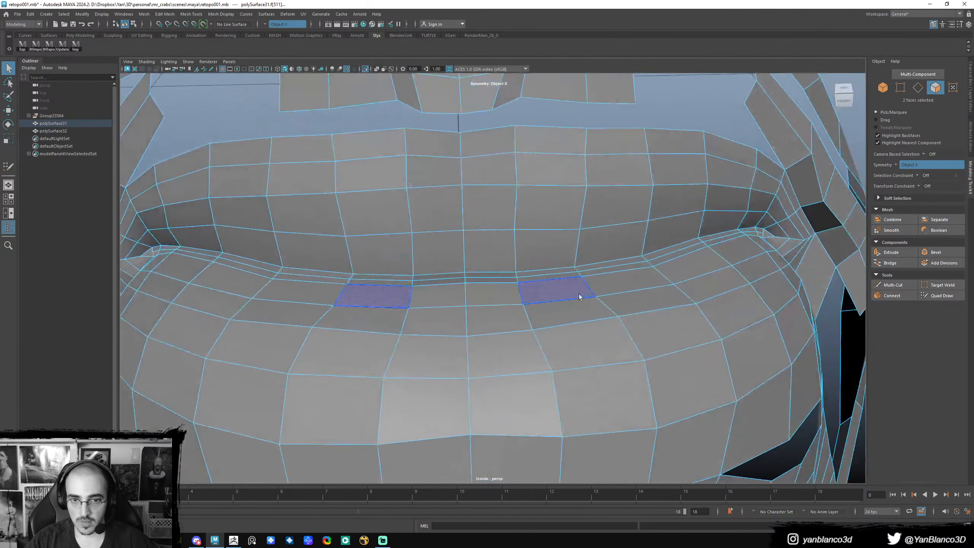
pyautogui.keyDown('shift'); pyautogui.doubleClick(506, 280); pyautogui.keyUp('shift')
pyautogui.keyDown('alt'); pyautogui.moveTo(675, 280); pyautogui.dragTo(589, 269); pyautogui.keyUp('alt')
pyautogui.keyDown('shift'); pyautogui.doubleClick(678, 307); pyautogui.keyUp('shift')
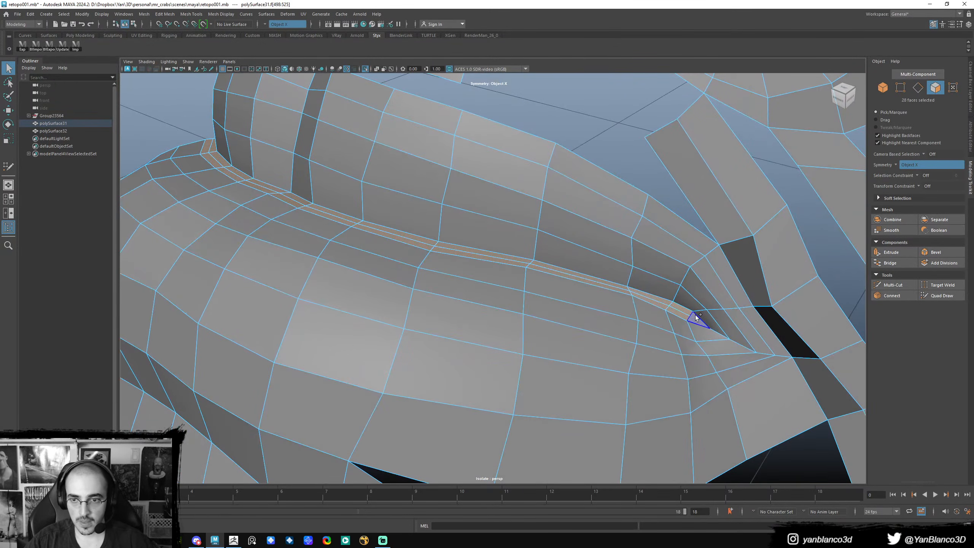
pyautogui.keyDown('alt'); pyautogui.moveTo(467, 167); pyautogui.dragTo(360, 161, button='right'); pyautogui.keyUp('alt')
pyautogui.keyDown('alt'); pyautogui.moveTo(448, 207); pyautogui.dragTo(486, 226); pyautogui.keyUp('alt')
pyautogui.hotkey('ctrl', 'e')
pyautogui.press('w')
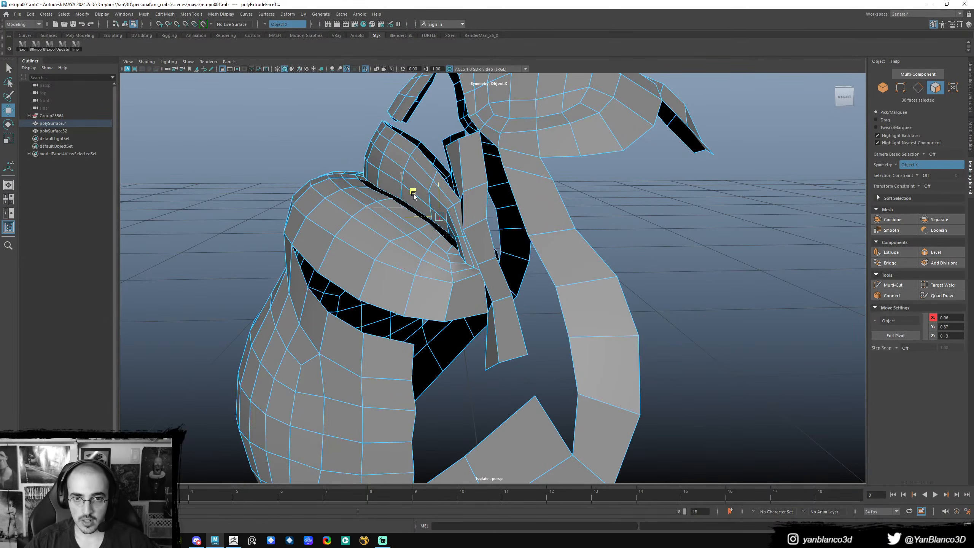
# - Try to reposition the edges at the corner of the extruded mouth interior, viewed from behind, and undo the move
pyautogui.keyDown('alt'); pyautogui.moveTo(504, 246); pyautogui.dragTo(406, 228); pyautogui.keyUp('alt')
pyautogui.press('r')
pyautogui.scroll(3, 406, 228)
pyautogui.moveTo(349, 229); pyautogui.dragTo(348, 209, button='right')
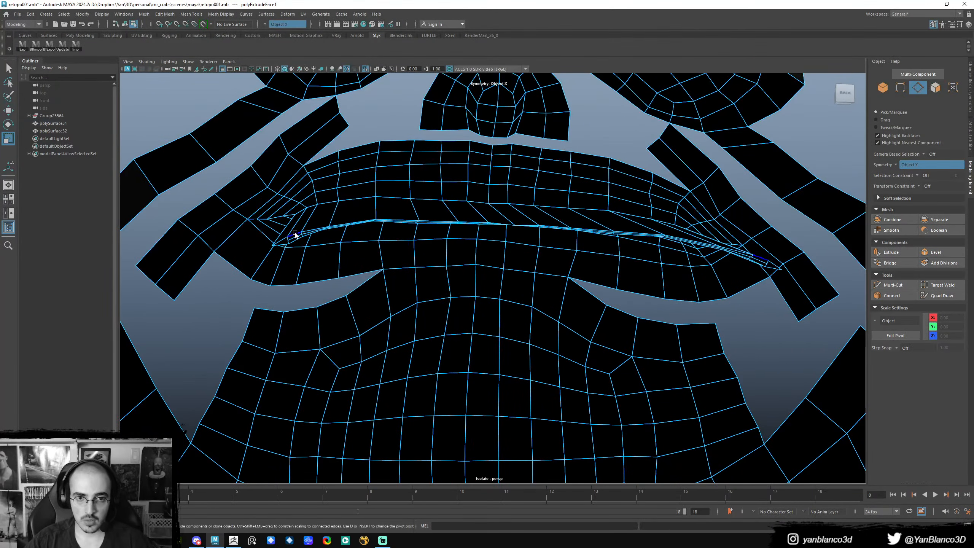
pyautogui.click(295, 234)
pyautogui.press('w')
pyautogui.moveTo(407, 216); pyautogui.dragTo(374, 224)
pyautogui.hotkey('ctrl', 'z')
pyautogui.keyDown('alt'); pyautogui.moveTo(375, 224); pyautogui.dragTo(382, 243, button='right'); pyautogui.keyUp('alt')
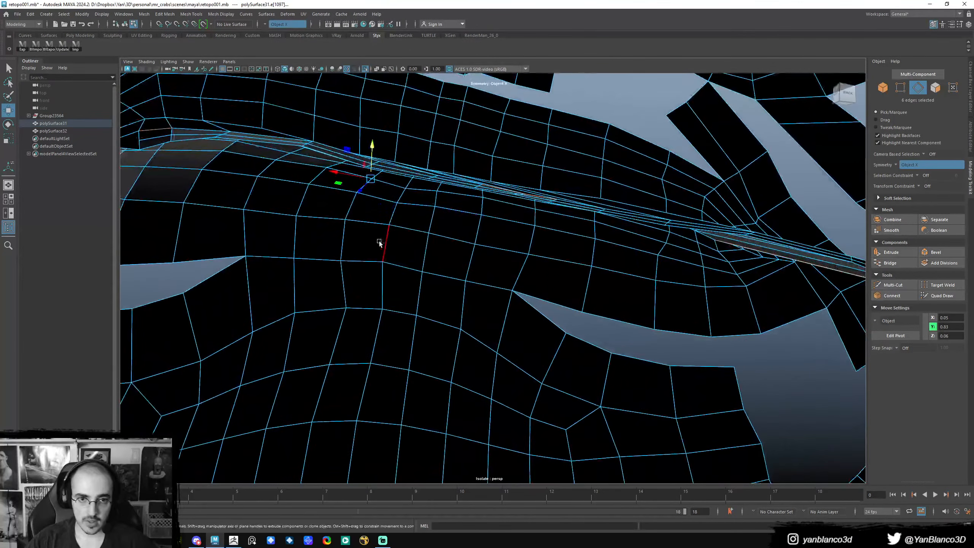
# - Raise the rear upper edge row of the extruded mouth interior to open up the mouth cavity
pyautogui.keyDown('alt'); pyautogui.moveTo(551, 216); pyautogui.dragTo(513, 195); pyautogui.keyUp('alt')
pyautogui.click(505, 181)
pyautogui.keyDown('alt'); pyautogui.moveTo(332, 192); pyautogui.dragTo(336, 228, button='right'); pyautogui.keyUp('alt')
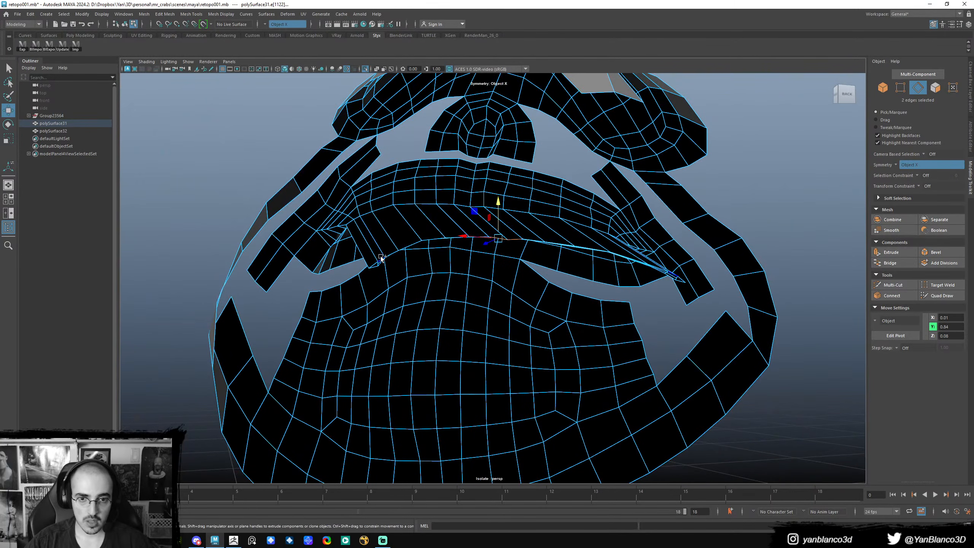
pyautogui.keyDown('alt'); pyautogui.moveTo(381, 260); pyautogui.dragTo(419, 250); pyautogui.keyUp('alt')
pyautogui.moveTo(449, 219); pyautogui.dragTo(450, 196)
pyautogui.keyDown('alt'); pyautogui.moveTo(447, 198); pyautogui.dragTo(429, 237); pyautogui.keyUp('alt')
# - Select the corner edges and the rear edge row of the extruded mouth interior to check its shape from behind and the side
pyautogui.scroll(3, 428, 237)
pyautogui.click(315, 200)
pyautogui.keyDown('alt'); pyautogui.moveTo(384, 207); pyautogui.dragTo(417, 222); pyautogui.keyUp('alt')
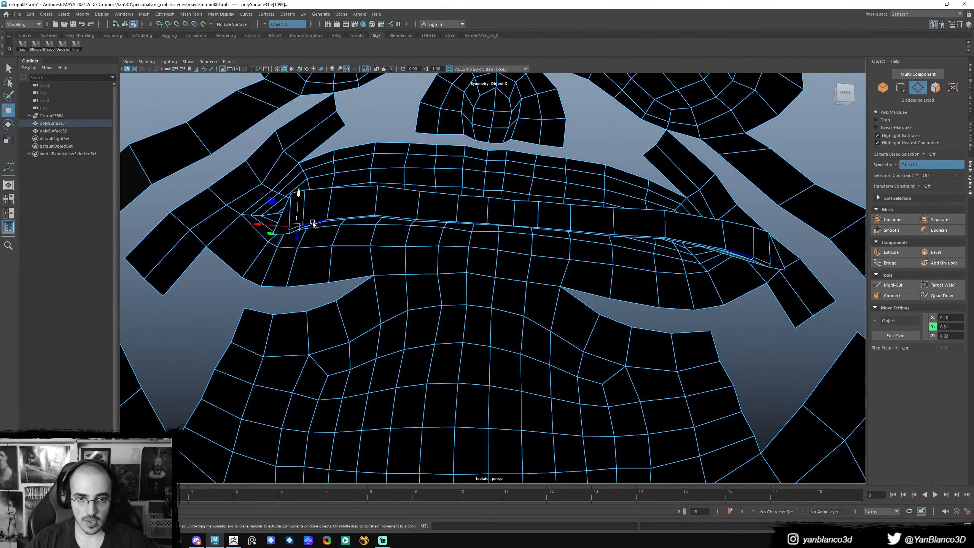
pyautogui.click(298, 230)
pyautogui.keyDown('alt'); pyautogui.moveTo(448, 257); pyautogui.dragTo(462, 224); pyautogui.keyUp('alt')
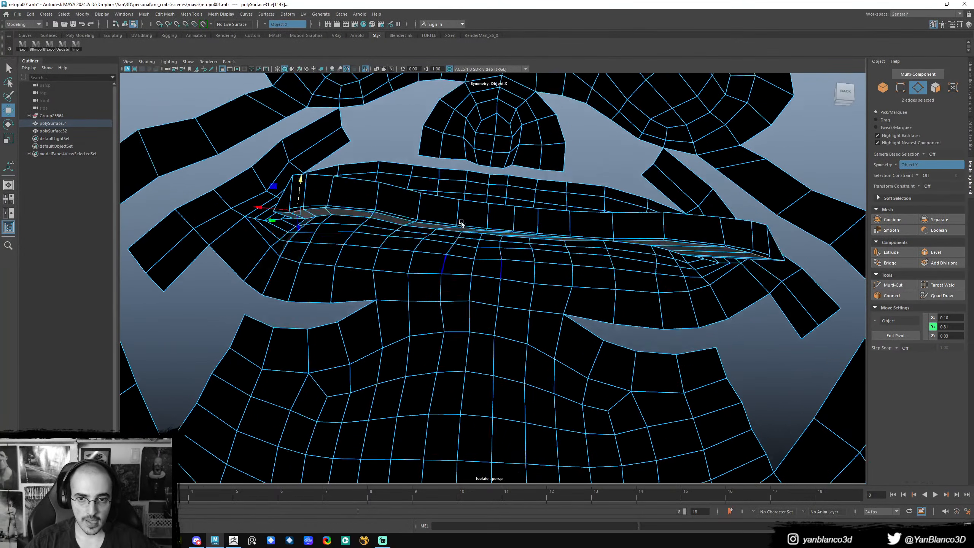
pyautogui.keyDown('alt'); pyautogui.moveTo(462, 224); pyautogui.dragTo(488, 246, button='right'); pyautogui.keyUp('alt')
pyautogui.keyDown('shift'); pyautogui.doubleClick(493, 171); pyautogui.keyUp('shift')
pyautogui.keyDown('alt'); pyautogui.moveTo(493, 172); pyautogui.dragTo(454, 207, button='right'); pyautogui.keyUp('alt')
pyautogui.keyDown('alt'); pyautogui.moveTo(454, 207); pyautogui.dragTo(450, 235); pyautogui.keyUp('alt')
pyautogui.scroll(2, 447, 240)
pyautogui.keyDown('alt'); pyautogui.moveTo(450, 235); pyautogui.dragTo(726, 295); pyautogui.keyUp('alt')
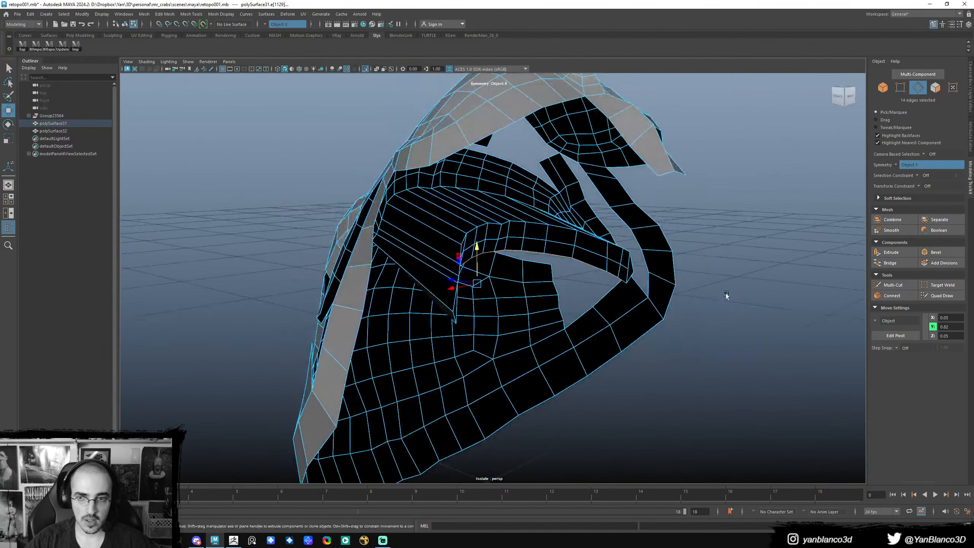
# - Insert extra edge loops across the long faces of the mouth interior with Multi-Cut
pyautogui.click(890, 284)
pyautogui.keyDown('ctrl'); pyautogui.click(430, 260); pyautogui.keyUp('ctrl')
pyautogui.keyDown('ctrl'); pyautogui.click(452, 252); pyautogui.keyUp('ctrl')
pyautogui.keyDown('ctrl'); pyautogui.click(424, 246); pyautogui.keyUp('ctrl')
pyautogui.keyDown('alt'); pyautogui.moveTo(467, 253); pyautogui.dragTo(509, 250); pyautogui.keyUp('alt')
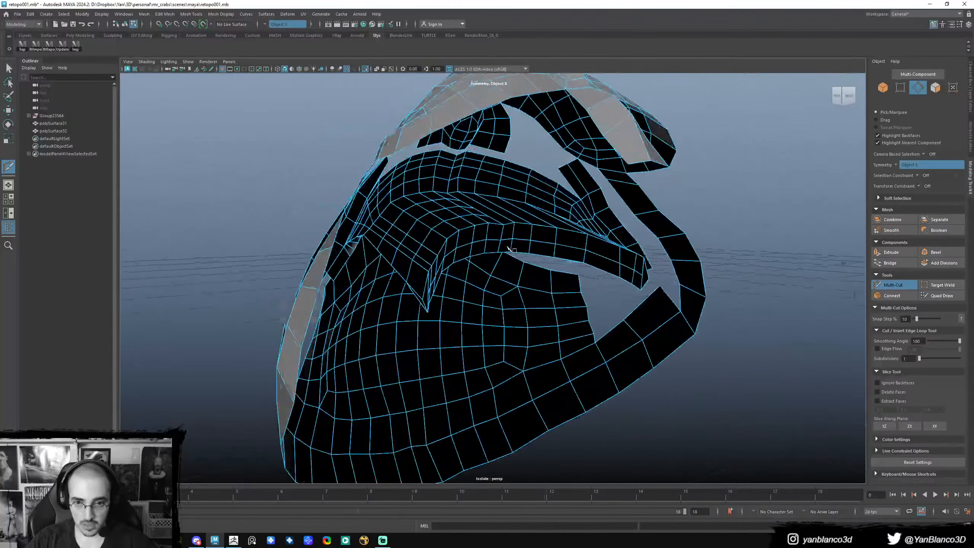
# - Examine the lips and mouth corners from the front in object mode, using the smoothed preview, and return to the unsmoothed display
pyautogui.scroll(4, 480, 266)
pyautogui.scroll(-2, 335, 220)
pyautogui.moveTo(335, 219)
pyautogui.keyDown('alt'); pyautogui.mouseDown()
pyautogui.moveTo(318, 208)
pyautogui.moveTo(326, 192)
pyautogui.moveTo(379, 214)
pyautogui.moveTo(326, 231)
pyautogui.moveTo(335, 240)
pyautogui.moveTo(334, 226)
pyautogui.moveTo(479, 230)
pyautogui.moveTo(510, 221)
pyautogui.mouseUp(); pyautogui.keyUp('alt')
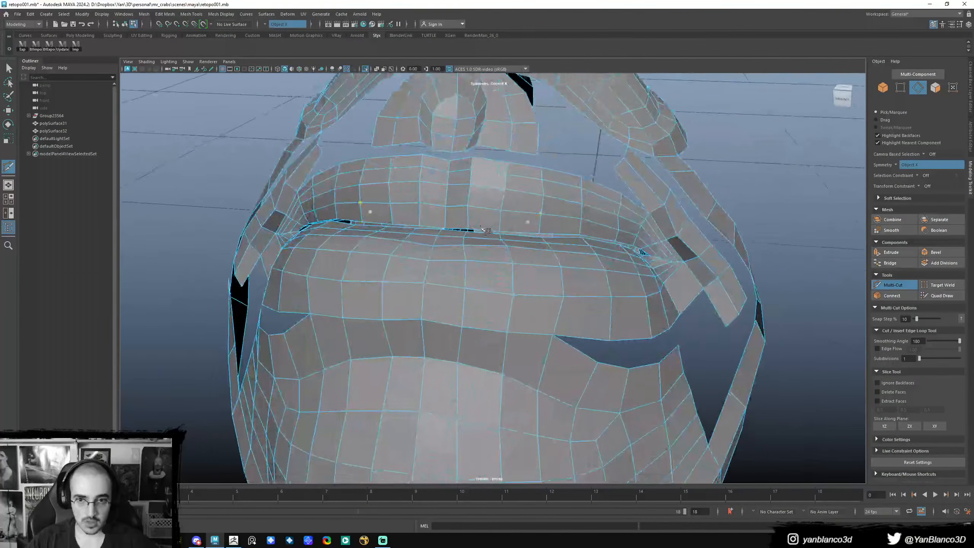
pyautogui.scroll(-2, 508, 221)
pyautogui.keyDown('alt'); pyautogui.moveTo(508, 223); pyautogui.dragTo(501, 245, button='middle'); pyautogui.keyUp('alt')
pyautogui.moveTo(500, 248); pyautogui.dragTo(538, 235, button='right')
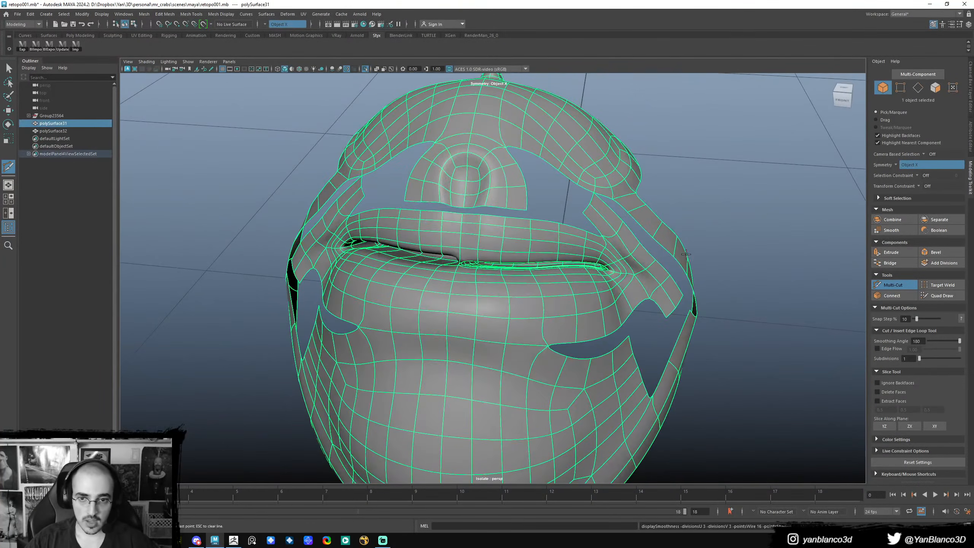
pyautogui.click(699, 238)
pyautogui.scroll(5, 590, 263)
pyautogui.moveTo(590, 262)
pyautogui.keyDown('alt'); pyautogui.mouseDown()
pyautogui.moveTo(624, 259)
pyautogui.moveTo(598, 255)
pyautogui.mouseUp(); pyautogui.keyUp('alt')
pyautogui.click(587, 255)
pyautogui.press('1')
pyautogui.scroll(-3, 576, 252)
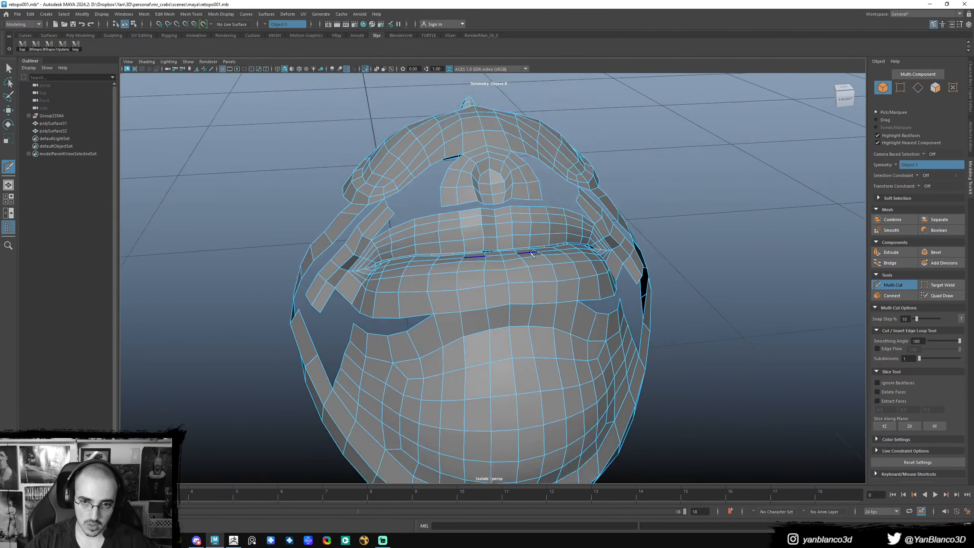
pyautogui.keyDown('alt'); pyautogui.moveTo(533, 252); pyautogui.dragTo(509, 245); pyautogui.keyUp('alt')
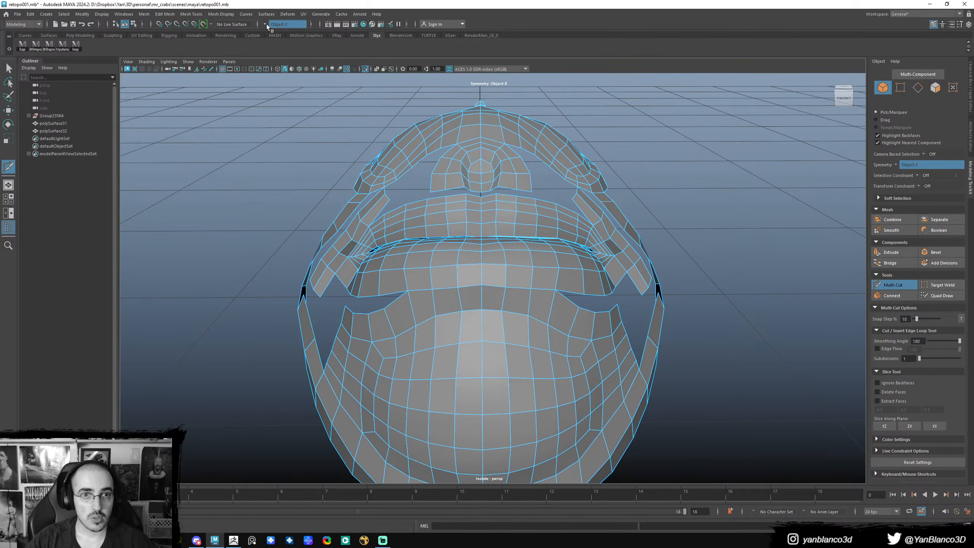
# - Turn off symmetry and delete the faces on one half of the face mesh
pyautogui.click(899, 164)
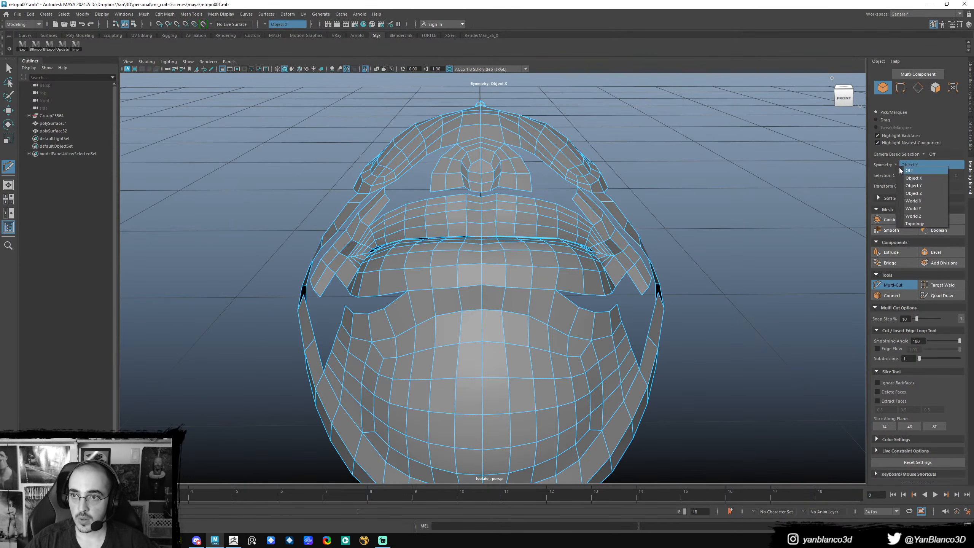
pyautogui.click(909, 171)
pyautogui.scroll(-3, 629, 203)
pyautogui.press('q')
pyautogui.moveTo(517, 192); pyautogui.dragTo(518, 214, button='right')
pyautogui.moveTo(398, 152); pyautogui.dragTo(478, 418)
pyautogui.press('Delete')
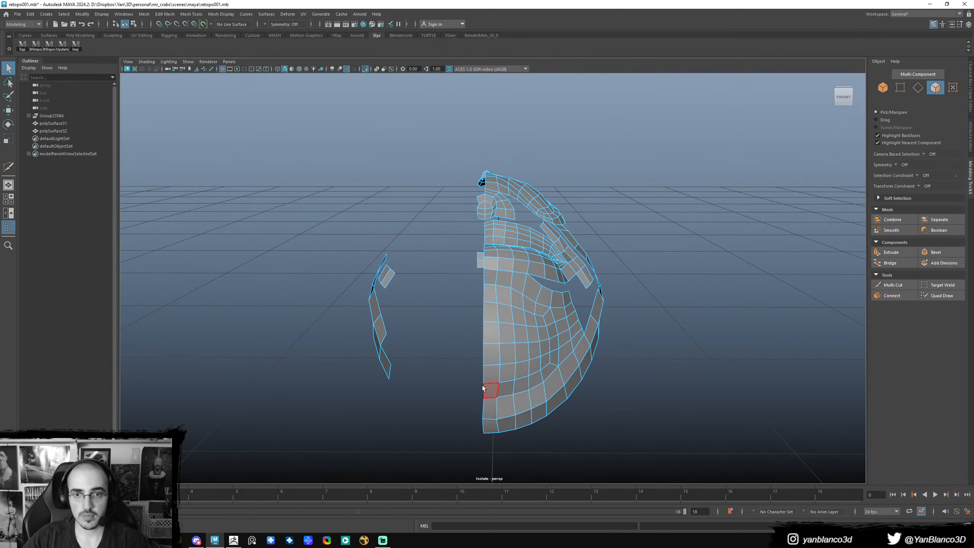
# - Delete the leftover cheek pieces and faces beyond the centre line on the removed half
pyautogui.moveTo(302, 160); pyautogui.dragTo(434, 360)
pyautogui.press('Delete')
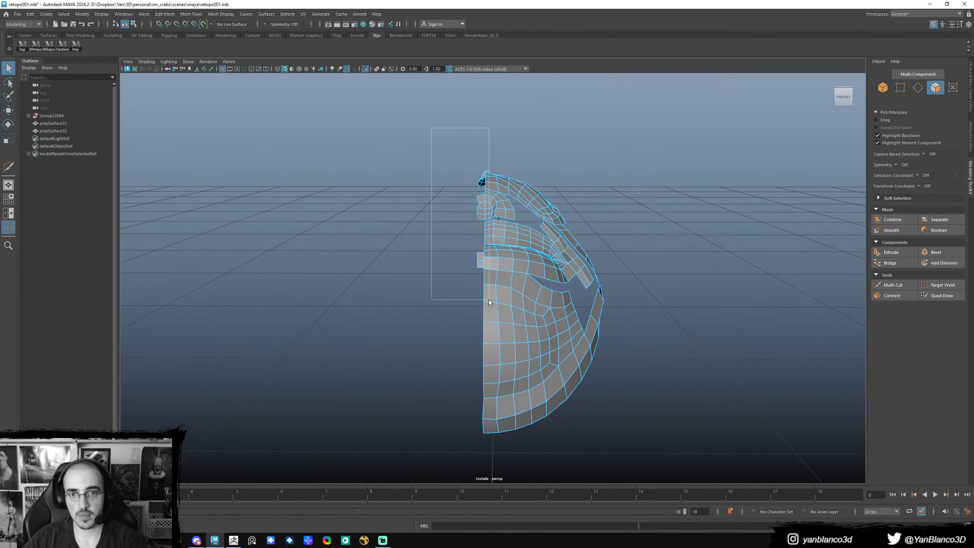
pyautogui.moveTo(480, 305); pyautogui.dragTo(479, 304)
pyautogui.press('Delete')
pyautogui.moveTo(466, 201)
pyautogui.keyDown('alt'); pyautogui.mouseDown()
pyautogui.moveTo(478, 228)
pyautogui.moveTo(478, 189)
pyautogui.mouseUp(); pyautogui.keyUp('alt')
pyautogui.click(479, 185)
pyautogui.scroll(2, 475, 197)
pyautogui.press('Delete')
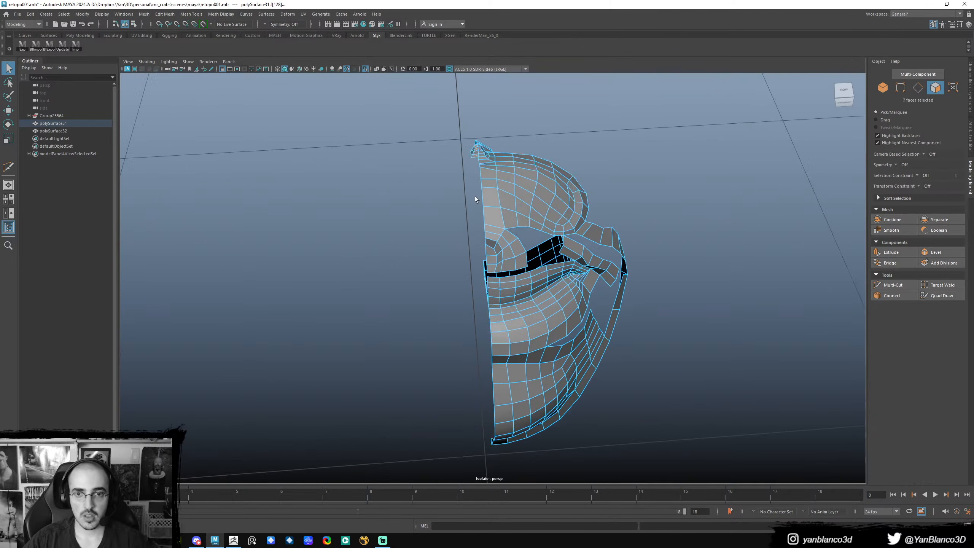
# - Delete the stray detached faces left near the tip at the top of the head
pyautogui.doubleClick(472, 152)
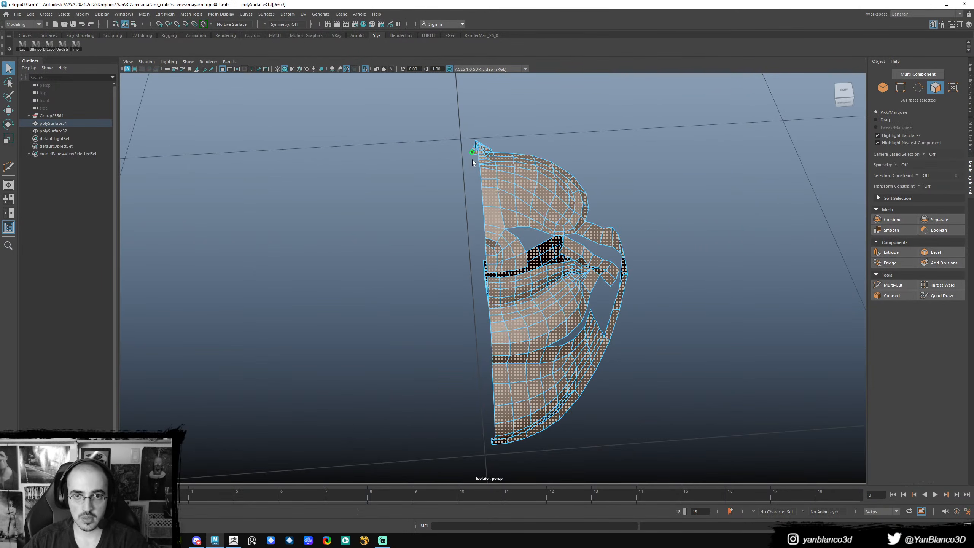
pyautogui.keyDown('alt'); pyautogui.moveTo(478, 170); pyautogui.dragTo(513, 177); pyautogui.keyUp('alt')
pyautogui.keyDown('alt'); pyautogui.moveTo(514, 176); pyautogui.dragTo(570, 247, button='right'); pyautogui.keyUp('alt')
pyautogui.keyDown('alt'); pyautogui.moveTo(570, 247); pyautogui.dragTo(538, 228, button='middle'); pyautogui.keyUp('alt')
pyautogui.click(504, 303)
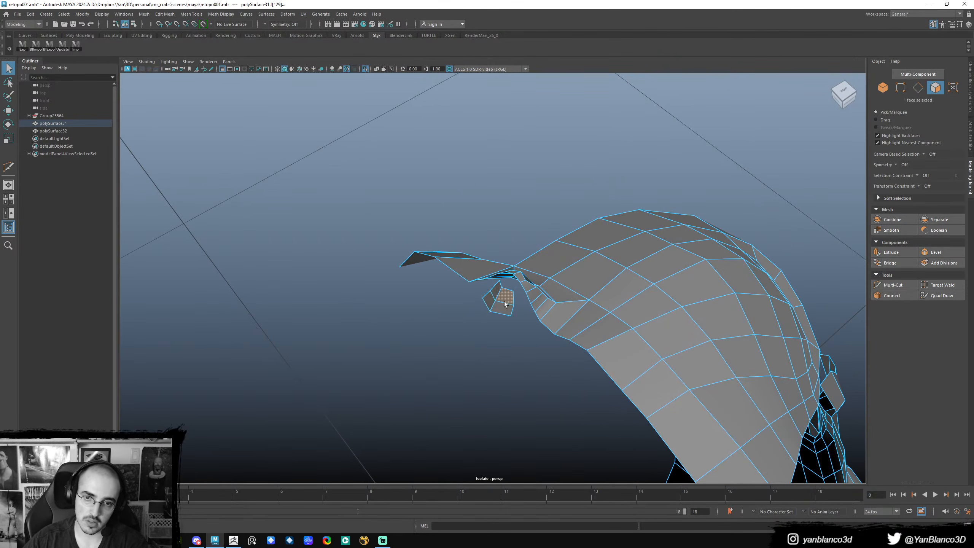
pyautogui.press('Delete')
pyautogui.keyDown('alt'); pyautogui.moveTo(516, 328); pyautogui.dragTo(462, 255); pyautogui.keyUp('alt')
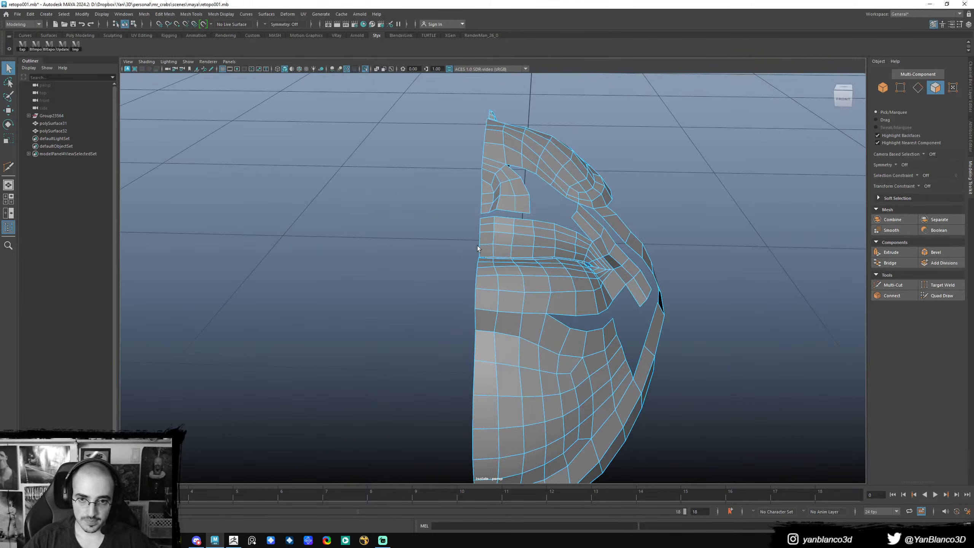
# - Select an edge loop on the upper lip and examine the mouth interior from its cut centre side
pyautogui.moveTo(479, 245); pyautogui.dragTo(480, 230, button='right')
pyautogui.doubleClick(480, 233)
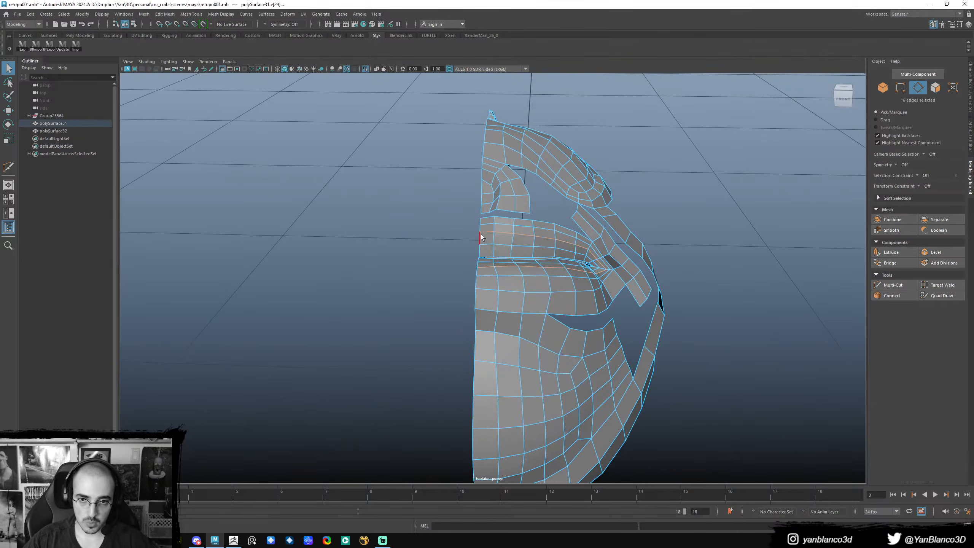
pyautogui.moveTo(490, 286)
pyautogui.keyDown('alt'); pyautogui.mouseDown()
pyautogui.moveTo(498, 266)
pyautogui.moveTo(501, 274)
pyautogui.mouseUp(); pyautogui.keyUp('alt')
pyautogui.click(518, 411)
pyautogui.keyDown('alt'); pyautogui.moveTo(518, 411); pyautogui.dragTo(527, 310); pyautogui.keyUp('alt')
pyautogui.keyDown('alt'); pyautogui.moveTo(523, 261); pyautogui.dragTo(533, 200); pyautogui.keyUp('alt')
pyautogui.keyDown('alt'); pyautogui.moveTo(533, 245); pyautogui.dragTo(617, 293, button='right'); pyautogui.keyUp('alt')
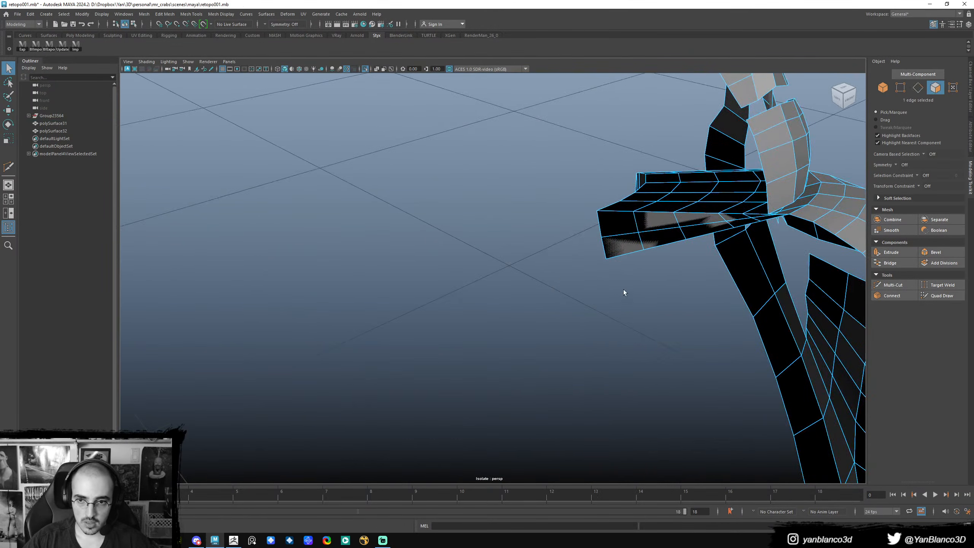
# - Turn on the smoothed preview and delete the strip of faces closing off the mouth interior at the centre cut
pyautogui.keyDown('alt'); pyautogui.moveTo(617, 294); pyautogui.dragTo(668, 246); pyautogui.keyUp('alt')
pyautogui.click(673, 235)
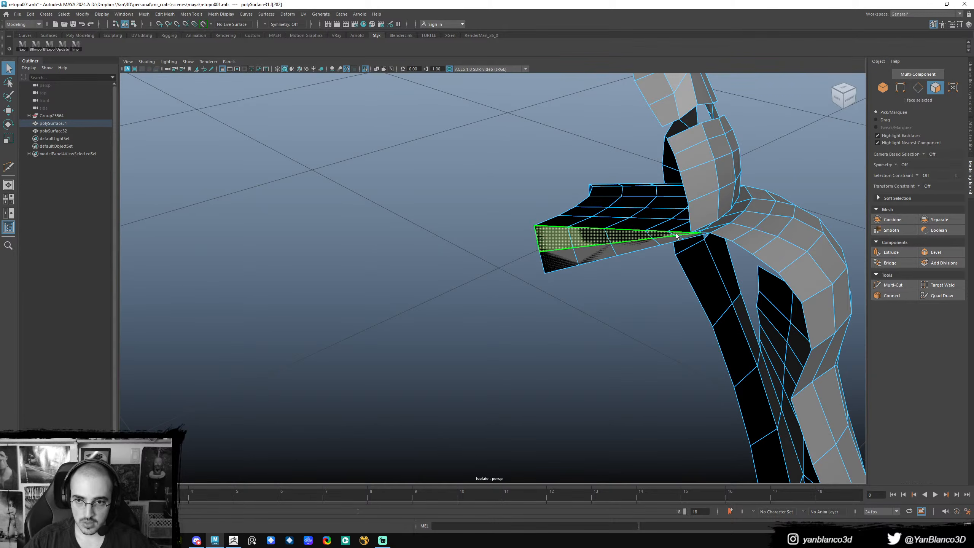
pyautogui.click(658, 241)
pyautogui.click(650, 258)
pyautogui.moveTo(637, 249)
pyautogui.keyDown('alt'); pyautogui.mouseDown()
pyautogui.moveTo(600, 263)
pyautogui.moveTo(385, 217)
pyautogui.mouseUp(); pyautogui.keyUp('alt')
pyautogui.press('3')
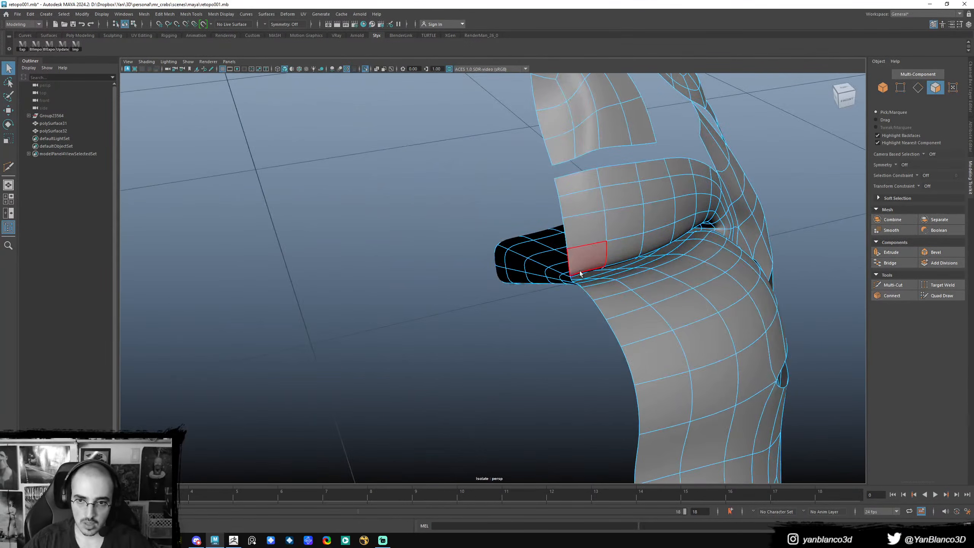
pyautogui.click(516, 261)
pyautogui.keyDown('shift'); pyautogui.doubleClick(502, 260); pyautogui.keyUp('shift')
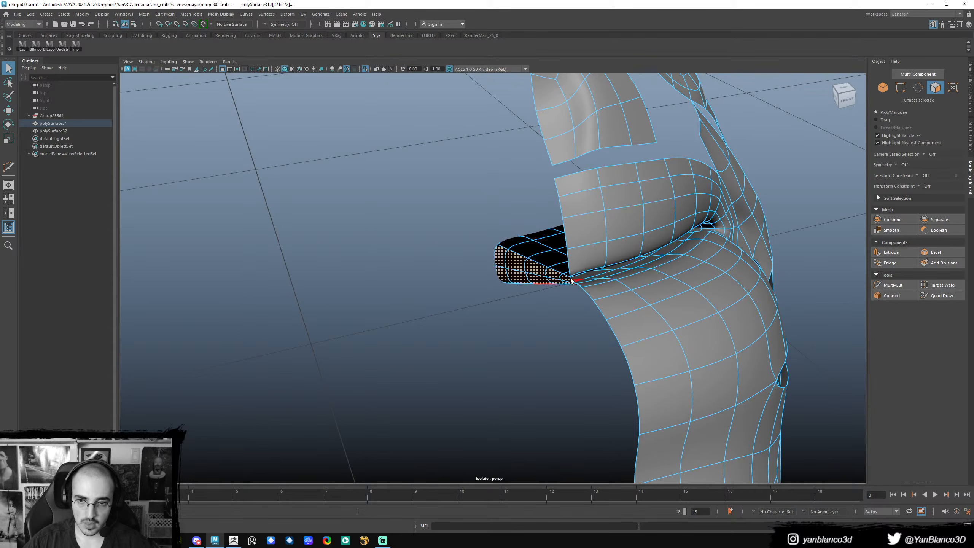
pyautogui.press('Delete')
# - Try to scale a row of faces along the inner mouth cavity, and undo the change
pyautogui.keyDown('alt'); pyautogui.moveTo(590, 277); pyautogui.dragTo(590, 226); pyautogui.keyUp('alt')
pyautogui.rightClick(590, 227)
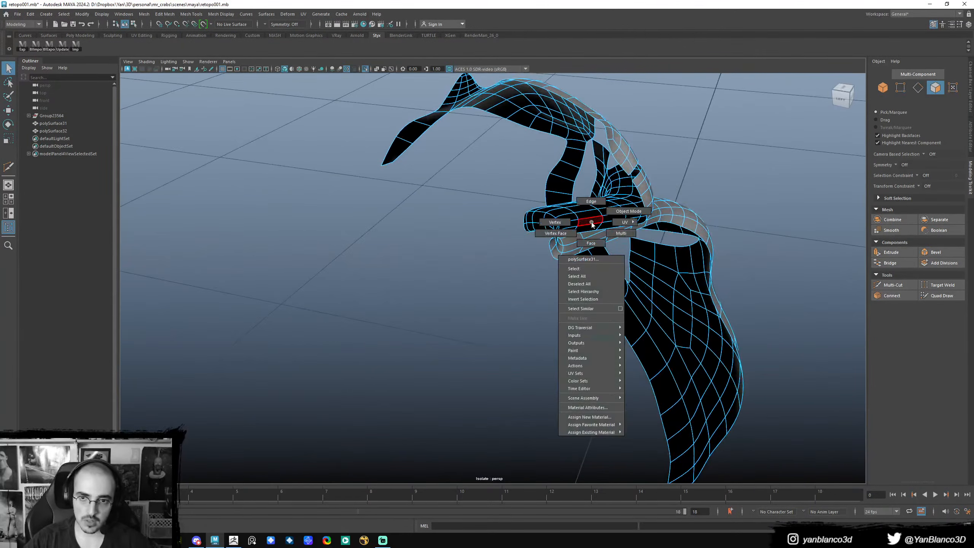
pyautogui.click(591, 228)
pyautogui.keyDown('shift'); pyautogui.doubleClick(589, 223); pyautogui.keyUp('shift')
pyautogui.press('r')
pyautogui.press('e')
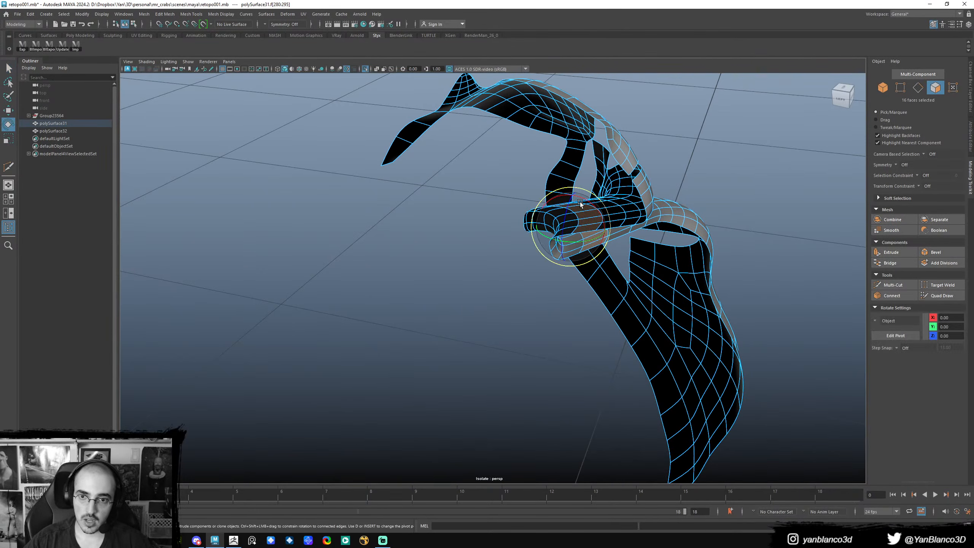
pyautogui.press('r')
pyautogui.moveTo(575, 204); pyautogui.dragTo(570, 188)
pyautogui.hotkey('ctrl', 'z')
pyautogui.hotkey('ctrl', 'z')
# - Examine the smoothed half face and lip opening from several angles in object mode, and return to the unsmoothed display
pyautogui.keyDown('alt'); pyautogui.moveTo(550, 226); pyautogui.dragTo(522, 232); pyautogui.keyUp('alt')
pyautogui.moveTo(522, 232); pyautogui.dragTo(549, 222, button='right')
pyautogui.keyDown('alt'); pyautogui.moveTo(549, 222); pyautogui.dragTo(579, 223); pyautogui.keyUp('alt')
pyautogui.click(638, 210)
pyautogui.keyDown('alt'); pyautogui.moveTo(637, 211); pyautogui.dragTo(588, 218, button='right'); pyautogui.keyUp('alt')
pyautogui.keyDown('alt'); pyautogui.moveTo(588, 217); pyautogui.dragTo(555, 217); pyautogui.keyUp('alt')
pyautogui.keyDown('alt'); pyautogui.moveTo(510, 223); pyautogui.dragTo(542, 223, button='middle'); pyautogui.keyUp('alt')
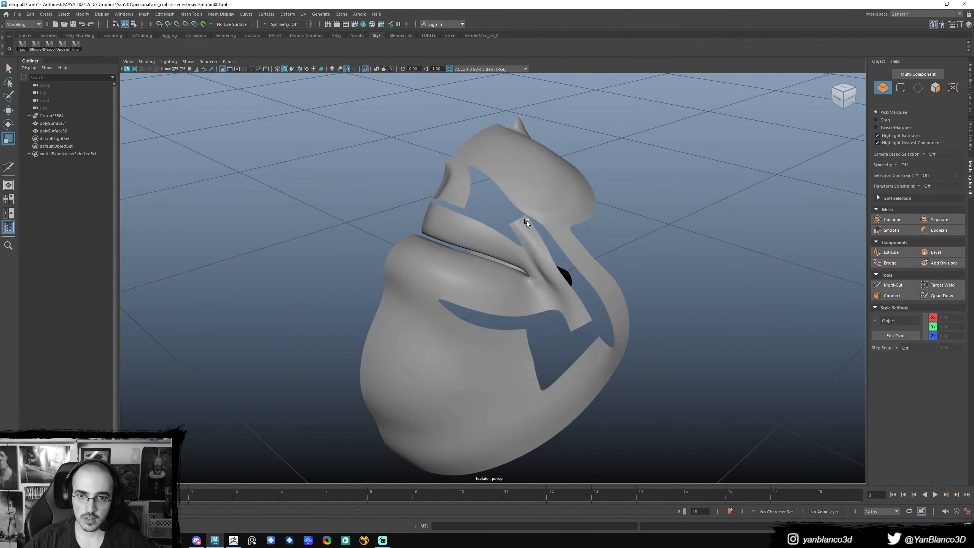
pyautogui.keyDown('alt'); pyautogui.moveTo(434, 240); pyautogui.dragTo(475, 242, button='right'); pyautogui.keyUp('alt')
pyautogui.scroll(3, 464, 230)
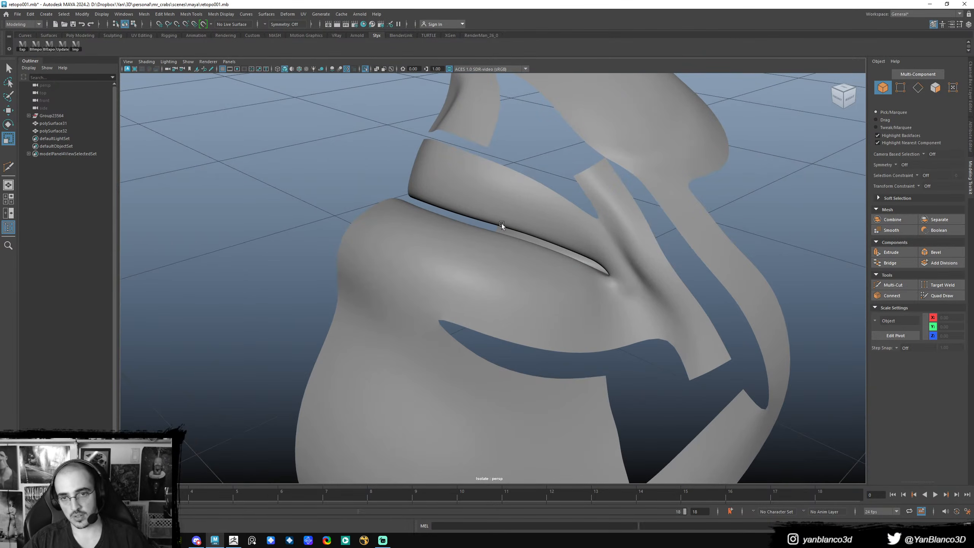
pyautogui.keyDown('alt'); pyautogui.moveTo(540, 220); pyautogui.dragTo(475, 227, button='right'); pyautogui.keyUp('alt')
pyautogui.keyDown('alt'); pyautogui.moveTo(475, 227); pyautogui.dragTo(554, 261); pyautogui.keyUp('alt')
pyautogui.moveTo(554, 261)
pyautogui.keyDown('alt'); pyautogui.mouseDown(button='right')
pyautogui.moveTo(598, 295)
pyautogui.moveTo(612, 283)
pyautogui.moveTo(543, 275)
pyautogui.mouseUp(button='right'); pyautogui.keyUp('alt')
pyautogui.keyDown('alt'); pyautogui.moveTo(543, 275); pyautogui.dragTo(527, 263); pyautogui.keyUp('alt')
pyautogui.click(539, 261)
pyautogui.press('1')
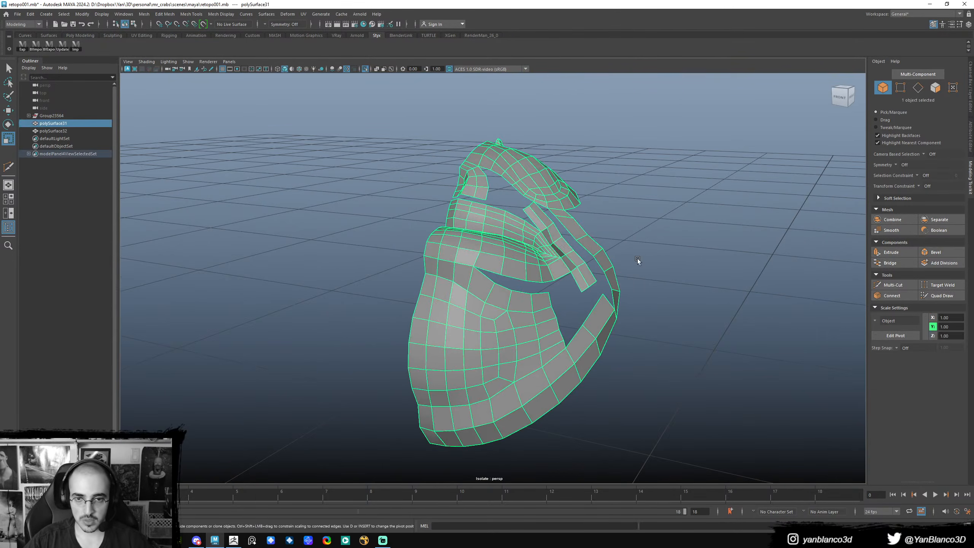
pyautogui.click(637, 260)
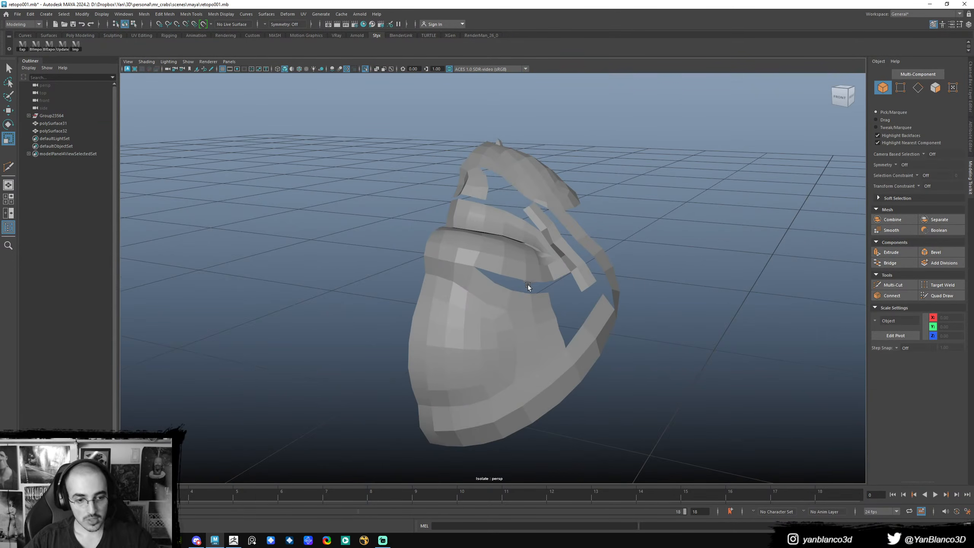
# - Switch to Blender and examine the sculpted character's head in a maximized viewport, including the front view, before restoring the layout
pyautogui.hotkey('alt', 'Tab')
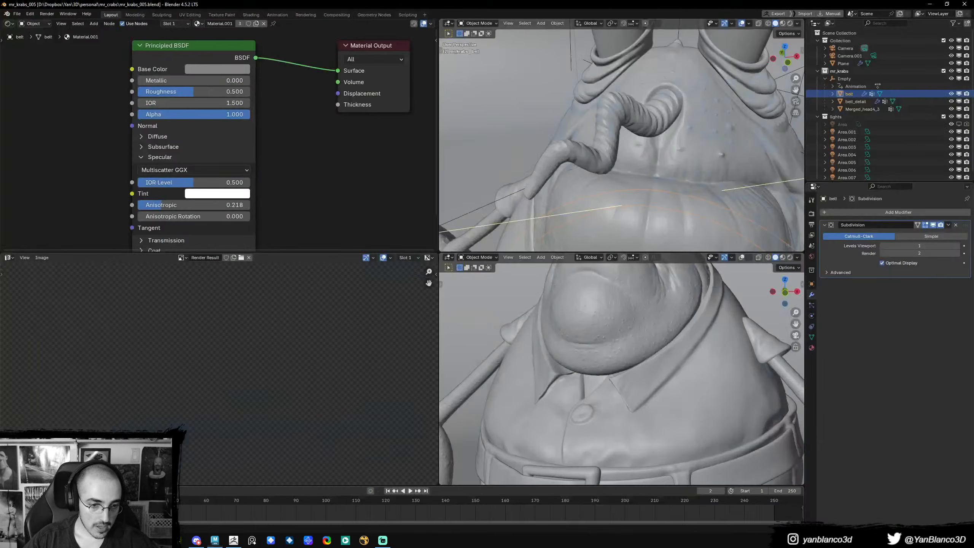
pyautogui.hotkey('ctrl', 'space')
pyautogui.scroll(-3, 566, 224)
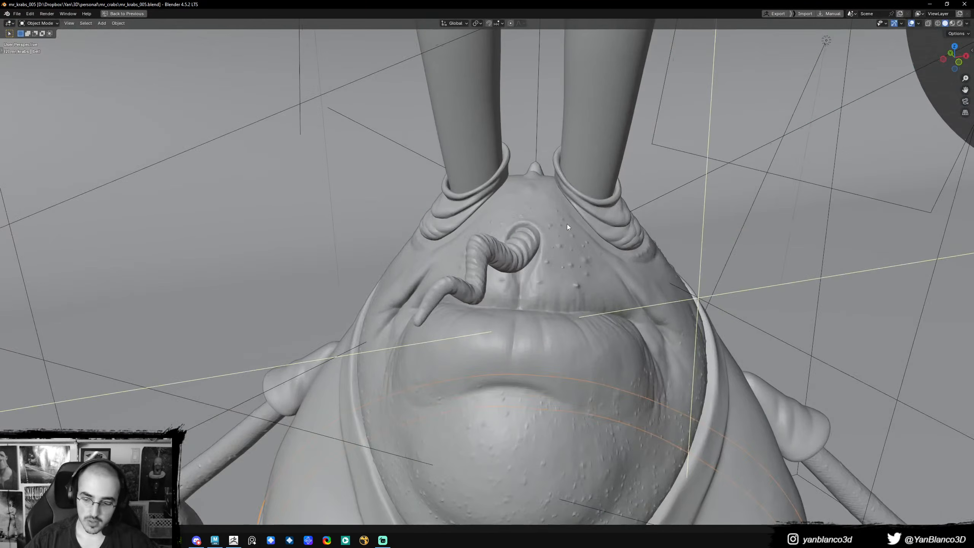
pyautogui.scroll(3, 565, 224)
pyautogui.press('KP_1')
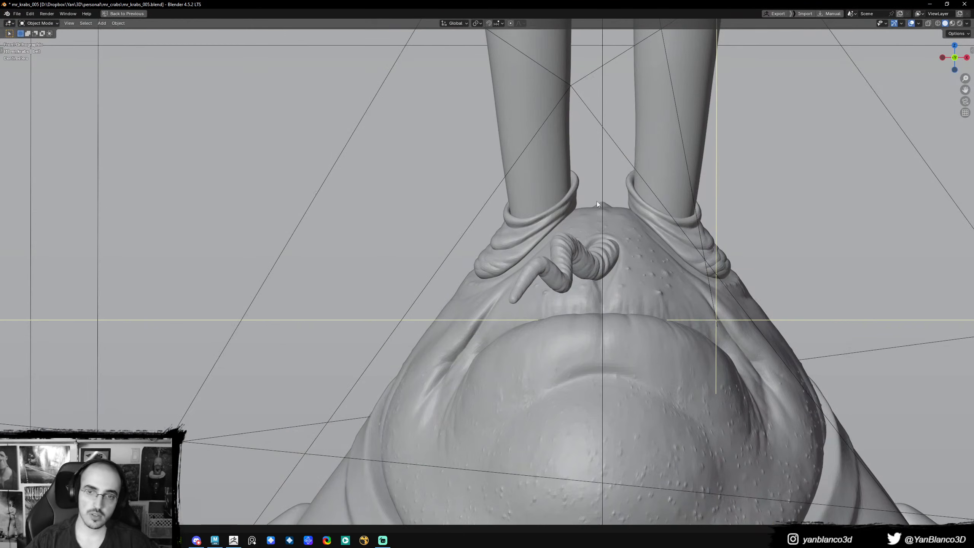
pyautogui.scroll(-3, 575, 224)
pyautogui.keyDown('shift'); pyautogui.moveTo(617, 258); pyautogui.dragTo(600, 219, button='middle'); pyautogui.keyUp('shift')
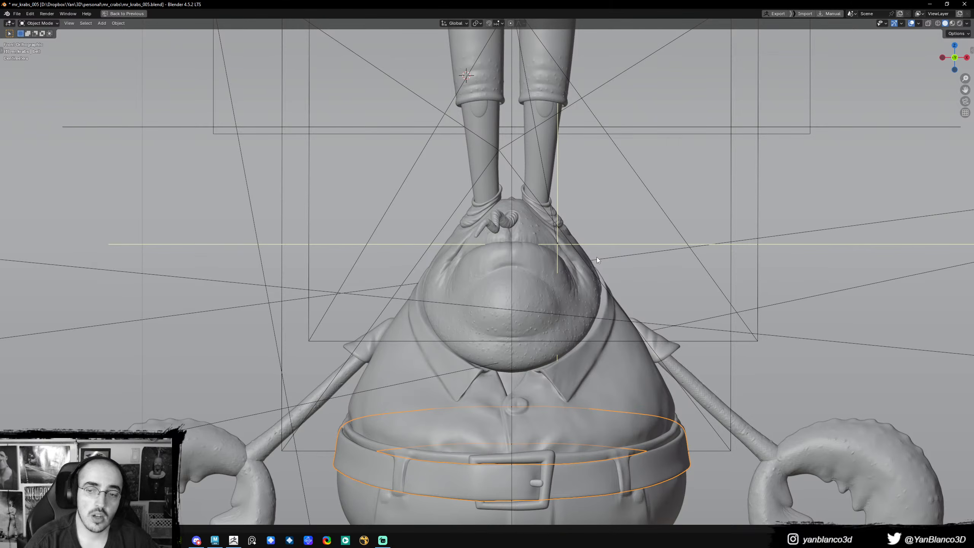
pyautogui.moveTo(580, 241); pyautogui.dragTo(584, 265, button='middle')
pyautogui.scroll(-3, 541, 306)
pyautogui.scroll(-5, 576, 304)
pyautogui.hotkey('ctrl', 'space')
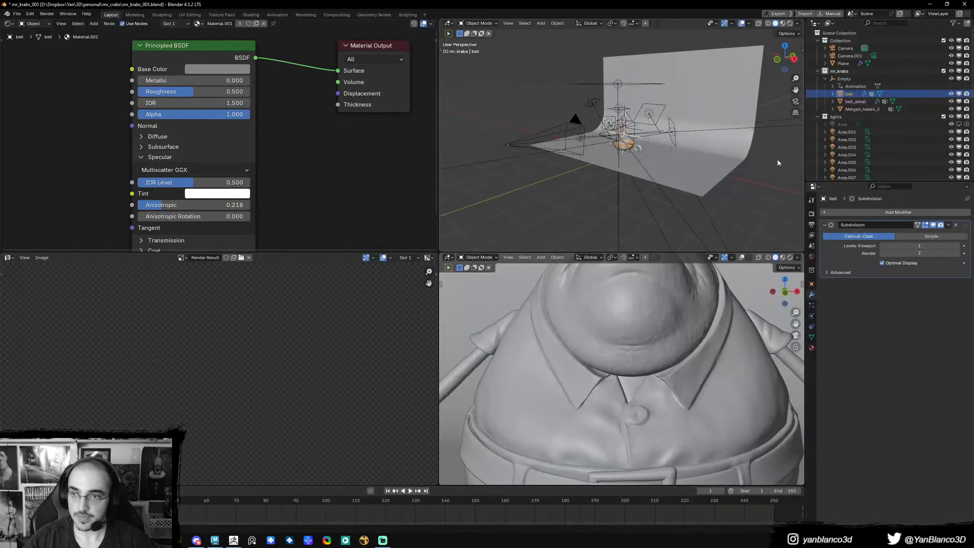
# - Collapse the mr_krabs and lights collections and exclude the lights collection from the view layer
pyautogui.click(817, 71)
pyautogui.click(818, 79)
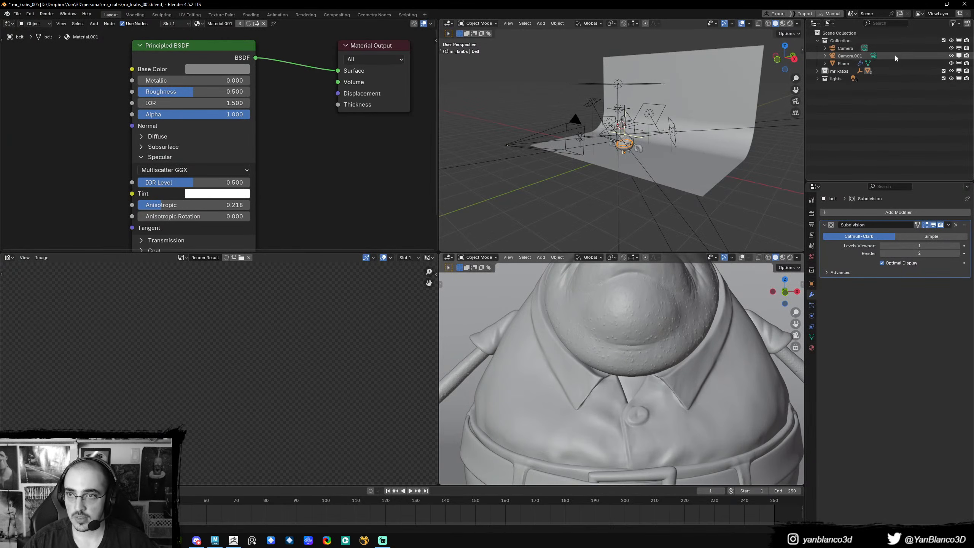
pyautogui.click(943, 79)
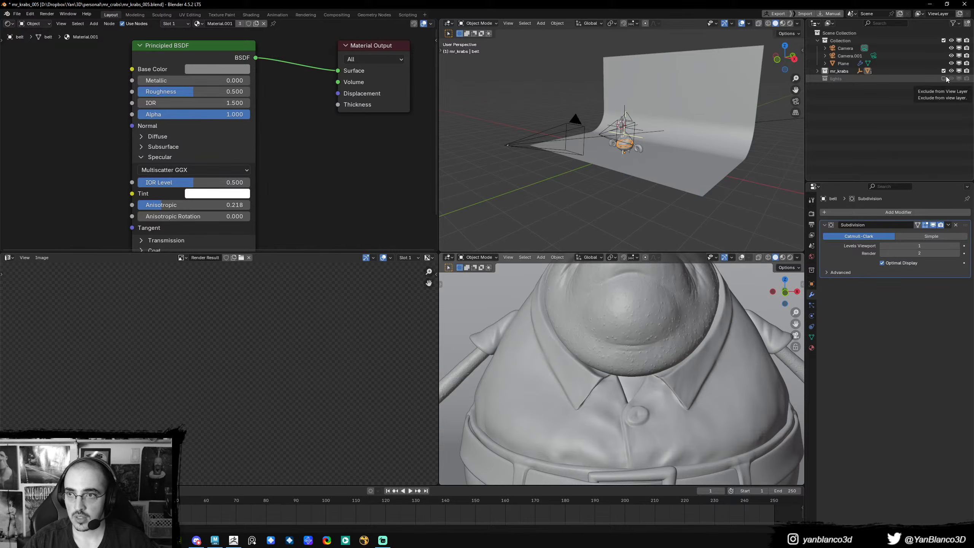
# - Move the curved backdrop plane into the lights collection
pyautogui.click(745, 93)
pyautogui.press('m')
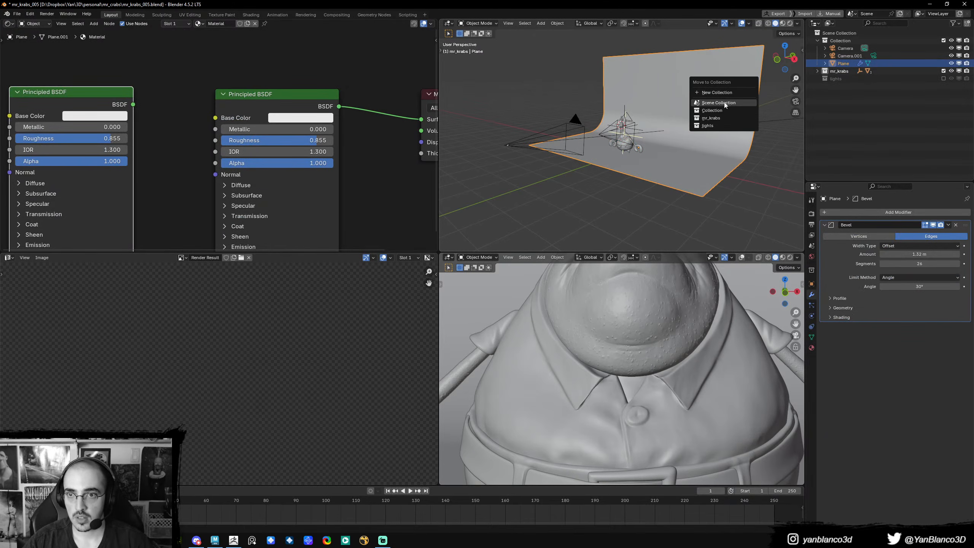
pyautogui.click(718, 123)
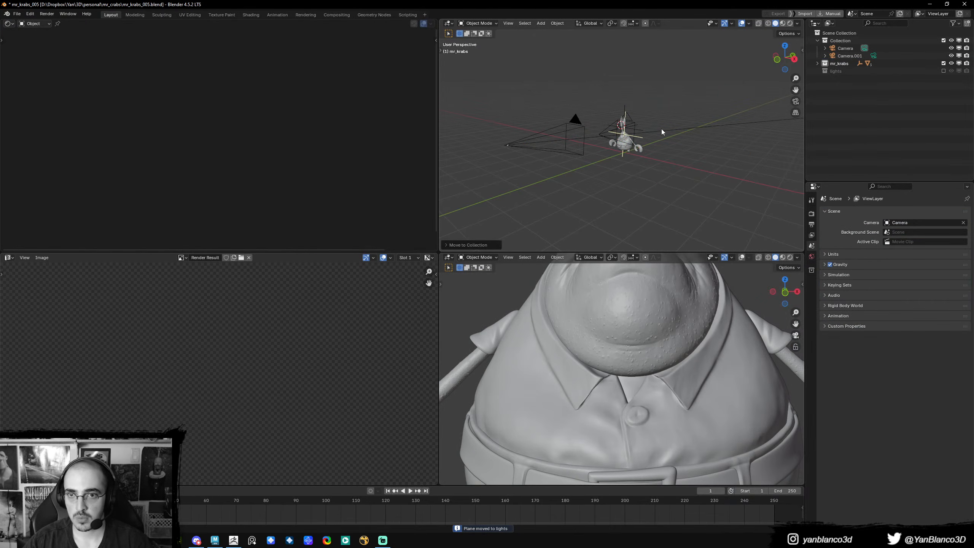
# - Move the two cameras into the lights collection
pyautogui.click(640, 131)
pyautogui.keyDown('shift'); pyautogui.click(628, 130); pyautogui.keyUp('shift')
pyautogui.press('m')
pyautogui.click(629, 126)
# - Examine the sculpted character's body, claws and face from several angles in a maximized viewport
pyautogui.hotkey('ctrl', 'space')
pyautogui.scroll(2, 506, 269)
pyautogui.click(498, 288)
pyautogui.scroll(6, 502, 289)
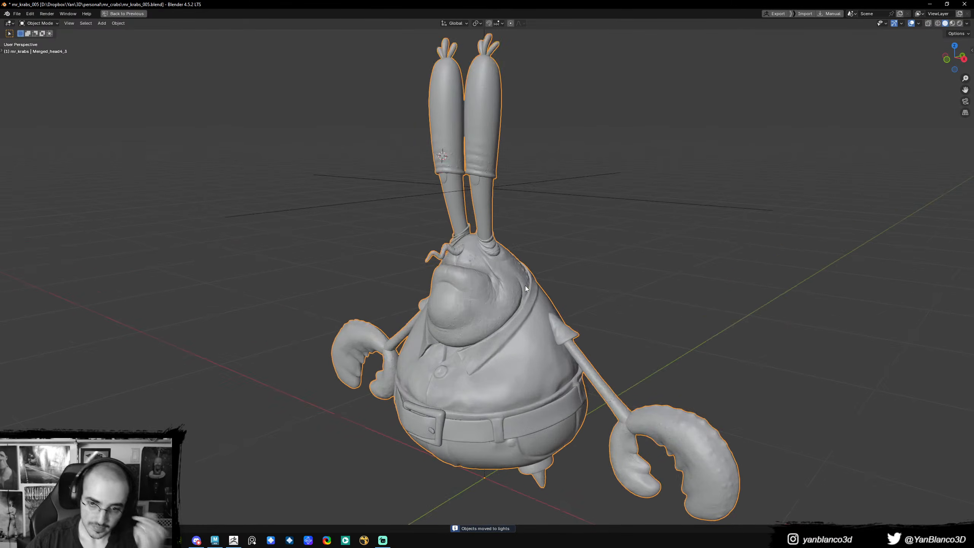
pyautogui.scroll(3, 528, 281)
pyautogui.moveTo(531, 282); pyautogui.dragTo(563, 233, button='middle')
pyautogui.moveTo(536, 333)
pyautogui.keyDown('shift'); pyautogui.mouseDown(button='middle')
pyautogui.moveTo(552, 249)
pyautogui.moveTo(538, 326)
pyautogui.mouseUp(button='middle'); pyautogui.keyUp('shift')
pyautogui.keyDown('shift'); pyautogui.moveTo(539, 365); pyautogui.dragTo(582, 284, button='middle'); pyautogui.keyUp('shift')
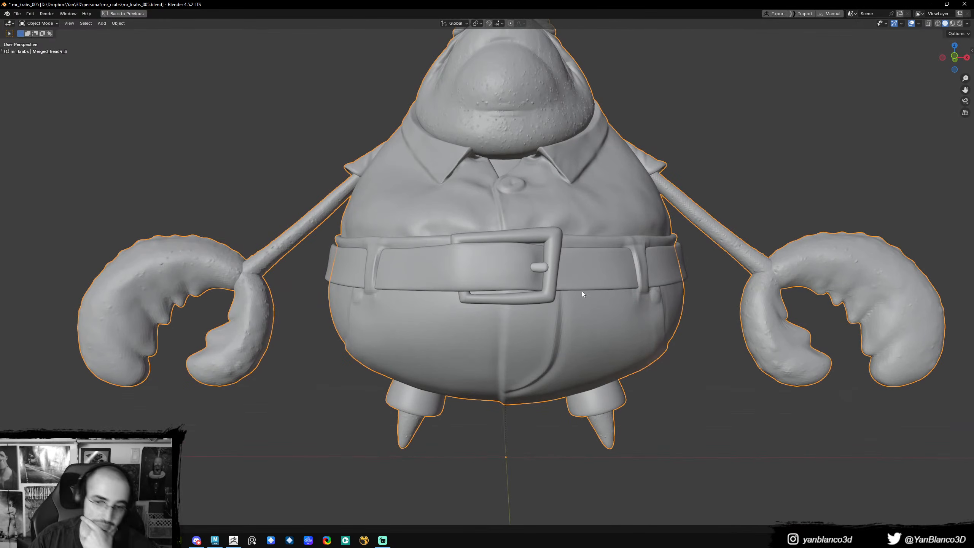
pyautogui.moveTo(580, 339); pyautogui.dragTo(601, 380, button='middle')
pyautogui.scroll(-4, 536, 312)
pyautogui.keyDown('shift'); pyautogui.moveTo(537, 312); pyautogui.dragTo(493, 281, button='middle'); pyautogui.keyUp('shift')
pyautogui.scroll(7, 528, 289)
pyautogui.scroll(-3, 522, 293)
pyautogui.scroll(3, 520, 296)
# - Add a cube on the wavy ribbed nose and scale its mesh down in Edit Mode to roughly the nose's thickness
pyautogui.hotkey('shift', 'a')
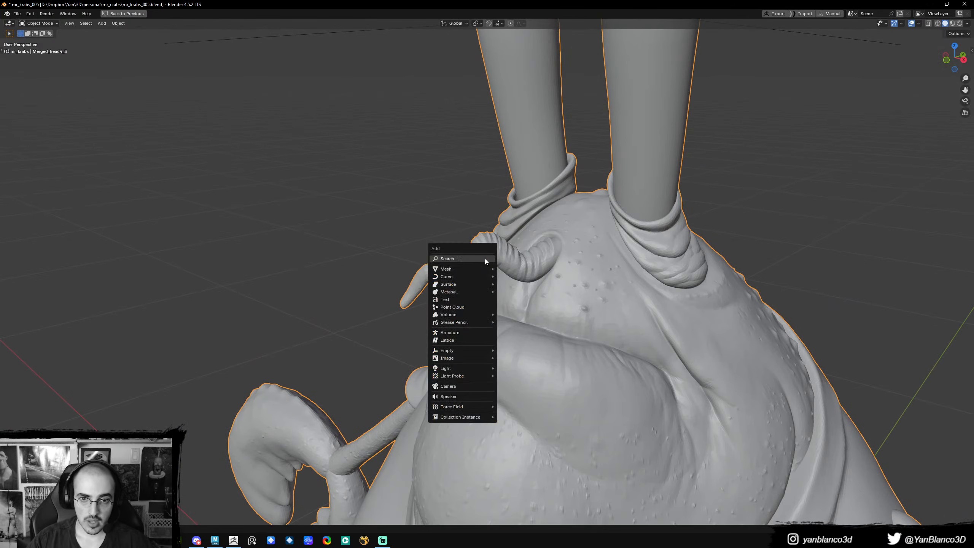
pyautogui.moveTo(470, 269)
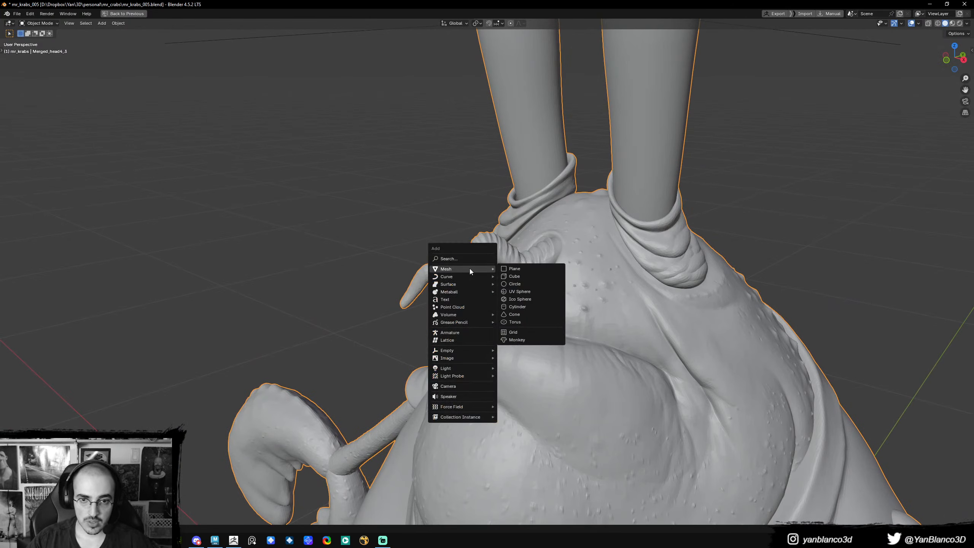
pyautogui.click(532, 276)
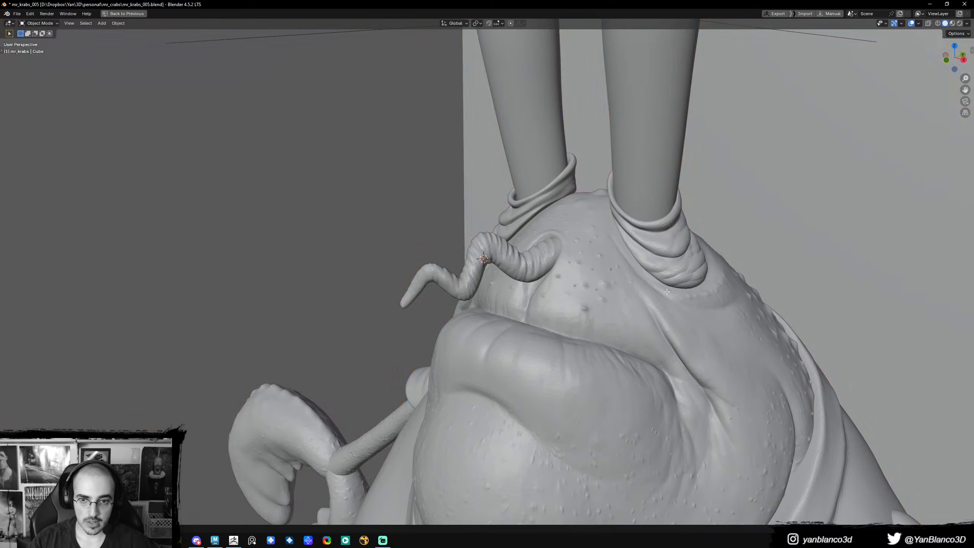
pyautogui.press('Tab')
pyautogui.press('s')
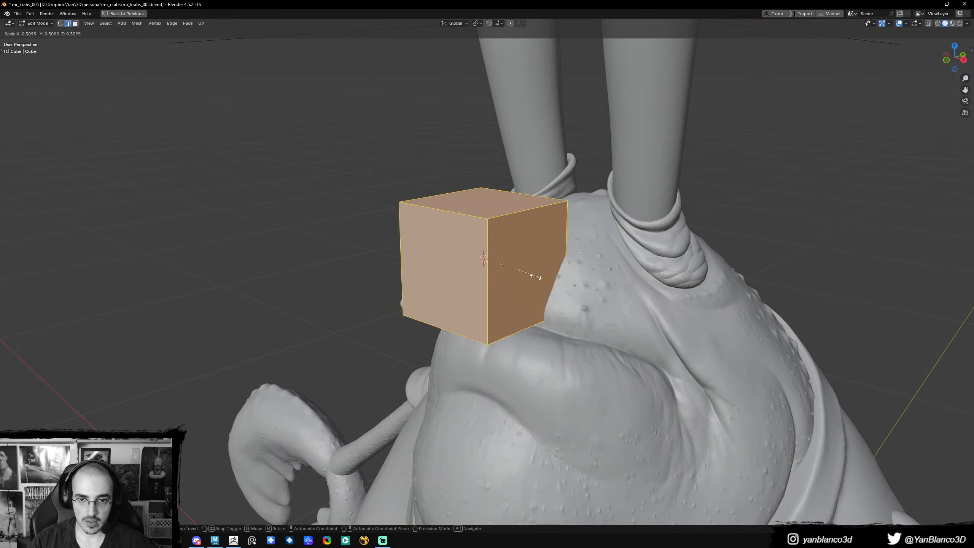
pyautogui.click(498, 275)
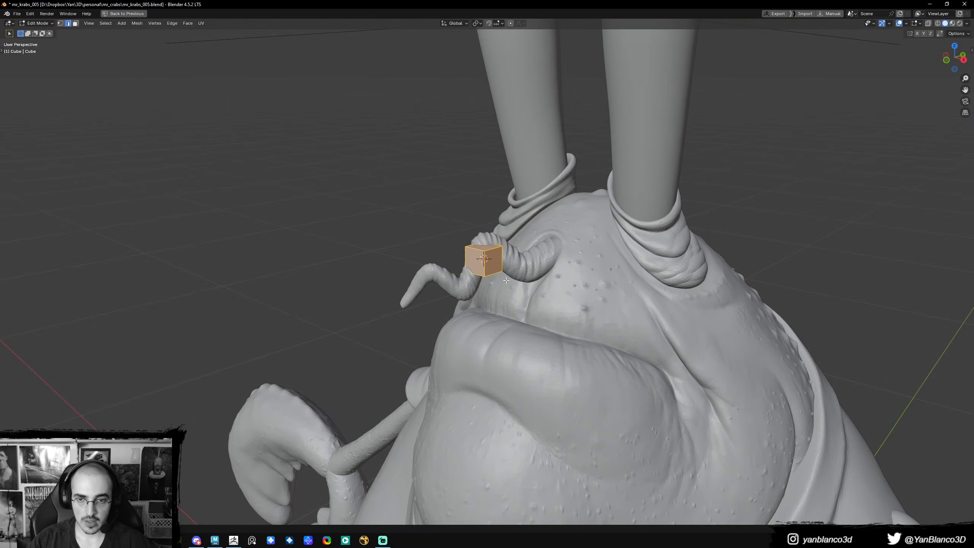
# - Stretch the small cube along the Y axis into a long bar spanning the wavy nose
pyautogui.scroll(4, 506, 280)
pyautogui.press('KP_Decimal')
pyautogui.scroll(-5, 516, 269)
pyautogui.moveTo(556, 274); pyautogui.dragTo(531, 283, button='middle')
pyautogui.press('s')
pyautogui.press('x')
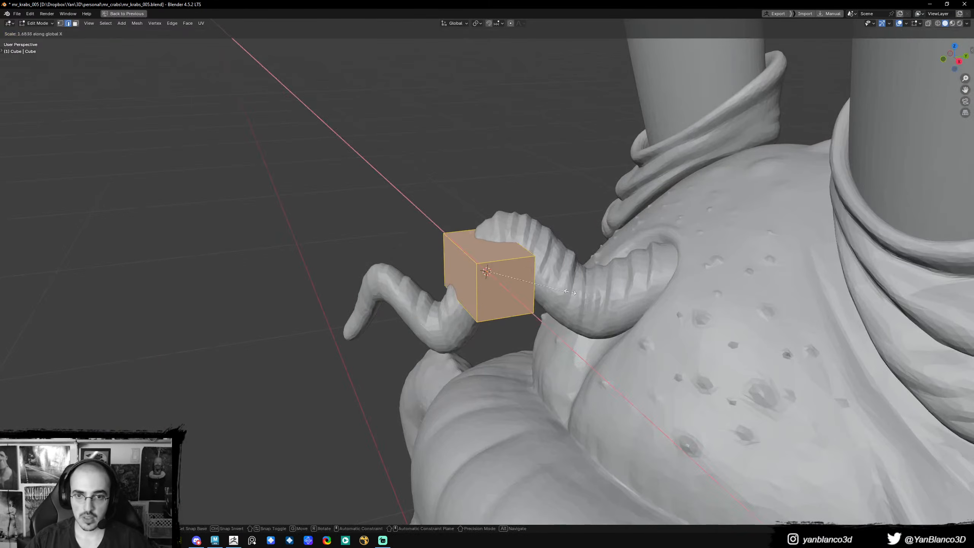
pyautogui.press('y')
pyautogui.click(709, 326)
# - Rotate the bar around the Z axis in Object Mode to follow the nose's direction and move it over the nose
pyautogui.moveTo(644, 288); pyautogui.dragTo(681, 313, button='middle')
pyautogui.press('r')
pyautogui.press('z')
pyautogui.rightClick(614, 379)
pyautogui.press('Tab')
pyautogui.press('r')
pyautogui.press('z')
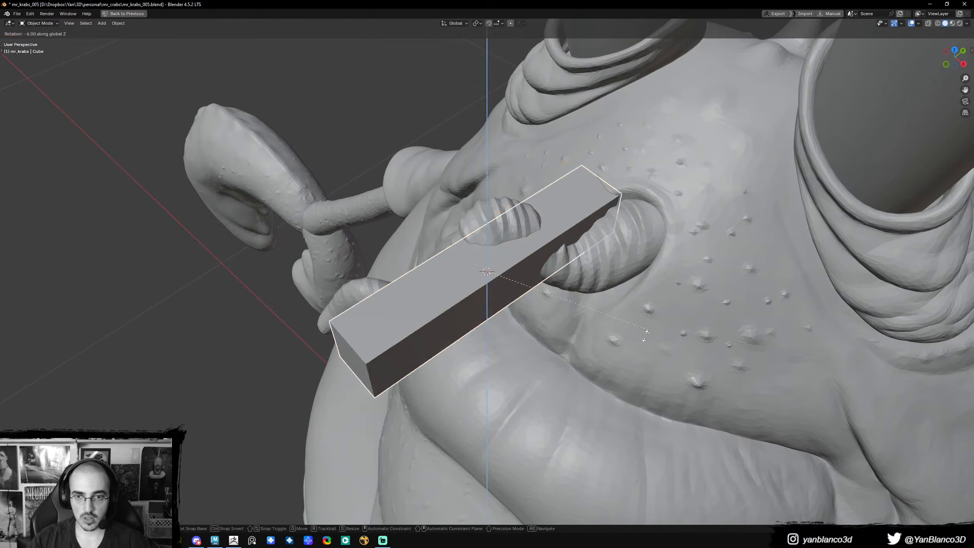
pyautogui.click(611, 380)
pyautogui.moveTo(613, 376); pyautogui.dragTo(691, 363, button='middle')
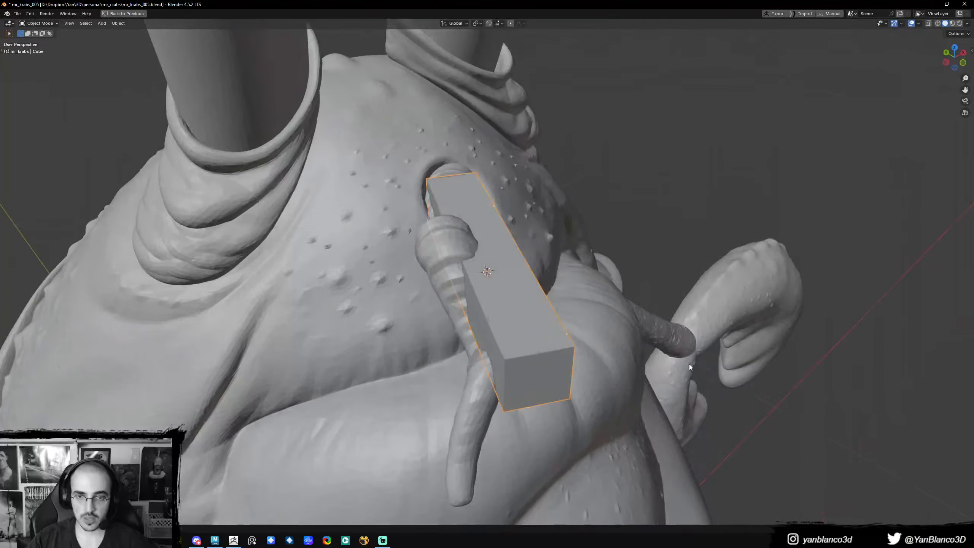
pyautogui.press('g')
pyautogui.click(644, 389)
pyautogui.moveTo(644, 388); pyautogui.dragTo(621, 334, button='middle')
# - Lengthen the bar's mesh along its local Y axis to span the nose from tip to base
pyautogui.press('Tab')
pyautogui.press('s')
pyautogui.press('x')
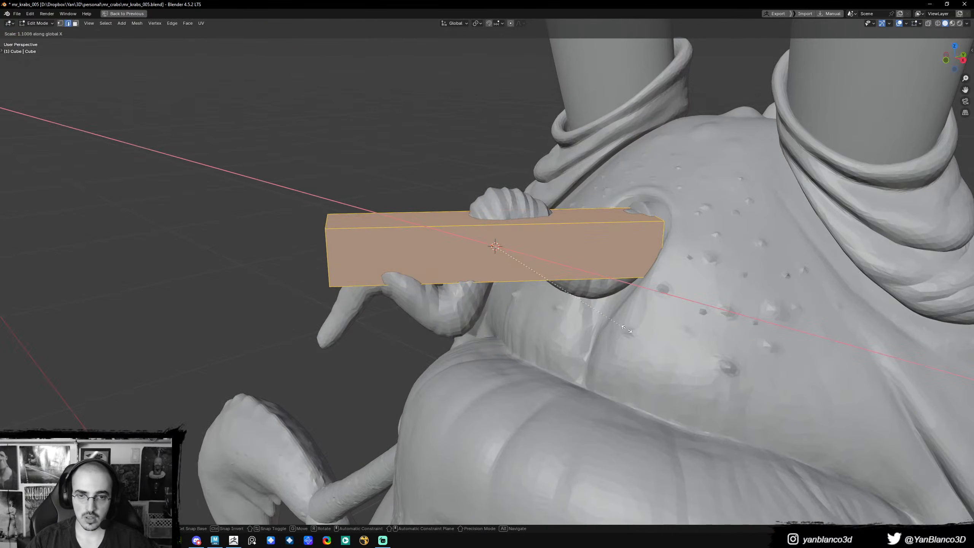
pyautogui.press('x')
pyautogui.press('y')
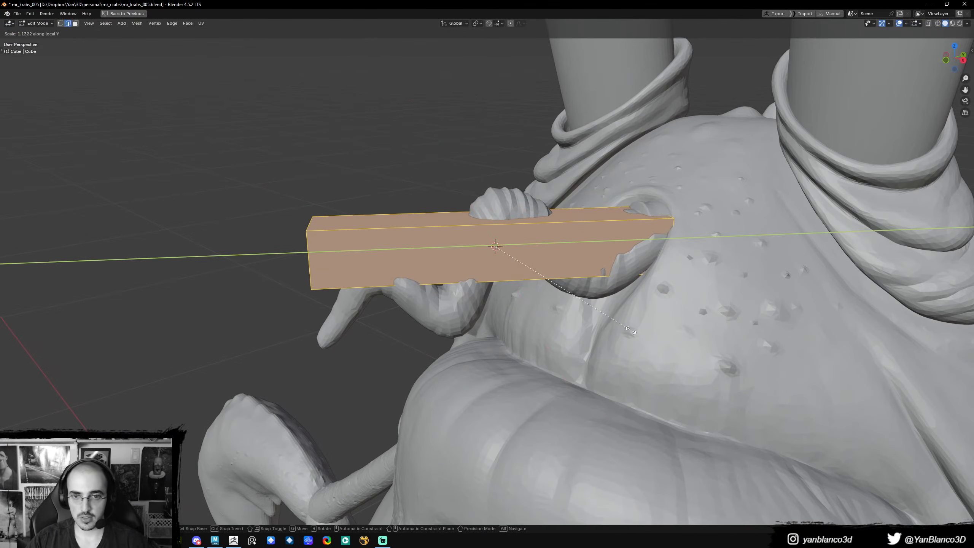
pyautogui.click(647, 334)
pyautogui.press('Tab')
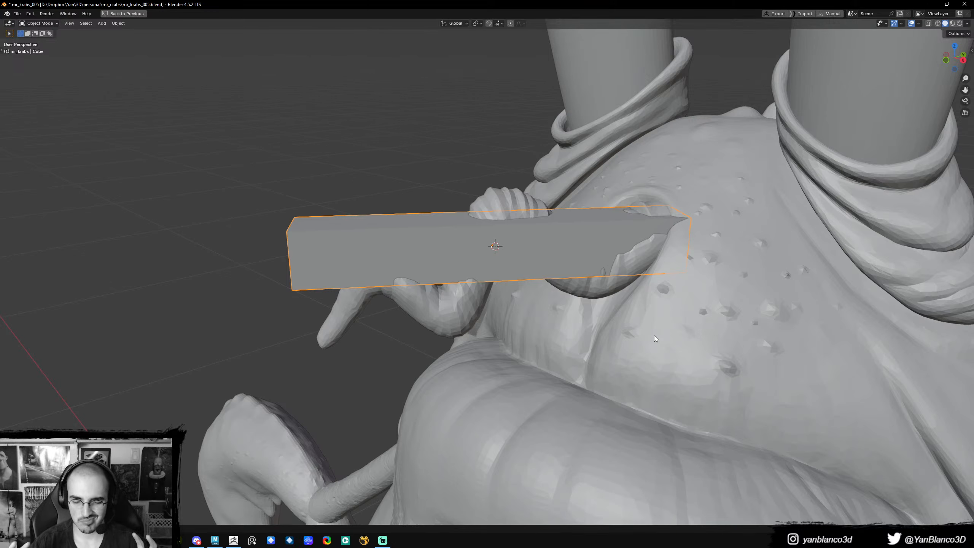
pyautogui.click(253, 540)
pyautogui.scroll(1, 907, 39)
pyautogui.click(914, 28)
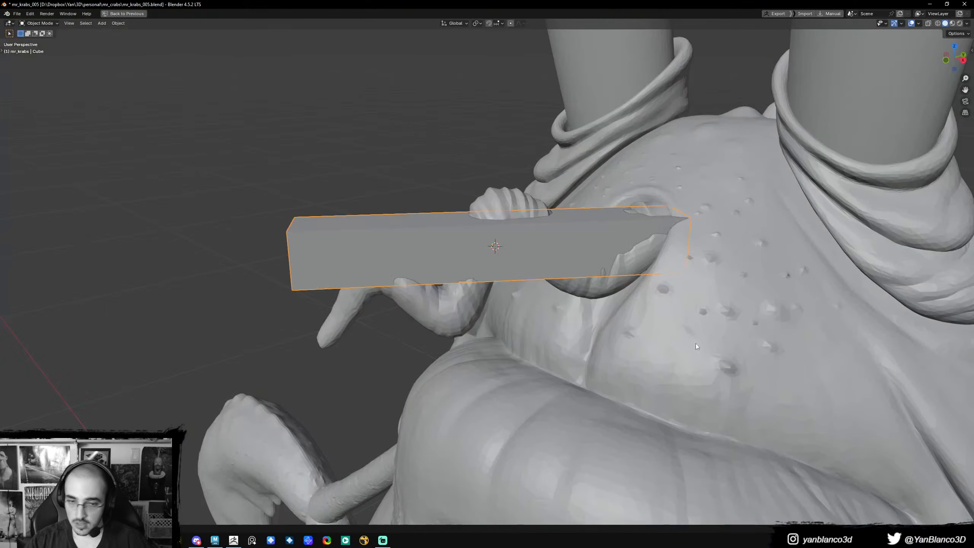
# - Cut centre edge loops along and across the bar, and bevel the crosswise loop into several evenly spaced segments
pyautogui.moveTo(696, 343); pyautogui.dragTo(563, 256, button='middle')
pyautogui.press('Tab')
pyautogui.keyDown('alt'); pyautogui.click(505, 244); pyautogui.keyUp('alt')
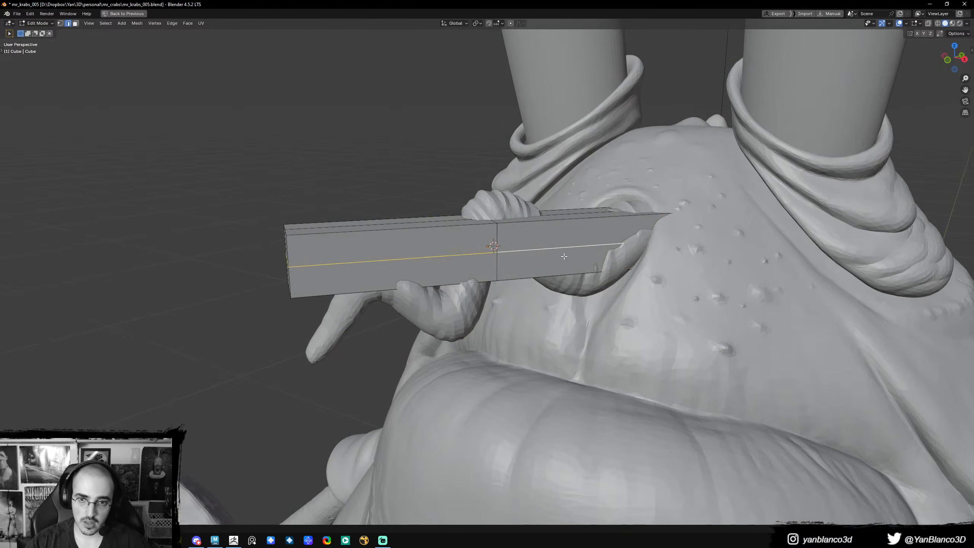
pyautogui.hotkey('ctrl', 'shift', 'b')
pyautogui.rightClick(507, 244)
pyautogui.hotkey('ctrl', 'b')
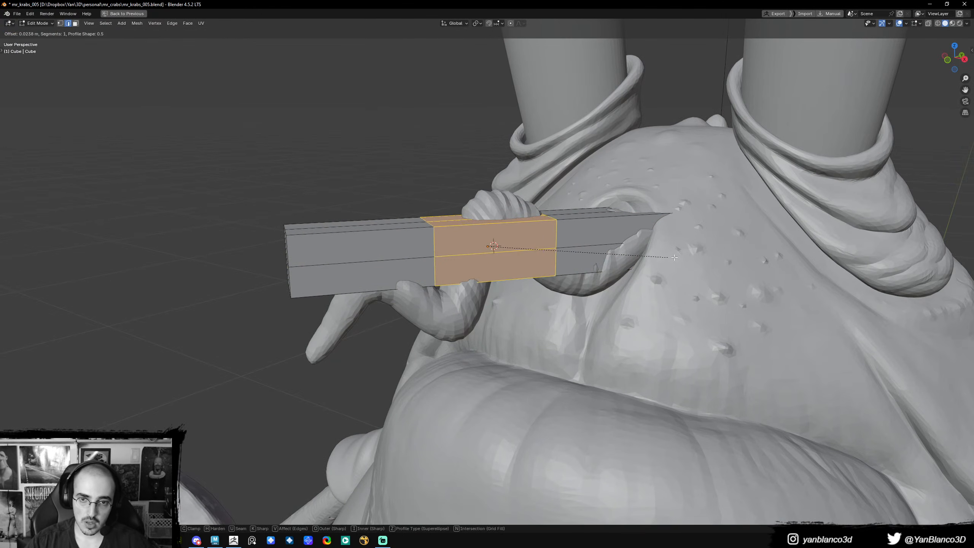
pyautogui.click(788, 246)
# - Scale the bevelled segments along the bar's local Y axis to adjust their spacing from the ends
pyautogui.press('x')
pyautogui.rightClick(760, 246)
pyautogui.press('s')
pyautogui.press('x')
pyautogui.press('x')
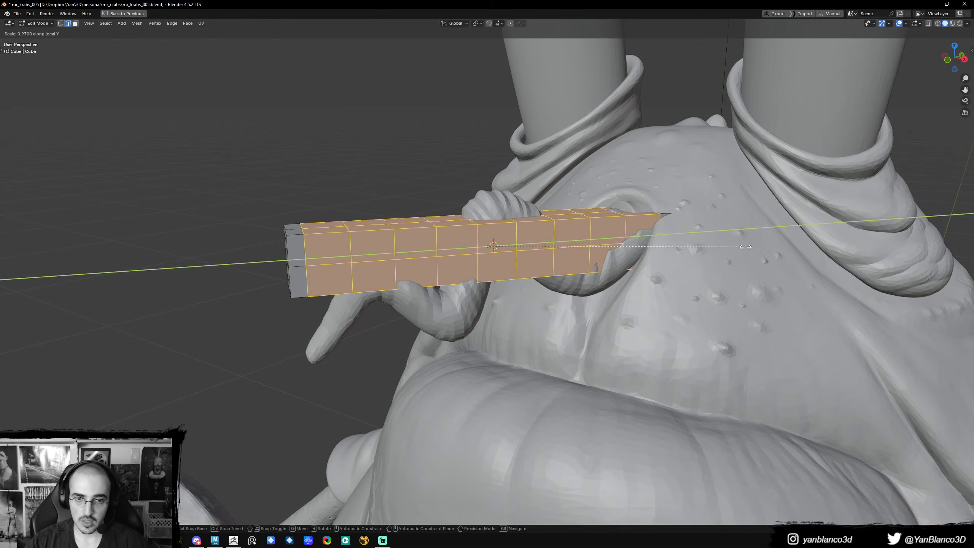
pyautogui.click(753, 247)
pyautogui.moveTo(754, 246)
pyautogui.mouseDown(button='middle')
pyautogui.moveTo(773, 255)
pyautogui.moveTo(748, 256)
pyautogui.mouseUp(button='middle')
# - Enter Sculpt Mode and bend the bar's middle and outer tip toward the nose's curve with the Grab brush
pyautogui.press('Tab')
pyautogui.scroll(-2, 629, 265)
pyautogui.hotkey('ctrl', 'Tab')
pyautogui.click(510, 309)
pyautogui.press('f')
pyautogui.click(582, 284)
pyautogui.moveTo(419, 268); pyautogui.dragTo(467, 265, button='middle')
pyautogui.moveTo(467, 264); pyautogui.dragTo(462, 285)
pyautogui.moveTo(462, 285); pyautogui.dragTo(424, 289, button='middle')
pyautogui.press('f')
pyautogui.click(554, 290)
pyautogui.moveTo(389, 268); pyautogui.dragTo(397, 323)
pyautogui.moveTo(460, 299)
pyautogui.mouseDown(button='middle')
pyautogui.moveTo(424, 295)
pyautogui.moveTo(420, 272)
pyautogui.mouseUp(button='middle')
pyautogui.press('f')
pyautogui.click(432, 284)
# - Pull the bar's individual bends onto the nose's waves with Grab strokes at different brush sizes
pyautogui.moveTo(445, 263); pyautogui.dragTo(448, 280)
pyautogui.moveTo(477, 270)
pyautogui.mouseDown()
pyautogui.moveTo(478, 292)
pyautogui.moveTo(463, 299)
pyautogui.mouseUp()
pyautogui.moveTo(463, 298); pyautogui.dragTo(439, 315, button='middle')
pyautogui.moveTo(530, 283); pyautogui.dragTo(491, 221)
pyautogui.moveTo(491, 220)
pyautogui.mouseDown(button='middle')
pyautogui.moveTo(519, 257)
pyautogui.moveTo(490, 297)
pyautogui.mouseUp(button='middle')
pyautogui.moveTo(486, 307); pyautogui.dragTo(500, 306)
pyautogui.press('f')
pyautogui.click(483, 259)
pyautogui.moveTo(474, 261); pyautogui.dragTo(448, 246)
pyautogui.moveTo(448, 246)
pyautogui.mouseDown(button='middle')
pyautogui.moveTo(368, 208)
pyautogui.moveTo(389, 218)
pyautogui.mouseUp(button='middle')
pyautogui.moveTo(541, 240); pyautogui.dragTo(544, 259)
# - Refine the bar's fit around the nose from above and from the front, adjusting the Grab brush radius
pyautogui.moveTo(554, 265)
pyautogui.mouseDown(button='middle')
pyautogui.moveTo(565, 250)
pyautogui.moveTo(522, 299)
pyautogui.mouseUp(button='middle')
pyautogui.moveTo(499, 347)
pyautogui.mouseDown(button='middle')
pyautogui.moveTo(592, 311)
pyautogui.moveTo(535, 366)
pyautogui.mouseUp(button='middle')
pyautogui.press('[')
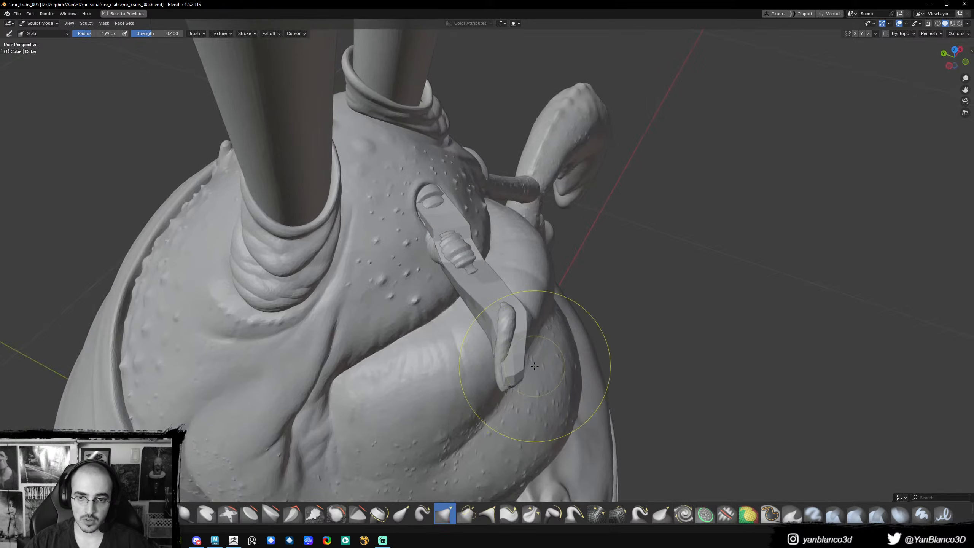
pyautogui.moveTo(490, 339)
pyautogui.mouseDown(button='middle')
pyautogui.moveTo(428, 289)
pyautogui.moveTo(456, 294)
pyautogui.moveTo(482, 277)
pyautogui.moveTo(483, 250)
pyautogui.mouseUp(button='middle')
pyautogui.press('[')
pyautogui.press('[')
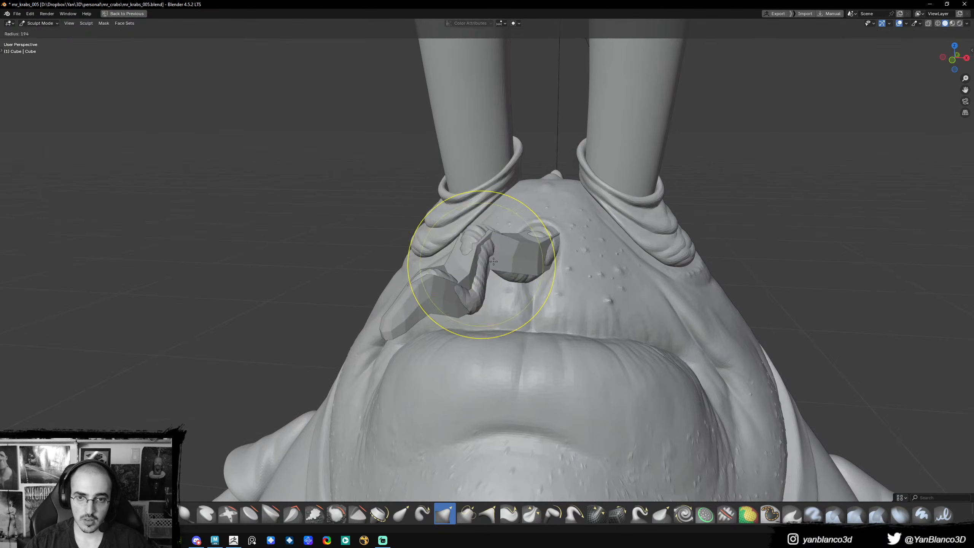
pyautogui.press(']')
pyautogui.press(']')
pyautogui.scroll(4, 504, 289)
pyautogui.scroll(-2, 473, 286)
pyautogui.moveTo(473, 286); pyautogui.dragTo(496, 254, button='middle')
pyautogui.moveTo(478, 290)
pyautogui.mouseDown(button='middle')
pyautogui.moveTo(488, 248)
pyautogui.moveTo(552, 248)
pyautogui.moveTo(538, 251)
pyautogui.moveTo(558, 259)
pyautogui.moveTo(556, 283)
pyautogui.mouseUp(button='middle')
# - Fit the bar's sides and base more closely around the nose with a resized Grab brush
pyautogui.press('f')
pyautogui.click(553, 272)
pyautogui.press('g')
pyautogui.press('f')
pyautogui.click(506, 242)
pyautogui.moveTo(506, 242); pyautogui.dragTo(496, 241, button='middle')
pyautogui.press('f')
pyautogui.click(496, 240)
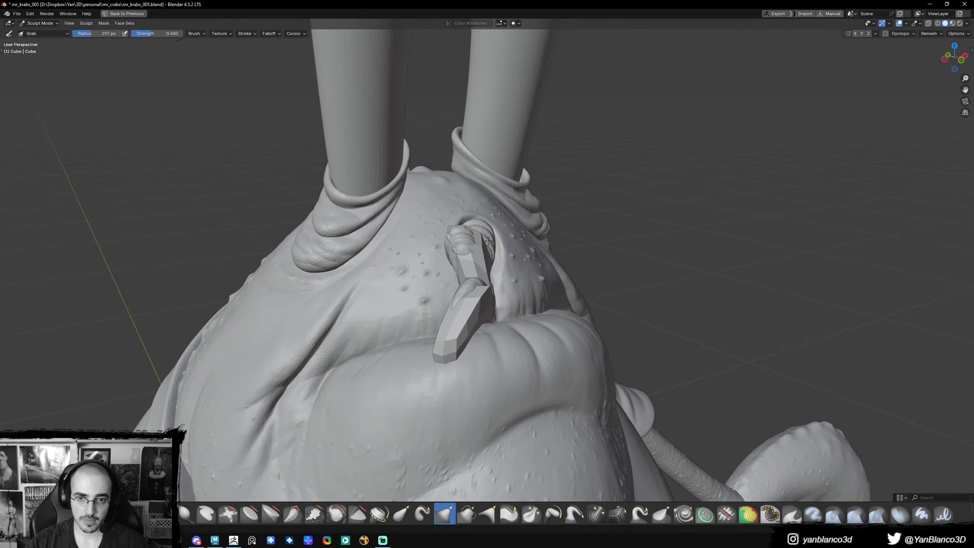
# - Thicken the bar around the nose's bend with the Inflate/Deflate brush at strength 0.500, and readjust its shape with the Grab brush
pyautogui.moveTo(488, 238); pyautogui.dragTo(558, 222, button='middle')
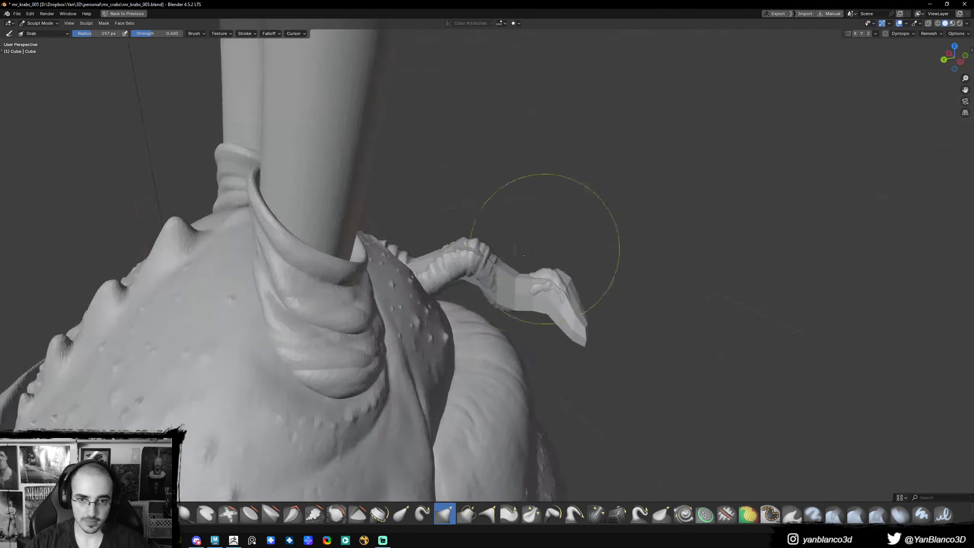
pyautogui.press('f')
pyautogui.click(487, 267)
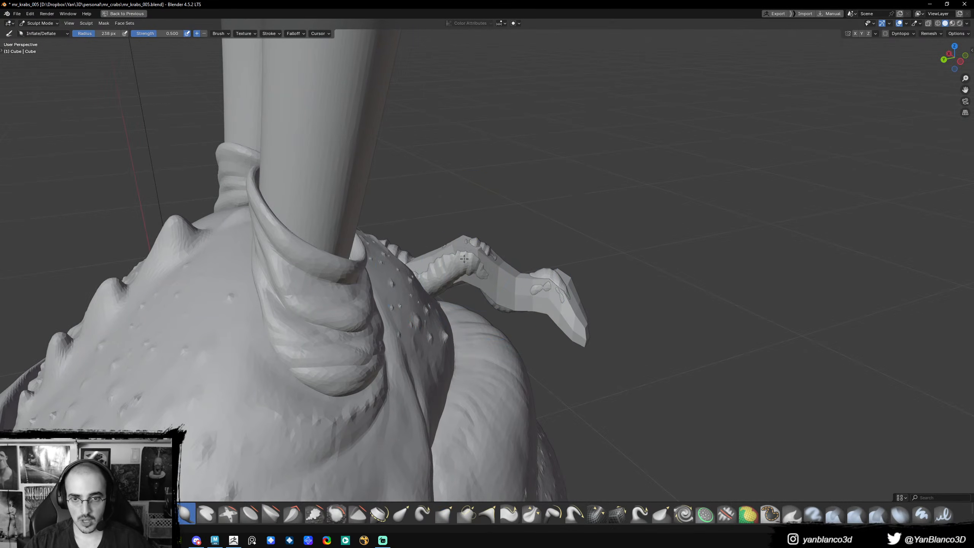
pyautogui.moveTo(466, 266)
pyautogui.mouseDown(button='middle')
pyautogui.moveTo(435, 280)
pyautogui.moveTo(434, 273)
pyautogui.moveTo(486, 303)
pyautogui.moveTo(498, 299)
pyautogui.moveTo(464, 293)
pyautogui.moveTo(560, 269)
pyautogui.mouseUp(button='middle')
pyautogui.press('g')
pyautogui.press('f')
pyautogui.click(485, 307)
pyautogui.press('f')
pyautogui.click(586, 264)
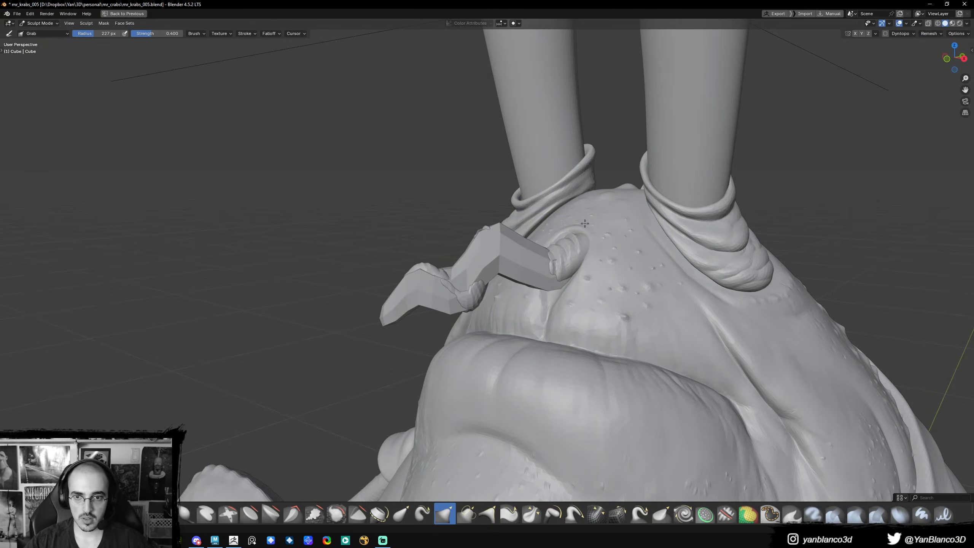
pyautogui.moveTo(577, 236); pyautogui.dragTo(571, 242, button='middle')
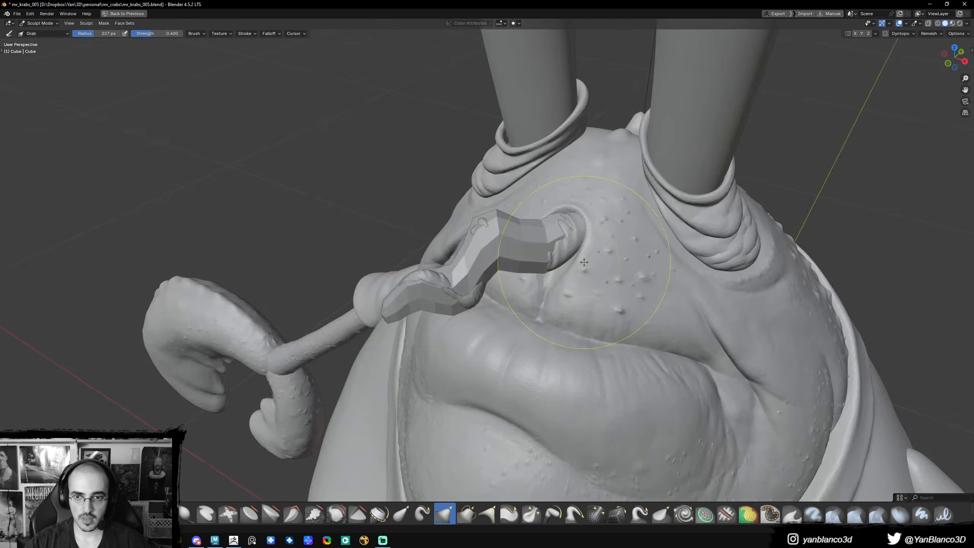
pyautogui.rightClick(570, 244)
pyautogui.press('q')
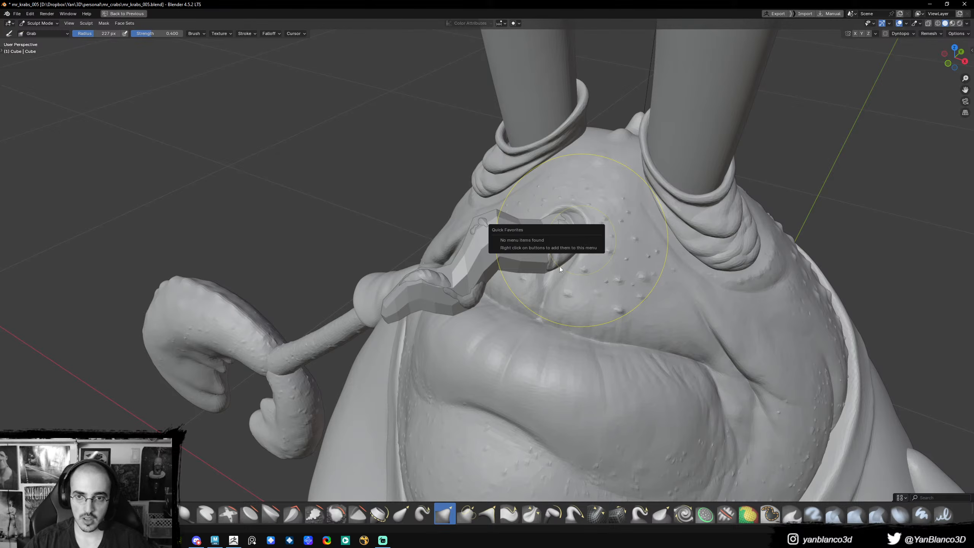
pyautogui.press('Tab')
pyautogui.press('Tab')
pyautogui.hotkey('ctrl', 'Tab')
pyautogui.press('Escape')
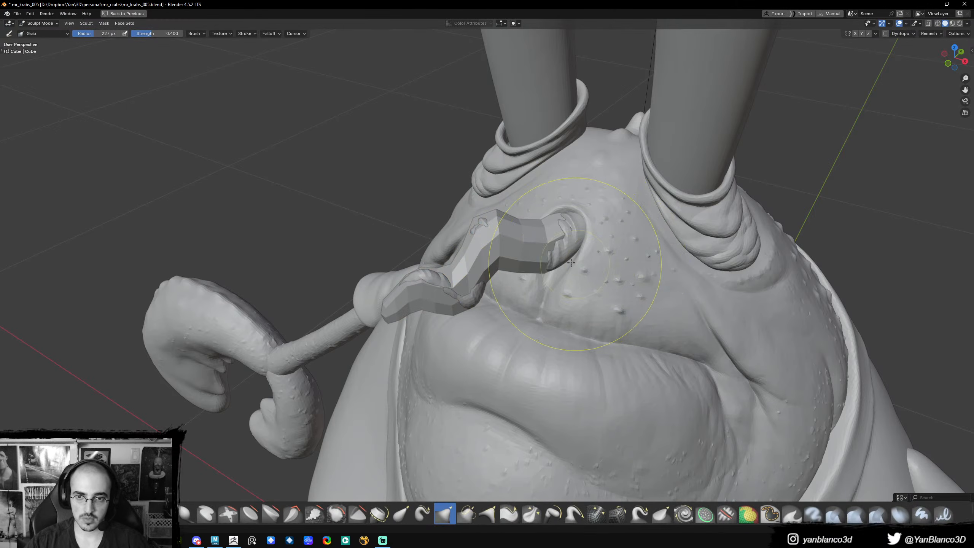
pyautogui.moveTo(665, 266); pyautogui.dragTo(645, 255, button='middle')
pyautogui.press('f')
pyautogui.click(635, 254)
# - Separate the linked nose geometry from the head sculpt into its own object and hide the remaining head
pyautogui.hotkey('ctrl', 'Tab')
pyautogui.click(575, 250)
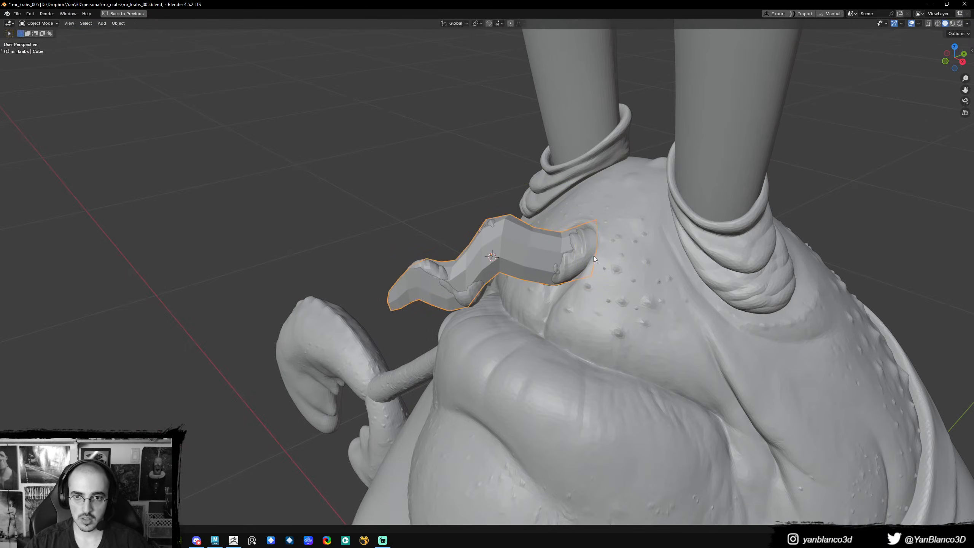
pyautogui.press('Tab')
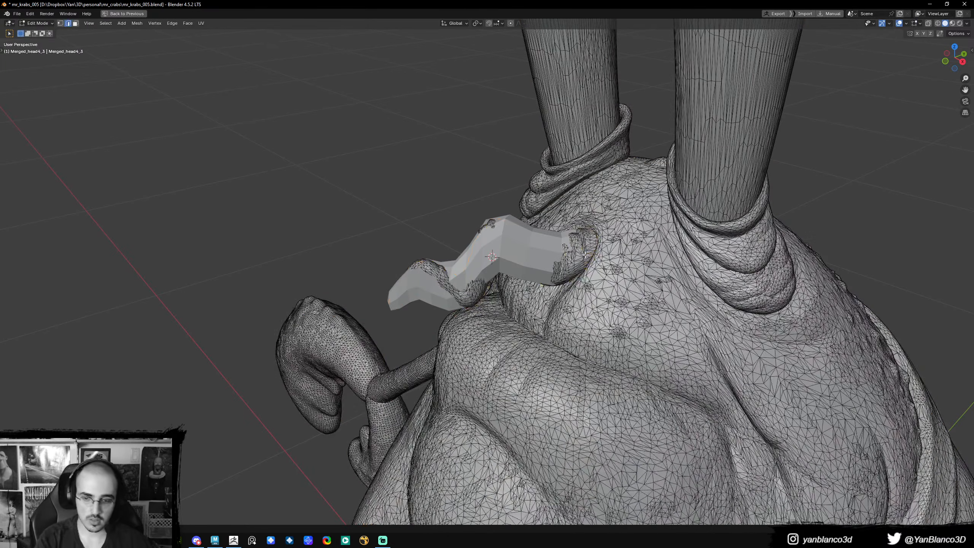
pyautogui.press('l')
pyautogui.press('p')
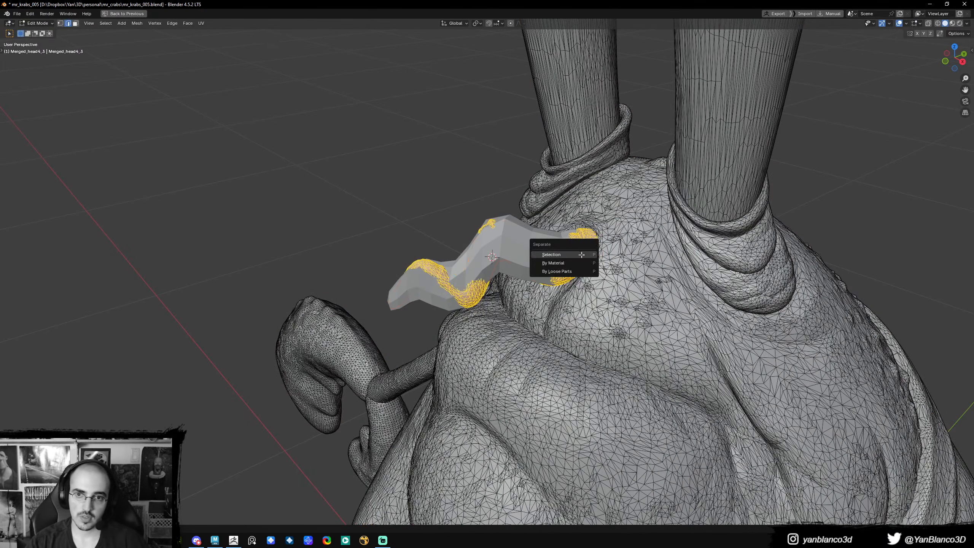
pyautogui.click(581, 255)
pyautogui.press('Tab')
pyautogui.click(621, 254)
pyautogui.press('h')
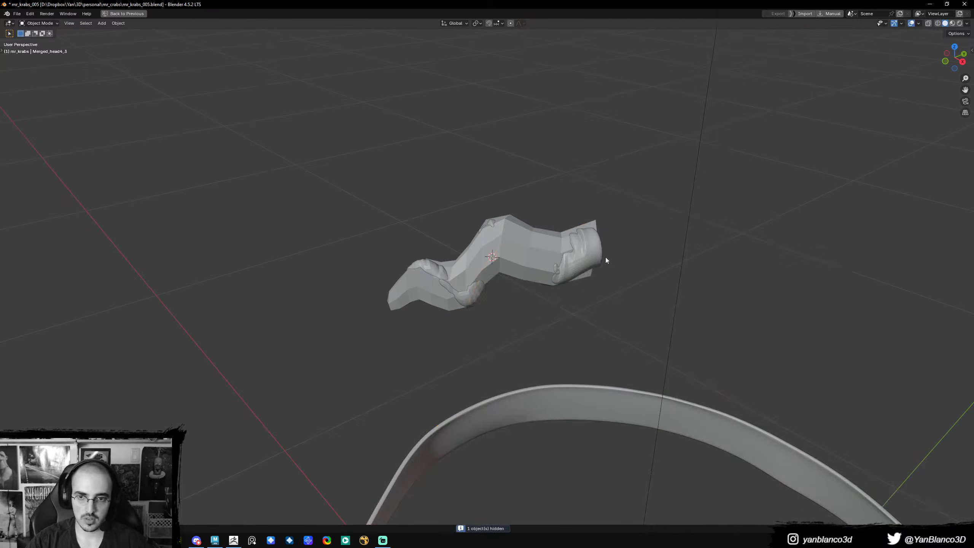
# - Add a Shrinkwrap modifier to the low-poly bar with the separated nose mesh as its target
pyautogui.hotkey('ctrl', 'space')
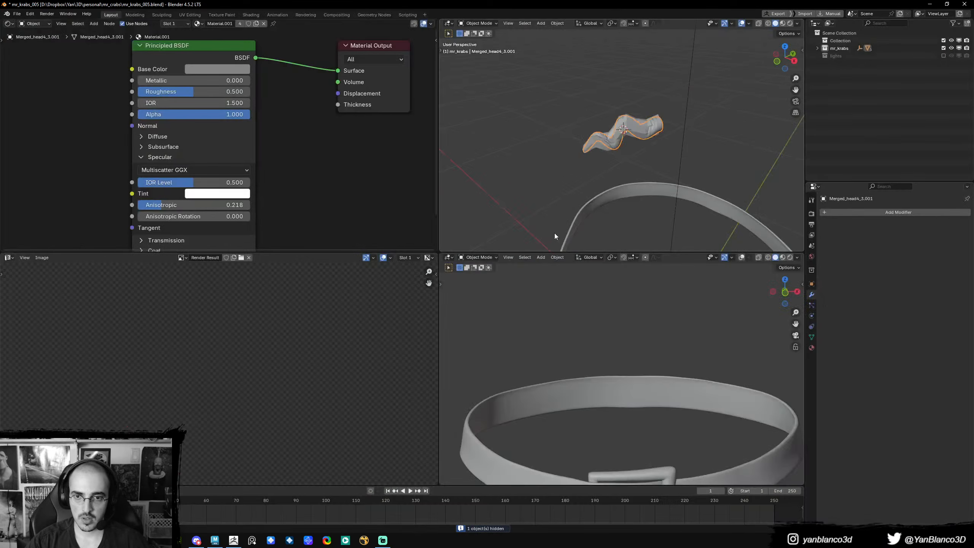
pyautogui.click(651, 126)
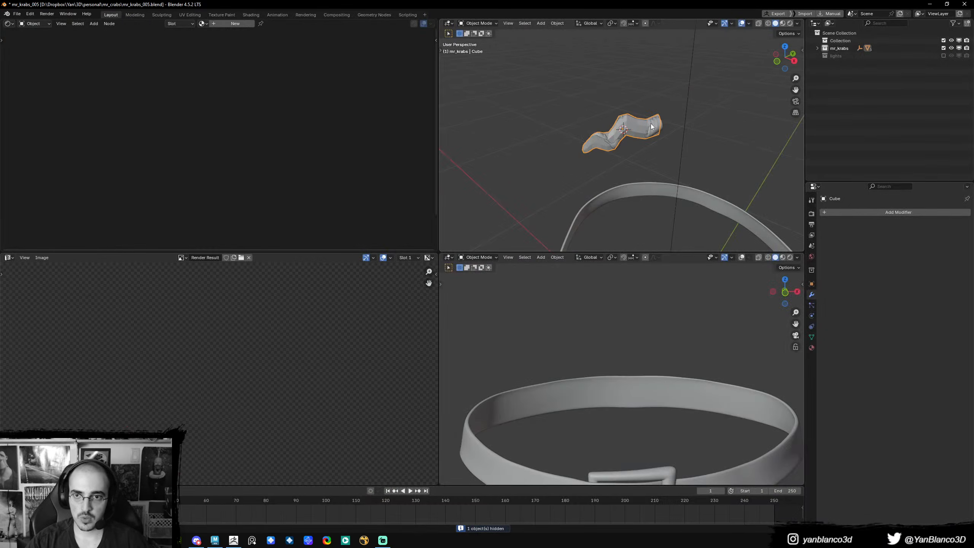
pyautogui.click(845, 211)
pyautogui.write('shrin')
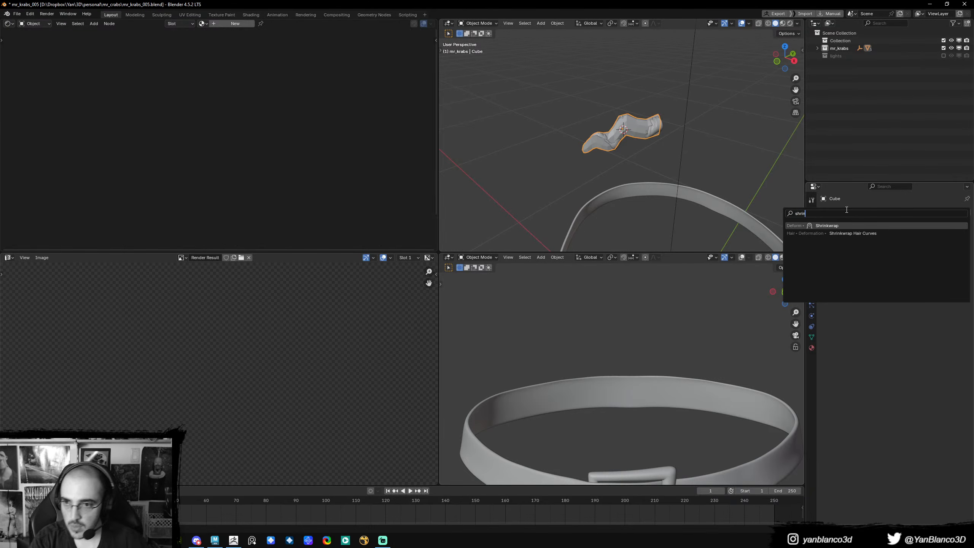
pyautogui.press('Return')
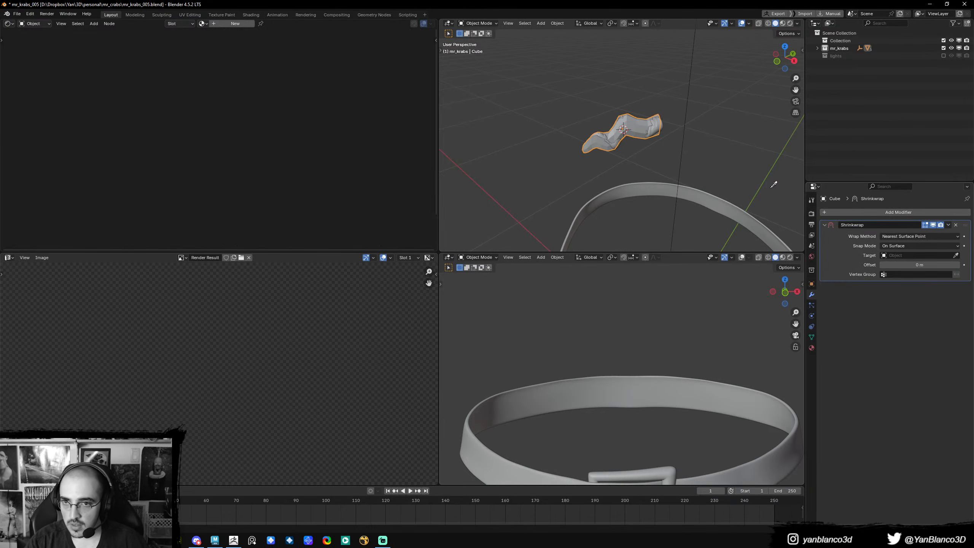
pyautogui.click(660, 124)
pyautogui.scroll(4, 672, 138)
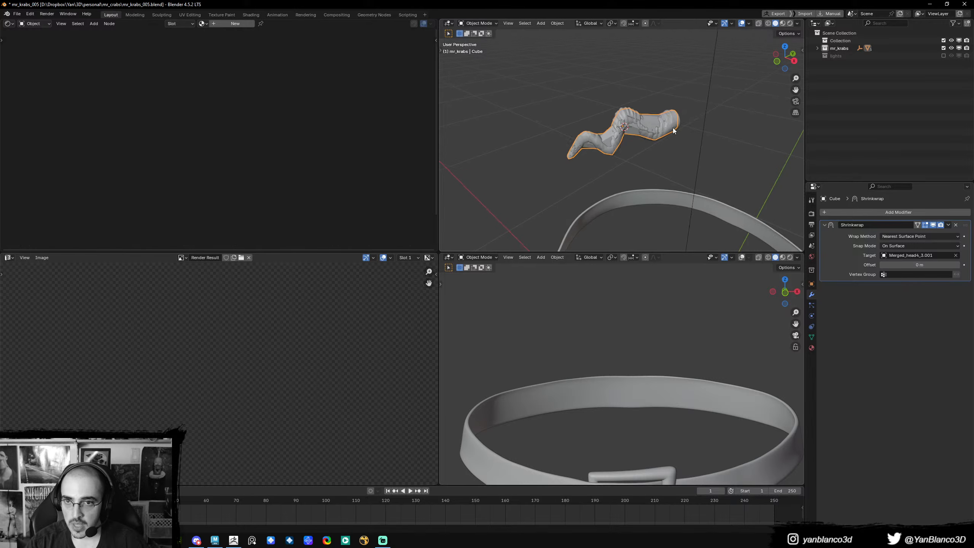
# - Hide the separated nose sculpt and open the low-poly bar's mesh for editing with nothing selected
pyautogui.click(705, 131)
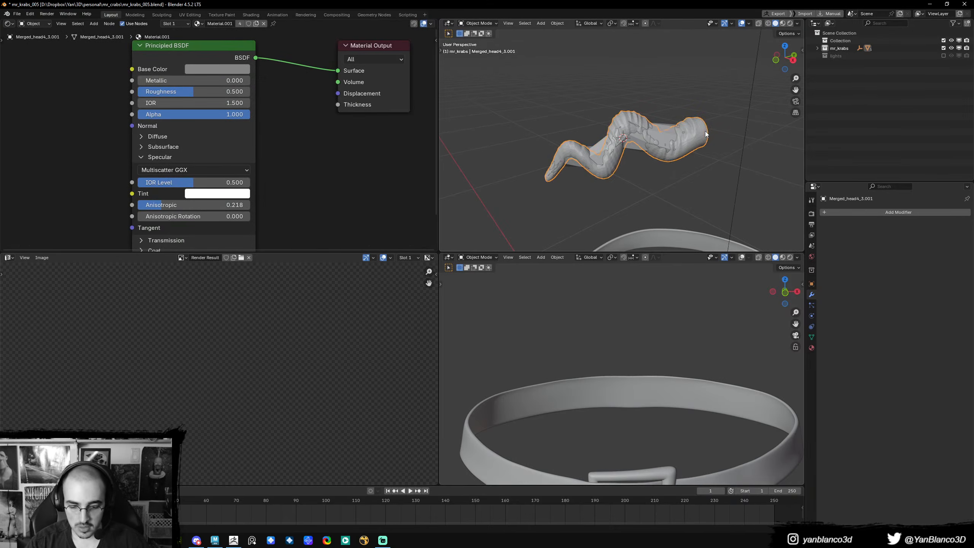
pyautogui.press('h')
pyautogui.click(688, 133)
pyautogui.hotkey('ctrl', 'space')
pyautogui.press('Tab')
pyautogui.moveTo(667, 250); pyautogui.dragTo(656, 253, button='middle')
pyautogui.hotkey('alt', 'a')
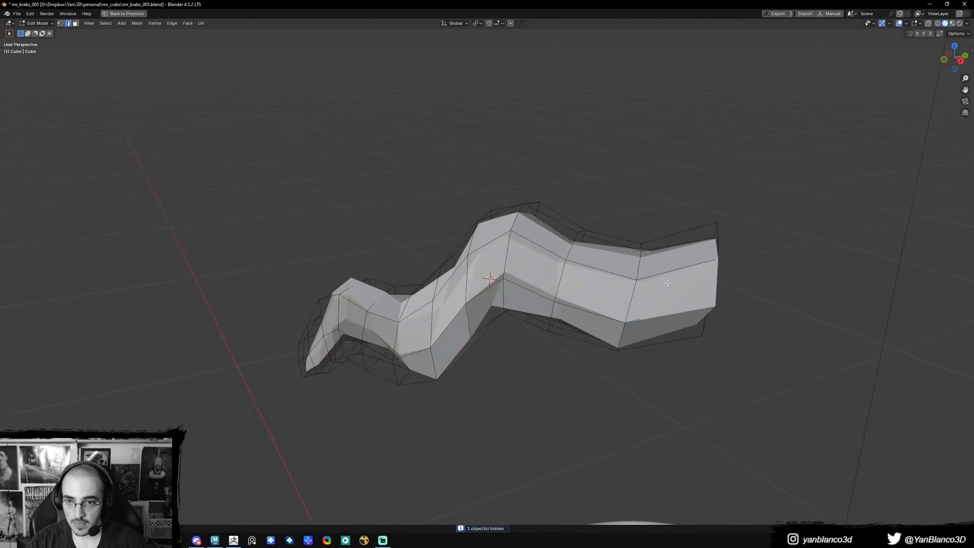
# - Add centered edge loops around the low-poly bar between its base and middle bend
pyautogui.hotkey('ctrl', 'r')
pyautogui.click(678, 239)
pyautogui.rightClick(678, 240)
pyautogui.hotkey('ctrl', 'r')
pyautogui.click(624, 283)
pyautogui.rightClick(623, 283)
pyautogui.hotkey('ctrl', 'r')
pyautogui.moveTo(554, 271)
pyautogui.mouseDown(button='middle')
pyautogui.moveTo(500, 298)
pyautogui.moveTo(498, 309)
pyautogui.moveTo(619, 290)
pyautogui.moveTo(568, 291)
pyautogui.moveTo(661, 292)
pyautogui.moveTo(596, 255)
pyautogui.moveTo(549, 282)
pyautogui.moveTo(645, 304)
pyautogui.mouseUp(button='middle')
pyautogui.scroll(-3, 466, 321)
pyautogui.press('1')
# - Check the bar in Sculpt Mode and apply its Shrinkwrap modifier
pyautogui.press('Tab')
pyautogui.hotkey('ctrl', 'Tab')
pyautogui.click(645, 347)
pyautogui.moveTo(645, 348); pyautogui.dragTo(522, 366, button='middle')
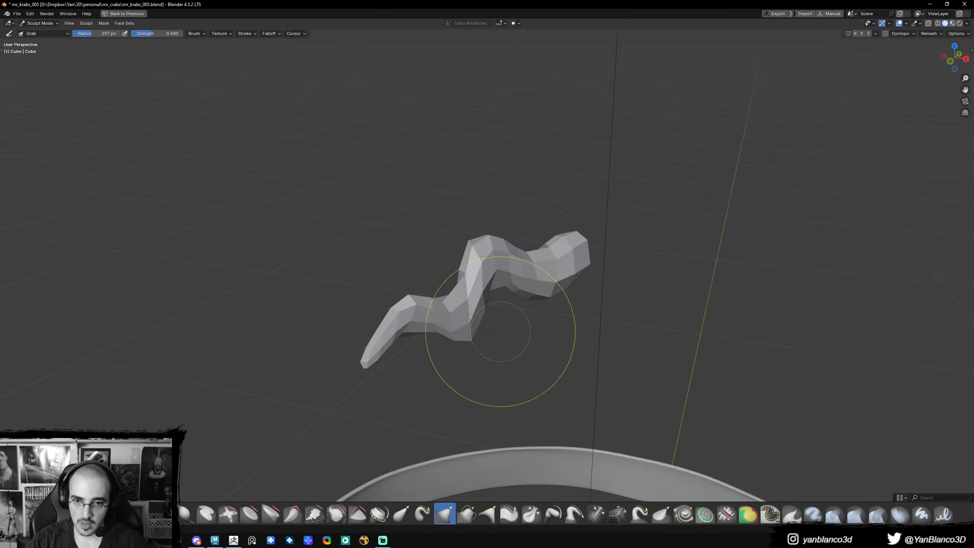
pyautogui.moveTo(459, 309); pyautogui.dragTo(508, 304, button='middle')
pyautogui.hotkey('ctrl', 'Tab')
pyautogui.hotkey('ctrl', 'space')
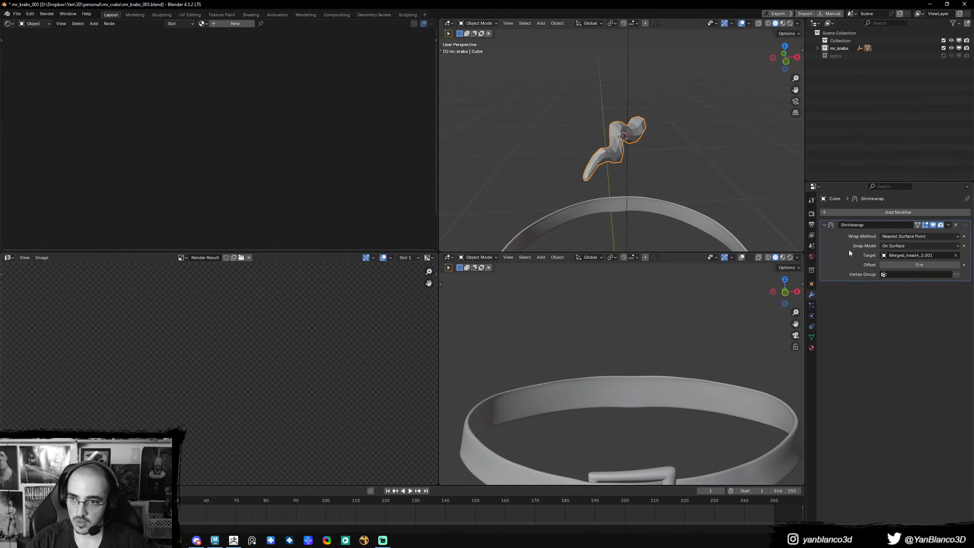
pyautogui.hotkey('ctrl', 'a')
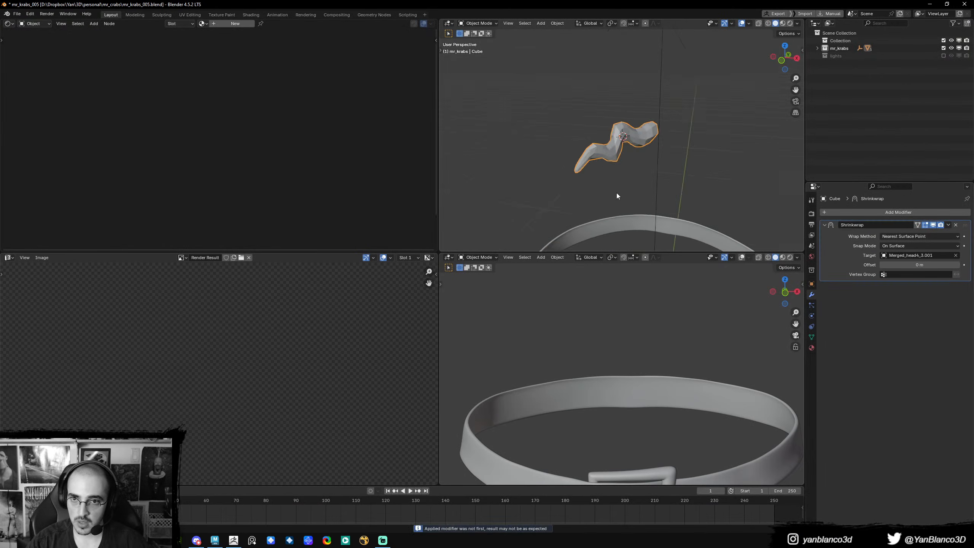
pyautogui.hotkey('ctrl', 'space')
pyautogui.click(555, 304)
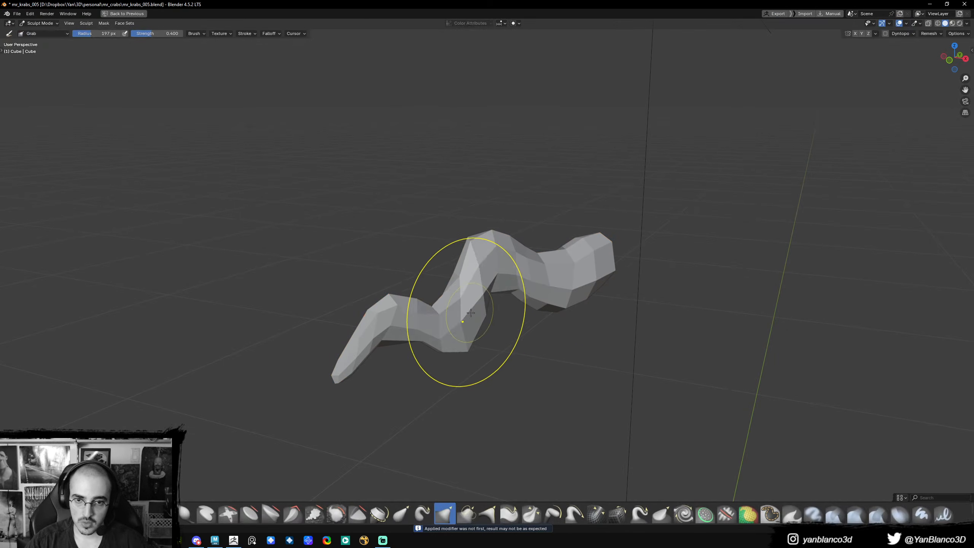
# - Add more edge loops around the low-poly nose's bends and reposition one to even out the spacing
pyautogui.press('Tab')
pyautogui.moveTo(491, 305)
pyautogui.mouseDown(button='middle')
pyautogui.moveTo(459, 301)
pyautogui.moveTo(552, 330)
pyautogui.moveTo(516, 315)
pyautogui.moveTo(525, 294)
pyautogui.moveTo(547, 300)
pyautogui.moveTo(514, 283)
pyautogui.moveTo(519, 275)
pyautogui.moveTo(576, 317)
pyautogui.mouseUp(button='middle')
pyautogui.hotkey('ctrl', 'r')
pyautogui.rightClick(489, 306)
pyautogui.click(529, 304)
pyautogui.press('g')
pyautogui.click(551, 300)
pyautogui.hotkey('ctrl', 'r')
pyautogui.click(527, 291)
pyautogui.rightClick(518, 291)
pyautogui.hotkey('ctrl', 'r')
pyautogui.rightClick(583, 312)
pyautogui.hotkey('ctrl', 'Tab')
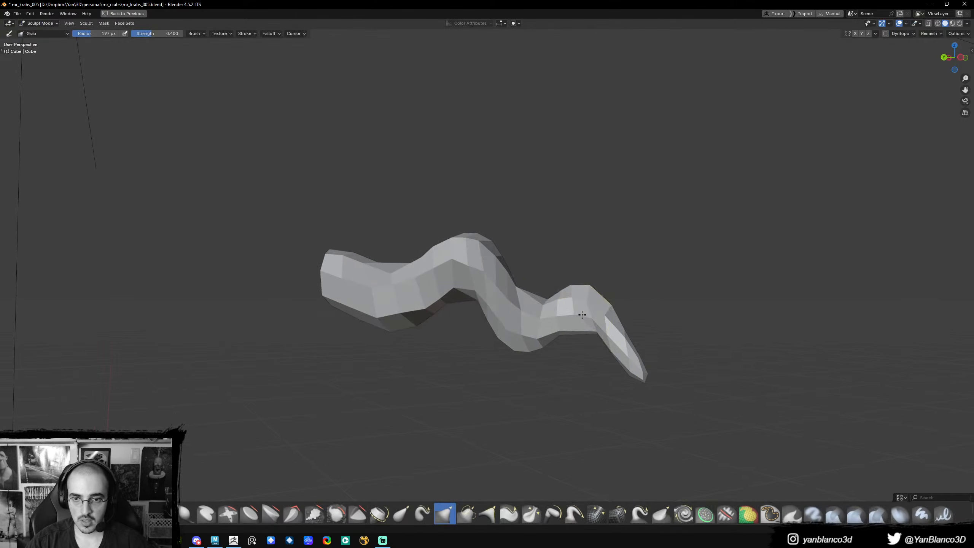
# - Refine the low-poly nose's form by moving mesh elements and using the Grab brush, and exit local view
pyautogui.moveTo(436, 304)
pyautogui.mouseDown(button='middle')
pyautogui.moveTo(456, 312)
pyautogui.moveTo(413, 322)
pyautogui.moveTo(415, 303)
pyautogui.moveTo(400, 311)
pyautogui.moveTo(435, 341)
pyautogui.moveTo(412, 326)
pyautogui.moveTo(568, 331)
pyautogui.moveTo(598, 321)
pyautogui.mouseUp(button='middle')
pyautogui.press('Tab')
pyautogui.press('g')
pyautogui.click(433, 333)
pyautogui.press('Tab')
pyautogui.moveTo(598, 321); pyautogui.dragTo(588, 312)
pyautogui.moveTo(589, 312); pyautogui.dragTo(585, 332, button='middle')
pyautogui.hotkey('ctrl', 'Tab')
pyautogui.click(424, 310)
pyautogui.scroll(-4, 505, 310)
pyautogui.press('Tab')
pyautogui.press('Tab')
pyautogui.press('KP_Divide')
# - Examine the belt's mesh topology around the character's waist
pyautogui.scroll(2, 531, 268)
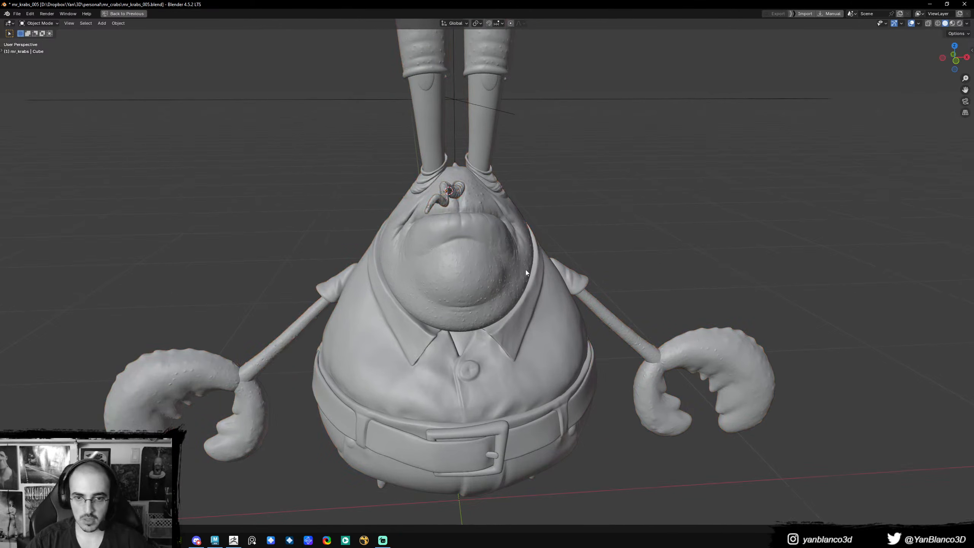
pyautogui.moveTo(489, 233); pyautogui.dragTo(568, 294, button='middle')
pyautogui.scroll(3, 510, 310)
pyautogui.scroll(2, 584, 291)
pyautogui.keyDown('shift'); pyautogui.moveTo(577, 380); pyautogui.dragTo(555, 349, button='middle'); pyautogui.keyUp('shift')
pyautogui.press('Tab')
pyautogui.scroll(3, 630, 348)
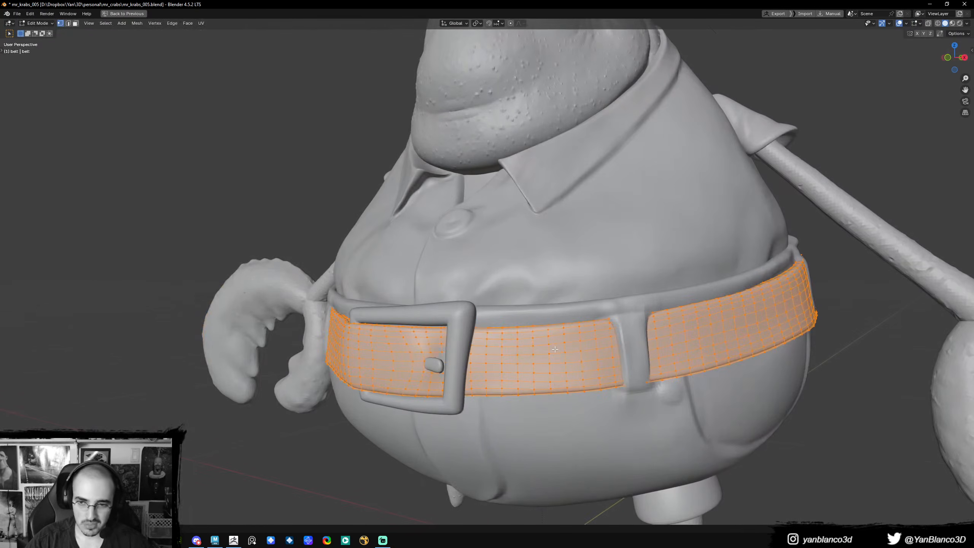
pyautogui.press('Tab')
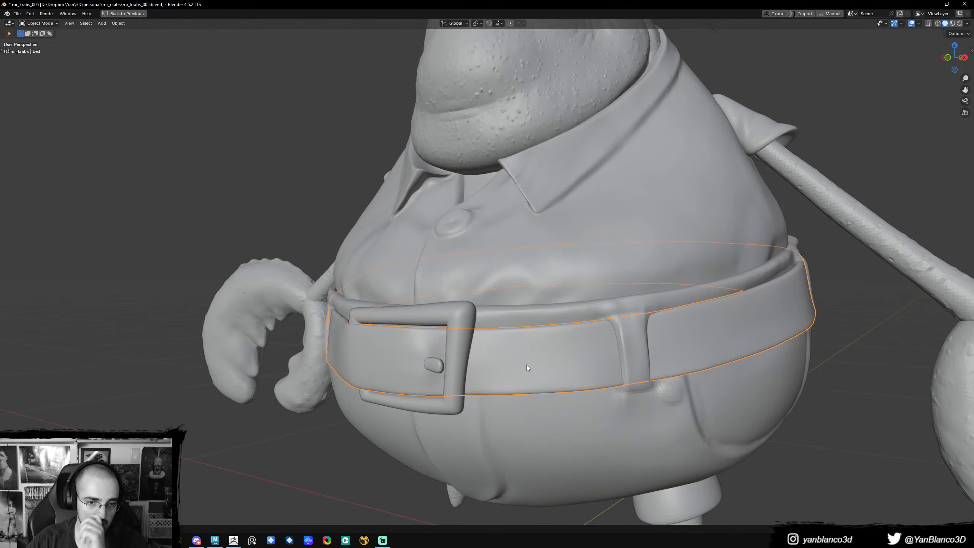
pyautogui.scroll(-5, 527, 365)
# - Add a mesh circle, scale it down to the torso's width, and lower it around the shirt
pyautogui.moveTo(531, 364); pyautogui.dragTo(658, 284, button='middle')
pyautogui.moveTo(561, 278); pyautogui.dragTo(487, 314, button='middle')
pyautogui.hotkey('shift', 'a')
pyautogui.moveTo(480, 314)
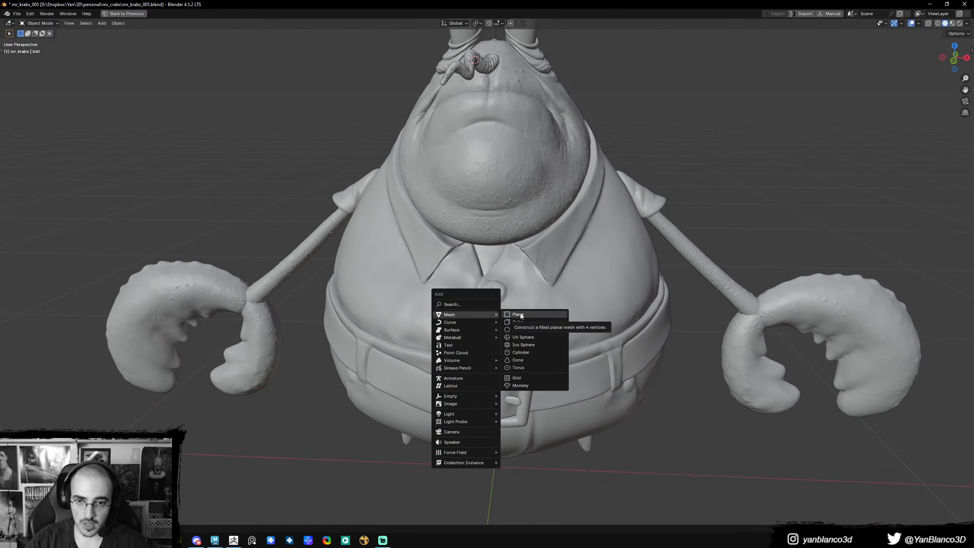
pyautogui.click(540, 329)
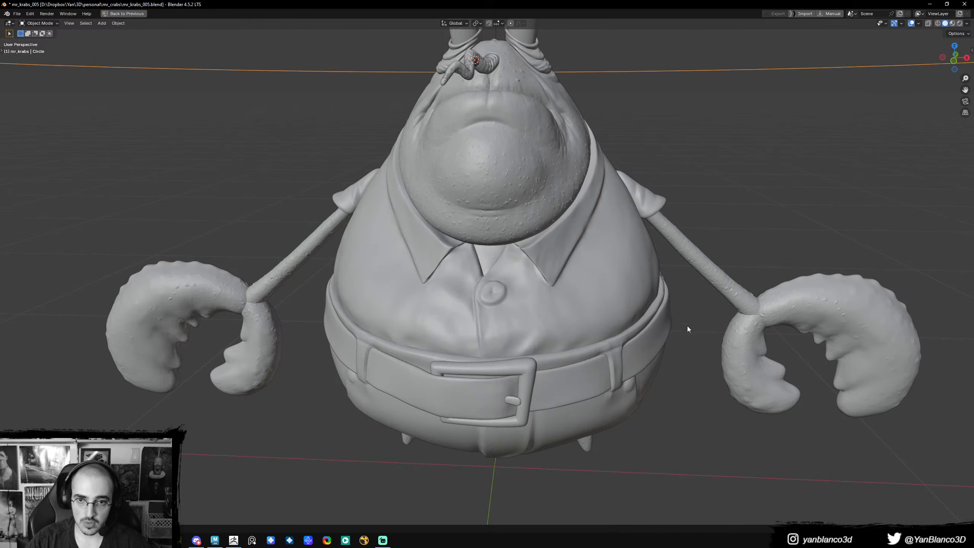
pyautogui.press('Tab')
pyautogui.press('s')
pyautogui.click(546, 220)
pyautogui.moveTo(599, 246); pyautogui.dragTo(510, 257, button='middle')
pyautogui.press('Tab')
pyautogui.press('g')
pyautogui.click(659, 408)
pyautogui.moveTo(659, 370); pyautogui.dragTo(644, 384, button='middle')
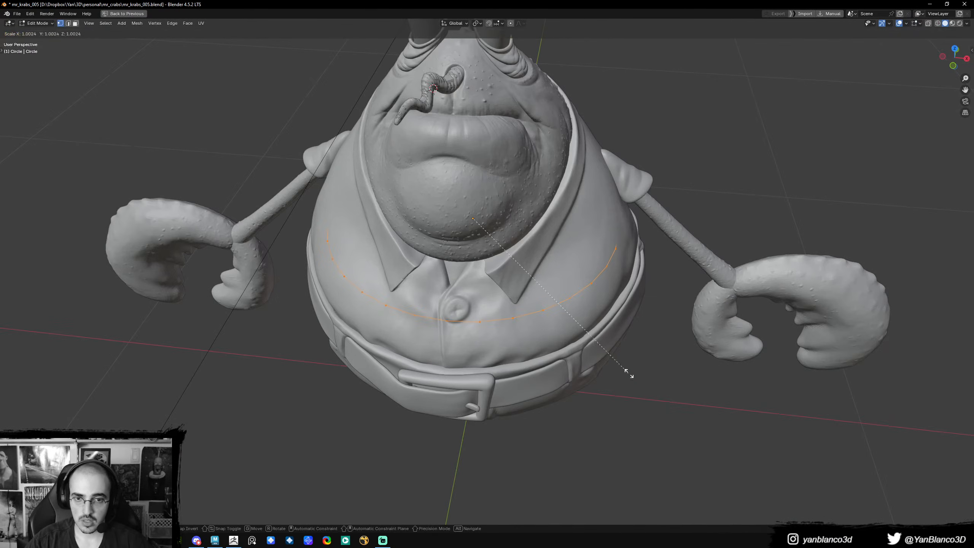
# - Tilt and move the circle in side view to follow the belt's upper edge
pyautogui.press('Tab')
pyautogui.press('KP_3')
pyautogui.press('g')
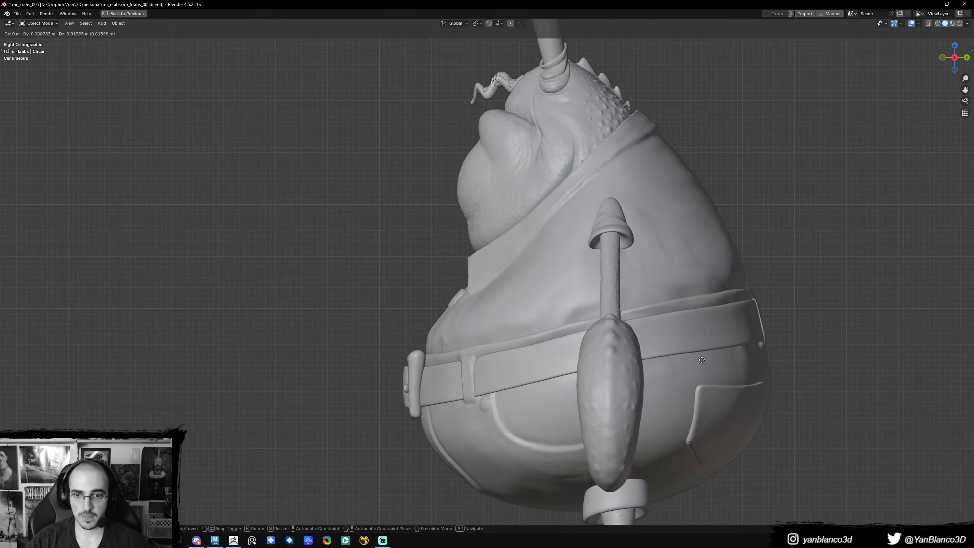
pyautogui.press('r')
pyautogui.click(740, 202)
pyautogui.press('g')
pyautogui.click(731, 183)
# - Scale the circle along X to fit the torso's width and rotate it slightly about Z
pyautogui.moveTo(730, 183); pyautogui.dragTo(769, 245, button='middle')
pyautogui.press('Tab')
pyautogui.press('s')
pyautogui.press('x')
pyautogui.press('x')
pyautogui.press('x')
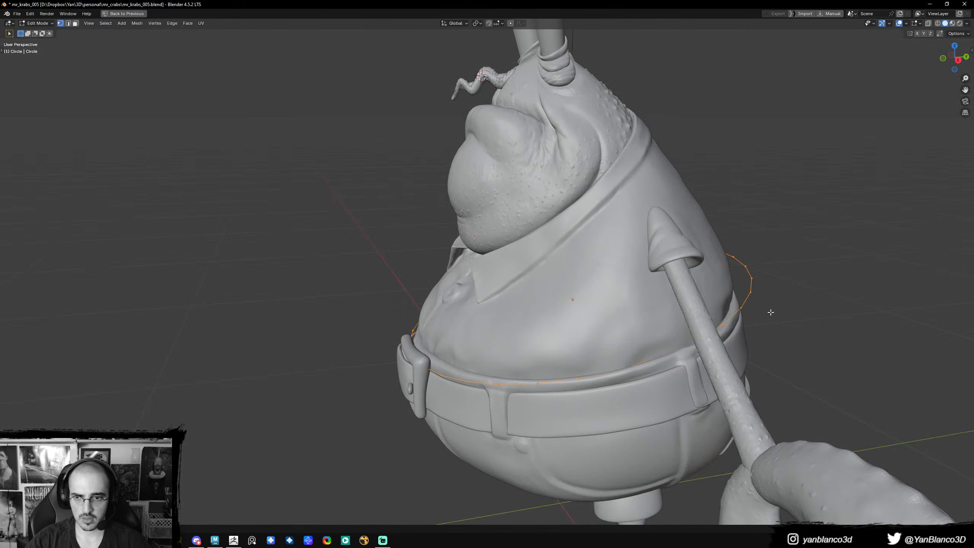
pyautogui.click(753, 328)
pyautogui.moveTo(754, 328); pyautogui.dragTo(736, 353, button='middle')
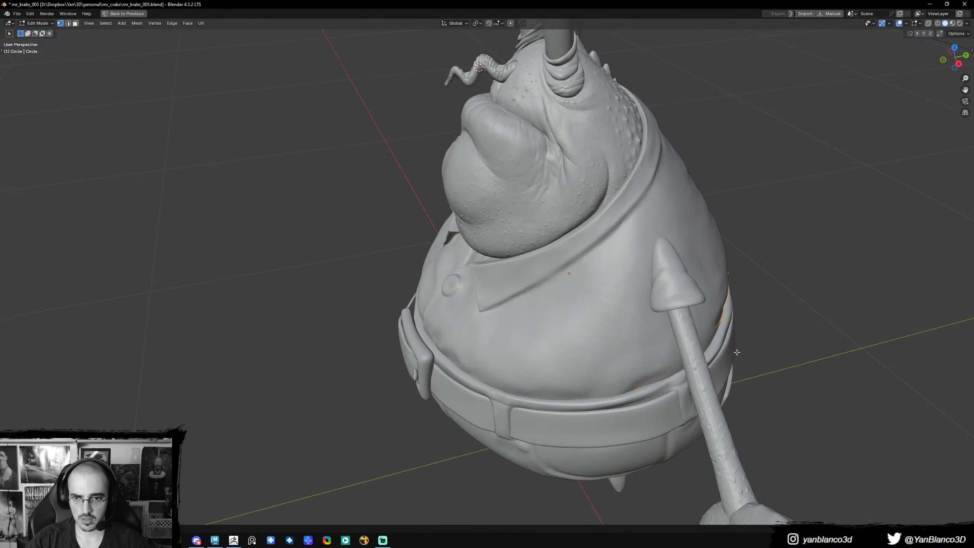
pyautogui.click(756, 348)
pyautogui.press('r')
pyautogui.press('z')
pyautogui.moveTo(727, 340); pyautogui.dragTo(742, 322, button='middle')
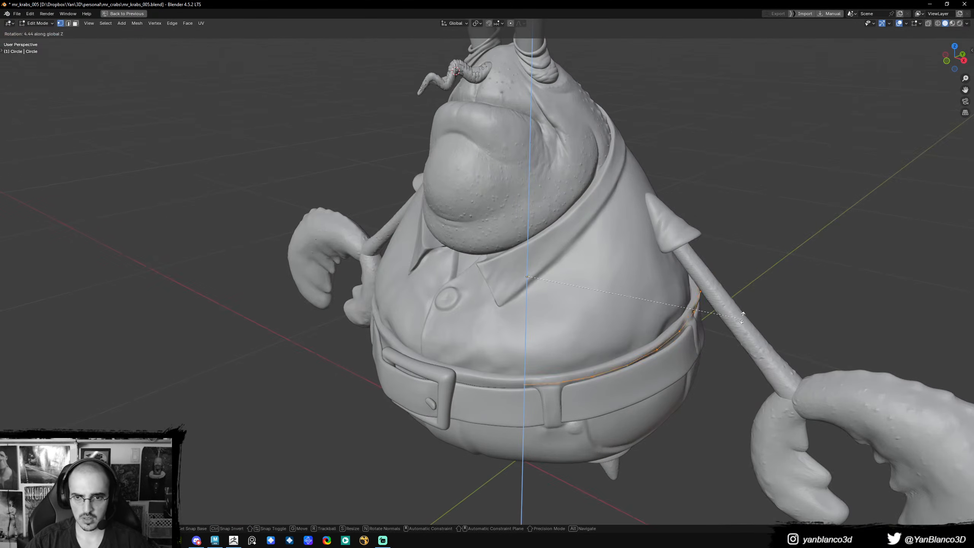
pyautogui.click(743, 338)
# - Extrude the circle upward along Z, narrow its upper rim to the shirt's taper, and rescale the shell along Z
pyautogui.press('e')
pyautogui.press('z')
pyautogui.click(743, 279)
pyautogui.press('s')
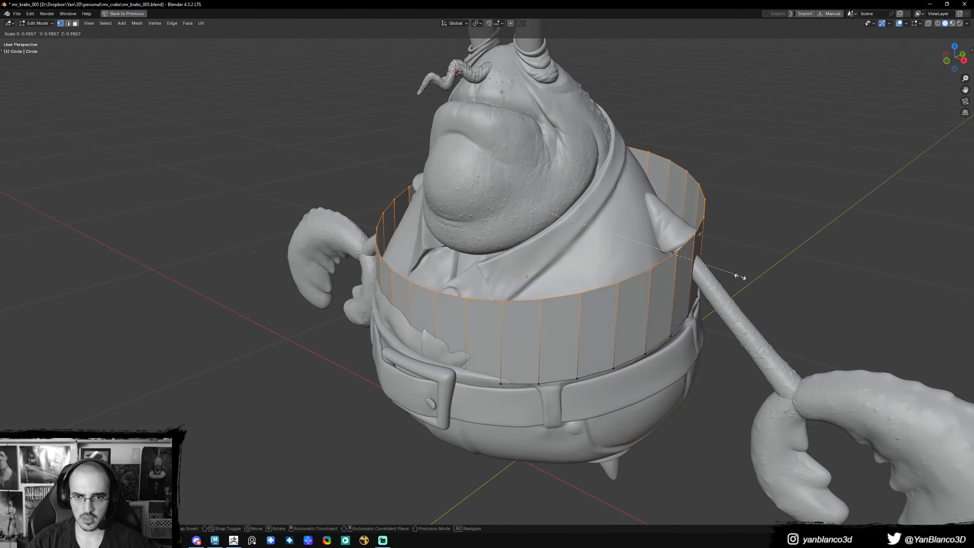
pyautogui.click(650, 268)
pyautogui.moveTo(650, 268); pyautogui.dragTo(674, 303, button='middle')
pyautogui.press('a')
pyautogui.press('s')
pyautogui.rightClick(761, 294)
pyautogui.moveTo(702, 385); pyautogui.dragTo(568, 245, button='middle')
pyautogui.press('s')
pyautogui.press('z')
pyautogui.click(680, 375)
# - Select the shell's upper rim and align it with the slanted collar line in side view
pyautogui.hotkey('alt', 'z')
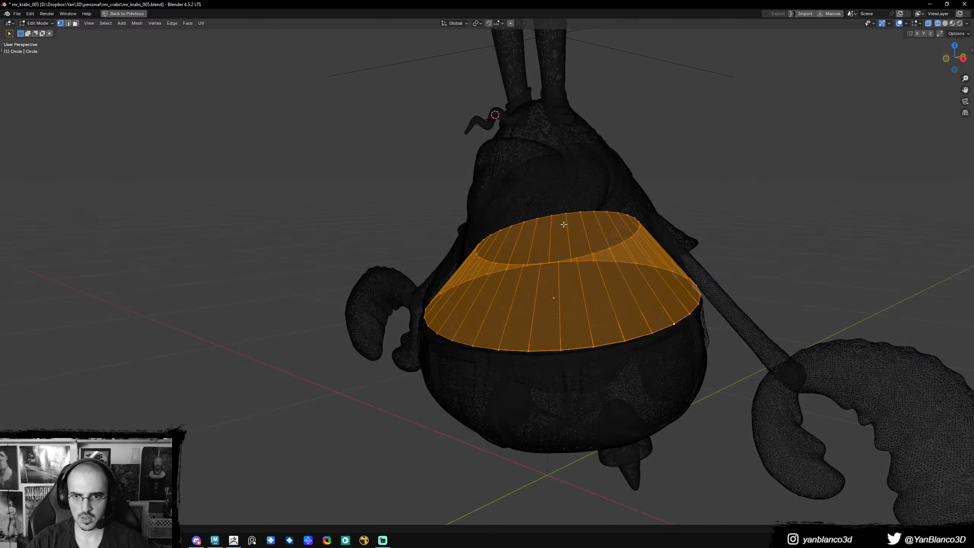
pyautogui.keyDown('alt'); pyautogui.click(580, 218); pyautogui.keyUp('alt')
pyautogui.hotkey('alt', 'z')
pyautogui.hotkey('alt', 'a')
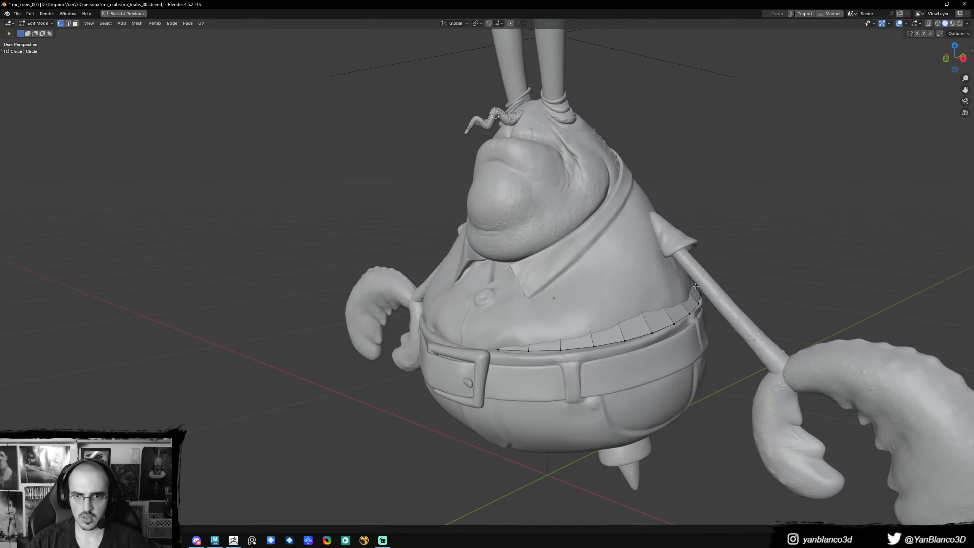
pyautogui.moveTo(696, 283); pyautogui.dragTo(660, 304, button='middle')
pyautogui.press('KP_3')
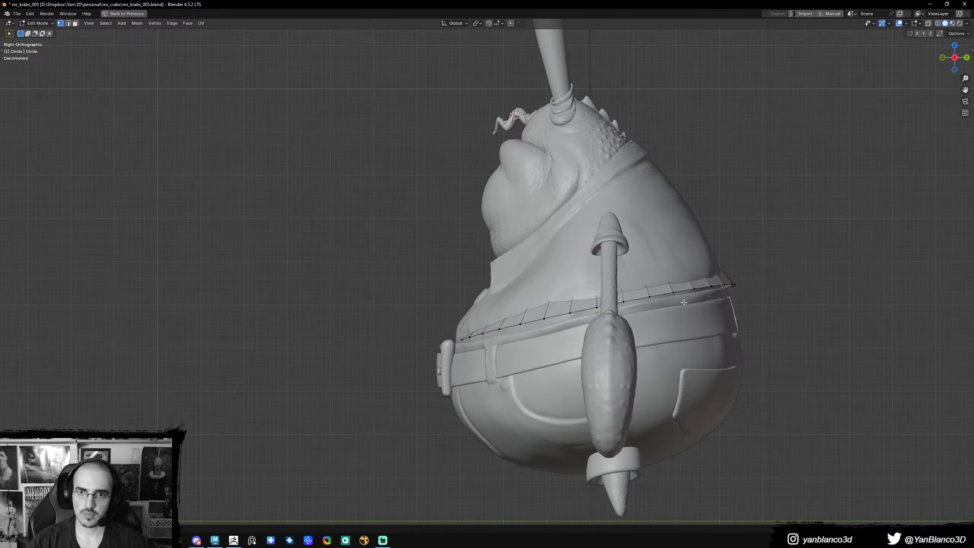
pyautogui.hotkey('shift', 'z')
pyautogui.press('g')
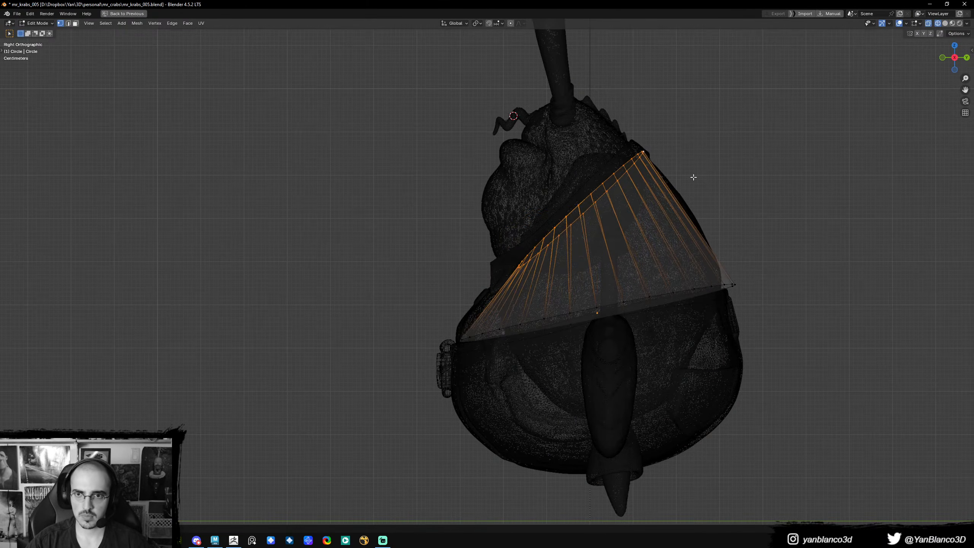
pyautogui.click(690, 183)
# - Scale the shell's upper rim along X in front view to match the neckline's width
pyautogui.press('KP_1')
pyautogui.hotkey('shift', 'z')
pyautogui.press('s')
pyautogui.press('x')
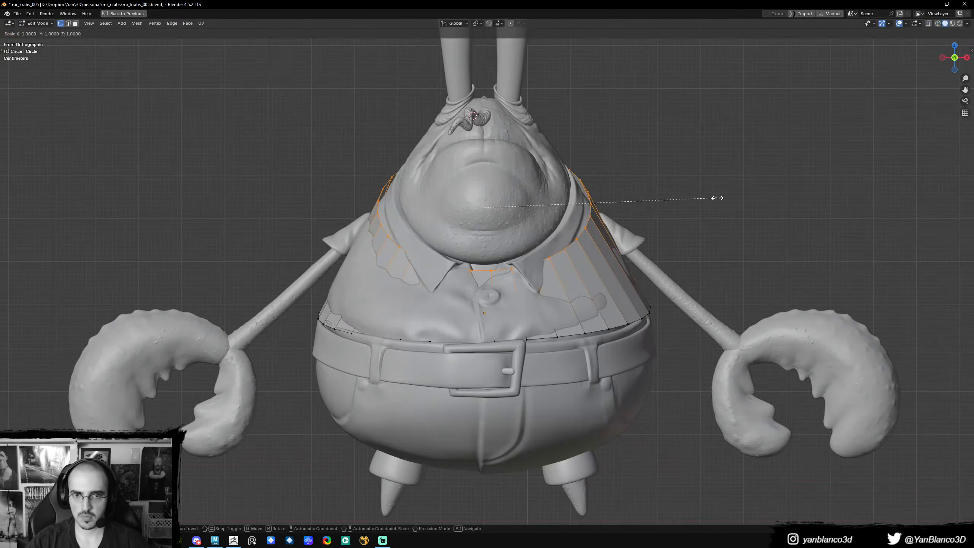
pyautogui.click(699, 201)
# - Add a horizontal edge loop around the middle of the shirt shell and fatten it toward the torso's surface
pyautogui.moveTo(699, 201); pyautogui.dragTo(640, 265, button='middle')
pyautogui.hotkey('ctrl', 'r')
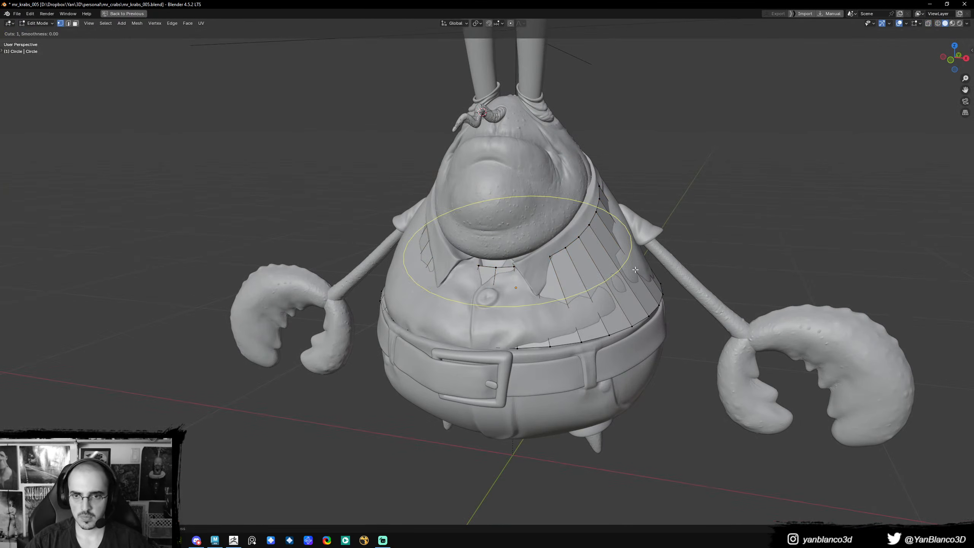
pyautogui.click(635, 270)
pyautogui.click(667, 273)
pyautogui.click(676, 270)
pyautogui.hotkey('alt', 's')
pyautogui.click(680, 271)
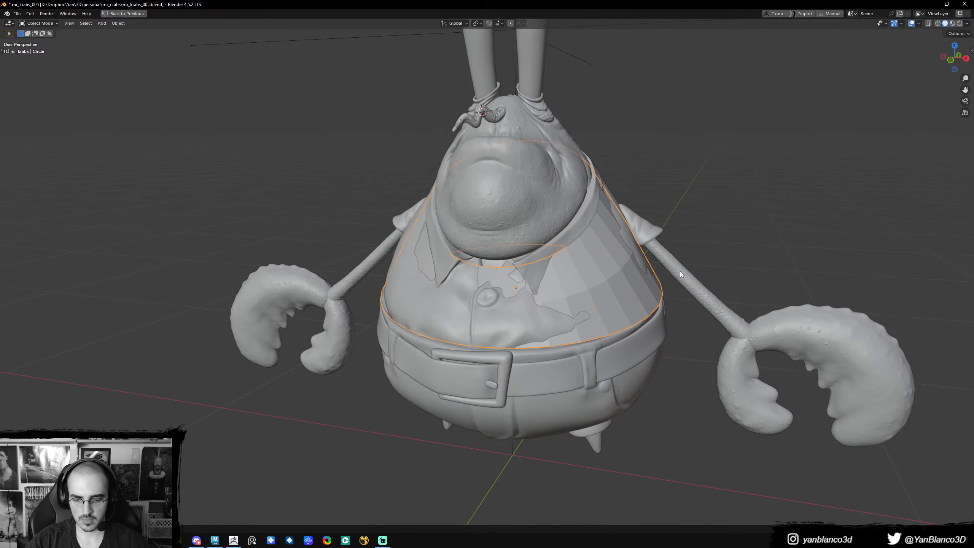
# - Try clearing the shirt shell's location, and undo the reset
pyautogui.press('n')
pyautogui.press('n')
pyautogui.moveTo(678, 219); pyautogui.dragTo(703, 215, button='middle')
pyautogui.press('KP_1')
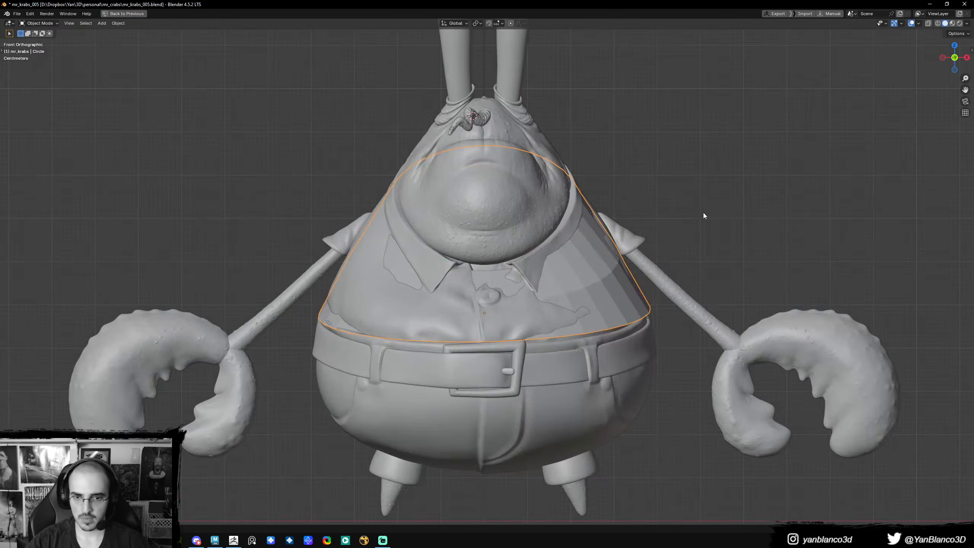
pyautogui.scroll(-4, 687, 202)
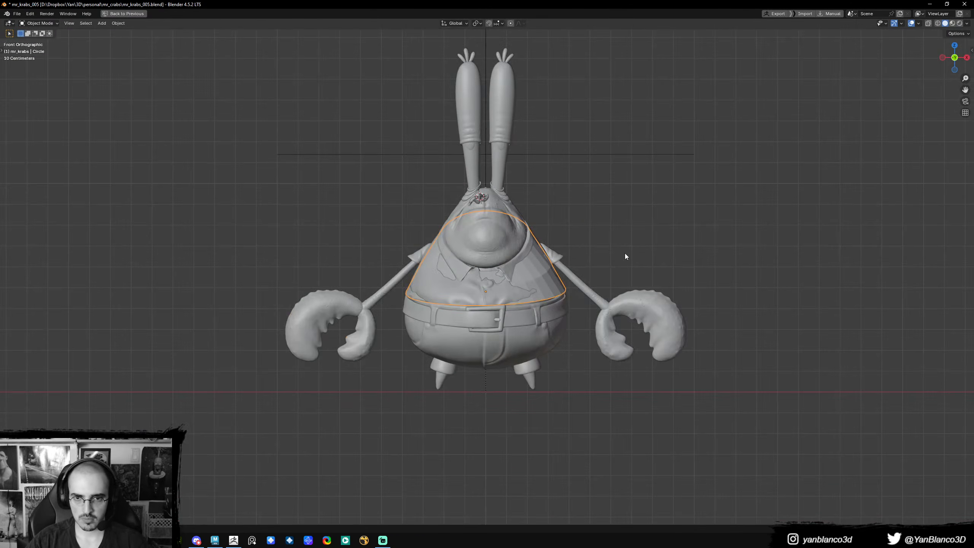
pyautogui.hotkey('alt', 'g')
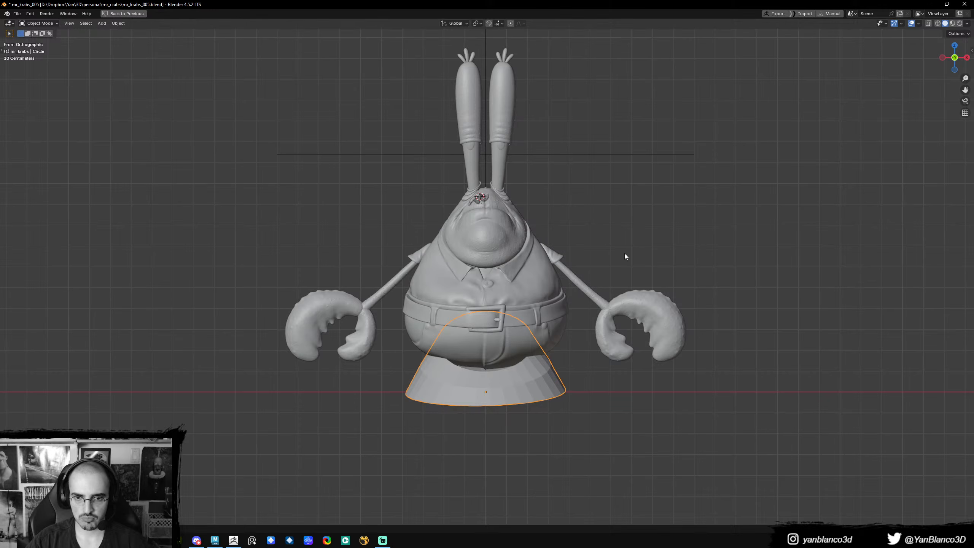
pyautogui.hotkey('ctrl', 'z')
# - Rescale the shirt shell's middle edge loop to fit the torso more closely
pyautogui.scroll(2, 625, 257)
pyautogui.press('Tab')
pyautogui.moveTo(597, 280); pyautogui.dragTo(601, 284, button='middle')
pyautogui.press('s')
pyautogui.click(583, 283)
# - Bevel the front center edges of the shirt shell into a narrow strip and delete its faces
pyautogui.moveTo(500, 270); pyautogui.dragTo(496, 278, button='middle')
pyautogui.scroll(2, 494, 278)
pyautogui.hotkey('shift', 'z')
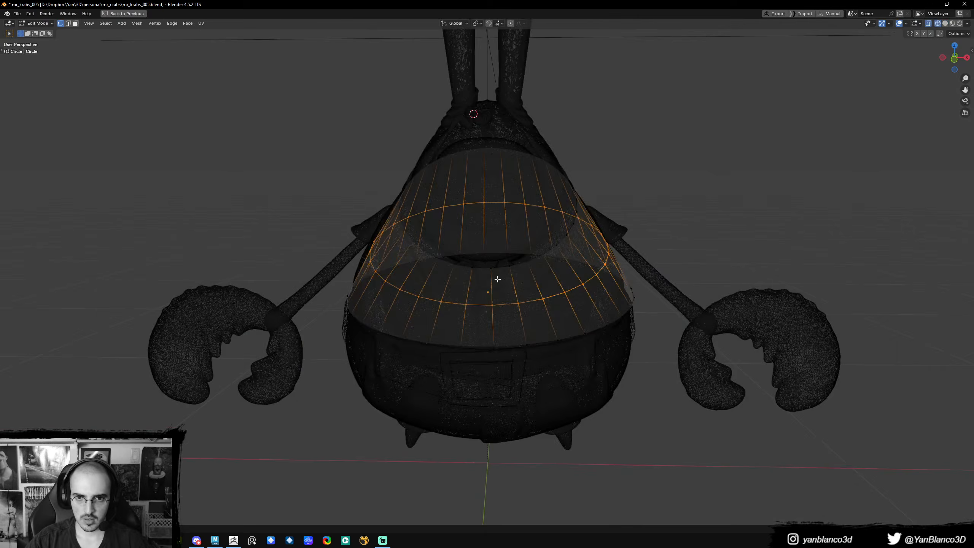
pyautogui.click(491, 271)
pyautogui.press('x')
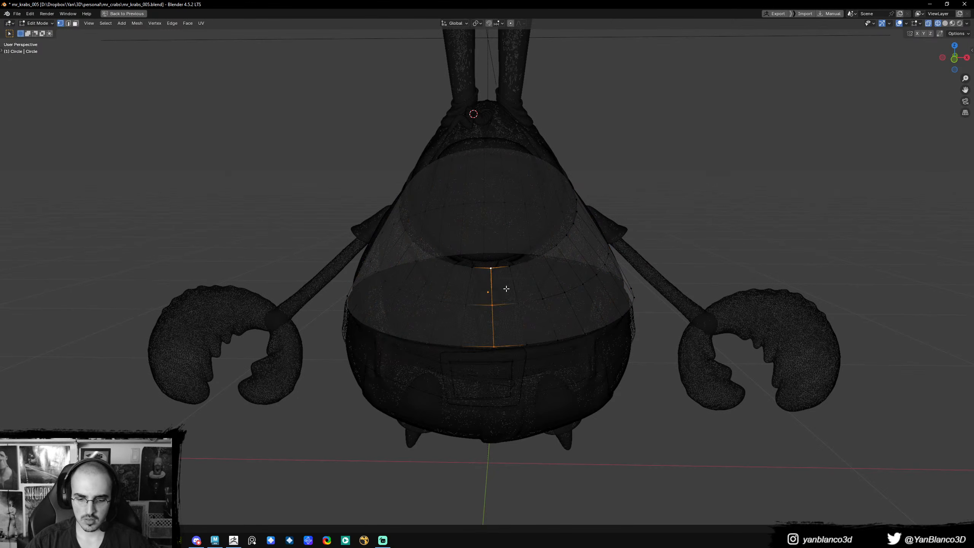
pyautogui.hotkey('ctrl', 'b')
pyautogui.click(583, 293)
pyautogui.press('x')
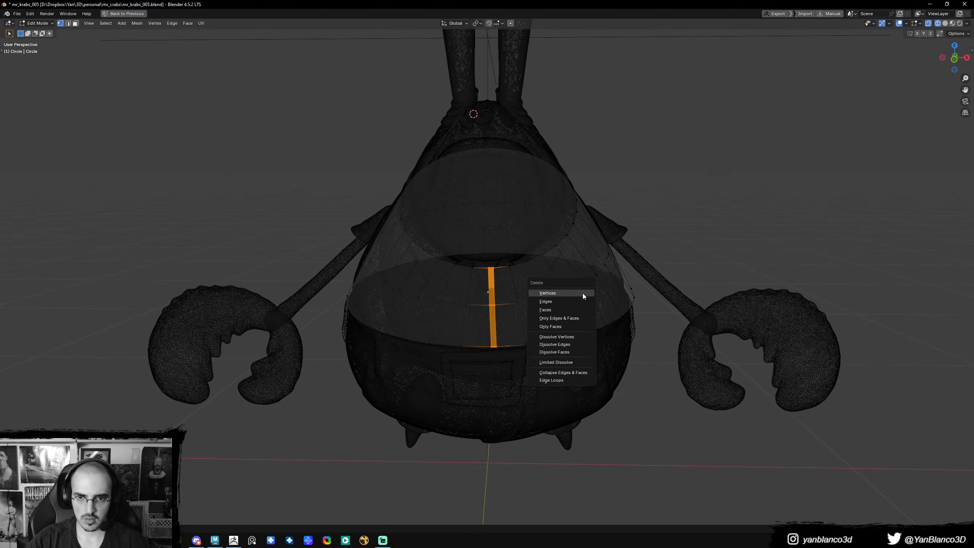
pyautogui.press('f')
# - Try to resize a ring of edges and place it along the shirt's collar line in side view
pyautogui.scroll(2, 580, 292)
pyautogui.hotkey('shift', 'z')
pyautogui.moveTo(502, 279); pyautogui.dragTo(564, 305, button='middle')
pyautogui.press('s')
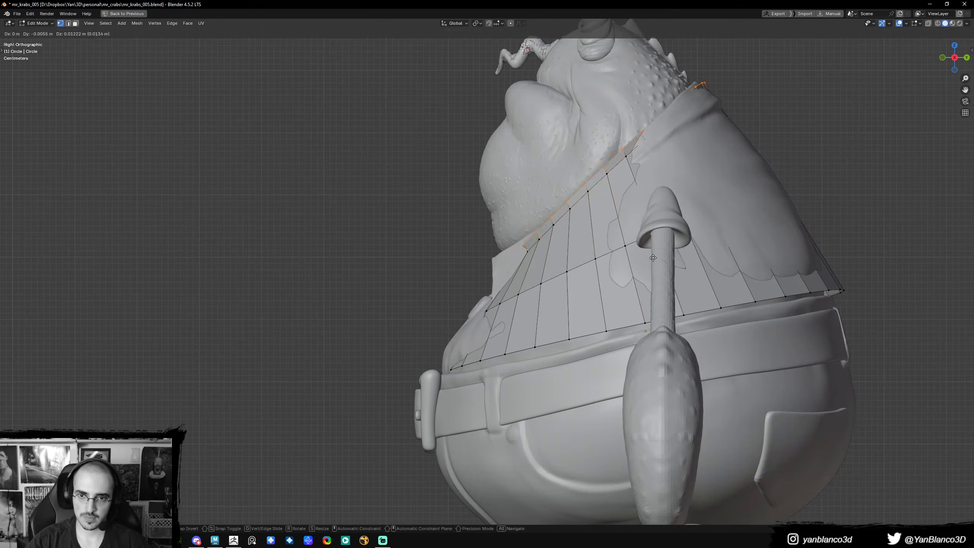
pyautogui.click(739, 247)
pyautogui.press('g')
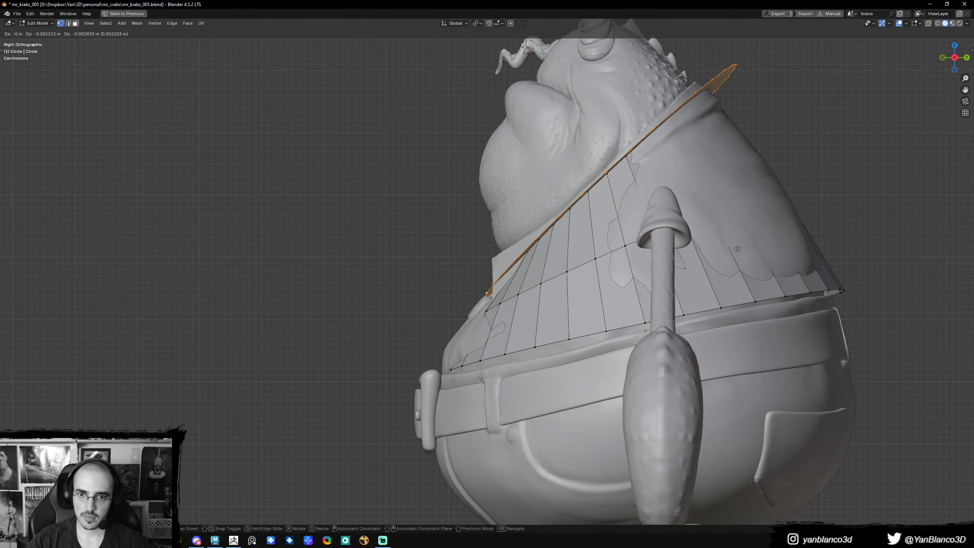
pyautogui.click(736, 257)
# - Try to tilt, shrink and vertically shift the ring to follow the shirt's collar
pyautogui.press('r')
pyautogui.click(757, 277)
pyautogui.press('s')
pyautogui.click(725, 273)
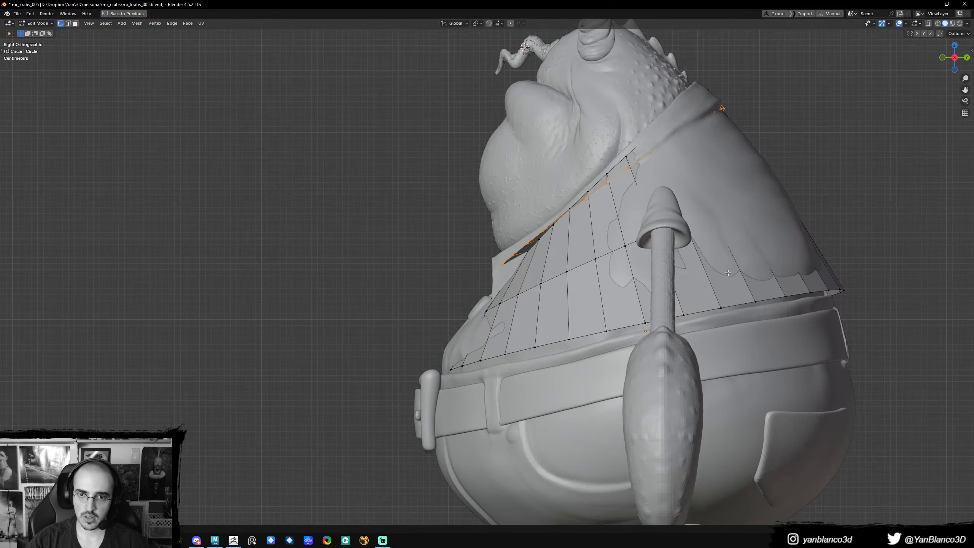
pyautogui.press('r')
pyautogui.click(760, 259)
pyautogui.moveTo(760, 259); pyautogui.dragTo(583, 333, button='middle')
pyautogui.press('g')
pyautogui.press('z')
pyautogui.click(668, 253)
# - Leave mesh editing and delete the shirt shell object
pyautogui.press('Tab')
pyautogui.scroll(-2, 634, 265)
pyautogui.press('Delete')
# - Add a UV sphere mesh for retopologizing the crab's upright eyes
pyautogui.scroll(4, 566, 277)
pyautogui.scroll(-4, 600, 296)
pyautogui.scroll(-1, 580, 299)
pyautogui.keyDown('shift'); pyautogui.moveTo(531, 213); pyautogui.dragTo(534, 249, button='middle'); pyautogui.keyUp('shift')
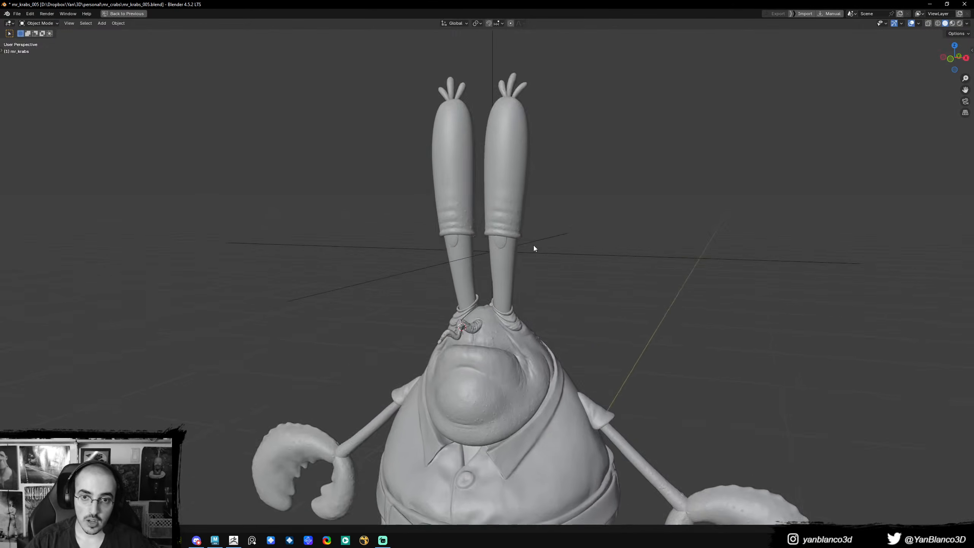
pyautogui.scroll(4, 534, 250)
pyautogui.keyDown('shift'); pyautogui.moveTo(539, 200); pyautogui.dragTo(514, 276, button='middle'); pyautogui.keyUp('shift')
pyautogui.scroll(-4, 534, 292)
pyautogui.scroll(4, 522, 280)
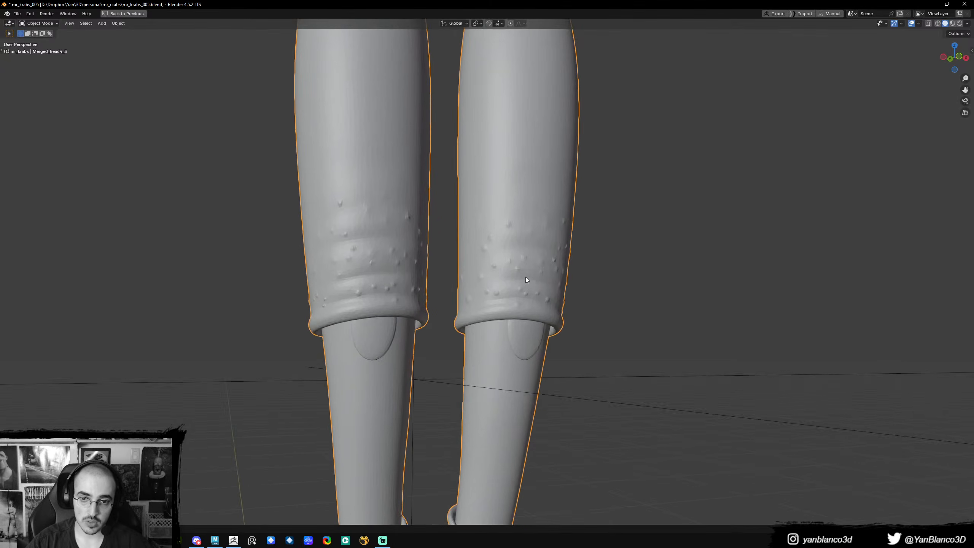
pyautogui.scroll(-4, 523, 307)
pyautogui.scroll(3, 515, 296)
pyautogui.hotkey('shift', 'a')
pyautogui.moveTo(514, 294)
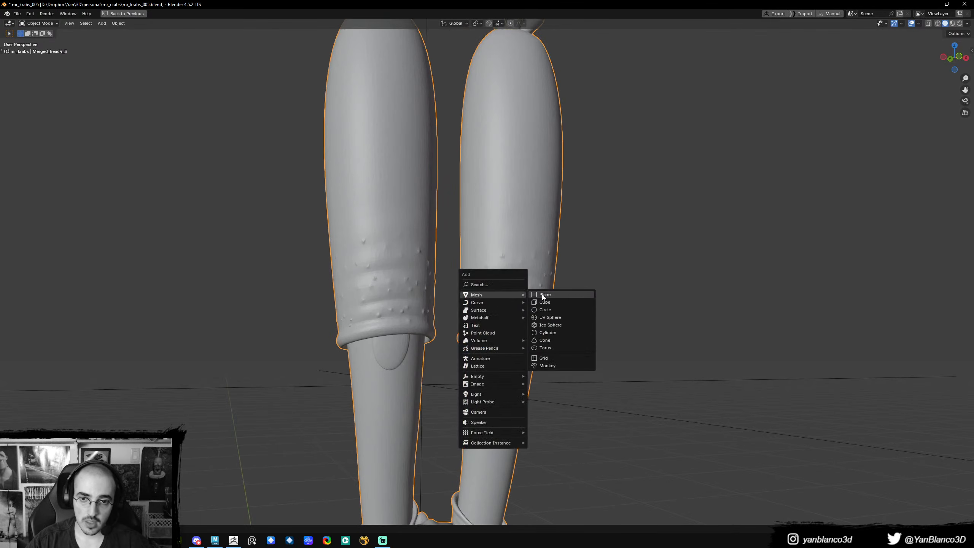
pyautogui.click(557, 319)
# - Scale the sphere down to about the eyes' size and place it beside them in front view
pyautogui.press('KP_1')
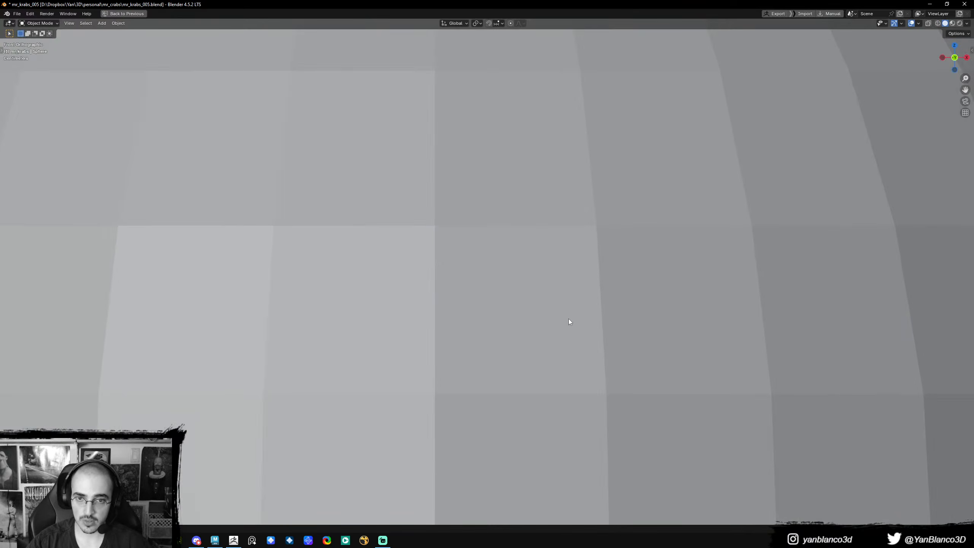
pyautogui.press('Tab')
pyautogui.scroll(-10, 571, 307)
pyautogui.press('s')
pyautogui.click(510, 338)
pyautogui.scroll(3, 511, 338)
pyautogui.press('Tab')
pyautogui.press('g')
pyautogui.click(610, 264)
pyautogui.scroll(2, 611, 264)
# - Delete the faces of the sphere's lower half to leave an open dome
pyautogui.press('Tab')
pyautogui.moveTo(467, 335); pyautogui.dragTo(634, 267)
pyautogui.press('x')
pyautogui.click(635, 267)
pyautogui.hotkey('shift', 'z')
pyautogui.keyDown('shift'); pyautogui.moveTo(639, 265); pyautogui.dragTo(635, 277, button='middle'); pyautogui.keyUp('shift')
pyautogui.scroll(2, 629, 285)
pyautogui.hotkey('ctrl', 'z')
pyautogui.press('x')
pyautogui.click(624, 306)
pyautogui.hotkey('ctrl', 'z')
pyautogui.press('x')
pyautogui.press('f')
# - Scale the whole dome horizontally without changing its height, narrowing it to roughly the eye's width
pyautogui.press('a')
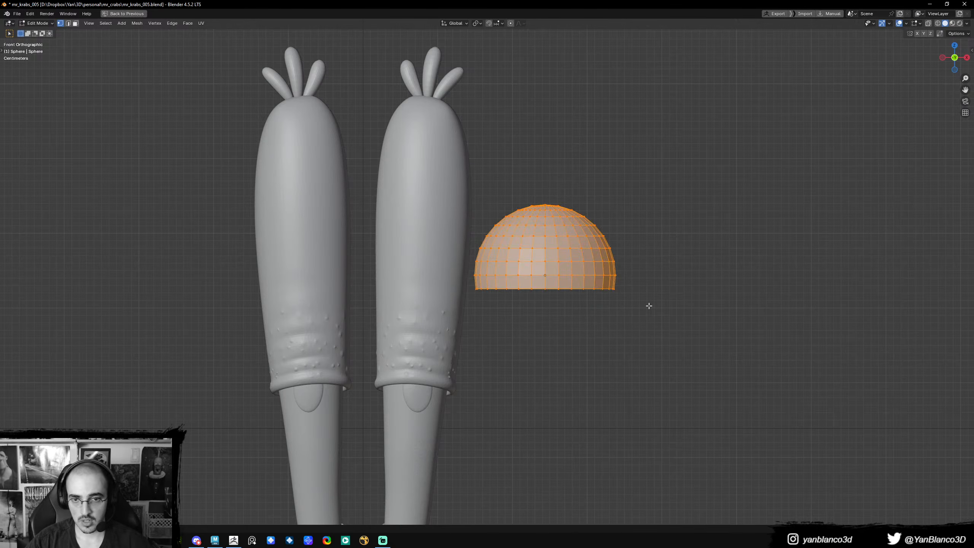
pyautogui.press('s')
pyautogui.hotkey('shift', 'z')
pyautogui.click(570, 286)
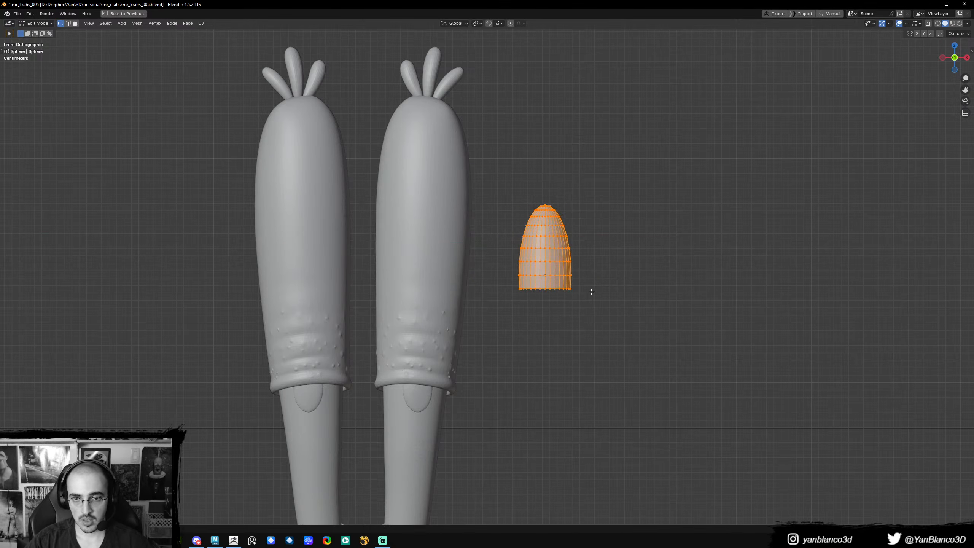
pyautogui.press('s')
pyautogui.click(638, 296)
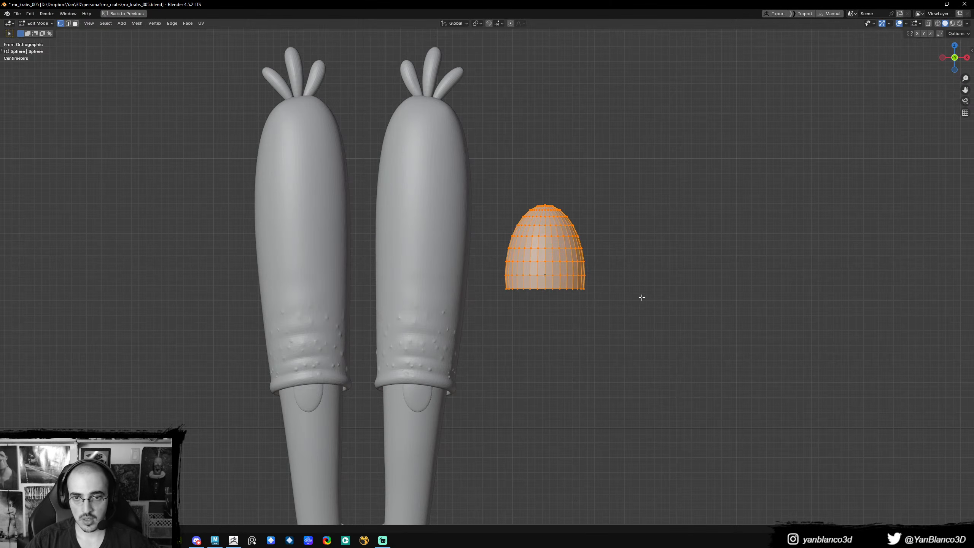
# - Move the dome onto the rounded tip of one eye in front and side views and adjust its scale
pyautogui.press('g')
pyautogui.click(550, 196)
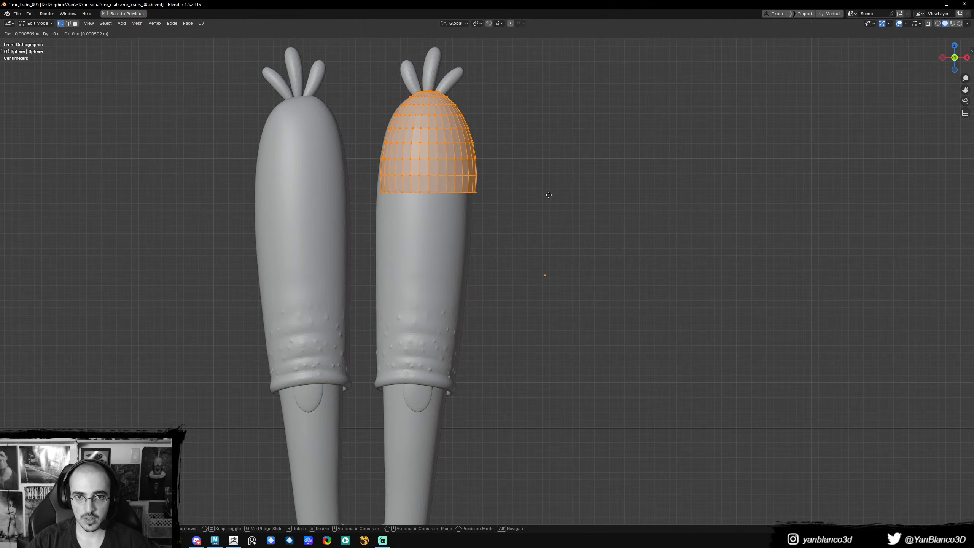
pyautogui.press('KP_3')
pyautogui.press('g')
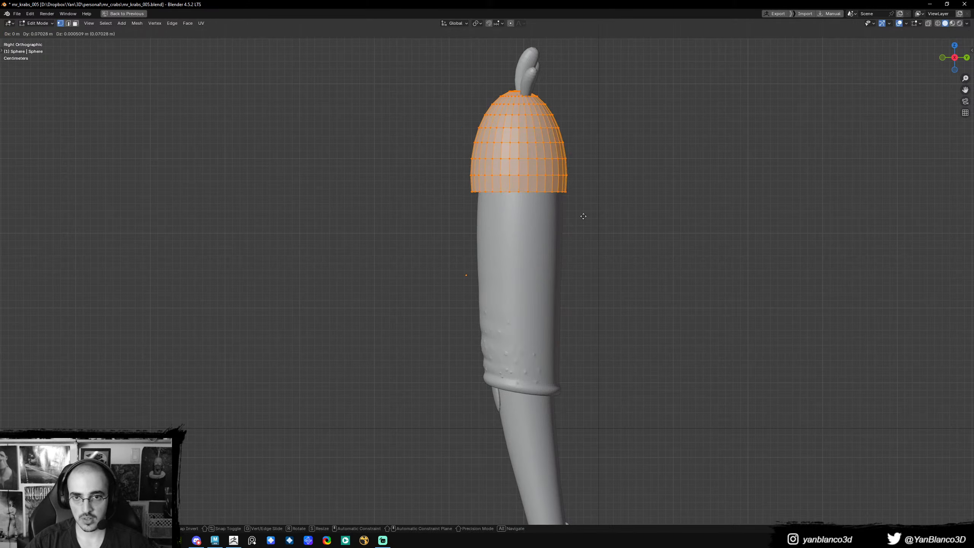
pyautogui.click(584, 224)
pyautogui.press('s')
pyautogui.click(578, 223)
pyautogui.press('g')
pyautogui.click(574, 221)
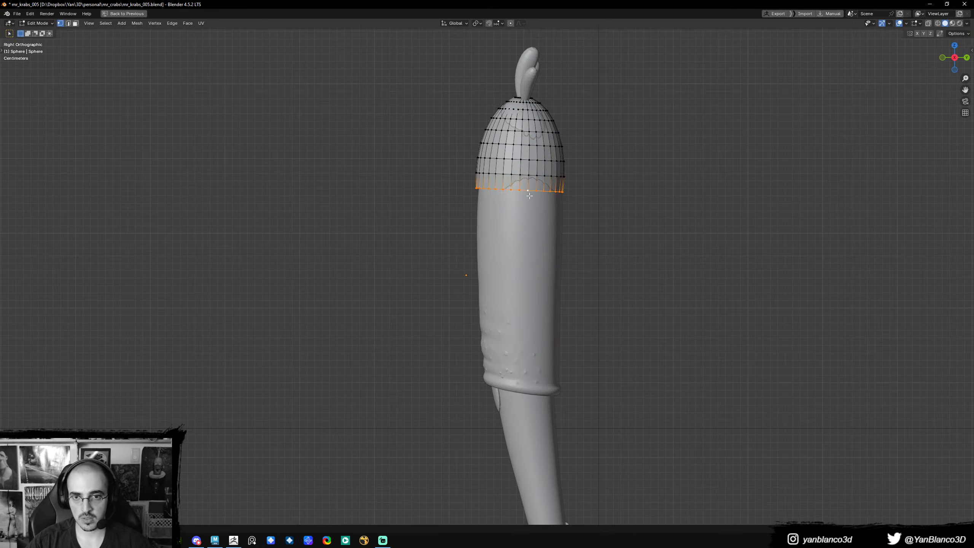
# - Extrude the dome's open edge down to the eye's tilted lower rim and divide the new wall with evenly spaced edge loops
pyautogui.press('e')
pyautogui.press('z')
pyautogui.click(563, 386)
pyautogui.press('r')
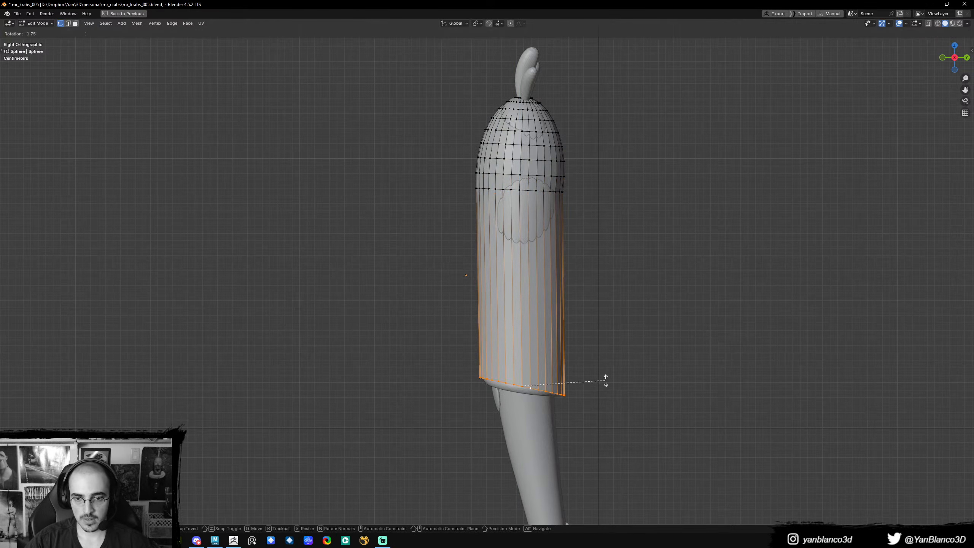
pyautogui.click(608, 378)
pyautogui.hotkey('ctrl', 'r')
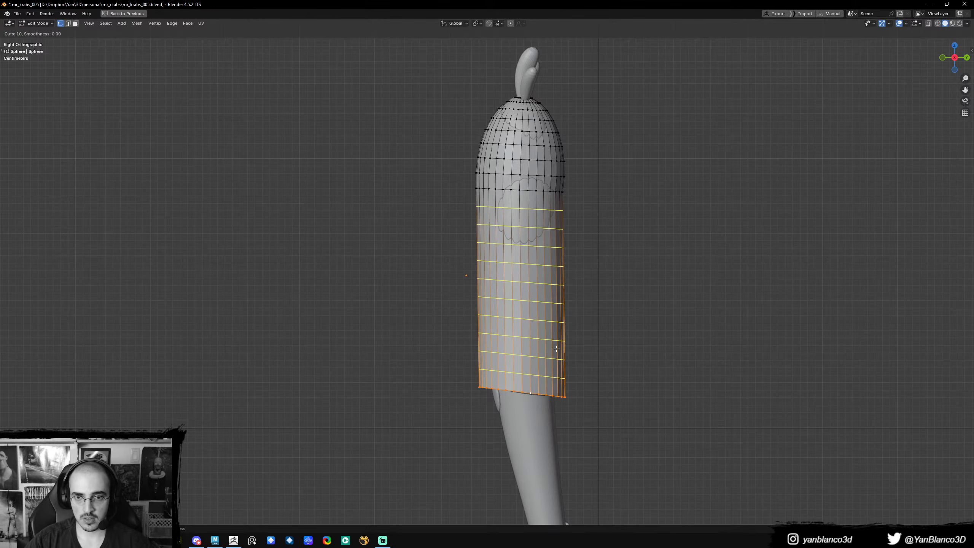
pyautogui.click(556, 349)
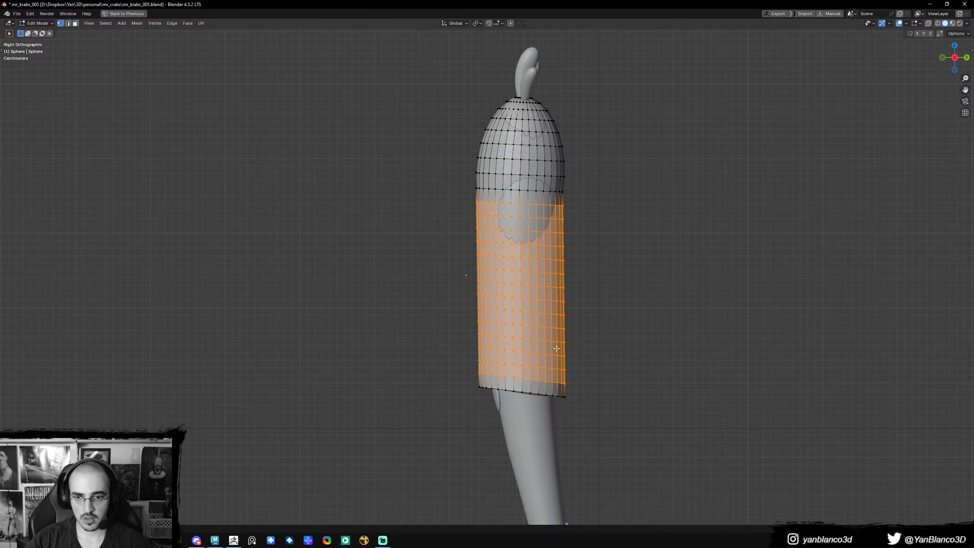
# - Reposition the eye shell object over the sculpted eye in front view
pyautogui.press('Tab')
pyautogui.press('KP_1')
pyautogui.press('g')
pyautogui.click(531, 323)
pyautogui.press('r')
pyautogui.rightClick(536, 323)
pyautogui.keyDown('shift'); pyautogui.moveTo(495, 295); pyautogui.dragTo(509, 298, button='middle'); pyautogui.keyUp('shift')
# - Rotate and shift the shell's entire mesh to match the lean of the sculpted eye
pyautogui.press('Tab')
pyautogui.press('a')
pyautogui.press('r')
pyautogui.click(573, 283)
pyautogui.press('g')
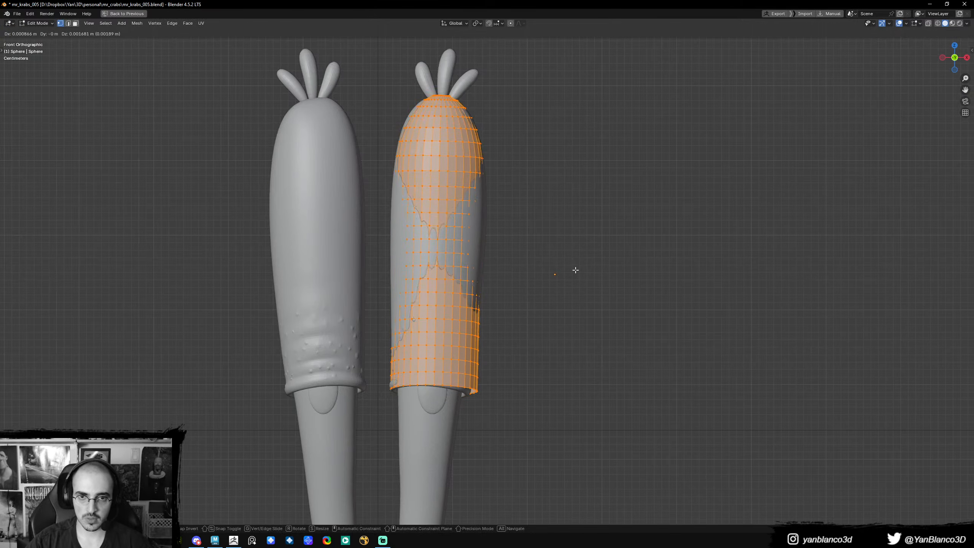
pyautogui.click(575, 270)
pyautogui.press('Tab')
# - Add a Shrinkwrap modifier to the eye shell with the eye sculpt as its target
pyautogui.click(478, 264)
pyautogui.hotkey('ctrl', 'alt', 'space')
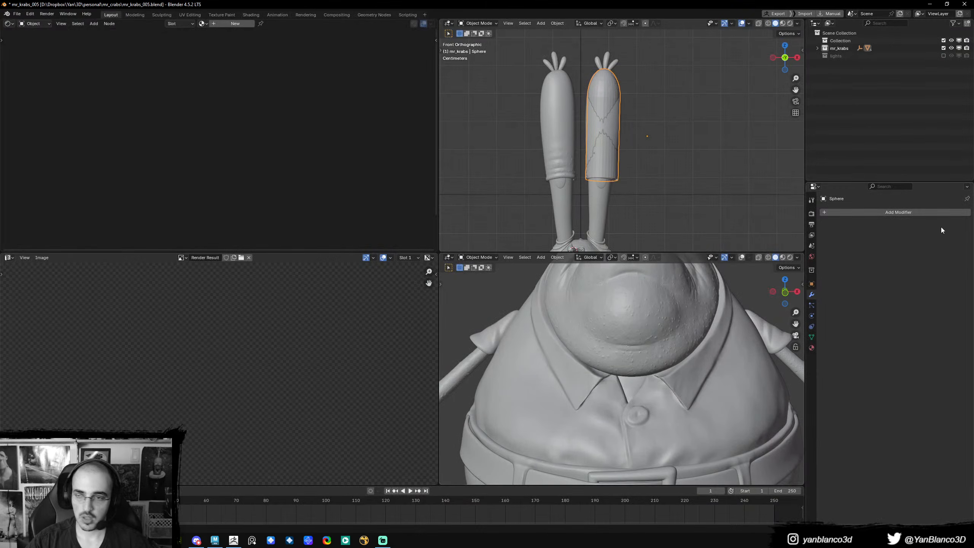
pyautogui.click(868, 214)
pyautogui.click(869, 214)
pyautogui.write('shrin')
pyautogui.press('Return')
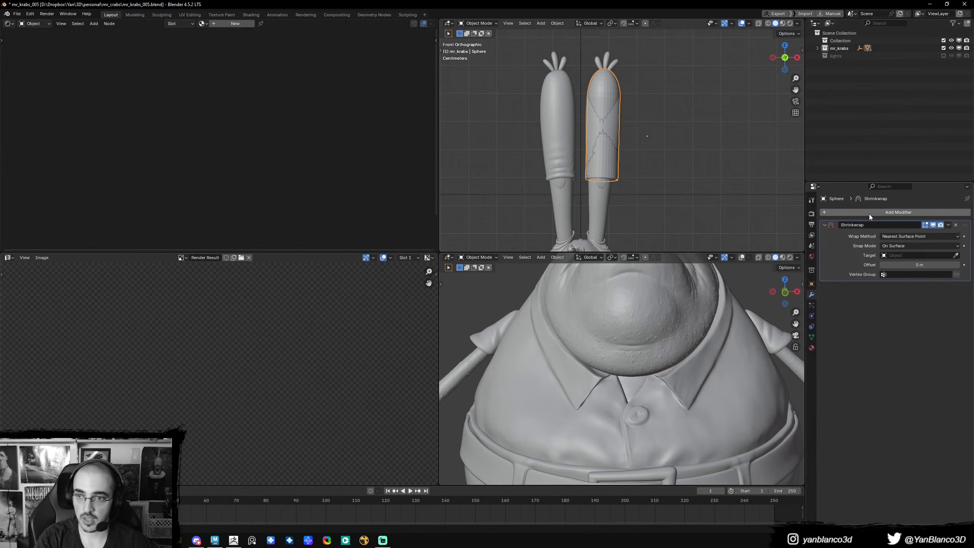
pyautogui.click(954, 254)
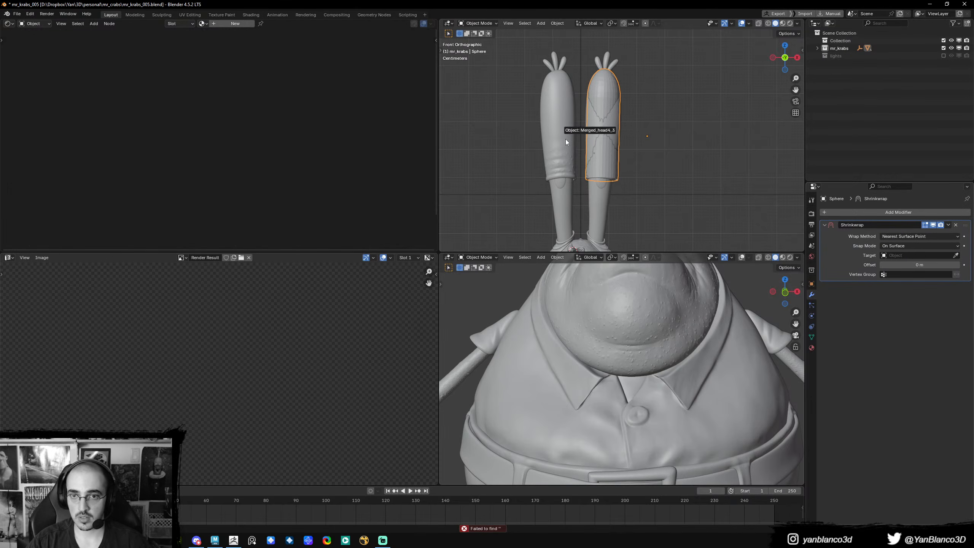
pyautogui.hotkey('ctrl', 'alt', 'space')
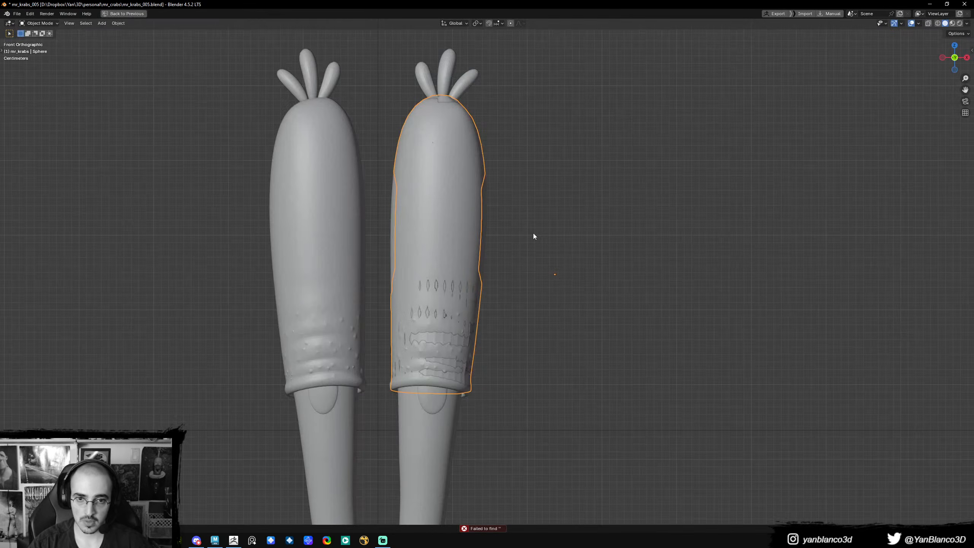
pyautogui.press('Tab')
pyautogui.press('s')
pyautogui.rightClick(604, 230)
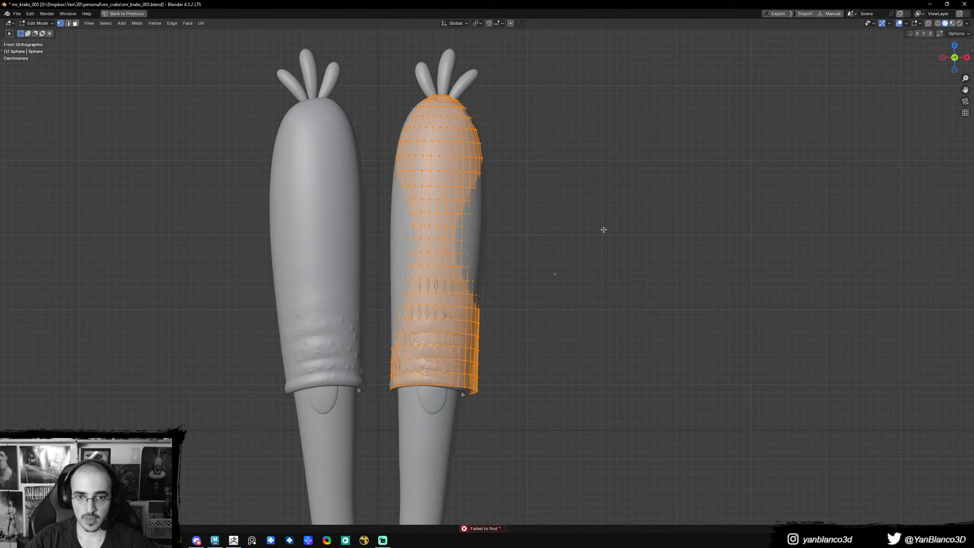
pyautogui.press('Tab')
# - Inflate the eye shell in Sculpt Mode with the Inflate/Deflate brush to push it out over the sculpted eye
pyautogui.hotkey('ctrl', 'Tab')
pyautogui.click(574, 318)
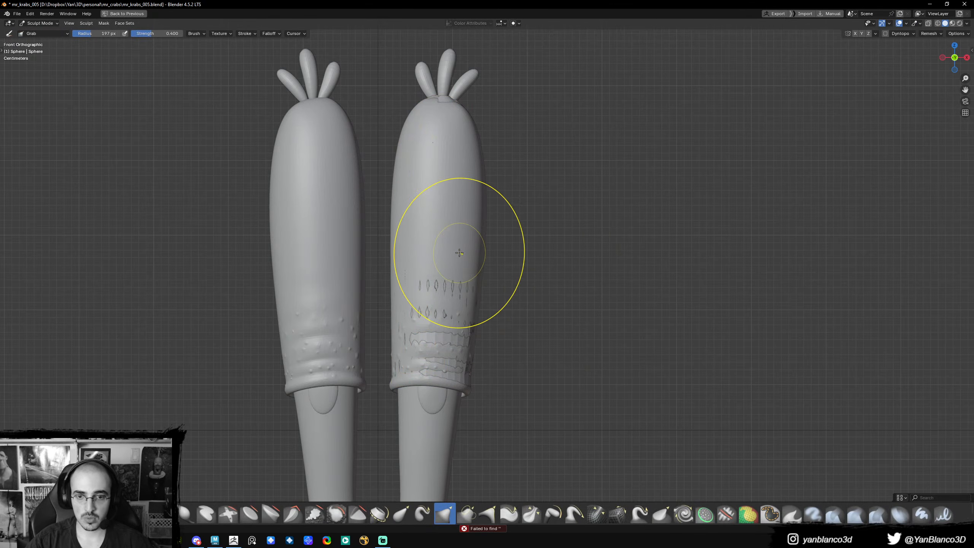
pyautogui.press('i')
pyautogui.hotkey('shift', 'z')
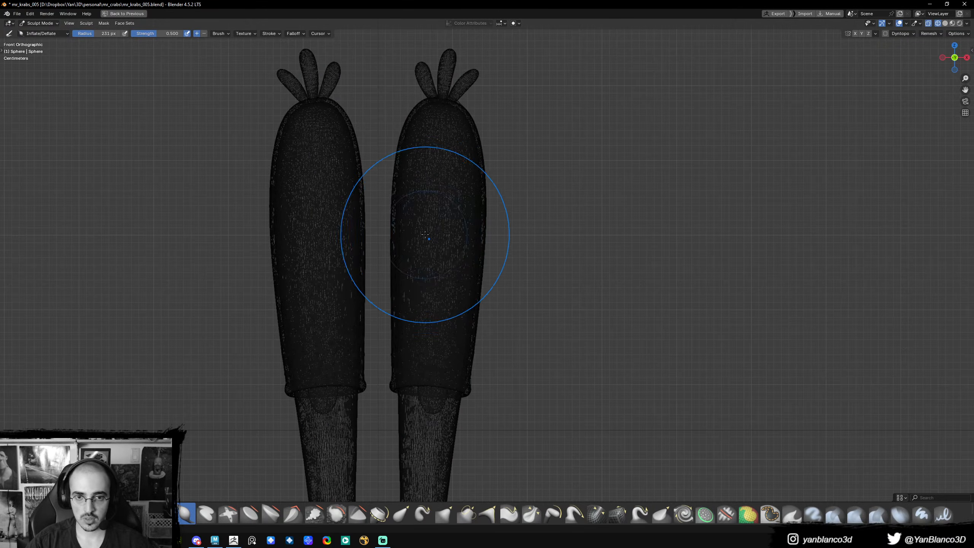
pyautogui.hotkey('shift', 'z')
pyautogui.moveTo(412, 235); pyautogui.dragTo(425, 252, button='middle')
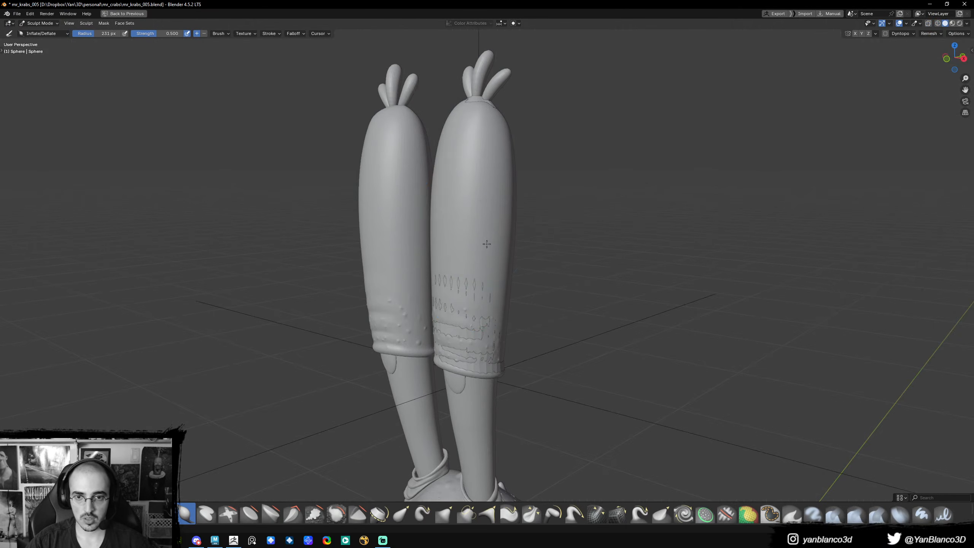
pyautogui.moveTo(489, 220)
pyautogui.mouseDown(button='middle')
pyautogui.moveTo(557, 257)
pyautogui.moveTo(576, 242)
pyautogui.moveTo(667, 242)
pyautogui.mouseUp(button='middle')
# - Check the inflated shell's wireframe, return to Object Mode and apply its Shrinkwrap modifier
pyautogui.press('Tab')
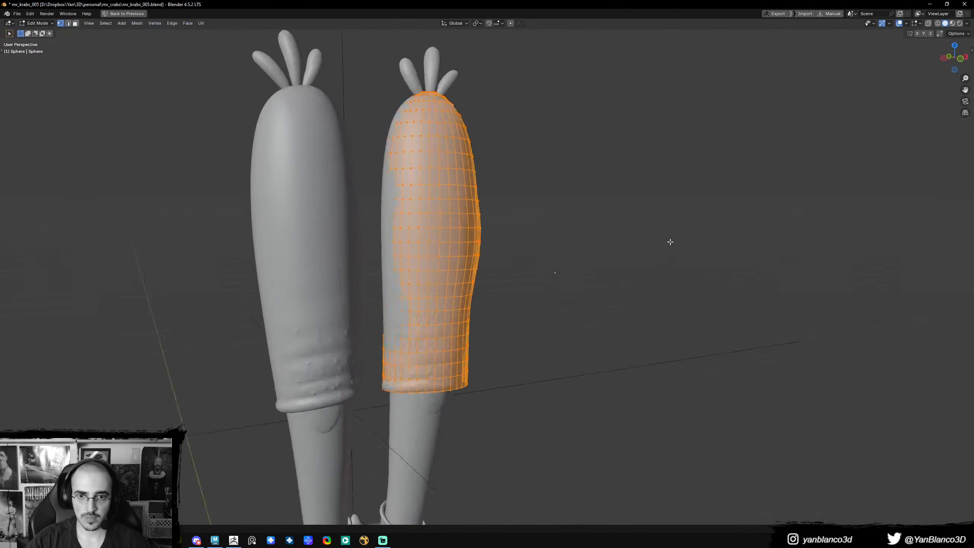
pyautogui.press('Tab')
pyautogui.moveTo(393, 261); pyautogui.dragTo(414, 211, button='middle')
pyautogui.hotkey('ctrl', 'Tab')
pyautogui.click(444, 243)
pyautogui.hotkey('ctrl', 'space')
pyautogui.hotkey('ctrl', 'a')
pyautogui.hotkey('ctrl', 'space')
# - Inspect the eye shell in isolation and compare it with the whole character
pyautogui.press('KP_Divide')
pyautogui.hotkey('ctrl', 'alt', 'shift', 'c')
pyautogui.click(646, 218)
pyautogui.moveTo(648, 236); pyautogui.dragTo(622, 233, button='middle')
pyautogui.press('KP_Divide')
pyautogui.moveTo(546, 267); pyautogui.dragTo(595, 247, button='middle')
pyautogui.scroll(-4, 548, 300)
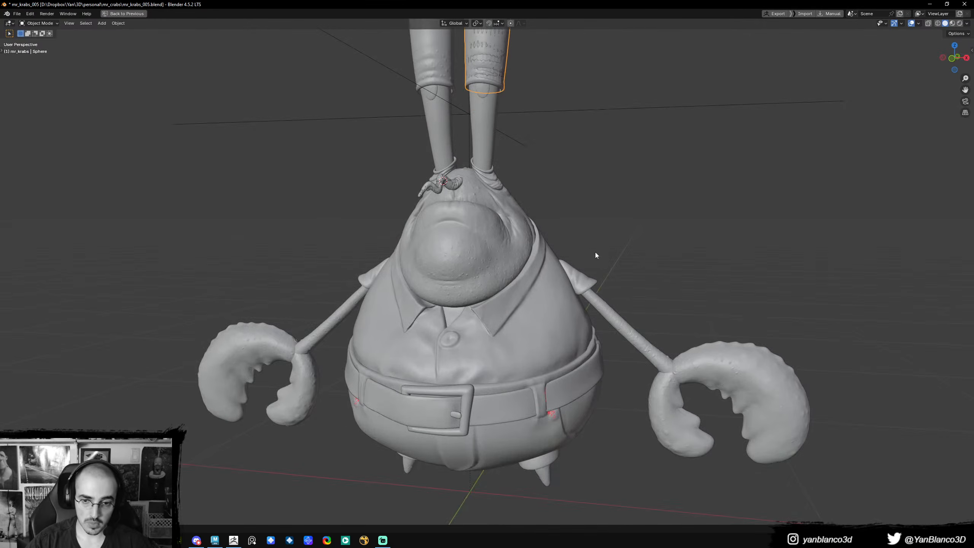
pyautogui.moveTo(522, 102); pyautogui.dragTo(519, 232, button='middle')
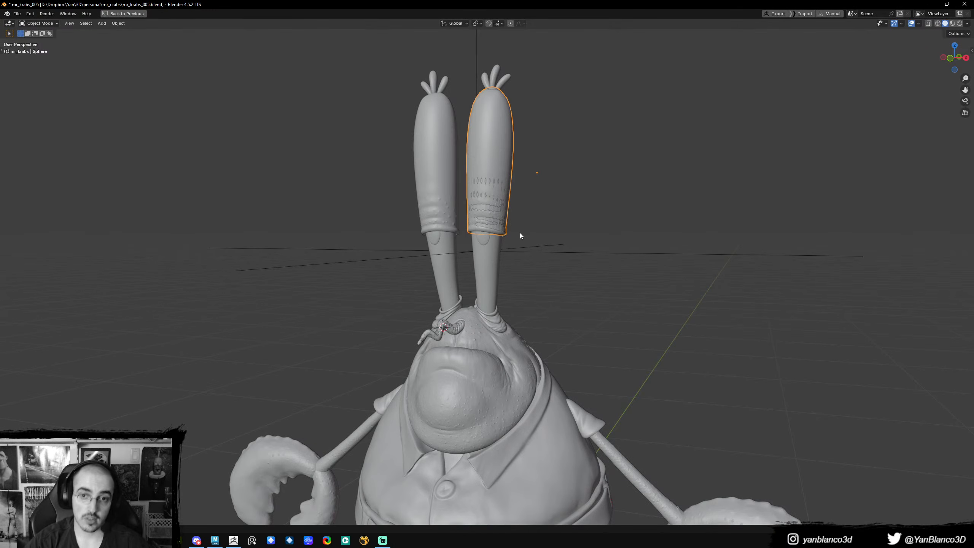
pyautogui.moveTo(520, 233); pyautogui.dragTo(544, 233, button='middle')
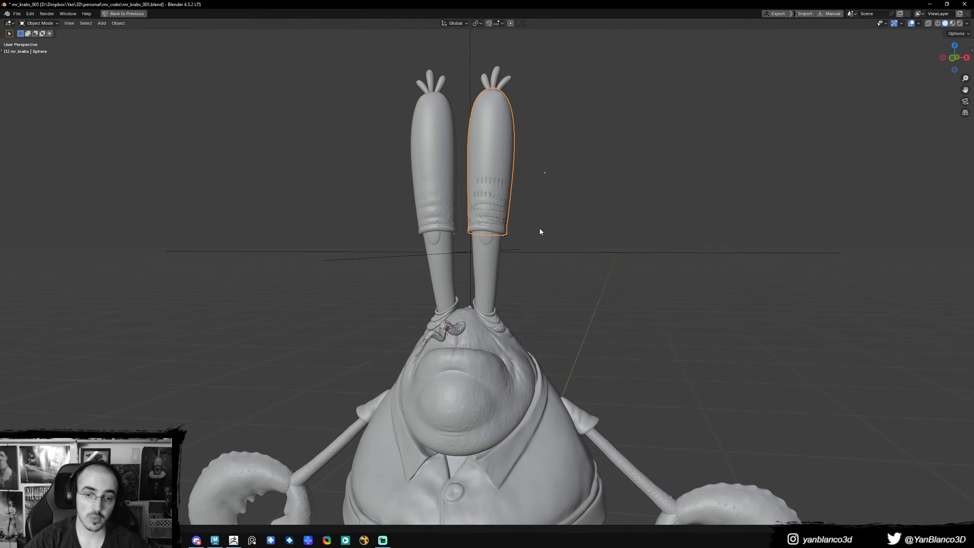
# - Switch to ZBrush, look through the tool and subtool lists, and load the next user interface layout
pyautogui.hotkey('alt', 'Tab')
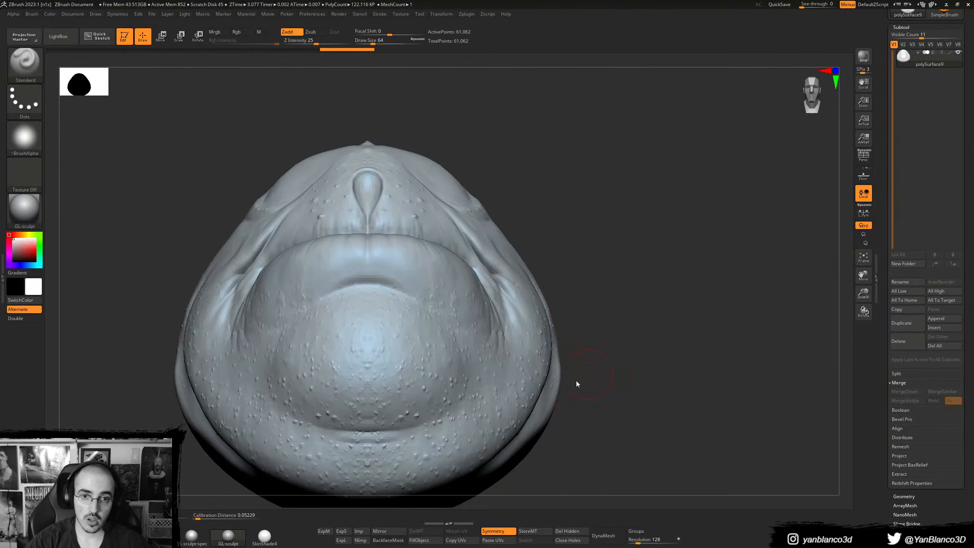
pyautogui.moveTo(968, 132); pyautogui.dragTo(970, 202)
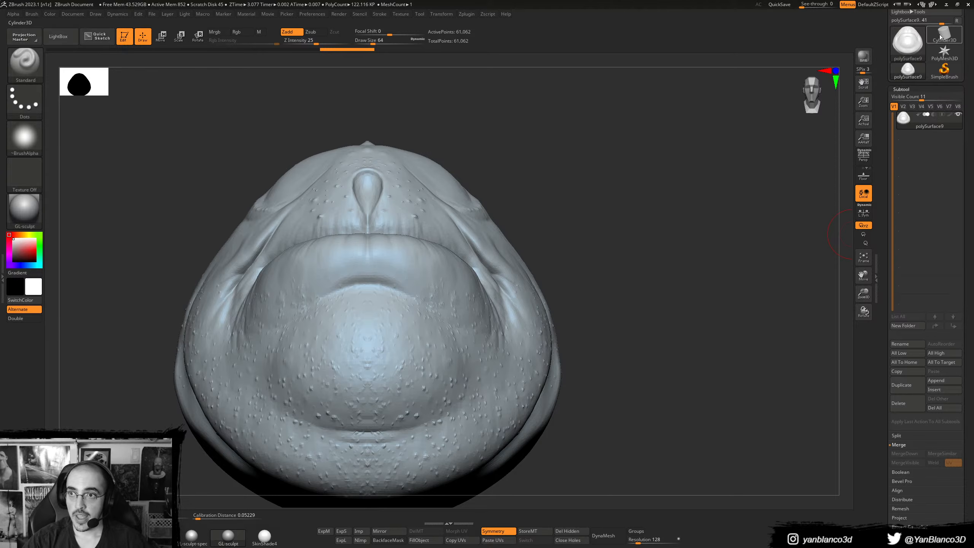
pyautogui.moveTo(882, 216); pyautogui.dragTo(858, 222)
pyautogui.press('super')
pyautogui.press('super')
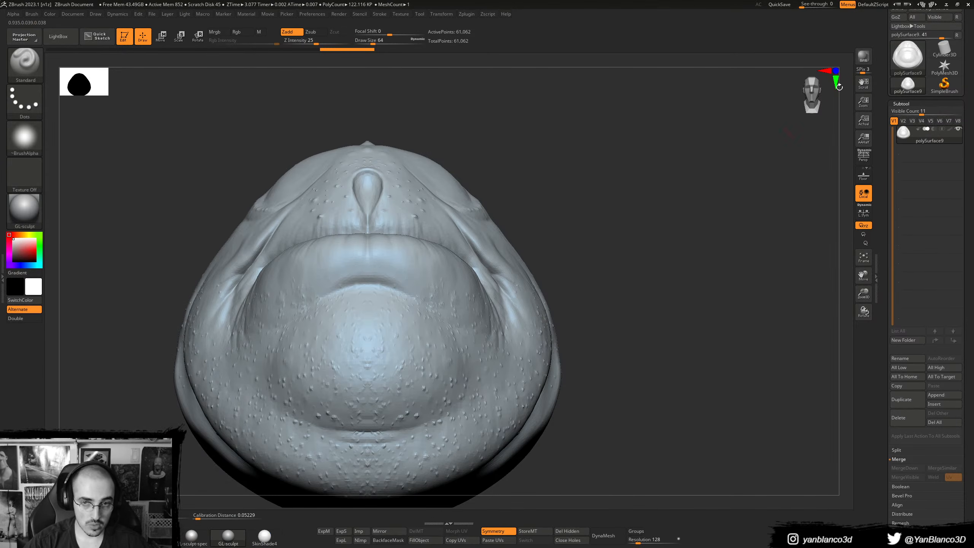
pyautogui.click(933, 12)
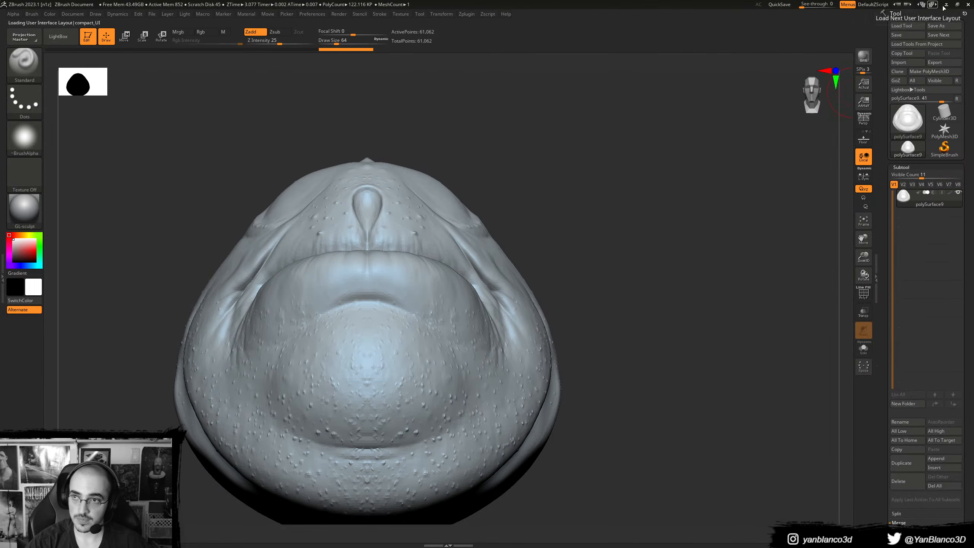
# - Open the recent file mr_krabs_004.ztl in ZBrush and view the whole character
pyautogui.hotkey('alt', 'Tab')
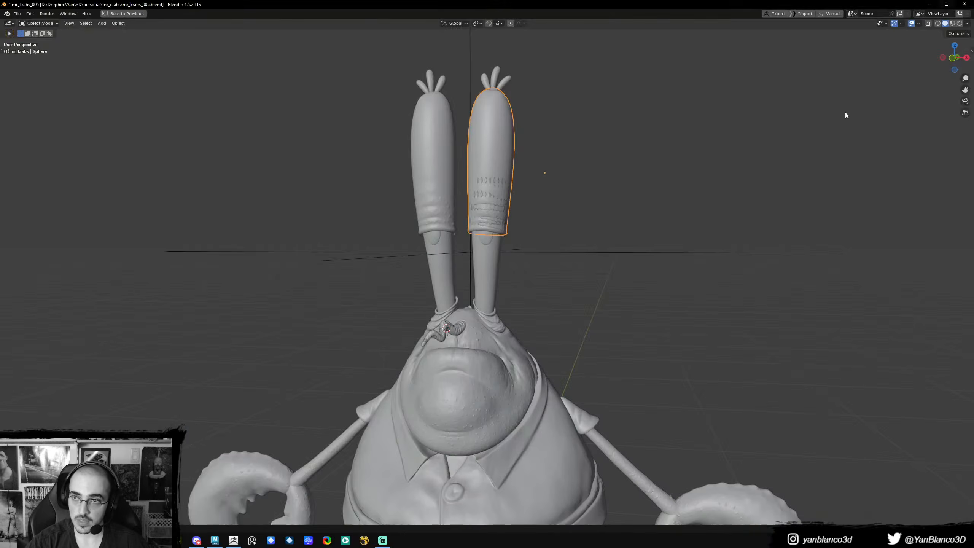
pyautogui.rightClick(234, 540)
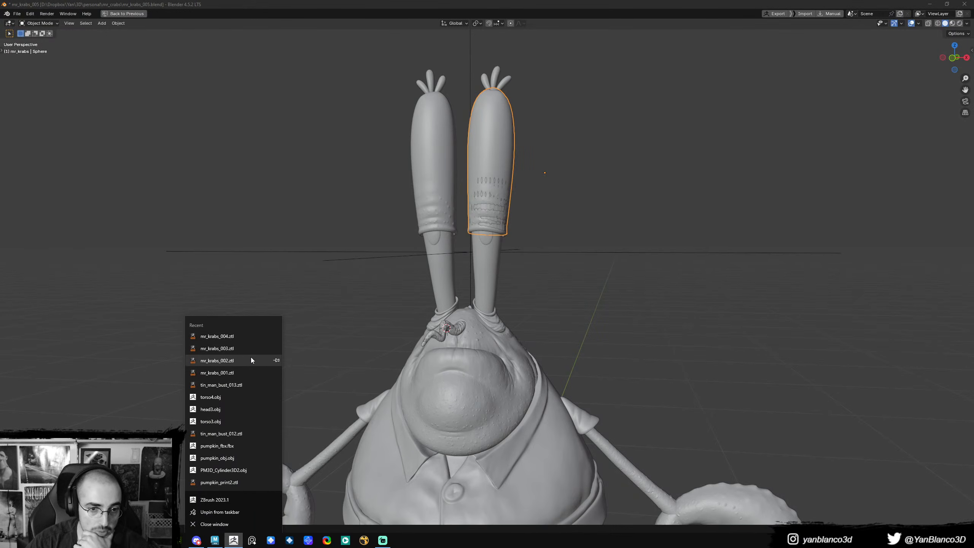
pyautogui.click(252, 336)
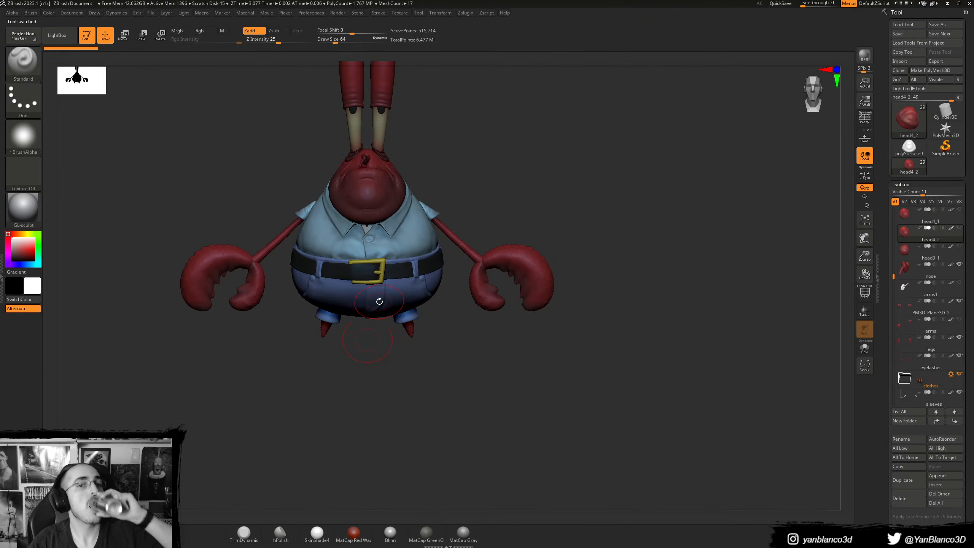
pyautogui.moveTo(572, 261); pyautogui.dragTo(599, 261)
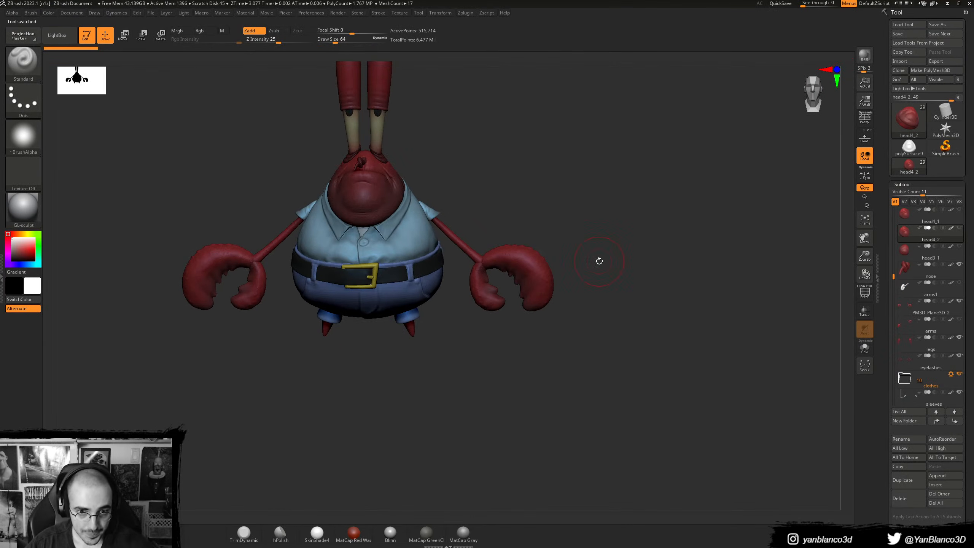
pyautogui.keyDown('shift'); pyautogui.moveTo(670, 338); pyautogui.dragTo(675, 316, button='right'); pyautogui.keyUp('shift')
pyautogui.moveTo(564, 270)
pyautogui.keyDown('ctrl'); pyautogui.mouseDown(button='right')
pyautogui.moveTo(538, 245)
pyautogui.moveTo(568, 275)
pyautogui.mouseUp(button='right'); pyautogui.keyUp('ctrl')
pyautogui.moveTo(568, 230)
pyautogui.keyDown('alt'); pyautogui.mouseDown(button='right')
pyautogui.moveTo(608, 315)
pyautogui.moveTo(618, 291)
pyautogui.moveTo(652, 286)
pyautogui.mouseUp(button='right'); pyautogui.keyUp('alt')
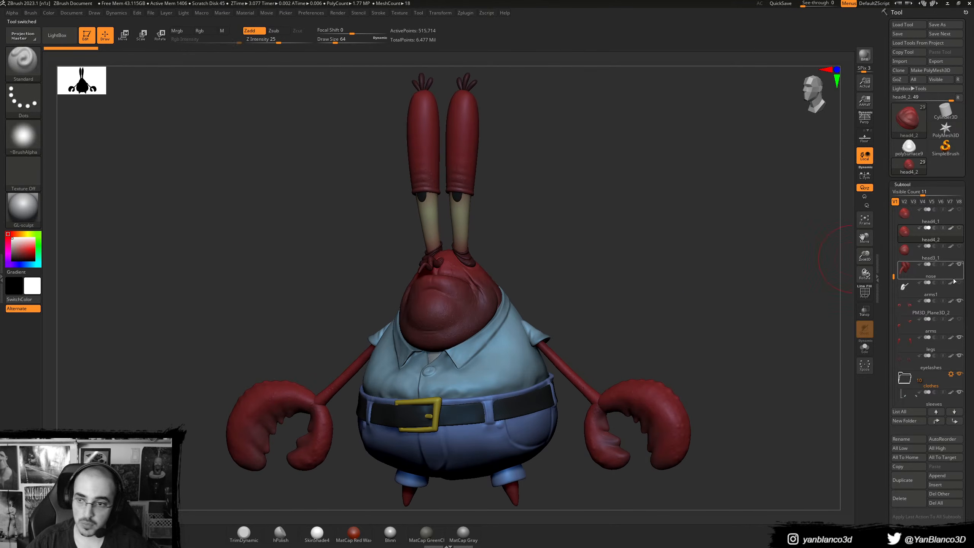
# - Turn off polypaint across the crab's subtools and show all hidden subtools
pyautogui.press('shift')
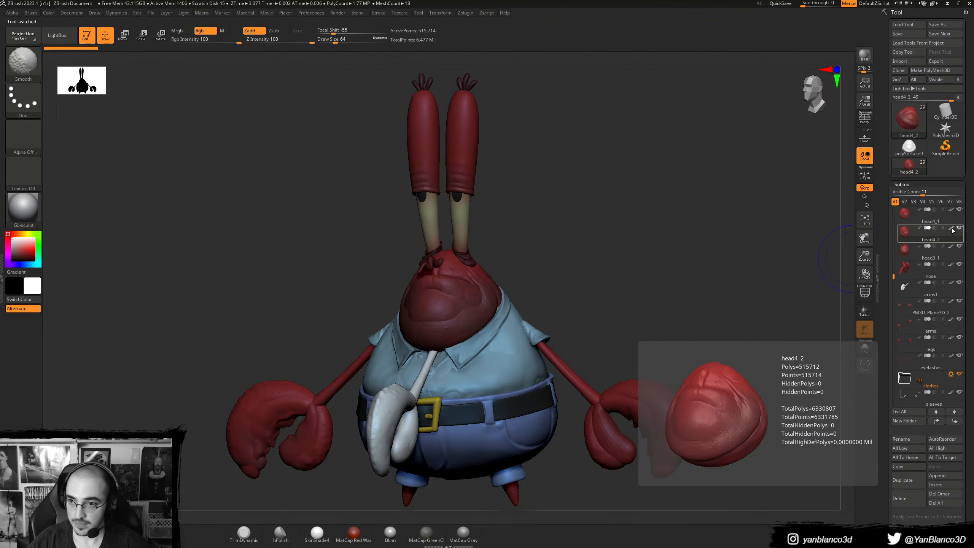
pyautogui.click(918, 252)
pyautogui.scroll(3, 916, 251)
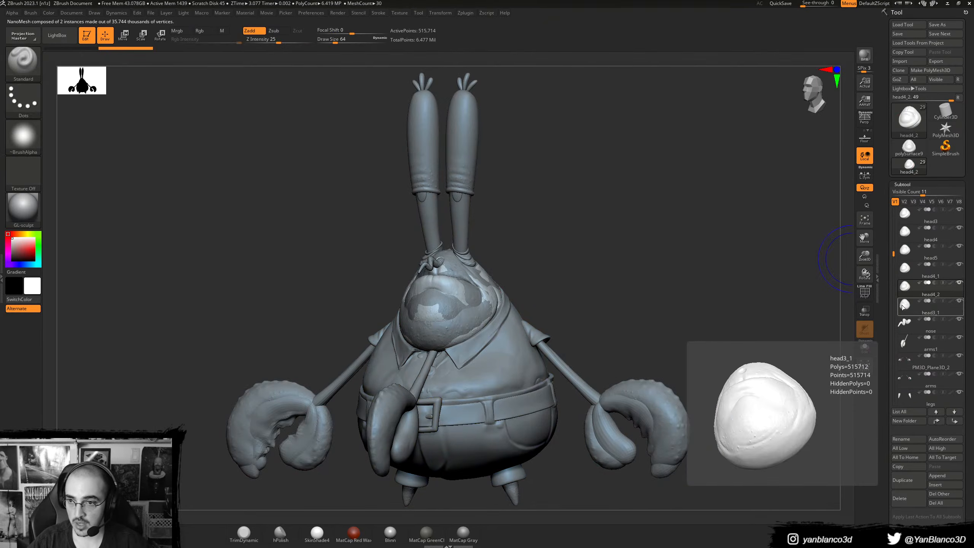
# - Hide the overlapping head variants, from head through head5 and head4_1, and toggle head3_1 against head4_2 to compare them
pyautogui.click(903, 307)
pyautogui.click(959, 264)
pyautogui.click(960, 245)
pyautogui.click(959, 228)
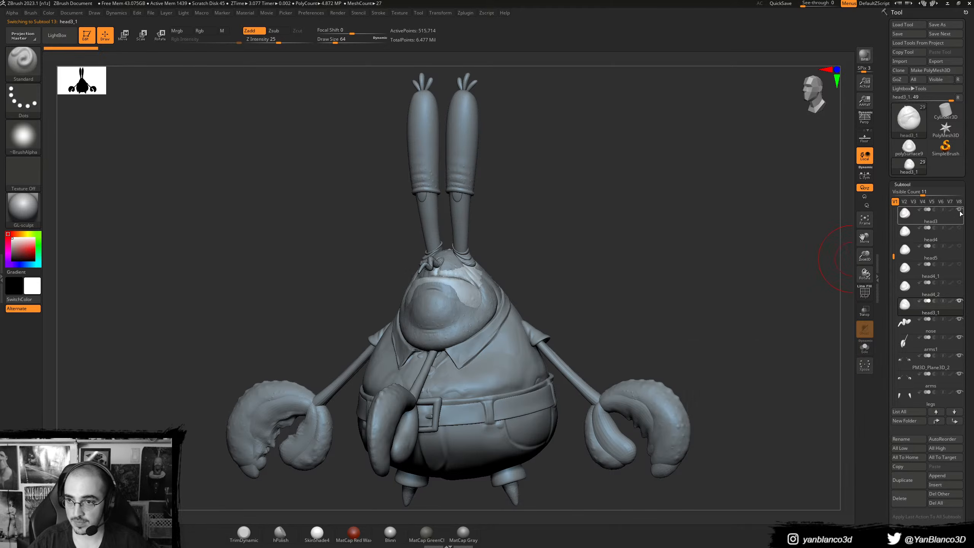
pyautogui.click(960, 211)
pyautogui.scroll(5, 954, 256)
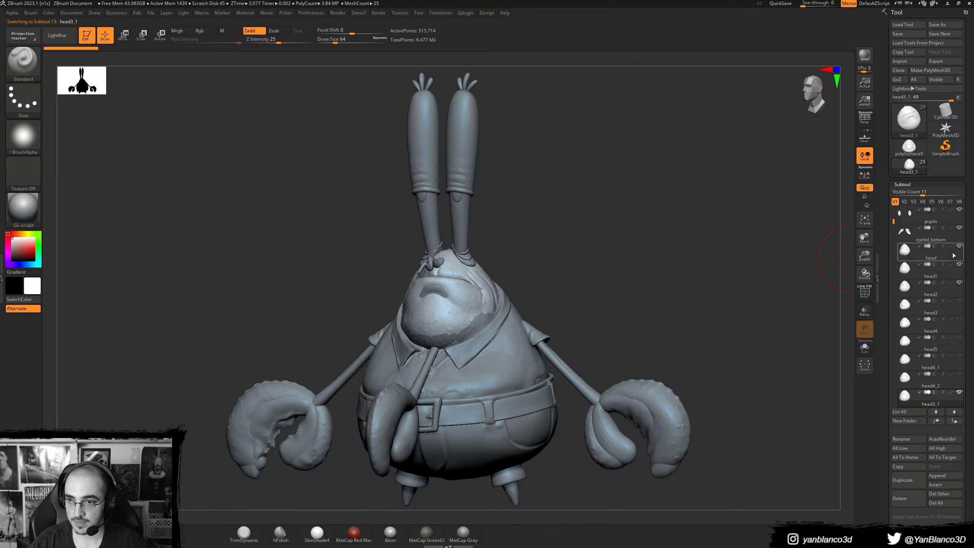
pyautogui.click(959, 264)
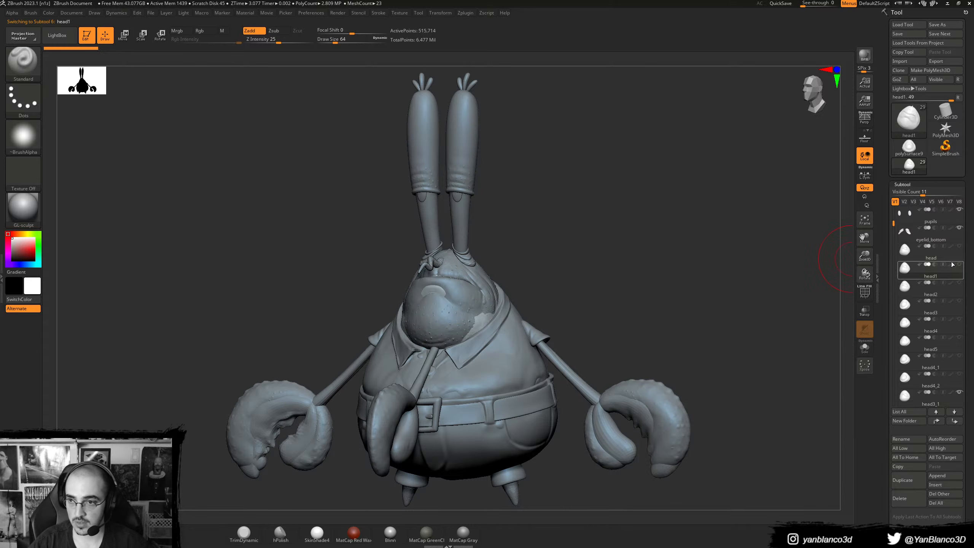
pyautogui.moveTo(891, 229); pyautogui.dragTo(892, 269)
pyautogui.click(902, 270)
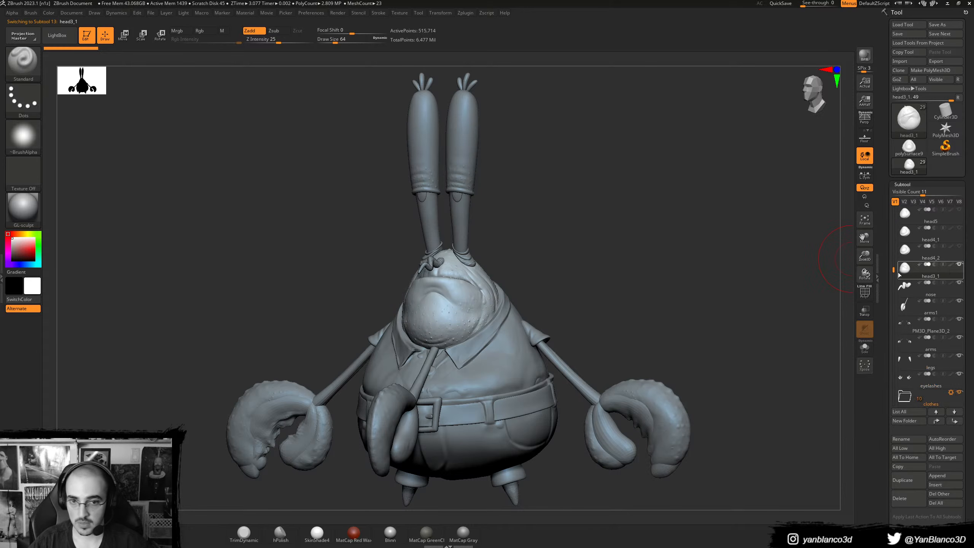
pyautogui.click(959, 264)
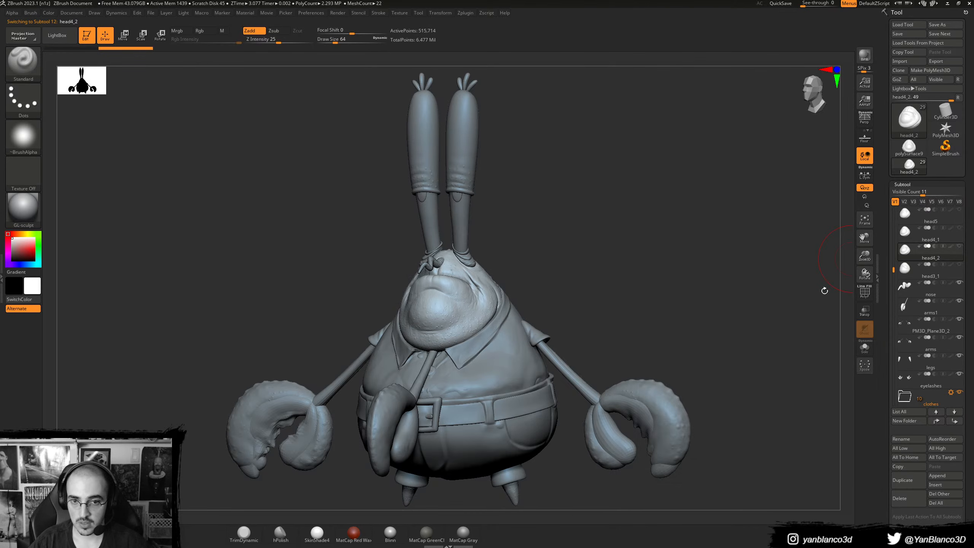
# - From the front, select the arms subtool, show head3_1 and hide the arms subtool to reveal the other claws
pyautogui.keyDown('shift'); pyautogui.moveTo(597, 312); pyautogui.dragTo(652, 326); pyautogui.keyUp('shift')
pyautogui.keyDown('alt'); pyautogui.moveTo(694, 403); pyautogui.dragTo(687, 377); pyautogui.keyUp('alt')
pyautogui.keyDown('alt'); pyautogui.click(648, 375); pyautogui.keyUp('alt')
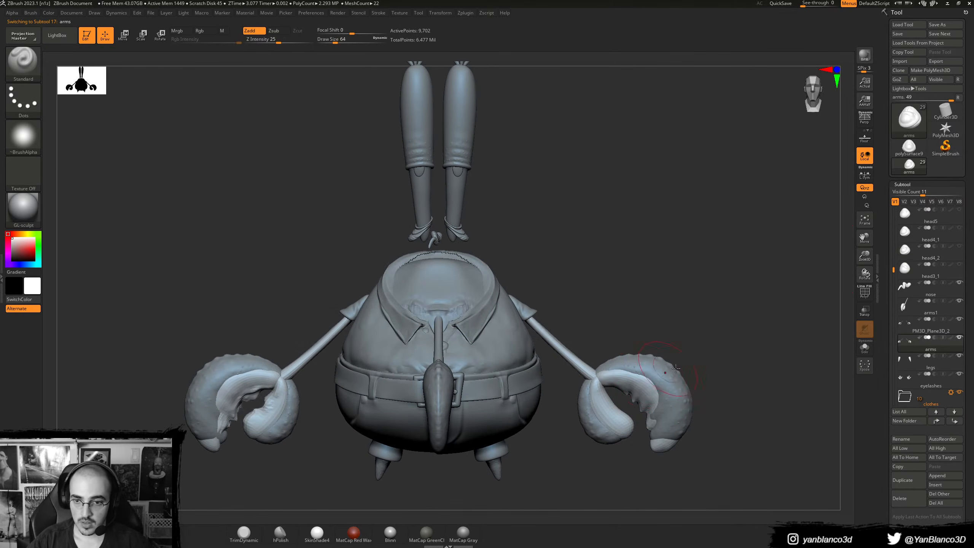
pyautogui.scroll(-2, 973, 312)
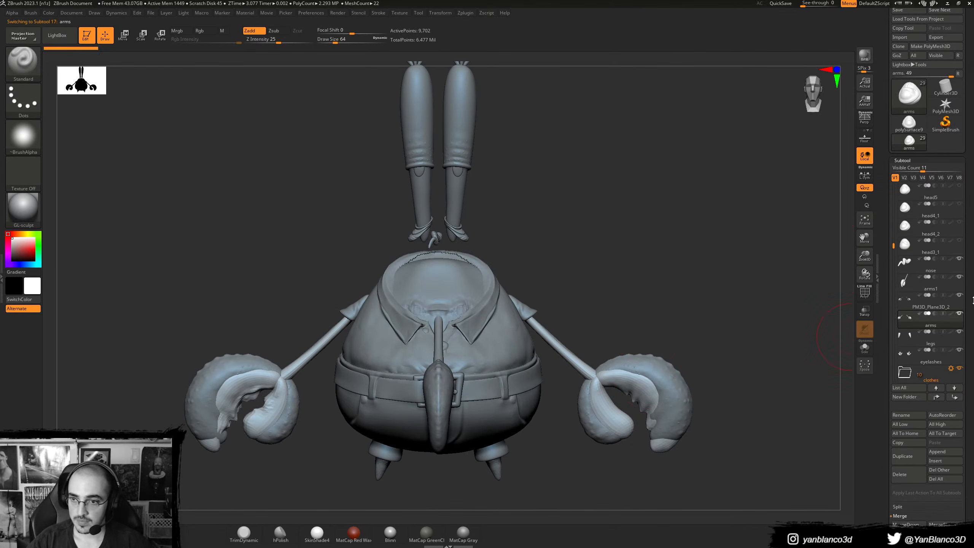
pyautogui.click(959, 240)
pyautogui.click(959, 313)
pyautogui.click(907, 337)
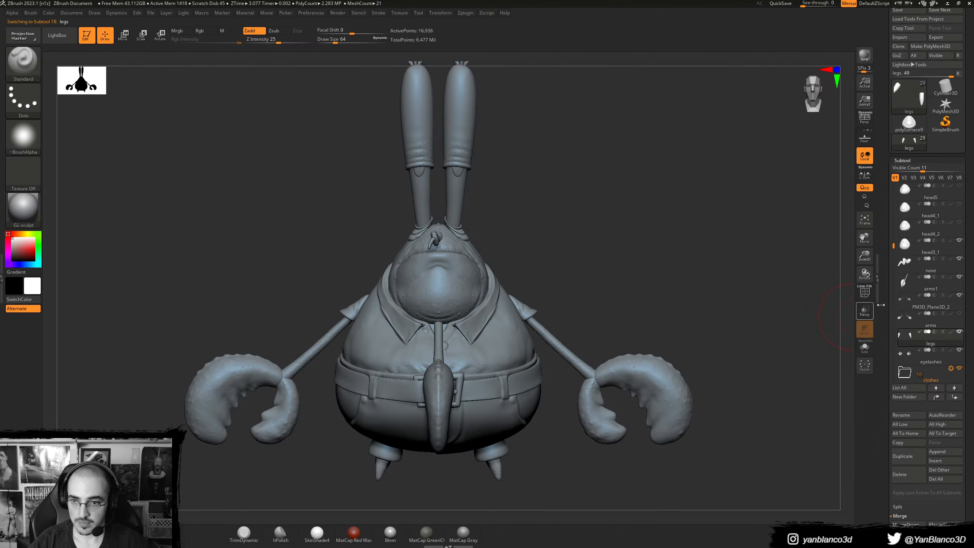
# - Select the PM3D_Plane3D_2 claws subtool and convert its NanoMesh instances with Convert BPR To Geo
pyautogui.click(908, 283)
pyautogui.keyDown('alt'); pyautogui.moveTo(719, 328); pyautogui.dragTo(696, 278); pyautogui.keyUp('alt')
pyautogui.keyDown('alt'); pyautogui.click(651, 316); pyautogui.keyUp('alt')
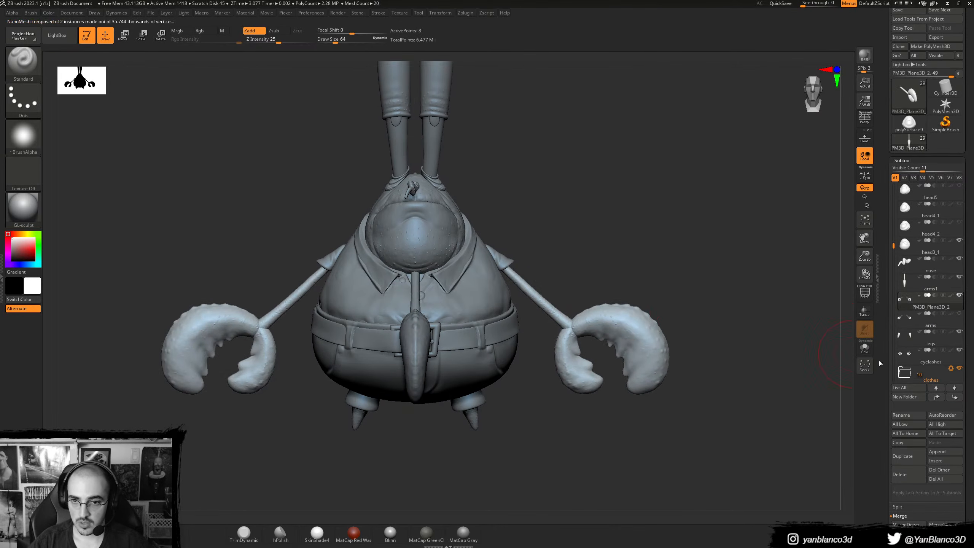
pyautogui.moveTo(972, 412); pyautogui.dragTo(972, 364)
pyautogui.scroll(-3, 927, 407)
pyautogui.click(924, 469)
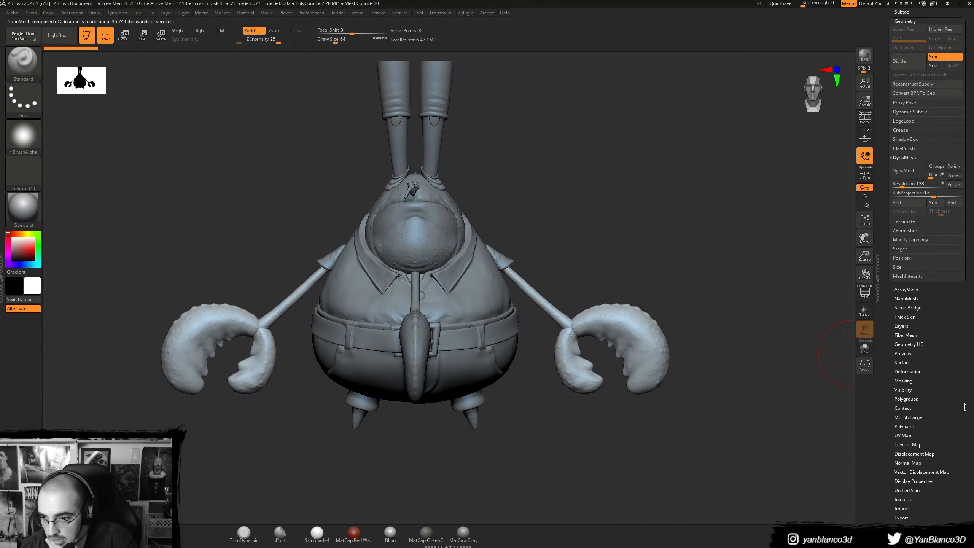
pyautogui.moveTo(938, 298); pyautogui.dragTo(936, 315)
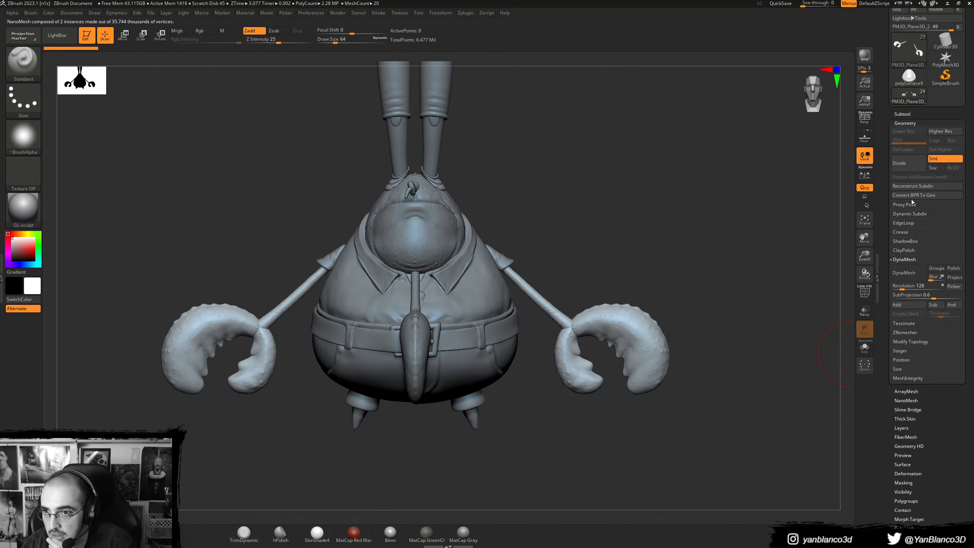
pyautogui.click(926, 196)
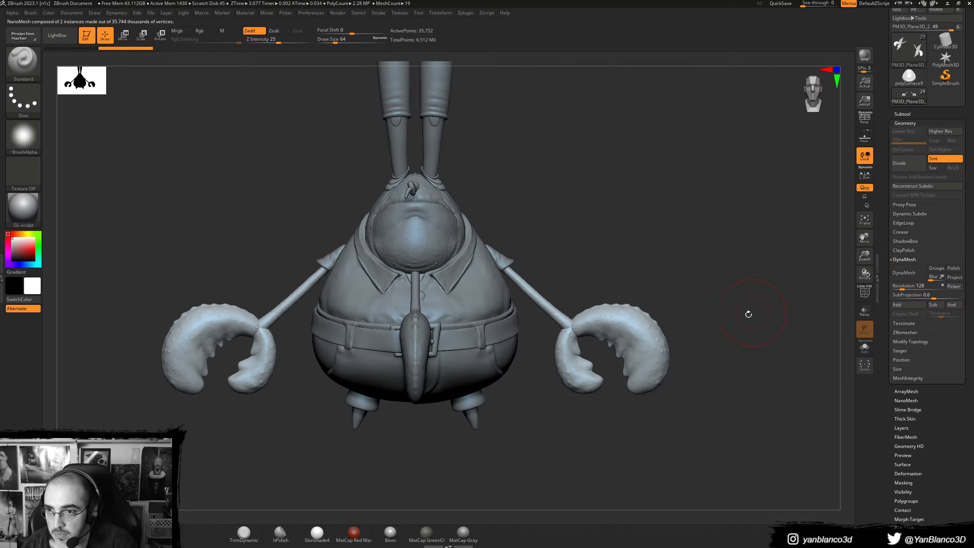
# - Display the polyframe and inspect the polygroups on the converted claws
pyautogui.hotkey('shift', 'f')
pyautogui.moveTo(748, 324); pyautogui.dragTo(719, 328)
pyautogui.keyDown('ctrl'); pyautogui.keyDown('shift'); pyautogui.click(635, 230); pyautogui.keyUp('shift'); pyautogui.keyUp('ctrl')
pyautogui.keyDown('ctrl'); pyautogui.keyDown('shift'); pyautogui.click(638, 227); pyautogui.keyUp('shift'); pyautogui.keyUp('ctrl')
pyautogui.moveTo(633, 233)
pyautogui.mouseDown()
pyautogui.moveTo(620, 246)
pyautogui.moveTo(642, 235)
pyautogui.mouseUp()
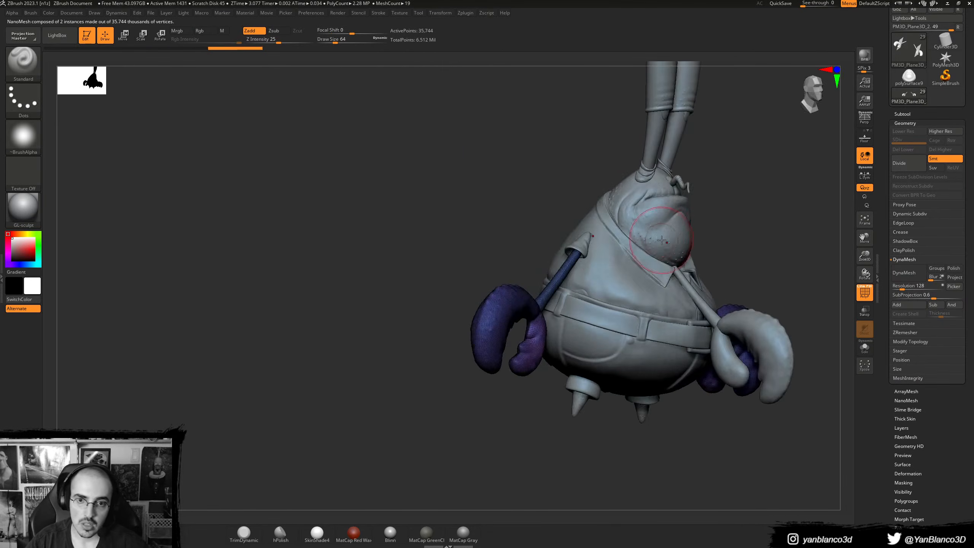
# - Try to reveal the missing custom controls by toggling the interface and expanding the lower tray
pyautogui.click(453, 545)
pyautogui.click(468, 492)
pyautogui.press('Tab')
pyautogui.press('Tab')
pyautogui.moveTo(513, 445)
pyautogui.mouseDown()
pyautogui.moveTo(525, 452)
pyautogui.moveTo(524, 413)
pyautogui.moveTo(506, 442)
pyautogui.moveTo(524, 442)
pyautogui.moveTo(521, 450)
pyautogui.moveTo(506, 439)
pyautogui.mouseUp()
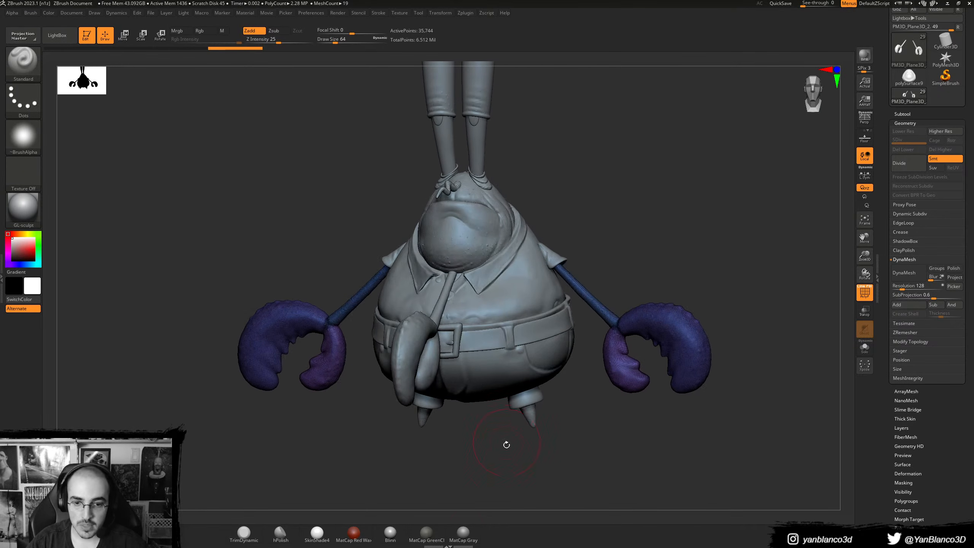
pyautogui.click(455, 544)
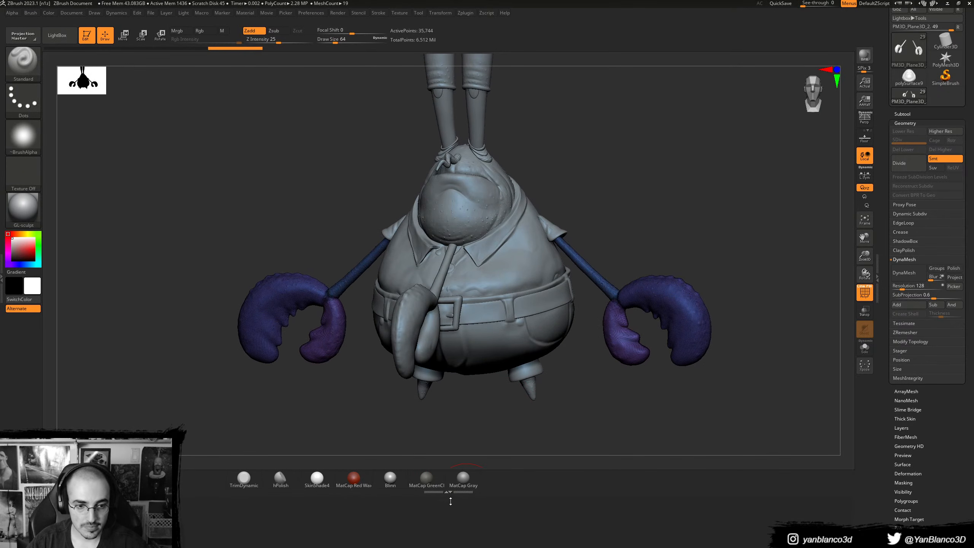
pyautogui.moveTo(477, 490); pyautogui.dragTo(478, 489)
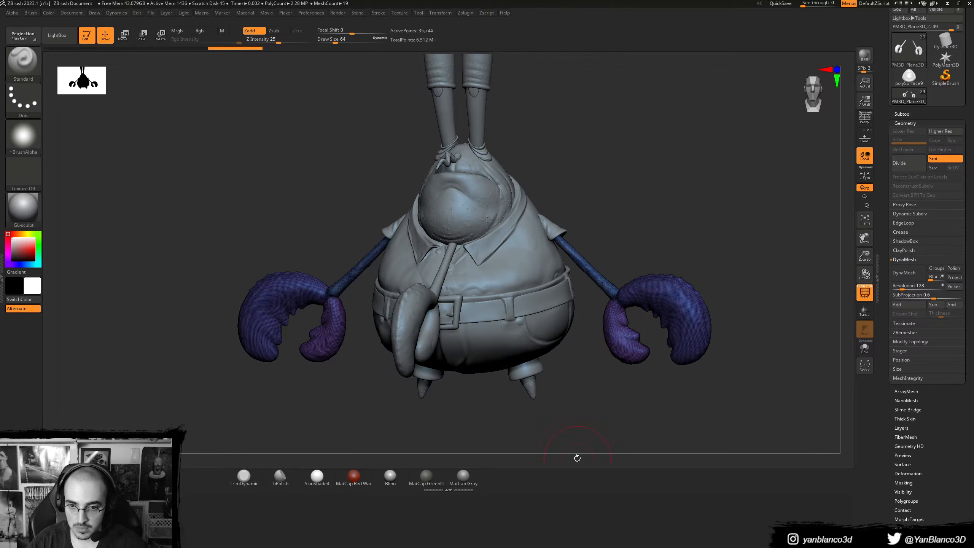
# - Fully initialize ZBrush to reset its tools, materials and document
pyautogui.click(322, 14)
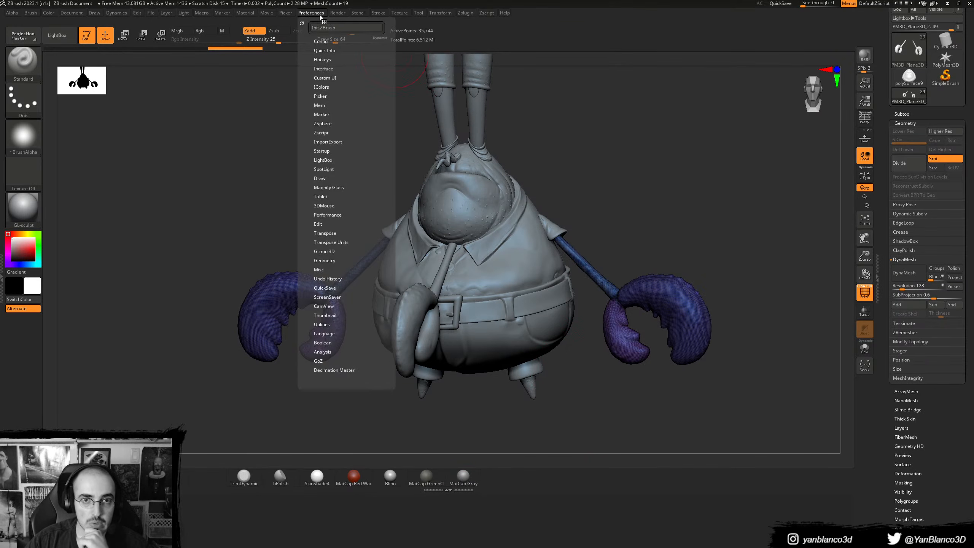
pyautogui.click(338, 31)
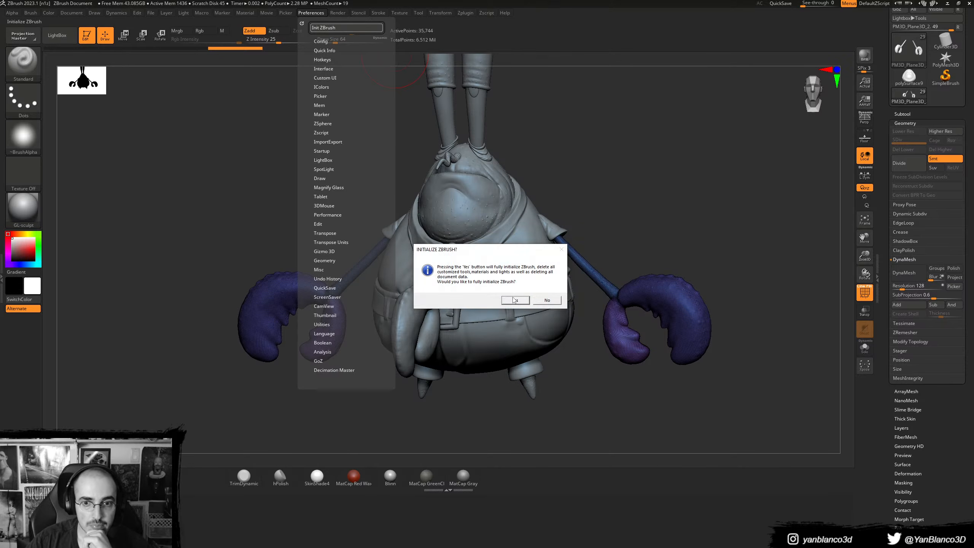
pyautogui.click(514, 299)
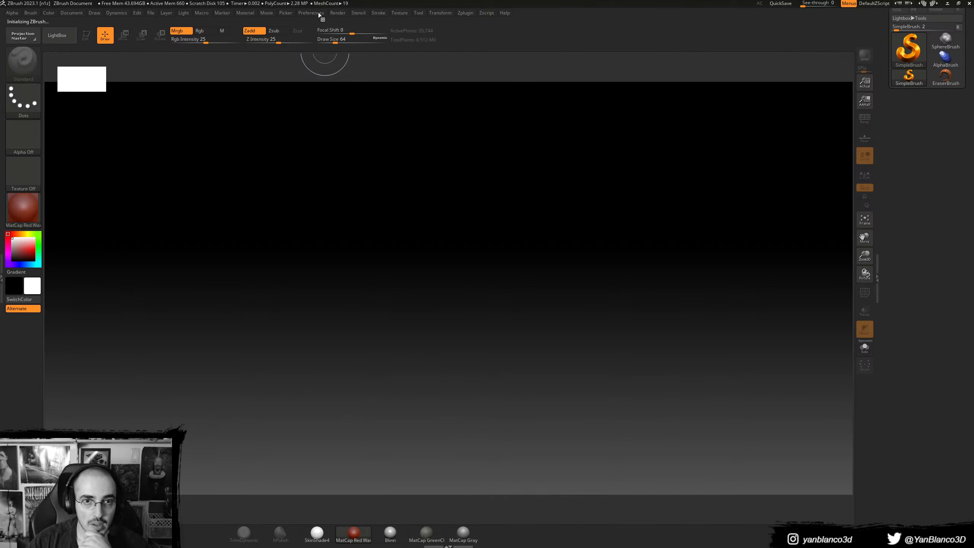
# - Load a custom user interface layout through the configuration preferences
pyautogui.click(318, 12)
pyautogui.click(329, 40)
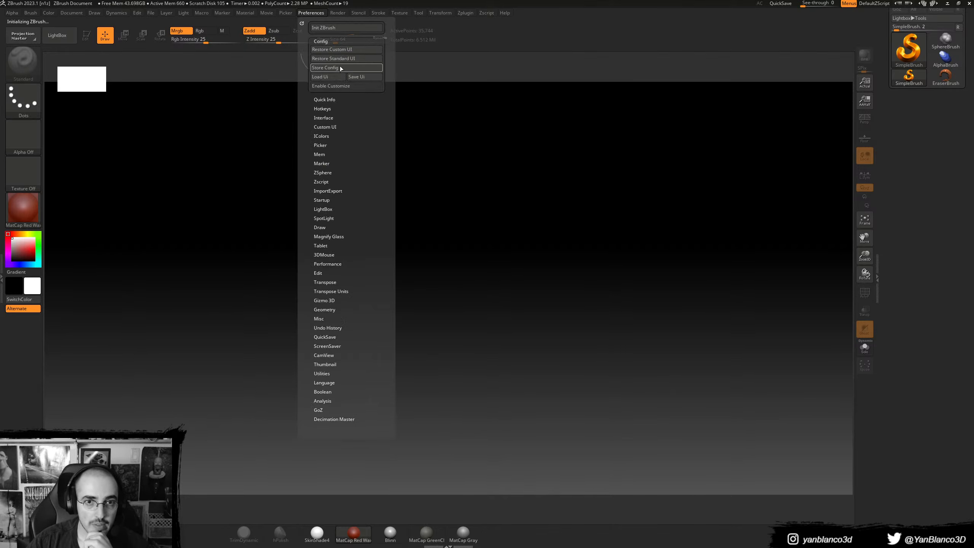
pyautogui.click(345, 76)
pyautogui.moveTo(400, 96); pyautogui.dragTo(0, 85)
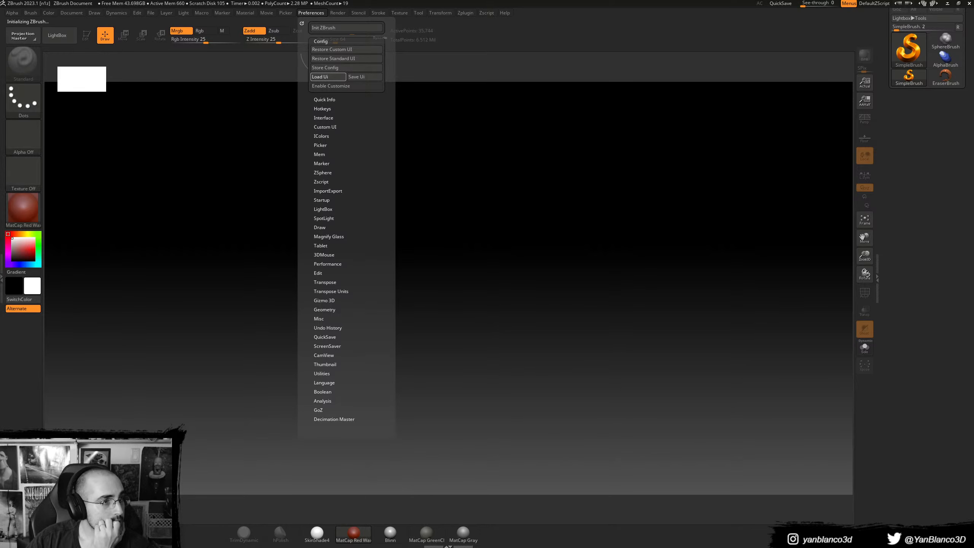
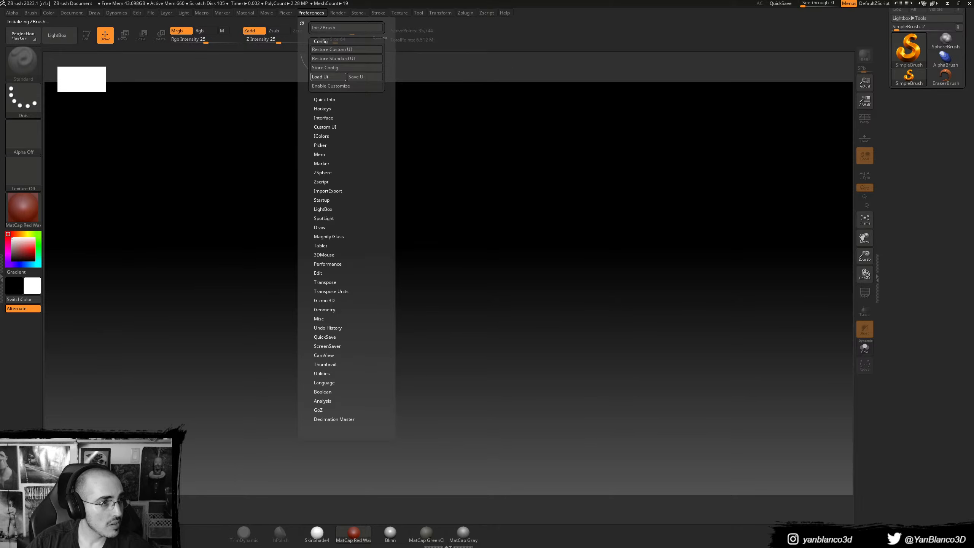
# - Reload the crab tool, place it on the canvas in Edit mode with the GL-sculpt material, and frame it
pyautogui.click(379, 365)
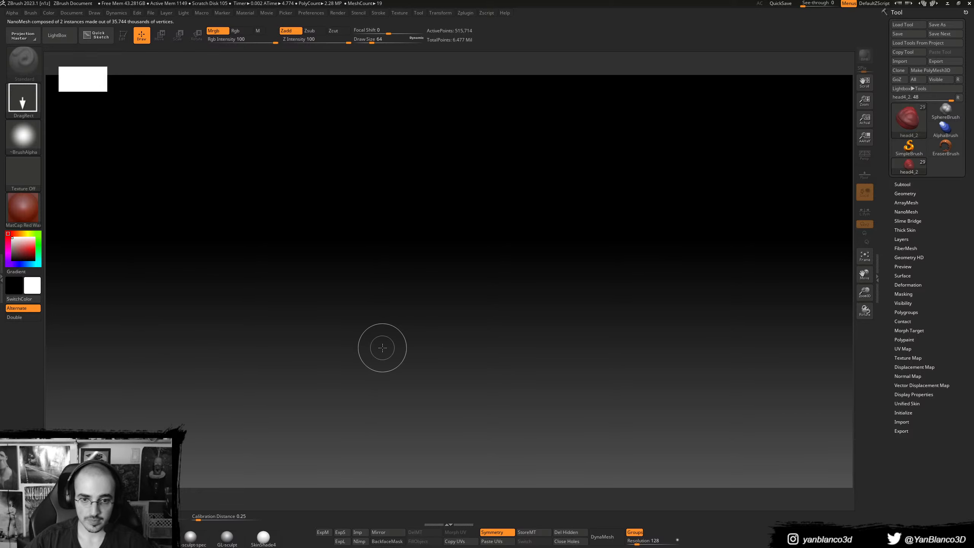
pyautogui.moveTo(537, 345)
pyautogui.mouseDown()
pyautogui.moveTo(522, 374)
pyautogui.moveTo(524, 437)
pyautogui.mouseUp()
pyautogui.press('t')
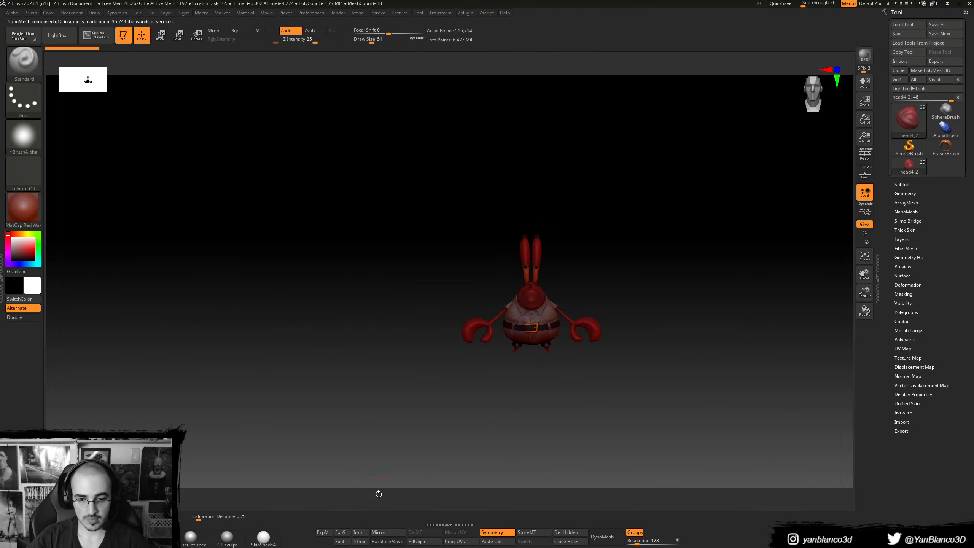
pyautogui.click(227, 537)
pyautogui.press('f')
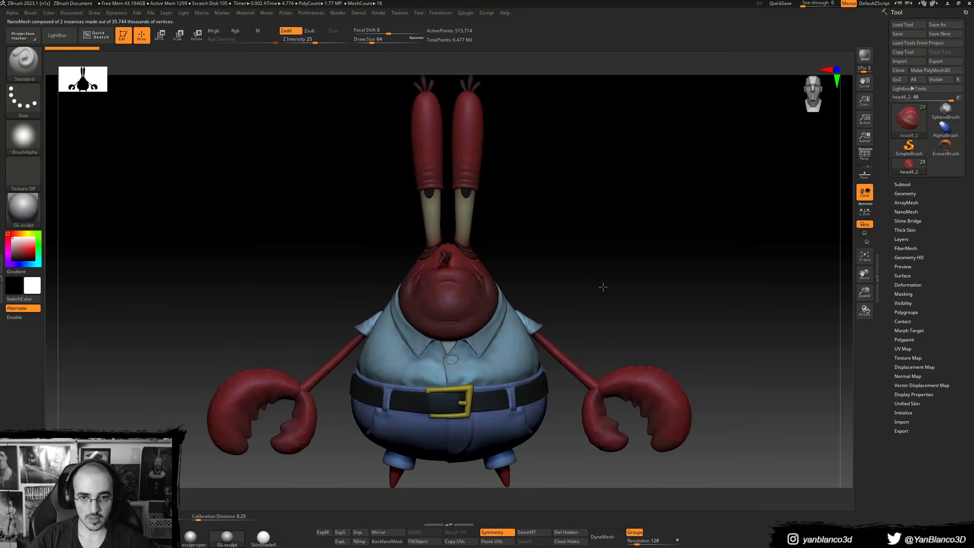
pyautogui.moveTo(605, 285); pyautogui.dragTo(498, 280)
# - Set the camera's focal length to 85 mm
pyautogui.click(96, 15)
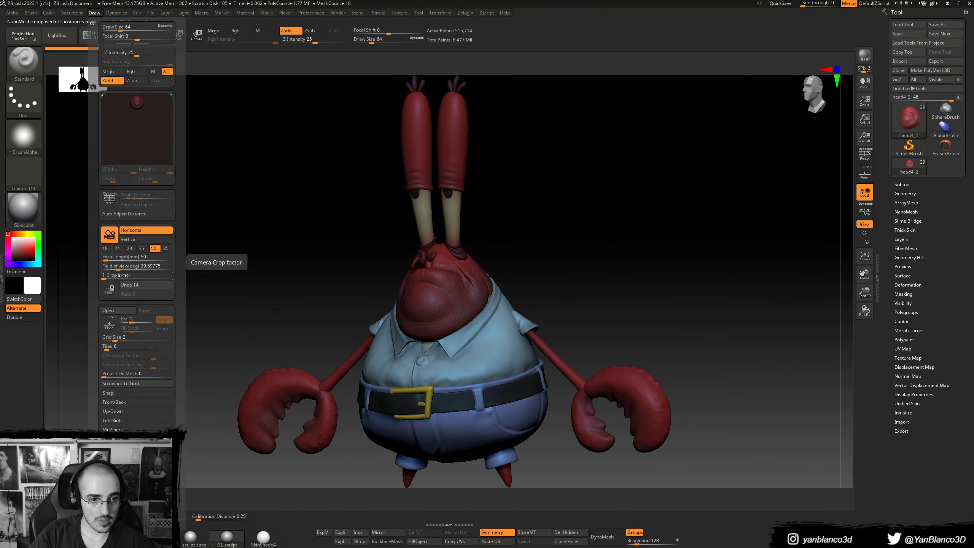
pyautogui.click(173, 250)
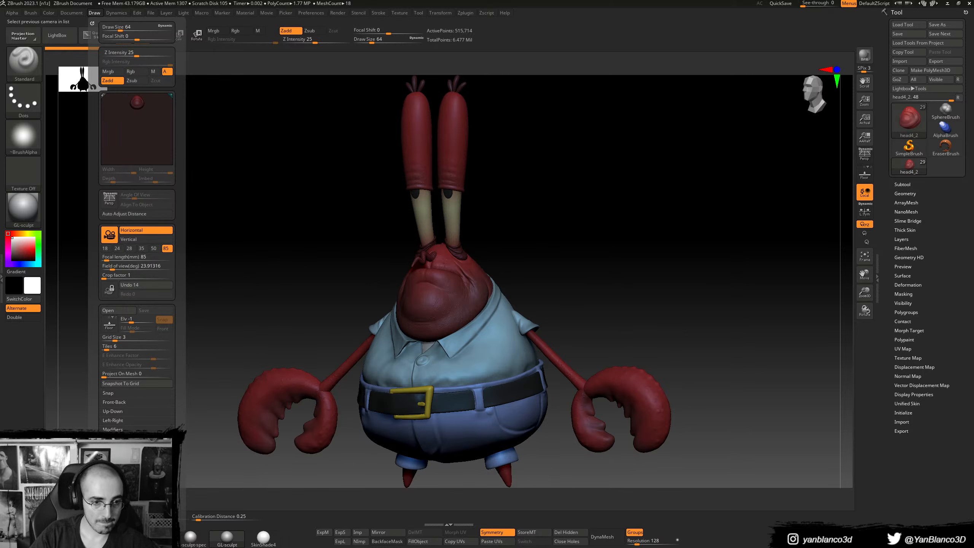
pyautogui.moveTo(150, 444)
pyautogui.mouseDown()
pyautogui.moveTo(150, 404)
pyautogui.moveTo(150, 436)
pyautogui.mouseUp()
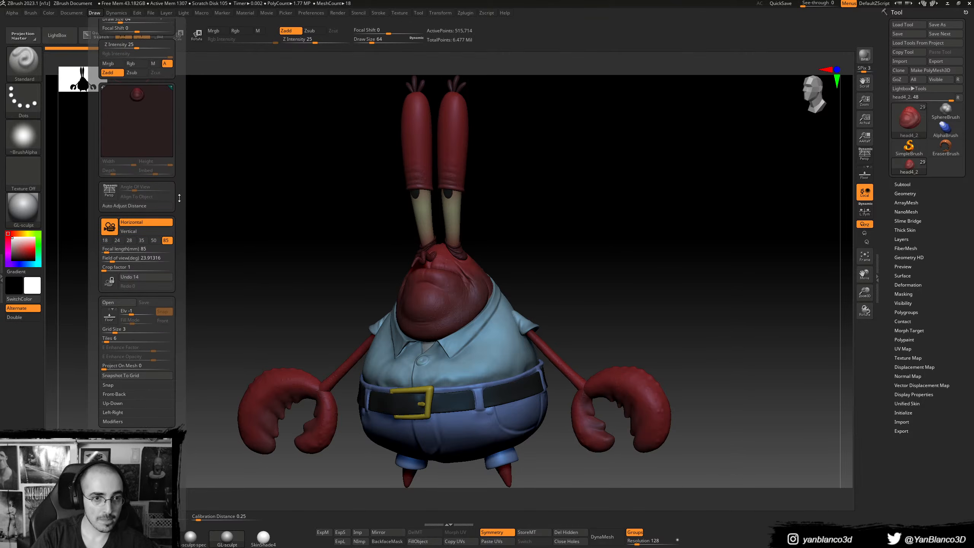
# - Remove the gradient from the canvas background by lowering the document's background Range to its minimum
pyautogui.moveTo(179, 198); pyautogui.dragTo(180, 220)
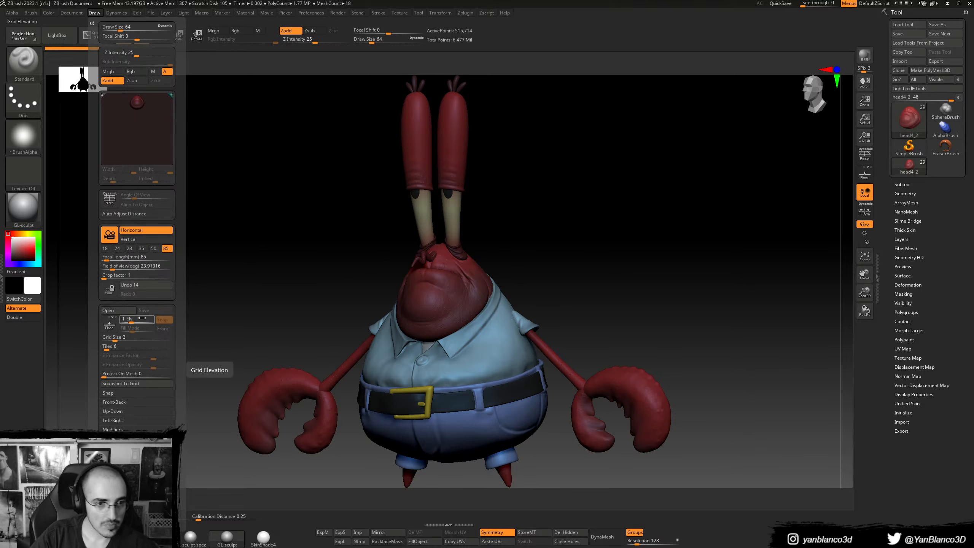
pyautogui.click(72, 14)
pyautogui.click(71, 14)
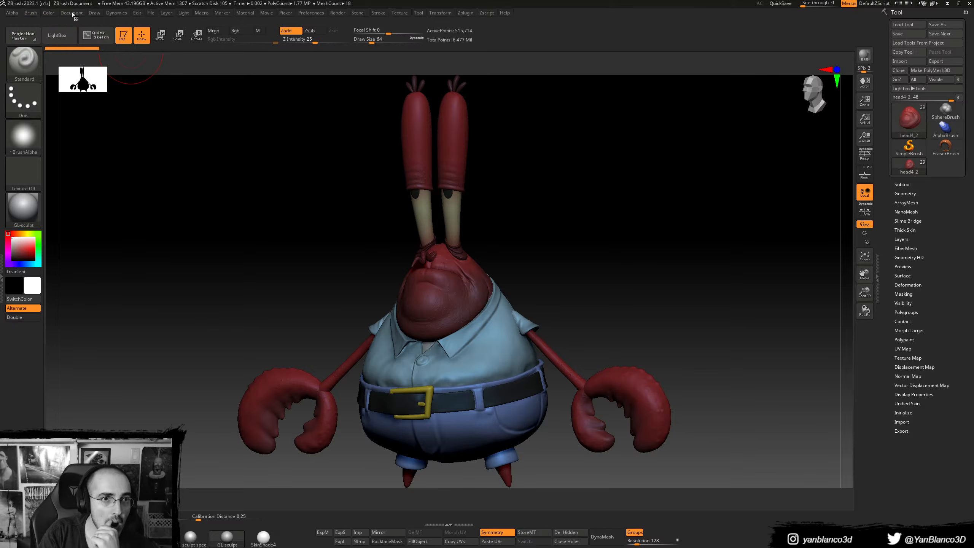
pyautogui.click(72, 14)
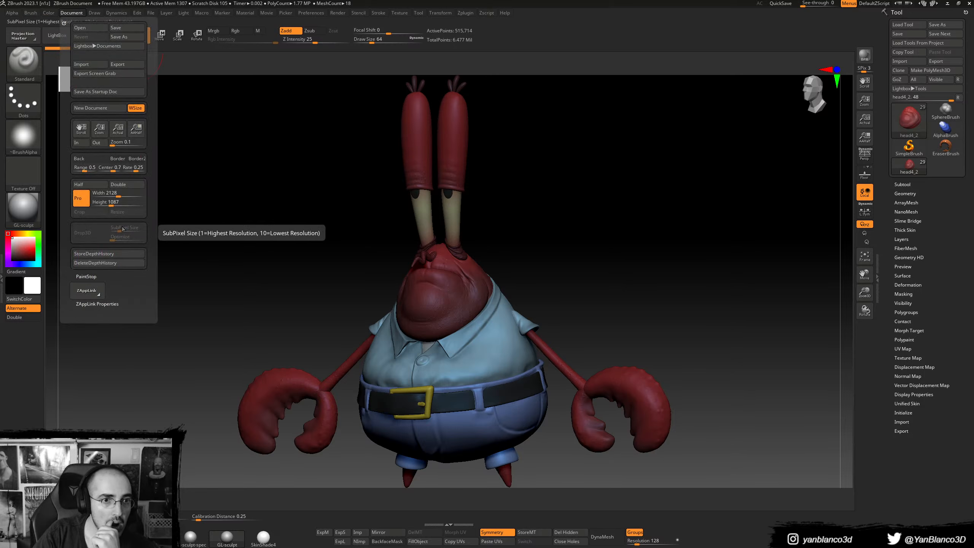
pyautogui.moveTo(79, 168); pyautogui.dragTo(62, 168)
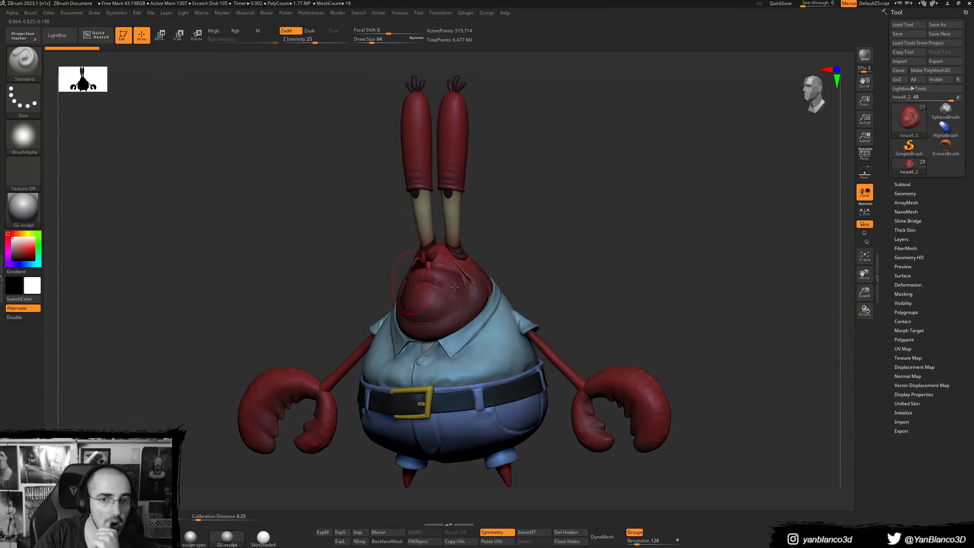
# - Select the claw arms subtool PM3D_Plane3D_2 and compare the head versions, leaving only head4_2 shown
pyautogui.keyDown('alt'); pyautogui.moveTo(604, 320); pyautogui.dragTo(583, 298); pyautogui.keyUp('alt')
pyautogui.keyDown('alt'); pyautogui.click(596, 356); pyautogui.keyUp('alt')
pyautogui.click(921, 193)
pyautogui.click(920, 184)
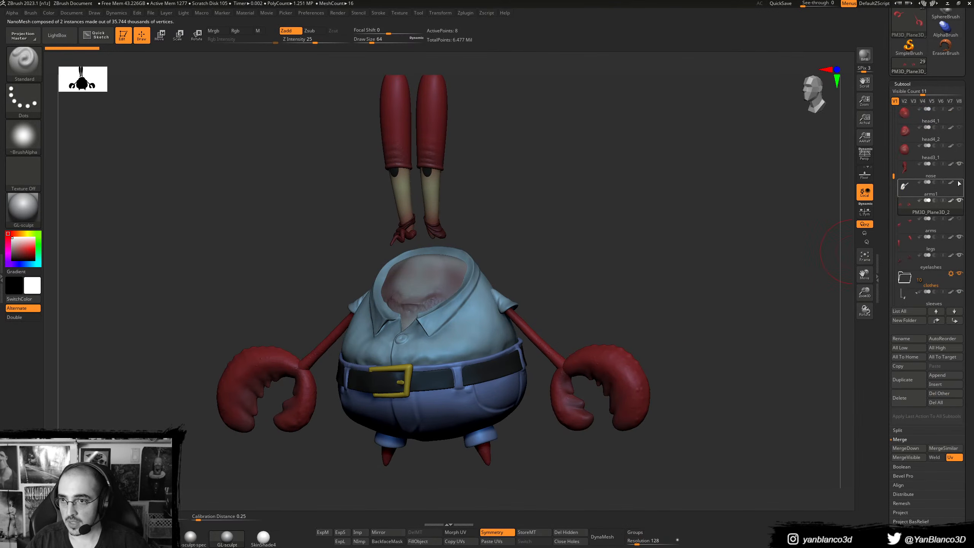
pyautogui.moveTo(948, 161)
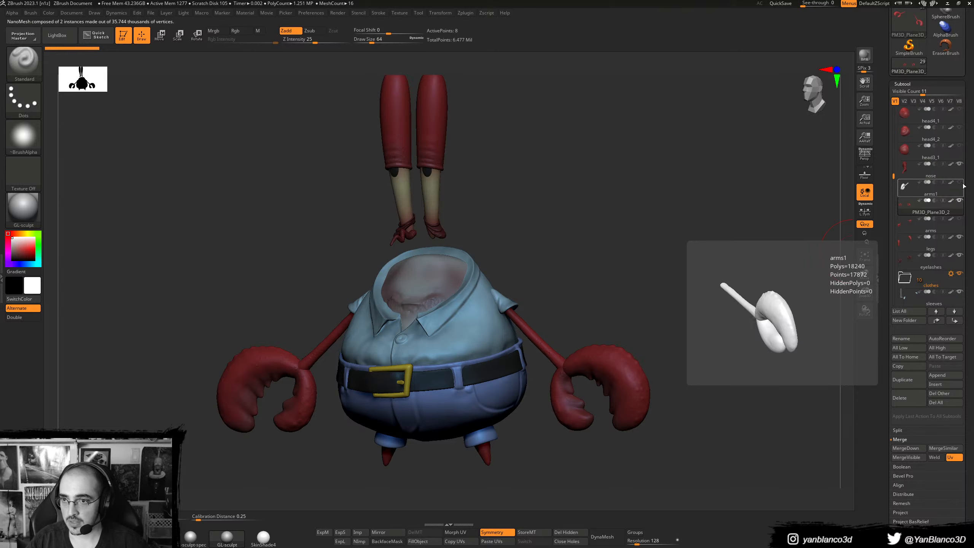
pyautogui.click(960, 146)
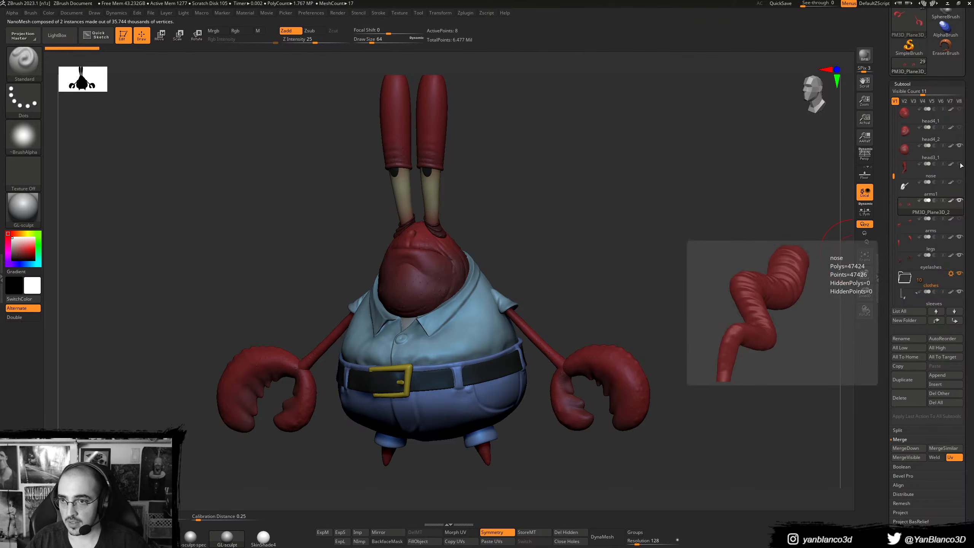
pyautogui.click(960, 146)
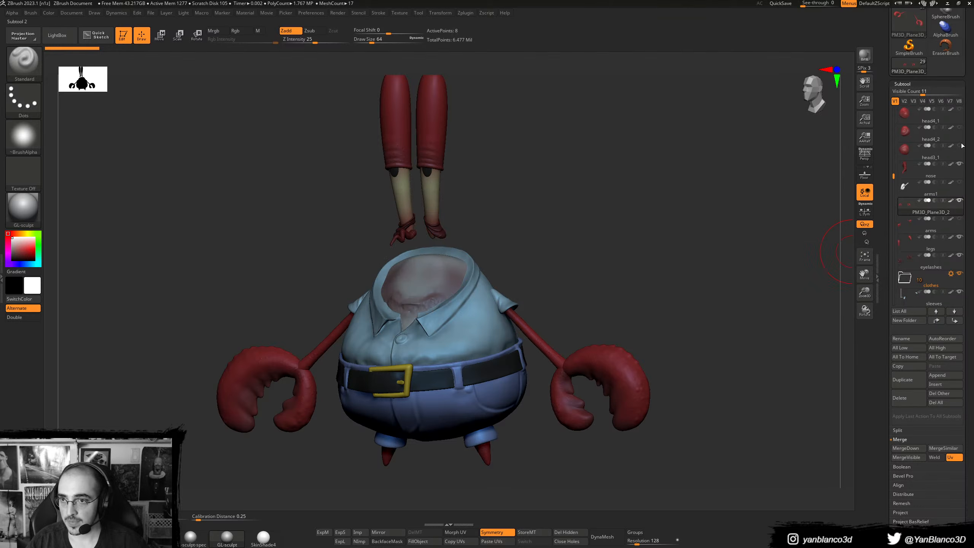
pyautogui.click(959, 128)
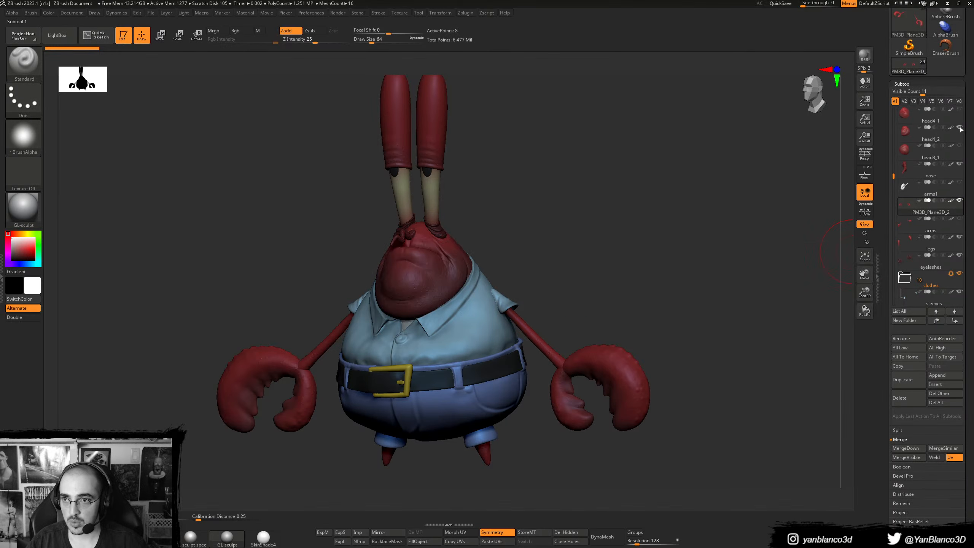
# - Convert the NanoMesh arms into real geometry with Convert BPR To Geo
pyautogui.moveTo(972, 443); pyautogui.dragTo(972, 369)
pyautogui.click(926, 475)
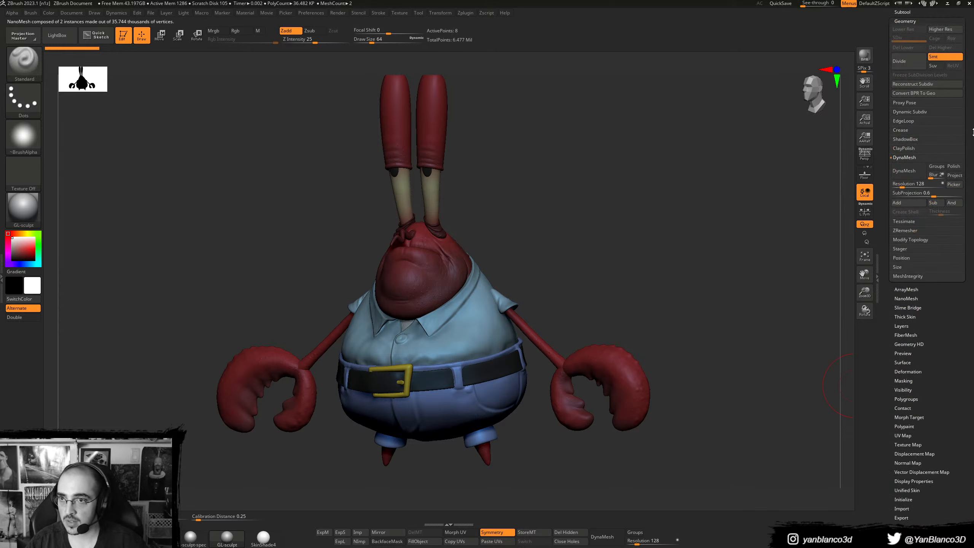
pyautogui.scroll(2, 941, 122)
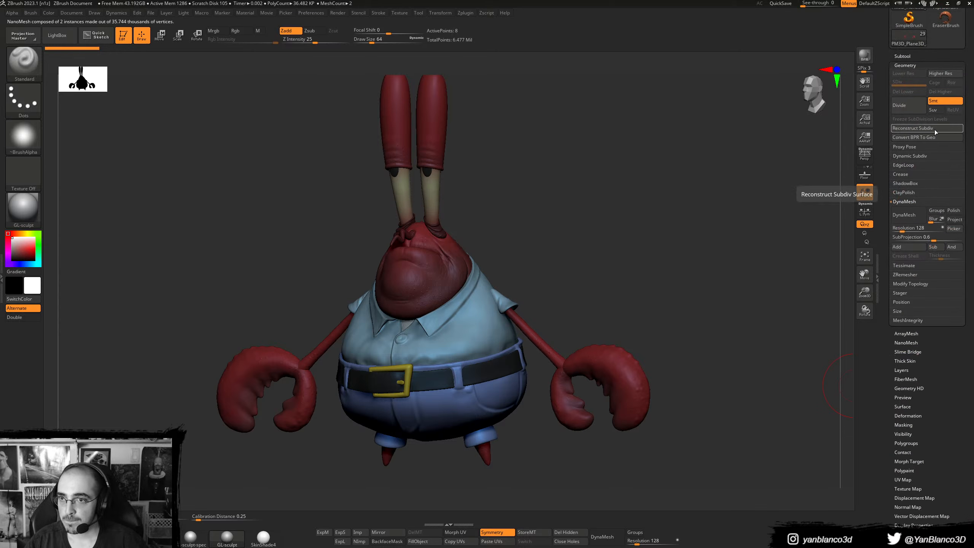
pyautogui.click(936, 138)
pyautogui.moveTo(720, 311); pyautogui.dragTo(738, 328)
pyautogui.moveTo(631, 305); pyautogui.dragTo(628, 307)
pyautogui.keyDown('ctrl'); pyautogui.keyDown('shift'); pyautogui.click(601, 277); pyautogui.keyUp('shift'); pyautogui.keyUp('ctrl')
pyautogui.keyDown('ctrl'); pyautogui.keyDown('shift'); pyautogui.click(600, 277); pyautogui.keyUp('shift'); pyautogui.keyUp('ctrl')
pyautogui.moveTo(315, 264)
pyautogui.mouseDown()
pyautogui.moveTo(359, 276)
pyautogui.moveTo(454, 519)
pyautogui.mouseUp()
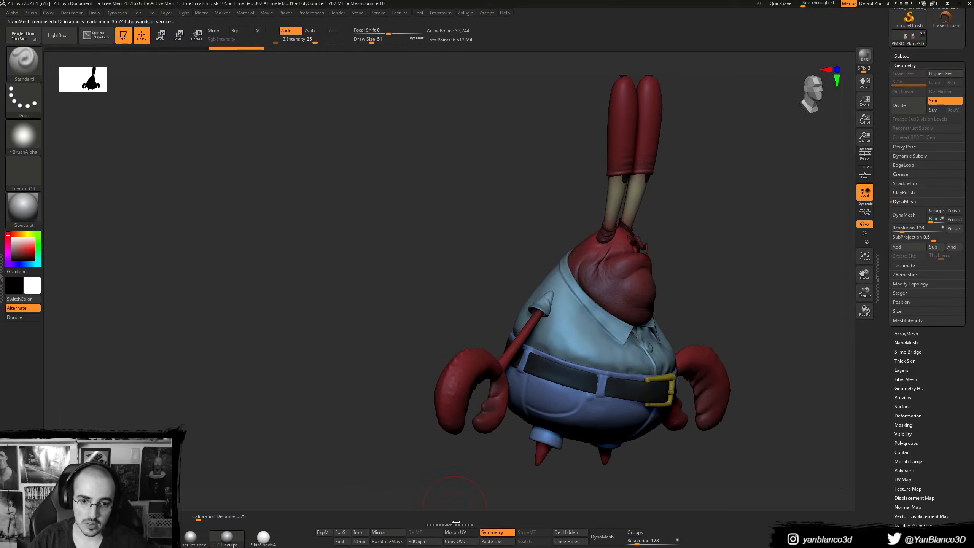
# - Turn off the polypaint colour display on all subtools, leaving the model in plain material shading
pyautogui.moveTo(584, 522)
pyautogui.keyDown('shift'); pyautogui.mouseDown()
pyautogui.moveTo(729, 414)
pyautogui.moveTo(587, 374)
pyautogui.moveTo(612, 371)
pyautogui.mouseUp(); pyautogui.keyUp('shift')
pyautogui.keyDown('alt'); pyautogui.moveTo(669, 363); pyautogui.dragTo(576, 377, button='right'); pyautogui.keyUp('alt')
pyautogui.hotkey('shift', 'f')
pyautogui.hotkey('shift', 'f')
pyautogui.moveTo(717, 360)
pyautogui.keyDown('alt'); pyautogui.mouseDown(button='right')
pyautogui.moveTo(619, 361)
pyautogui.moveTo(627, 353)
pyautogui.mouseUp(button='right'); pyautogui.keyUp('alt')
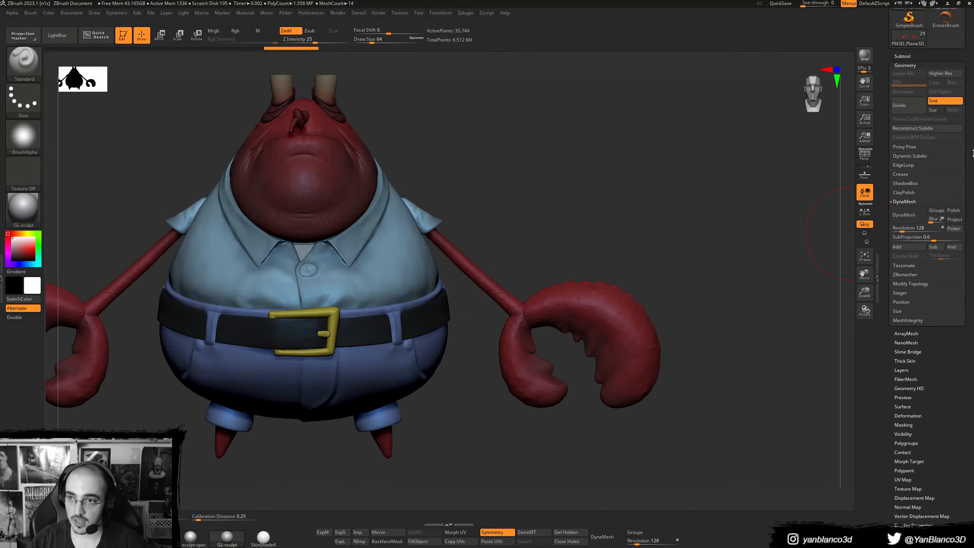
pyautogui.scroll(2, 972, 103)
pyautogui.click(956, 81)
pyautogui.moveTo(956, 81); pyautogui.dragTo(955, 92)
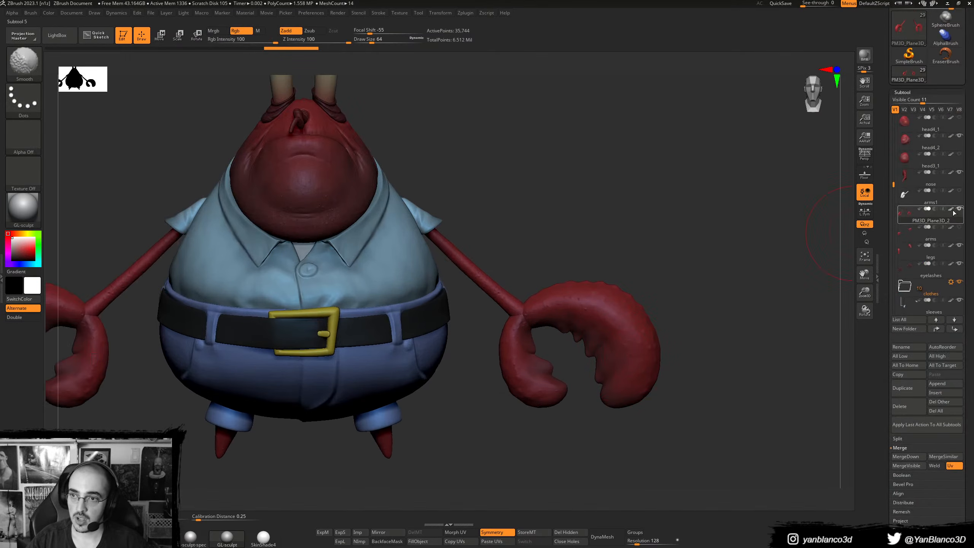
pyautogui.keyDown('shift'); pyautogui.click(951, 209); pyautogui.keyUp('shift')
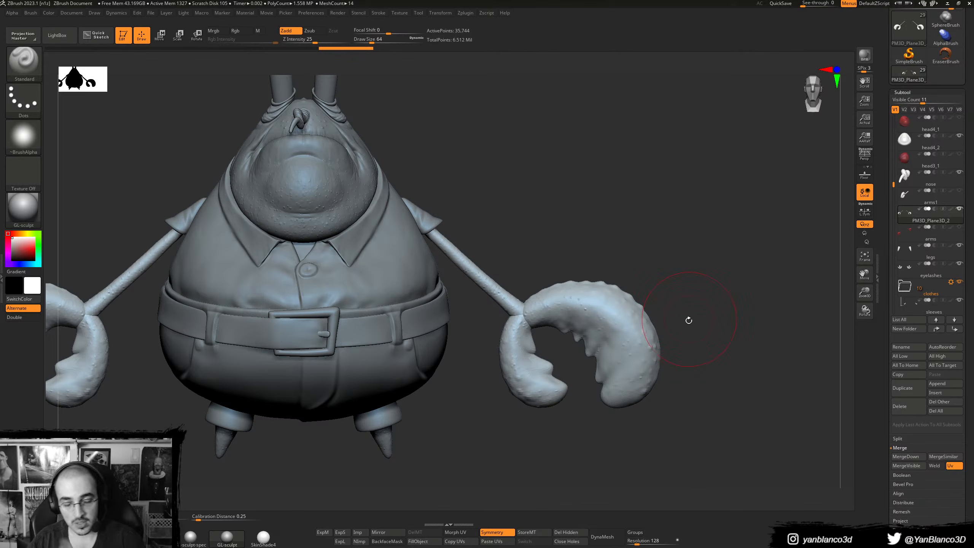
pyautogui.moveTo(679, 323); pyautogui.dragTo(646, 349)
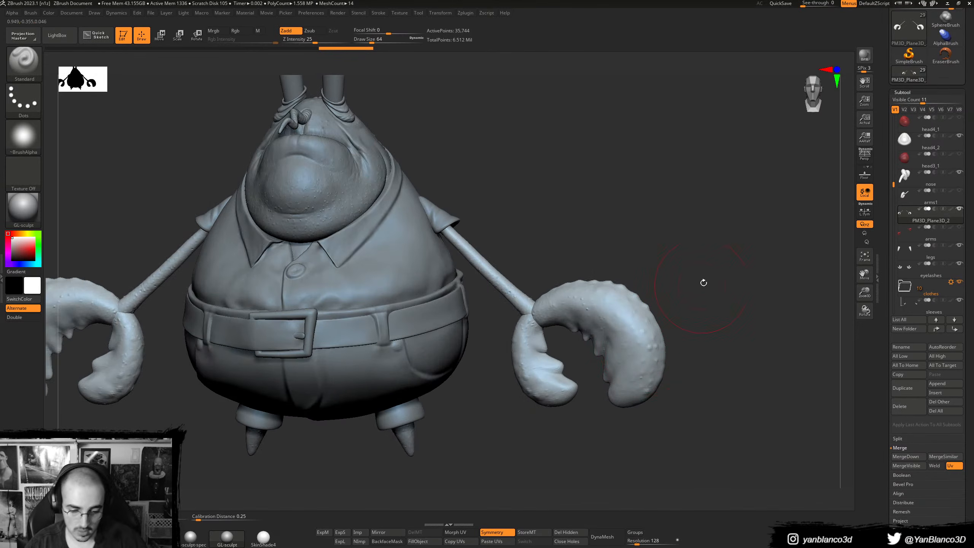
pyautogui.keyDown('shift'); pyautogui.moveTo(676, 319); pyautogui.dragTo(690, 280); pyautogui.keyUp('shift')
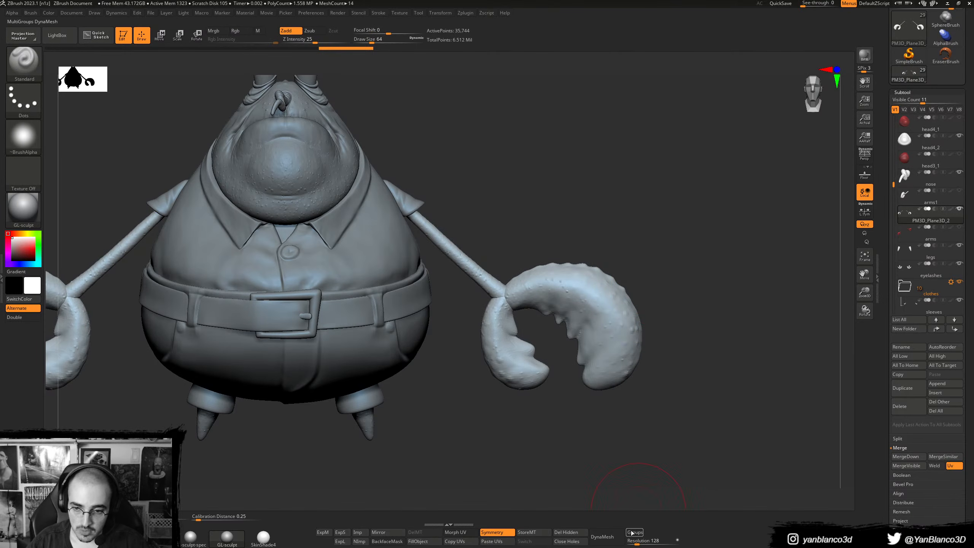
# - Try DynaMesh on the original arms at resolution 512, compare it with the unprocessed mesh, and undo it
pyautogui.click(605, 536)
pyautogui.hotkey('ctrl', 'z')
pyautogui.click(644, 543)
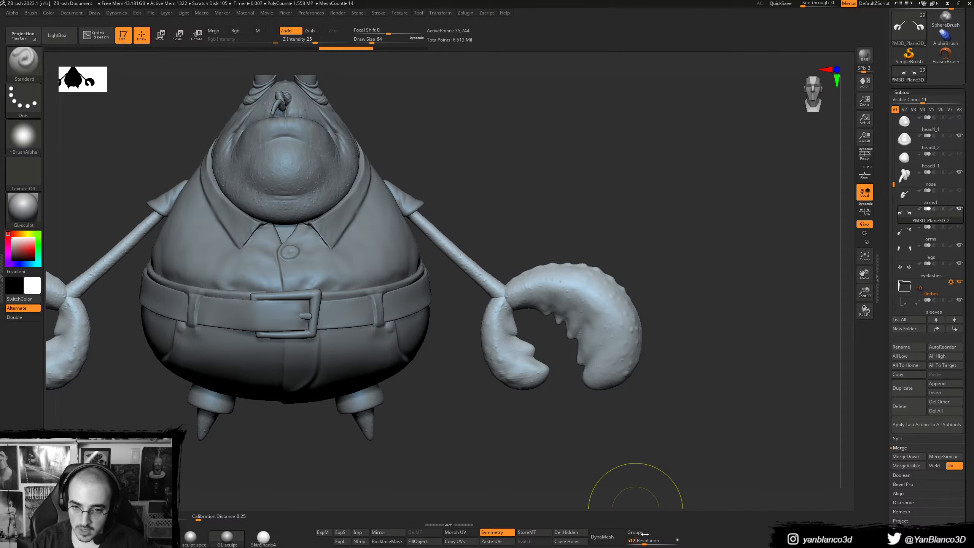
pyautogui.click(614, 539)
pyautogui.moveTo(678, 420)
pyautogui.mouseDown()
pyautogui.moveTo(667, 426)
pyautogui.moveTo(683, 422)
pyautogui.mouseUp()
pyautogui.hotkey('shift', 'f')
pyautogui.hotkey('shift', 'f')
pyautogui.hotkey('ctrl', 'z')
pyautogui.hotkey('ctrl', 'shift', 'z')
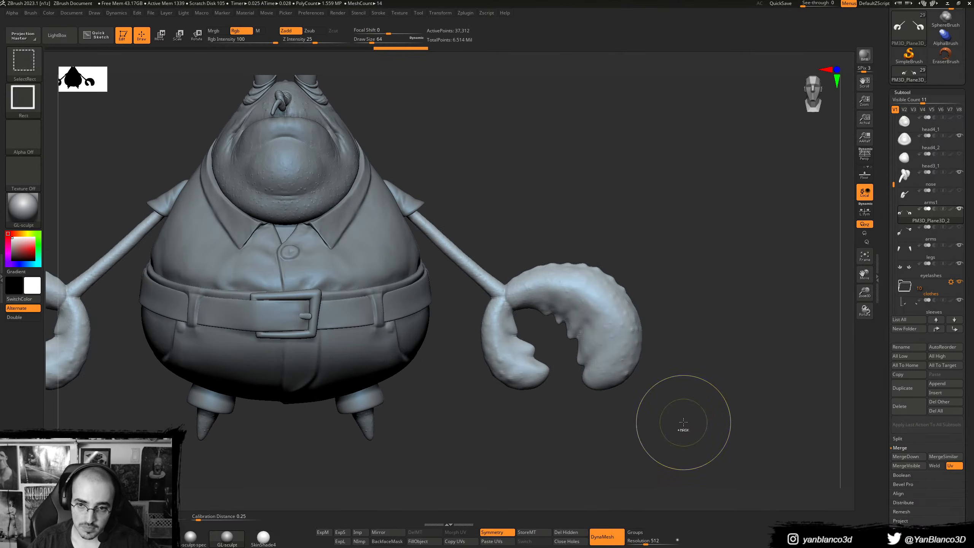
pyautogui.hotkey('ctrl', 'z')
# - Duplicate the arms subtool and apply DynaMesh to the copy at resolution 512
pyautogui.click(921, 387)
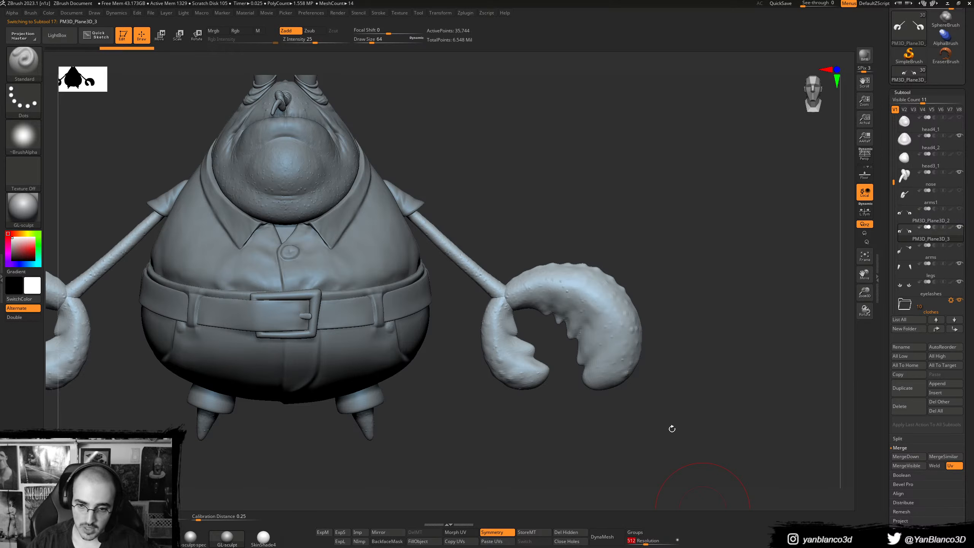
pyautogui.click(606, 534)
pyautogui.moveTo(689, 435); pyautogui.dragTo(697, 378)
pyautogui.hotkey('shift', 'f')
pyautogui.hotkey('shift', 'f')
# - Merge the remeshed arms into a single polygroup
pyautogui.press('ctrl')
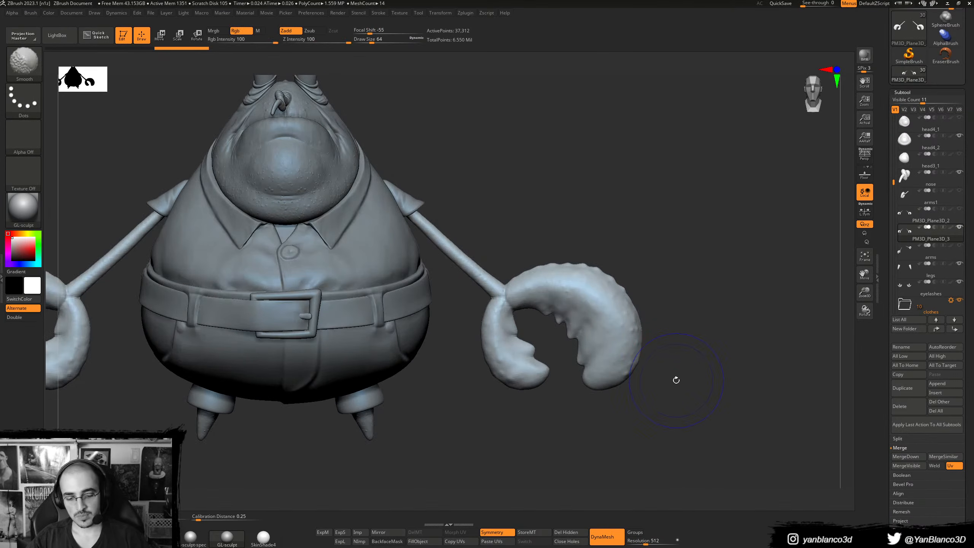
pyautogui.hotkey('shift', 'f')
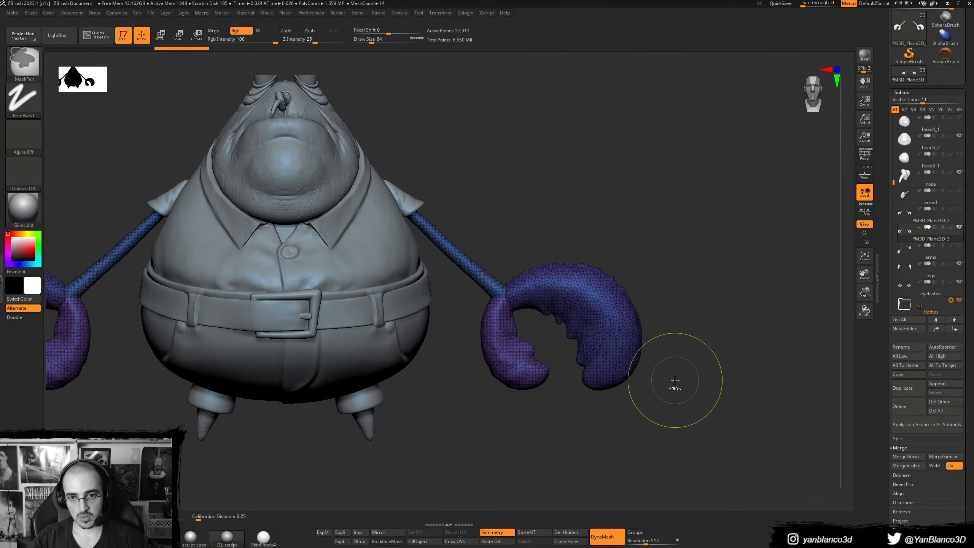
pyautogui.hotkey('ctrl', 'w')
pyautogui.hotkey('shift', 'f')
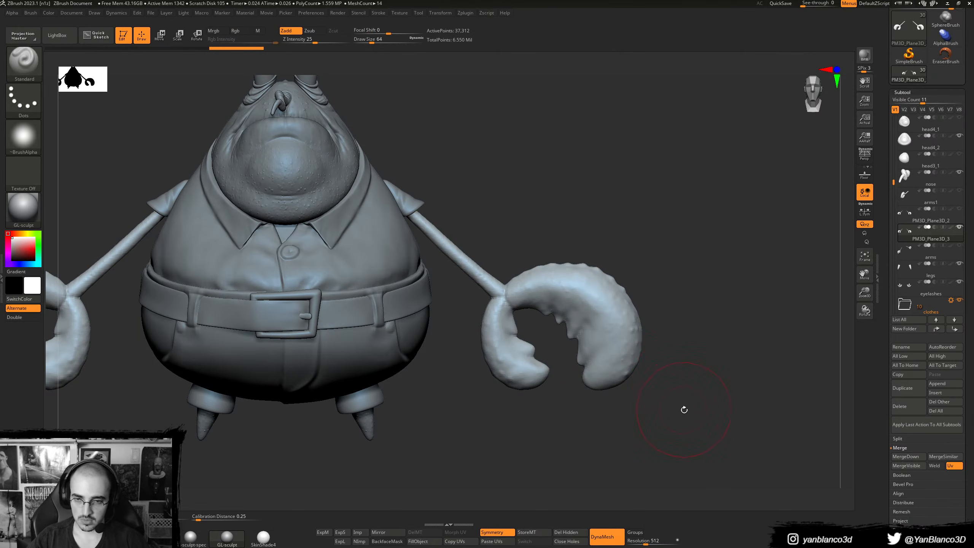
# - Reduce the brush draw size to 46
pyautogui.keyDown('ctrl'); pyautogui.moveTo(507, 314); pyautogui.dragTo(507, 293, button='right'); pyautogui.keyUp('ctrl')
pyautogui.press('s')
pyautogui.moveTo(507, 293)
pyautogui.mouseDown()
pyautogui.moveTo(495, 286)
pyautogui.moveTo(499, 295)
pyautogui.mouseUp()
pyautogui.moveTo(499, 295)
pyautogui.mouseDown(button='right')
pyautogui.moveTo(453, 305)
pyautogui.moveTo(504, 292)
pyautogui.mouseUp(button='right')
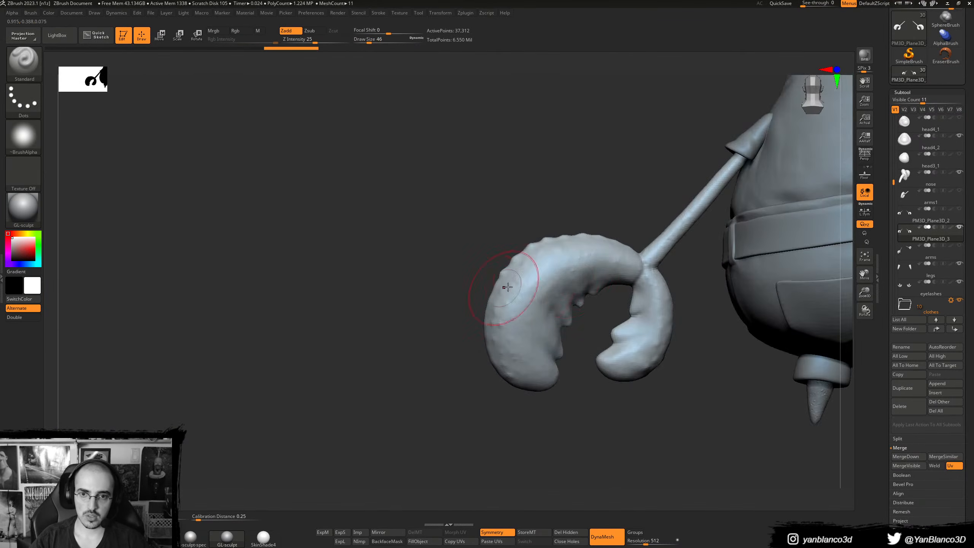
pyautogui.keyDown('alt'); pyautogui.moveTo(574, 276); pyautogui.dragTo(494, 285, button='right'); pyautogui.keyUp('alt')
pyautogui.moveTo(556, 274)
pyautogui.mouseDown(button='right')
pyautogui.moveTo(480, 280)
pyautogui.moveTo(536, 291)
pyautogui.moveTo(559, 229)
pyautogui.mouseUp(button='right')
# - Regroup the remeshed arms and delete one of them, keeping only the character's left arm
pyautogui.hotkey('shift', 'f')
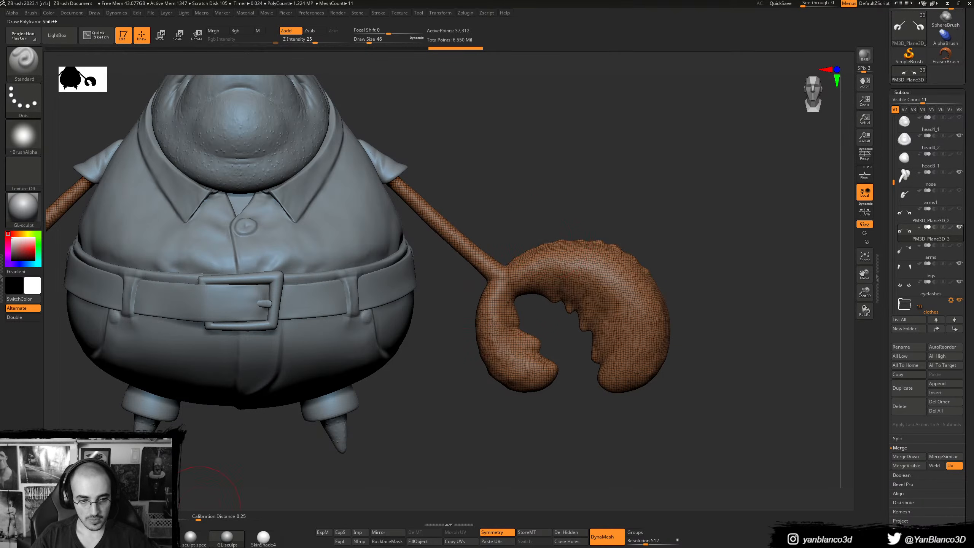
pyautogui.keyDown('alt'); pyautogui.moveTo(454, 356); pyautogui.dragTo(496, 353, button='right'); pyautogui.keyUp('alt')
pyautogui.hotkey('ctrl', 'w')
pyautogui.keyDown('ctrl'); pyautogui.moveTo(583, 331); pyautogui.dragTo(598, 307, button='right'); pyautogui.keyUp('ctrl')
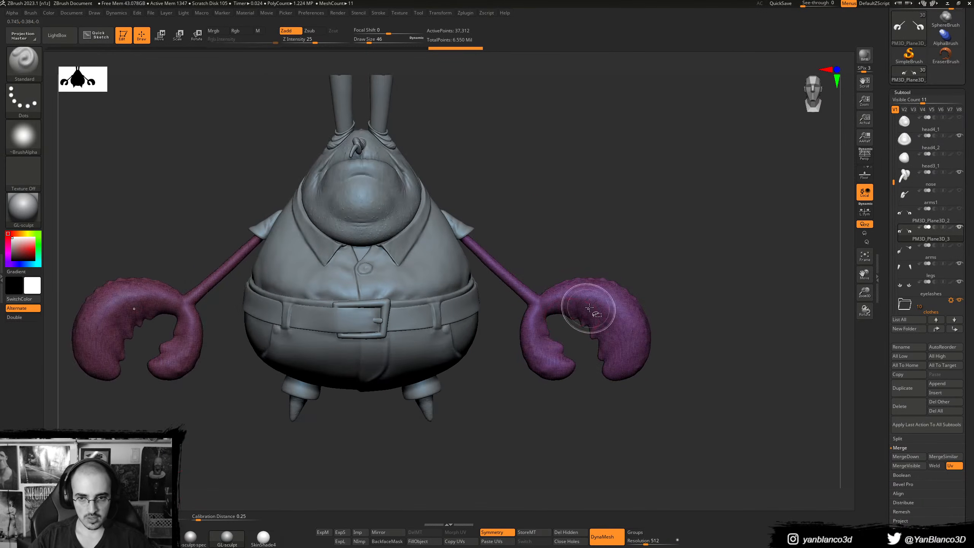
pyautogui.keyDown('ctrl'); pyautogui.keyDown('shift'); pyautogui.click(598, 306); pyautogui.keyUp('shift'); pyautogui.keyUp('ctrl')
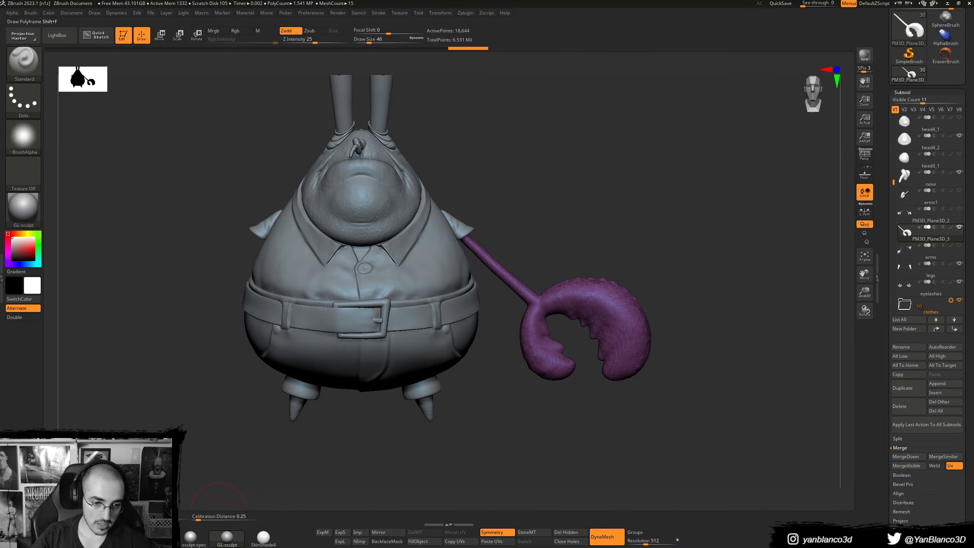
# - Solo the remaining arm and view its narrow edge-on profile, checking the wireframe display
pyautogui.hotkey('shift', 'f')
pyautogui.click(169, 535)
pyautogui.moveTo(416, 378); pyautogui.dragTo(490, 328, button='right')
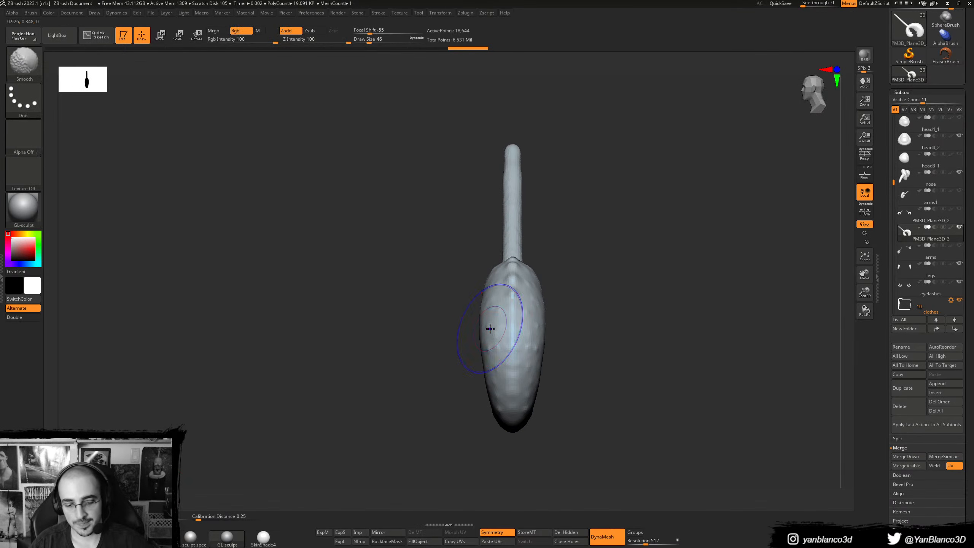
pyautogui.hotkey('shift', 'f')
pyautogui.moveTo(616, 383); pyautogui.dragTo(601, 363, button='right')
pyautogui.hotkey('shift', 'f')
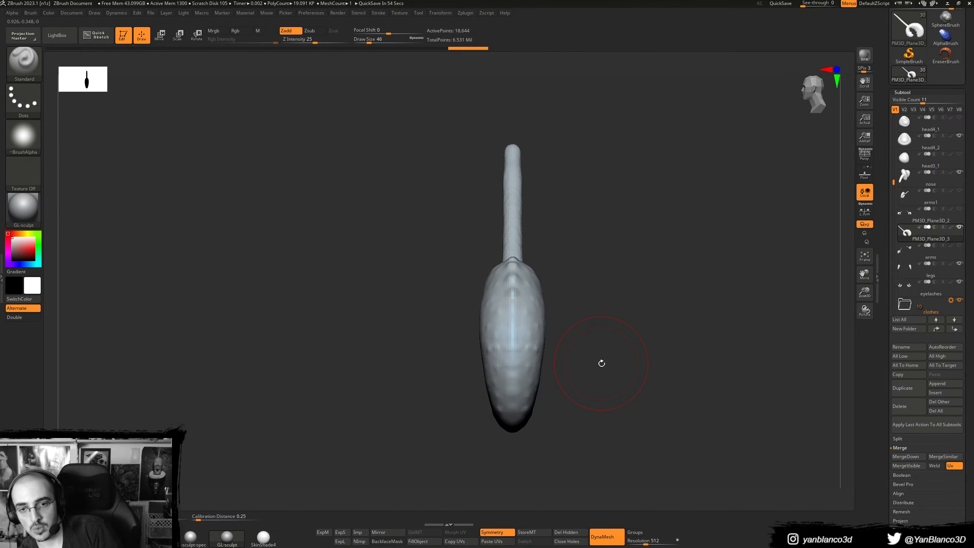
pyautogui.keyDown('ctrl'); pyautogui.moveTo(704, 337); pyautogui.dragTo(672, 302, button='right'); pyautogui.keyUp('ctrl')
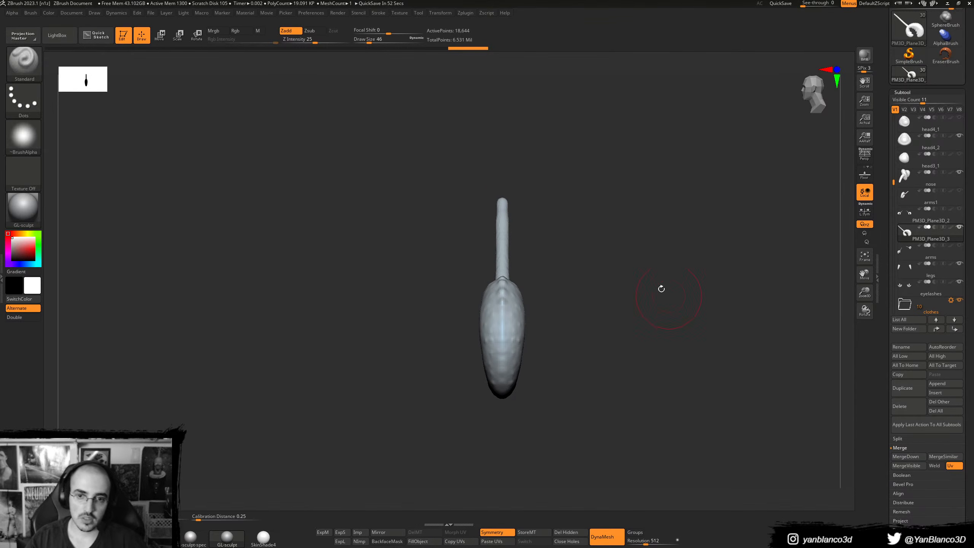
# - Try masking half of the arm lengthwise, discard the mask, and rerun DynaMesh on the arm at resolution 1024
pyautogui.hotkey('shift', 'f')
pyautogui.moveTo(638, 146)
pyautogui.keyDown('ctrl'); pyautogui.mouseDown()
pyautogui.moveTo(545, 395)
pyautogui.moveTo(503, 466)
pyautogui.mouseUp(); pyautogui.keyUp('ctrl')
pyautogui.keyDown('ctrl'); pyautogui.moveTo(505, 455); pyautogui.dragTo(544, 433, button='right'); pyautogui.keyUp('ctrl')
pyautogui.hotkey('ctrl', 'z')
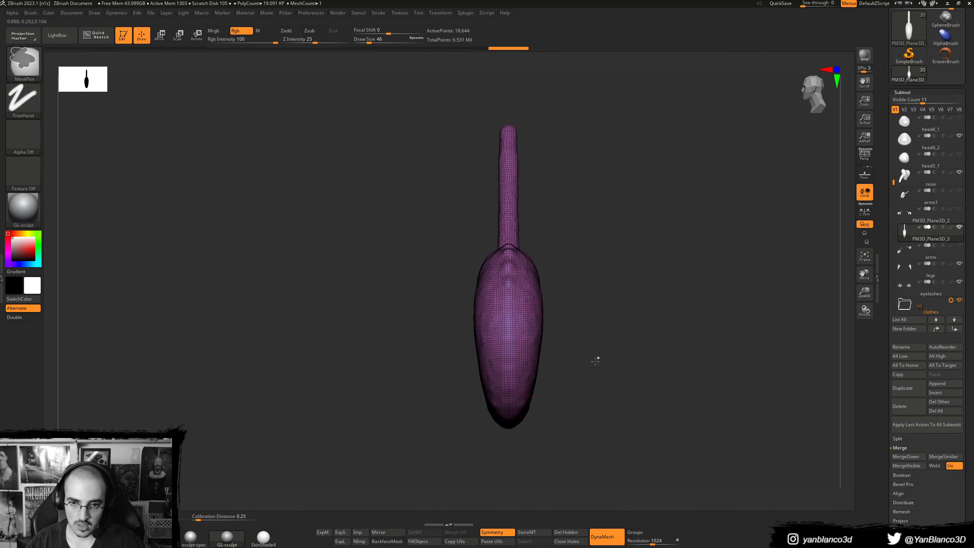
pyautogui.hotkey('ctrl', 'd')
# - Mask one lengthwise half of the arm along its centre line and assign that half its own polygroup
pyautogui.moveTo(597, 94)
pyautogui.keyDown('ctrl'); pyautogui.mouseDown()
pyautogui.moveTo(547, 251)
pyautogui.moveTo(518, 495)
pyautogui.moveTo(509, 499)
pyautogui.mouseUp(); pyautogui.keyUp('ctrl')
pyautogui.moveTo(570, 442)
pyautogui.mouseDown()
pyautogui.moveTo(572, 474)
pyautogui.moveTo(566, 433)
pyautogui.mouseUp()
pyautogui.hotkey('ctrl', 'w')
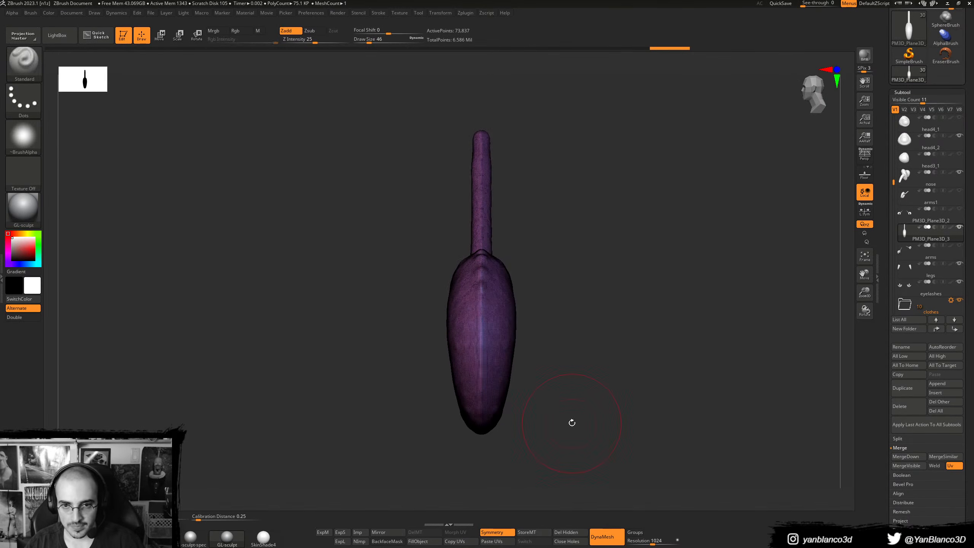
pyautogui.keyDown('ctrl'); pyautogui.moveTo(572, 424); pyautogui.dragTo(568, 429, button='right'); pyautogui.keyUp('ctrl')
pyautogui.hotkey('ctrl', 'z')
pyautogui.hotkey('ctrl', 'w')
pyautogui.hotkey('ctrl', 'z')
pyautogui.hotkey('ctrl', 'w')
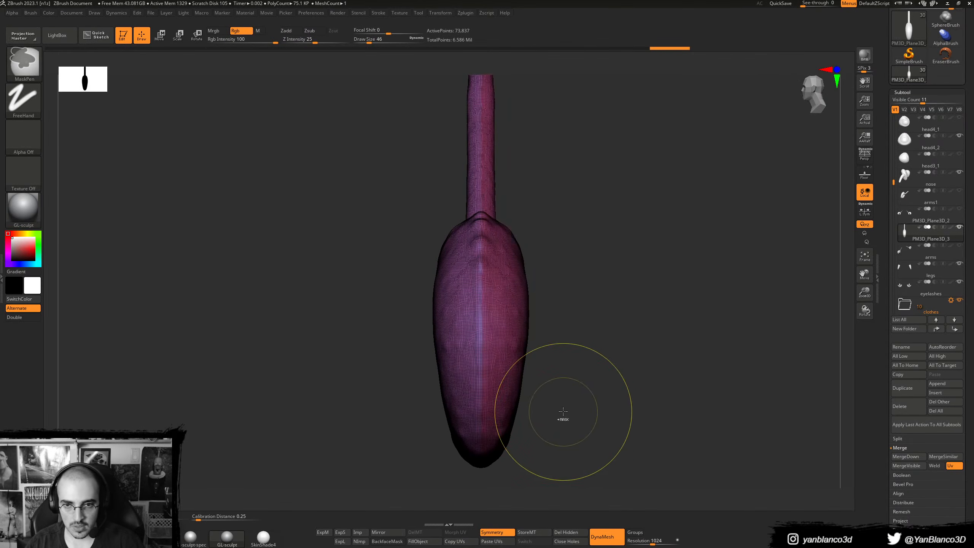
pyautogui.moveTo(581, 418)
pyautogui.mouseDown()
pyautogui.moveTo(600, 421)
pyautogui.moveTo(580, 412)
pyautogui.mouseUp()
pyautogui.hotkey('ctrl', 'z')
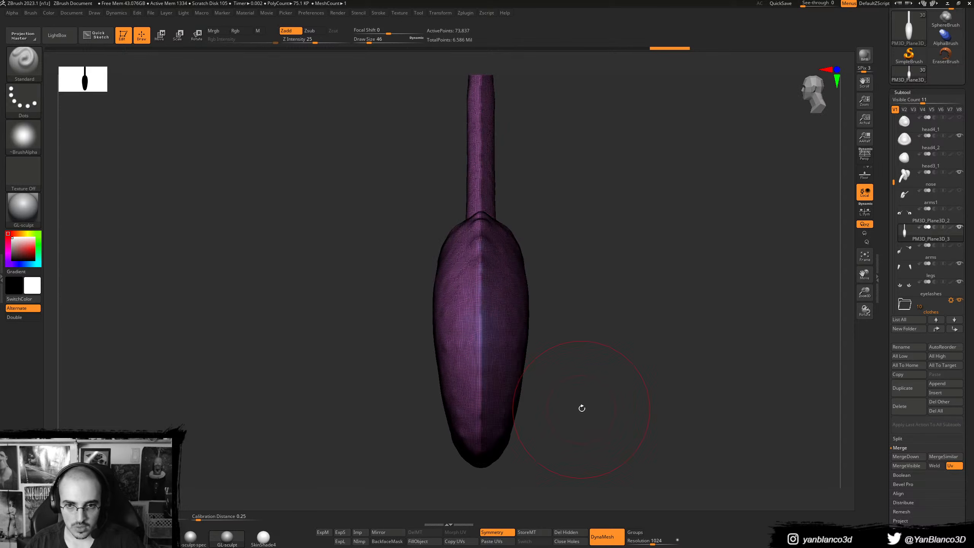
pyautogui.hotkey('ctrl', 'w')
pyautogui.keyDown('ctrl'); pyautogui.moveTo(586, 412); pyautogui.dragTo(590, 402, button='right'); pyautogui.keyUp('ctrl')
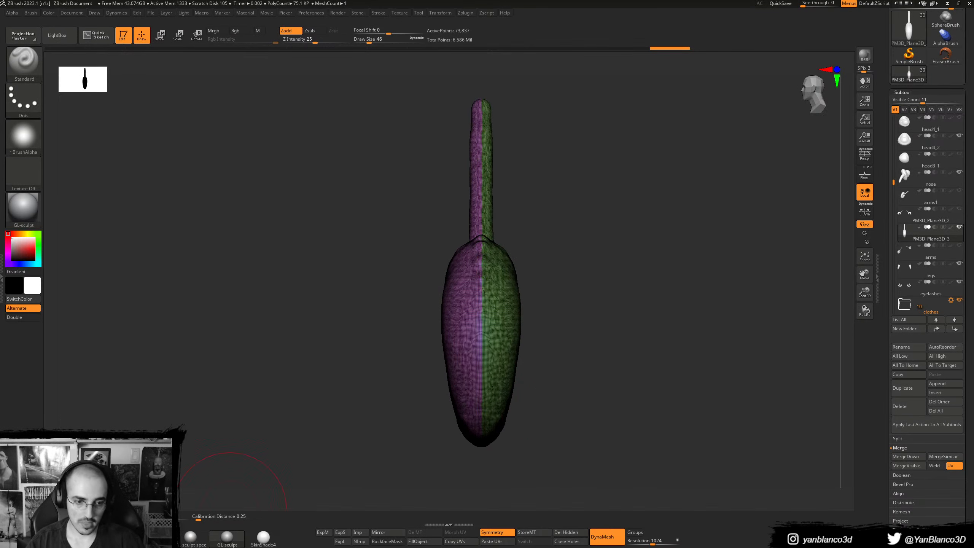
# - Set the masking stroke to Lasso, mask the straight arm up to the claw, and give it its own polygroup
pyautogui.hotkey('shift', 'f')
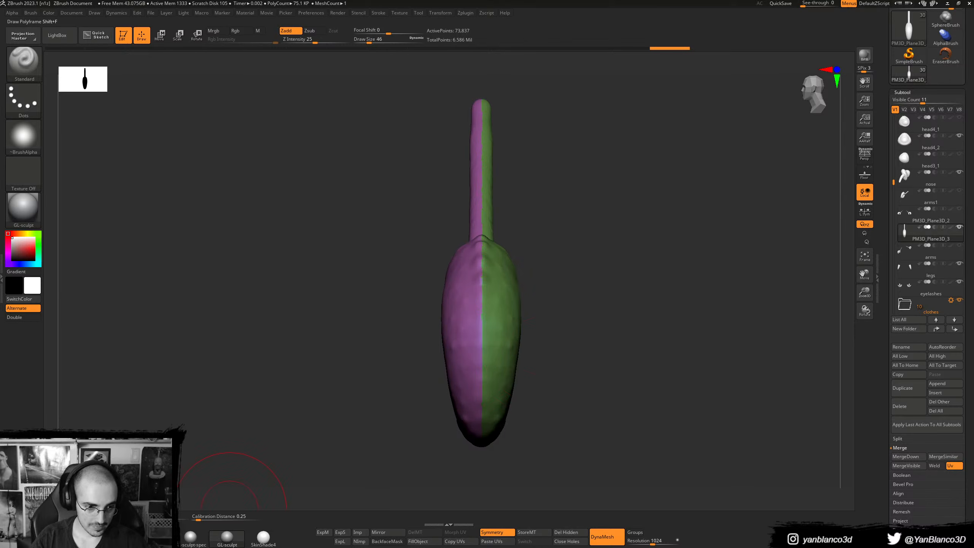
pyautogui.moveTo(504, 350)
pyautogui.keyDown('shift'); pyautogui.mouseDown(button='right')
pyautogui.moveTo(648, 339)
pyautogui.moveTo(766, 346)
pyautogui.mouseUp(button='right'); pyautogui.keyUp('shift')
pyautogui.keyDown('alt'); pyautogui.moveTo(551, 297); pyautogui.dragTo(616, 322, button='right'); pyautogui.keyUp('alt')
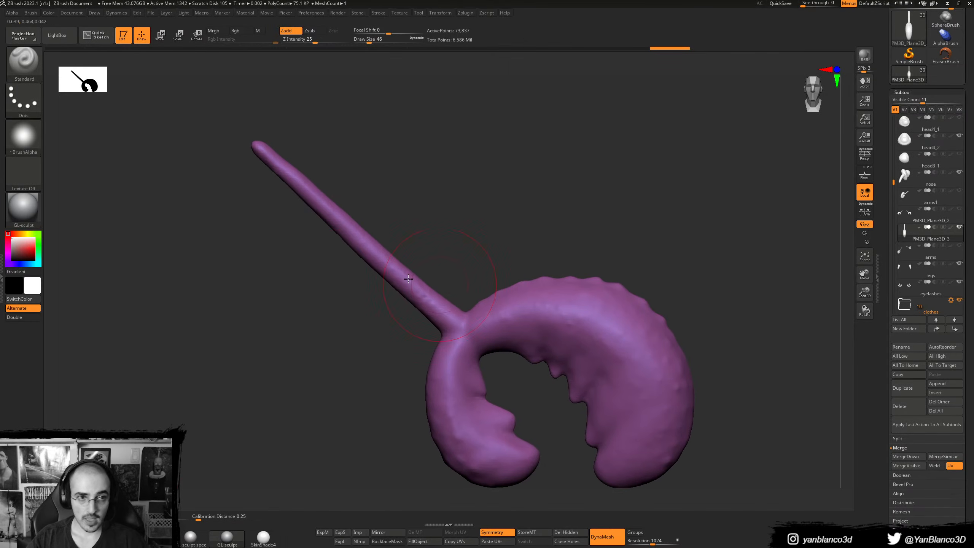
pyautogui.press('ctrl')
pyautogui.click(26, 92)
pyautogui.click(145, 128)
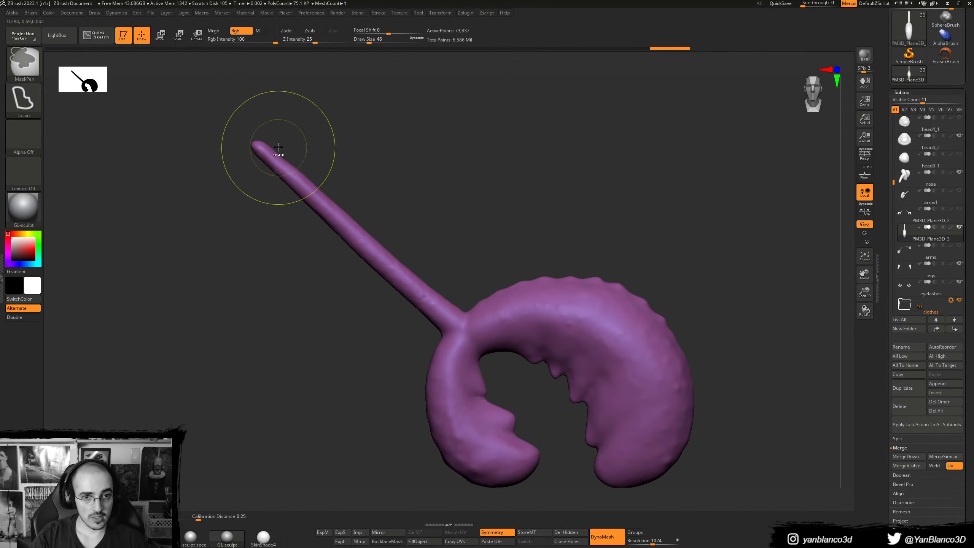
pyautogui.keyDown('ctrl'); pyautogui.moveTo(250, 164); pyautogui.dragTo(304, 112); pyautogui.keyUp('ctrl')
pyautogui.moveTo(400, 214)
pyautogui.keyDown('ctrl'); pyautogui.mouseDown()
pyautogui.moveTo(211, 110)
pyautogui.moveTo(332, 340)
pyautogui.moveTo(316, 307)
pyautogui.mouseUp(); pyautogui.keyUp('ctrl')
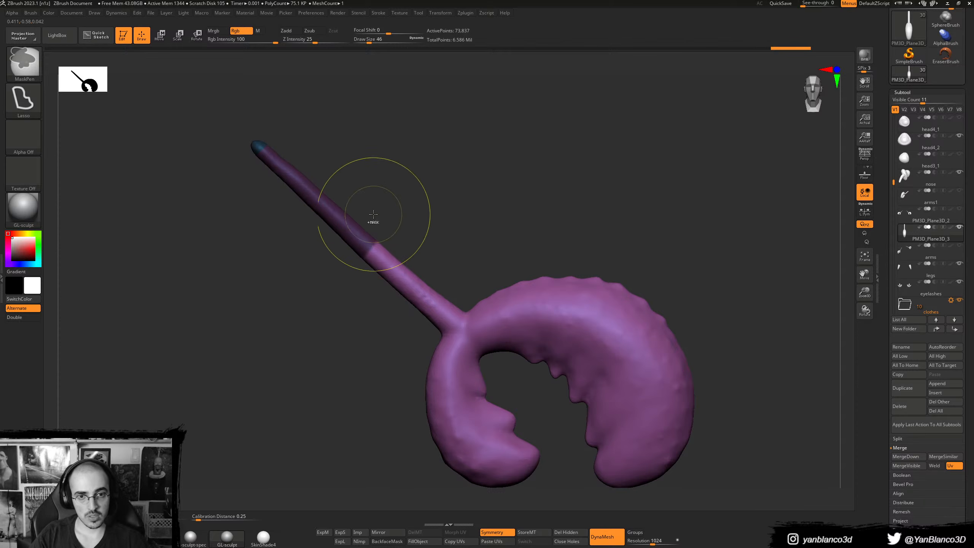
pyautogui.moveTo(336, 299)
pyautogui.keyDown('ctrl'); pyautogui.mouseDown()
pyautogui.moveTo(398, 102)
pyautogui.moveTo(531, 247)
pyautogui.mouseUp(); pyautogui.keyUp('ctrl')
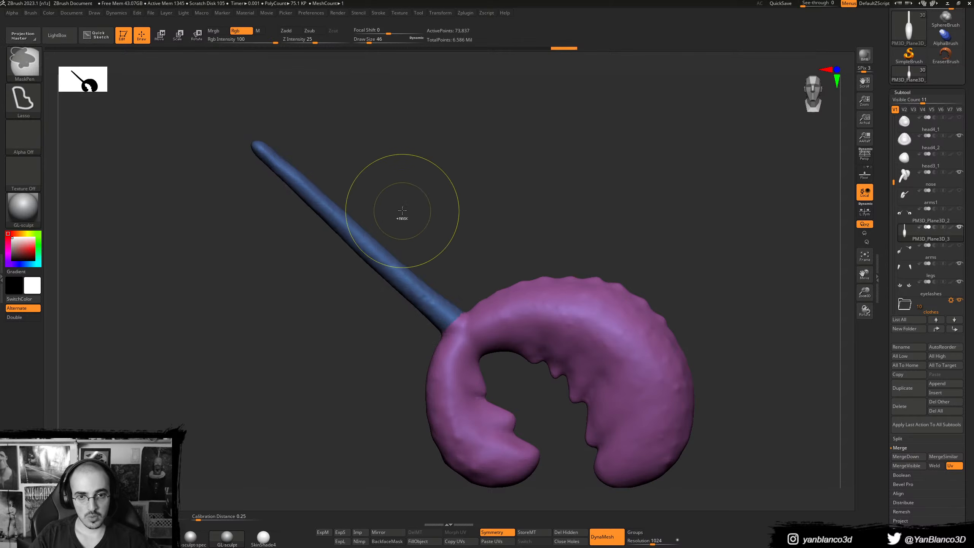
# - Split the straight arm crosswise into upper and lower polygroups and give its end tip a separate polygroup
pyautogui.moveTo(402, 220)
pyautogui.keyDown('ctrl'); pyautogui.mouseDown()
pyautogui.moveTo(274, 97)
pyautogui.moveTo(294, 324)
pyautogui.moveTo(299, 317)
pyautogui.mouseUp(); pyautogui.keyUp('ctrl')
pyautogui.moveTo(241, 177)
pyautogui.keyDown('ctrl'); pyautogui.mouseDown()
pyautogui.moveTo(331, 117)
pyautogui.moveTo(313, 108)
pyautogui.mouseUp(); pyautogui.keyUp('ctrl')
pyautogui.hotkey('ctrl', 'z')
pyautogui.moveTo(249, 168)
pyautogui.keyDown('ctrl'); pyautogui.mouseDown()
pyautogui.moveTo(223, 132)
pyautogui.moveTo(319, 99)
pyautogui.mouseUp(); pyautogui.keyUp('ctrl')
pyautogui.hotkey('ctrl', 'w')
pyautogui.keyDown('alt'); pyautogui.moveTo(431, 276); pyautogui.dragTo(418, 244, button='right'); pyautogui.keyUp('alt')
pyautogui.keyDown('alt'); pyautogui.moveTo(462, 303); pyautogui.dragTo(436, 285, button='right'); pyautogui.keyUp('alt')
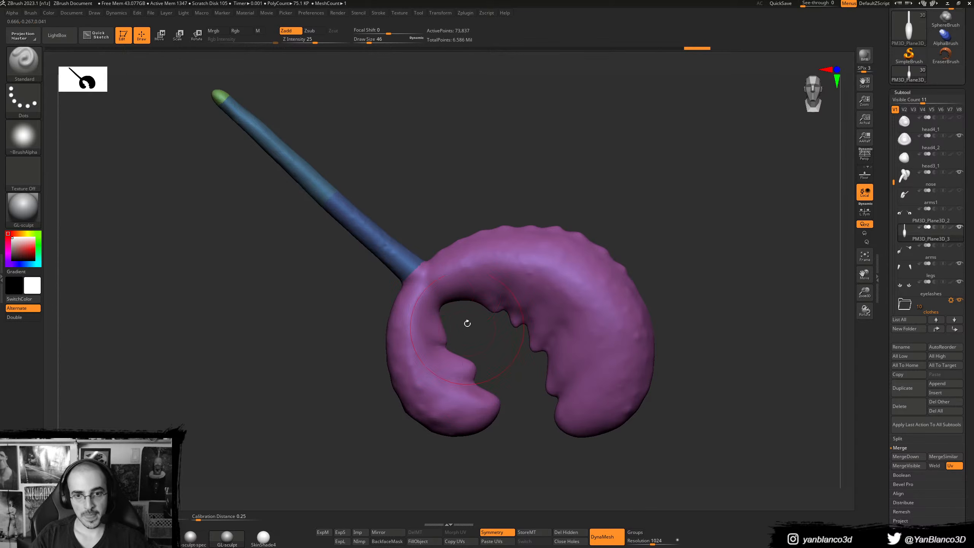
pyautogui.moveTo(499, 360)
pyautogui.keyDown('ctrl'); pyautogui.mouseDown()
pyautogui.moveTo(547, 486)
pyautogui.moveTo(659, 498)
pyautogui.mouseUp(); pyautogui.keyUp('ctrl')
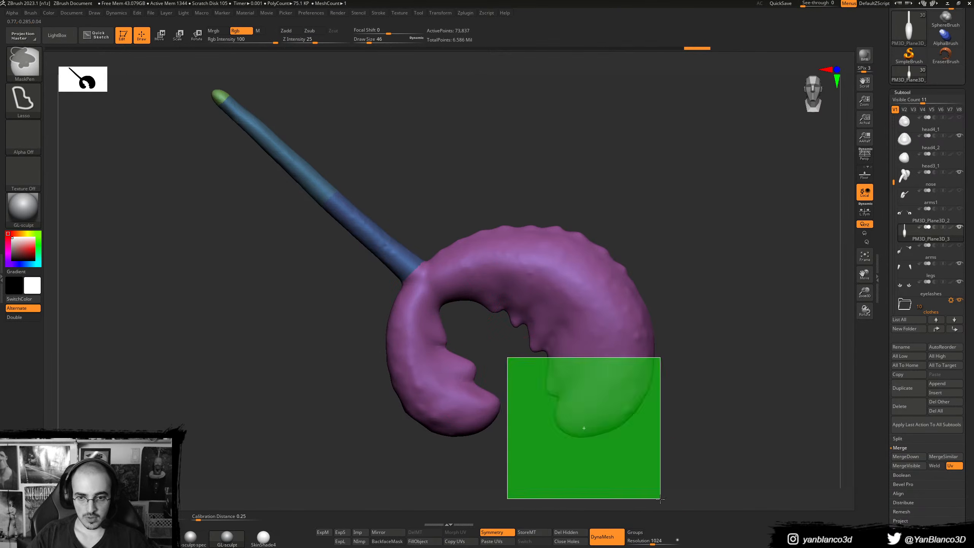
pyautogui.moveTo(533, 405)
pyautogui.keyDown('ctrl'); pyautogui.mouseDown()
pyautogui.moveTo(686, 491)
pyautogui.moveTo(692, 449)
pyautogui.mouseUp(); pyautogui.keyUp('ctrl')
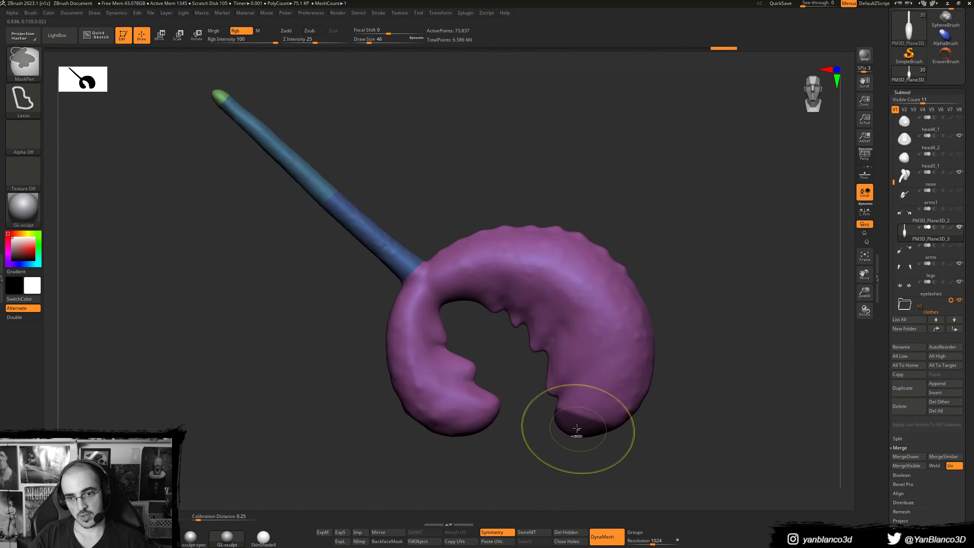
pyautogui.hotkey('ctrl', 'z')
# - Lasso-mask the lower half of the large pincer, assign it its own polygroup, and check it edge-on
pyautogui.moveTo(520, 359)
pyautogui.keyDown('ctrl'); pyautogui.mouseDown()
pyautogui.moveTo(569, 457)
pyautogui.moveTo(581, 230)
pyautogui.mouseUp(); pyautogui.keyUp('ctrl')
pyautogui.moveTo(558, 344)
pyautogui.mouseDown(button='right')
pyautogui.moveTo(513, 324)
pyautogui.moveTo(530, 325)
pyautogui.moveTo(537, 311)
pyautogui.moveTo(595, 330)
pyautogui.moveTo(562, 316)
pyautogui.mouseUp(button='right')
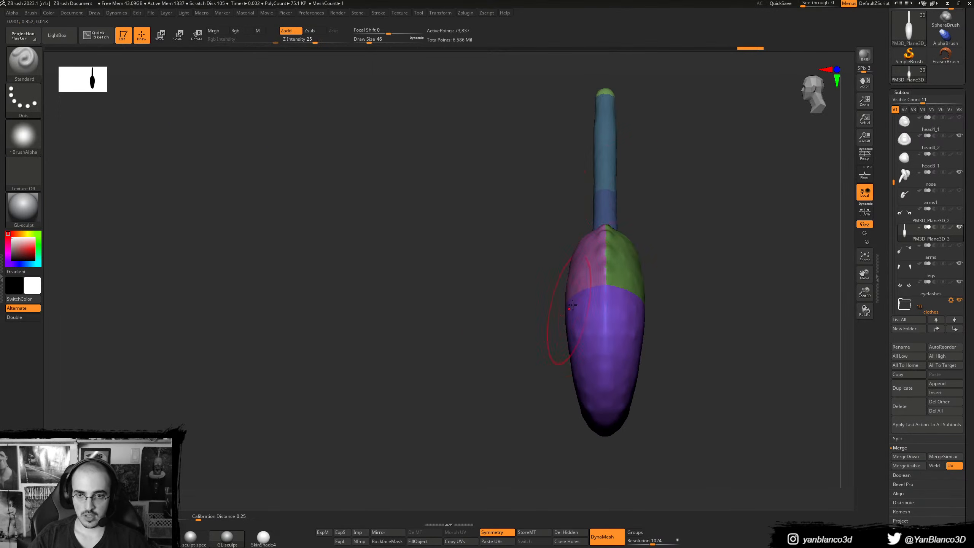
pyautogui.keyDown('alt'); pyautogui.moveTo(636, 166); pyautogui.dragTo(600, 184, button='right'); pyautogui.keyUp('alt')
pyautogui.moveTo(594, 237)
pyautogui.mouseDown(button='right')
pyautogui.moveTo(654, 241)
pyautogui.moveTo(594, 233)
pyautogui.mouseUp(button='right')
pyautogui.keyDown('alt'); pyautogui.moveTo(630, 280); pyautogui.dragTo(601, 338, button='right'); pyautogui.keyUp('alt')
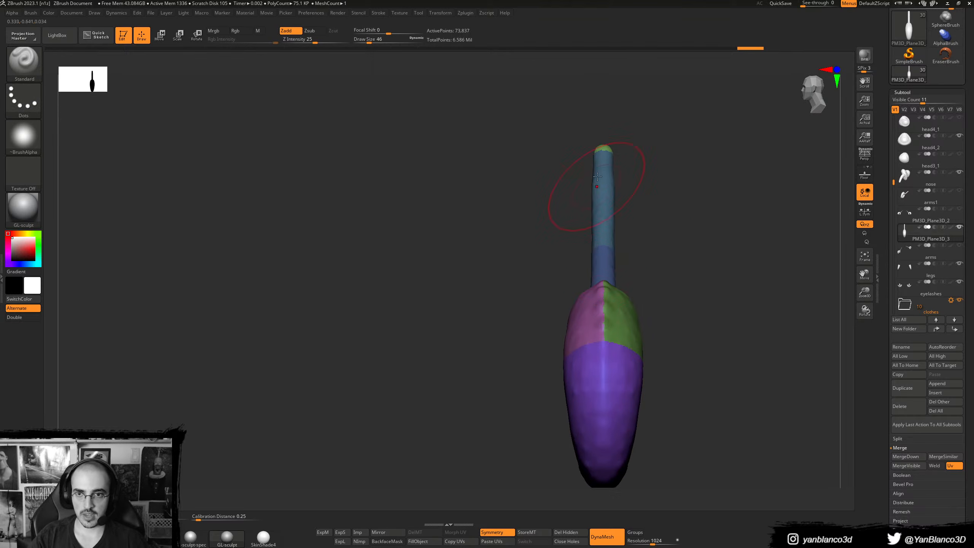
pyautogui.keyDown('alt'); pyautogui.moveTo(616, 300); pyautogui.dragTo(584, 282, button='right'); pyautogui.keyUp('alt')
# - Isolate the two lengthwise halves of the remaining claw and merge them into a single polygroup
pyautogui.keyDown('ctrl'); pyautogui.keyDown('shift'); pyautogui.click(578, 364); pyautogui.keyUp('shift'); pyautogui.keyUp('ctrl')
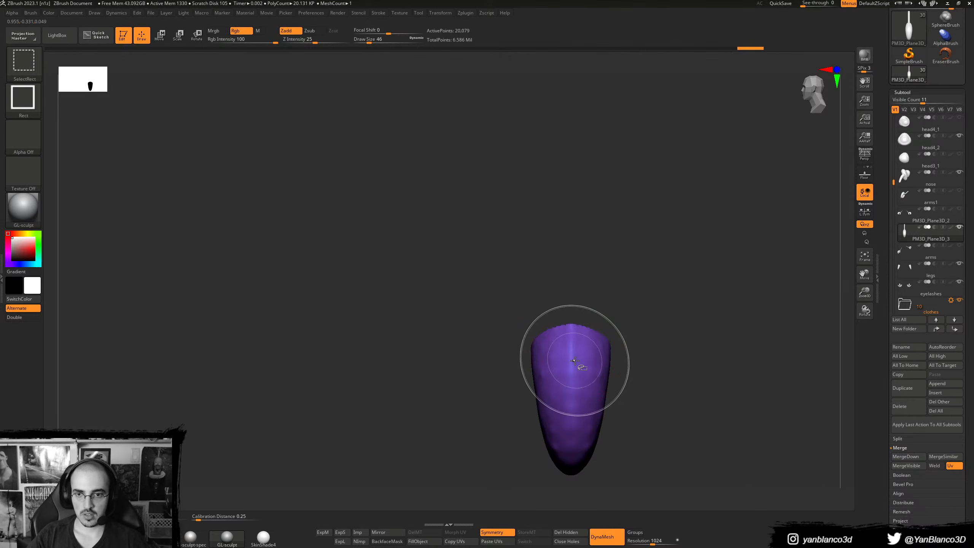
pyautogui.keyDown('ctrl'); pyautogui.keyDown('shift'); pyautogui.click(578, 359); pyautogui.keyUp('shift'); pyautogui.keyUp('ctrl')
pyautogui.moveTo(434, 341); pyautogui.dragTo(476, 341, button='right')
pyautogui.moveTo(450, 382); pyautogui.dragTo(545, 268, button='right')
pyautogui.keyDown('ctrl'); pyautogui.keyDown('shift'); pyautogui.click(470, 242); pyautogui.keyUp('shift'); pyautogui.keyUp('ctrl')
pyautogui.keyDown('ctrl'); pyautogui.keyDown('shift'); pyautogui.click(364, 151); pyautogui.keyUp('shift'); pyautogui.keyUp('ctrl')
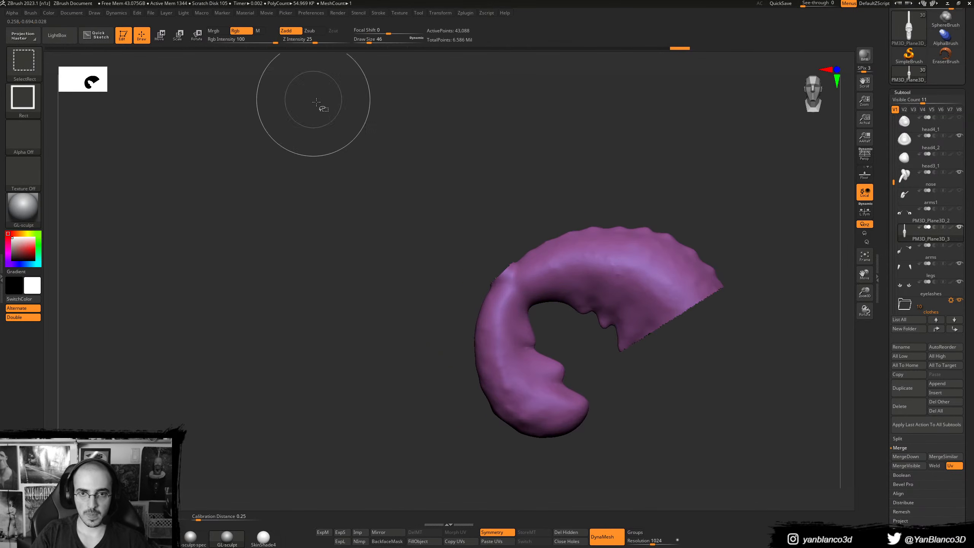
pyautogui.keyDown('ctrl'); pyautogui.keyDown('shift'); pyautogui.click(312, 98); pyautogui.keyUp('shift'); pyautogui.keyUp('ctrl')
pyautogui.moveTo(561, 213); pyautogui.dragTo(630, 230, button='right')
pyautogui.hotkey('ctrl', 'w')
pyautogui.keyDown('ctrl'); pyautogui.keyDown('shift'); pyautogui.click(705, 256); pyautogui.keyUp('shift'); pyautogui.keyUp('ctrl')
pyautogui.moveTo(705, 256); pyautogui.dragTo(594, 317, button='right')
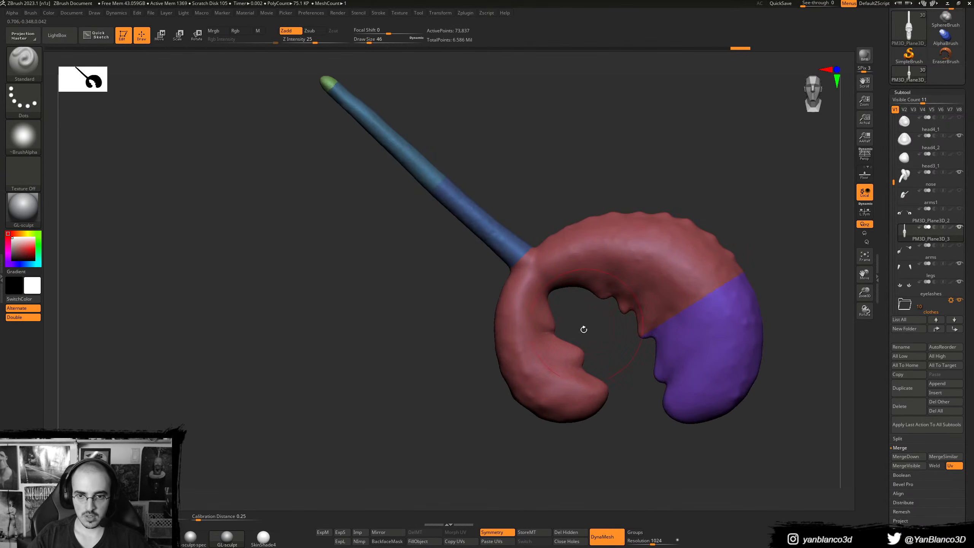
# - Divide the small pincer crosswise into three polygroups for its base, middle and tip
pyautogui.moveTo(585, 355)
pyautogui.keyDown('ctrl'); pyautogui.mouseDown()
pyautogui.moveTo(606, 437)
pyautogui.moveTo(435, 414)
pyautogui.moveTo(460, 426)
pyautogui.mouseUp(); pyautogui.keyUp('ctrl')
pyautogui.hotkey('ctrl', 'w')
pyautogui.keyDown('alt'); pyautogui.moveTo(502, 377); pyautogui.dragTo(491, 380, button='right'); pyautogui.keyUp('alt')
pyautogui.keyDown('ctrl'); pyautogui.keyDown('shift'); pyautogui.click(525, 301); pyautogui.keyUp('shift'); pyautogui.keyUp('ctrl')
pyautogui.moveTo(556, 299)
pyautogui.keyDown('ctrl'); pyautogui.mouseDown()
pyautogui.moveTo(344, 295)
pyautogui.moveTo(345, 164)
pyautogui.mouseUp(); pyautogui.keyUp('ctrl')
pyautogui.keyDown('ctrl'); pyautogui.keyDown('shift'); pyautogui.click(447, 339); pyautogui.keyUp('shift'); pyautogui.keyUp('ctrl')
pyautogui.moveTo(571, 342); pyautogui.dragTo(535, 334, button='right')
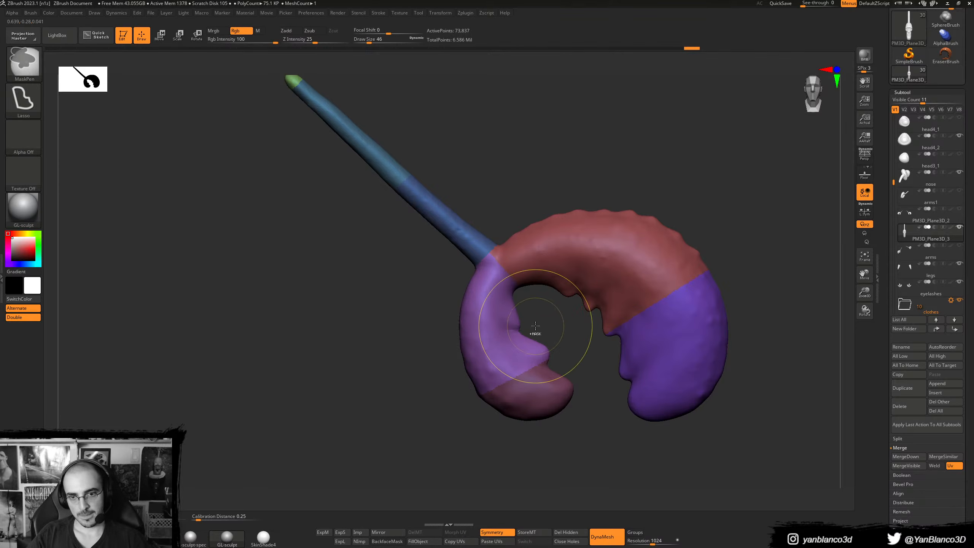
pyautogui.keyDown('ctrl'); pyautogui.keyDown('shift'); pyautogui.click(516, 326); pyautogui.keyUp('shift'); pyautogui.keyUp('ctrl')
pyautogui.moveTo(552, 322)
pyautogui.keyDown('ctrl'); pyautogui.mouseDown()
pyautogui.moveTo(574, 352)
pyautogui.moveTo(318, 315)
pyautogui.moveTo(333, 313)
pyautogui.mouseUp(); pyautogui.keyUp('ctrl')
pyautogui.hotkey('ctrl', 'w')
# - Split the upper part of the large pincer crosswise into separate base and middle polygroups
pyautogui.keyDown('ctrl'); pyautogui.keyDown('shift'); pyautogui.click(565, 381); pyautogui.keyUp('shift'); pyautogui.keyUp('ctrl')
pyautogui.keyDown('ctrl'); pyautogui.keyDown('shift'); pyautogui.click(619, 308); pyautogui.keyUp('shift'); pyautogui.keyUp('ctrl')
pyautogui.moveTo(566, 325)
pyautogui.keyDown('ctrl'); pyautogui.mouseDown()
pyautogui.moveTo(709, 132)
pyautogui.moveTo(611, 109)
pyautogui.mouseUp(); pyautogui.keyUp('ctrl')
pyautogui.hotkey('ctrl', 'w')
pyautogui.moveTo(563, 316)
pyautogui.keyDown('ctrl'); pyautogui.mouseDown()
pyautogui.moveTo(740, 191)
pyautogui.moveTo(617, 112)
pyautogui.moveTo(625, 130)
pyautogui.mouseUp(); pyautogui.keyUp('ctrl')
pyautogui.keyDown('ctrl'); pyautogui.keyDown('shift'); pyautogui.click(669, 148); pyautogui.keyUp('shift'); pyautogui.keyUp('ctrl')
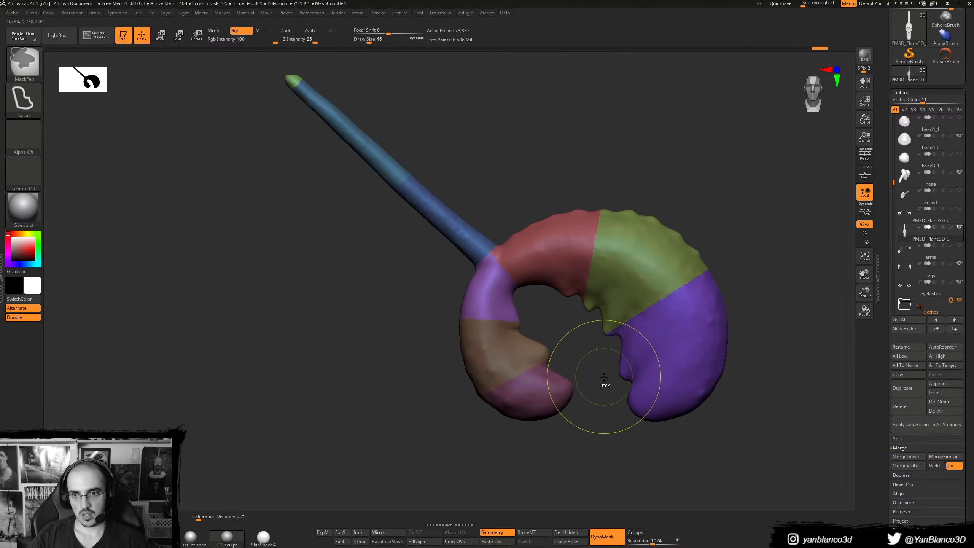
# - Merge the large pincer's middle and lower sections, and regroup the lower section along a new diagonal cut
pyautogui.keyDown('ctrl'); pyautogui.keyDown('shift'); pyautogui.click(612, 318); pyautogui.keyUp('shift'); pyautogui.keyUp('ctrl')
pyautogui.keyDown('ctrl'); pyautogui.keyDown('shift'); pyautogui.click(679, 341); pyautogui.keyUp('shift'); pyautogui.keyUp('ctrl')
pyautogui.keyDown('ctrl'); pyautogui.keyDown('shift'); pyautogui.click(679, 348); pyautogui.keyUp('shift'); pyautogui.keyUp('ctrl')
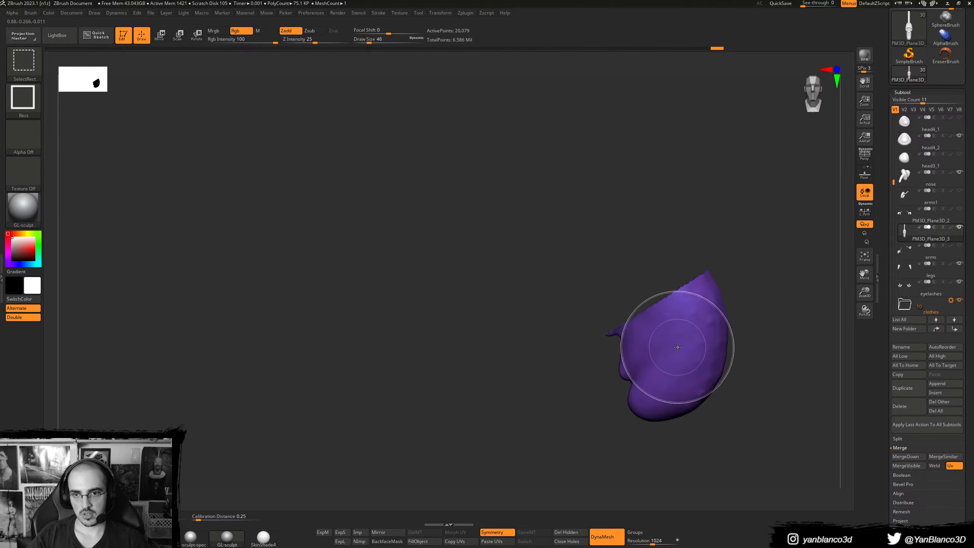
pyautogui.keyDown('ctrl'); pyautogui.keyDown('shift'); pyautogui.click(681, 352); pyautogui.keyUp('shift'); pyautogui.keyUp('ctrl')
pyautogui.keyDown('ctrl'); pyautogui.keyDown('shift'); pyautogui.click(671, 265); pyautogui.keyUp('shift'); pyautogui.keyUp('ctrl')
pyautogui.moveTo(759, 261)
pyautogui.keyDown('ctrl'); pyautogui.keyDown('shift'); pyautogui.mouseDown()
pyautogui.moveTo(744, 278)
pyautogui.moveTo(761, 279)
pyautogui.mouseUp(); pyautogui.keyUp('shift'); pyautogui.keyUp('ctrl')
pyautogui.keyDown('ctrl'); pyautogui.keyDown('shift'); pyautogui.click(584, 350); pyautogui.keyUp('shift'); pyautogui.keyUp('ctrl')
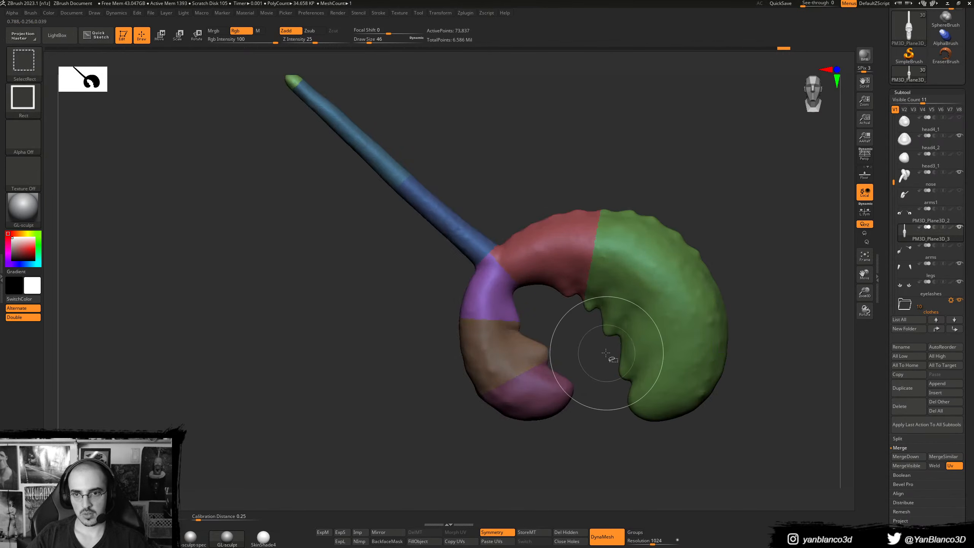
pyautogui.moveTo(598, 357)
pyautogui.keyDown('ctrl'); pyautogui.mouseDown()
pyautogui.moveTo(777, 241)
pyautogui.moveTo(772, 220)
pyautogui.moveTo(783, 230)
pyautogui.mouseUp(); pyautogui.keyUp('ctrl')
pyautogui.hotkey('ctrl', 'w')
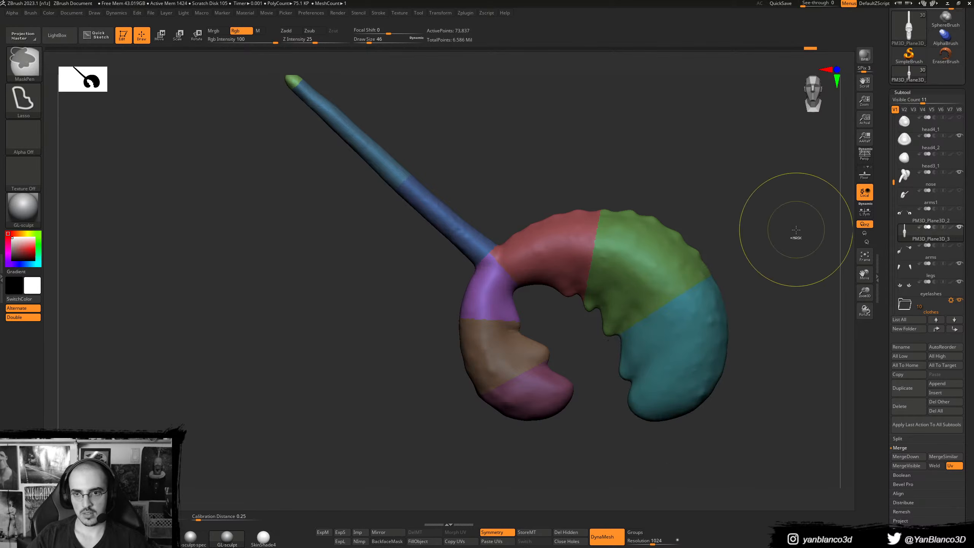
# - Merge the large pincer's base and middle sections into one polygroup and lasso-mask everything beyond the base
pyautogui.keyDown('ctrl'); pyautogui.keyDown('shift'); pyautogui.click(598, 290); pyautogui.keyUp('shift'); pyautogui.keyUp('ctrl')
pyautogui.keyDown('ctrl'); pyautogui.keyDown('shift'); pyautogui.click(598, 290); pyautogui.keyUp('shift'); pyautogui.keyUp('ctrl')
pyautogui.keyDown('ctrl'); pyautogui.keyDown('shift'); pyautogui.click(581, 287); pyautogui.keyUp('shift'); pyautogui.keyUp('ctrl')
pyautogui.keyDown('ctrl'); pyautogui.keyDown('shift'); pyautogui.moveTo(575, 337); pyautogui.dragTo(580, 344); pyautogui.keyUp('shift'); pyautogui.keyUp('ctrl')
pyautogui.hotkey('ctrl', 'w')
pyautogui.keyDown('ctrl'); pyautogui.keyDown('shift'); pyautogui.click(583, 345); pyautogui.keyUp('shift'); pyautogui.keyUp('ctrl')
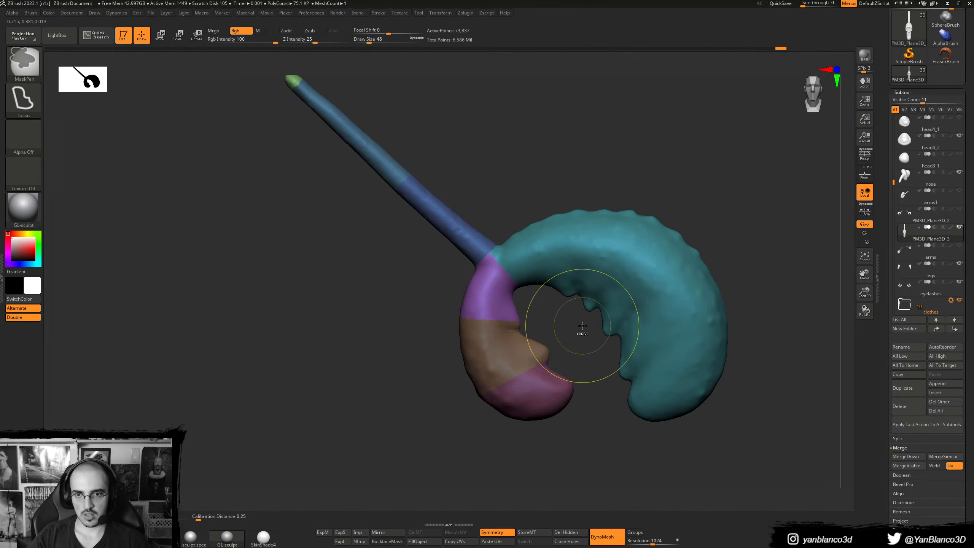
pyautogui.hotkey('ctrl', 'z')
pyautogui.hotkey('ctrl', 'w')
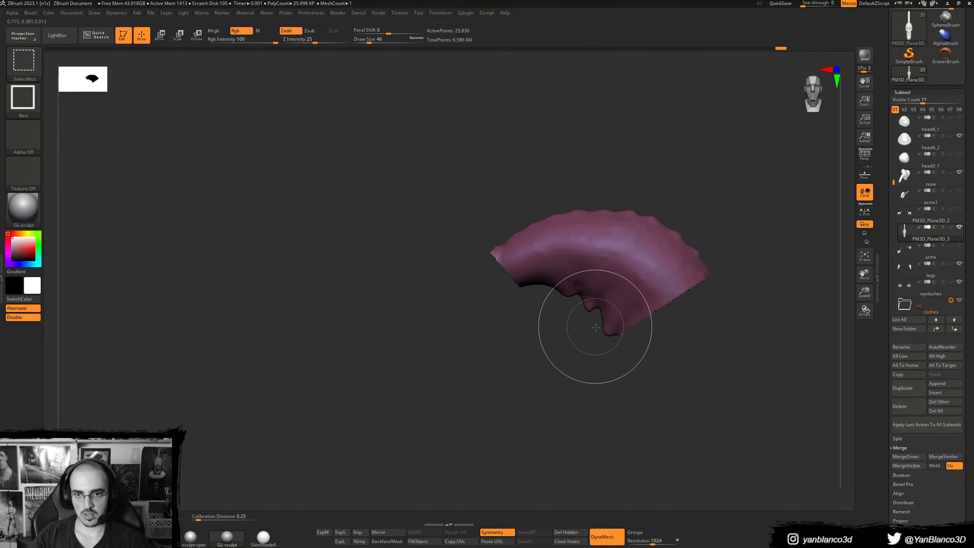
pyautogui.keyDown('ctrl'); pyautogui.keyDown('shift'); pyautogui.click(594, 324); pyautogui.keyUp('shift'); pyautogui.keyUp('ctrl')
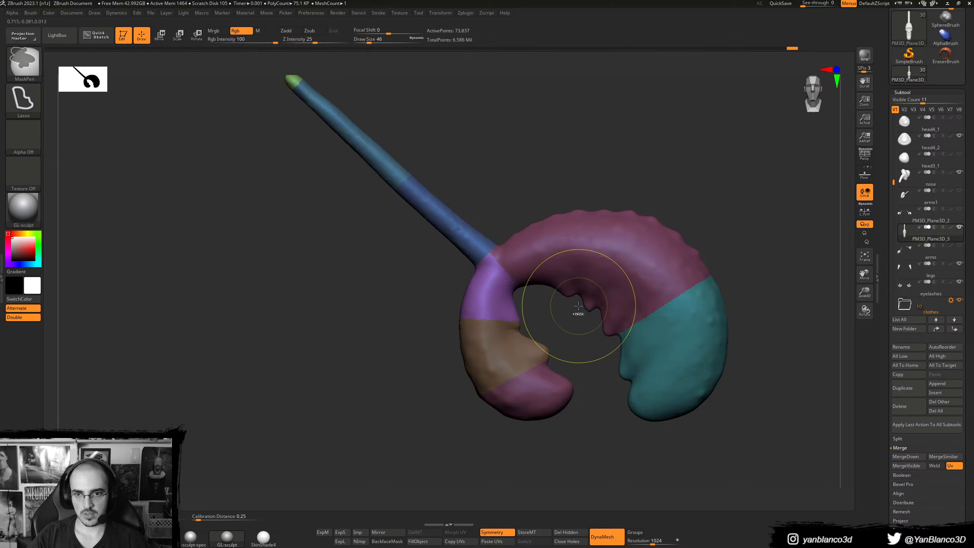
pyautogui.moveTo(592, 401)
pyautogui.keyDown('ctrl'); pyautogui.mouseDown()
pyautogui.moveTo(794, 299)
pyautogui.moveTo(709, 138)
pyautogui.moveTo(602, 99)
pyautogui.moveTo(582, 153)
pyautogui.mouseUp(); pyautogui.keyUp('ctrl')
# - Try grouping the masked outer part of the large pincer as one polygroup and re-dividing the small pincer
pyautogui.hotkey('ctrl', 'w')
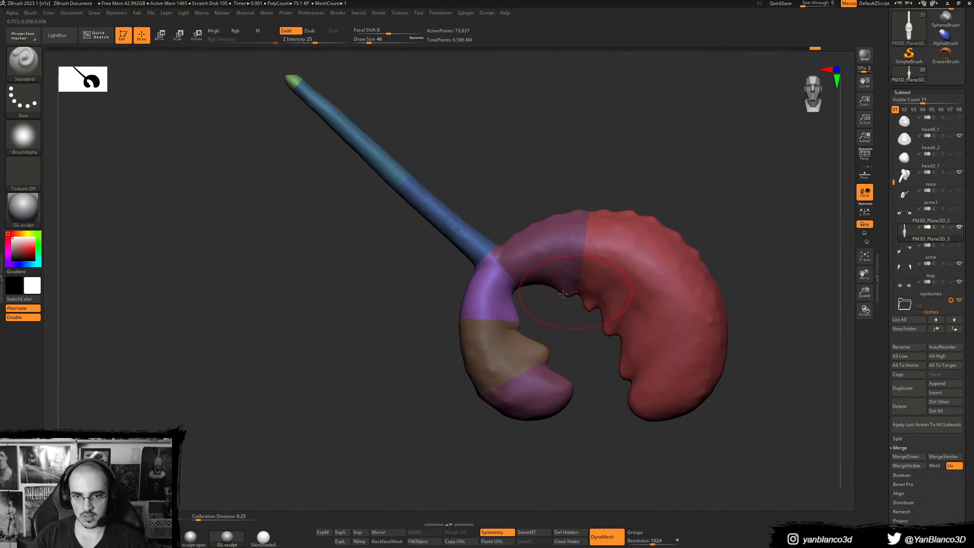
pyautogui.keyDown('ctrl'); pyautogui.keyDown('shift'); pyautogui.click(503, 317); pyautogui.keyUp('shift'); pyautogui.keyUp('ctrl')
pyautogui.keyDown('ctrl'); pyautogui.keyDown('shift'); pyautogui.click(503, 317); pyautogui.keyUp('shift'); pyautogui.keyUp('ctrl')
pyautogui.keyDown('ctrl'); pyautogui.keyDown('shift'); pyautogui.click(518, 350); pyautogui.keyUp('shift'); pyautogui.keyUp('ctrl')
pyautogui.moveTo(523, 353)
pyautogui.keyDown('ctrl'); pyautogui.keyDown('shift'); pyautogui.mouseDown()
pyautogui.moveTo(535, 349)
pyautogui.moveTo(607, 448)
pyautogui.moveTo(328, 375)
pyautogui.moveTo(338, 338)
pyautogui.mouseUp(); pyautogui.keyUp('shift'); pyautogui.keyUp('ctrl')
pyautogui.hotkey('ctrl', 'w')
pyautogui.keyDown('ctrl'); pyautogui.keyDown('shift'); pyautogui.click(550, 338); pyautogui.keyUp('shift'); pyautogui.keyUp('ctrl')
pyautogui.hotkey('ctrl', 'w')
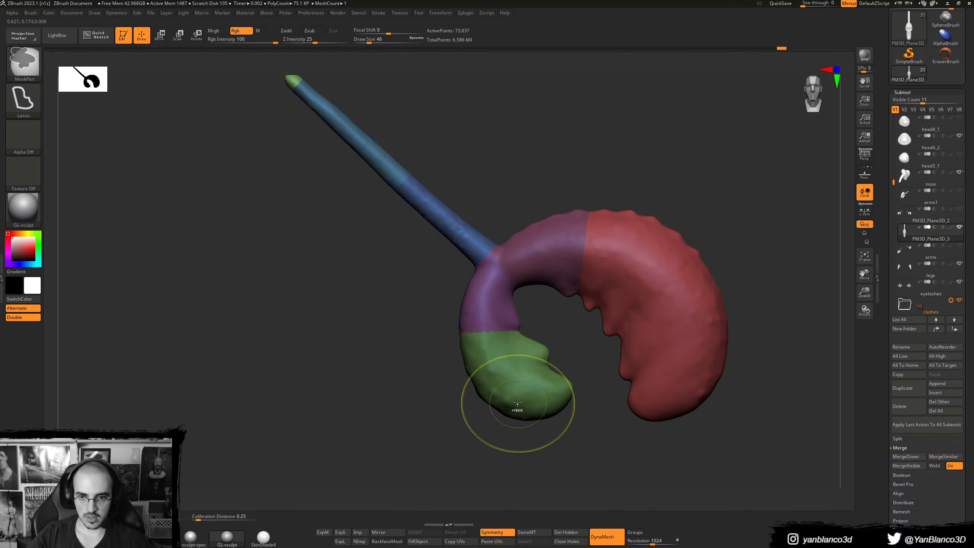
pyautogui.moveTo(554, 362)
pyautogui.keyDown('ctrl'); pyautogui.mouseDown()
pyautogui.moveTo(404, 437)
pyautogui.moveTo(402, 419)
pyautogui.mouseUp(); pyautogui.keyUp('ctrl')
pyautogui.hotkey('ctrl', 'w')
pyautogui.keyDown('alt'); pyautogui.moveTo(750, 305); pyautogui.dragTo(711, 303); pyautogui.keyUp('alt')
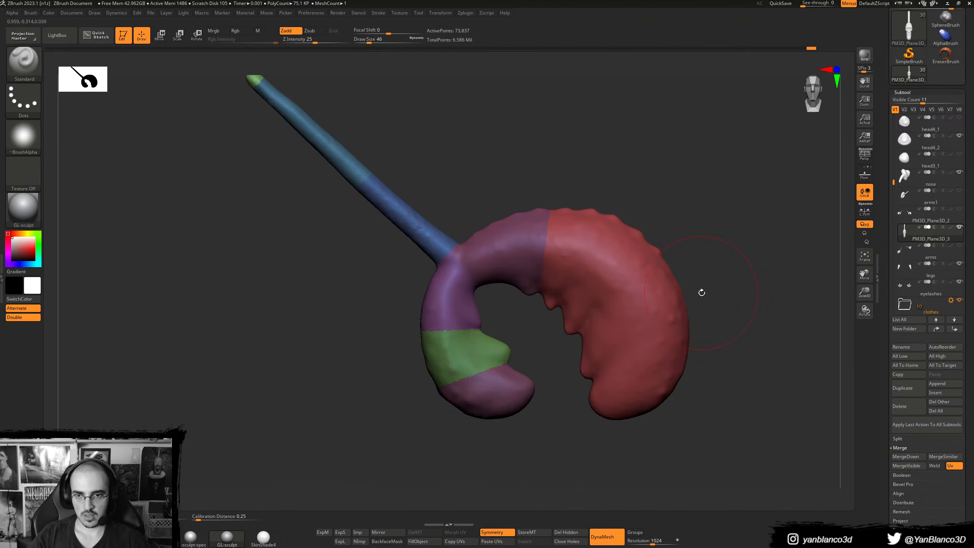
# - Undo the small pincer regrouping and the large pincer's combined outer polygroup, back to the masked state
pyautogui.hotkey('ctrl', 'z')
pyautogui.hotkey('ctrl', 'z')
pyautogui.hotkey('ctrl', 'z')
pyautogui.hotkey('ctrl', 'z')
pyautogui.hotkey('ctrl', 'z')
pyautogui.hotkey('ctrl', 'z')
pyautogui.hotkey('ctrl', 'z')
pyautogui.hotkey('ctrl', 'z')
pyautogui.hotkey('ctrl', 'z')
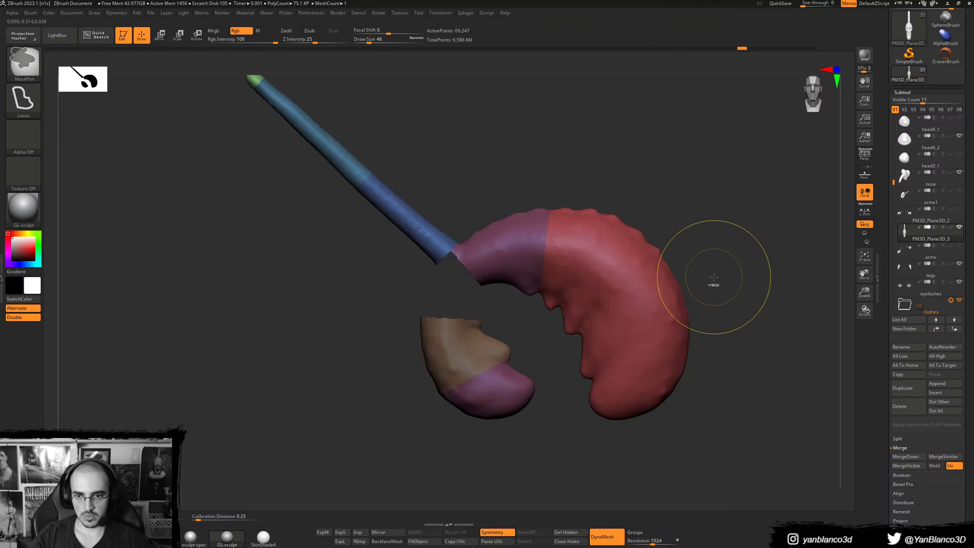
pyautogui.hotkey('ctrl', 'shift')
pyautogui.hotkey('ctrl', 'z')
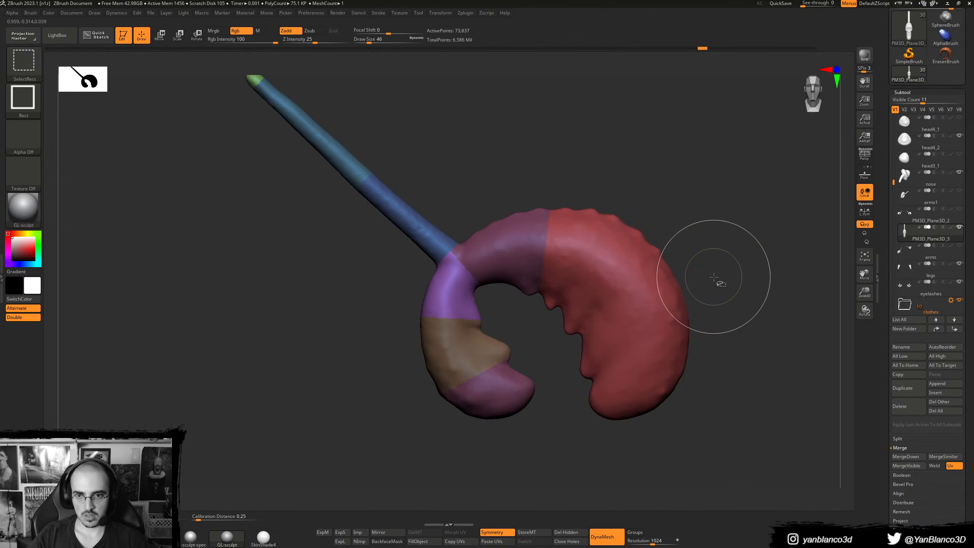
pyautogui.hotkey('ctrl', 'shift', 'z')
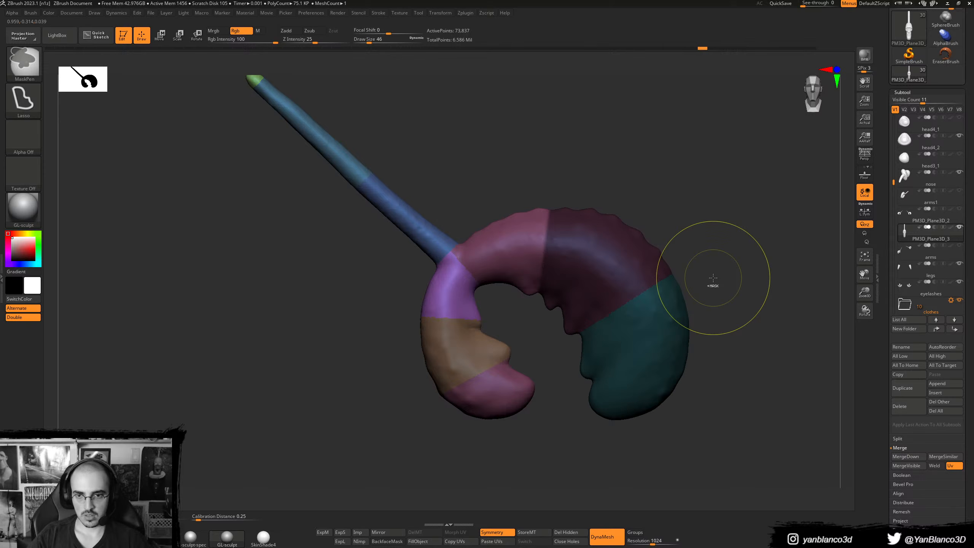
# - Isolate the masked middle section of the large pincer, give it its own polygroup, and show the whole arm unmasked
pyautogui.keyDown('ctrl'); pyautogui.keyDown('shift'); pyautogui.click(630, 272); pyautogui.keyUp('shift'); pyautogui.keyUp('ctrl')
pyautogui.keyDown('ctrl'); pyautogui.keyDown('shift'); pyautogui.click(733, 250); pyautogui.keyUp('shift'); pyautogui.keyUp('ctrl')
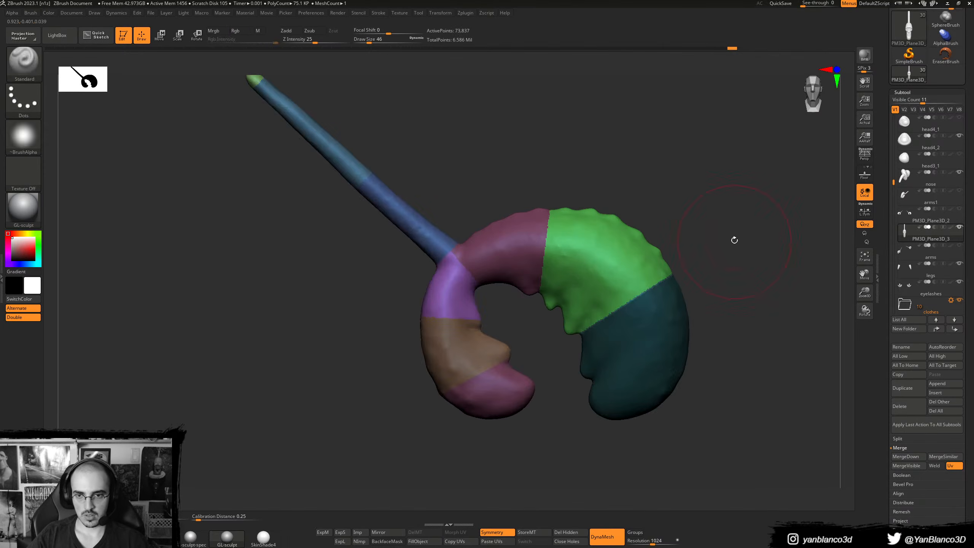
pyautogui.keyDown('ctrl'); pyautogui.keyDown('shift'); pyautogui.click(663, 331); pyautogui.keyUp('shift'); pyautogui.keyUp('ctrl')
pyautogui.keyDown('ctrl'); pyautogui.keyDown('shift'); pyautogui.click(664, 331); pyautogui.keyUp('shift'); pyautogui.keyUp('ctrl')
pyautogui.keyDown('ctrl'); pyautogui.keyDown('shift'); pyautogui.click(642, 281); pyautogui.keyUp('shift'); pyautogui.keyUp('ctrl')
pyautogui.keyDown('ctrl'); pyautogui.keyDown('shift'); pyautogui.click(711, 270); pyautogui.keyUp('shift'); pyautogui.keyUp('ctrl')
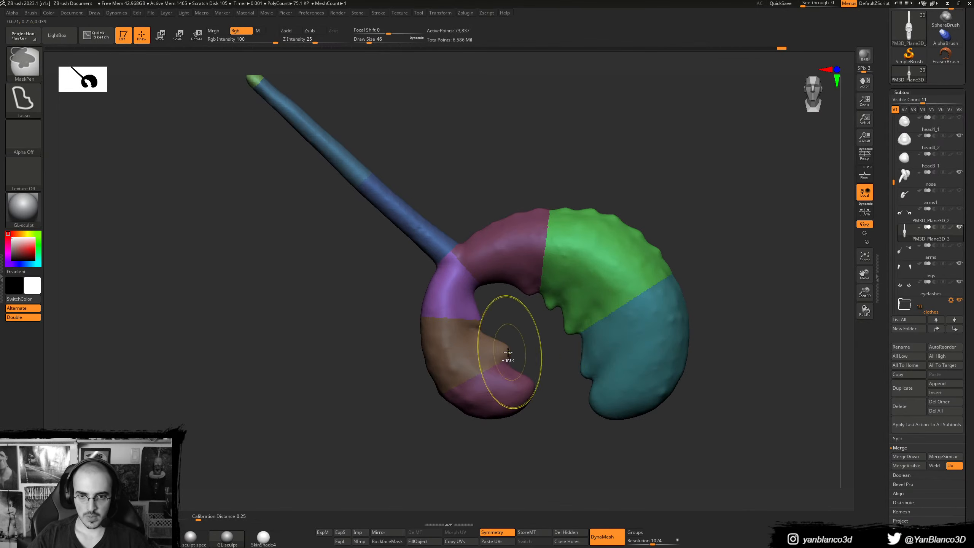
# - Isolate the small pincer's base, middle and tip sections and merge them into a single polygroup
pyautogui.moveTo(512, 315)
pyautogui.keyDown('ctrl'); pyautogui.mouseDown()
pyautogui.moveTo(555, 401)
pyautogui.moveTo(328, 378)
pyautogui.moveTo(326, 326)
pyautogui.mouseUp(); pyautogui.keyUp('ctrl')
pyautogui.keyDown('ctrl'); pyautogui.keyDown('shift'); pyautogui.click(456, 313); pyautogui.keyUp('shift'); pyautogui.keyUp('ctrl')
pyautogui.keyDown('ctrl'); pyautogui.keyDown('shift'); pyautogui.click(456, 313); pyautogui.keyUp('shift'); pyautogui.keyUp('ctrl')
pyautogui.keyDown('ctrl'); pyautogui.keyDown('shift'); pyautogui.click(461, 349); pyautogui.keyUp('shift'); pyautogui.keyUp('ctrl')
pyautogui.keyDown('ctrl'); pyautogui.keyDown('shift'); pyautogui.click(477, 390); pyautogui.keyUp('shift'); pyautogui.keyUp('ctrl')
pyautogui.keyDown('ctrl'); pyautogui.keyDown('shift'); pyautogui.moveTo(470, 405); pyautogui.dragTo(422, 464); pyautogui.keyUp('shift'); pyautogui.keyUp('ctrl')
pyautogui.hotkey('ctrl', 'w')
pyautogui.keyDown('ctrl'); pyautogui.keyDown('shift'); pyautogui.click(409, 386); pyautogui.keyUp('shift'); pyautogui.keyUp('ctrl')
# - Re-divide the small pincer with lasso masks into new base, middle and tip polygroups
pyautogui.moveTo(378, 346)
pyautogui.keyDown('ctrl'); pyautogui.mouseDown()
pyautogui.moveTo(383, 414)
pyautogui.moveTo(542, 318)
pyautogui.mouseUp(); pyautogui.keyUp('ctrl')
pyautogui.hotkey('ctrl', 'w')
pyautogui.moveTo(557, 365)
pyautogui.keyDown('ctrl'); pyautogui.mouseDown()
pyautogui.moveTo(482, 474)
pyautogui.moveTo(370, 426)
pyautogui.moveTo(368, 407)
pyautogui.moveTo(383, 441)
pyautogui.mouseUp(); pyautogui.keyUp('ctrl')
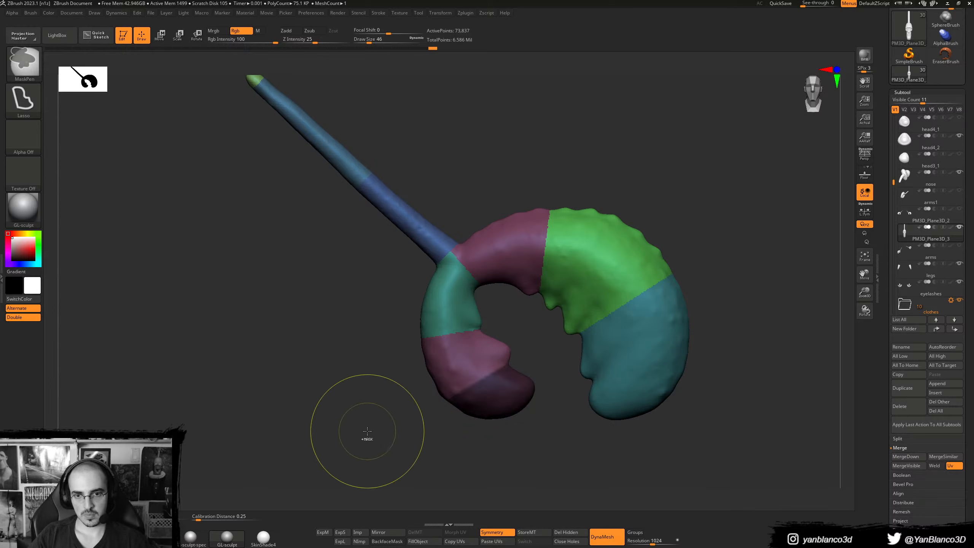
pyautogui.hotkey('ctrl', 'w')
# - Lasso-mask the large pincer's tip, give it its own polygroup, and view the arm edge-on
pyautogui.moveTo(559, 385)
pyautogui.keyDown('ctrl'); pyautogui.mouseDown()
pyautogui.moveTo(576, 430)
pyautogui.moveTo(721, 376)
pyautogui.moveTo(742, 346)
pyautogui.moveTo(750, 367)
pyautogui.moveTo(740, 359)
pyautogui.mouseUp(); pyautogui.keyUp('ctrl')
pyautogui.hotkey('ctrl', 'w')
pyautogui.moveTo(739, 322)
pyautogui.mouseDown()
pyautogui.moveTo(721, 310)
pyautogui.moveTo(743, 306)
pyautogui.moveTo(724, 305)
pyautogui.moveTo(712, 322)
pyautogui.mouseUp()
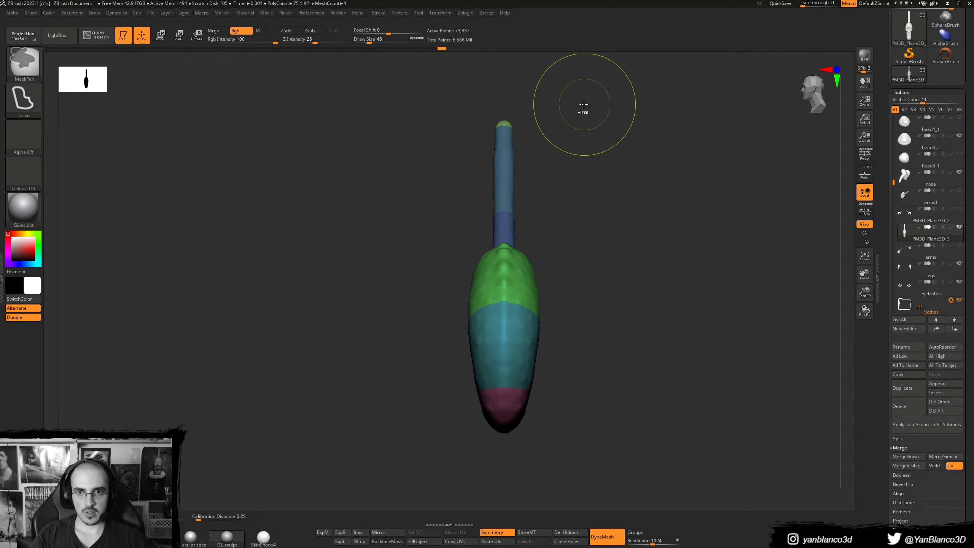
# - Switch the masking stroke to Rect and mask one lengthwise half of the arm along its centre line
pyautogui.keyDown('ctrl'); pyautogui.moveTo(616, 98); pyautogui.dragTo(581, 341); pyautogui.keyUp('ctrl')
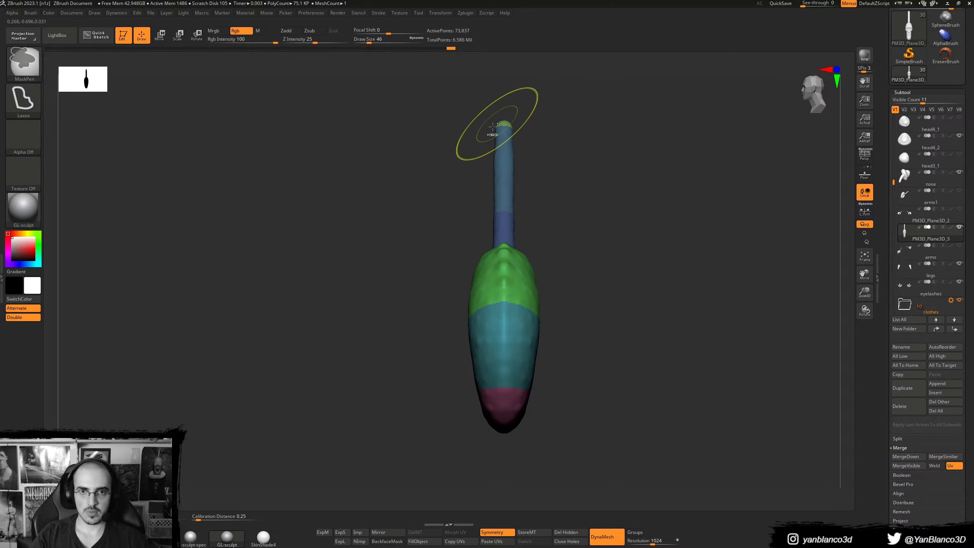
pyautogui.click(23, 101)
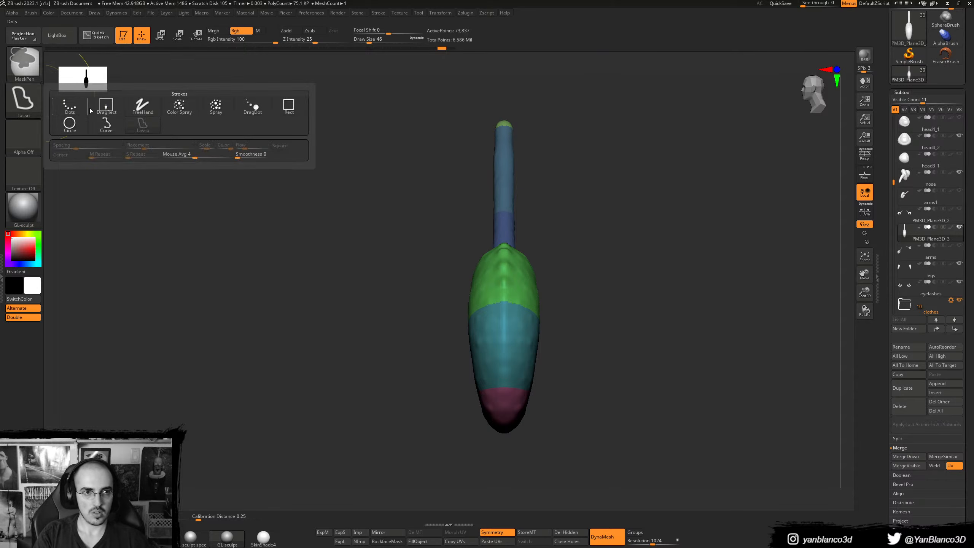
pyautogui.click(291, 105)
pyautogui.keyDown('ctrl'); pyautogui.moveTo(591, 104); pyautogui.dragTo(505, 482); pyautogui.keyUp('ctrl')
pyautogui.moveTo(605, 373)
pyautogui.mouseDown()
pyautogui.moveTo(589, 404)
pyautogui.moveTo(556, 405)
pyautogui.moveTo(581, 394)
pyautogui.mouseUp()
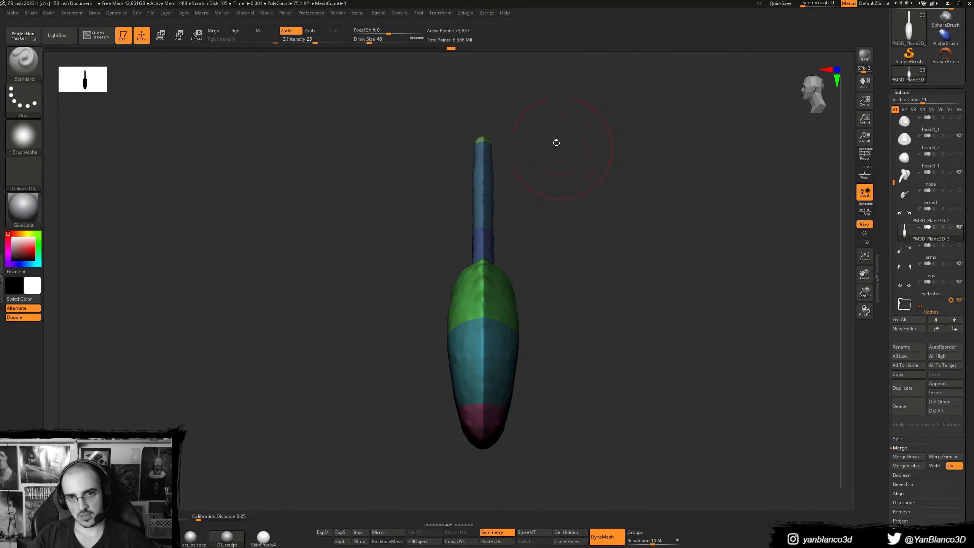
# - Try assigning the masked lengthwise half of the arm one polygroup, and undo that grouping
pyautogui.moveTo(541, 125)
pyautogui.keyDown('ctrl'); pyautogui.mouseDown()
pyautogui.moveTo(541, 488)
pyautogui.moveTo(483, 489)
pyautogui.moveTo(481, 477)
pyautogui.mouseUp(); pyautogui.keyUp('ctrl')
pyautogui.hotkey('ctrl', 'w')
pyautogui.hotkey('ctrl', 'z')
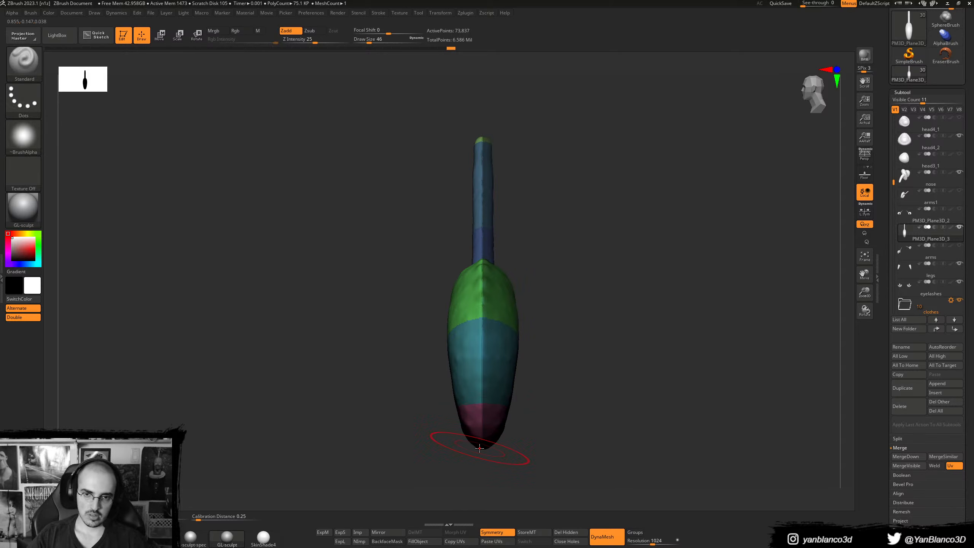
# - Try splitting the large pincer's middle band lengthwise into two polygroups, and briefly isolate its base band
pyautogui.keyDown('ctrl'); pyautogui.keyDown('shift'); pyautogui.click(500, 380); pyautogui.keyUp('shift'); pyautogui.keyUp('ctrl')
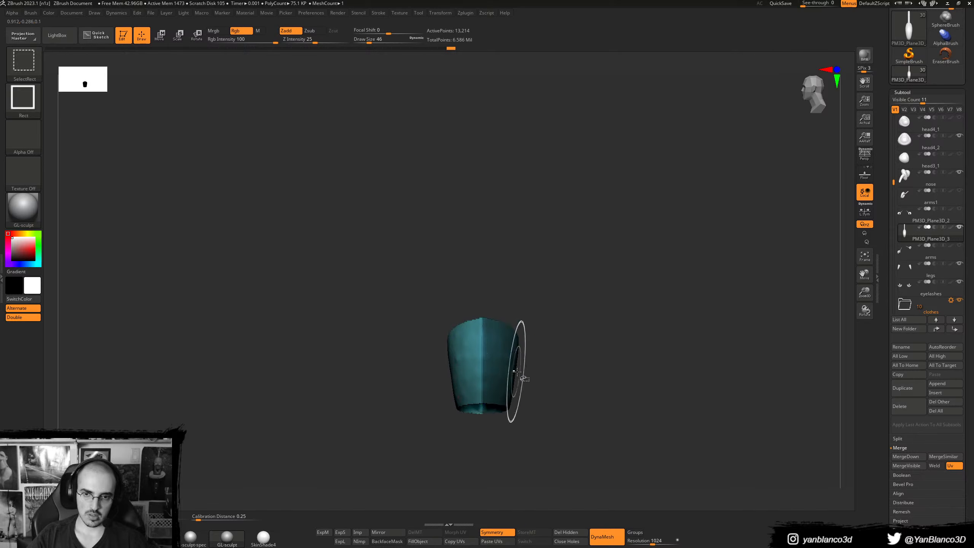
pyautogui.keyDown('ctrl'); pyautogui.keyDown('shift'); pyautogui.click(566, 362); pyautogui.keyUp('shift'); pyautogui.keyUp('ctrl')
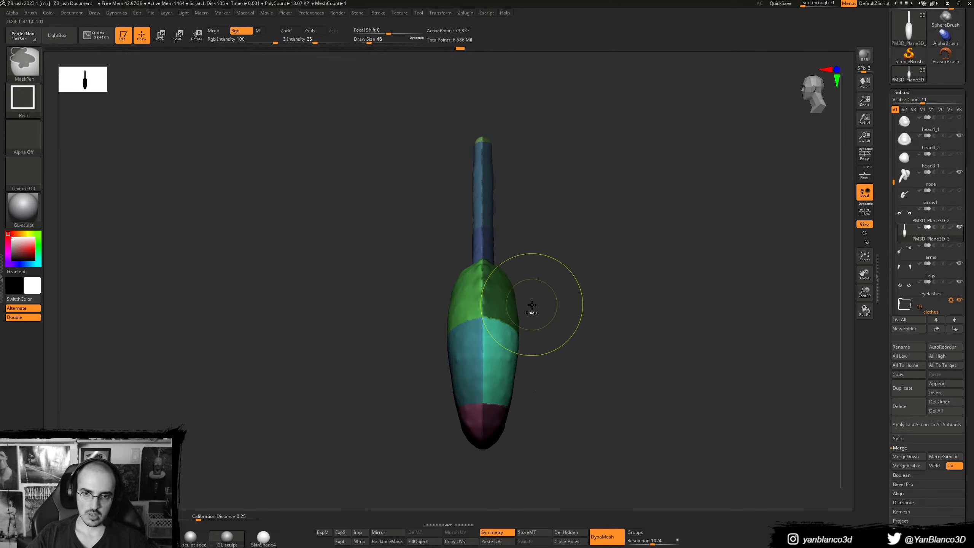
pyautogui.hotkey('ctrl', 'shift')
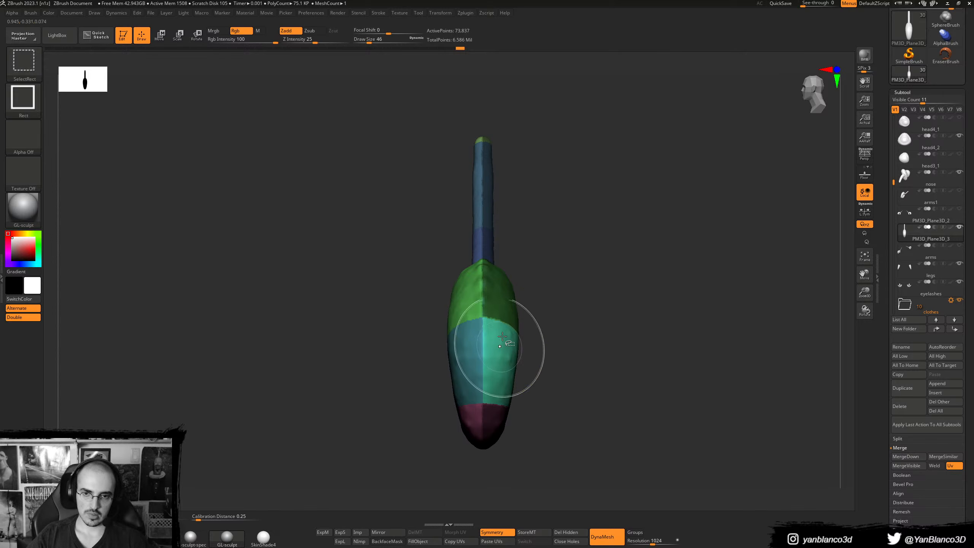
pyautogui.keyDown('ctrl'); pyautogui.keyDown('shift'); pyautogui.click(510, 286); pyautogui.keyUp('shift'); pyautogui.keyUp('ctrl')
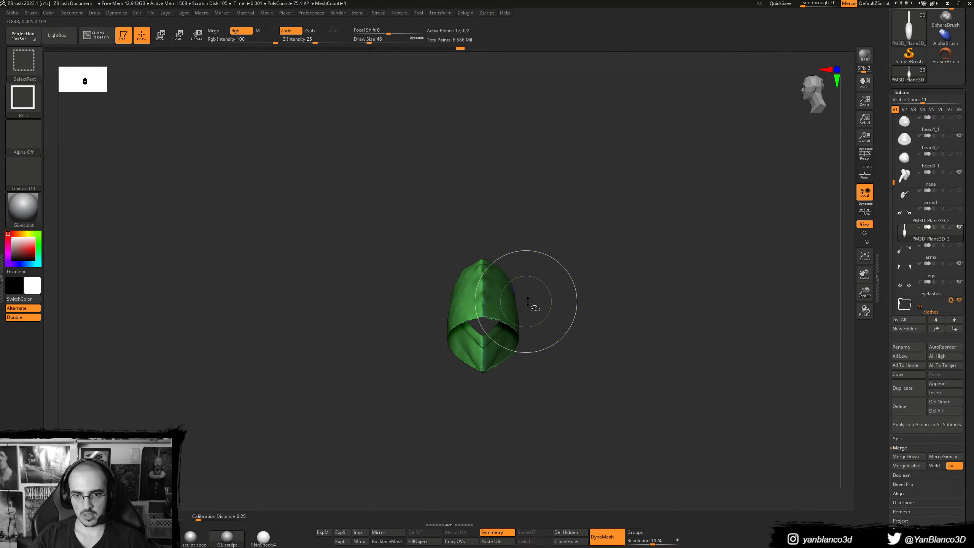
pyautogui.keyDown('ctrl'); pyautogui.keyDown('shift'); pyautogui.click(547, 296); pyautogui.keyUp('shift'); pyautogui.keyUp('ctrl')
# - Zoom out, isolate the large pincer's middle band again, and try regrouping its two lengthwise halves
pyautogui.moveTo(541, 296); pyautogui.dragTo(493, 378, button='right')
pyautogui.keyDown('ctrl'); pyautogui.moveTo(490, 333); pyautogui.dragTo(429, 340, button='right'); pyautogui.keyUp('ctrl')
pyautogui.hotkey('shift', 'f')
pyautogui.hotkey('shift', 'f')
pyautogui.keyDown('ctrl'); pyautogui.keyDown('shift'); pyautogui.click(452, 330); pyautogui.keyUp('shift'); pyautogui.keyUp('ctrl')
pyautogui.keyDown('ctrl'); pyautogui.keyDown('shift'); pyautogui.click(449, 336); pyautogui.keyUp('shift'); pyautogui.keyUp('ctrl')
pyautogui.keyDown('ctrl'); pyautogui.keyDown('shift'); pyautogui.click(451, 353); pyautogui.keyUp('shift'); pyautogui.keyUp('ctrl')
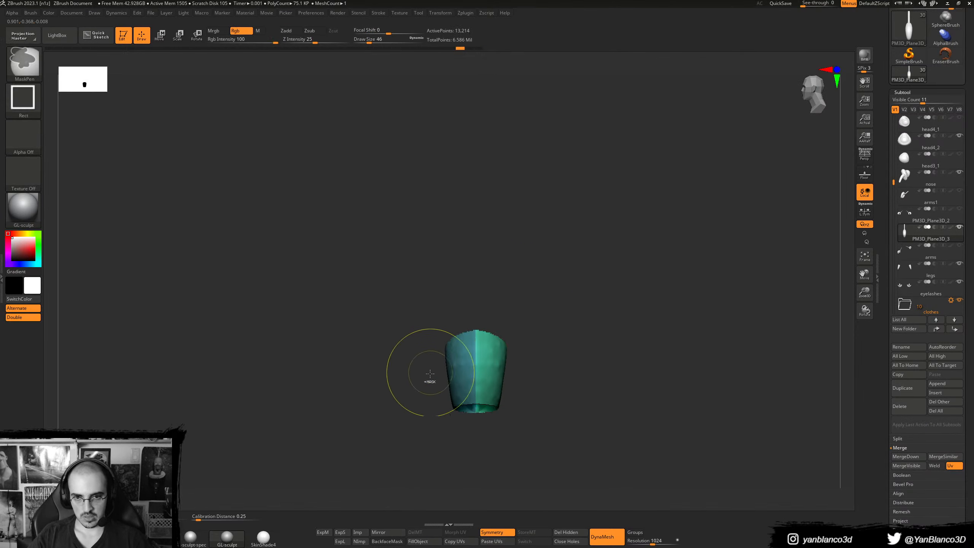
pyautogui.keyDown('ctrl'); pyautogui.keyDown('shift'); pyautogui.click(428, 405); pyautogui.keyUp('shift'); pyautogui.keyUp('ctrl')
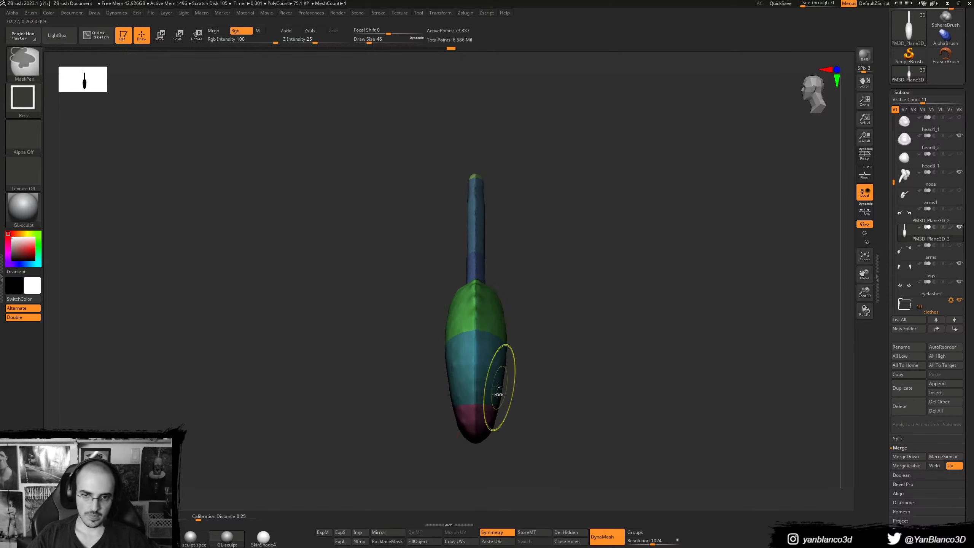
# - Try grouping the isolated middle band once more, undo the grouping, and turn the arm back to its side view
pyautogui.keyDown('ctrl'); pyautogui.keyDown('shift'); pyautogui.click(496, 374); pyautogui.keyUp('shift'); pyautogui.keyUp('ctrl')
pyautogui.keyDown('ctrl'); pyautogui.keyDown('shift'); pyautogui.click(543, 350); pyautogui.keyUp('shift'); pyautogui.keyUp('ctrl')
pyautogui.keyDown('ctrl'); pyautogui.keyDown('shift'); pyautogui.click(497, 378); pyautogui.keyUp('shift'); pyautogui.keyUp('ctrl')
pyautogui.keyDown('ctrl'); pyautogui.keyDown('shift'); pyautogui.click(519, 405); pyautogui.keyUp('shift'); pyautogui.keyUp('ctrl')
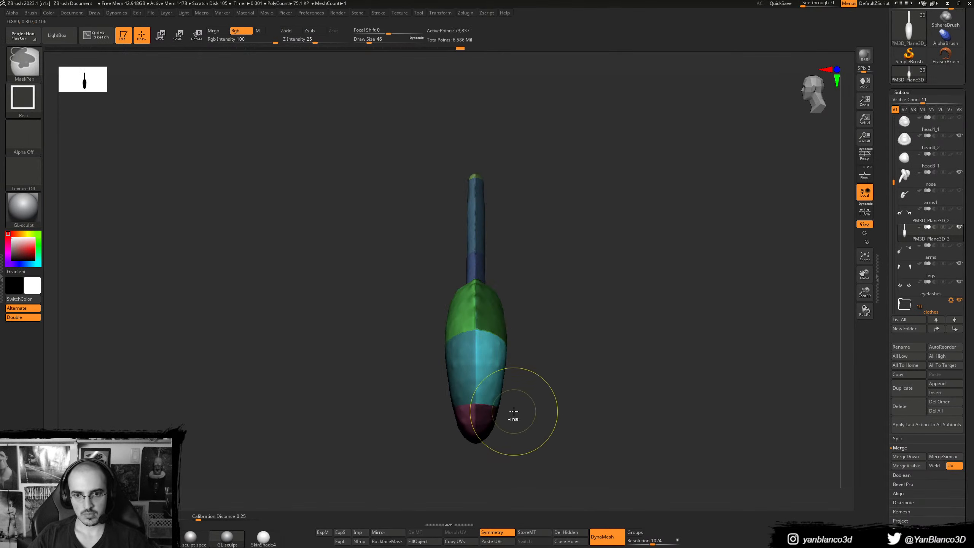
pyautogui.moveTo(498, 417)
pyautogui.keyDown('ctrl'); pyautogui.mouseDown(button='right')
pyautogui.moveTo(500, 441)
pyautogui.moveTo(503, 412)
pyautogui.moveTo(493, 411)
pyautogui.moveTo(480, 318)
pyautogui.mouseUp(button='right'); pyautogui.keyUp('ctrl')
pyautogui.hotkey('ctrl', 'z')
pyautogui.hotkey('ctrl', 'z')
pyautogui.moveTo(471, 244); pyautogui.dragTo(407, 391, button='right')
pyautogui.moveTo(476, 372); pyautogui.dragTo(481, 262, button='right')
pyautogui.keyDown('alt'); pyautogui.moveTo(480, 262); pyautogui.dragTo(594, 298, button='right'); pyautogui.keyUp('alt')
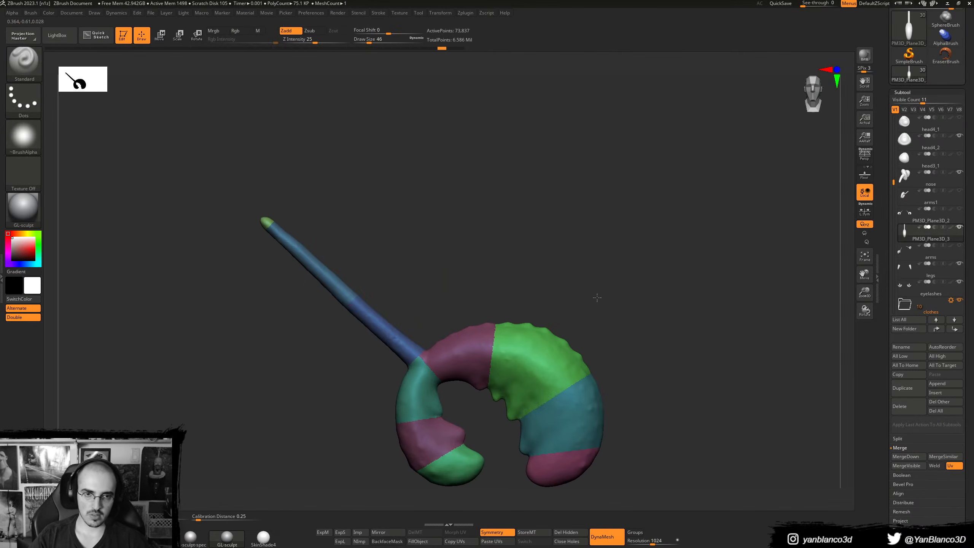
# - Isolate the shaft's upper section, switch the masking stroke to Lasso, and give its outer half a new polygroup
pyautogui.keyDown('ctrl'); pyautogui.keyDown('shift'); pyautogui.click(306, 275); pyautogui.keyUp('shift'); pyautogui.keyUp('ctrl')
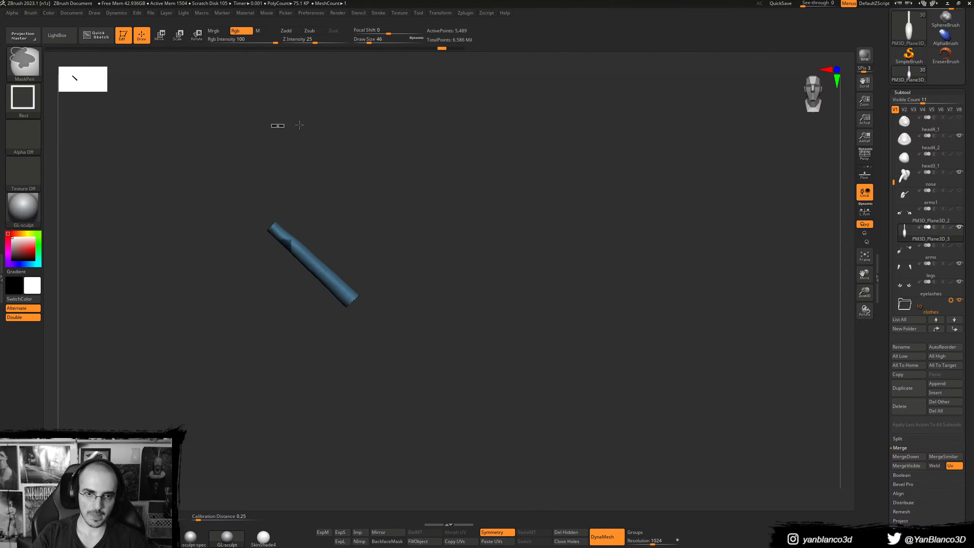
pyautogui.click(39, 102)
pyautogui.click(147, 127)
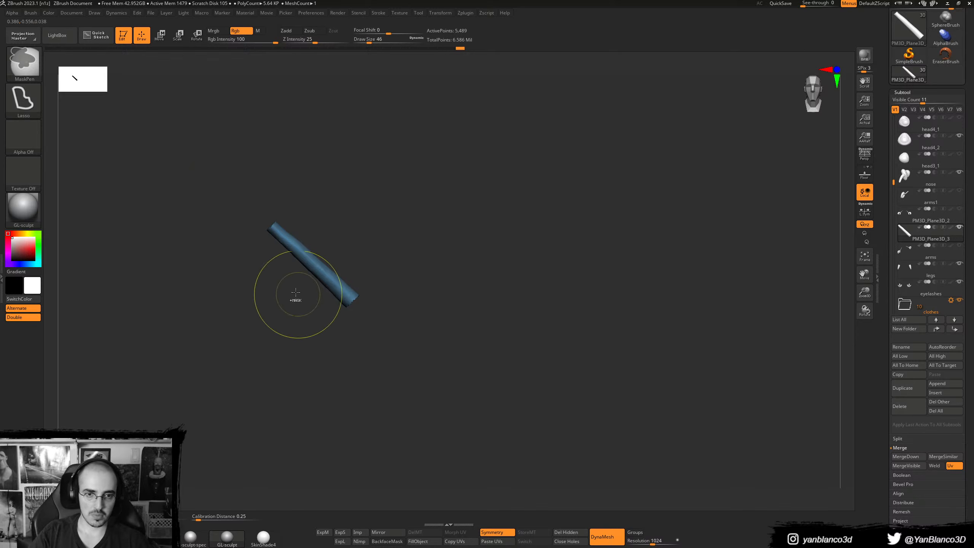
pyautogui.moveTo(347, 242)
pyautogui.keyDown('ctrl'); pyautogui.mouseDown()
pyautogui.moveTo(196, 274)
pyautogui.moveTo(283, 319)
pyautogui.moveTo(257, 305)
pyautogui.moveTo(273, 315)
pyautogui.mouseUp(); pyautogui.keyUp('ctrl')
pyautogui.hotkey('ctrl', 'w')
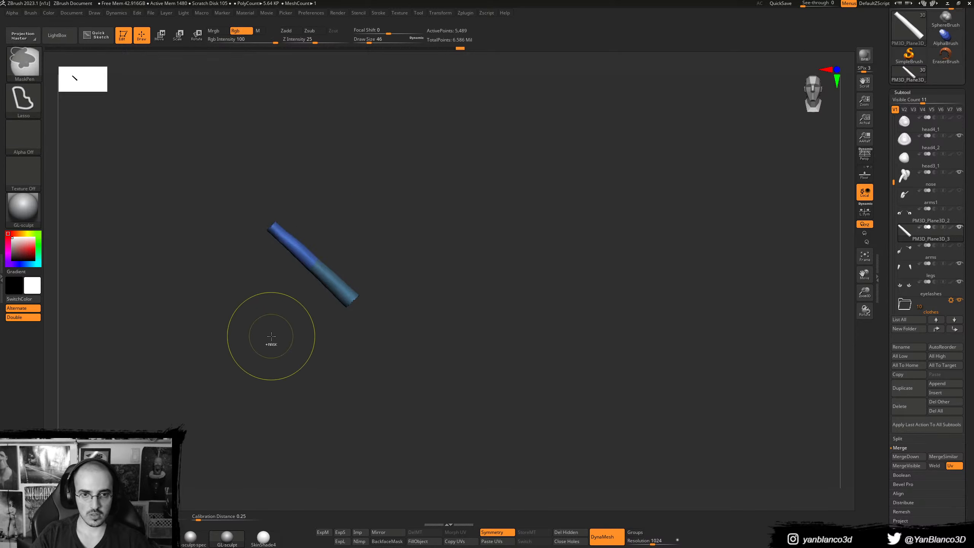
# - Lasso-mask half of the shaft's lower section into its own polygroup, show the whole arm, and save the project
pyautogui.keyDown('ctrl'); pyautogui.keyDown('shift'); pyautogui.click(271, 335); pyautogui.keyUp('shift'); pyautogui.keyUp('ctrl')
pyautogui.keyDown('ctrl'); pyautogui.keyDown('shift'); pyautogui.click(380, 331); pyautogui.keyUp('shift'); pyautogui.keyUp('ctrl')
pyautogui.moveTo(410, 307)
pyautogui.keyDown('ctrl'); pyautogui.mouseDown()
pyautogui.moveTo(329, 256)
pyautogui.moveTo(358, 380)
pyautogui.moveTo(348, 374)
pyautogui.mouseUp(); pyautogui.keyUp('ctrl')
pyautogui.hotkey('ctrl', 'w')
pyautogui.keyDown('ctrl'); pyautogui.keyDown('shift'); pyautogui.click(348, 403); pyautogui.keyUp('shift'); pyautogui.keyUp('ctrl')
pyautogui.hotkey('ctrl', 's')
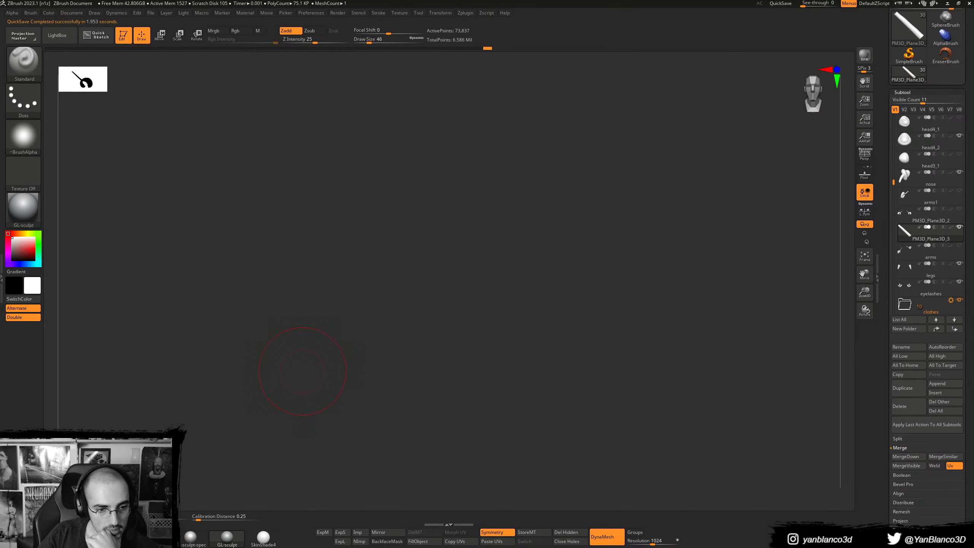
# - Enable KeepGroups in ZRemesher, set the target polygon count to 1.16908, and try remeshing the arm
pyautogui.moveTo(652, 346); pyautogui.dragTo(662, 346)
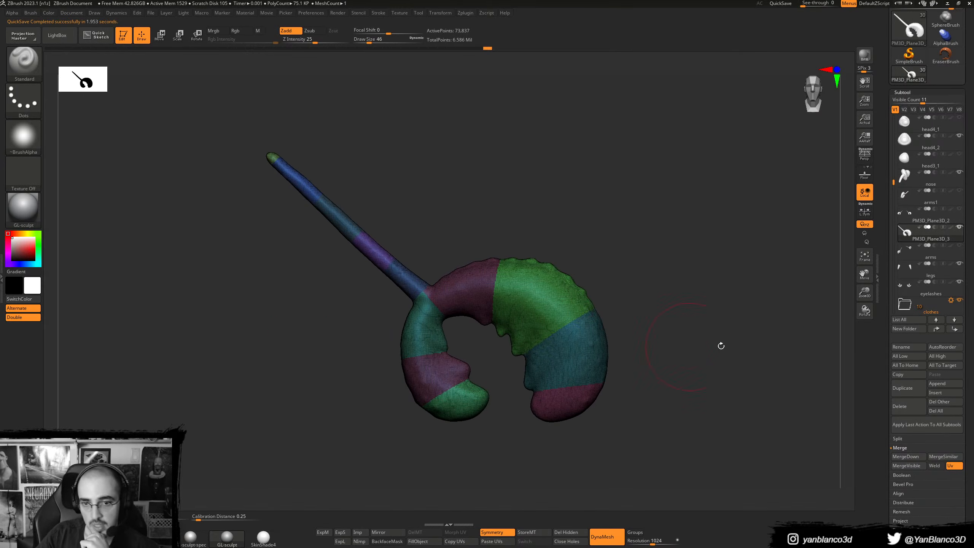
pyautogui.scroll(-3, 955, 391)
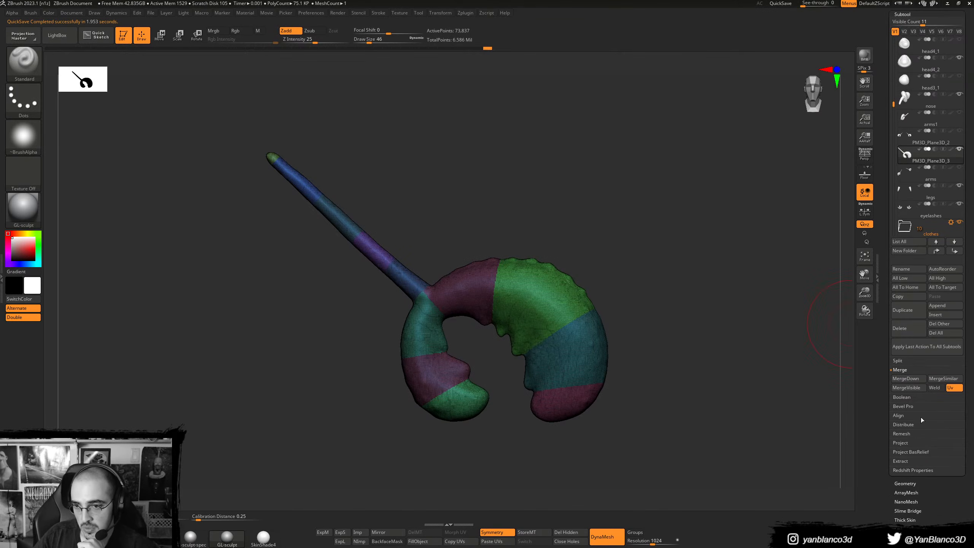
pyautogui.click(913, 482)
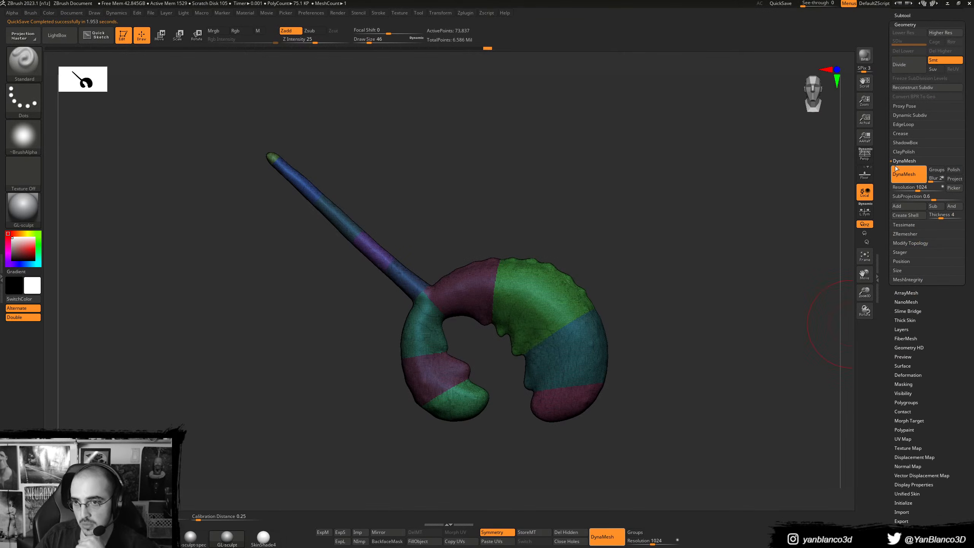
pyautogui.click(907, 235)
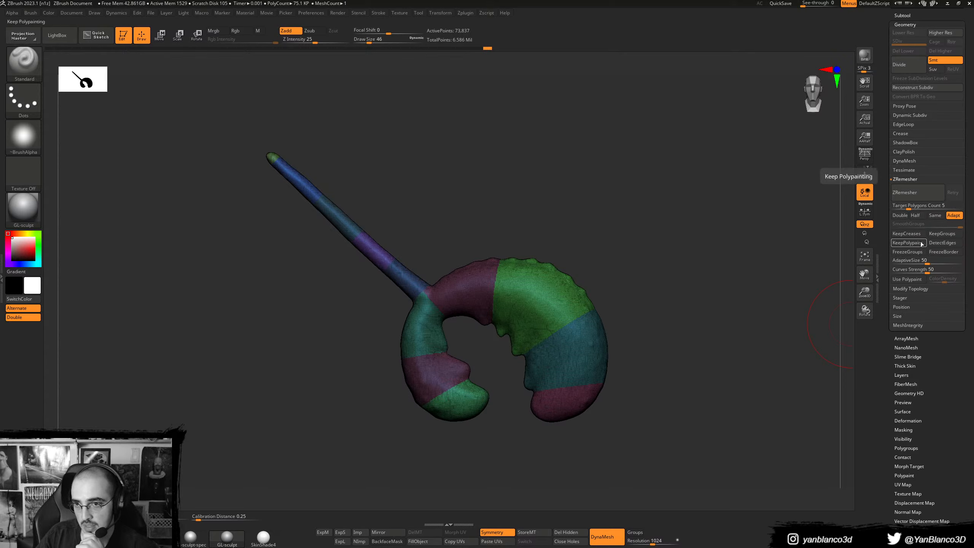
pyautogui.click(944, 234)
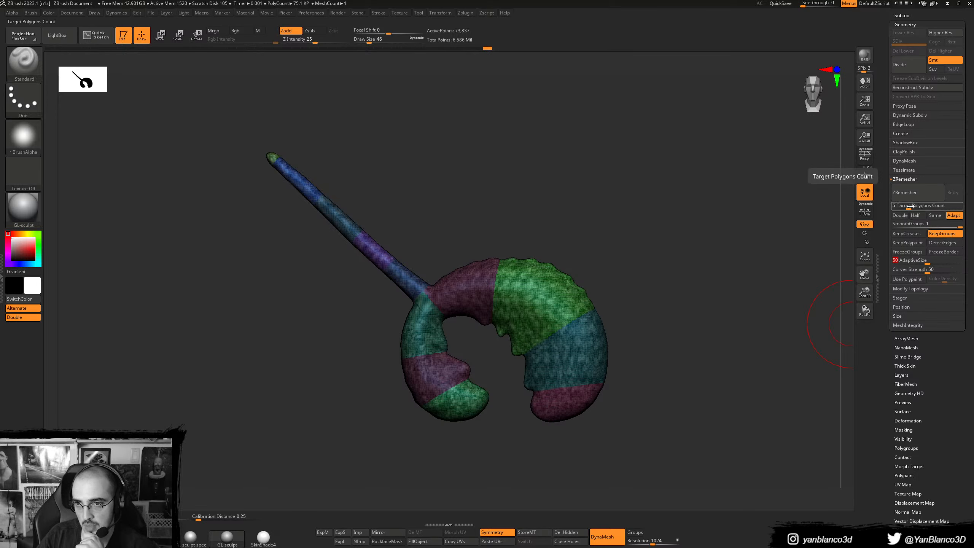
pyautogui.moveTo(910, 208); pyautogui.dragTo(897, 218)
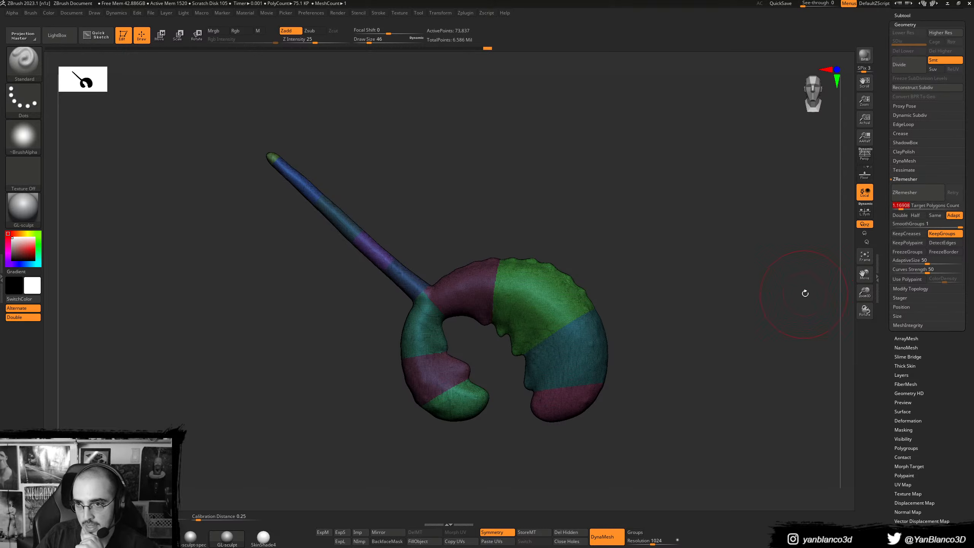
pyautogui.click(905, 193)
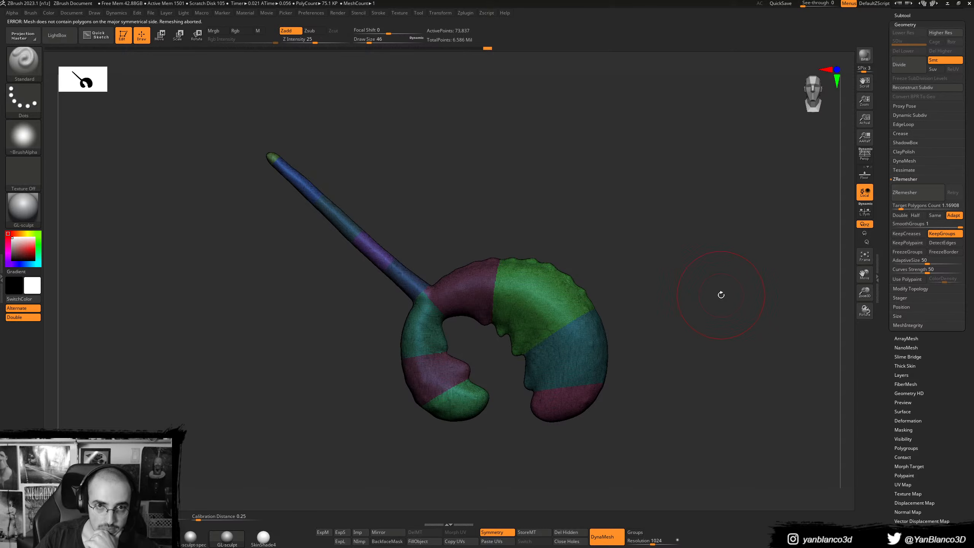
# - Check the arm from an angle, return it to its straight side view, and run ZRemesher again with its polygroups kept
pyautogui.moveTo(720, 293); pyautogui.dragTo(722, 301)
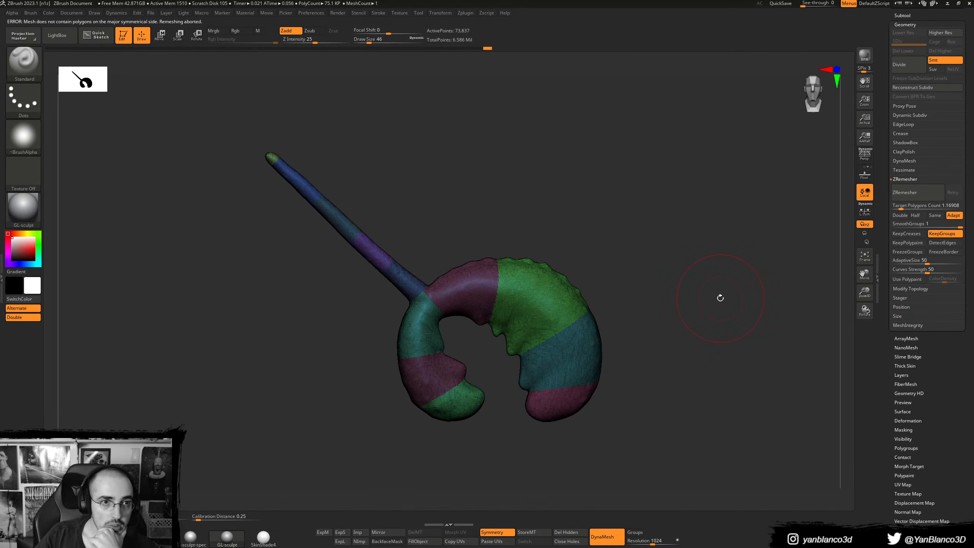
pyautogui.moveTo(721, 298); pyautogui.dragTo(707, 298)
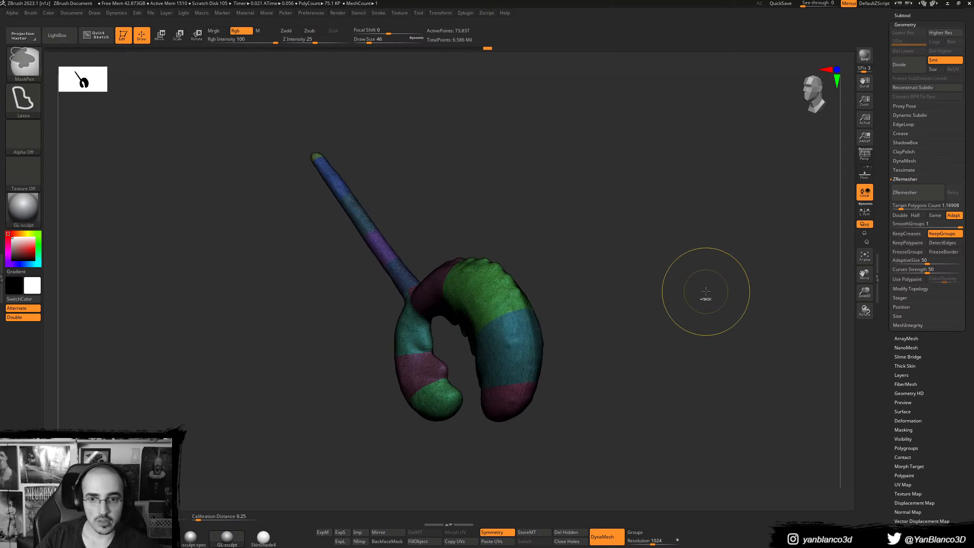
pyautogui.keyDown('shift'); pyautogui.moveTo(685, 339); pyautogui.dragTo(701, 334); pyautogui.keyUp('shift')
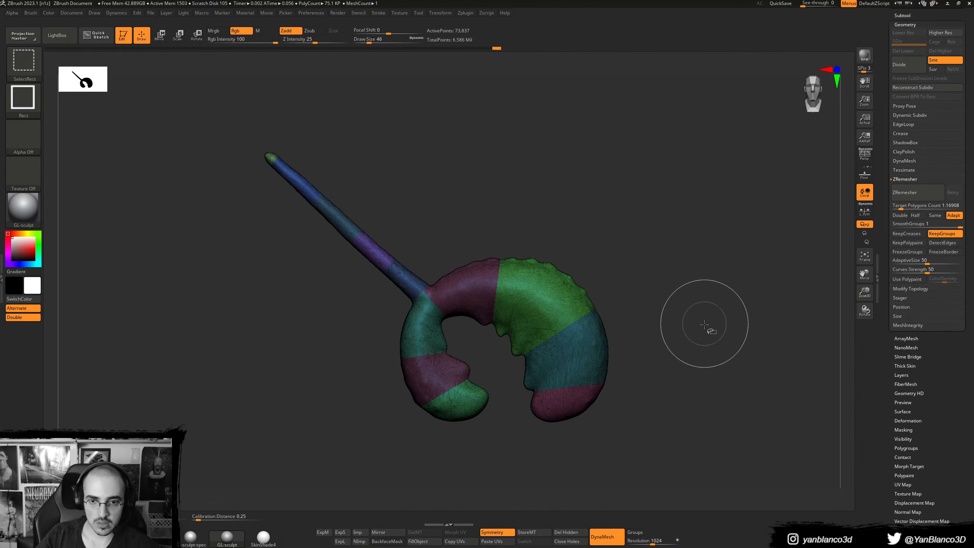
pyautogui.click(910, 193)
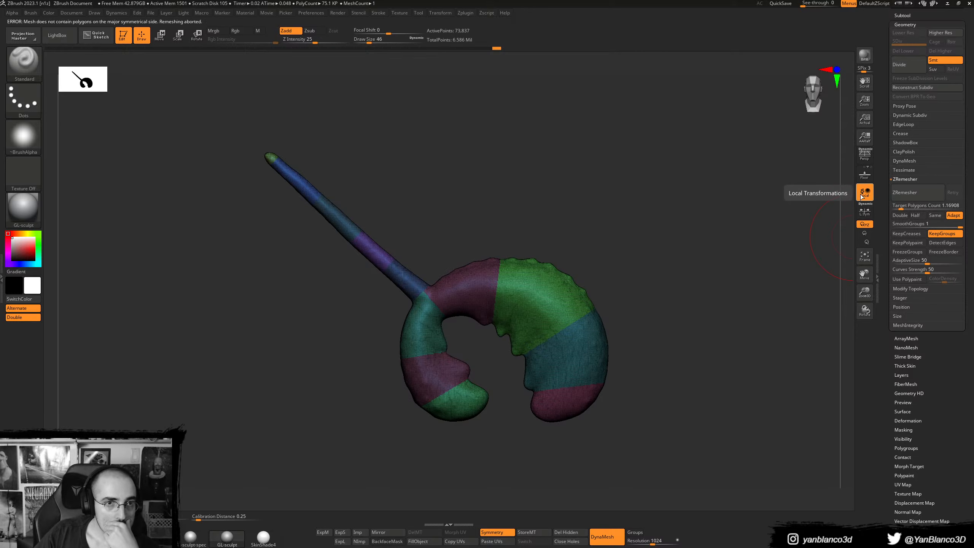
pyautogui.keyDown('ctrl'); pyautogui.moveTo(542, 324); pyautogui.dragTo(782, 270, button='right'); pyautogui.keyUp('ctrl')
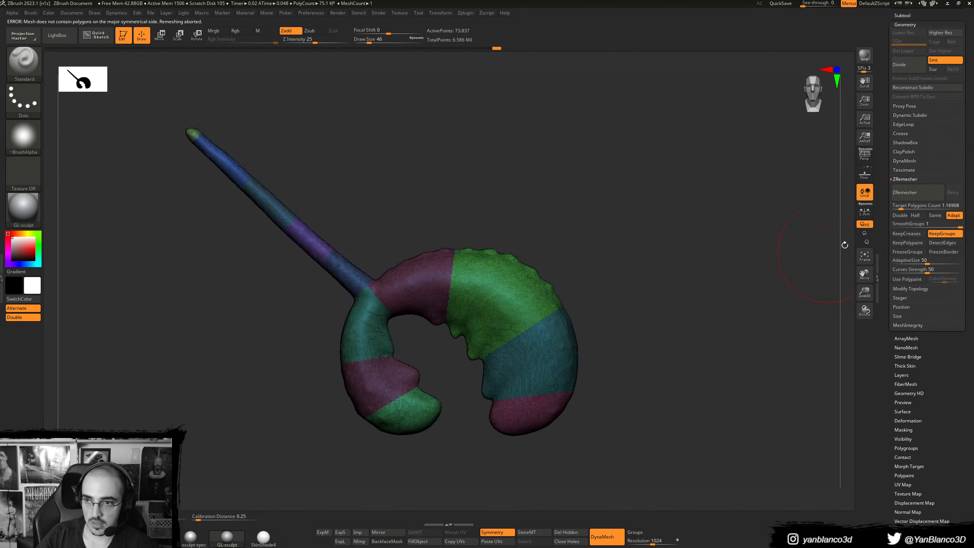
pyautogui.click(918, 194)
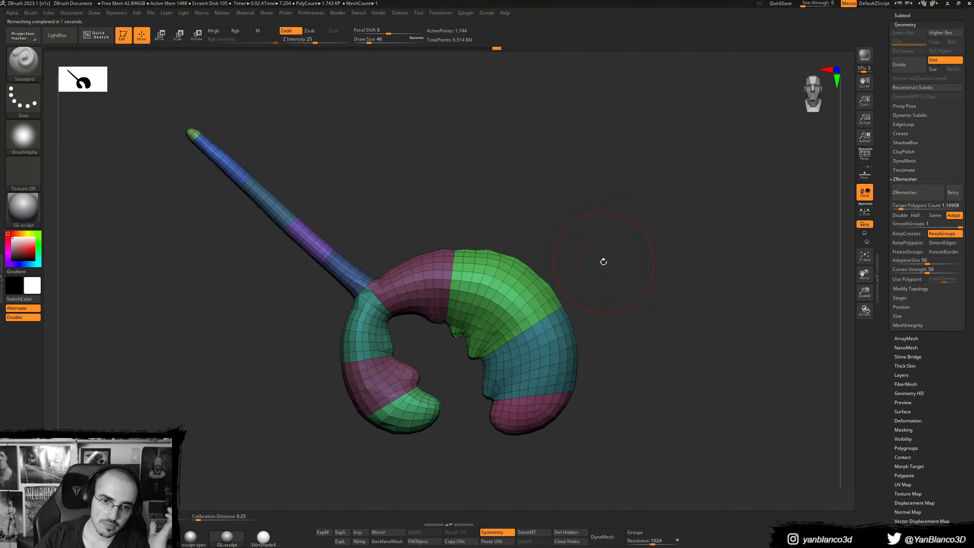
# - Show the remeshed arm in a single polygroup colour and examine its edge flow where the shaft meets both pincers
pyautogui.moveTo(638, 270)
pyautogui.mouseDown()
pyautogui.moveTo(615, 276)
pyautogui.moveTo(651, 276)
pyautogui.moveTo(552, 283)
pyautogui.moveTo(650, 282)
pyautogui.moveTo(604, 272)
pyautogui.moveTo(598, 284)
pyautogui.moveTo(608, 291)
pyautogui.moveTo(643, 269)
pyautogui.moveTo(622, 287)
pyautogui.moveTo(646, 278)
pyautogui.mouseUp()
pyautogui.hotkey('shift', 'f')
pyautogui.press('f')
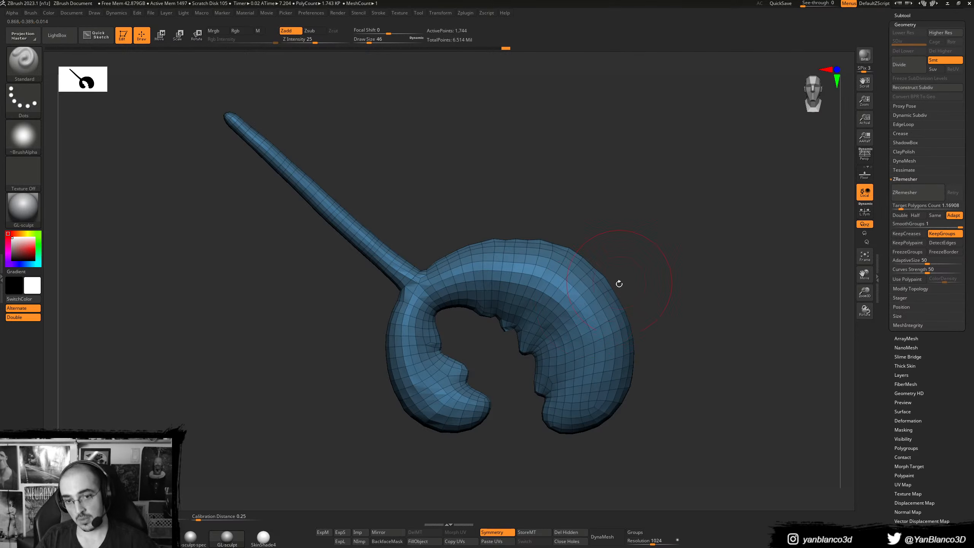
pyautogui.moveTo(624, 289); pyautogui.dragTo(617, 330)
pyautogui.moveTo(575, 337)
pyautogui.keyDown('ctrl'); pyautogui.mouseDown(button='right')
pyautogui.moveTo(561, 398)
pyautogui.moveTo(574, 360)
pyautogui.moveTo(550, 307)
pyautogui.moveTo(544, 326)
pyautogui.moveTo(553, 332)
pyautogui.mouseUp(button='right'); pyautogui.keyUp('ctrl')
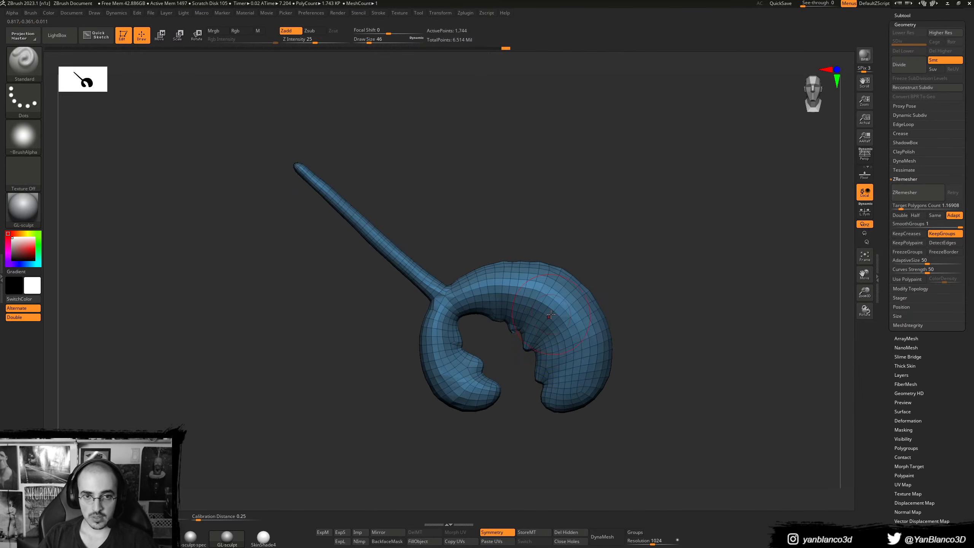
pyautogui.moveTo(498, 305)
pyautogui.keyDown('alt'); pyautogui.mouseDown(button='right')
pyautogui.moveTo(542, 331)
pyautogui.moveTo(568, 329)
pyautogui.moveTo(498, 323)
pyautogui.mouseUp(button='right'); pyautogui.keyUp('alt')
pyautogui.moveTo(499, 323)
pyautogui.keyDown('ctrl'); pyautogui.mouseDown(button='right')
pyautogui.moveTo(479, 360)
pyautogui.moveTo(443, 314)
pyautogui.moveTo(454, 359)
pyautogui.moveTo(481, 311)
pyautogui.moveTo(496, 322)
pyautogui.mouseUp(button='right'); pyautogui.keyUp('ctrl')
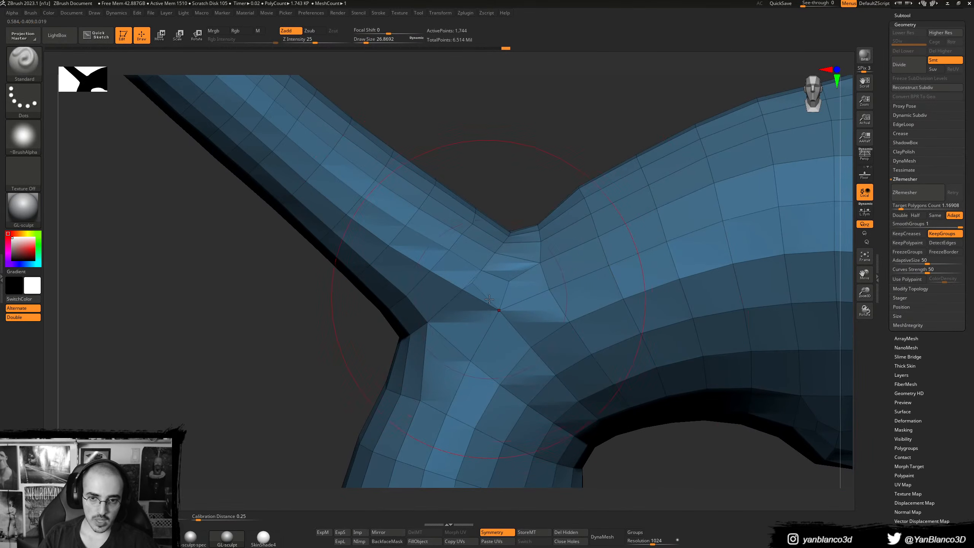
pyautogui.keyDown('shift'); pyautogui.moveTo(483, 270); pyautogui.dragTo(475, 322); pyautogui.keyUp('shift')
pyautogui.moveTo(478, 345)
pyautogui.keyDown('ctrl'); pyautogui.mouseDown(button='right')
pyautogui.moveTo(489, 292)
pyautogui.moveTo(492, 373)
pyautogui.moveTo(483, 281)
pyautogui.moveTo(567, 284)
pyautogui.moveTo(506, 279)
pyautogui.moveTo(489, 291)
pyautogui.mouseUp(button='right'); pyautogui.keyUp('ctrl')
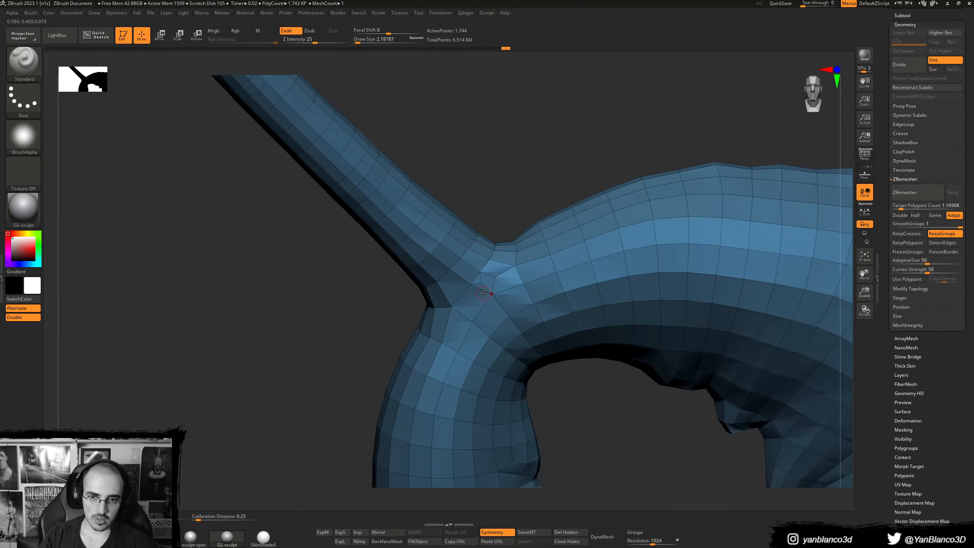
# - Shrink the brush, examine the pole vertex at the shaft joint, and undo the single grouping
pyautogui.press('s')
pyautogui.press('s')
pyautogui.moveTo(487, 291); pyautogui.dragTo(490, 292)
pyautogui.moveTo(492, 267); pyautogui.dragTo(470, 287, button='right')
pyautogui.keyDown('ctrl'); pyautogui.moveTo(470, 288); pyautogui.dragTo(405, 331, button='right'); pyautogui.keyUp('ctrl')
pyautogui.hotkey('ctrl', 'z')
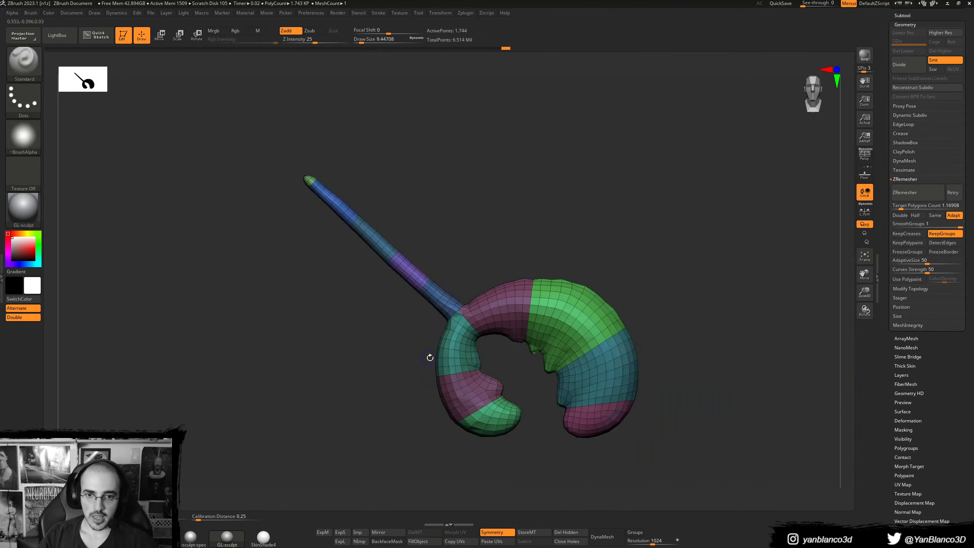
# - Hide the polyframe, open the subtool list, and subdivide the remeshed arm once
pyautogui.hotkey('shift', 'f')
pyautogui.keyDown('alt'); pyautogui.moveTo(446, 357); pyautogui.dragTo(424, 336, button='right'); pyautogui.keyUp('alt')
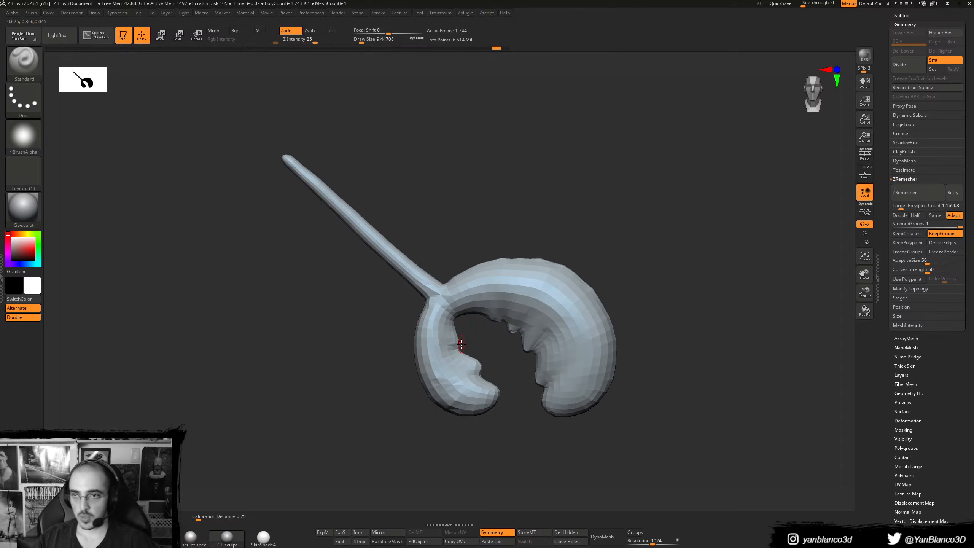
pyautogui.moveTo(972, 179); pyautogui.dragTo(972, 218)
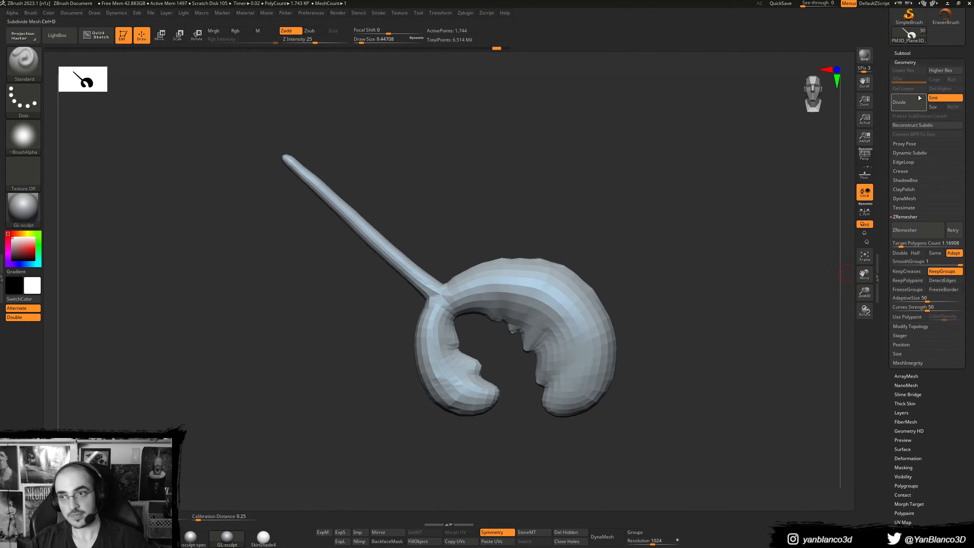
pyautogui.click(920, 55)
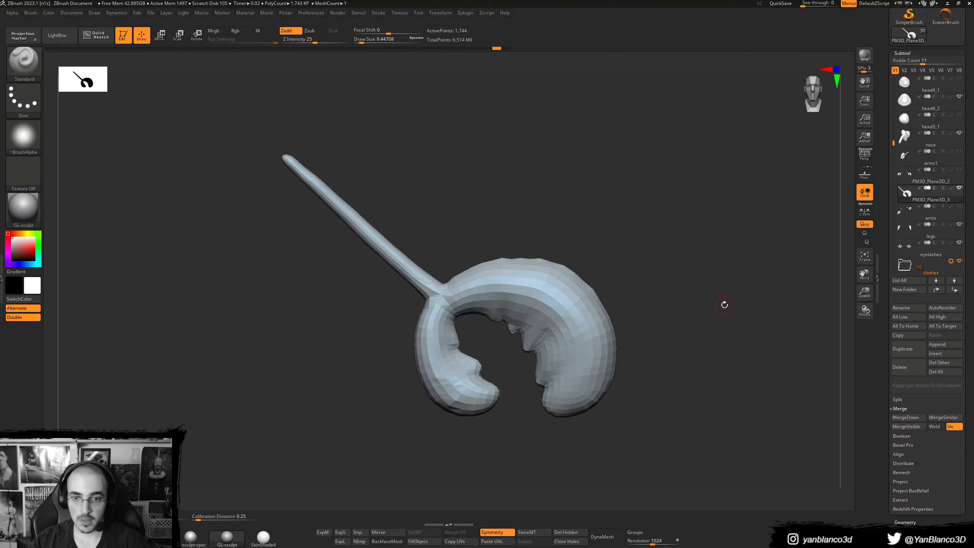
pyautogui.hotkey('ctrl', 'd')
pyautogui.moveTo(700, 328)
pyautogui.mouseDown()
pyautogui.moveTo(687, 337)
pyautogui.moveTo(693, 322)
pyautogui.mouseUp()
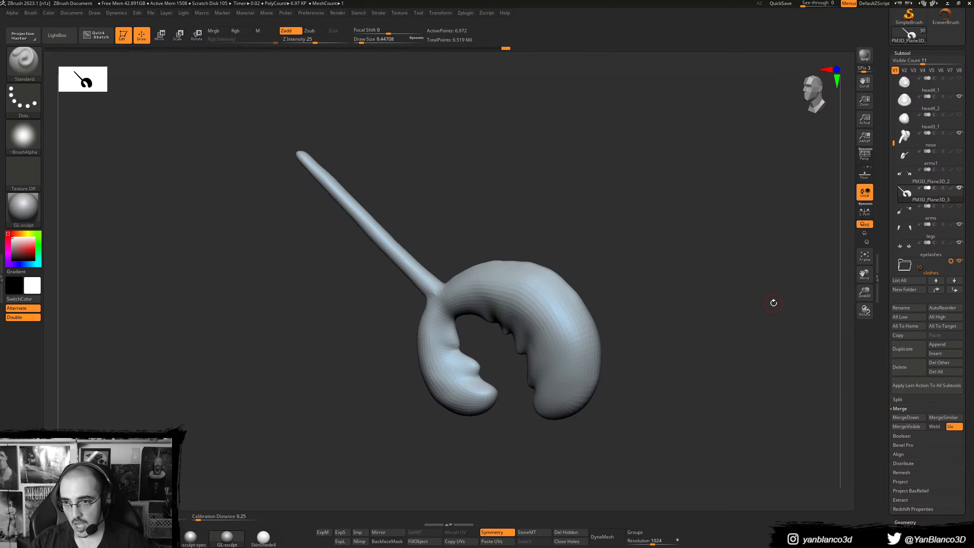
pyautogui.keyDown('shift'); pyautogui.moveTo(693, 369); pyautogui.dragTo(732, 346); pyautogui.keyUp('shift')
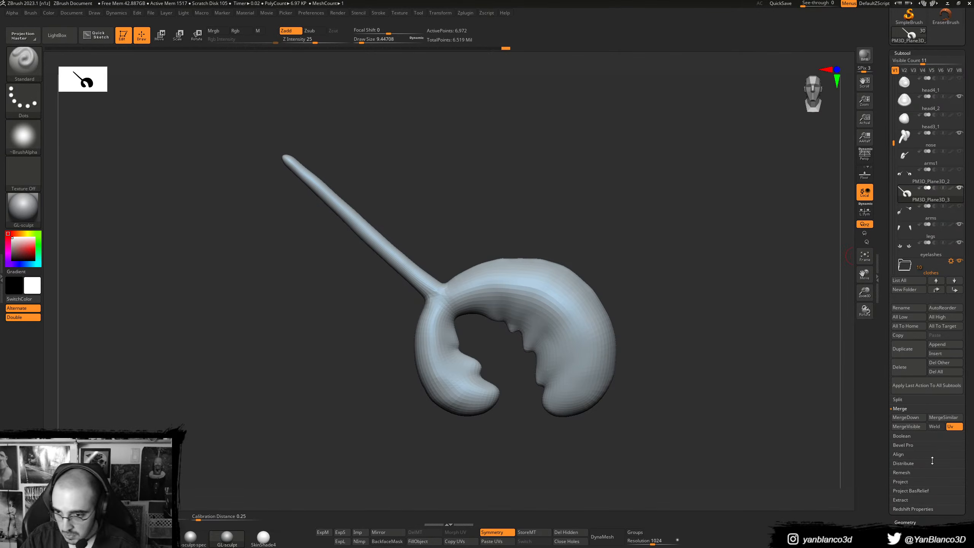
# - Compare the remeshed arm with the original sculpted arm subtool and return to the remeshed one
pyautogui.press('Up')
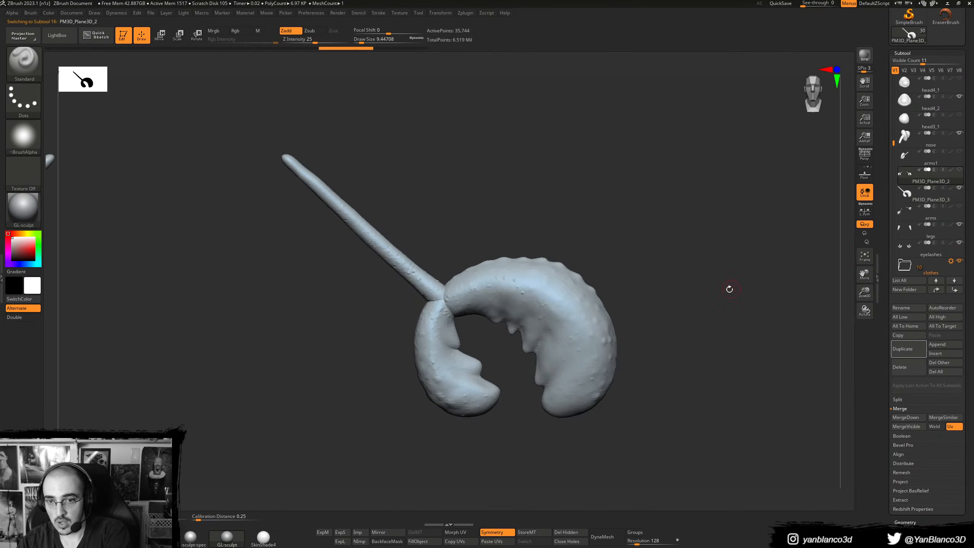
pyautogui.press('Down')
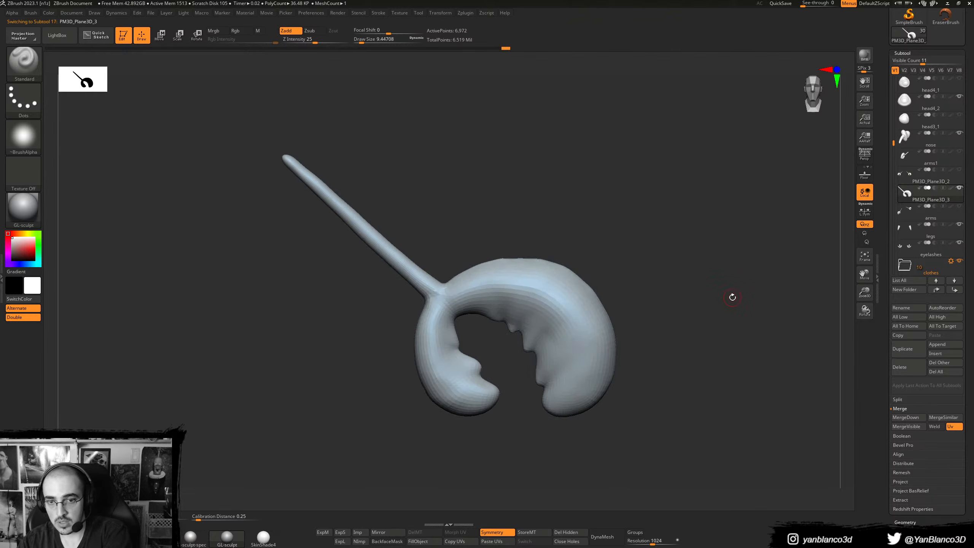
pyautogui.hotkey('shift', 's')
pyautogui.hotkey('shift', 's')
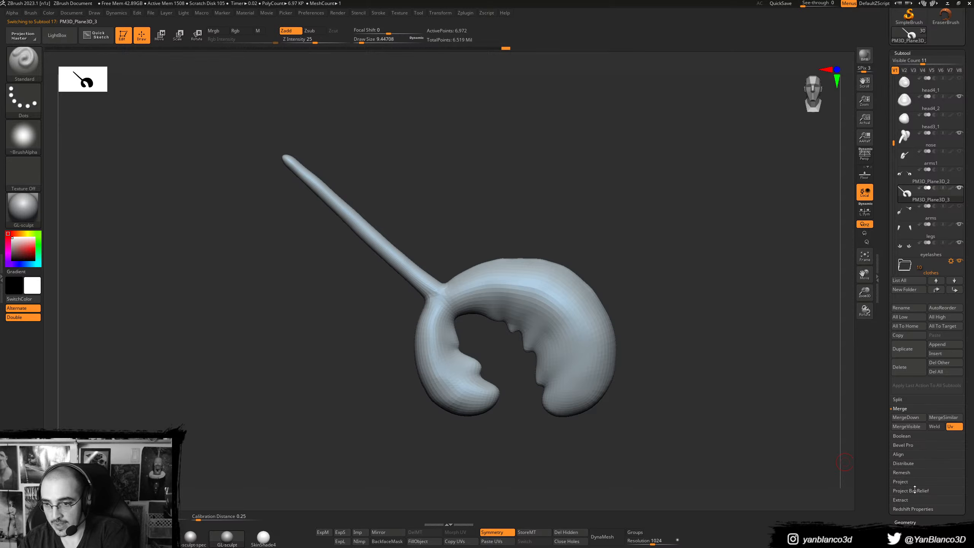
# - Try to project the original sculpt's detail onto the remeshed arm with ProjectAll from its lowest subdivision level
pyautogui.press('d')
pyautogui.hotkey('shift', 'd')
pyautogui.hotkey('shift', 'd')
pyautogui.press('d')
pyautogui.hotkey('shift', 'd')
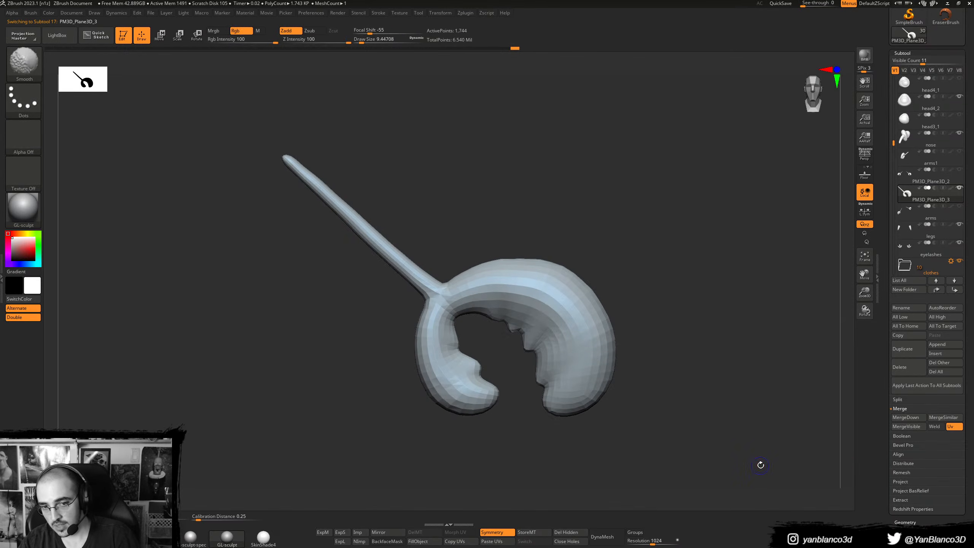
pyautogui.click(934, 482)
pyautogui.click(912, 474)
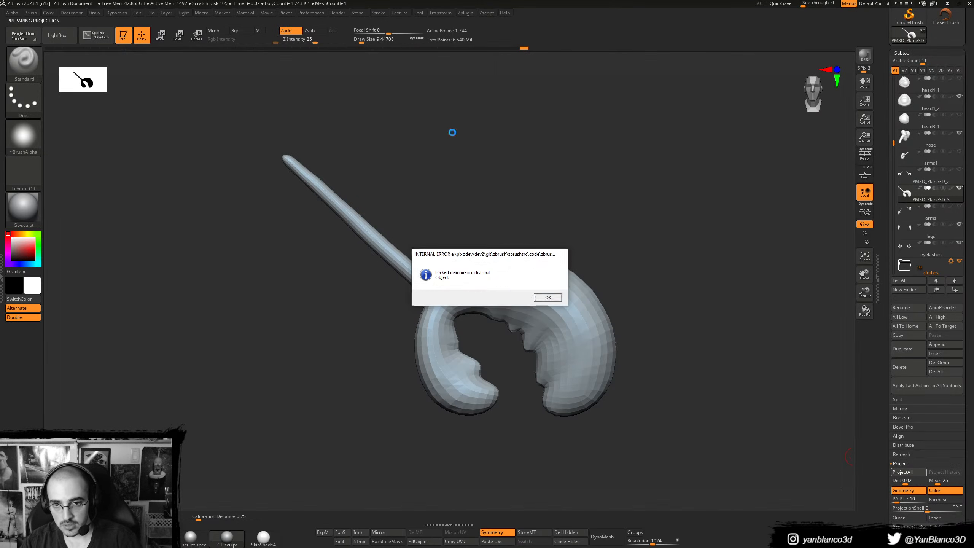
# - Dismiss the internal error and abnormal termination dialogs, letting the project be saved to the QuickSave folder
pyautogui.click(559, 253)
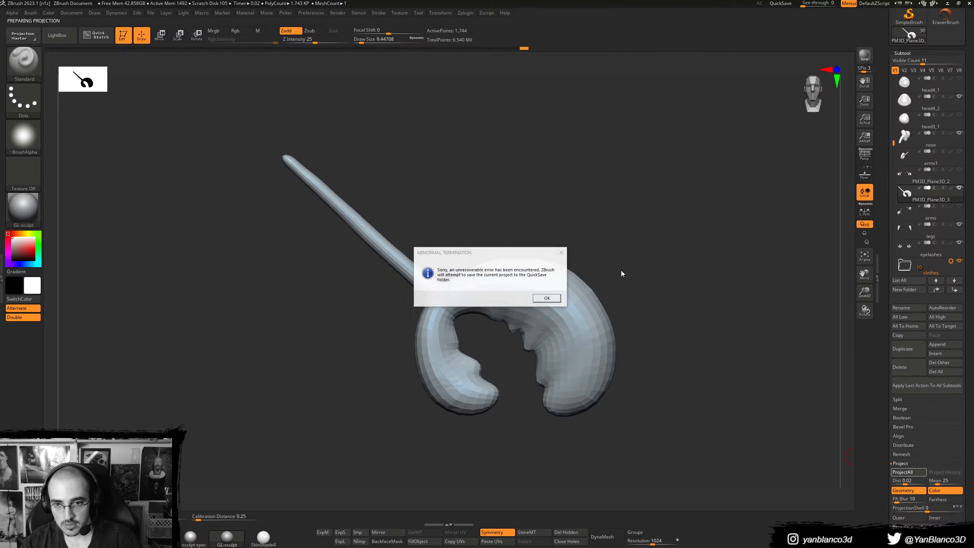
pyautogui.click(563, 252)
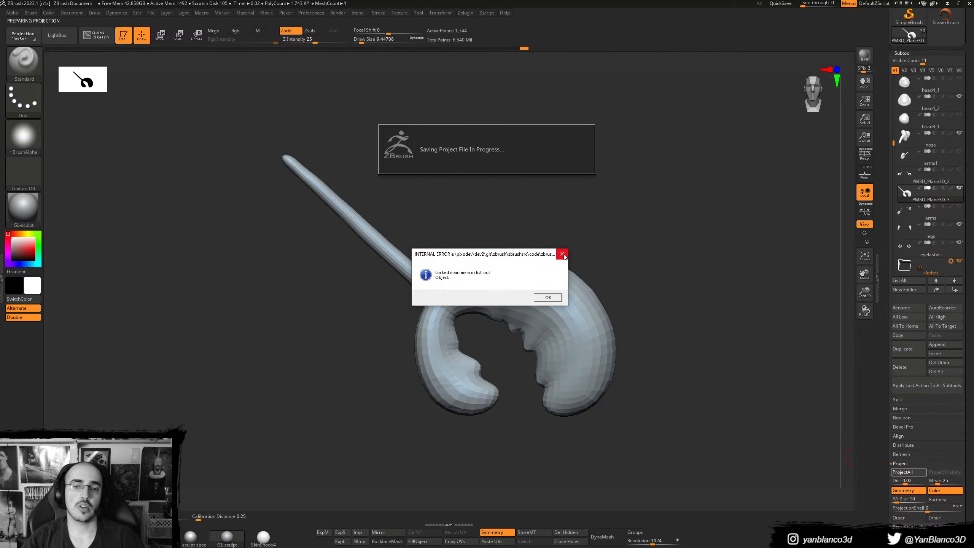
pyautogui.click(563, 255)
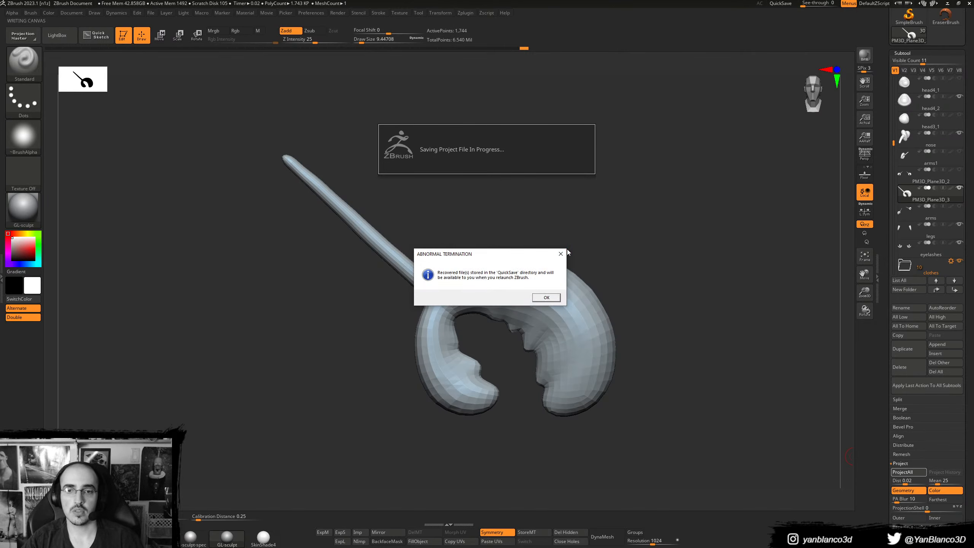
pyautogui.click(566, 252)
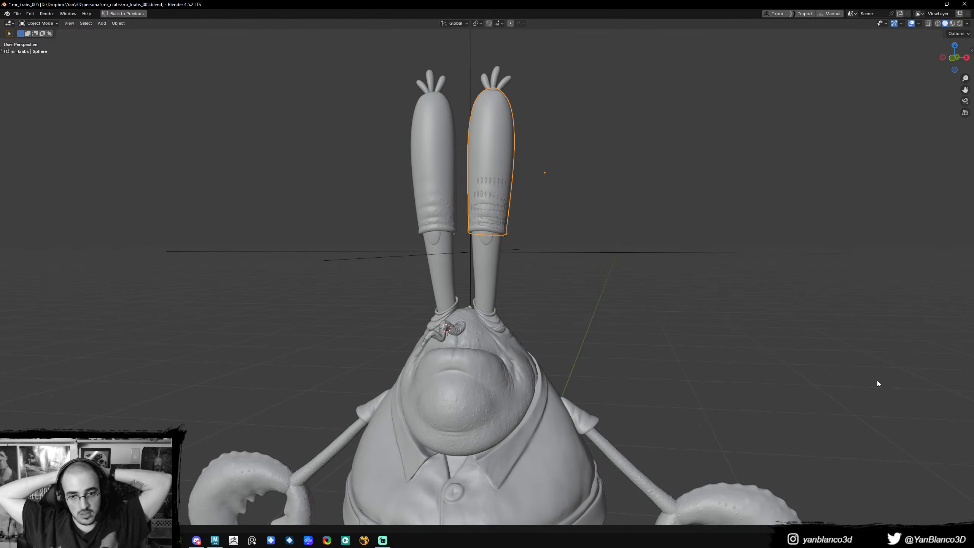
# - Look over the crab in Blender, switch to Maya, show the full sculpt around the isolated half-face mesh, and select that mesh
pyautogui.moveTo(644, 399); pyautogui.dragTo(592, 350, button='middle')
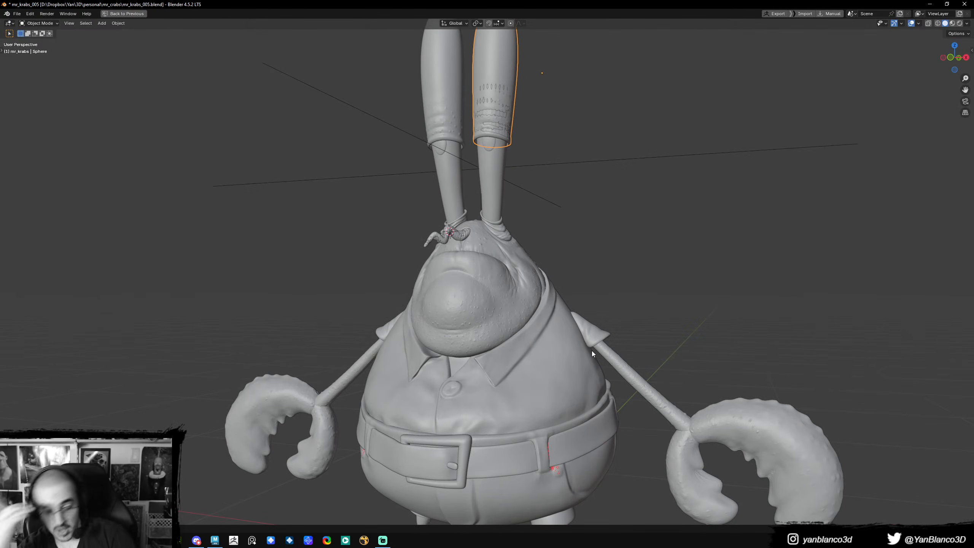
pyautogui.moveTo(393, 421); pyautogui.dragTo(513, 324, button='middle')
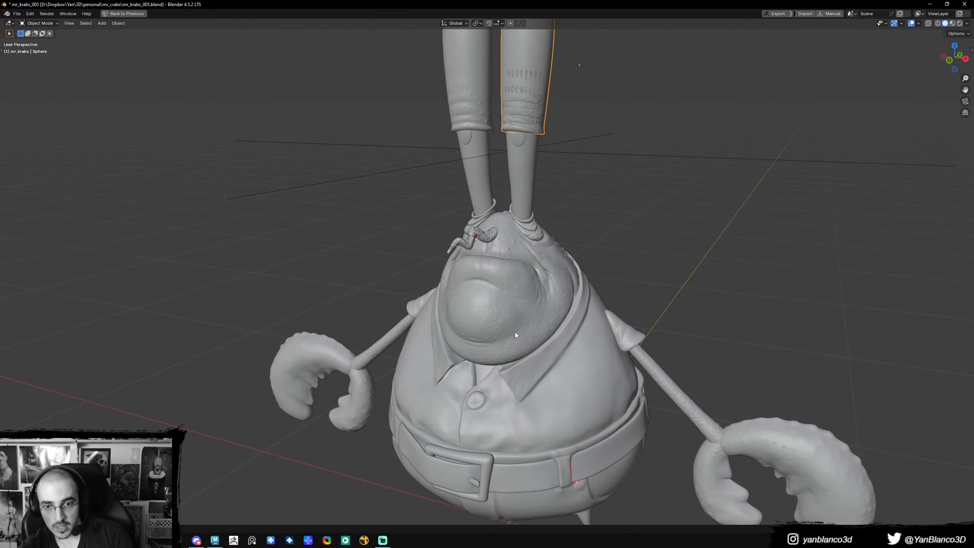
pyautogui.click(215, 541)
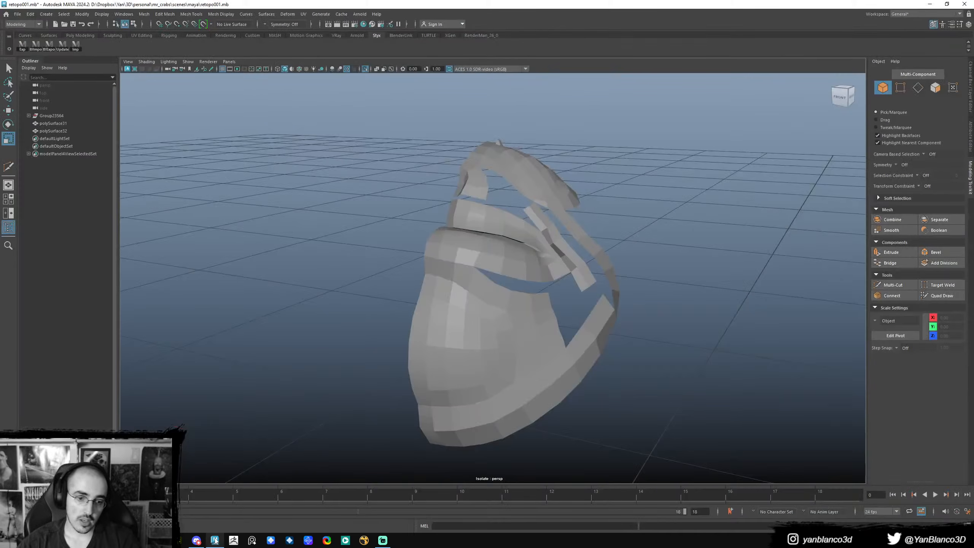
pyautogui.keyDown('alt'); pyautogui.moveTo(441, 406); pyautogui.dragTo(489, 386); pyautogui.keyUp('alt')
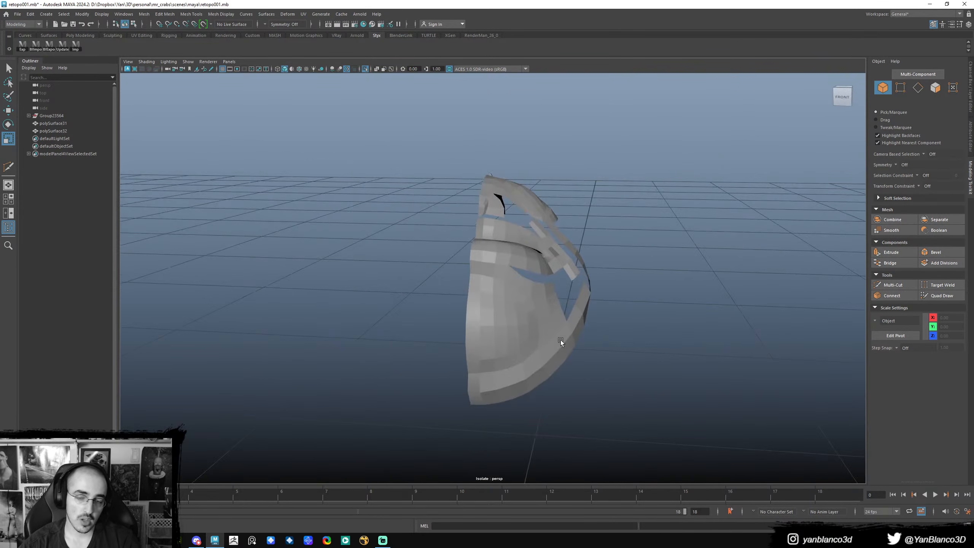
pyautogui.click(366, 69)
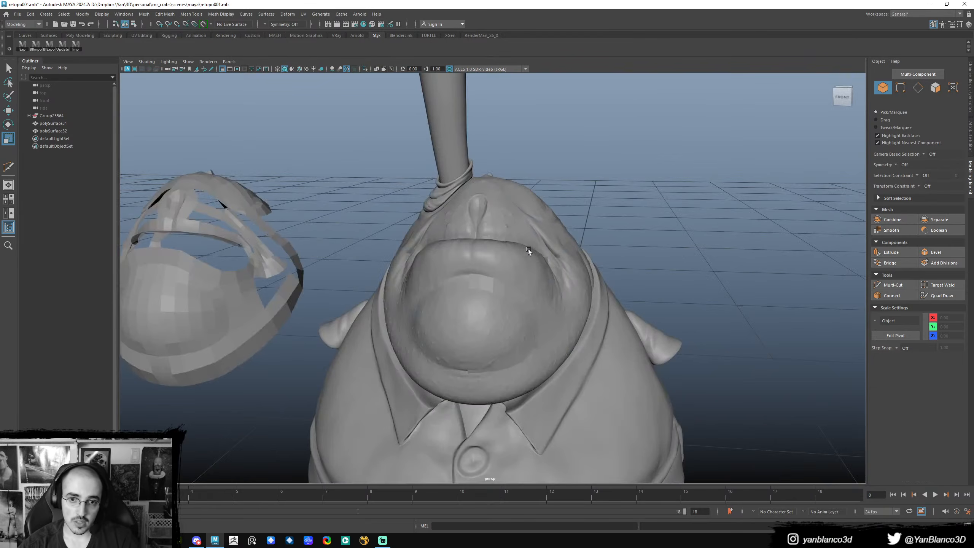
pyautogui.keyDown('alt'); pyautogui.moveTo(519, 245); pyautogui.dragTo(494, 278); pyautogui.keyUp('alt')
pyautogui.click(480, 283)
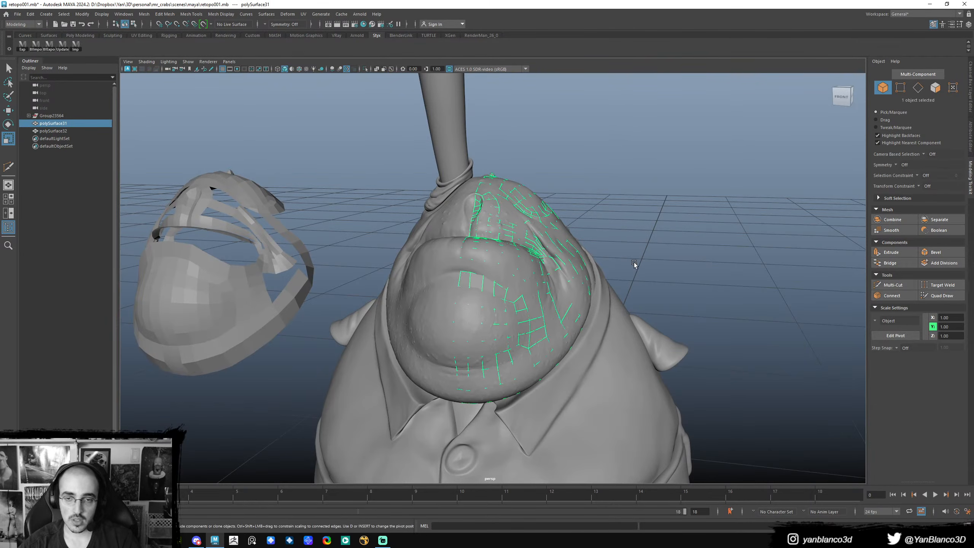
# - Undo the recent selections and face deletions on the face retopology mesh until its missing half is restored
pyautogui.hotkey('ctrl', 'z')
pyautogui.hotkey('ctrl', 'z')
pyautogui.hotkey('ctrl', 'z')
pyautogui.hotkey('ctrl', 'z')
pyautogui.hotkey('ctrl', 'z')
pyautogui.hotkey('ctrl', 'z')
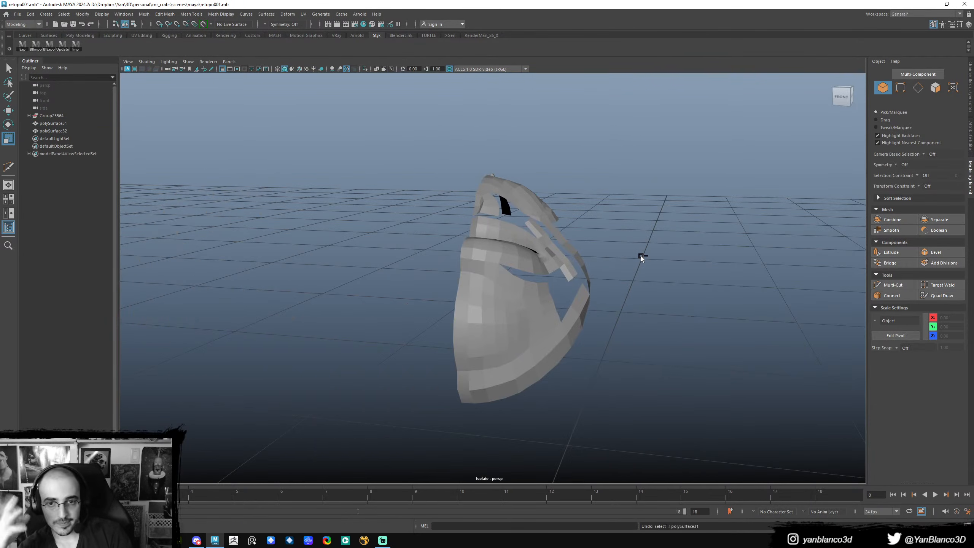
pyautogui.hotkey('ctrl', 'z')
pyautogui.hotkey('ctrl', 'z')
pyautogui.hotkey('ctrl', 'z')
pyautogui.hotkey('ctrl', 'z')
pyautogui.hotkey('ctrl', 'z')
pyautogui.hotkey('ctrl', 'z')
pyautogui.hotkey('ctrl', 'z')
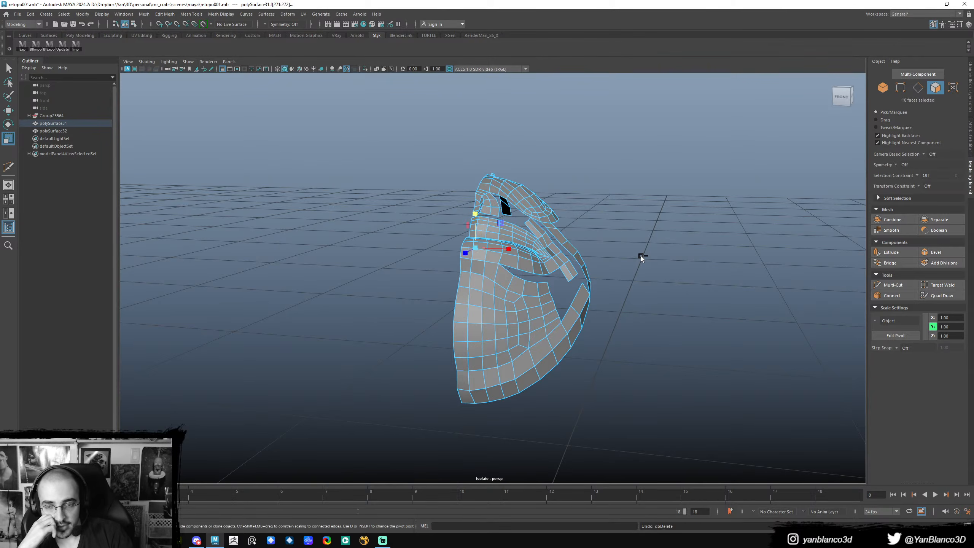
pyautogui.hotkey('ctrl', 'z')
pyautogui.hotkey('ctrl', 'z')
pyautogui.hotkey('ctrl', 'z')
pyautogui.hotkey('ctrl', 'z')
pyautogui.hotkey('ctrl', 'z')
pyautogui.hotkey('ctrl', 'z')
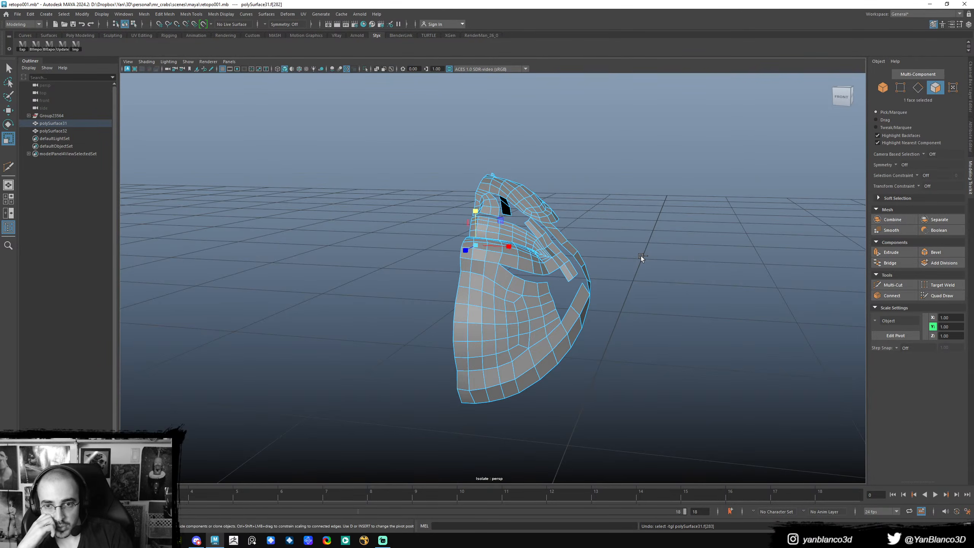
pyautogui.hotkey('ctrl', 'z')
pyautogui.hotkey('ctrl', 'z')
pyautogui.hotkey('ctrl', 'z')
pyautogui.hotkey('ctrl', 'z')
pyautogui.hotkey('ctrl', 'z')
pyautogui.hotkey('ctrl', 'z')
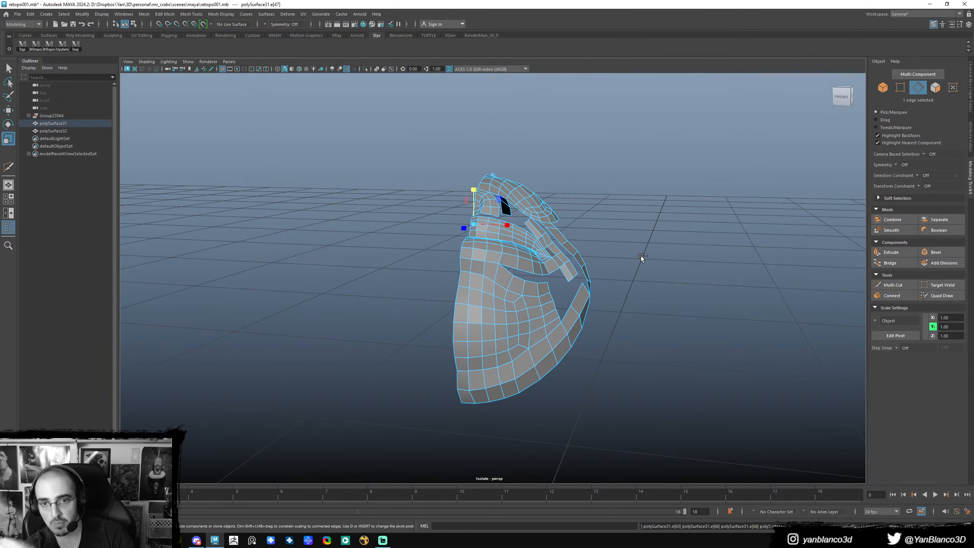
pyautogui.hotkey('ctrl', 'z')
pyautogui.hotkey('ctrl', 'z')
pyautogui.hotkey('ctrl', 'z')
pyautogui.hotkey('ctrl', 'z')
pyautogui.hotkey('ctrl', 'z')
pyautogui.hotkey('ctrl', 'z')
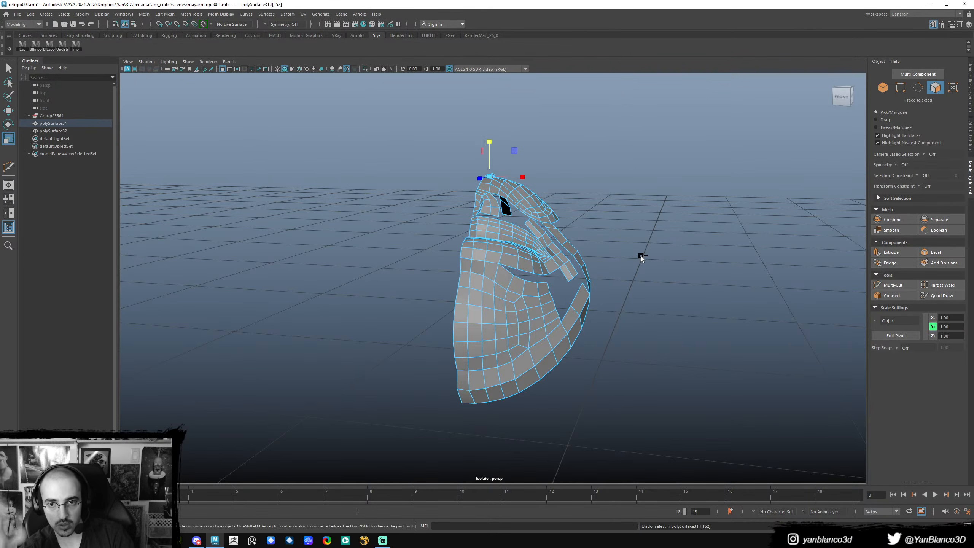
pyautogui.hotkey('ctrl', 'z')
pyautogui.hotkey('ctrl', 'z')
pyautogui.hotkey('ctrl', 'z')
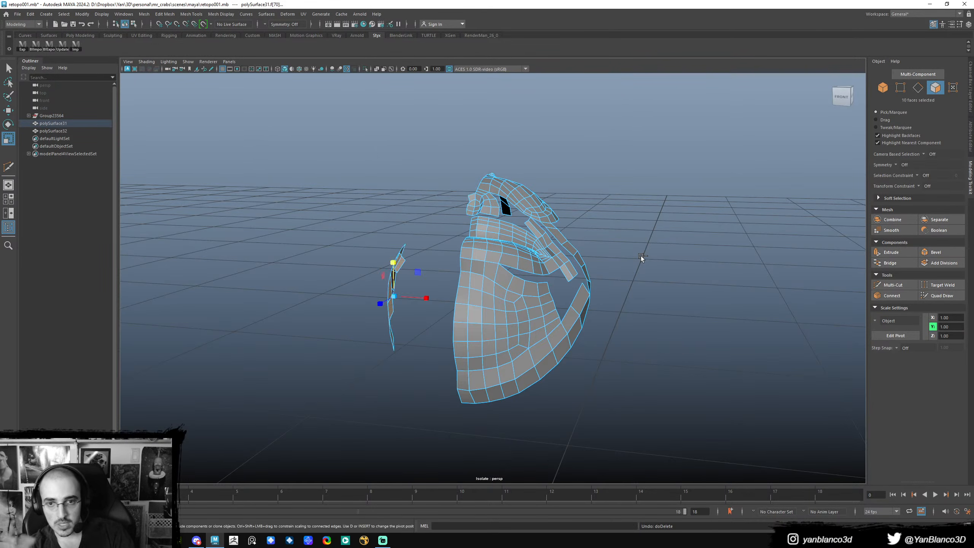
pyautogui.hotkey('ctrl', 'z')
pyautogui.hotkey('ctrl', 'z')
pyautogui.hotkey('ctrl', 'z')
pyautogui.hotkey('ctrl', 'z')
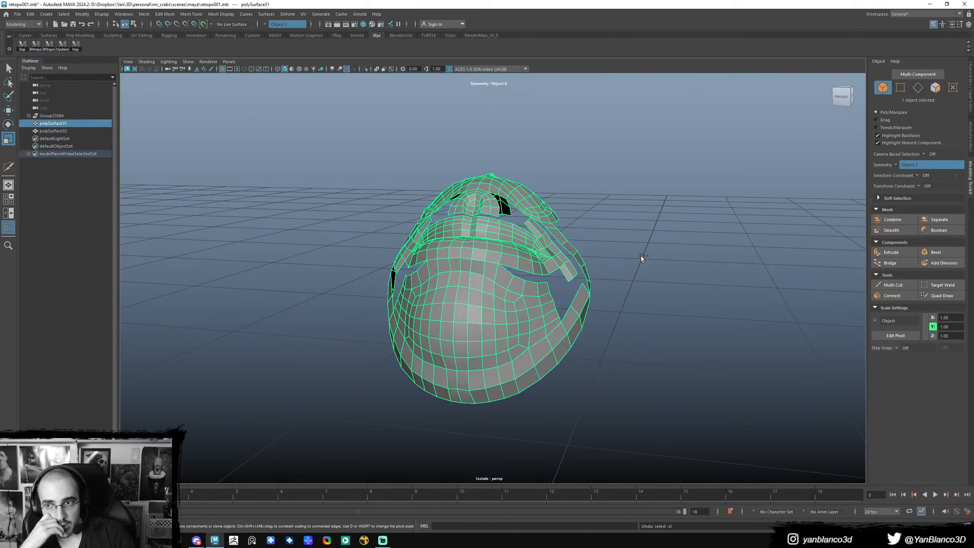
# - Undo further through the symmetric face and edge edits until the face mesh is back on the live sculpt surface
pyautogui.hotkey('ctrl', 'z')
pyautogui.hotkey('ctrl', 'z')
pyautogui.hotkey('ctrl', 'z')
pyautogui.hotkey('ctrl', 'z')
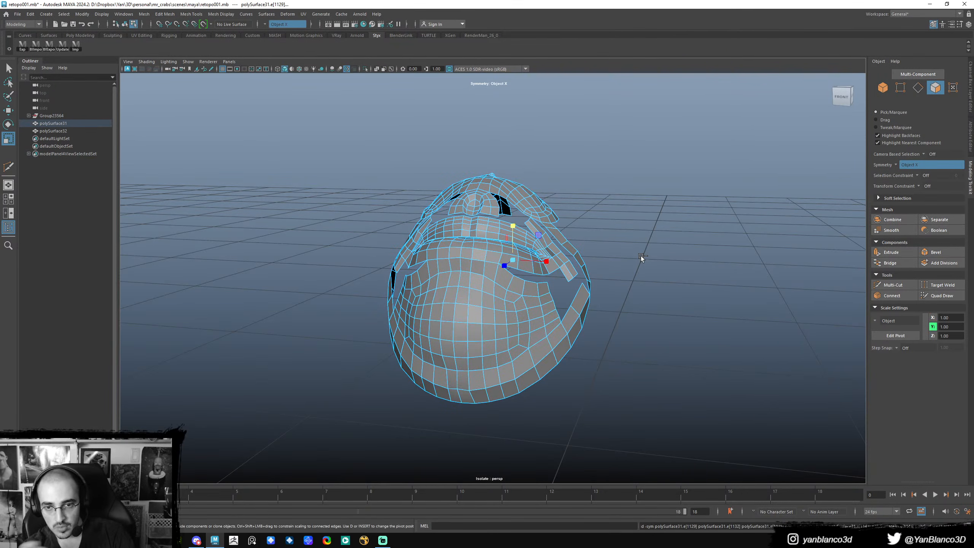
pyautogui.hotkey('ctrl', 'z')
pyautogui.hotkey('ctrl', 'z')
pyautogui.hotkey('ctrl', 'z')
pyautogui.hotkey('ctrl', 'z')
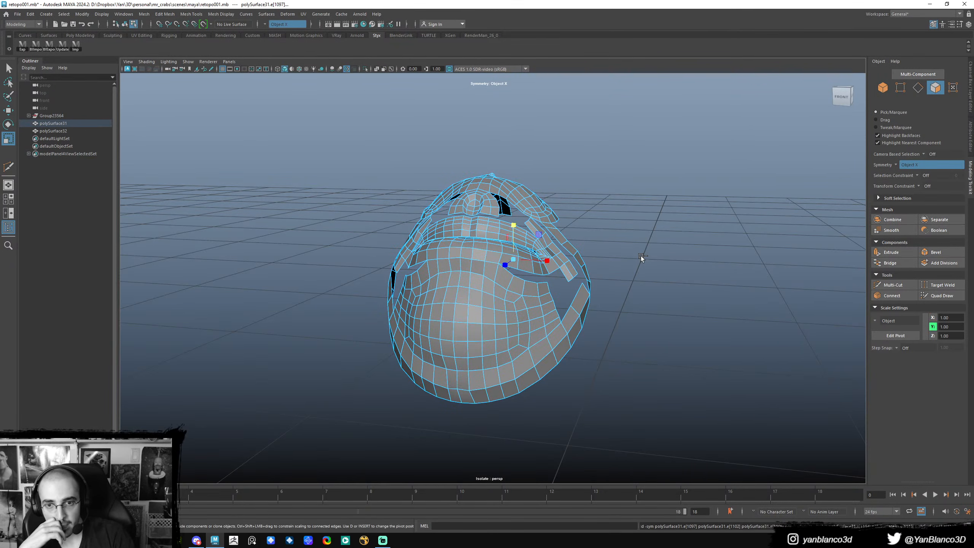
pyautogui.hotkey('ctrl', 'z')
pyautogui.hotkey('ctrl', 'z')
pyautogui.hotkey('ctrl', 'z')
pyautogui.hotkey('ctrl', 'z')
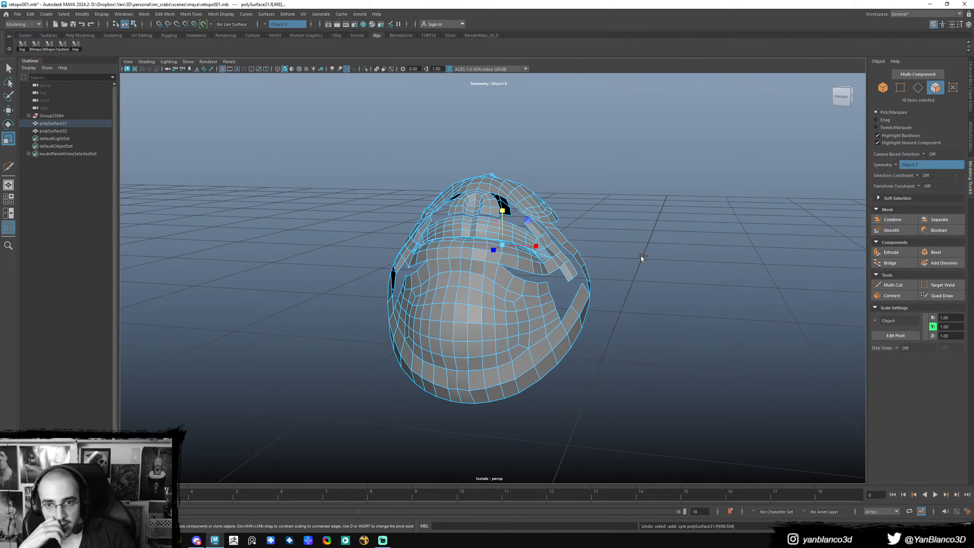
pyautogui.hotkey('ctrl', 'z')
pyautogui.hotkey('ctrl', 'z')
pyautogui.hotkey('ctrl', 'z')
pyautogui.hotkey('ctrl', 'z')
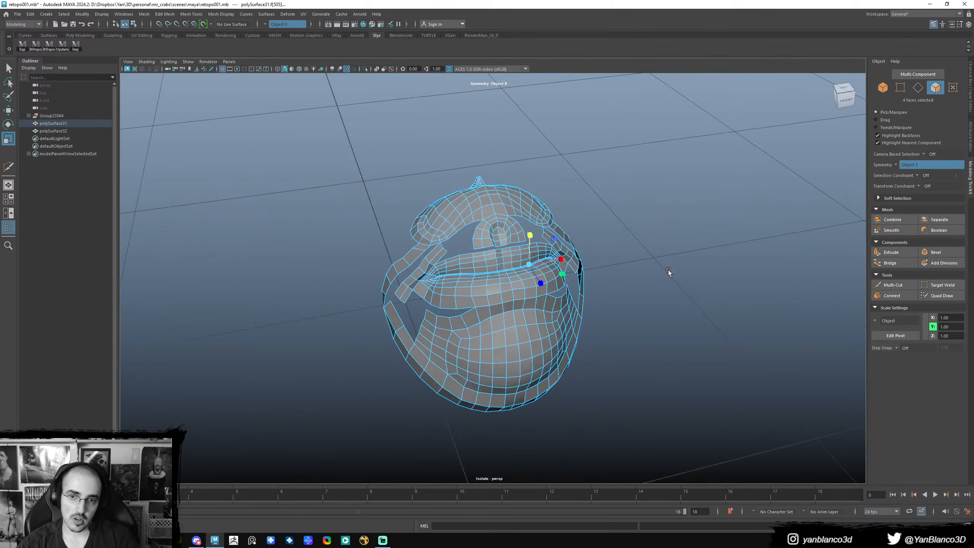
pyautogui.hotkey('ctrl', 'z')
pyautogui.hotkey('ctrl', 'z')
pyautogui.hotkey('ctrl', 'z')
pyautogui.hotkey('ctrl', 'z')
pyautogui.hotkey('ctrl', 'z')
pyautogui.keyDown('alt'); pyautogui.moveTo(652, 286); pyautogui.dragTo(460, 310); pyautogui.keyUp('alt')
pyautogui.hotkey('ctrl', 'z')
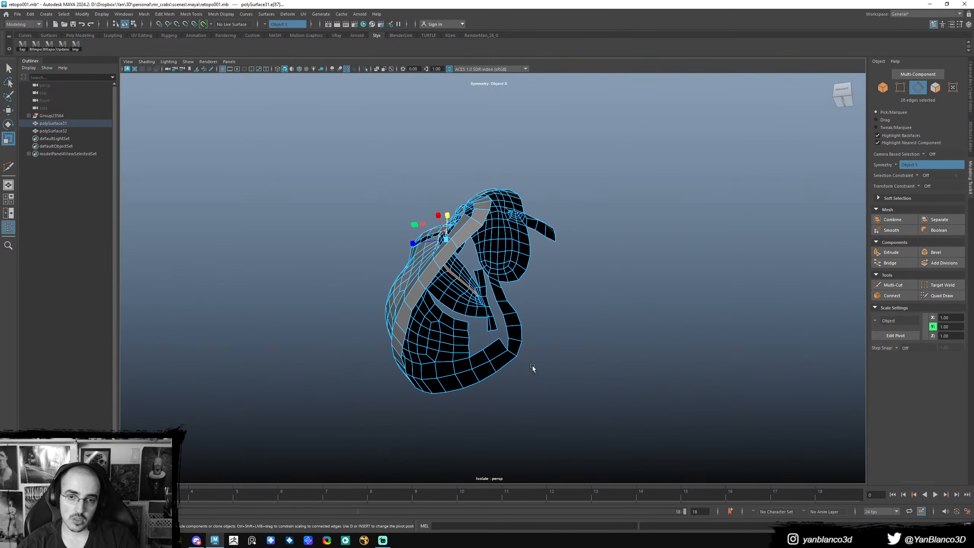
pyautogui.keyDown('alt'); pyautogui.moveTo(545, 298); pyautogui.dragTo(462, 325); pyautogui.keyUp('alt')
pyautogui.keyDown('alt'); pyautogui.moveTo(543, 311); pyautogui.dragTo(583, 331); pyautogui.keyUp('alt')
pyautogui.hotkey('ctrl', 'z')
pyautogui.hotkey('ctrl', 'z')
pyautogui.hotkey('ctrl', 'z')
pyautogui.hotkey('ctrl', 'z')
pyautogui.hotkey('ctrl', 'z')
pyautogui.hotkey('ctrl', 'z')
pyautogui.hotkey('ctrl', 'z')
pyautogui.hotkey('ctrl', 'z')
pyautogui.hotkey('ctrl', 'z')
# - Return the restored face mesh to object mode and inspect it from several angles against the sculpt
pyautogui.moveTo(544, 316); pyautogui.dragTo(575, 306, button='right')
pyautogui.keyDown('alt'); pyautogui.moveTo(552, 324); pyautogui.dragTo(512, 301); pyautogui.keyUp('alt')
pyautogui.keyDown('alt'); pyautogui.moveTo(569, 334); pyautogui.dragTo(457, 299); pyautogui.keyUp('alt')
pyautogui.keyDown('alt'); pyautogui.moveTo(624, 240); pyautogui.dragTo(528, 346); pyautogui.keyUp('alt')
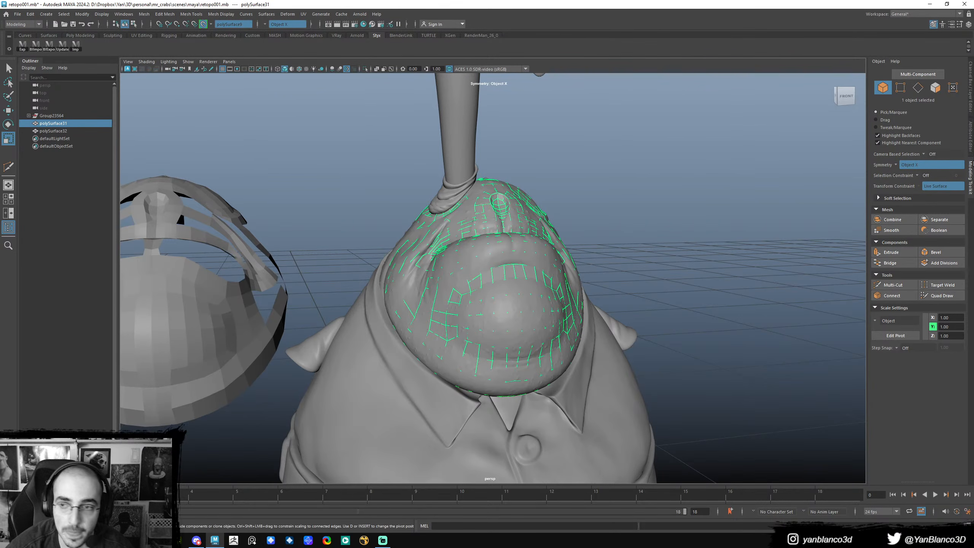
# - Check the face mesh's attributes and construction history, and return to the modeling tools
pyautogui.click(973, 153)
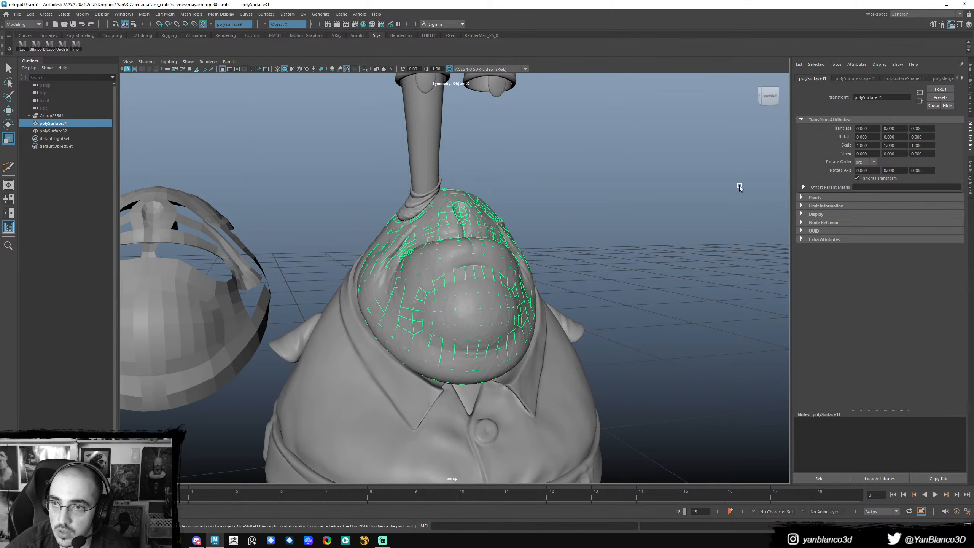
pyautogui.scroll(3, 479, 300)
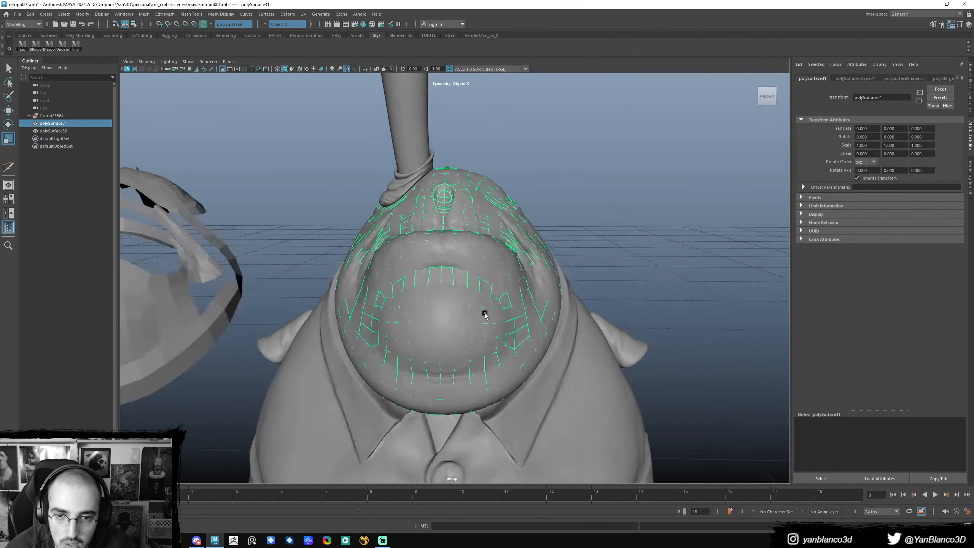
pyautogui.keyDown('alt'); pyautogui.moveTo(485, 314); pyautogui.dragTo(509, 268); pyautogui.keyUp('alt')
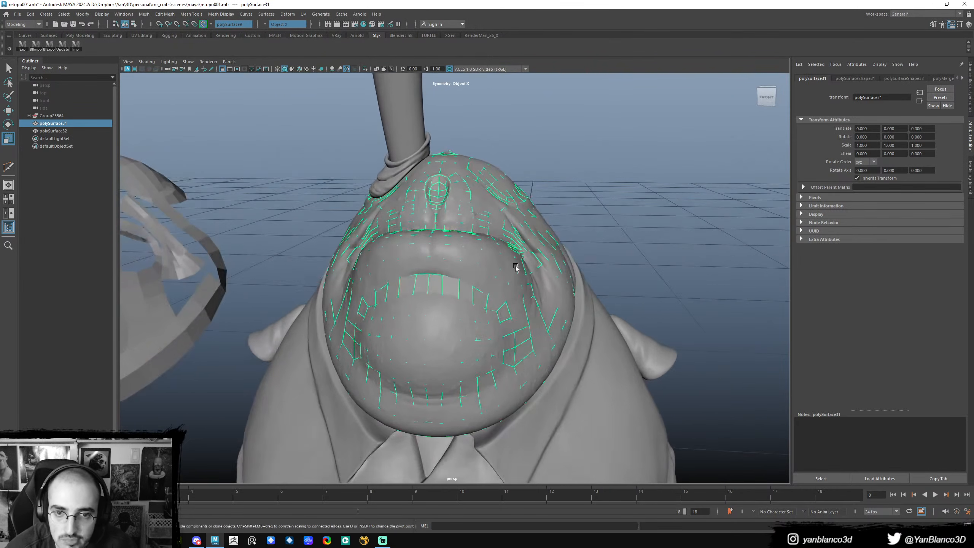
pyautogui.click(972, 95)
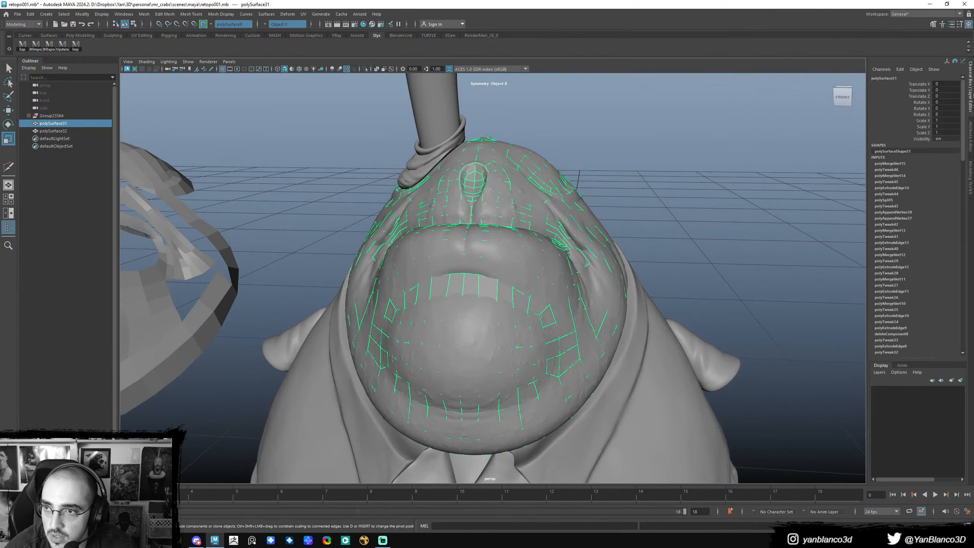
pyautogui.click(972, 171)
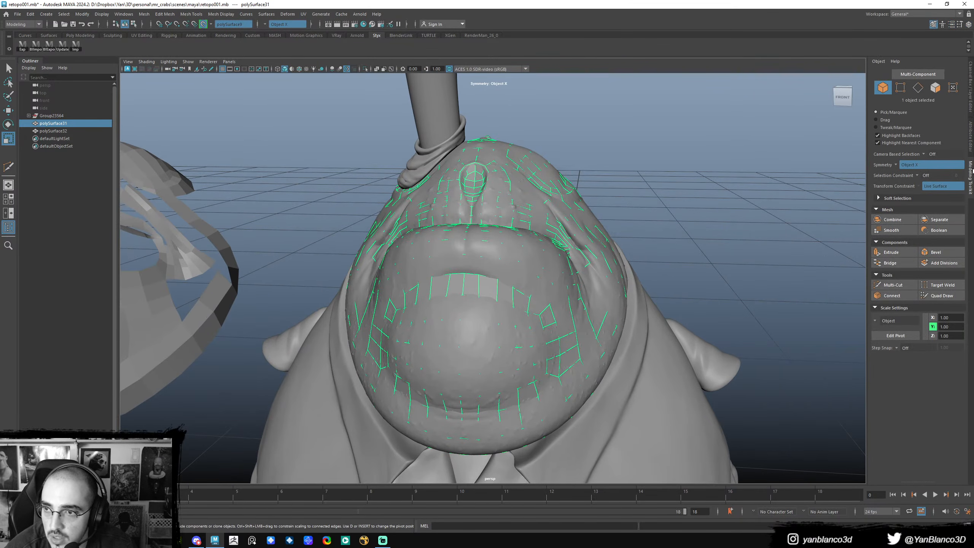
# - Activate Quad Draw to check the face mesh on the live sculpt, return to object selection, and save the scene
pyautogui.click(938, 297)
pyautogui.moveTo(597, 298)
pyautogui.keyDown('alt'); pyautogui.mouseDown()
pyautogui.moveTo(621, 299)
pyautogui.moveTo(453, 268)
pyautogui.mouseUp(); pyautogui.keyUp('alt')
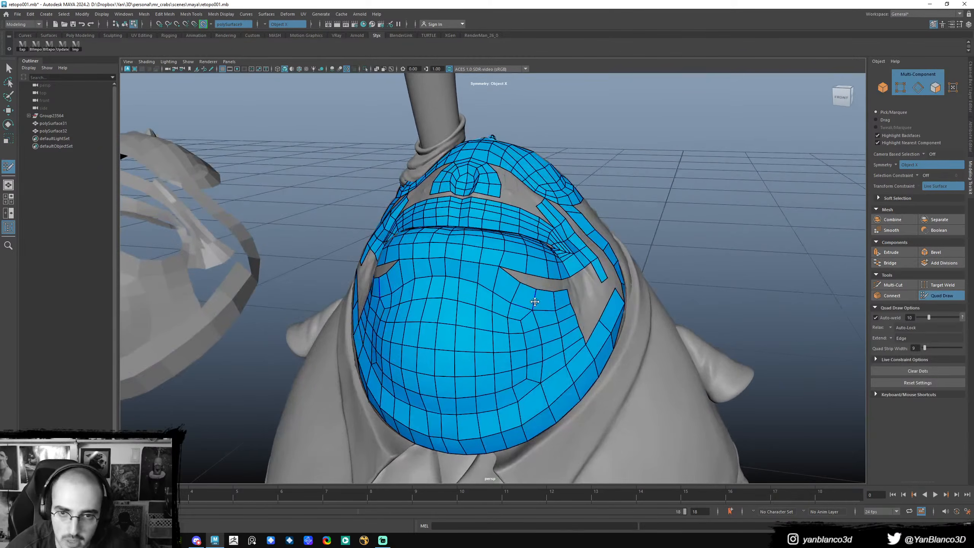
pyautogui.moveTo(540, 294); pyautogui.dragTo(564, 287, button='right')
pyautogui.press('q')
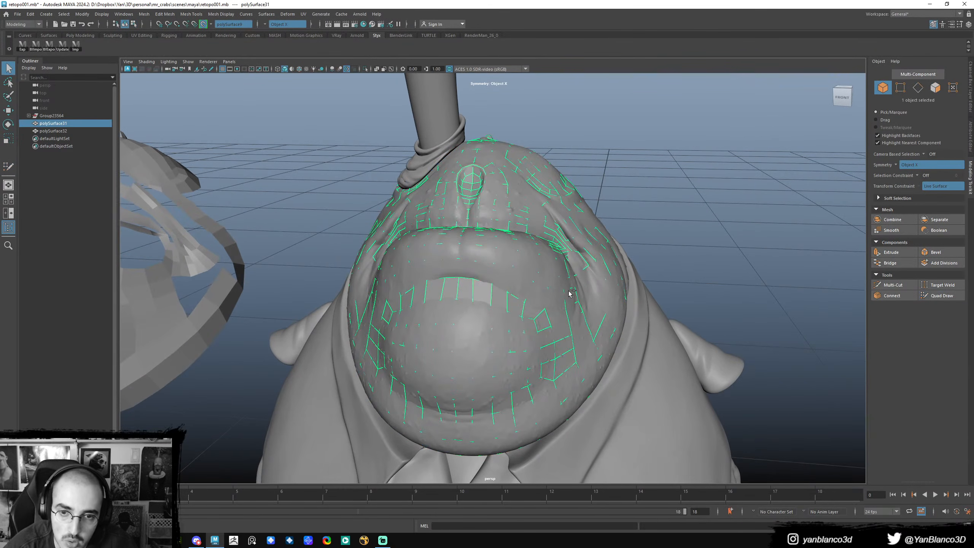
pyautogui.hotkey('ctrl', 's')
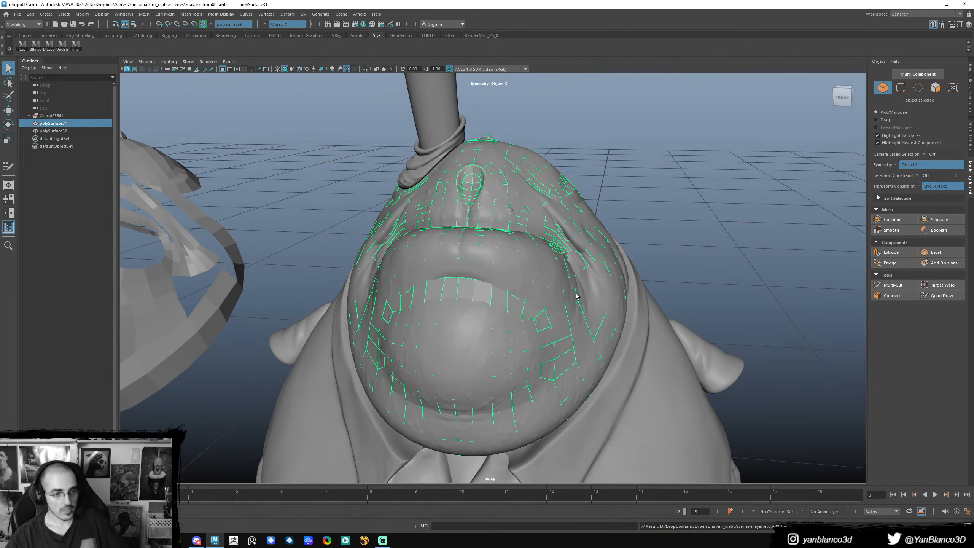